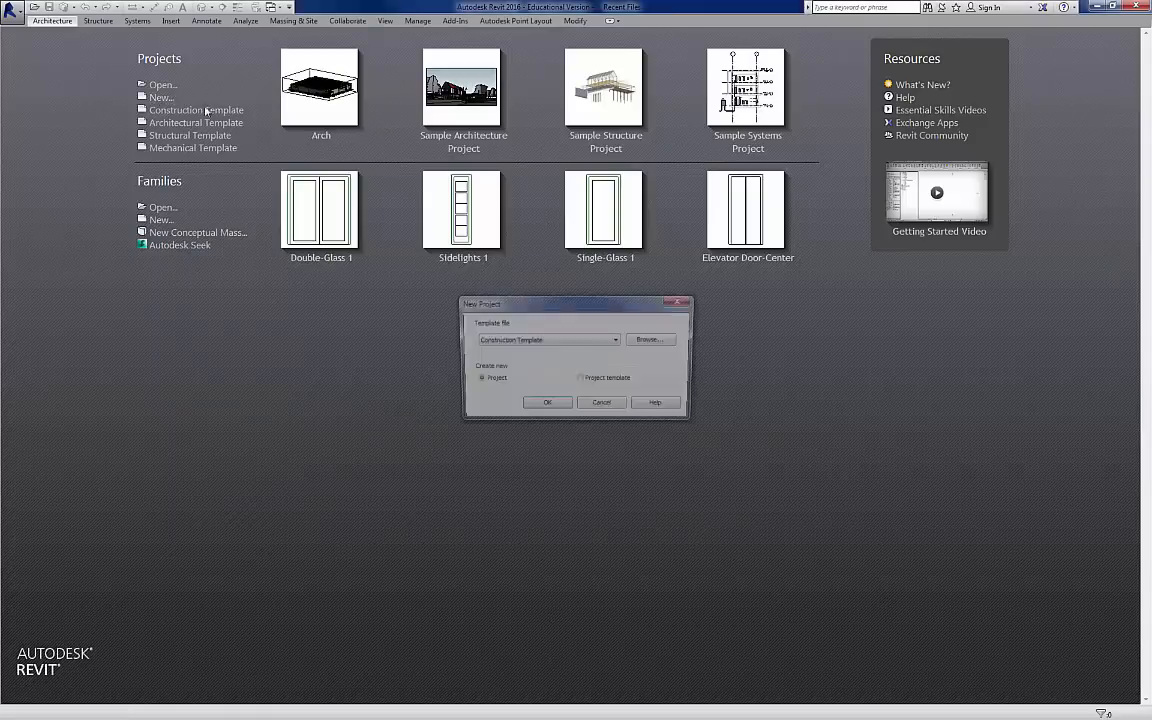
- Create a new project from the Structural Template and open the Level 1 structural plan
{"action": "left_click", "coordinate": [540, 341]}
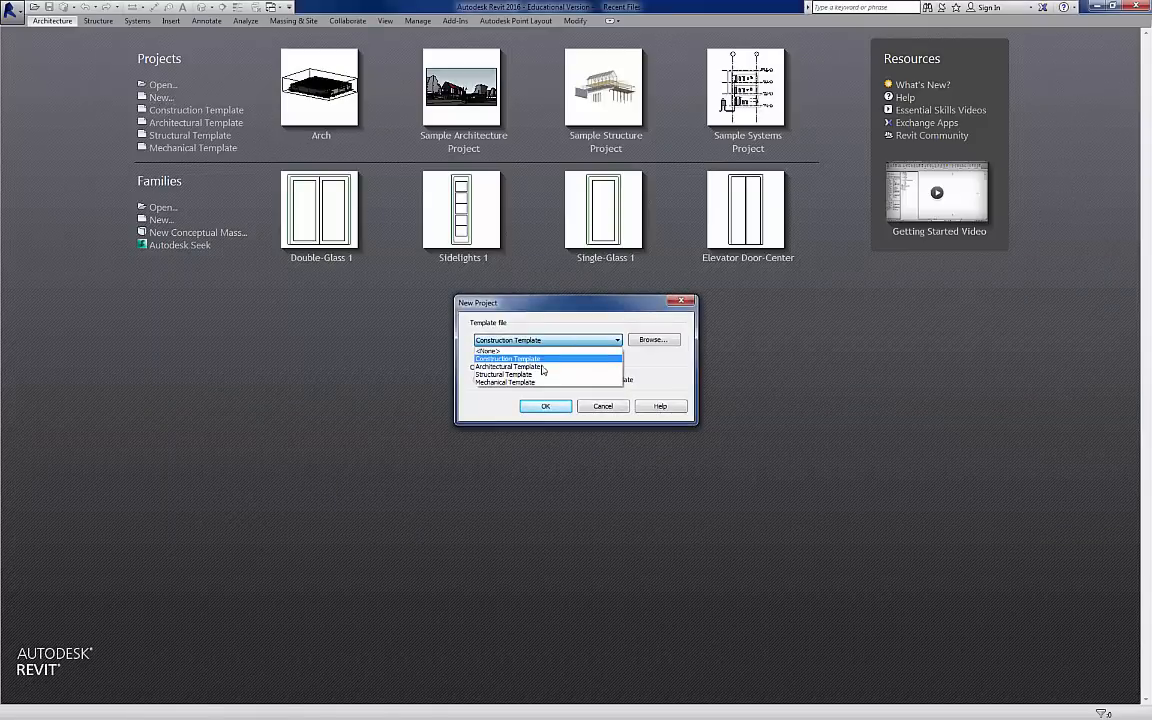
{"action": "left_click", "coordinate": [541, 375]}
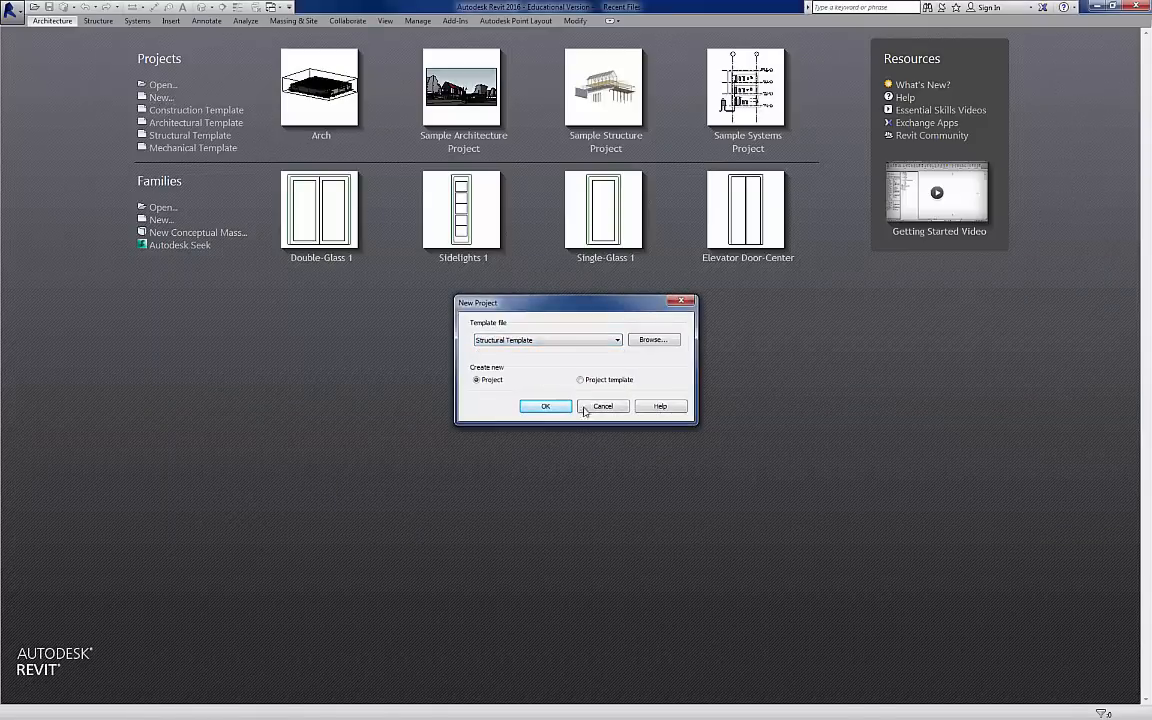
{"action": "left_click", "coordinate": [546, 406]}
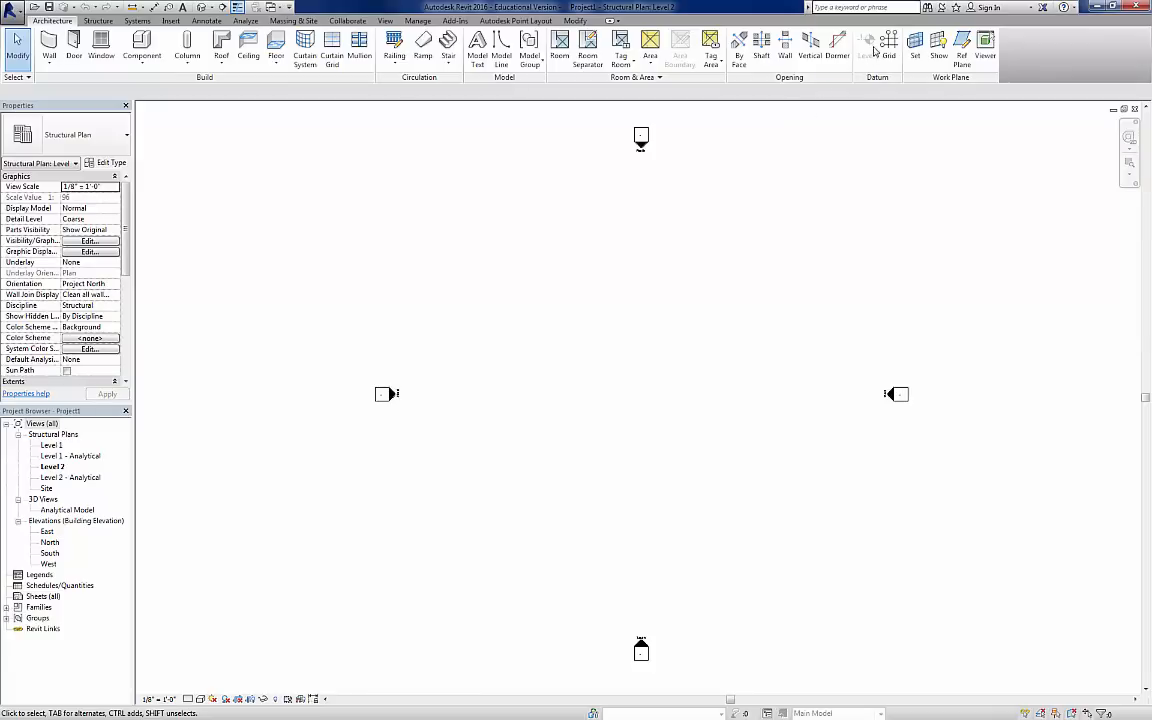
{"action": "double_click", "coordinate": [50, 446]}
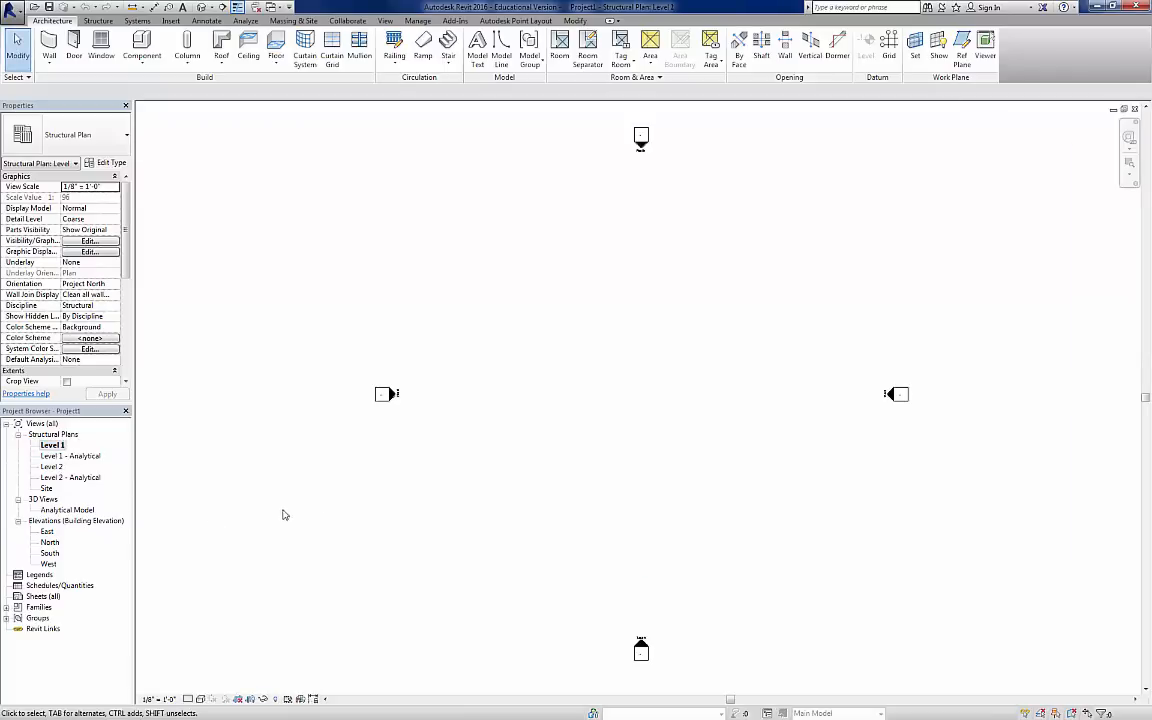
- Draw two parallel horizontal grid lines of matching length between the elevation markers, about 28' apart
{"action": "left_click", "coordinate": [891, 45]}
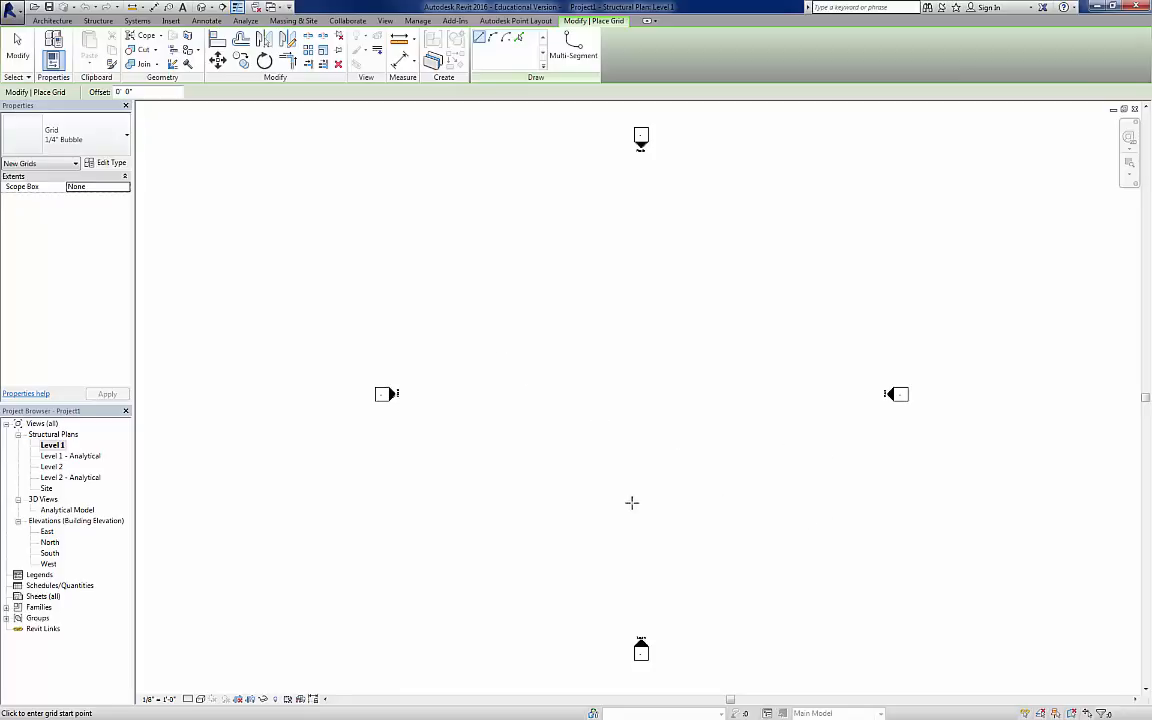
{"action": "left_click", "coordinate": [478, 497]}
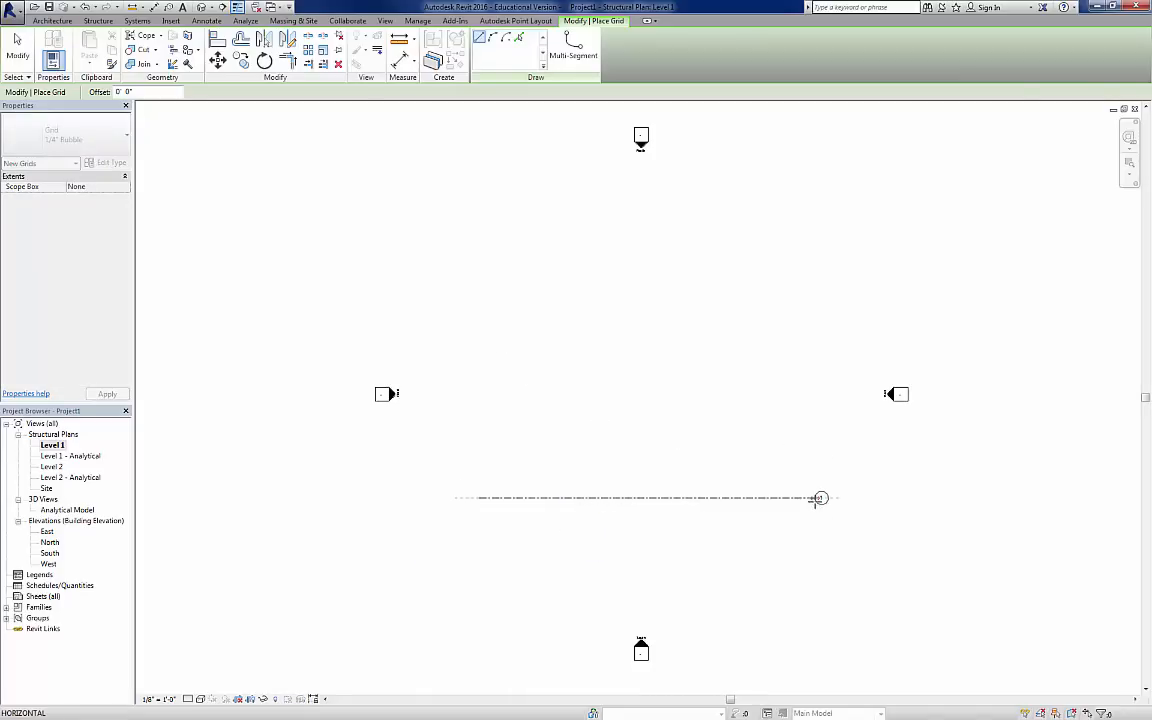
{"action": "left_click", "coordinate": [842, 493]}
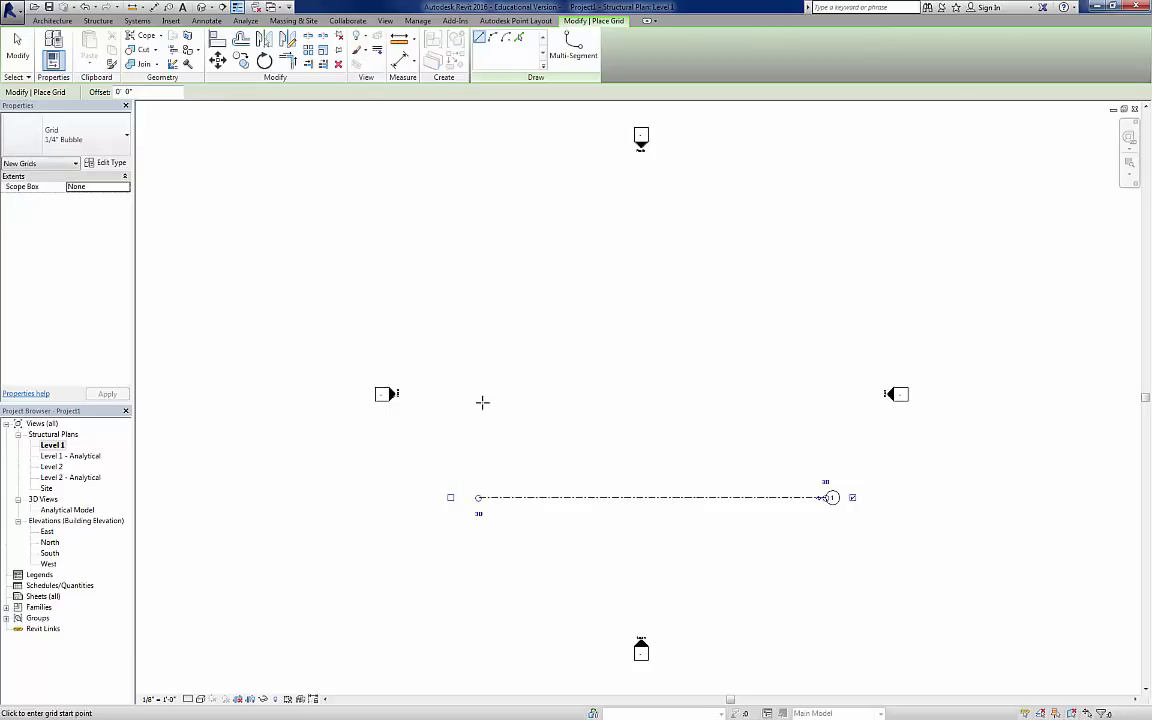
{"action": "left_click", "coordinate": [478, 401]}
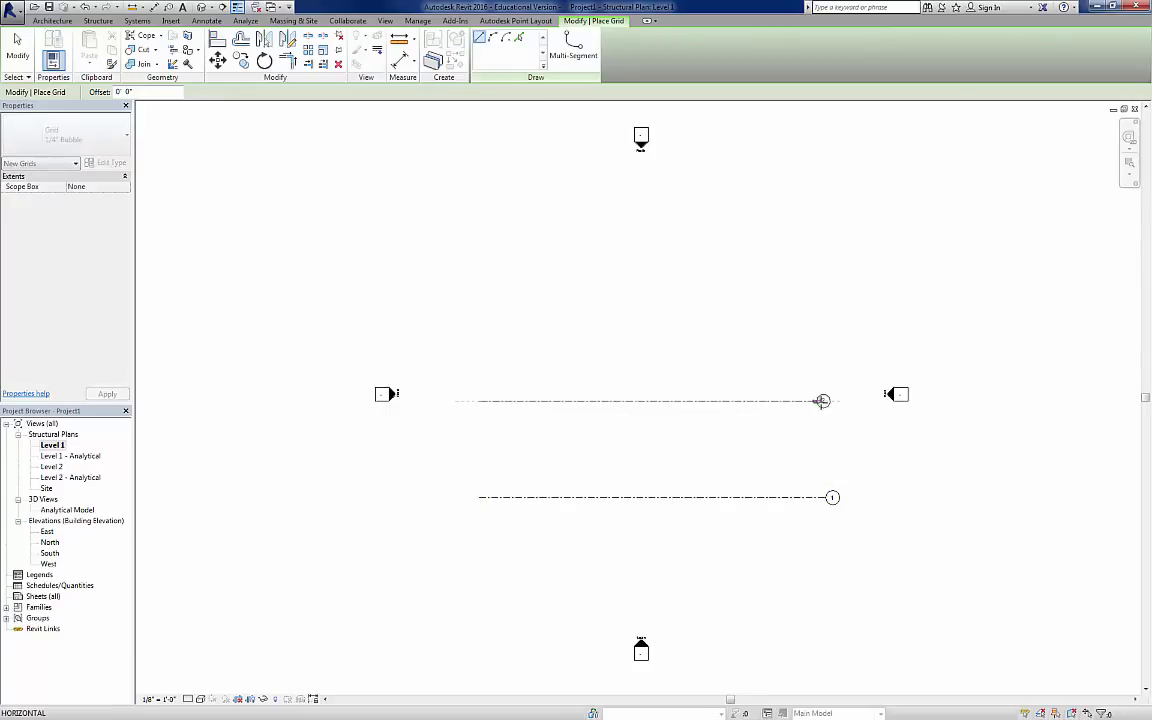
{"action": "left_click", "coordinate": [826, 401]}
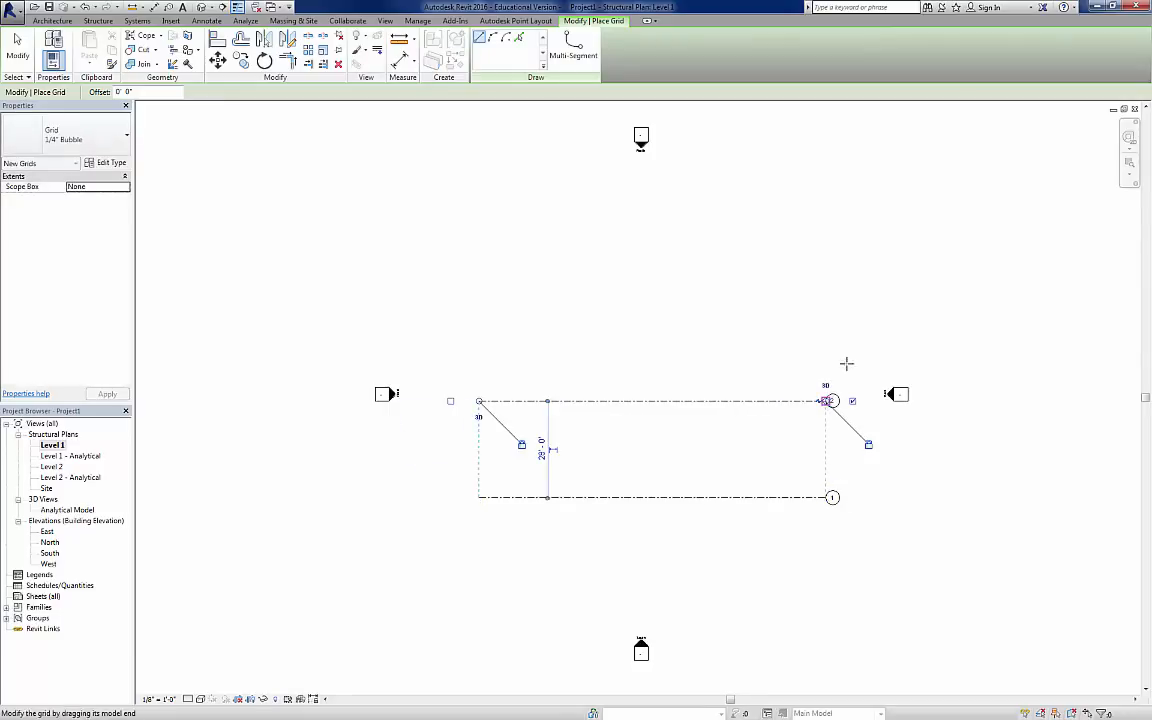
- Draw three vertical grid lines crossing both horizontal grids, with the first two about 25'-6" apart, and finish placing grids
{"action": "left_click", "coordinate": [515, 304]}
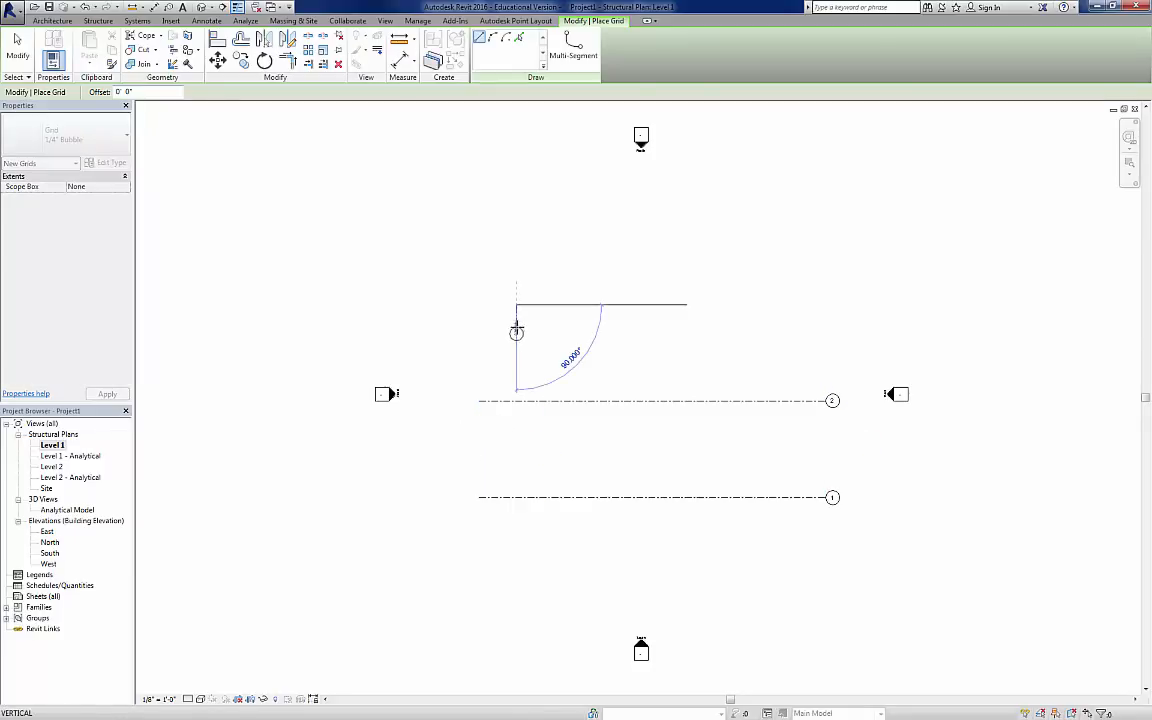
{"action": "left_click", "coordinate": [516, 558]}
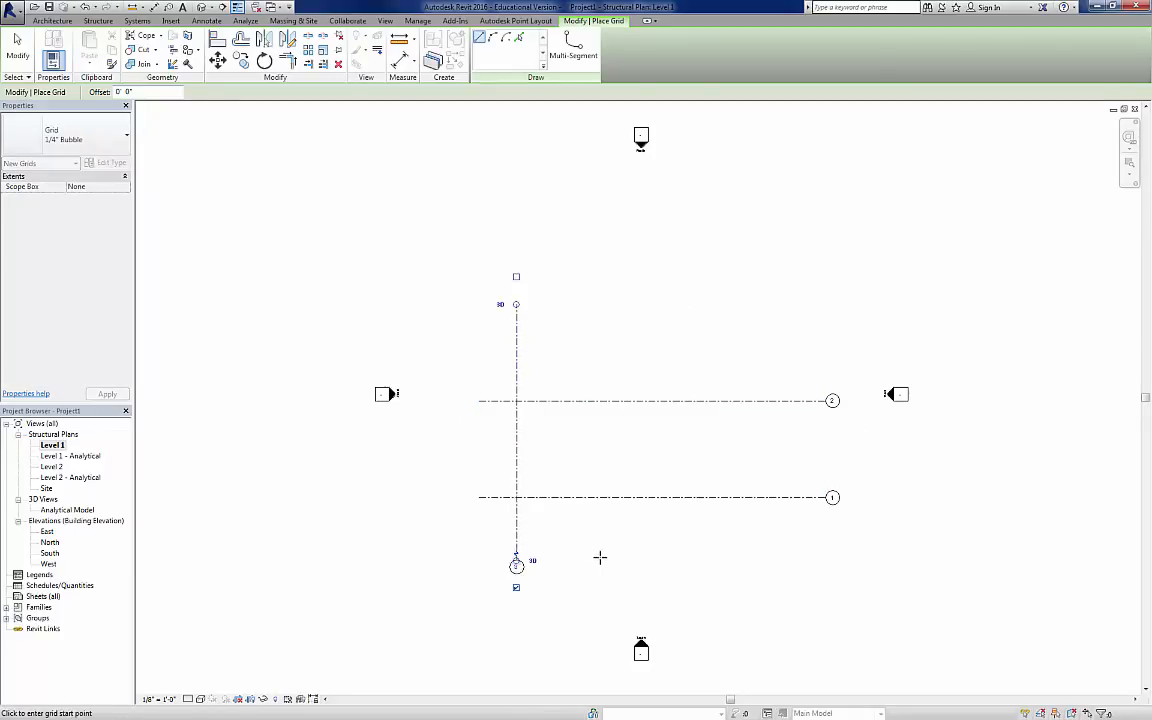
{"action": "left_click", "coordinate": [605, 558]}
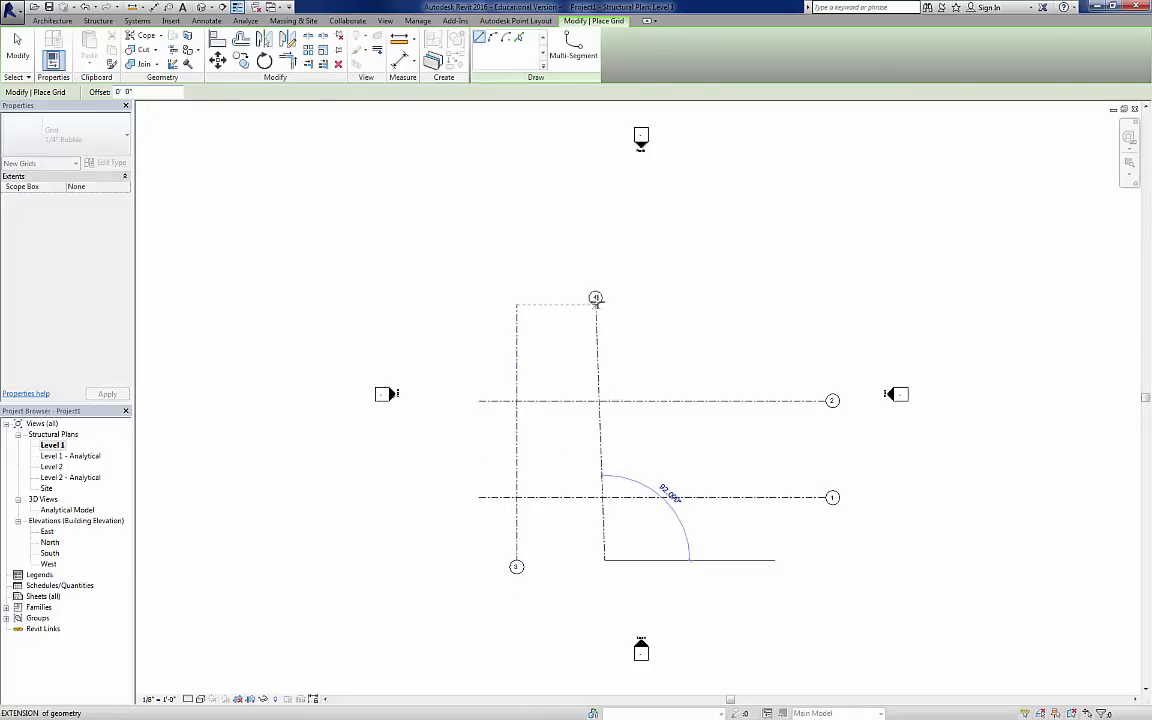
{"action": "left_click", "coordinate": [605, 299]}
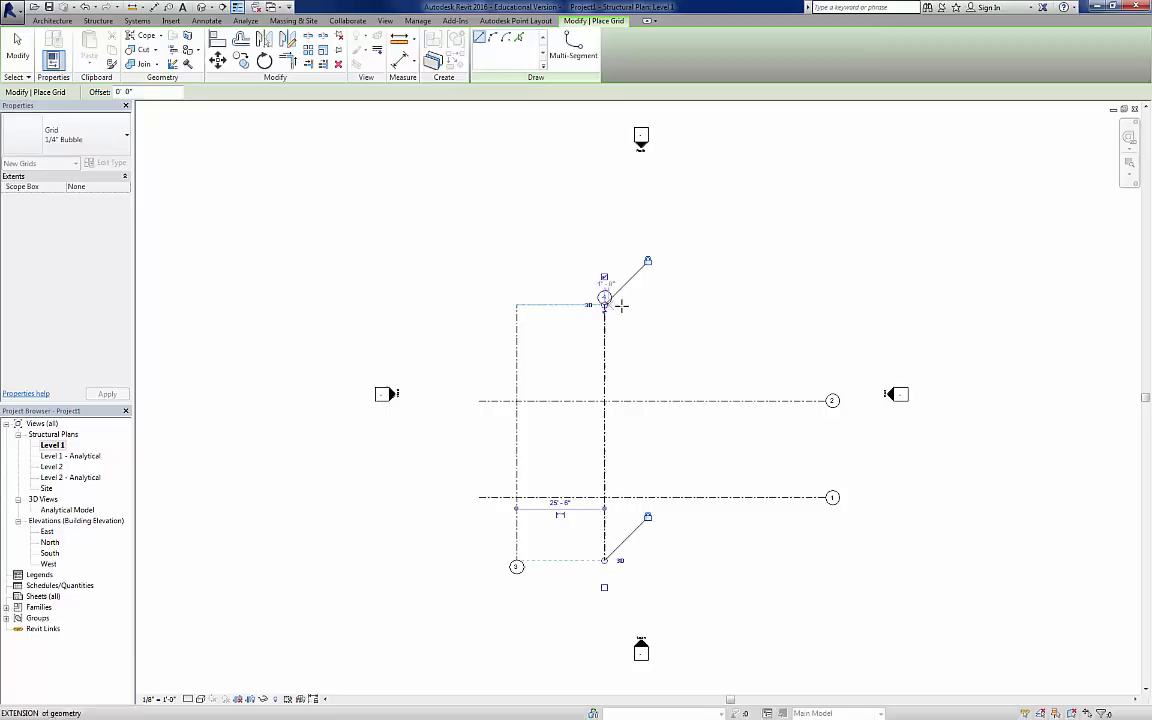
{"action": "left_click", "coordinate": [679, 561]}
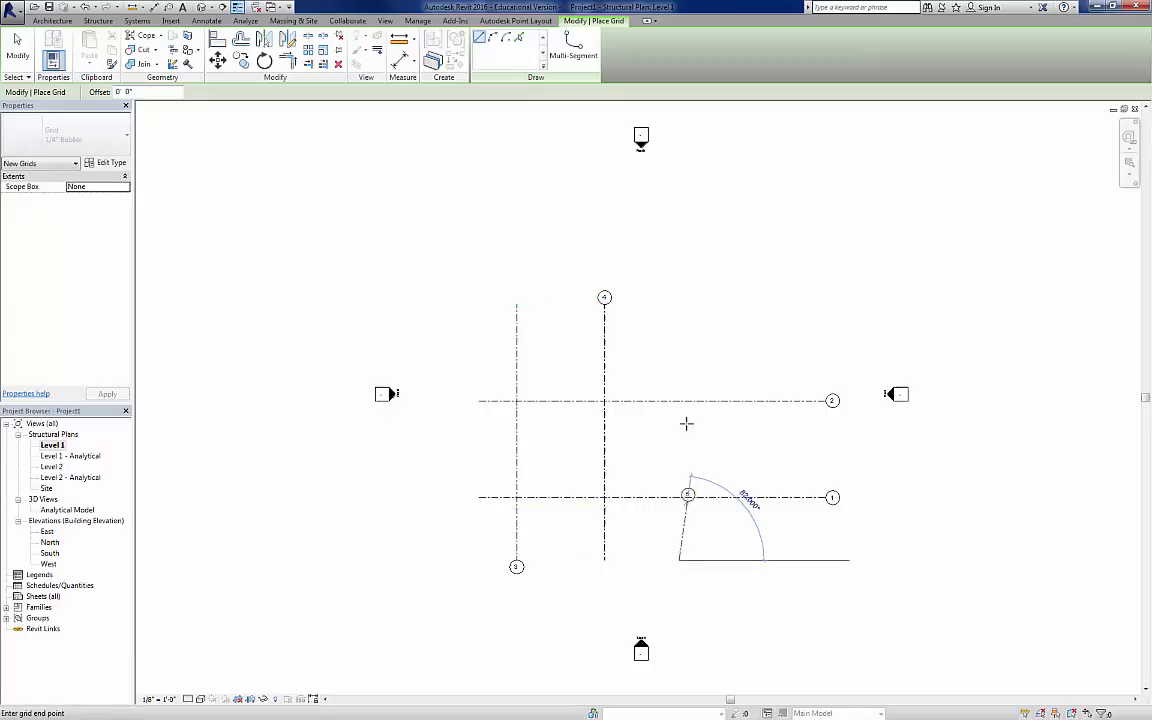
{"action": "left_click", "coordinate": [679, 299]}
{"action": "key", "text": "Escape"}
{"action": "key", "text": "Escape"}
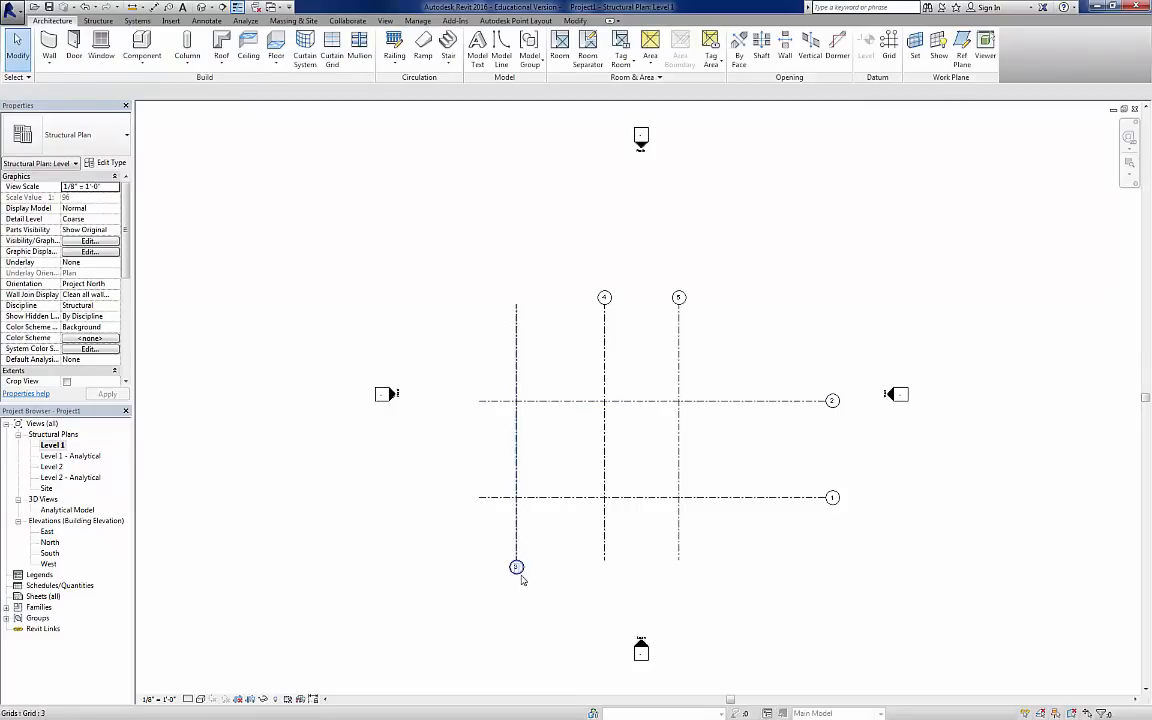
- Show the bubble of vertical grid 3 at its upper end and hide the one at its lower end
{"action": "left_click", "coordinate": [515, 427]}
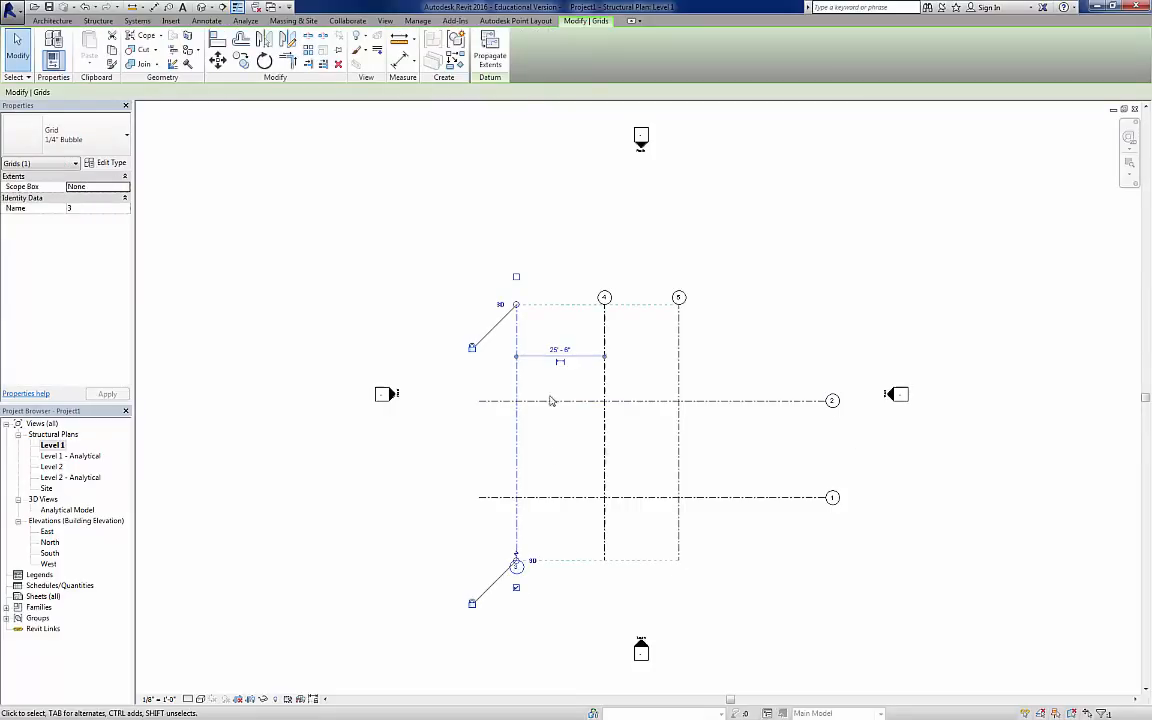
{"action": "left_click", "coordinate": [516, 277]}
{"action": "left_click", "coordinate": [516, 587]}
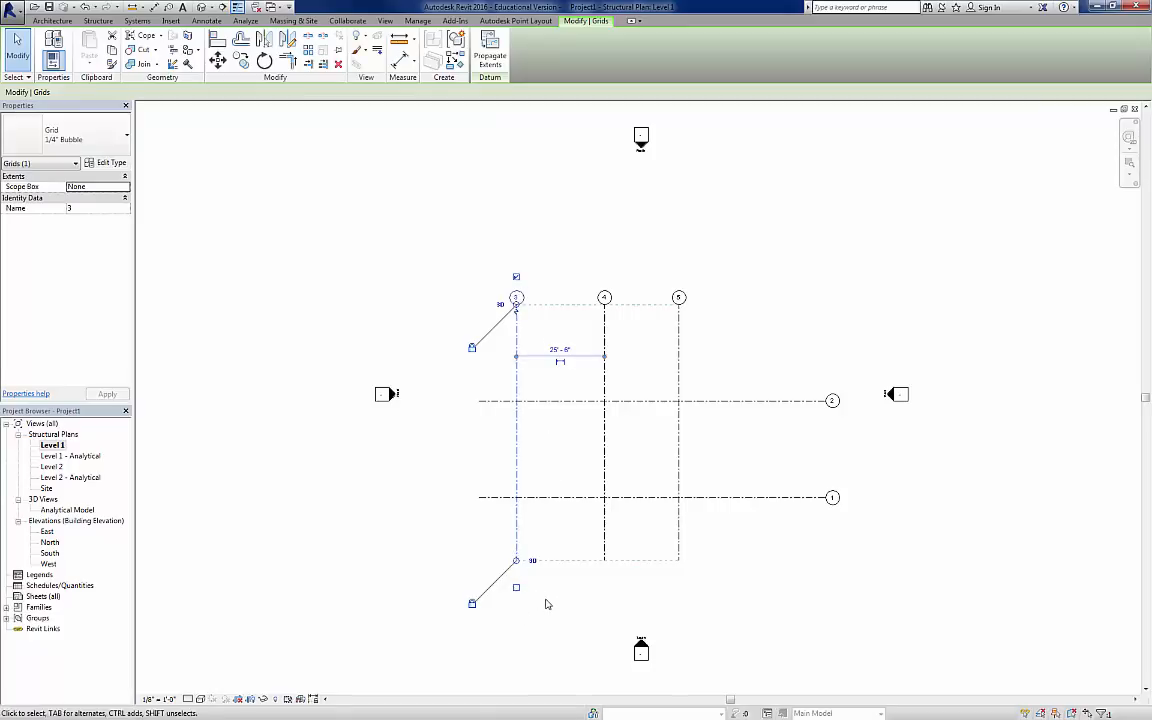
{"action": "left_click", "coordinate": [748, 594]}
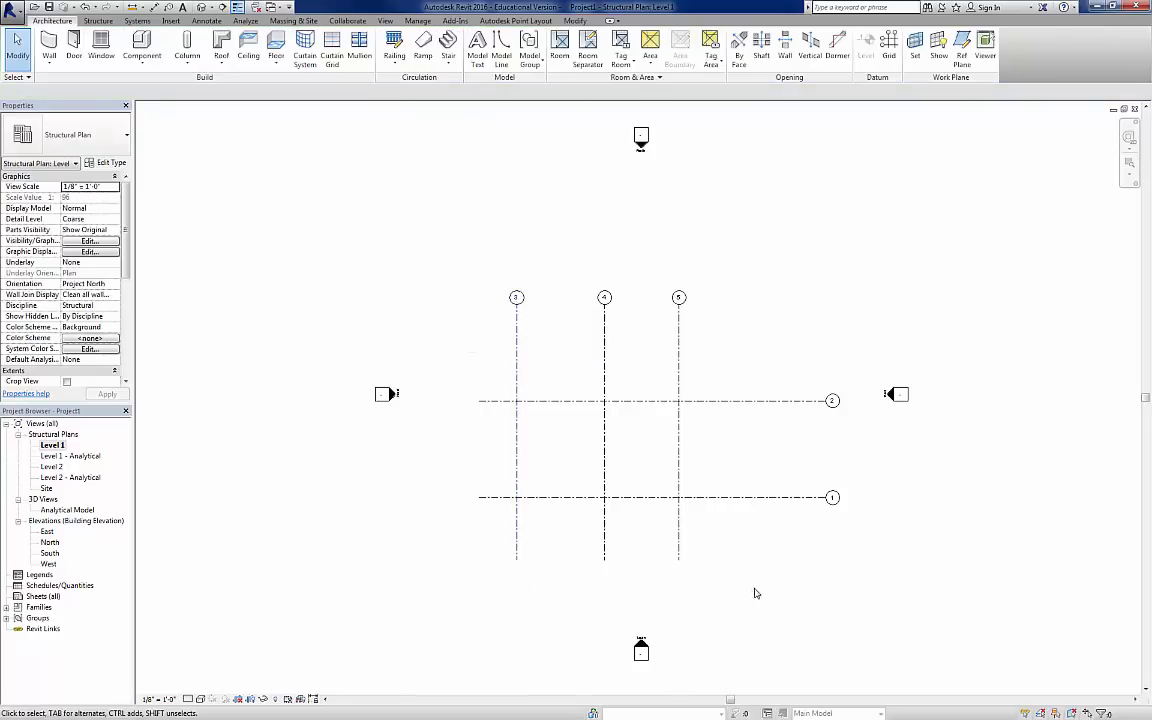
- Respace the grids to about 38' between 3 and 4, 34'-6" between 4 and 5, and 30' between 1 and 2
{"action": "left_click_drag", "start_coordinate": [681, 353], "coordinate": [766, 347]}
{"action": "left_click_drag", "start_coordinate": [605, 345], "coordinate": [649, 345]}
{"action": "left_click", "coordinate": [710, 406]}
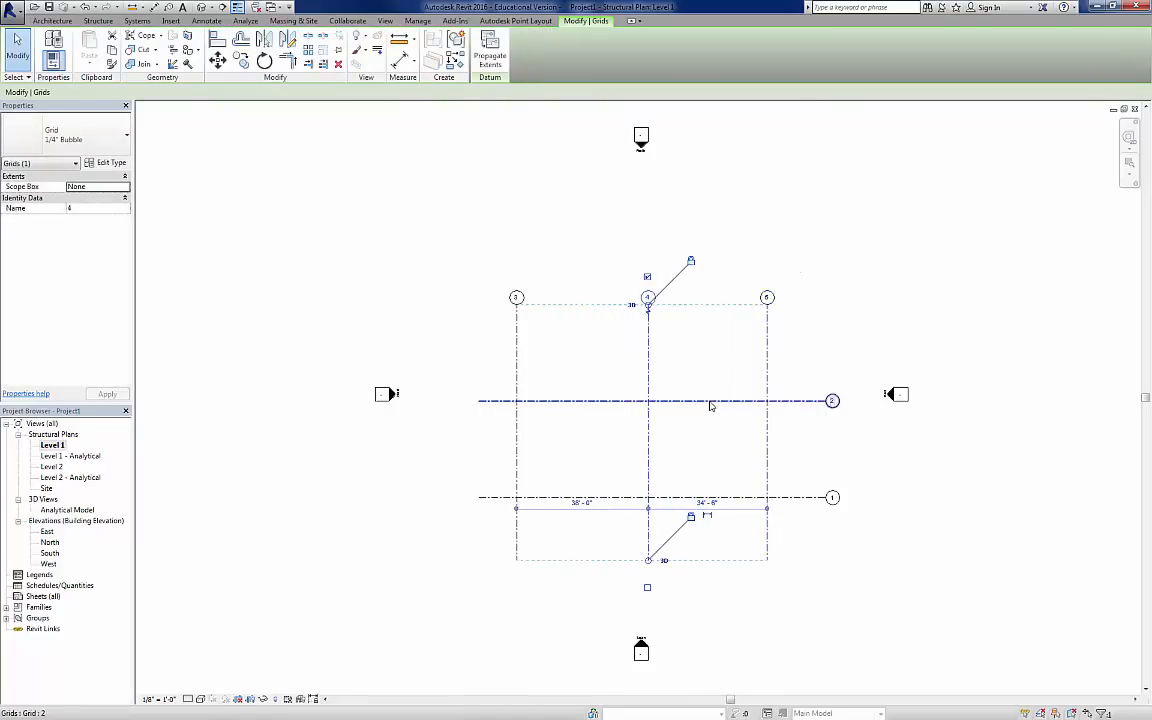
{"action": "left_click_drag", "start_coordinate": [710, 406], "coordinate": [712, 341]}
{"action": "left_click", "coordinate": [719, 498]}
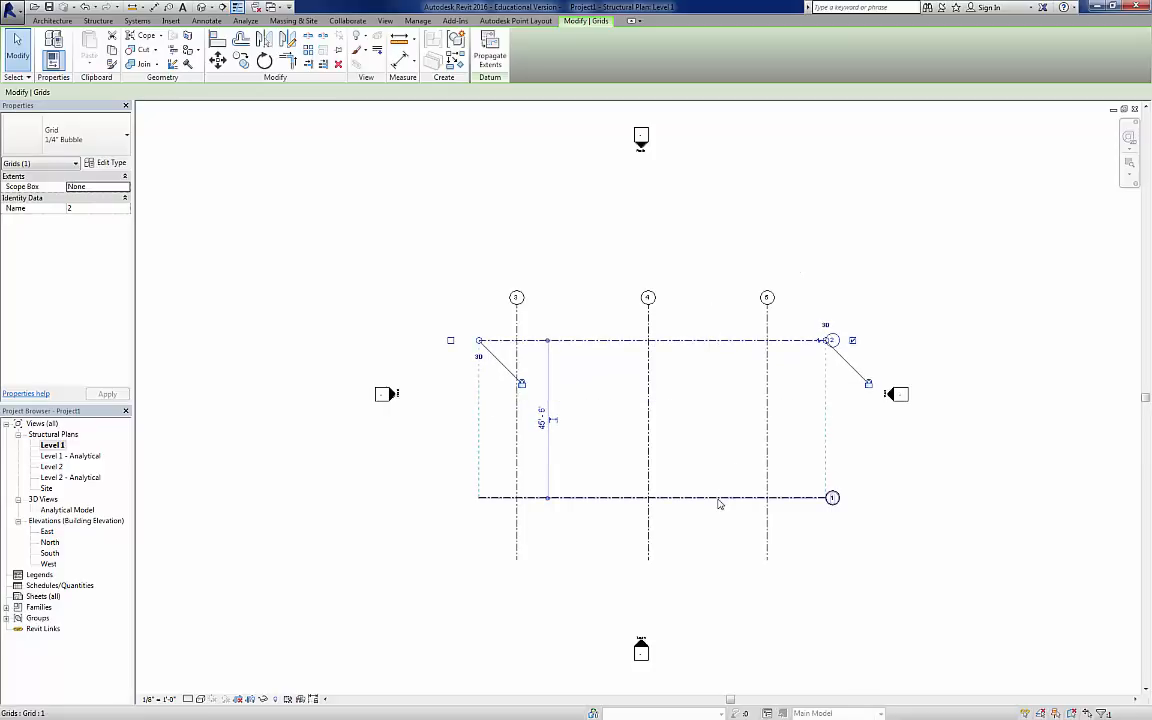
{"action": "left_click_drag", "start_coordinate": [719, 498], "coordinate": [718, 447]}
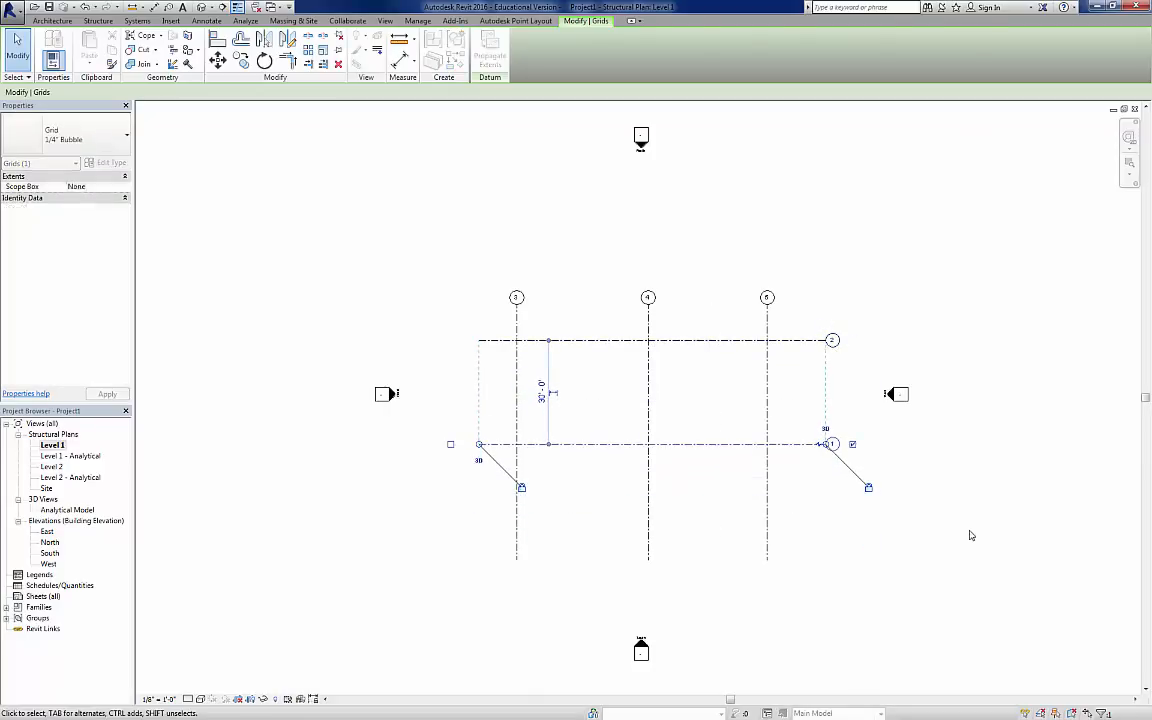
{"action": "left_click", "coordinate": [860, 436]}
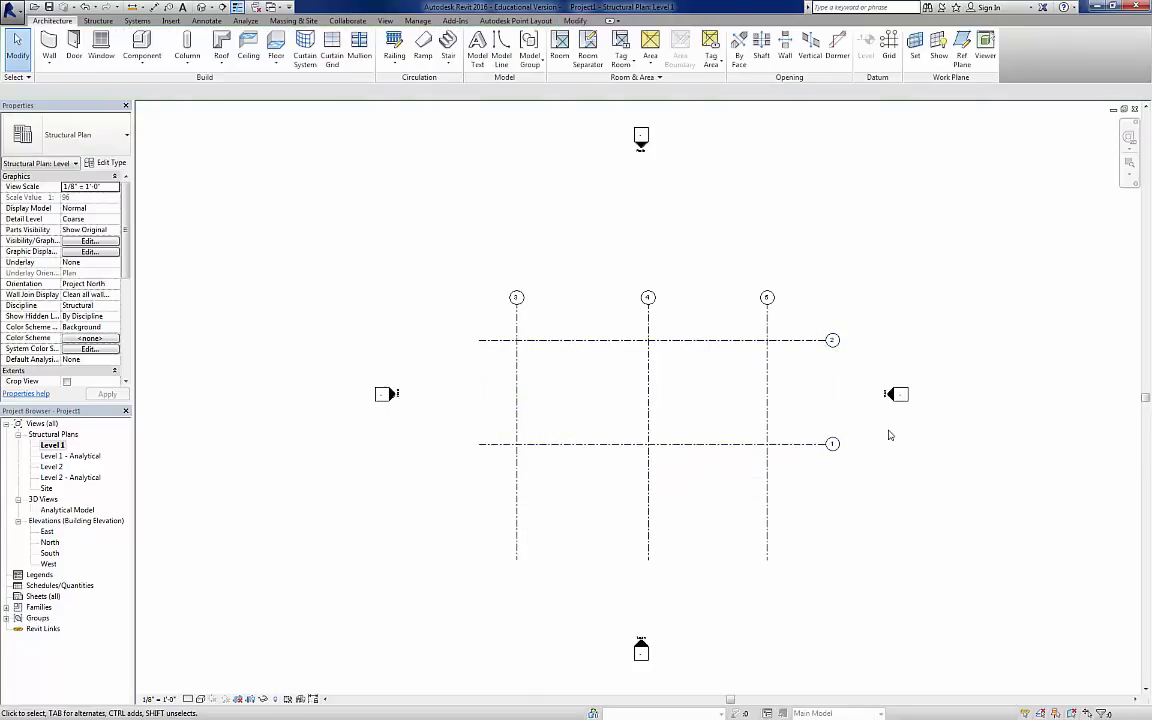
- Rename the vertical grids 3, 4 and 5 as A, B and C
{"action": "left_click", "coordinate": [515, 303]}
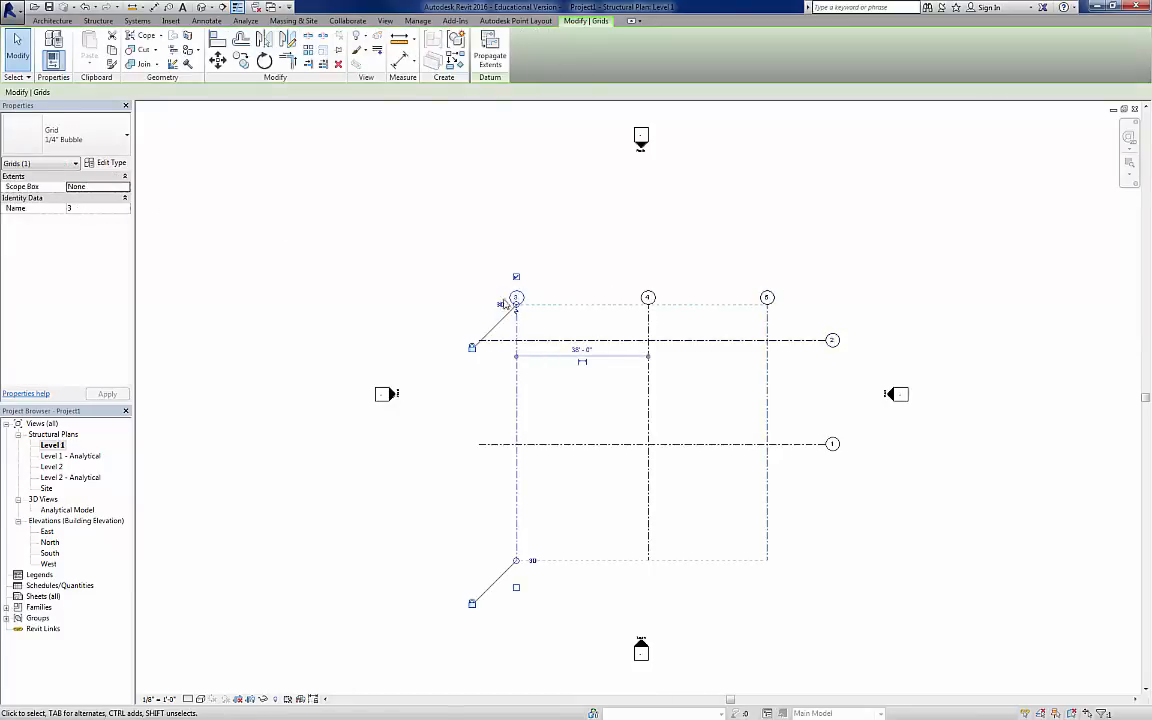
{"action": "left_click", "coordinate": [84, 211]}
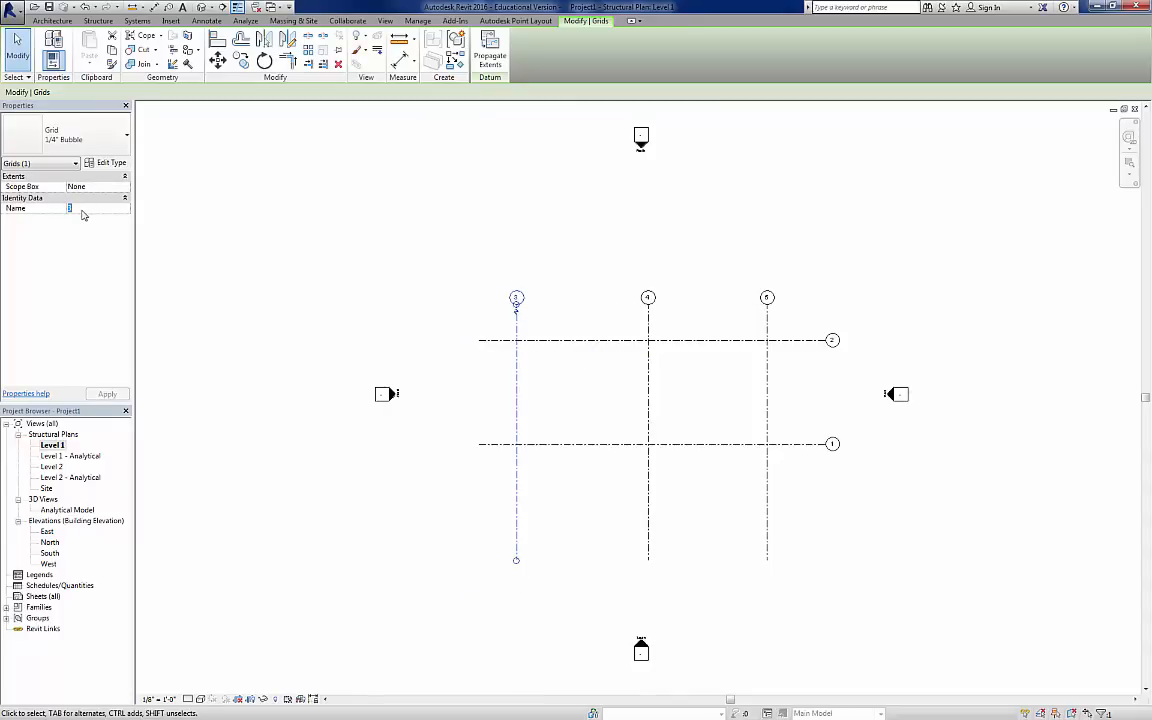
{"action": "type", "text": "A"}
{"action": "left_click", "coordinate": [648, 301]}
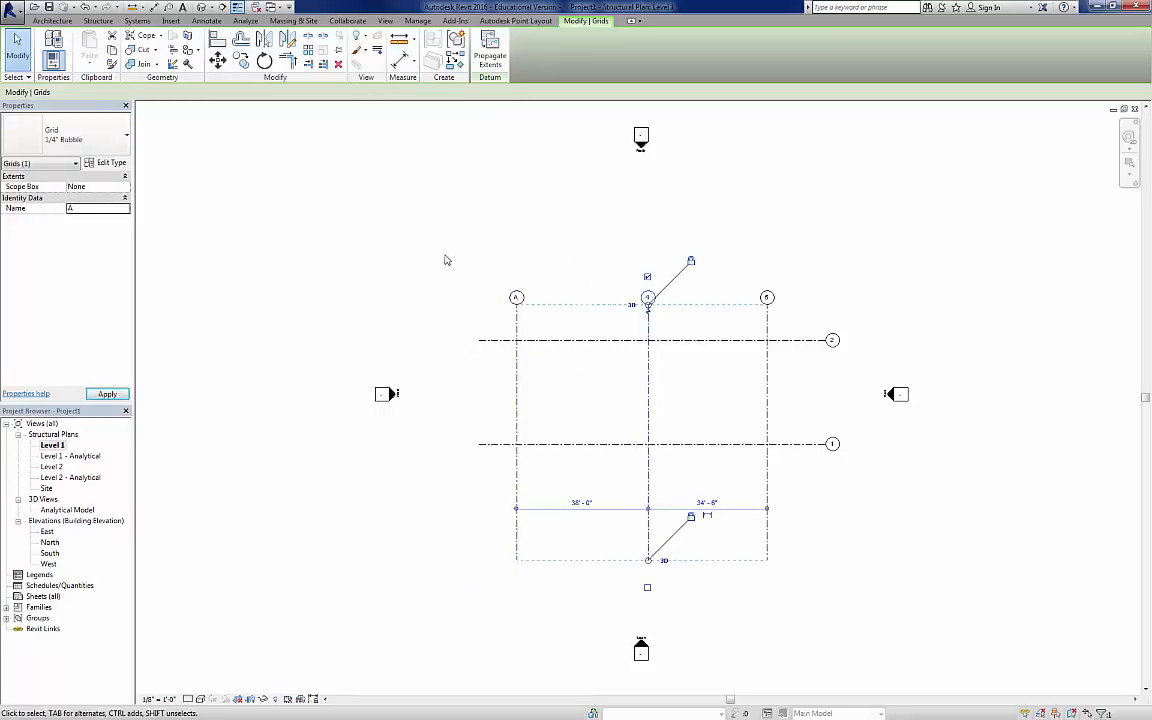
{"action": "left_click", "coordinate": [79, 209]}
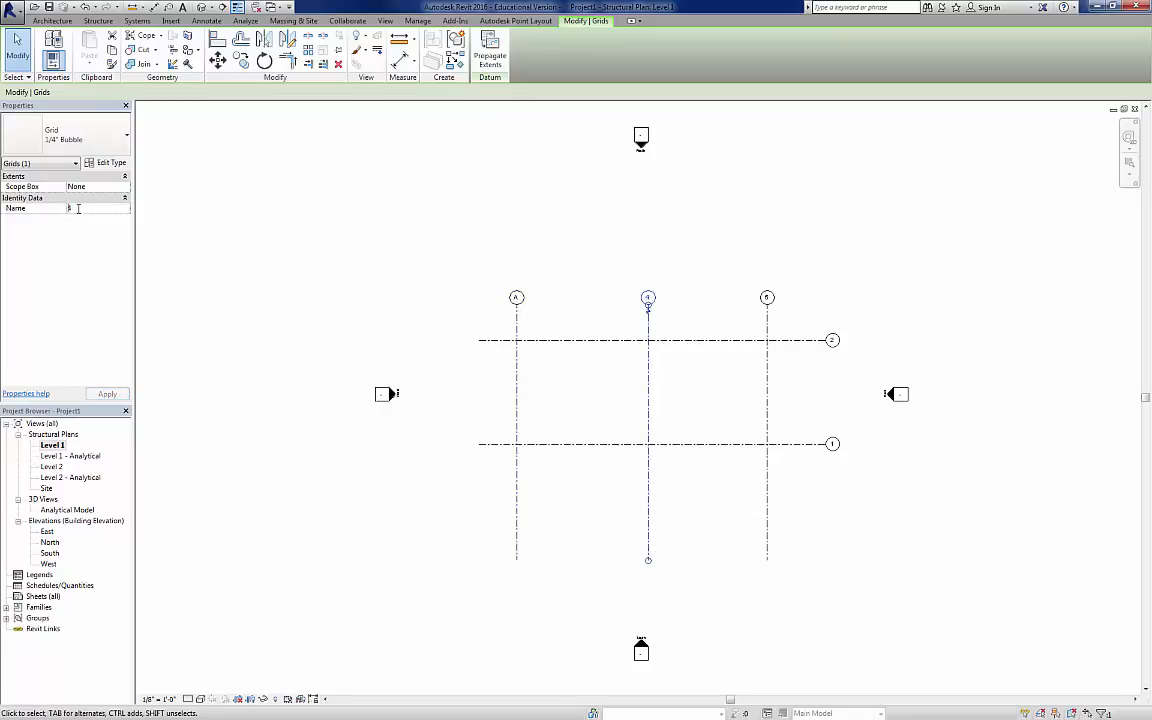
{"action": "type", "text": "B"}
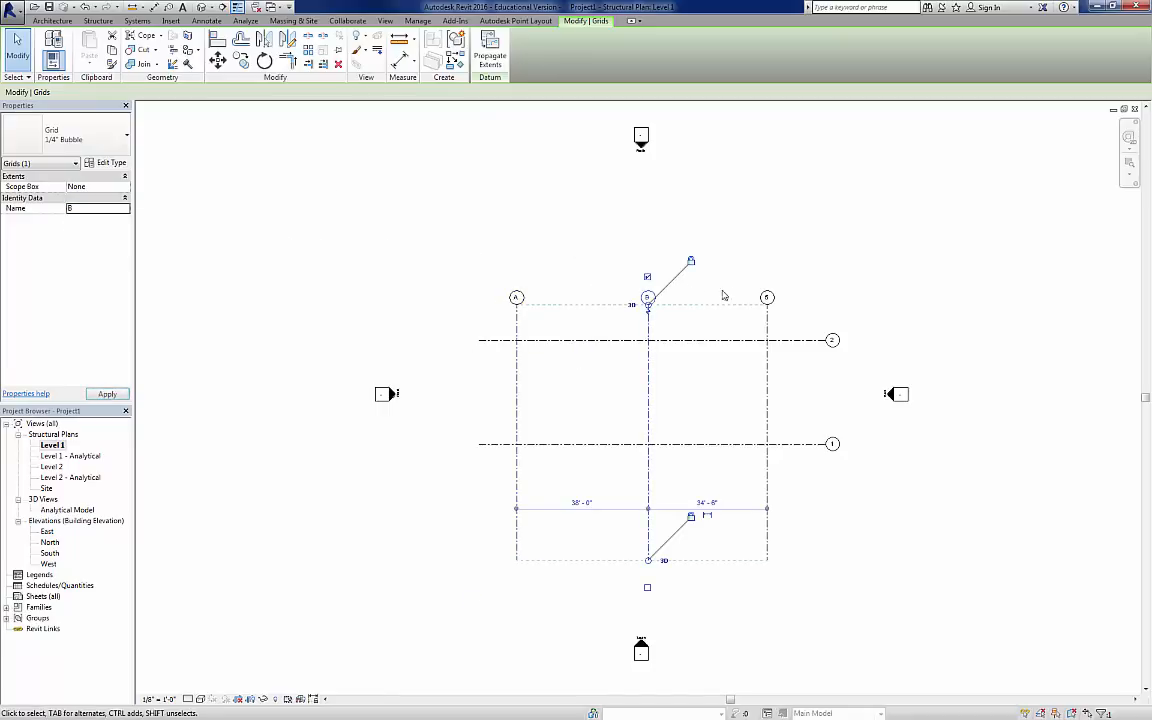
{"action": "left_click", "coordinate": [767, 300]}
{"action": "left_click", "coordinate": [92, 211]}
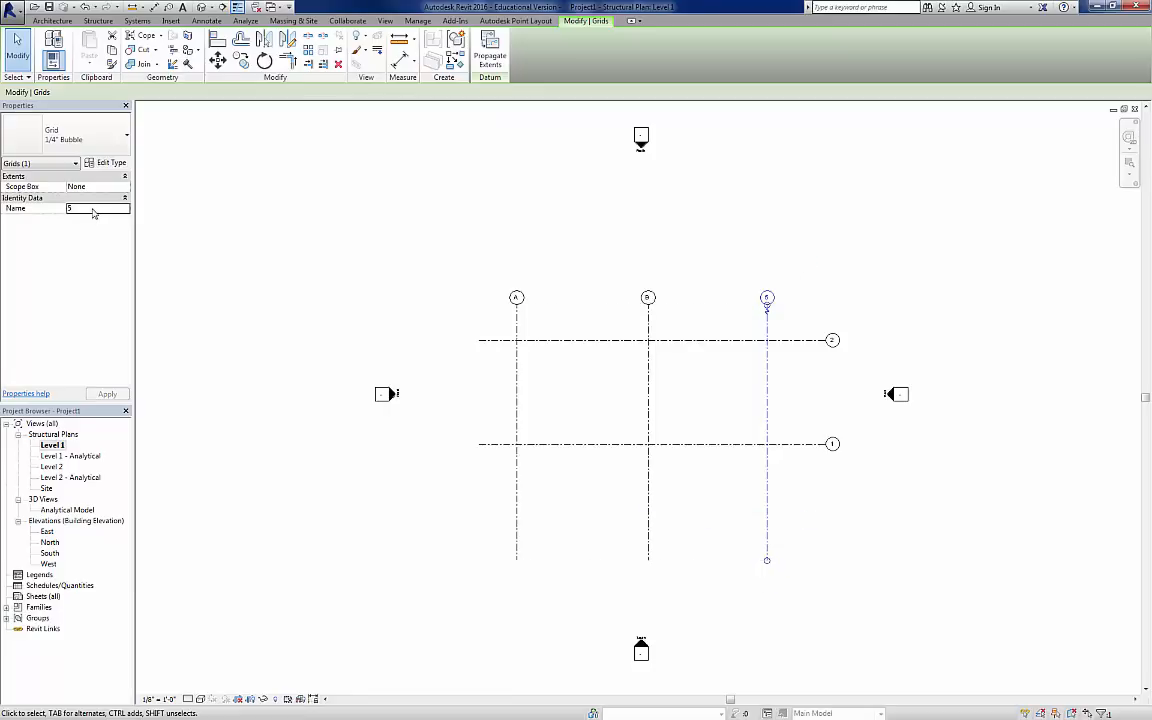
{"action": "double_click", "coordinate": [92, 209]}
{"action": "type", "text": "C"}
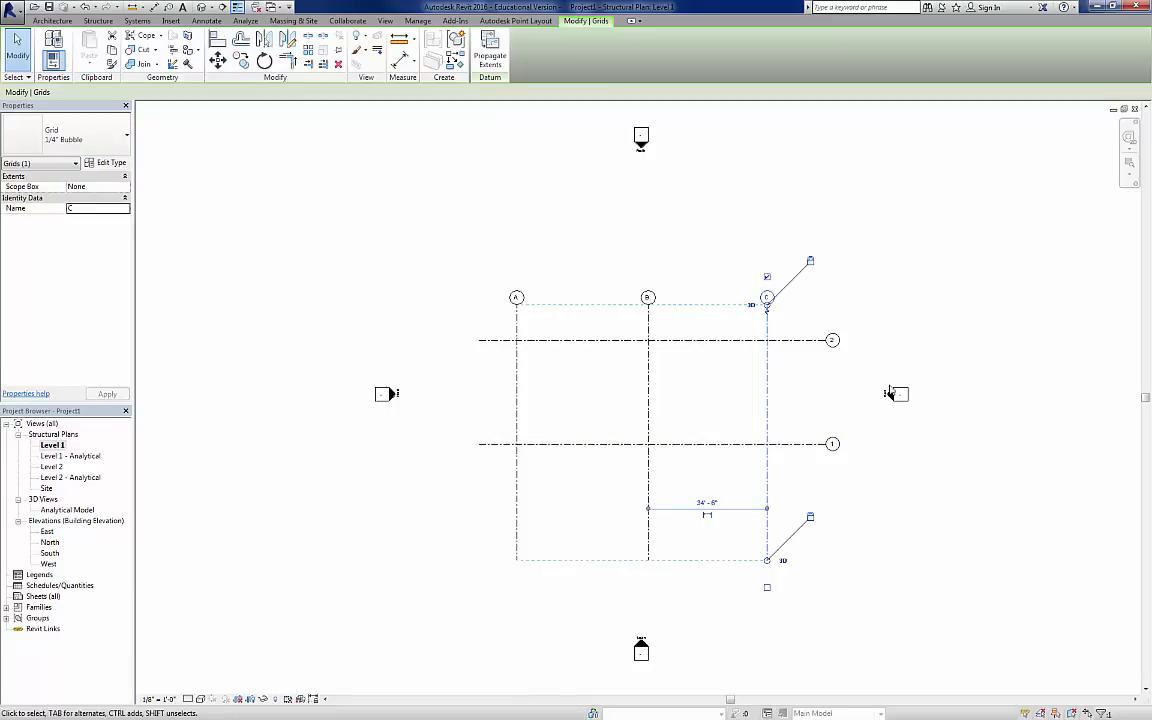
{"action": "left_click", "coordinate": [862, 496]}
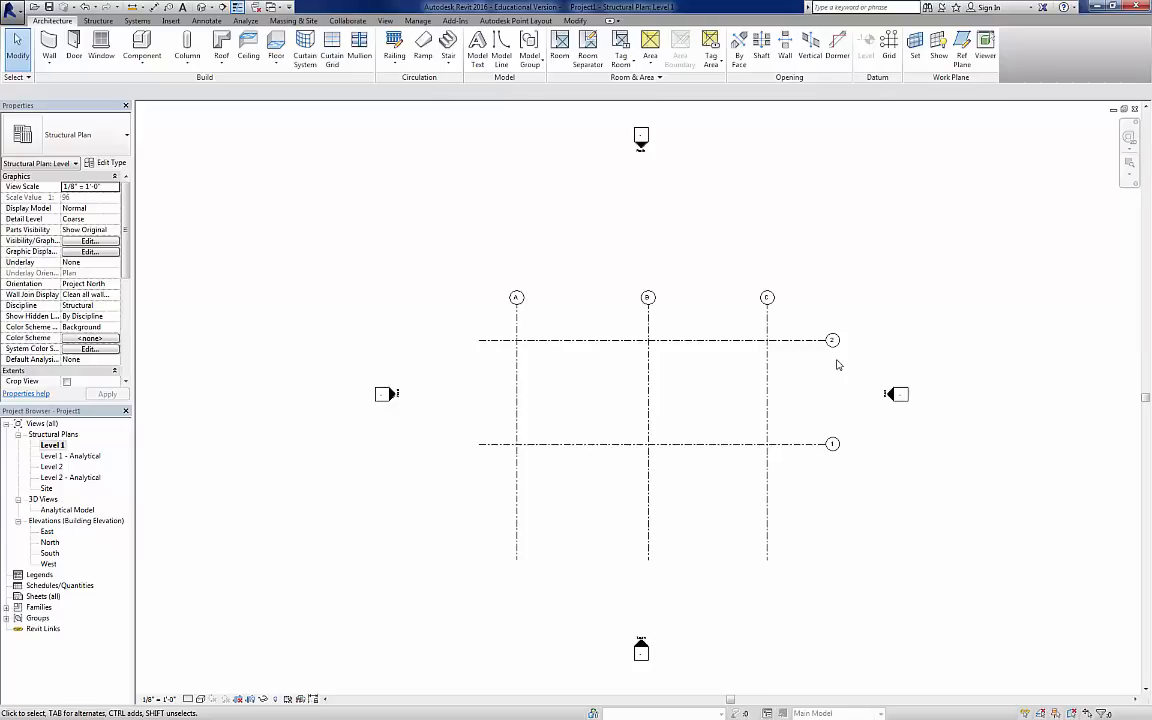
- Set the distance from grid 1 to grid 2 to 35' through grid 1's temporary dimension
{"action": "left_click", "coordinate": [797, 450]}
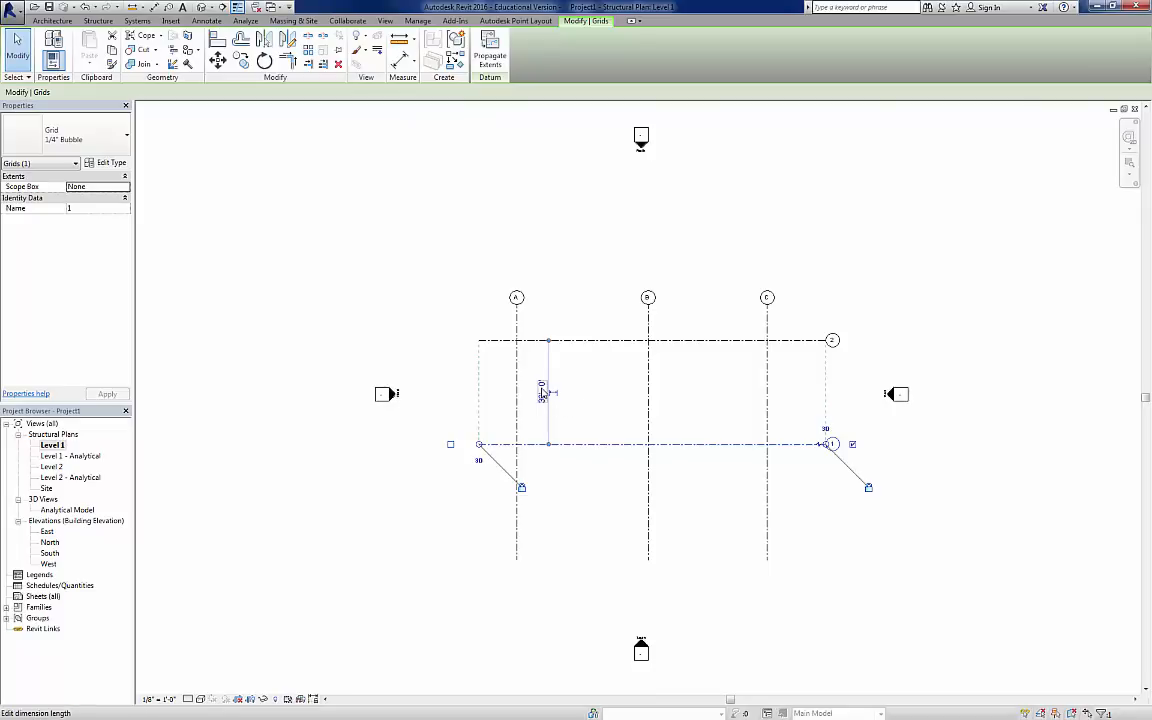
{"action": "left_click", "coordinate": [542, 392]}
{"action": "type", "text": "35"}
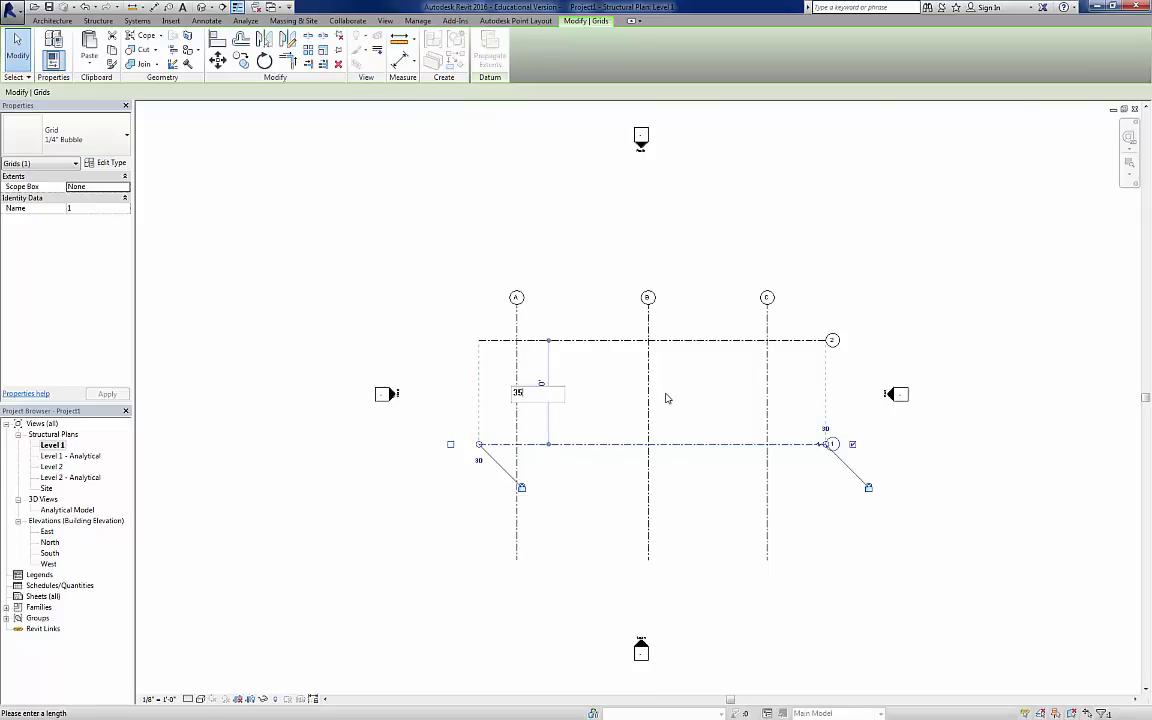
{"action": "key", "text": "Return"}
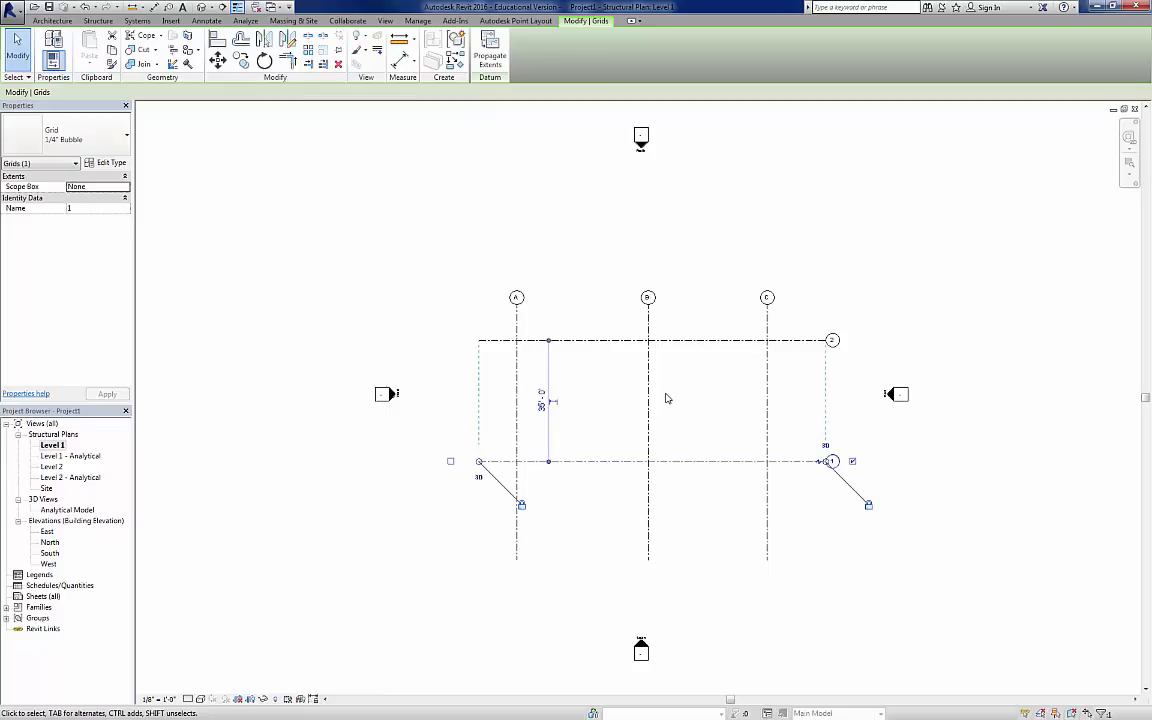
- Set the distance between grids 1 and 2 to 30' and deselect the grid
{"action": "left_click", "coordinate": [543, 402]}
{"action": "type", "text": "30"}
{"action": "key", "text": "Return"}
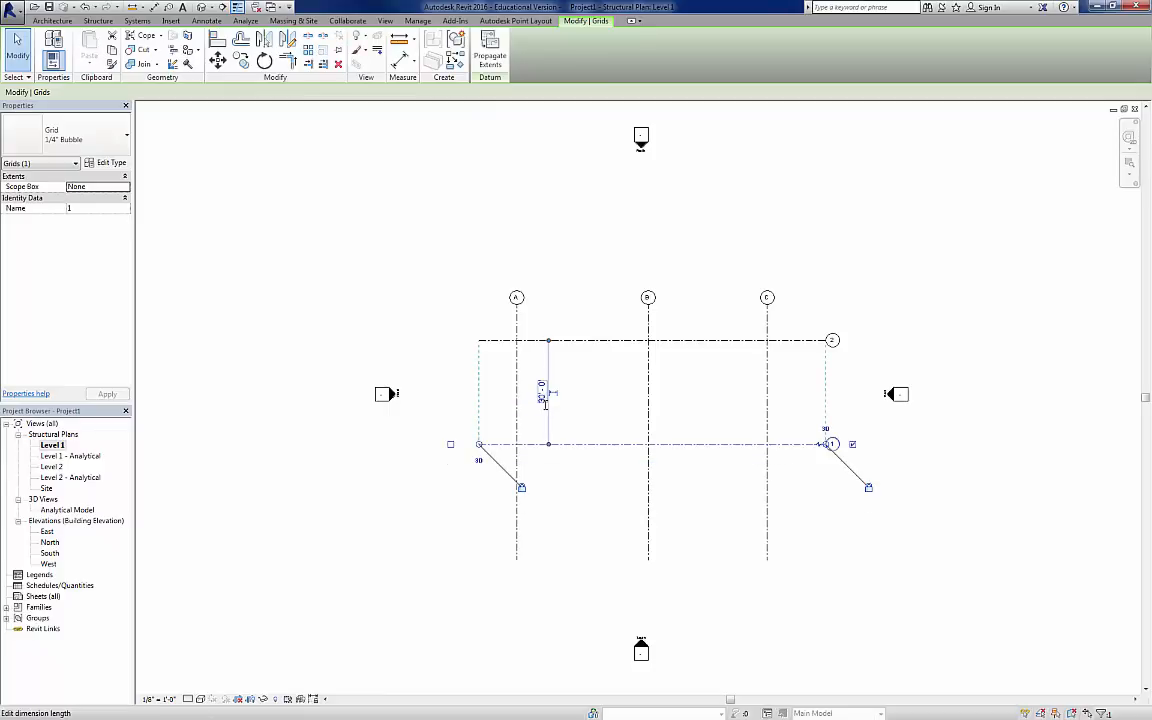
{"action": "left_click", "coordinate": [733, 391]}
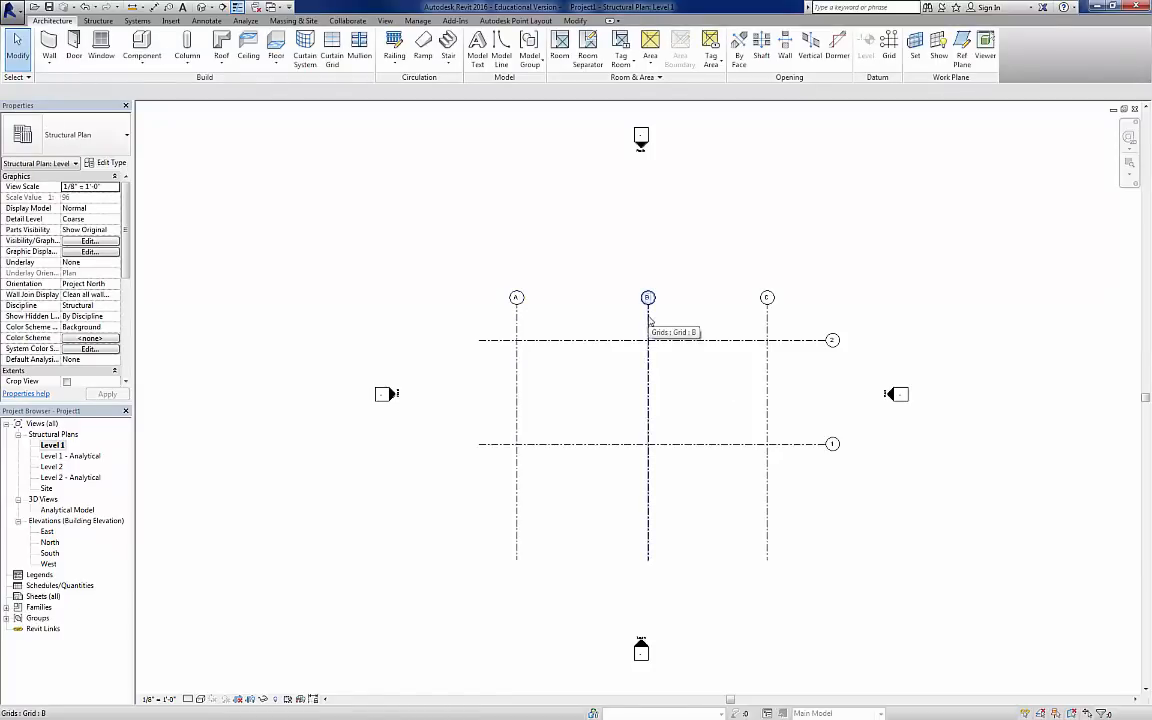
- Set the distance between grids A and B to 28' by moving grid A
{"action": "left_click", "coordinate": [517, 335]}
{"action": "left_click", "coordinate": [582, 348]}
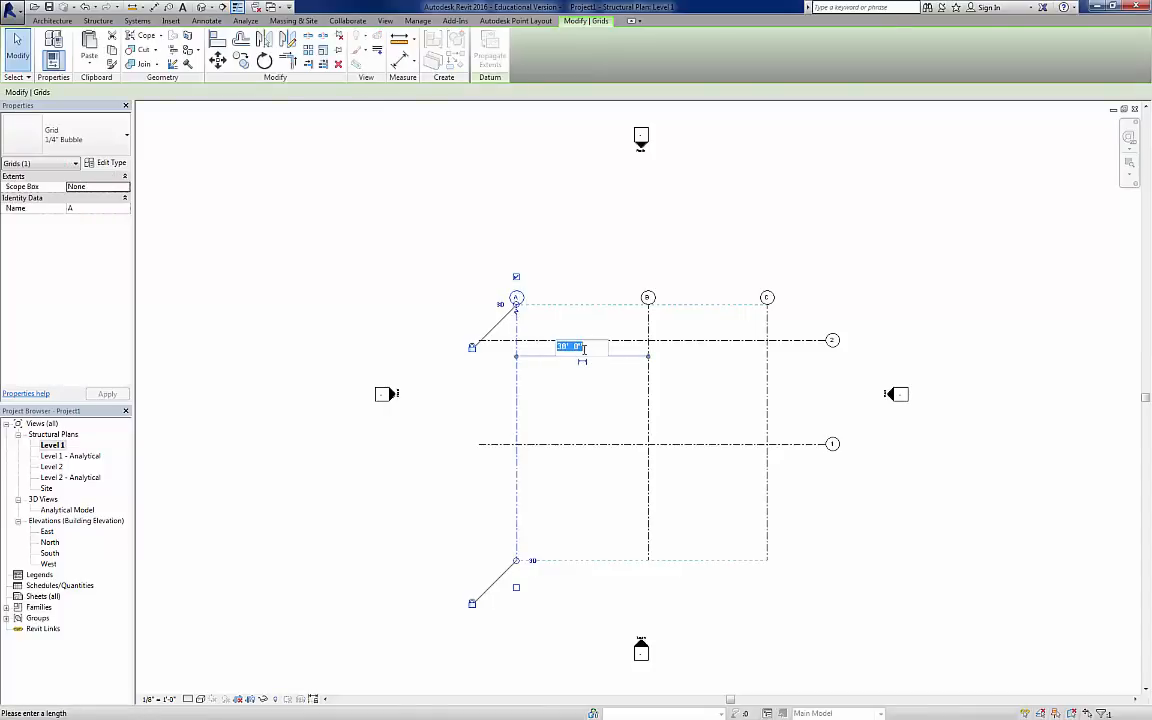
{"action": "type", "text": "28"}
{"action": "key", "text": "Return"}
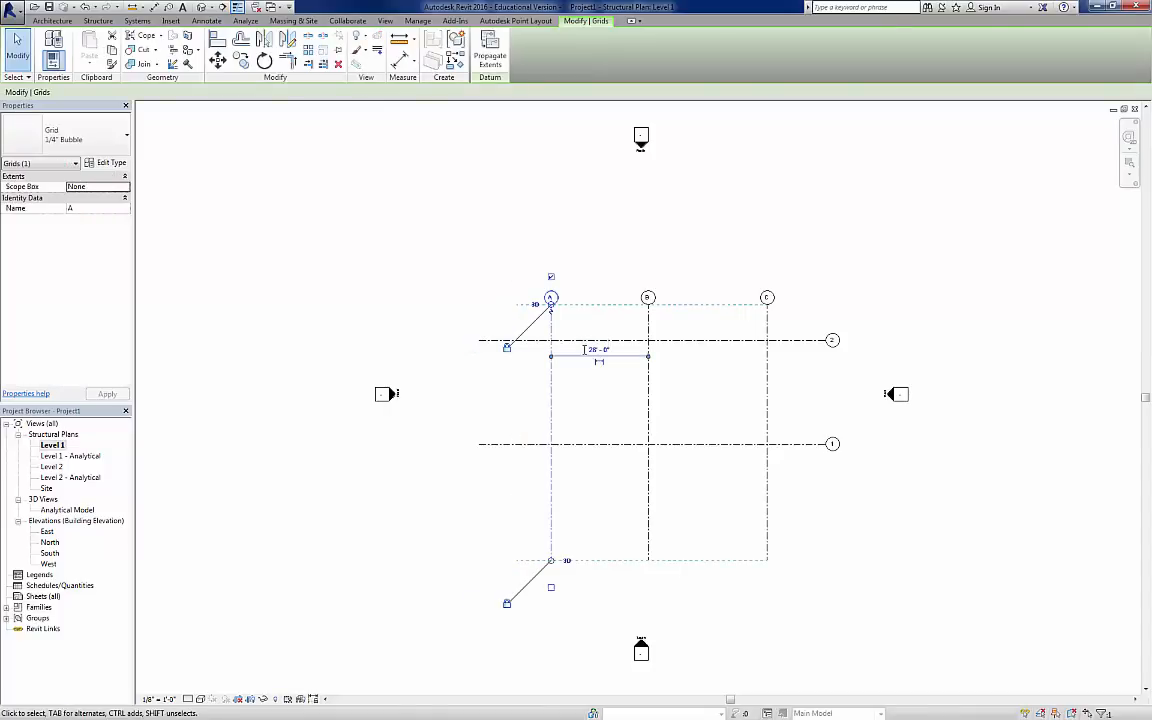
- Set the distance between grids B and C to 28' by moving grid C, and deselect it
{"action": "left_click", "coordinate": [767, 298]}
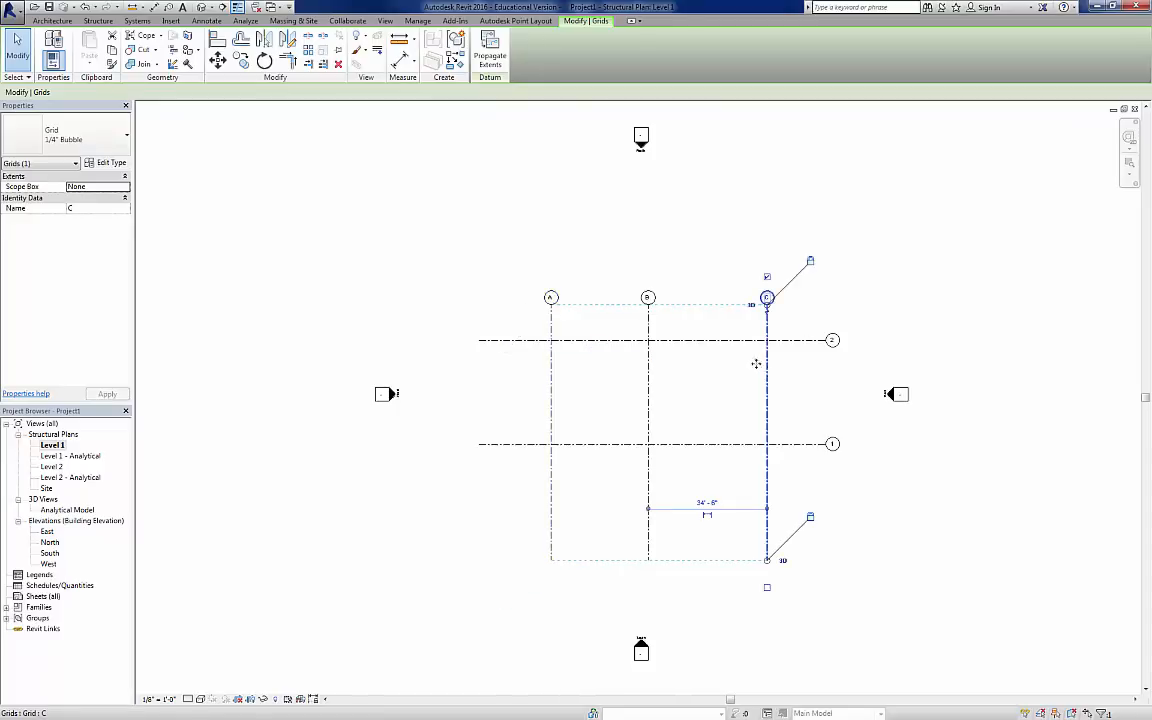
{"action": "left_click", "coordinate": [707, 502]}
{"action": "type", "text": "2"}
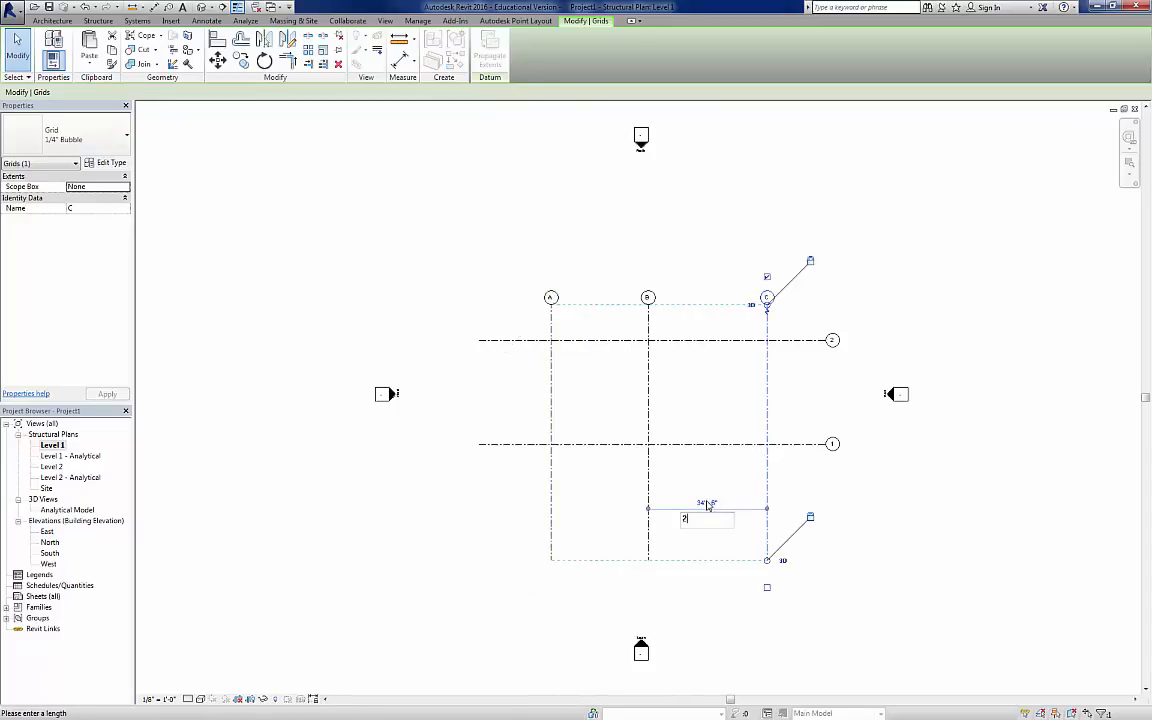
{"action": "type", "text": "8"}
{"action": "key", "text": "Return"}
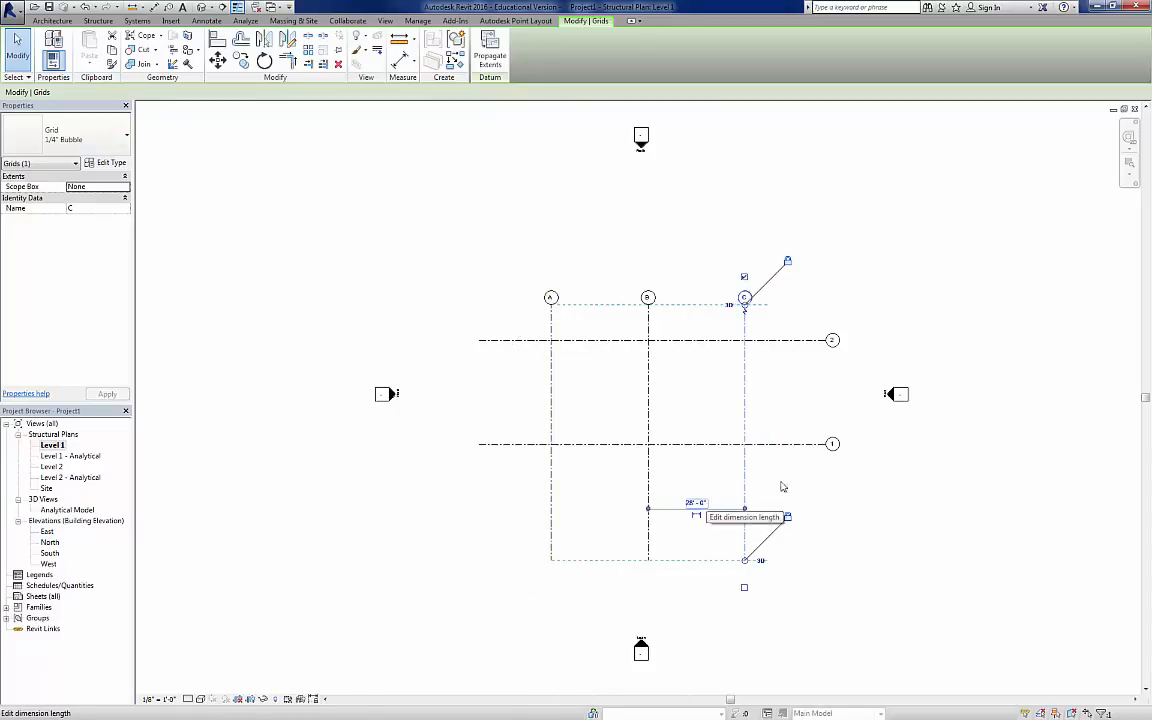
{"action": "left_click", "coordinate": [838, 488]}
- Shorten the vertical grids to end just below grid 1 and pull both ends of the horizontal grids in close to grids A and C
{"action": "left_click", "coordinate": [745, 507]}
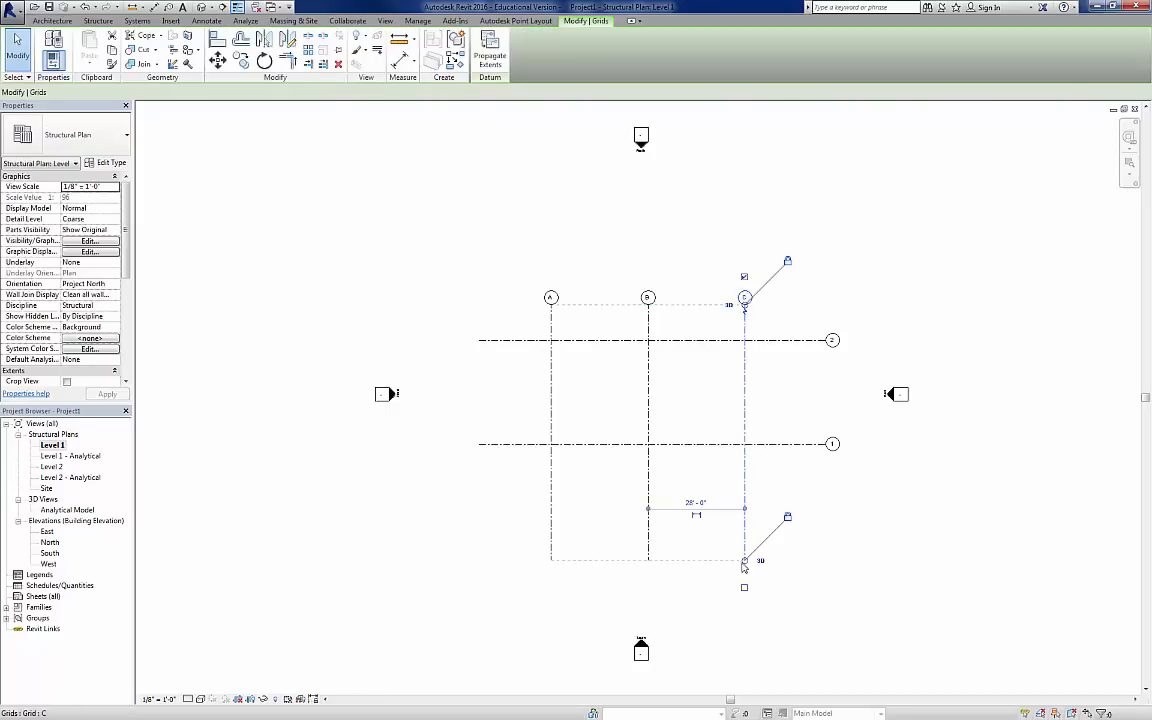
{"action": "left_click_drag", "start_coordinate": [745, 537], "coordinate": [746, 477]}
{"action": "left_click", "coordinate": [504, 340]}
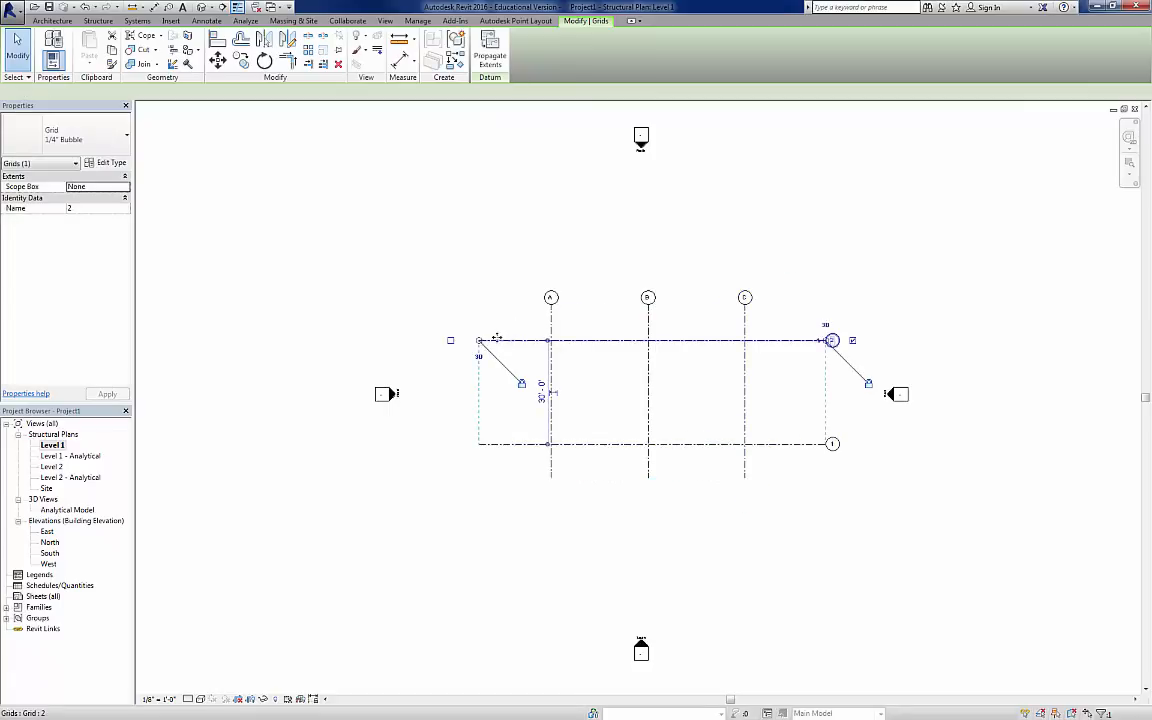
{"action": "left_click_drag", "start_coordinate": [480, 341], "coordinate": [519, 341]}
{"action": "left_click_drag", "start_coordinate": [827, 342], "coordinate": [791, 340]}
{"action": "left_click", "coordinate": [814, 551]}
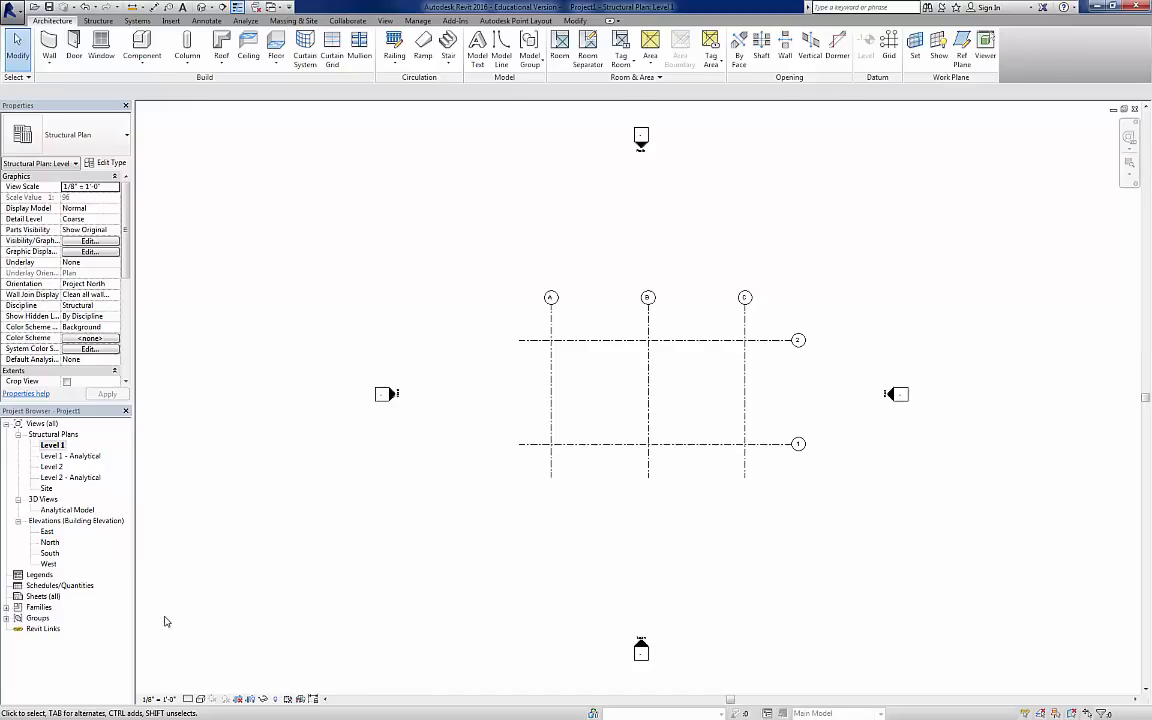
- In the South elevation, pull both ends of the level lines in to just outside grids A and C
{"action": "double_click", "coordinate": [49, 552]}
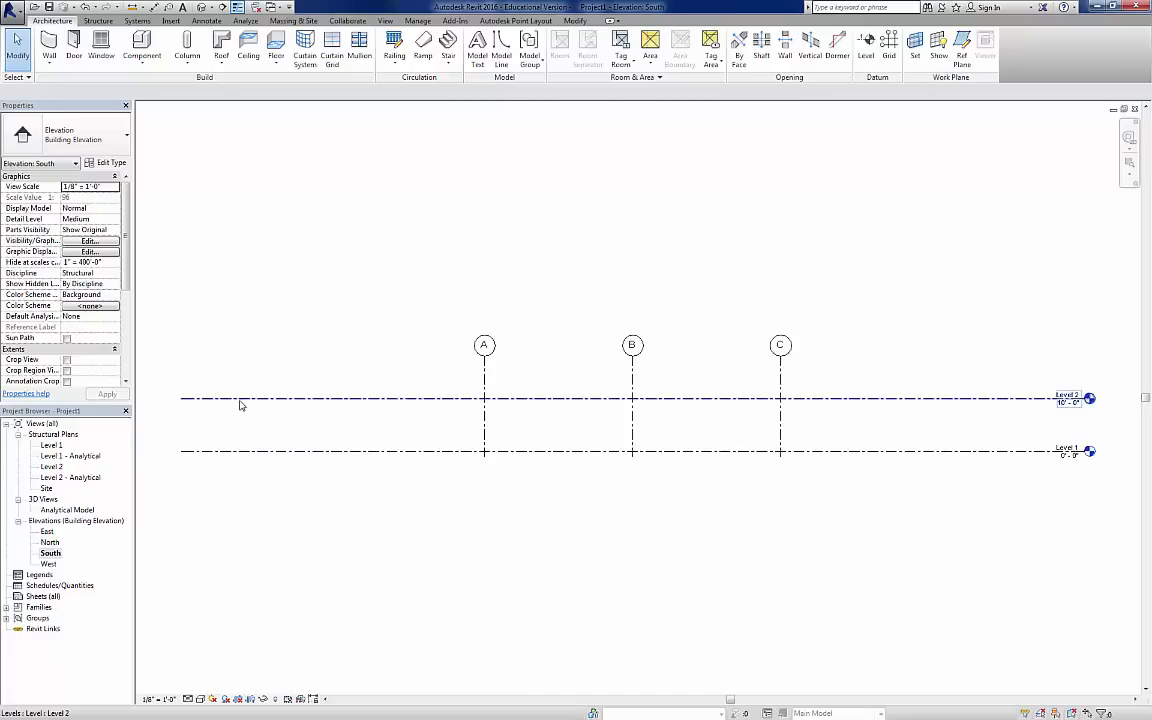
{"action": "left_click", "coordinate": [184, 402]}
{"action": "left_click_drag", "start_coordinate": [183, 400], "coordinate": [435, 404]}
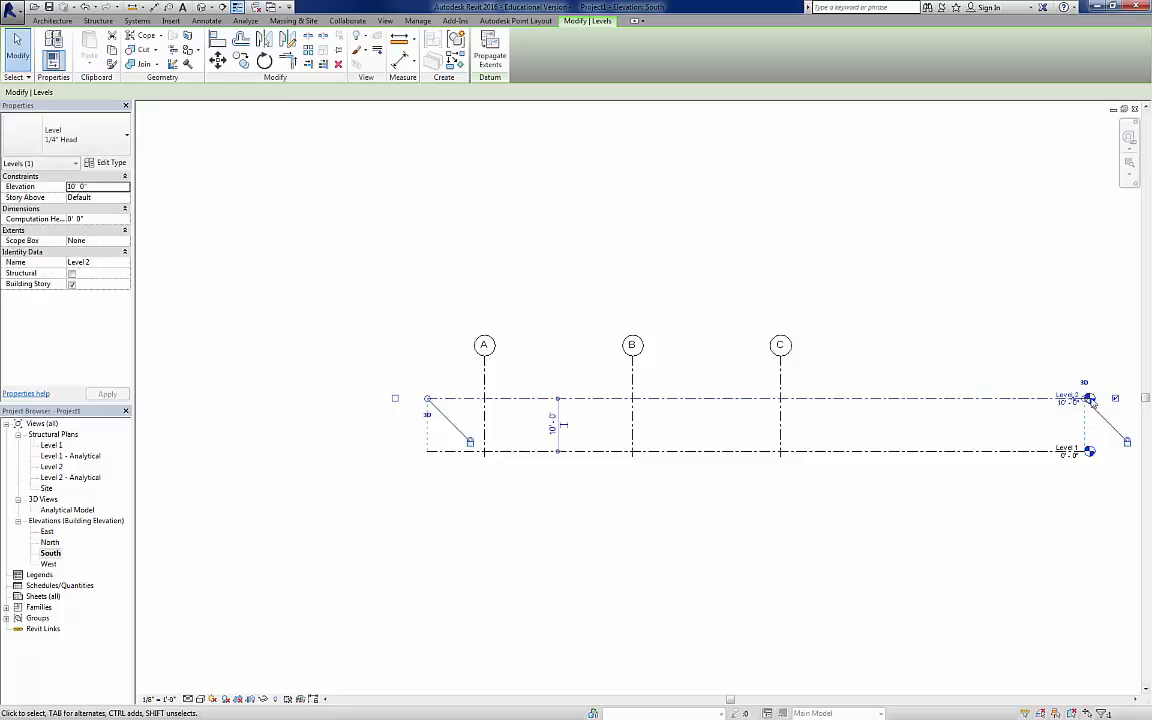
{"action": "left_click_drag", "start_coordinate": [1089, 402], "coordinate": [862, 403]}
{"action": "left_click", "coordinate": [684, 437]}
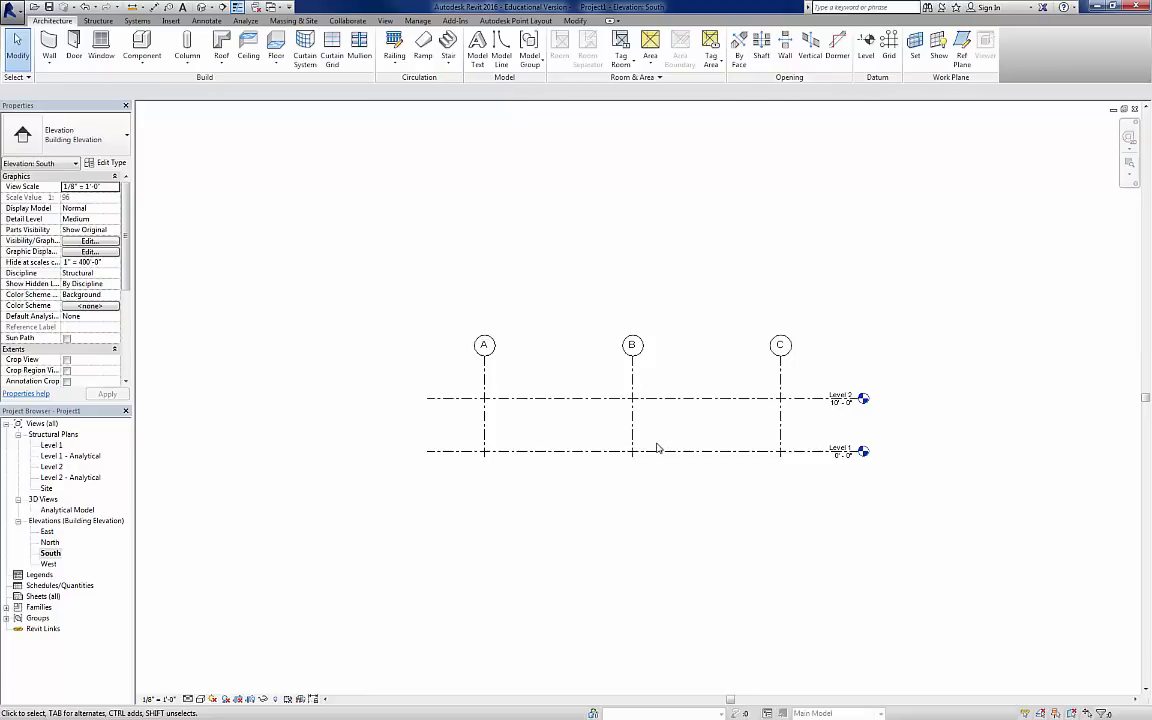
- Rename Level 1 as "Top of Slab" and rename its corresponding views too
{"action": "scroll", "coordinate": [657, 447], "scroll_direction": "up", "scroll_amount": 2}
{"action": "scroll", "coordinate": [657, 447], "scroll_direction": "up", "scroll_amount": 1}
{"action": "middle_click_drag", "start_coordinate": [661, 447], "coordinate": [659, 541]}
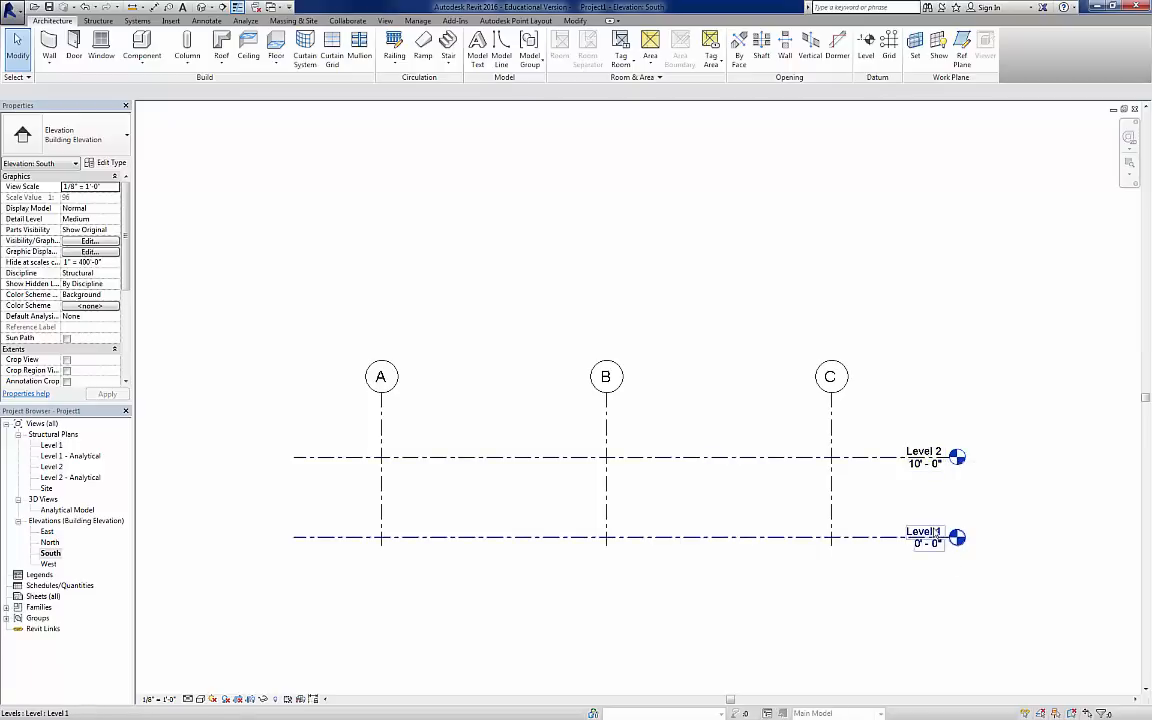
{"action": "left_click", "coordinate": [925, 535]}
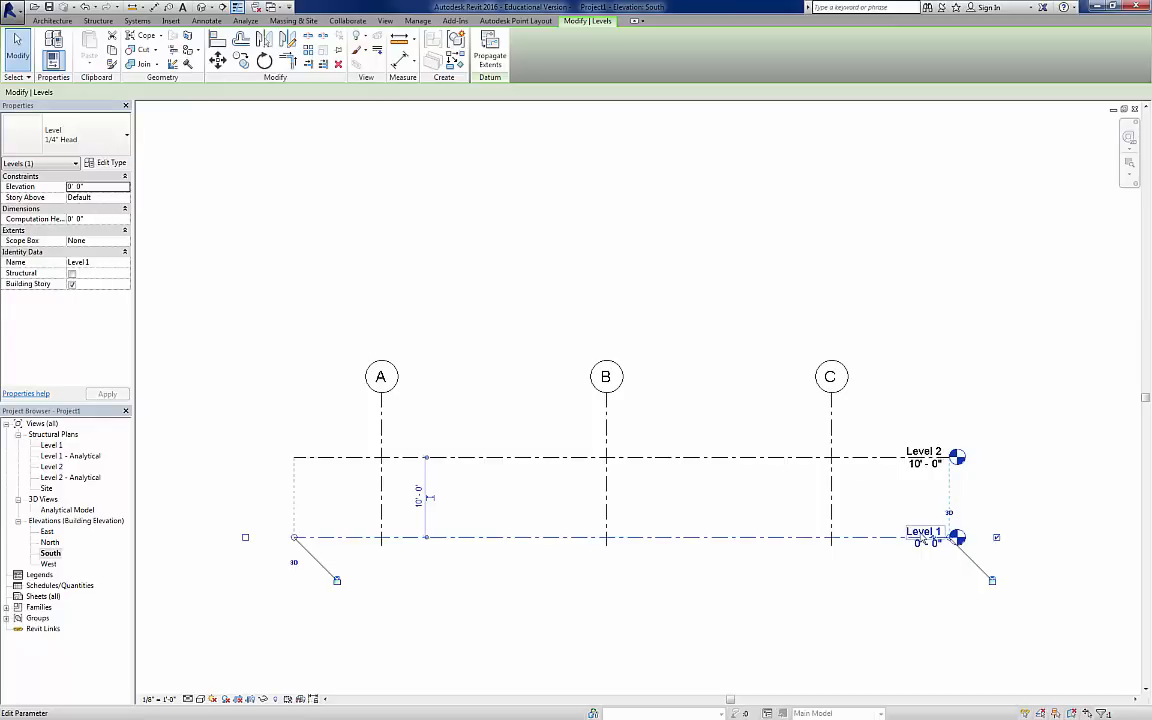
{"action": "left_click", "coordinate": [925, 536]}
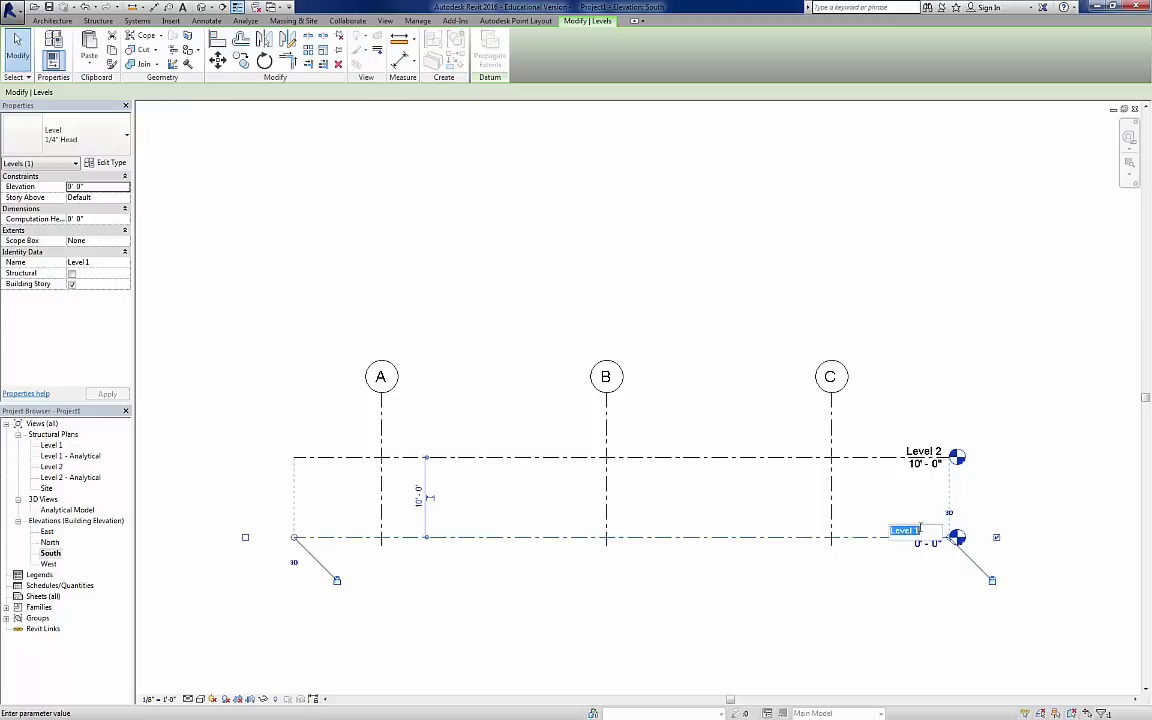
{"action": "type", "text": "1"}
{"action": "key", "text": "Return"}
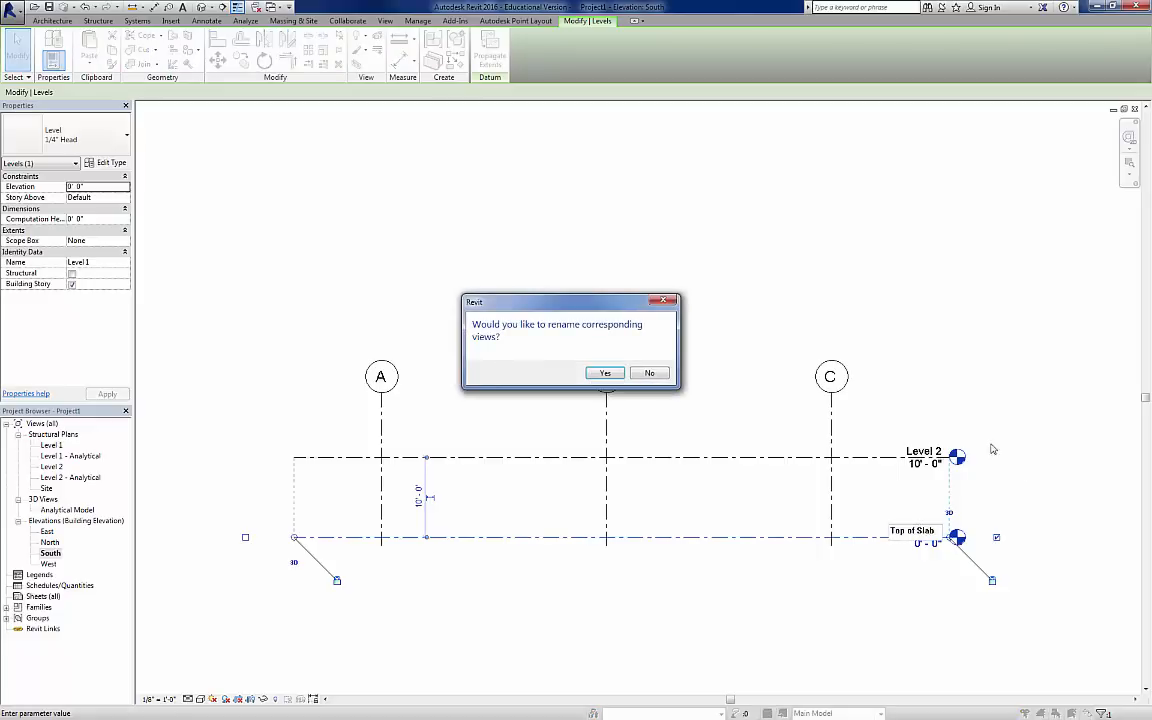
{"action": "left_click", "coordinate": [605, 373]}
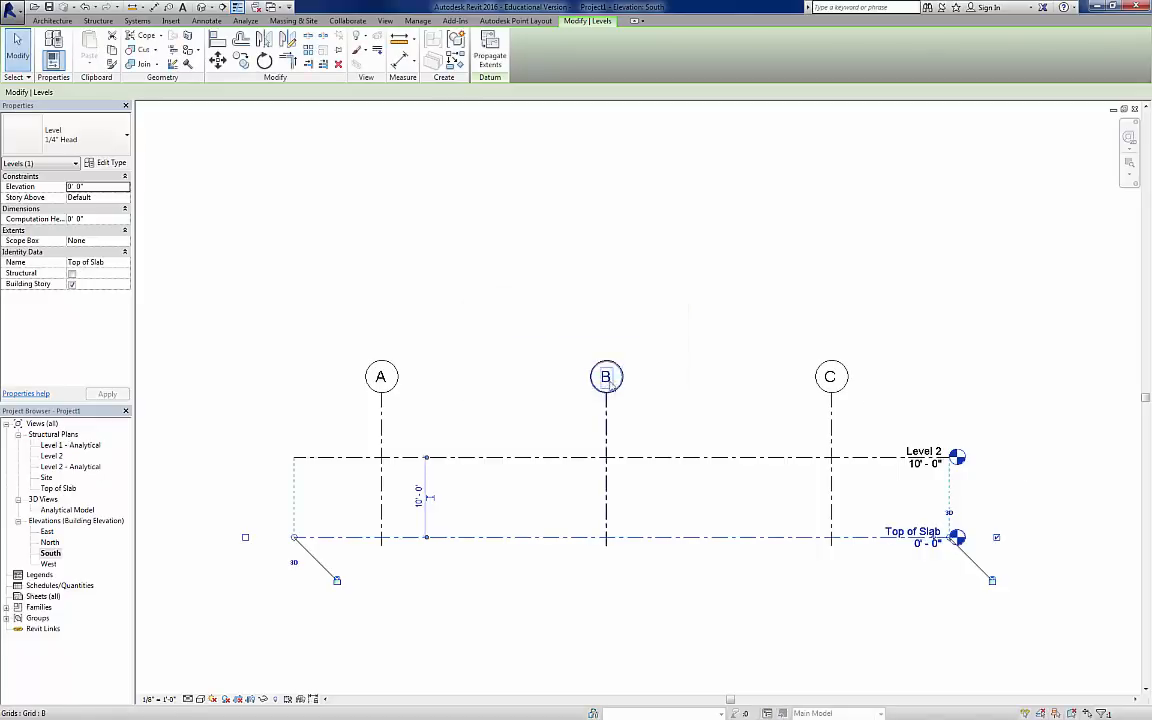
- Rename Level 2 as "T.O.S. 2nd Floor" together with its corresponding views
{"action": "left_click", "coordinate": [929, 456]}
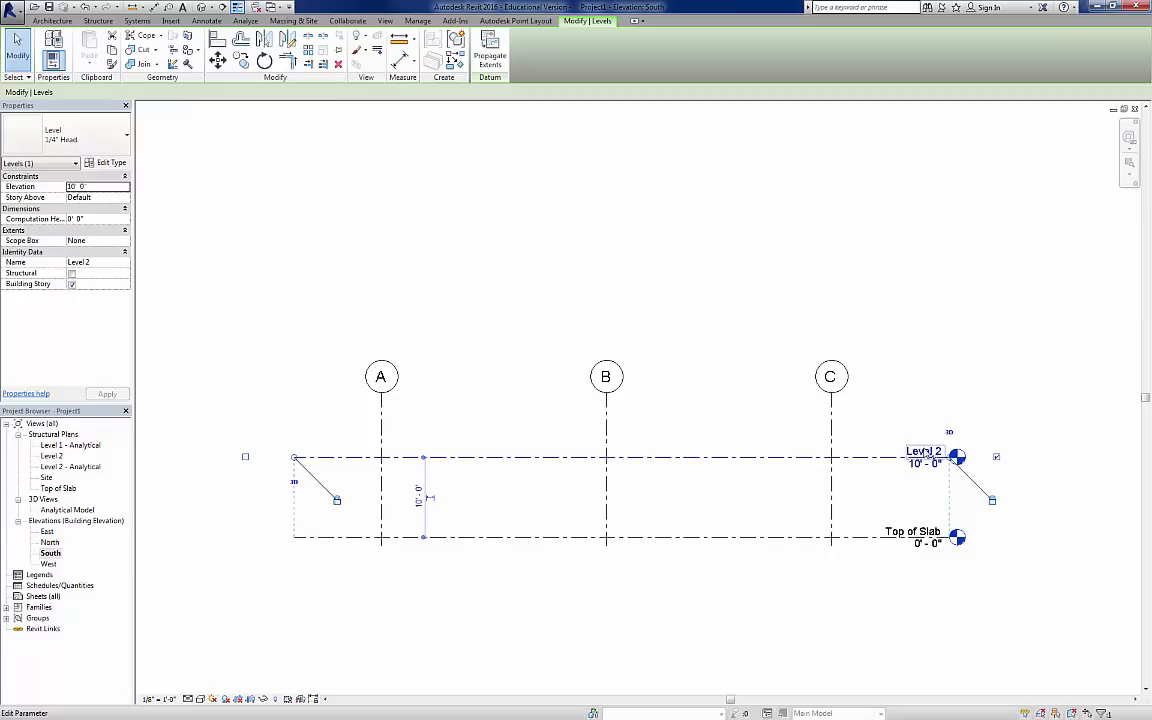
{"action": "left_click", "coordinate": [926, 451]}
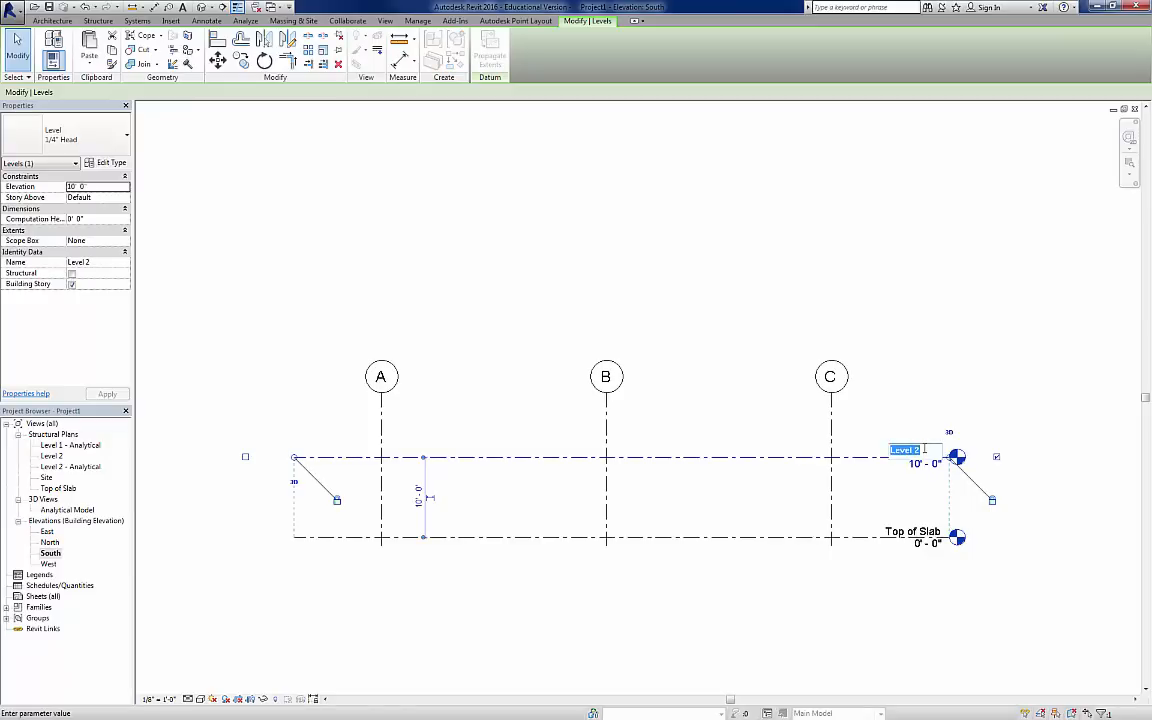
{"action": "type", "text": "T.O.S. 2nd Fl"}
{"action": "type", "text": "oor"}
{"action": "key", "text": "Return"}
{"action": "left_click", "coordinate": [605, 372]}
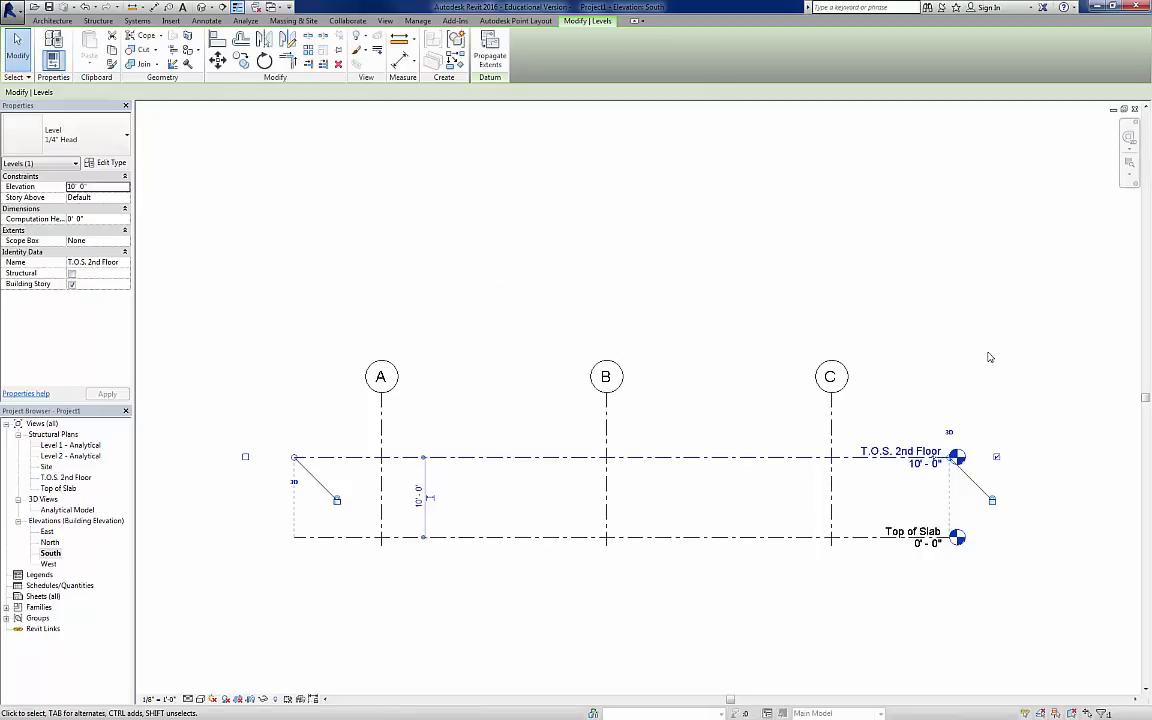
- Extend the tops of grids A, B and C upward to leave room for another level above T.O.S. 2nd Floor
{"action": "left_click", "coordinate": [607, 402]}
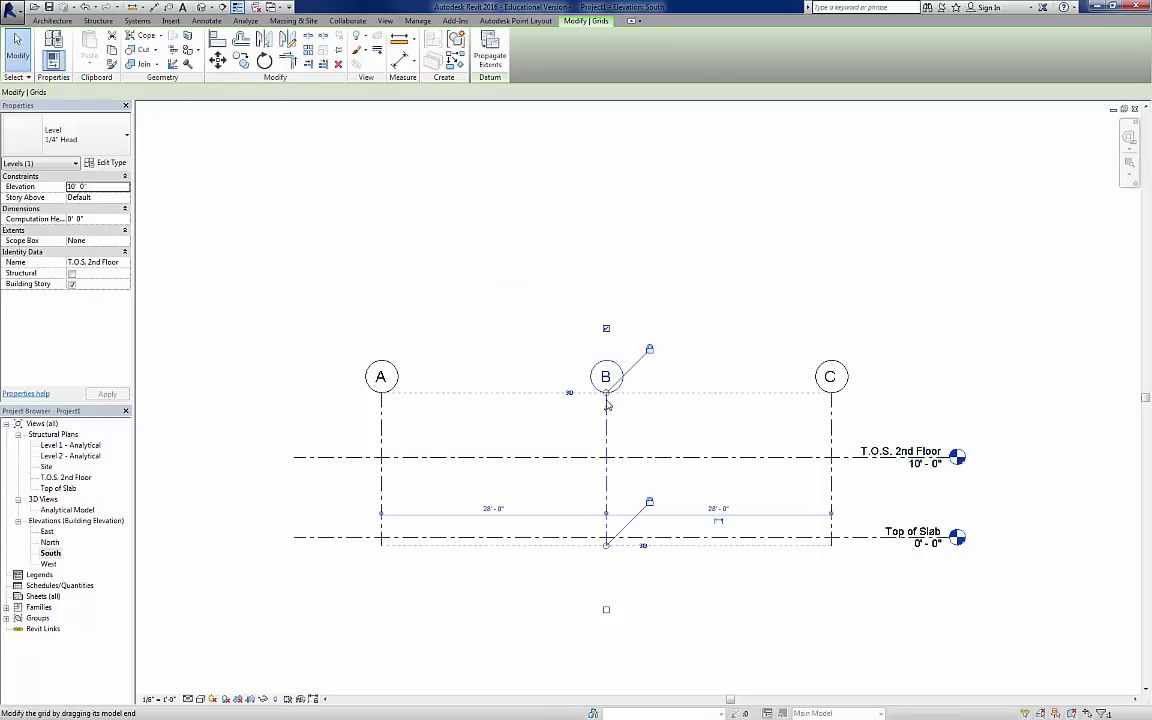
{"action": "left_click_drag", "start_coordinate": [607, 402], "coordinate": [606, 309]}
{"action": "left_click", "coordinate": [720, 393]}
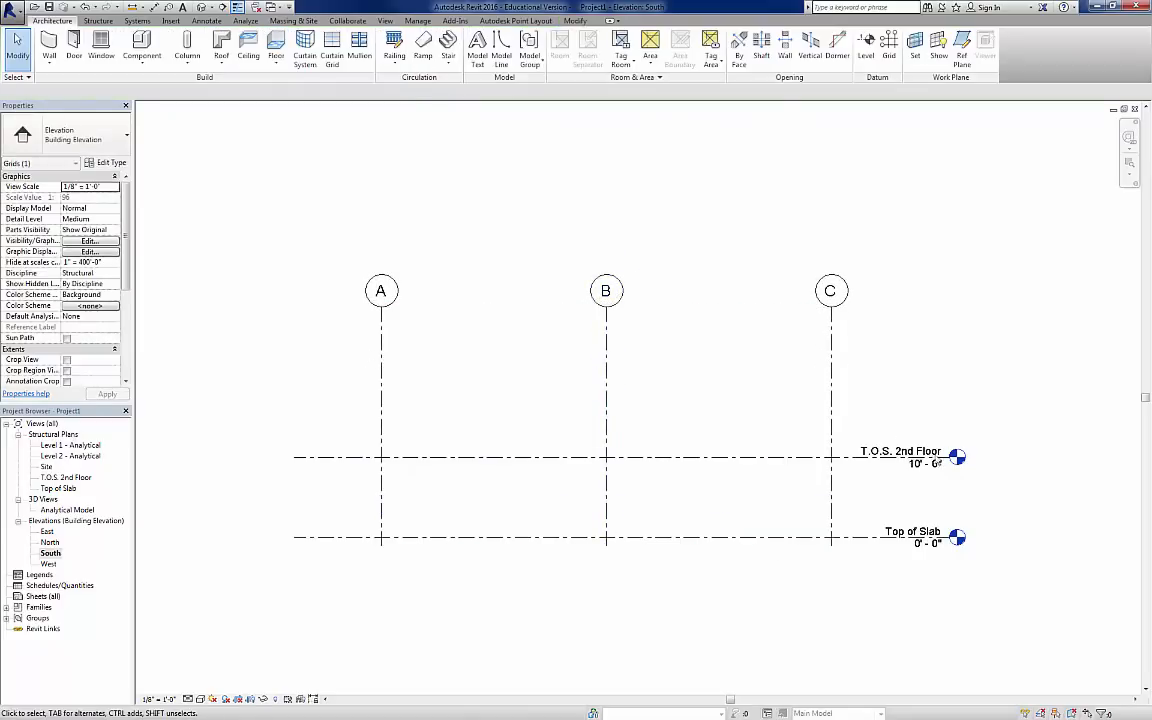
- Set the T.O.S. 2nd Floor level 14' above Top of Slab
{"action": "left_click", "coordinate": [920, 468]}
{"action": "left_click", "coordinate": [421, 497]}
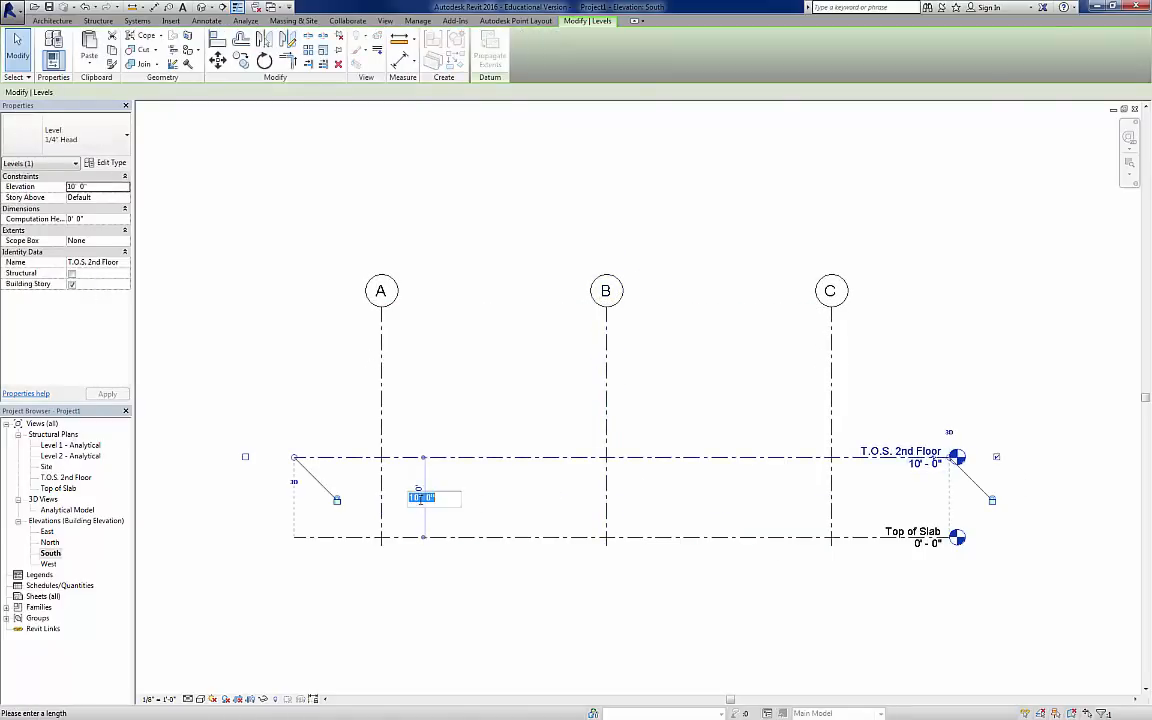
{"action": "type", "text": "14'"}
{"action": "key", "text": "Return"}
{"action": "left_click", "coordinate": [673, 380]}
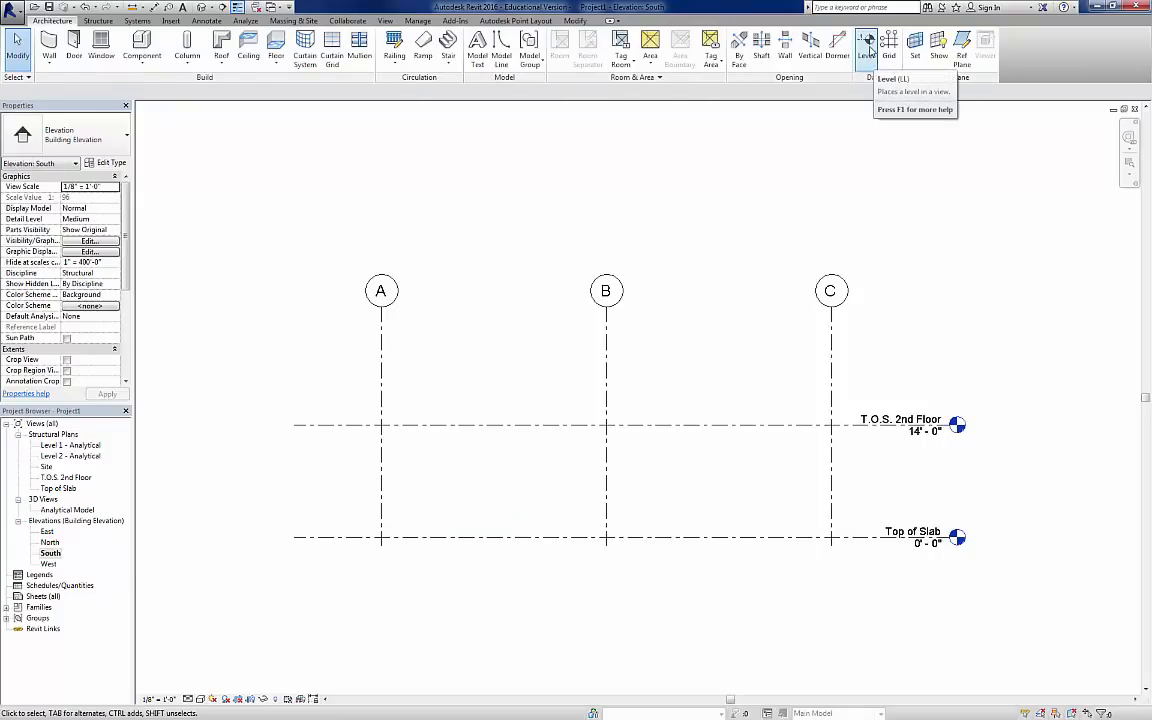
- Draw a new level about 12' above T.O.S. 2nd Floor, aligned with the ends of the existing level lines
{"action": "left_click", "coordinate": [866, 42]}
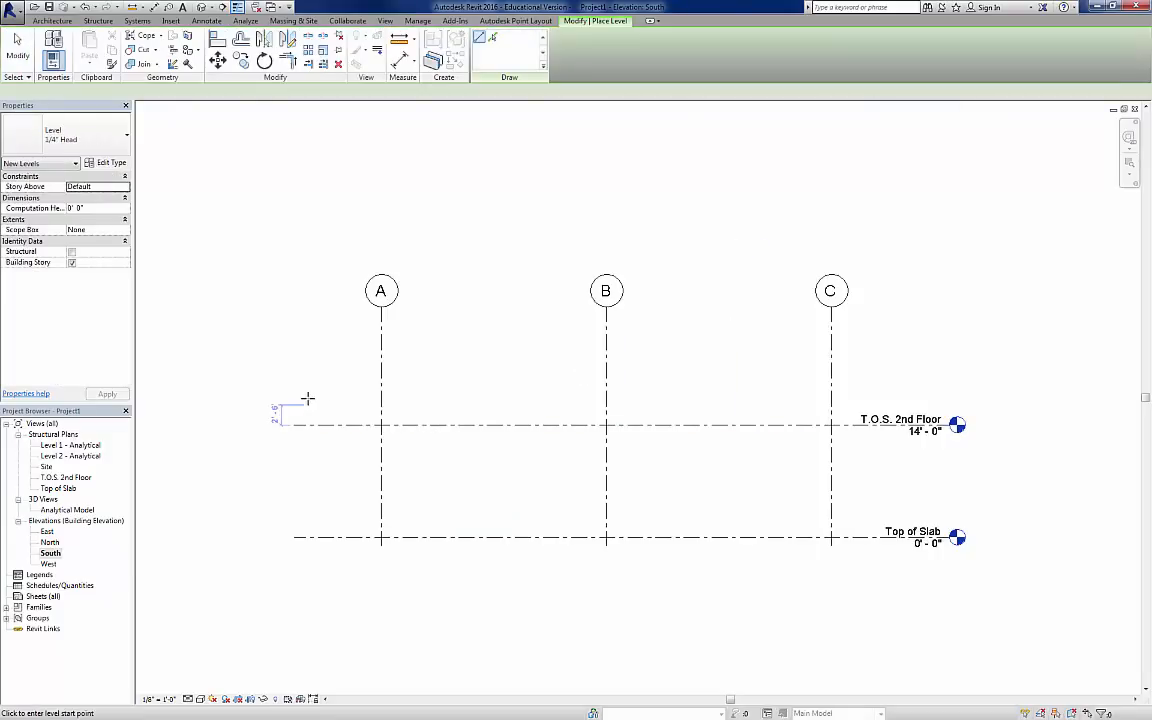
{"action": "left_click", "coordinate": [292, 328]}
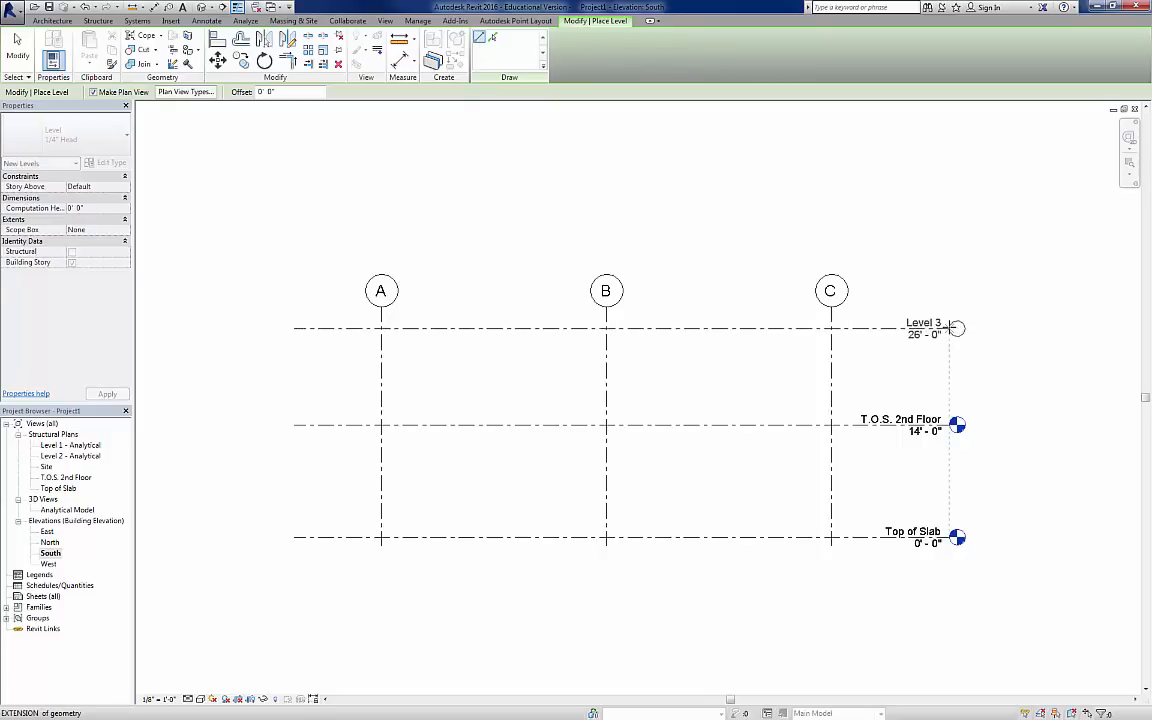
{"action": "left_click", "coordinate": [952, 328]}
{"action": "key", "text": "Escape"}
{"action": "key", "text": "Escape"}
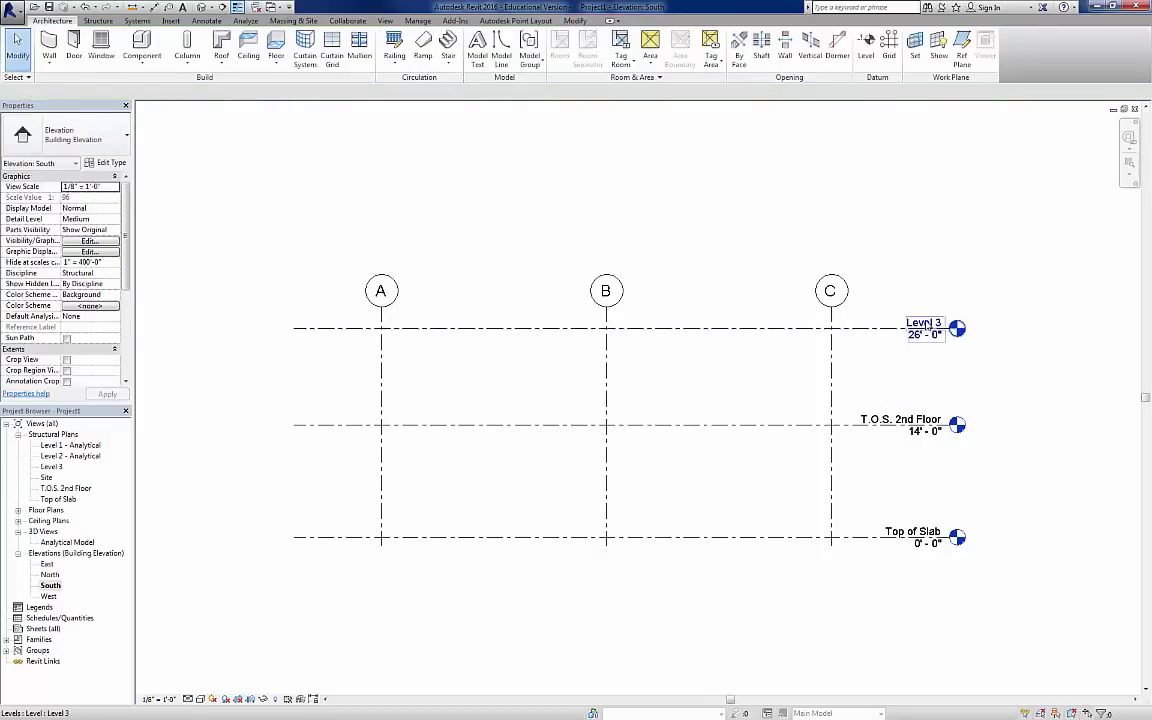
- Rename Level 3 as "T.O.S. Roof" along with its corresponding views
{"action": "double_click", "coordinate": [924, 323]}
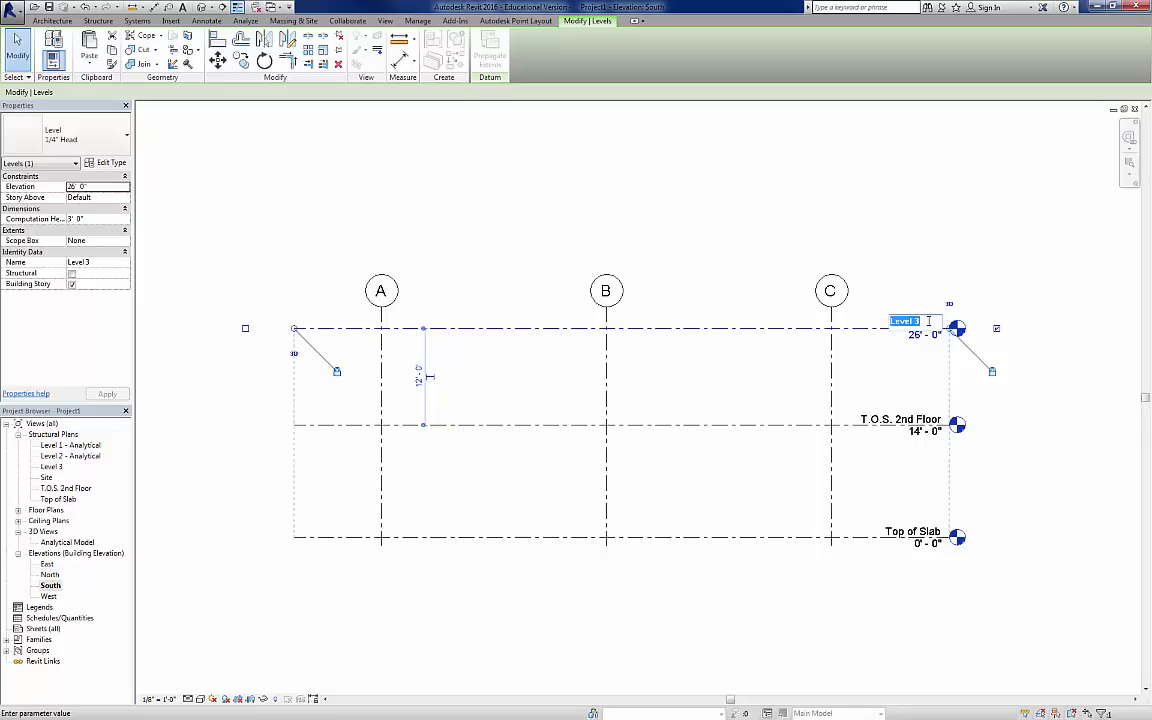
{"action": "type", "text": "T.O.S. Roof"}
{"action": "key", "text": "Return"}
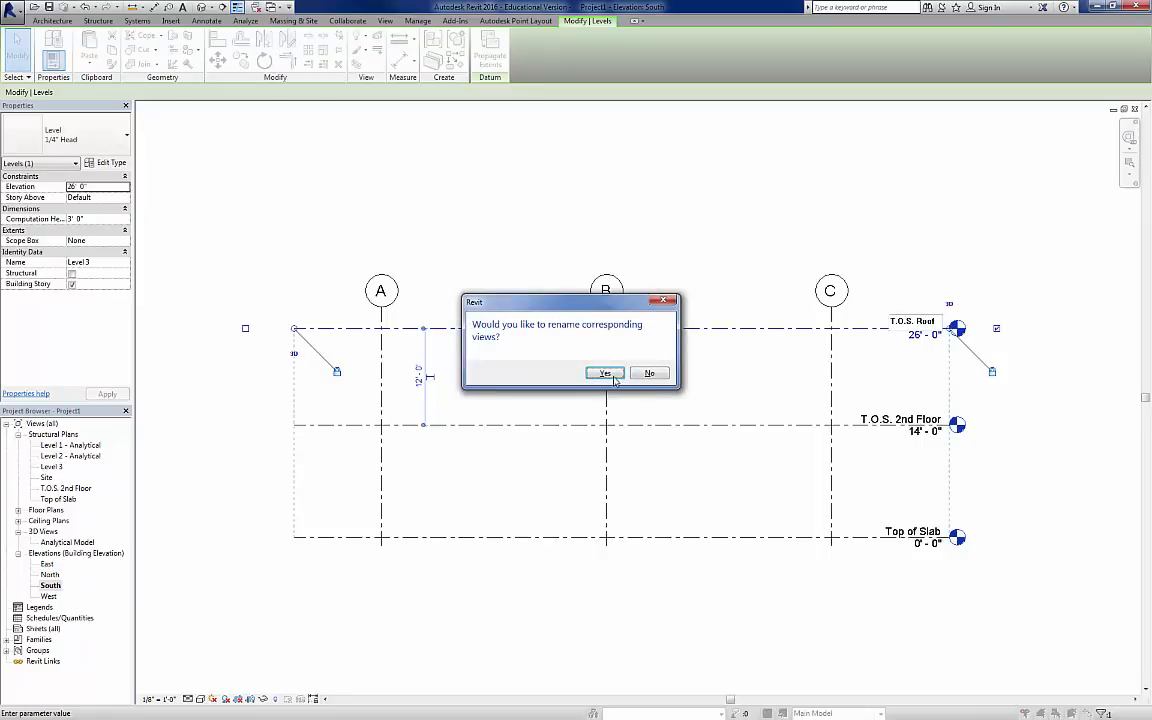
{"action": "left_click", "coordinate": [604, 372]}
- Set the T.O.S. Roof level 14' above T.O.S. 2nd Floor and deselect it
{"action": "left_click", "coordinate": [418, 376]}
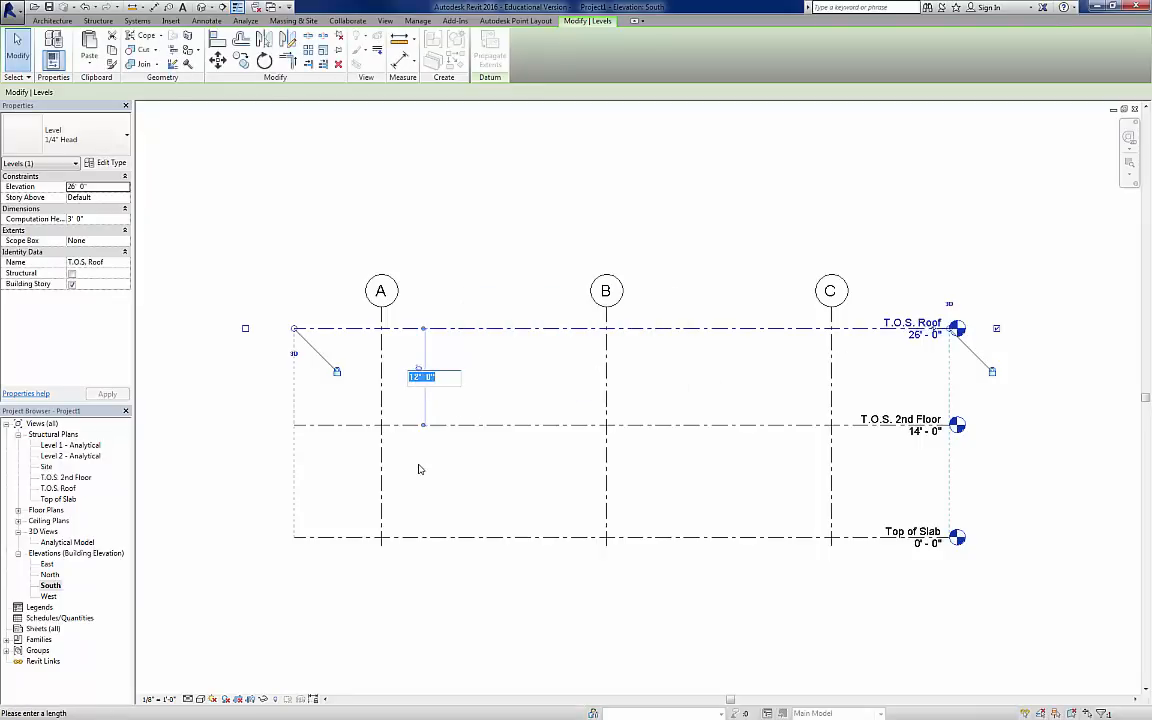
{"action": "type", "text": "14"}
{"action": "key", "text": "Return"}
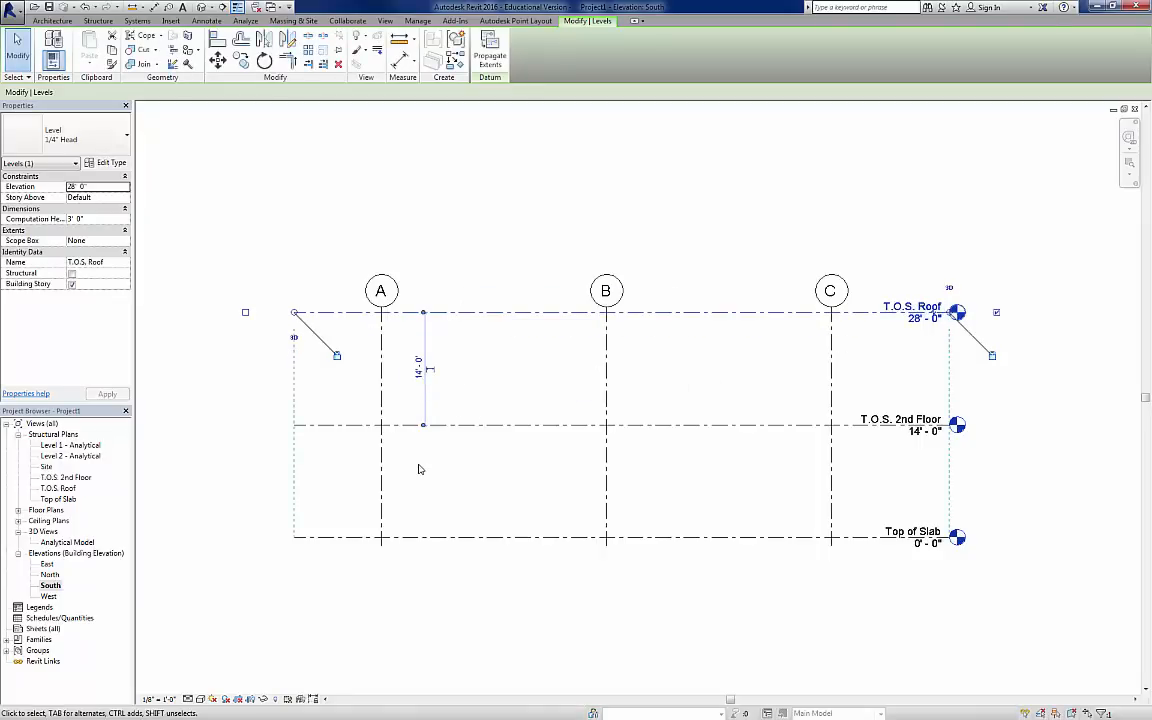
{"action": "left_click", "coordinate": [514, 298]}
- Raise the tops of grids A, B and C so their bubbles sit clear above the T.O.S. Roof level
{"action": "left_click", "coordinate": [607, 313]}
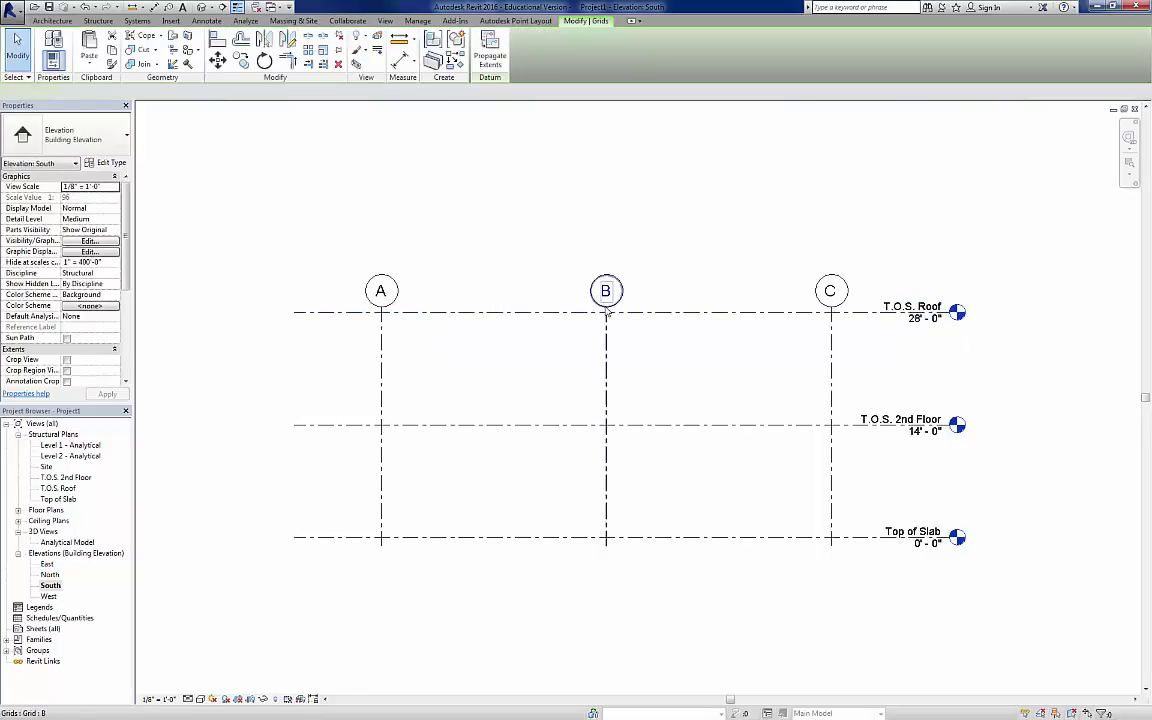
{"action": "left_click_drag", "start_coordinate": [607, 313], "coordinate": [606, 270]}
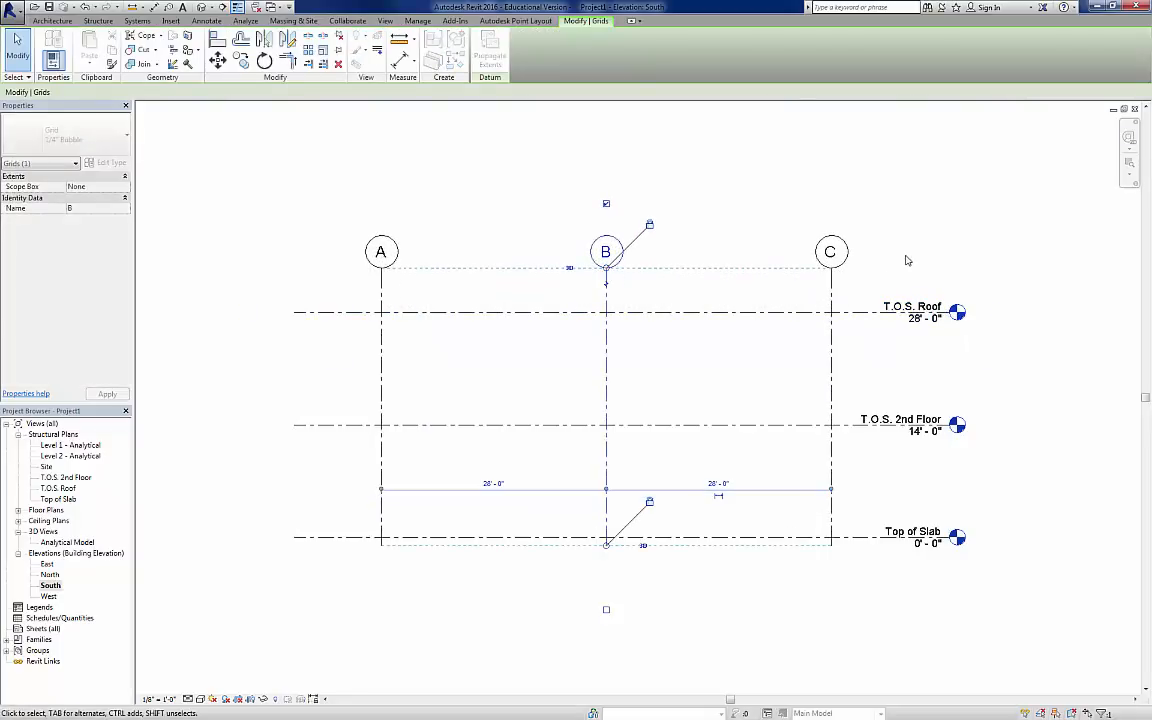
{"action": "left_click", "coordinate": [906, 260]}
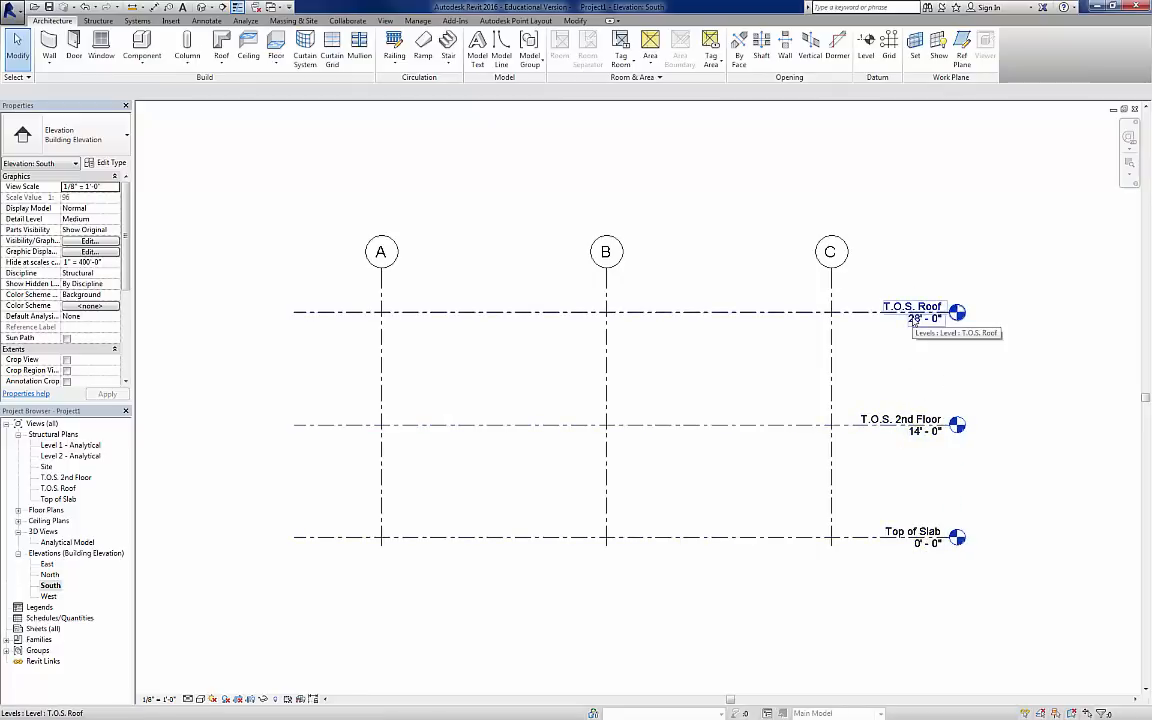
- Draw a new level about 6' below Top of Slab, aligned with the ends of the existing level lines
{"action": "middle_click_drag", "start_coordinate": [760, 535], "coordinate": [763, 424]}
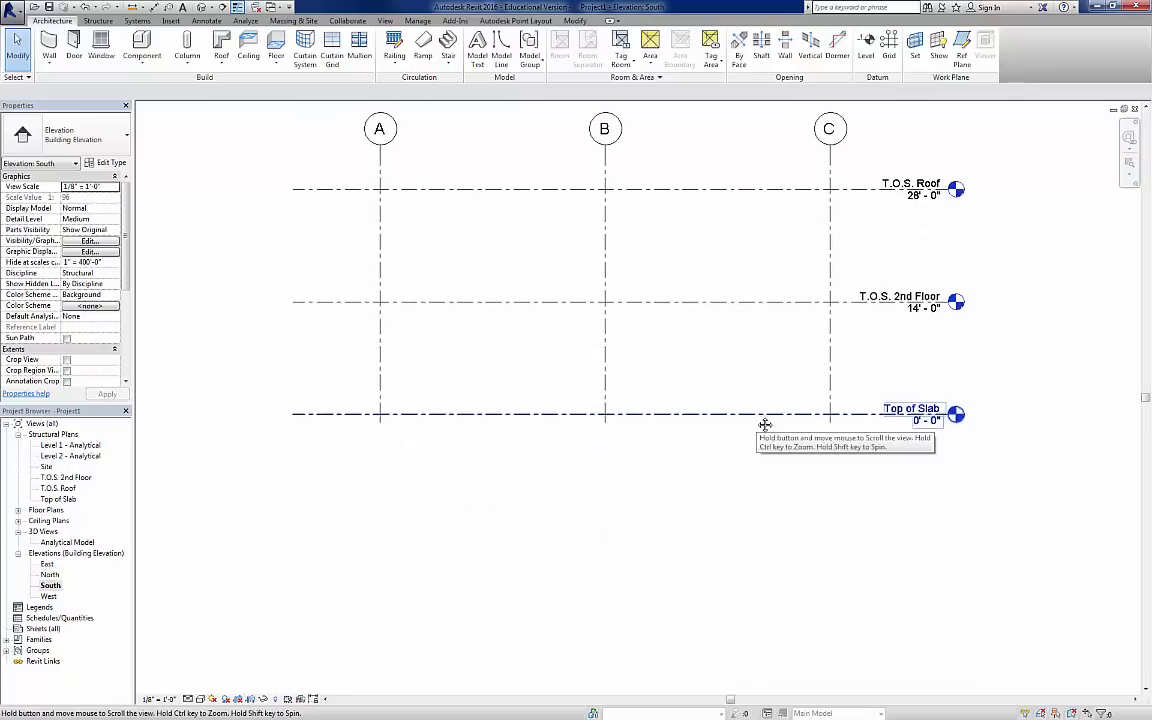
{"action": "left_click", "coordinate": [867, 44]}
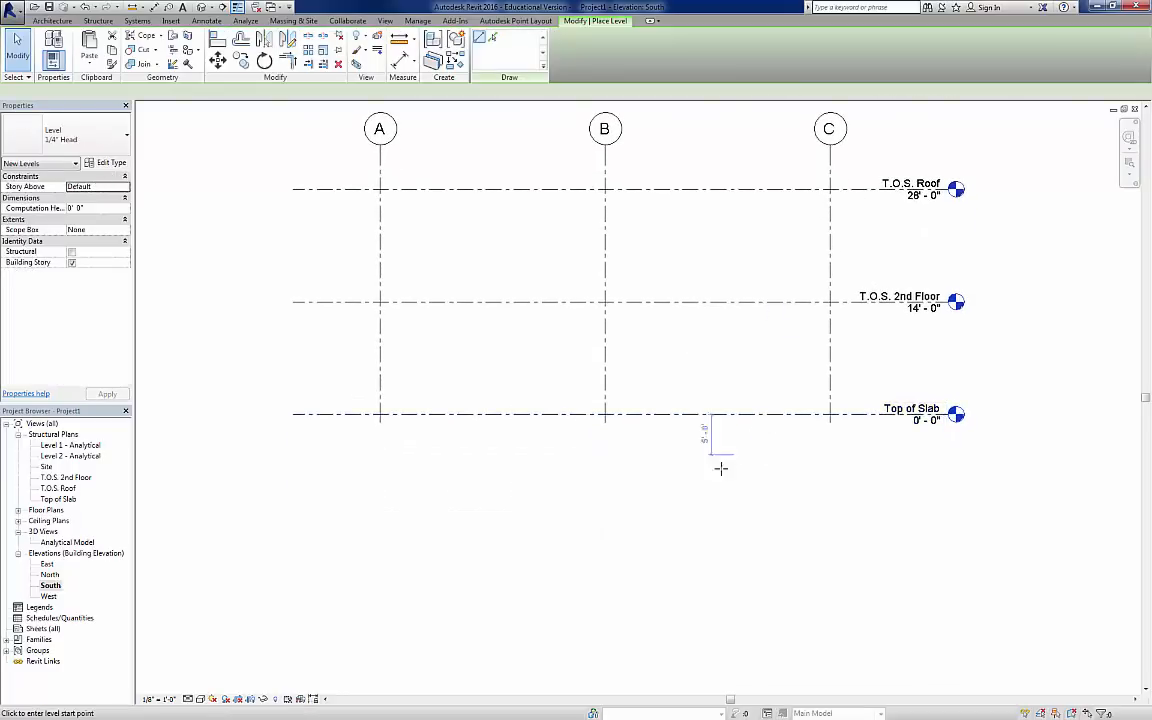
{"action": "left_click", "coordinate": [294, 462]}
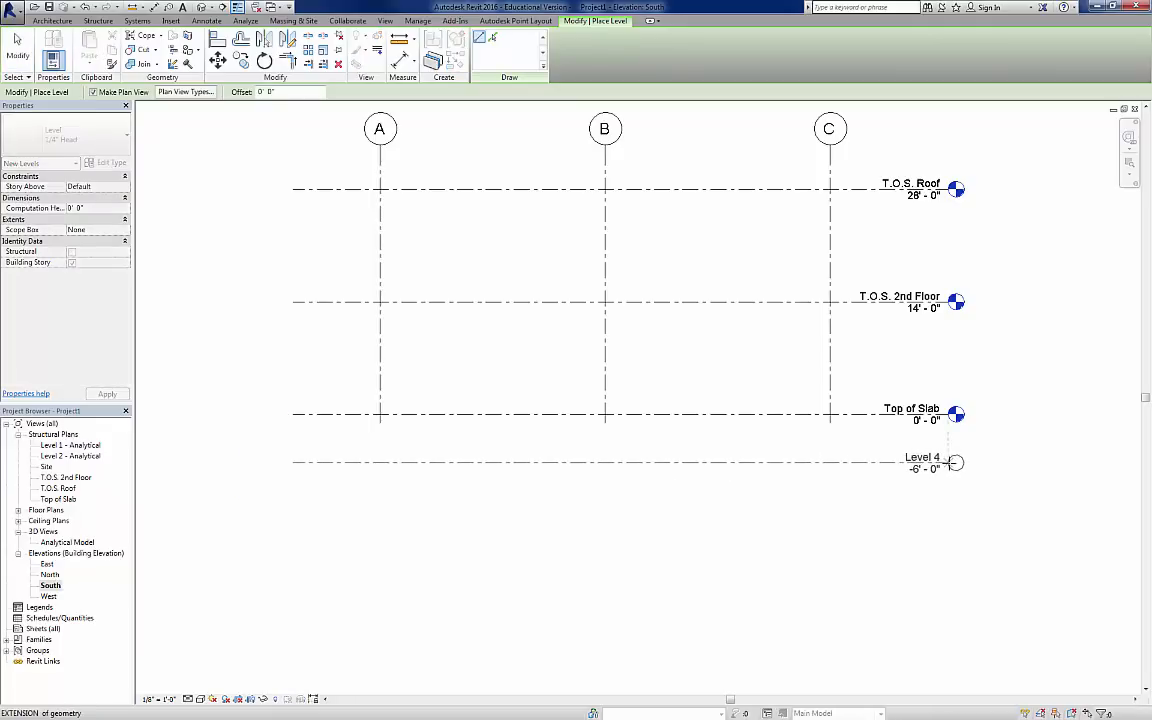
{"action": "left_click", "coordinate": [956, 462]}
{"action": "key", "text": "Escape"}
{"action": "key", "text": "Escape"}
- Rename Level 4 as "Top of Footings" along with its corresponding views
{"action": "left_click", "coordinate": [945, 462]}
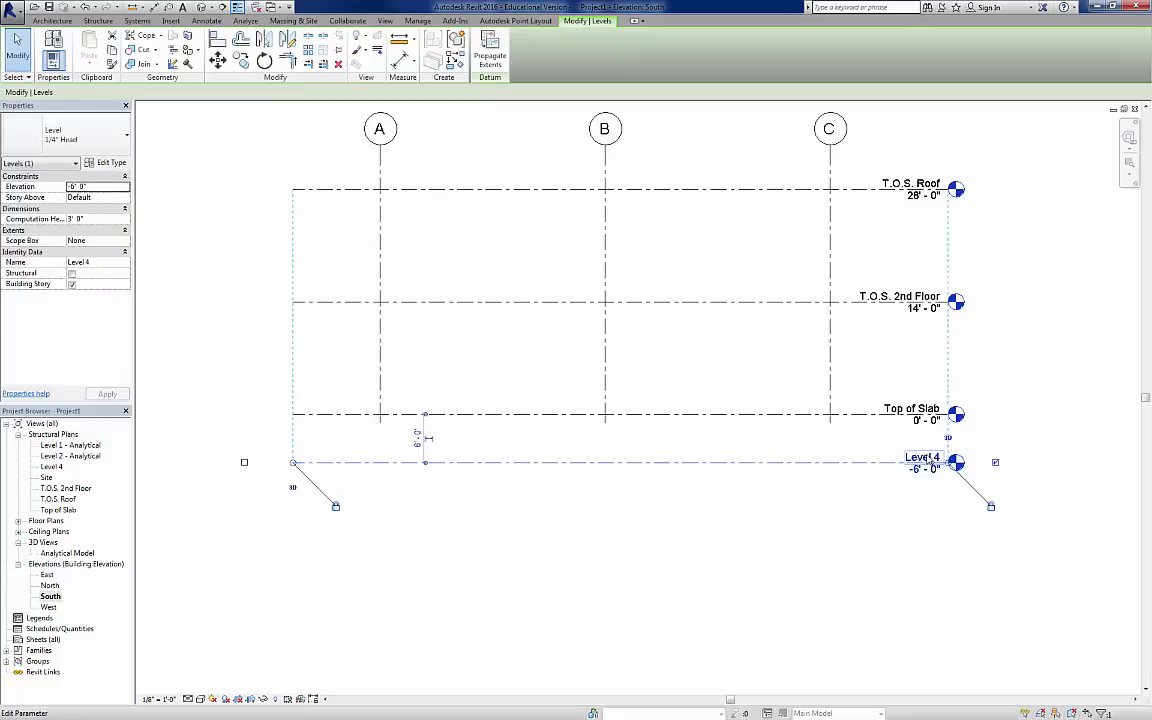
{"action": "left_click", "coordinate": [905, 456]}
{"action": "type", "text": "Top"}
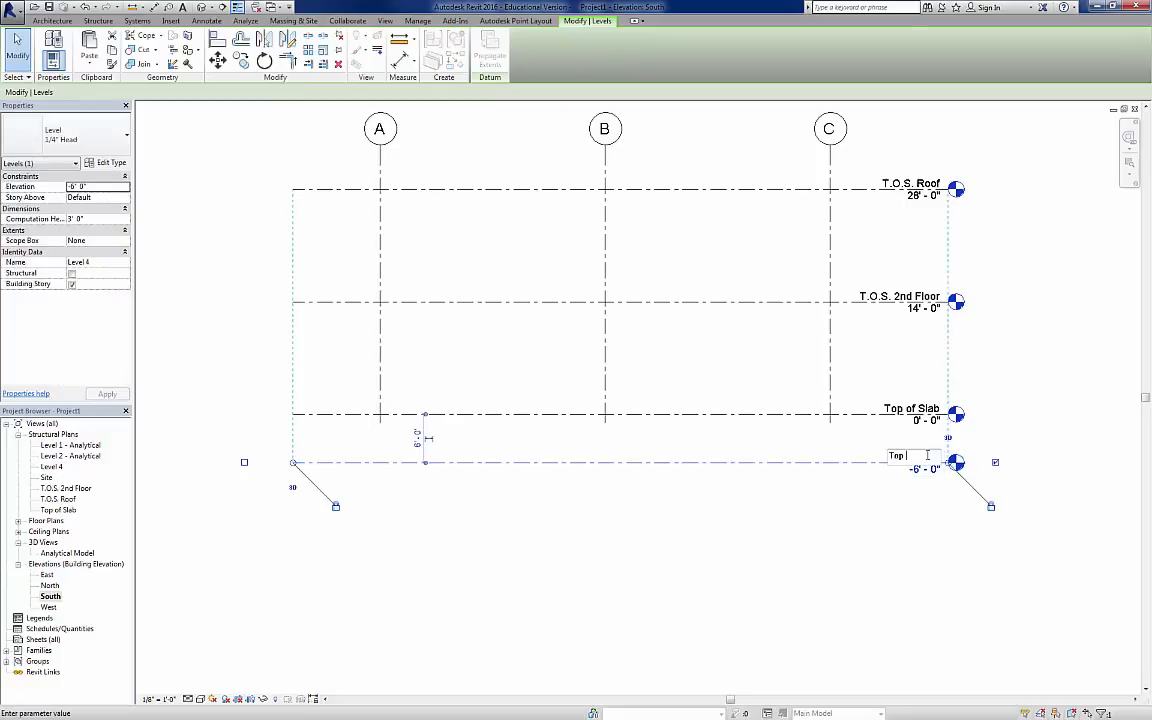
{"action": "type", "text": " of Footings"}
{"action": "key", "text": "Return"}
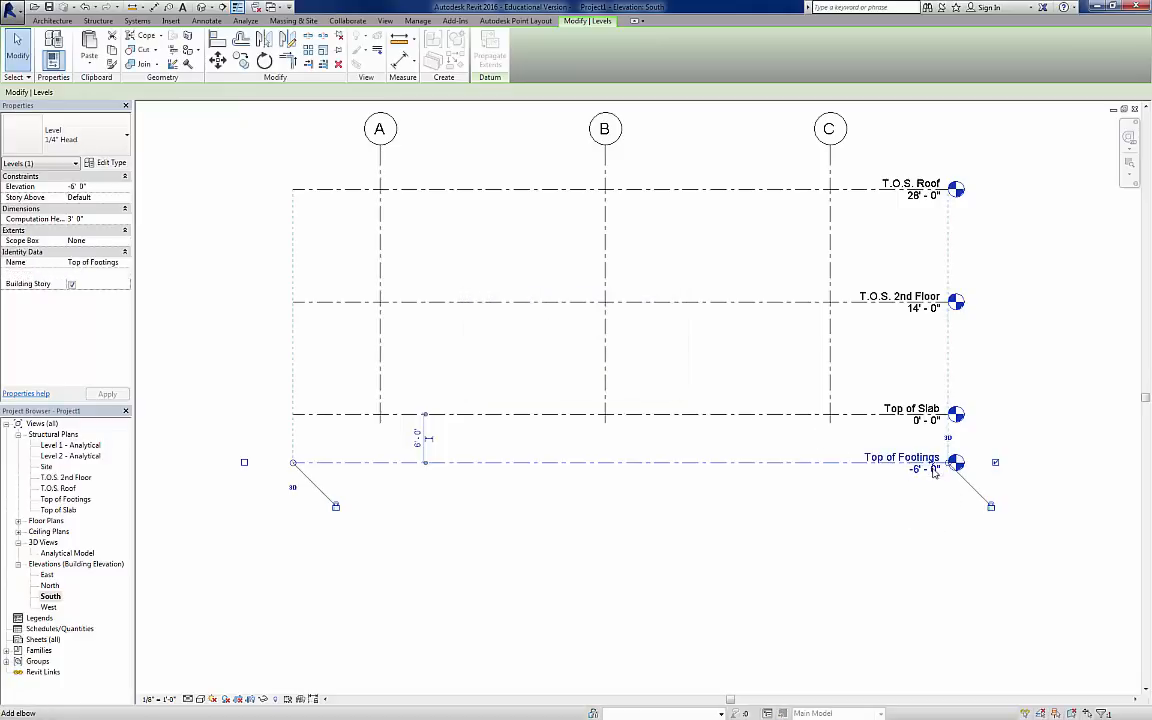
- Set the Top of Footings level's elevation to -4' without an elbow in its line, and deselect it
{"action": "left_click", "coordinate": [933, 466]}
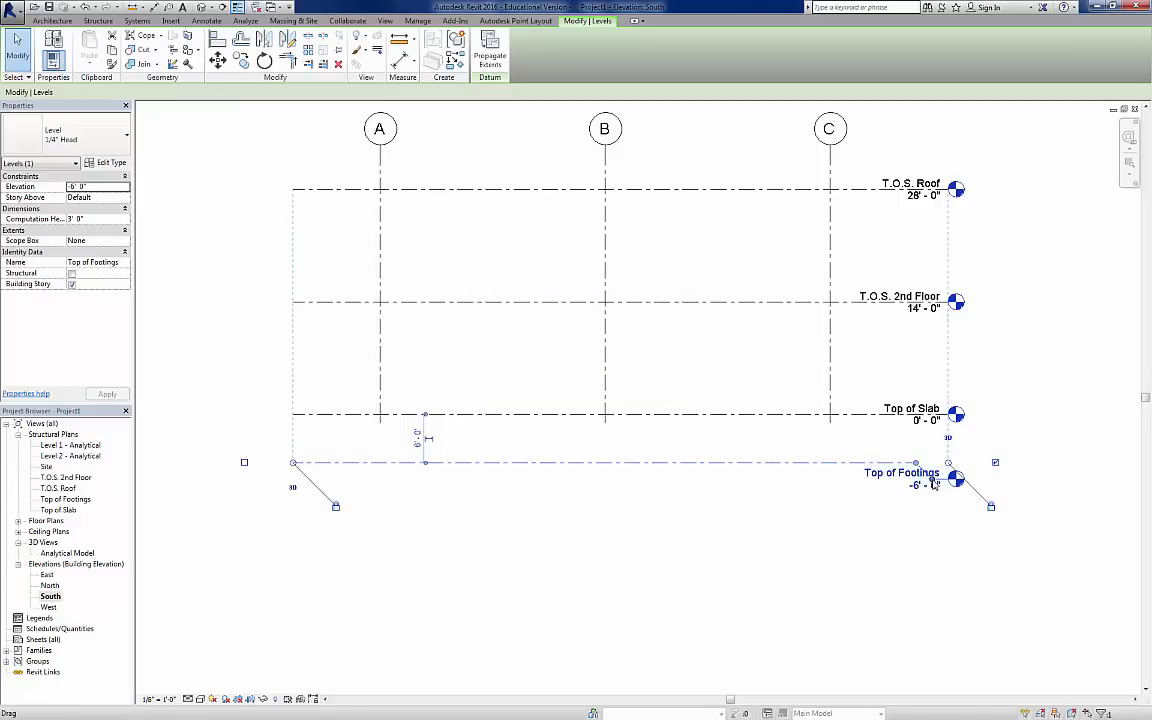
{"action": "key", "text": "ctrl+z"}
{"action": "left_click", "coordinate": [925, 469]}
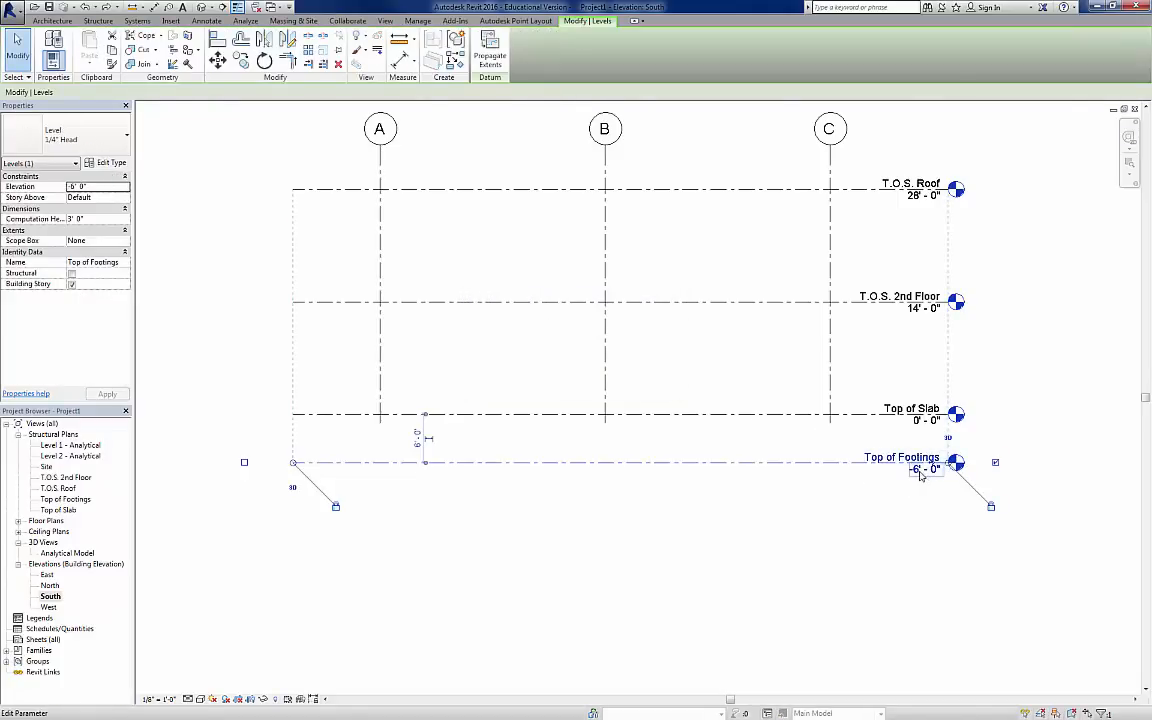
{"action": "left_click", "coordinate": [915, 470]}
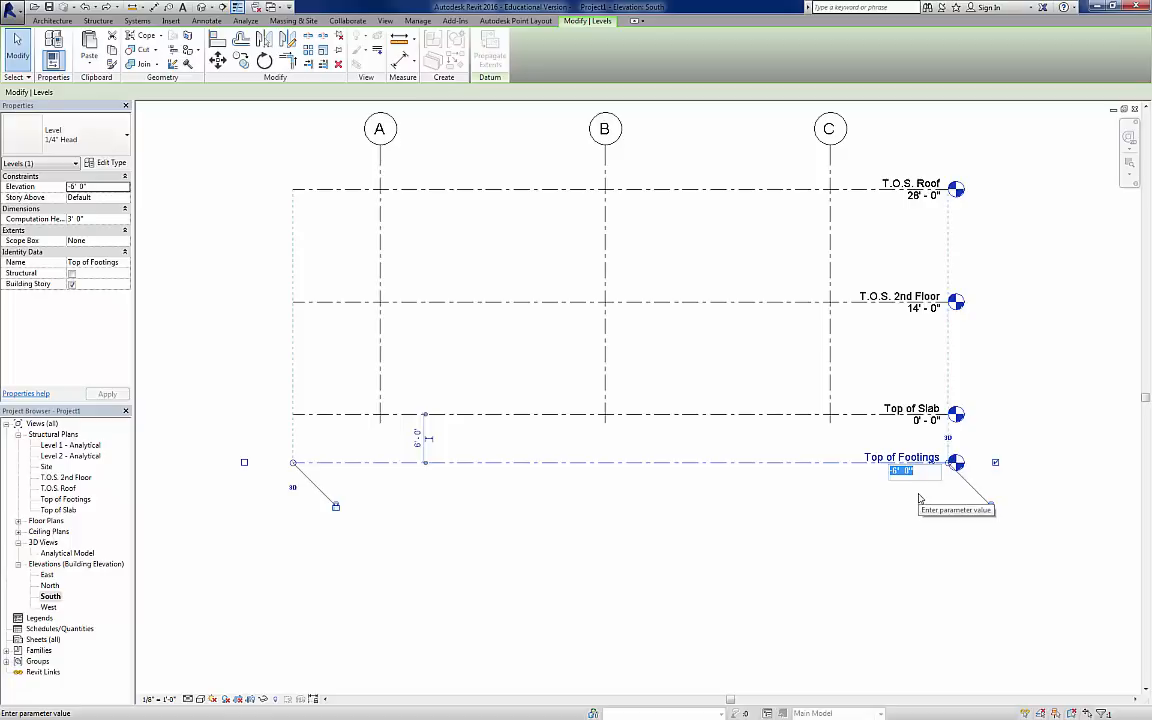
{"action": "type", "text": "-"}
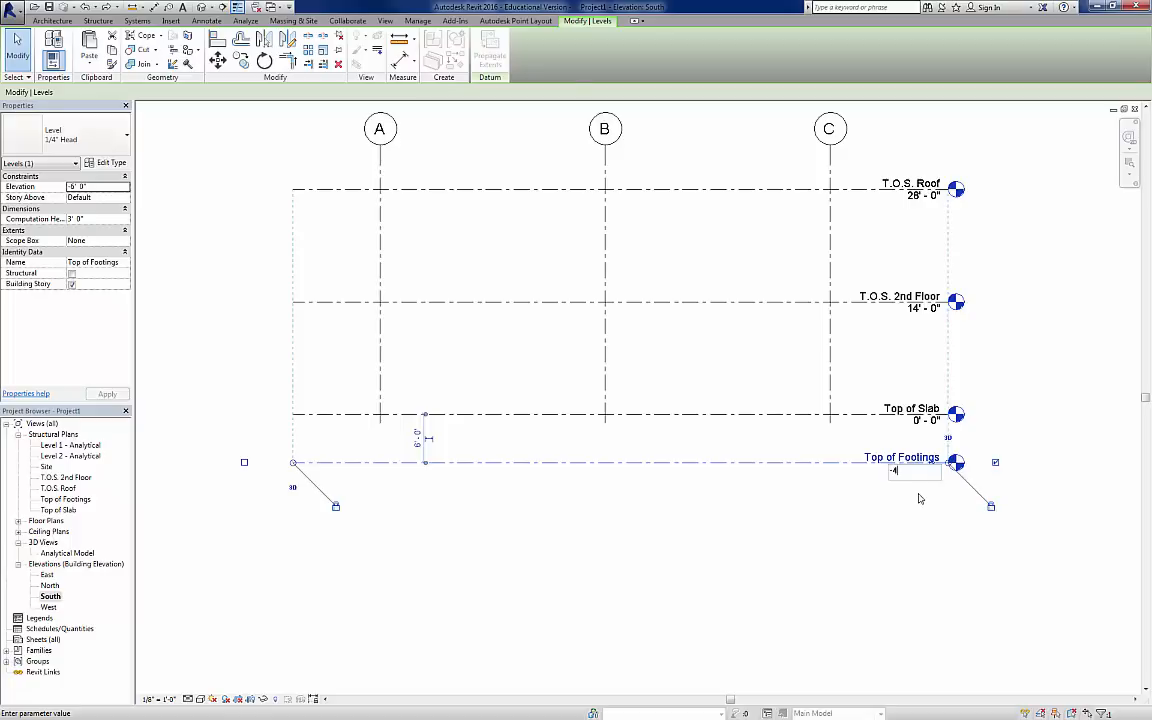
{"action": "type", "text": "4"}
{"action": "key", "text": "Return"}
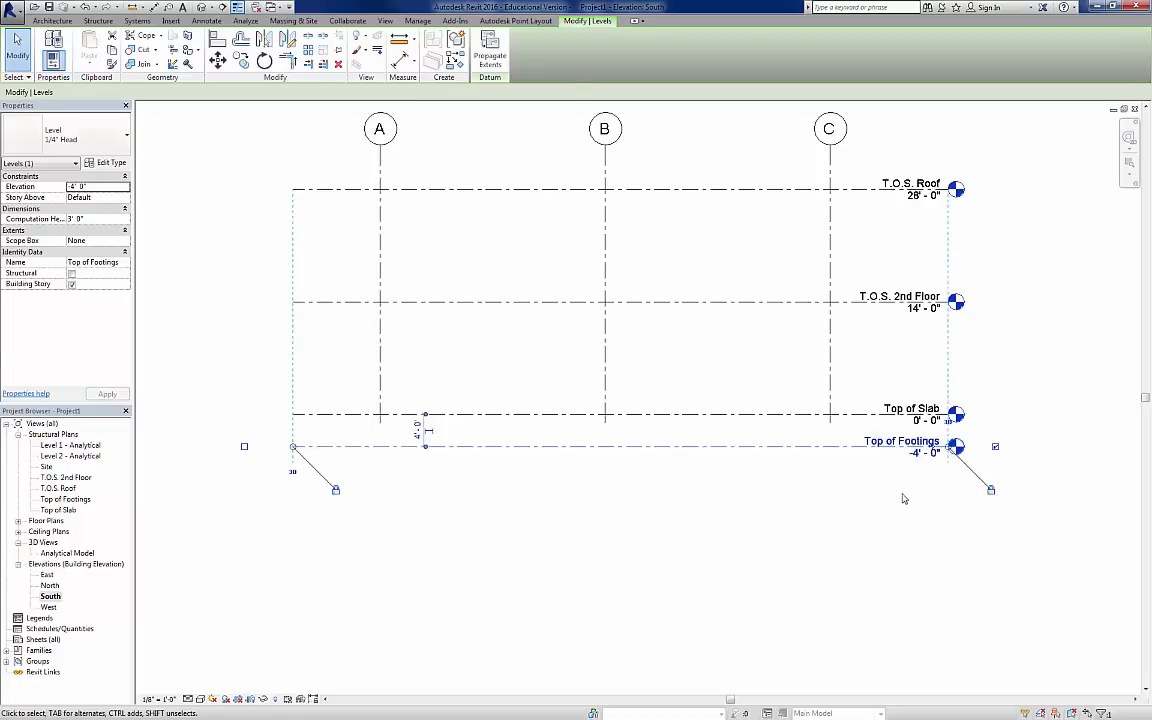
{"action": "left_click", "coordinate": [903, 498]}
{"action": "middle_click_drag", "start_coordinate": [783, 414], "coordinate": [796, 498]}
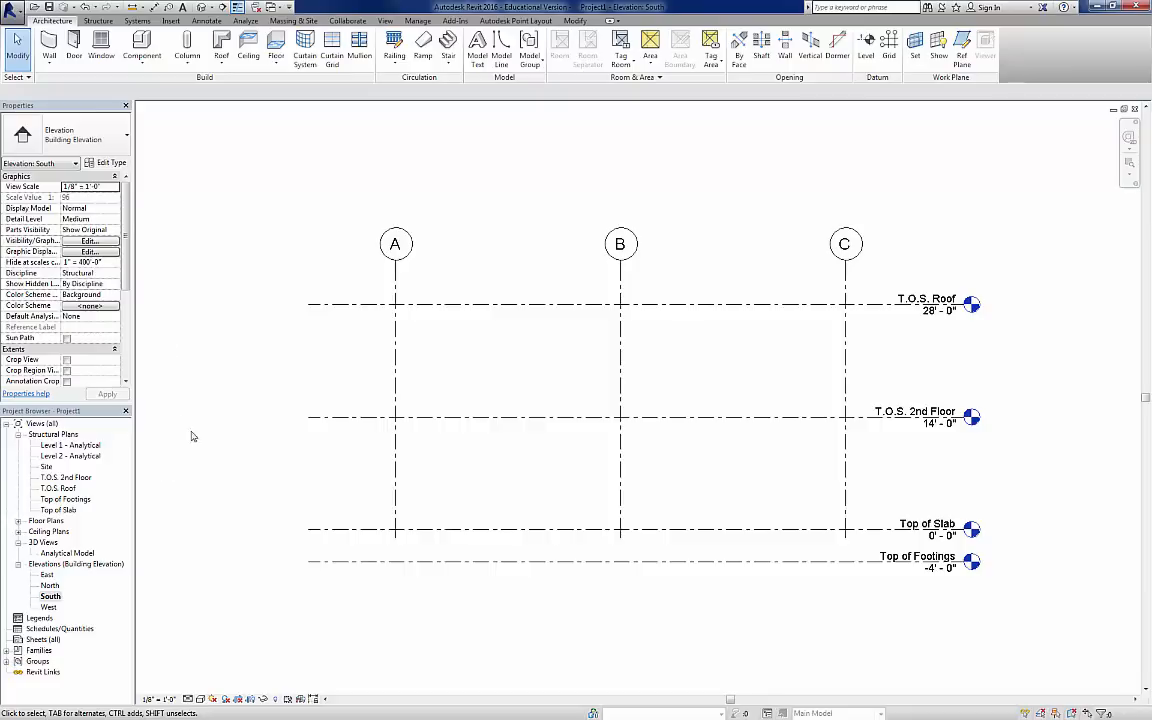
- Open the Top of Slab structural plan and start placing structural columns
{"action": "left_click", "coordinate": [57, 510]}
{"action": "double_click", "coordinate": [57, 510]}
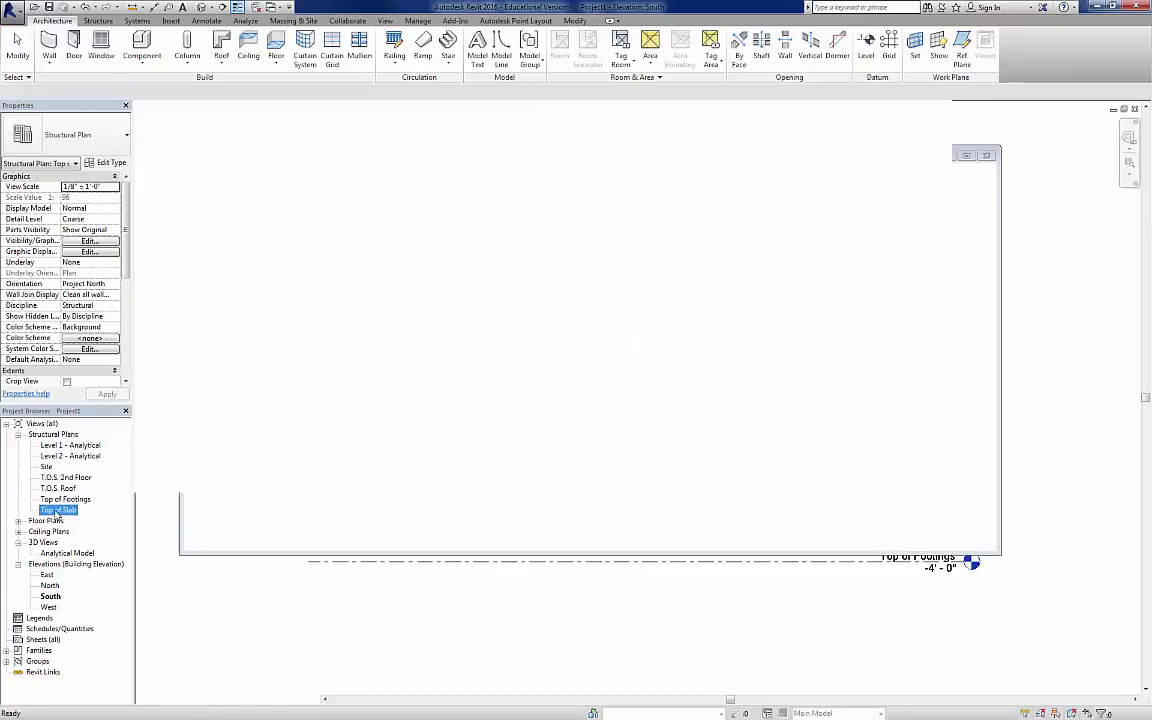
{"action": "scroll", "coordinate": [687, 370], "scroll_direction": "up", "scroll_amount": 2}
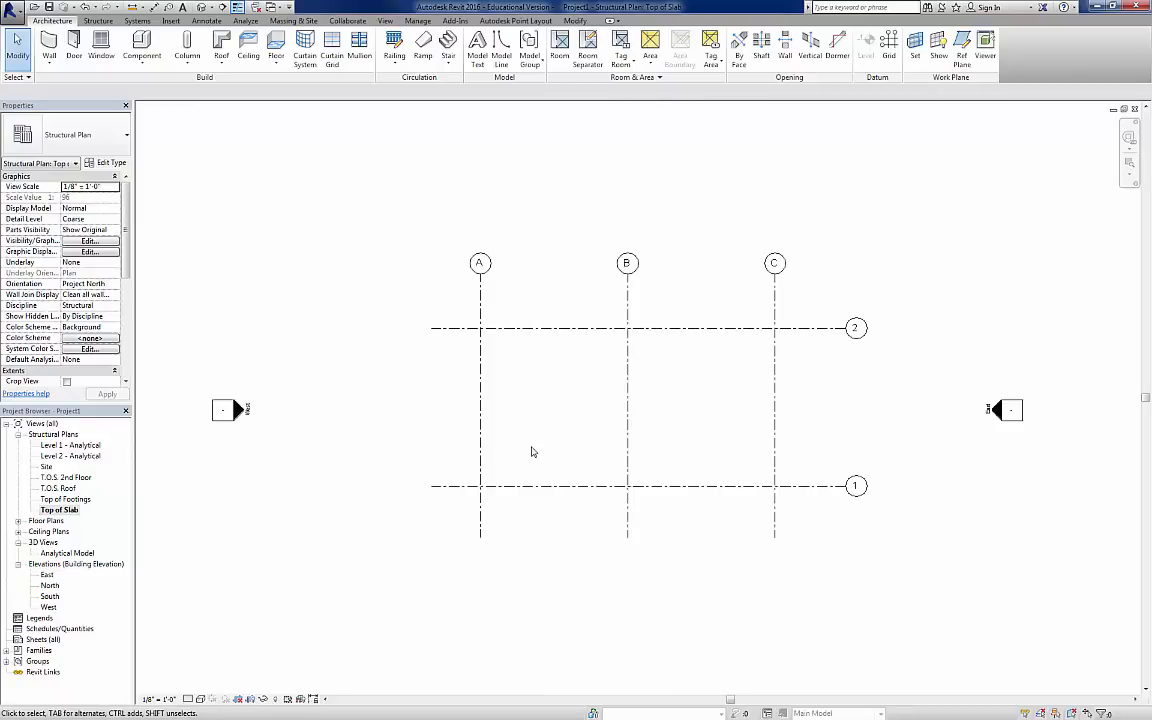
{"action": "left_click", "coordinate": [97, 21]}
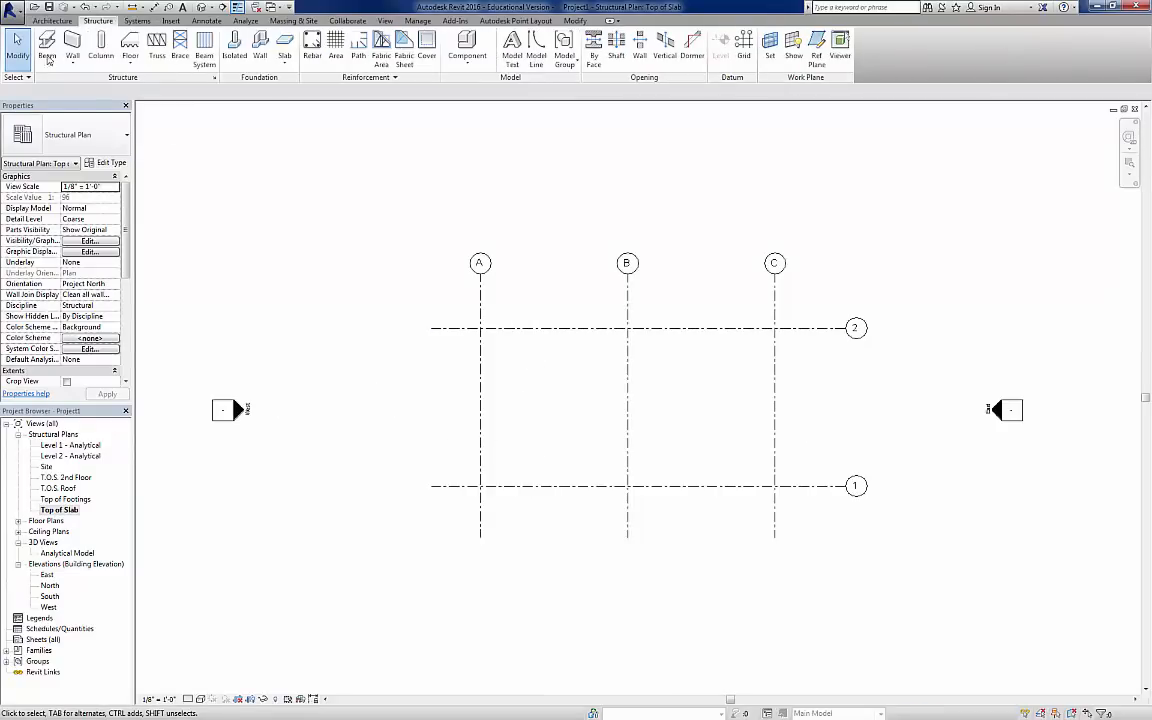
{"action": "left_click", "coordinate": [101, 44]}
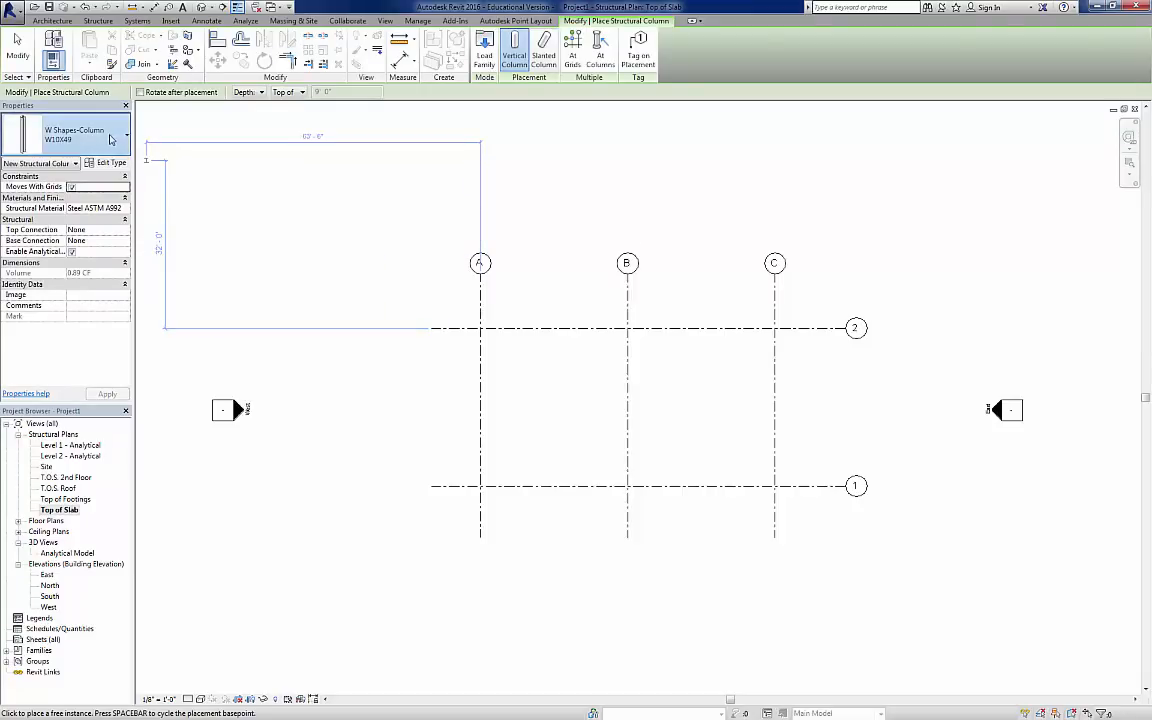
- Check which structural column families and sizes are already available in the project
{"action": "left_click", "coordinate": [110, 138]}
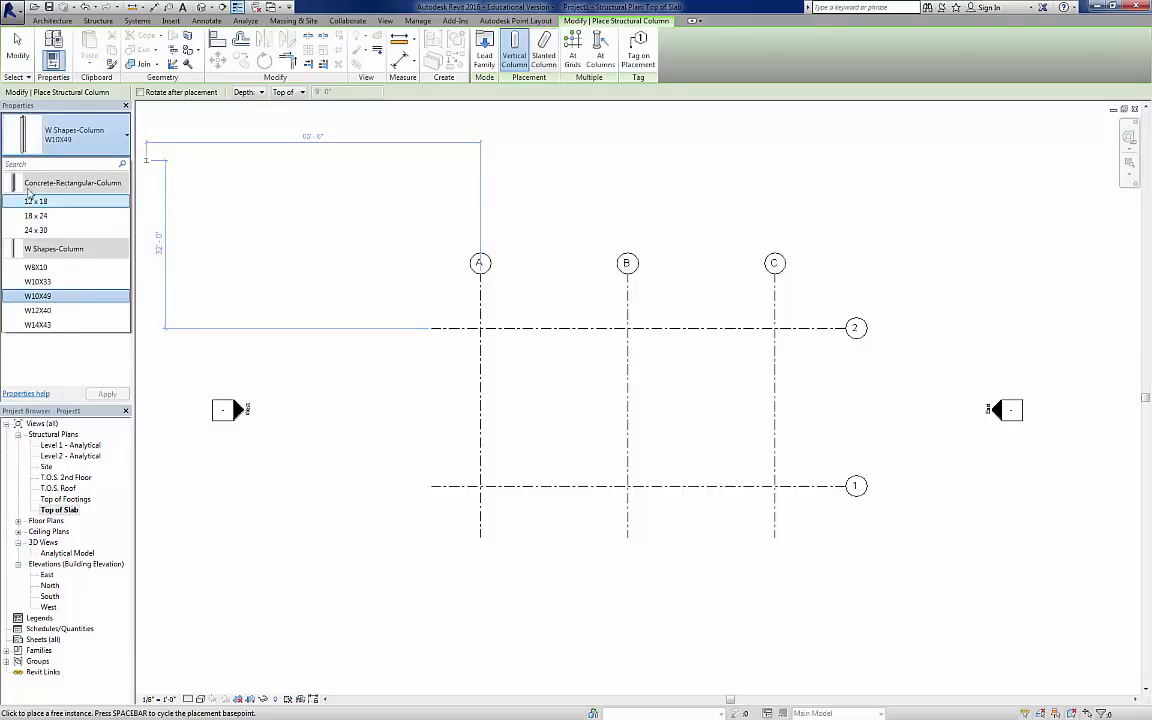
{"action": "left_click", "coordinate": [102, 146]}
{"action": "left_click", "coordinate": [89, 146]}
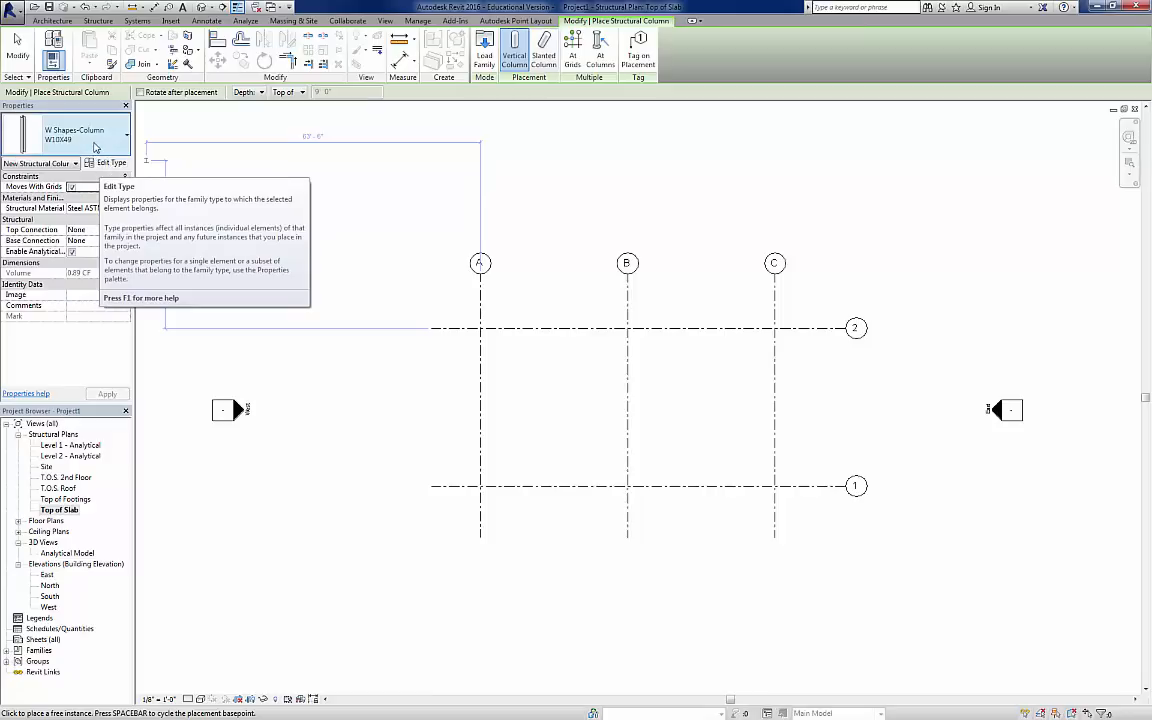
{"action": "left_click", "coordinate": [95, 147]}
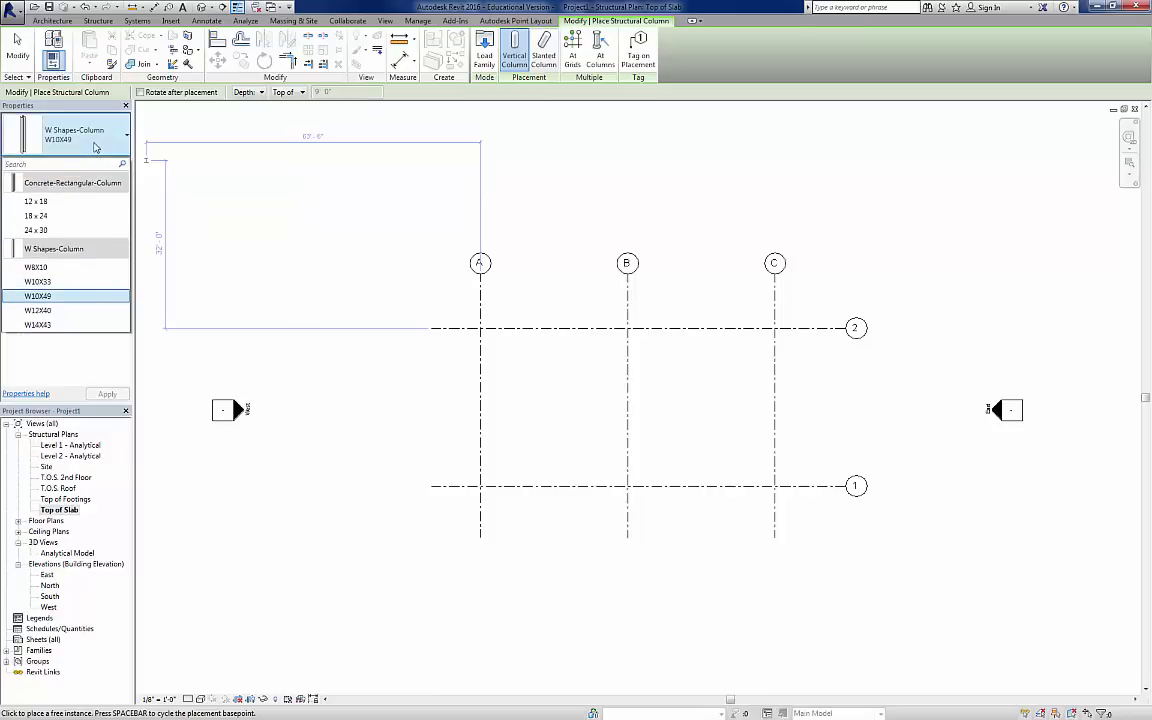
{"action": "left_click", "coordinate": [92, 143]}
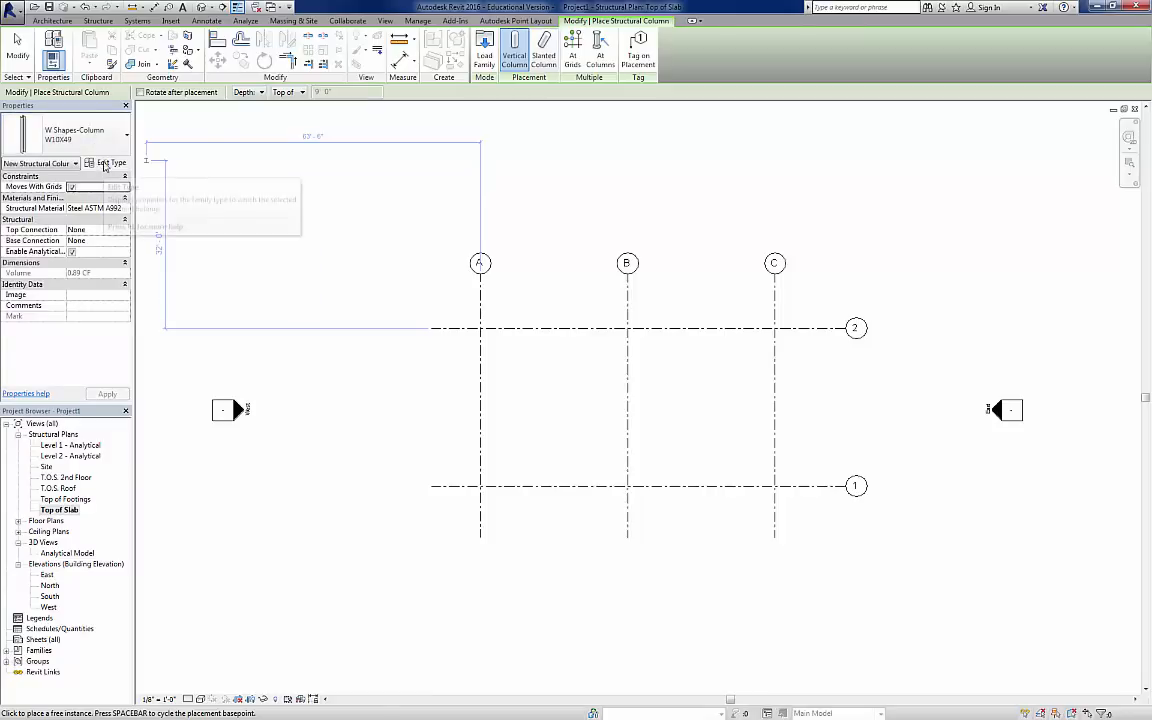
- Load the W-Wide Flange-Column family from the Steel folder of the US Imperial Structural Columns library
{"action": "left_click", "coordinate": [104, 163]}
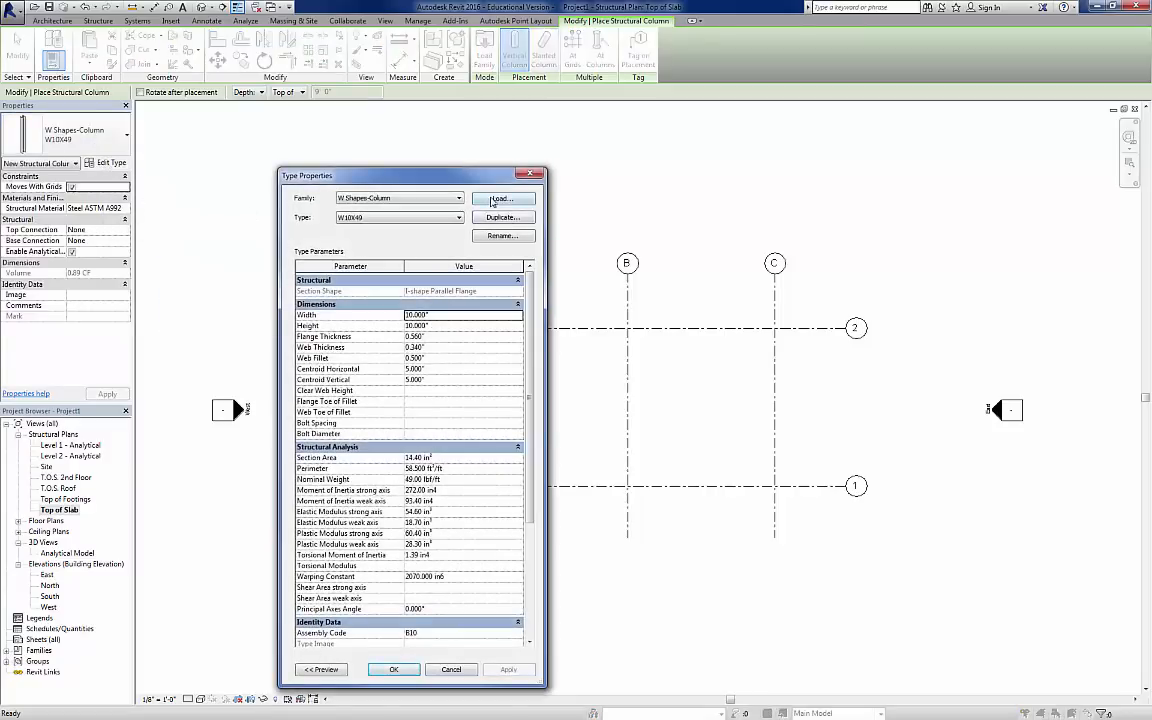
{"action": "left_click", "coordinate": [495, 199]}
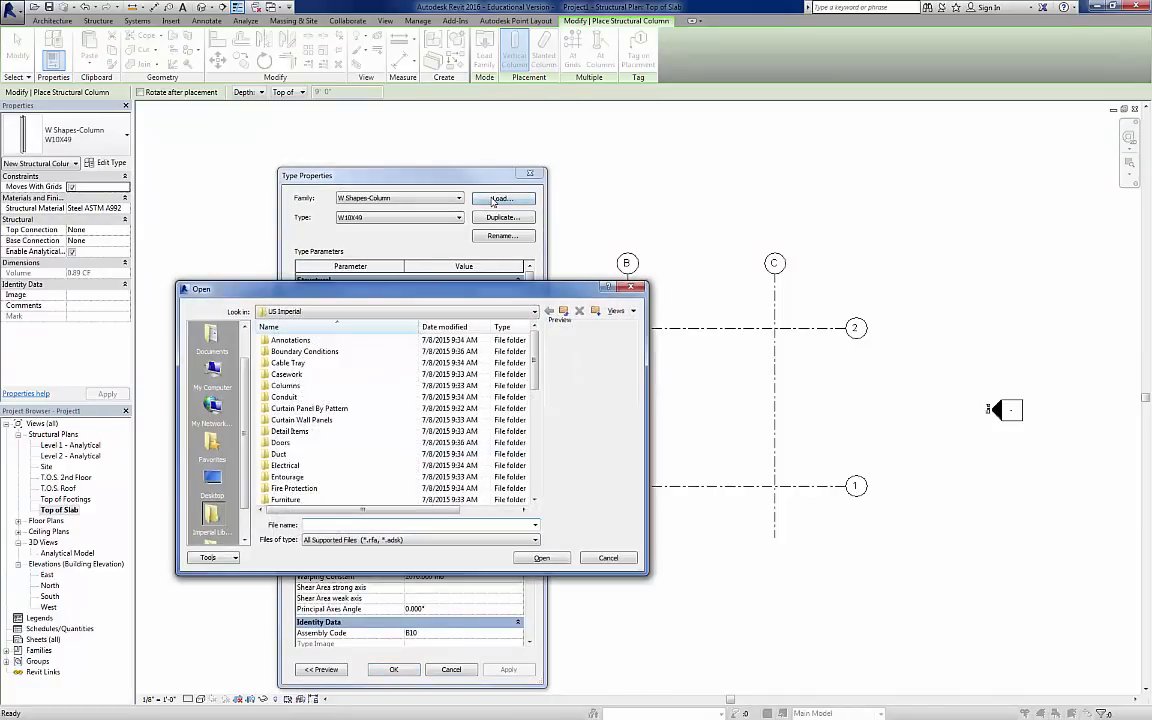
{"action": "left_click_drag", "start_coordinate": [535, 337], "coordinate": [533, 484]}
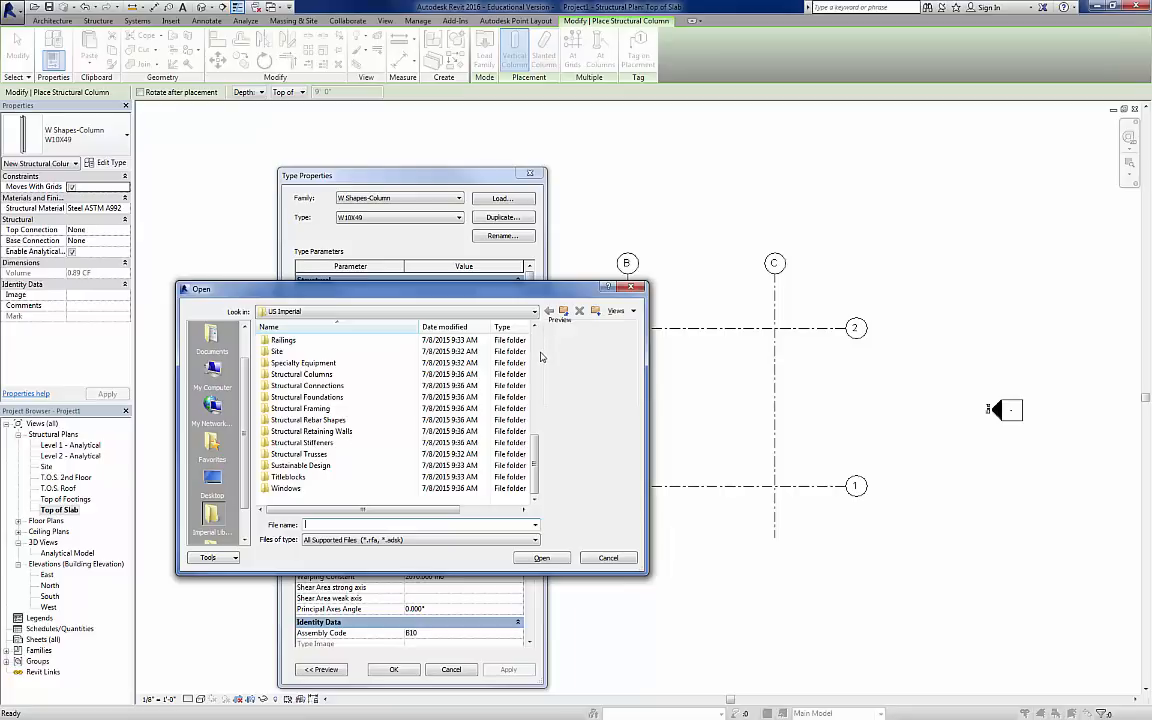
{"action": "left_click_drag", "start_coordinate": [535, 442], "coordinate": [535, 350]}
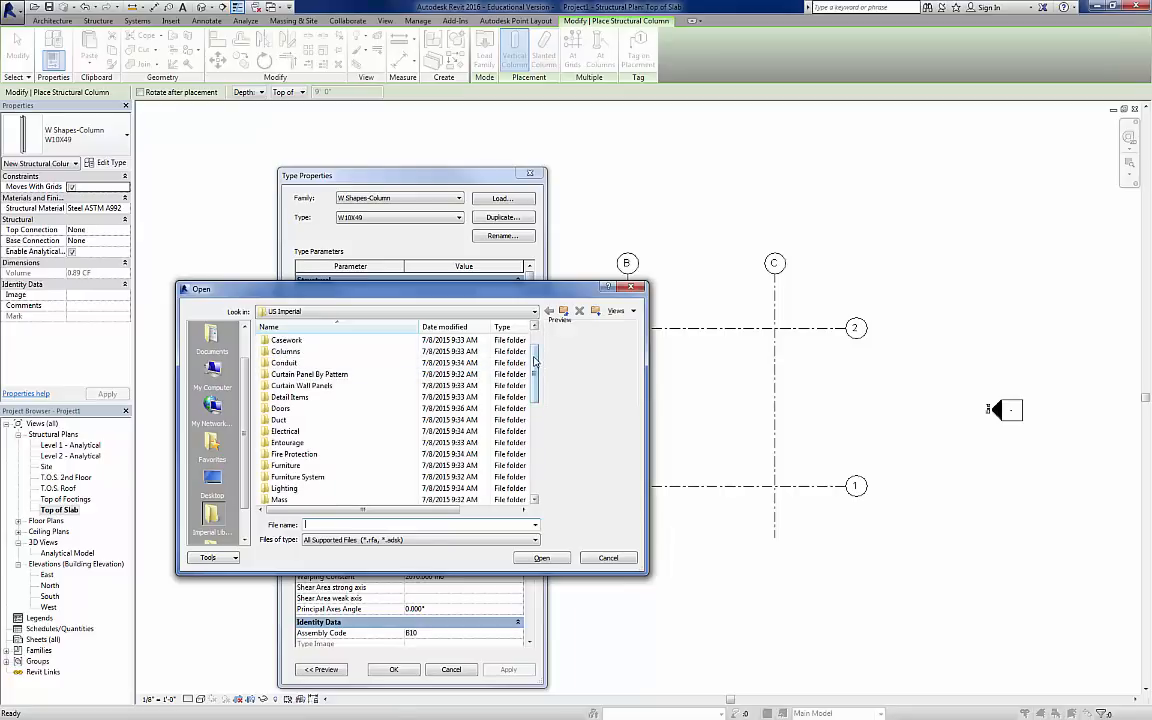
{"action": "scroll", "coordinate": [340, 390], "scroll_direction": "down", "scroll_amount": 7}
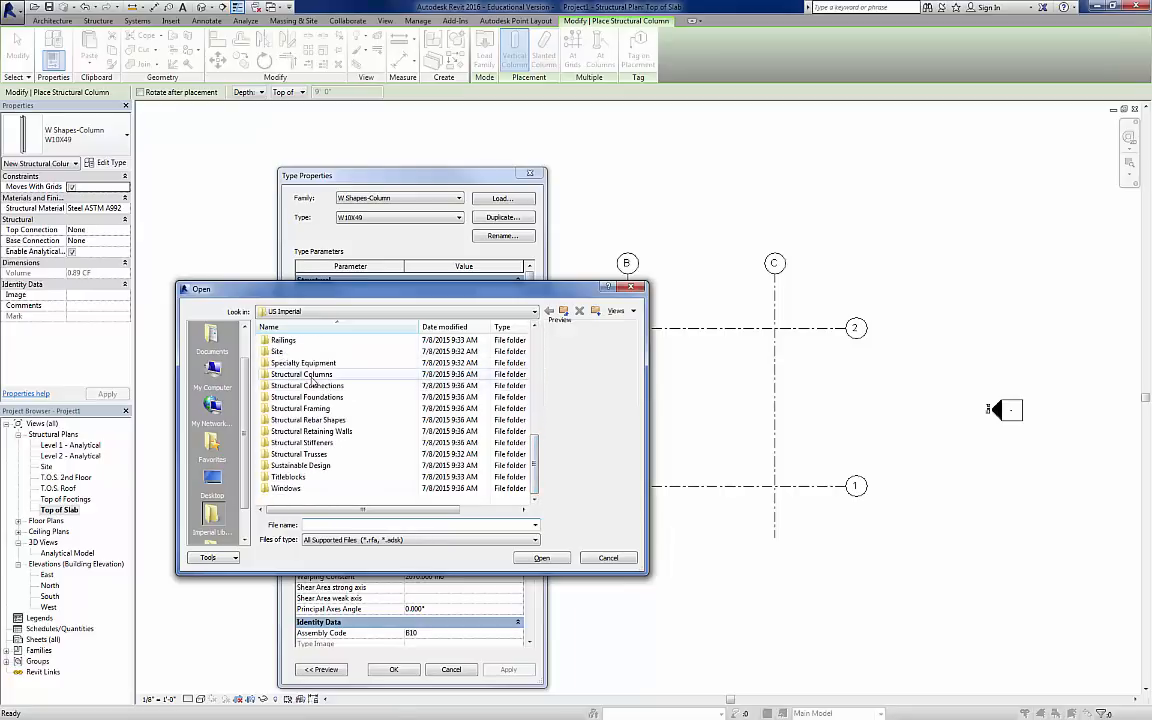
{"action": "double_click", "coordinate": [311, 377]}
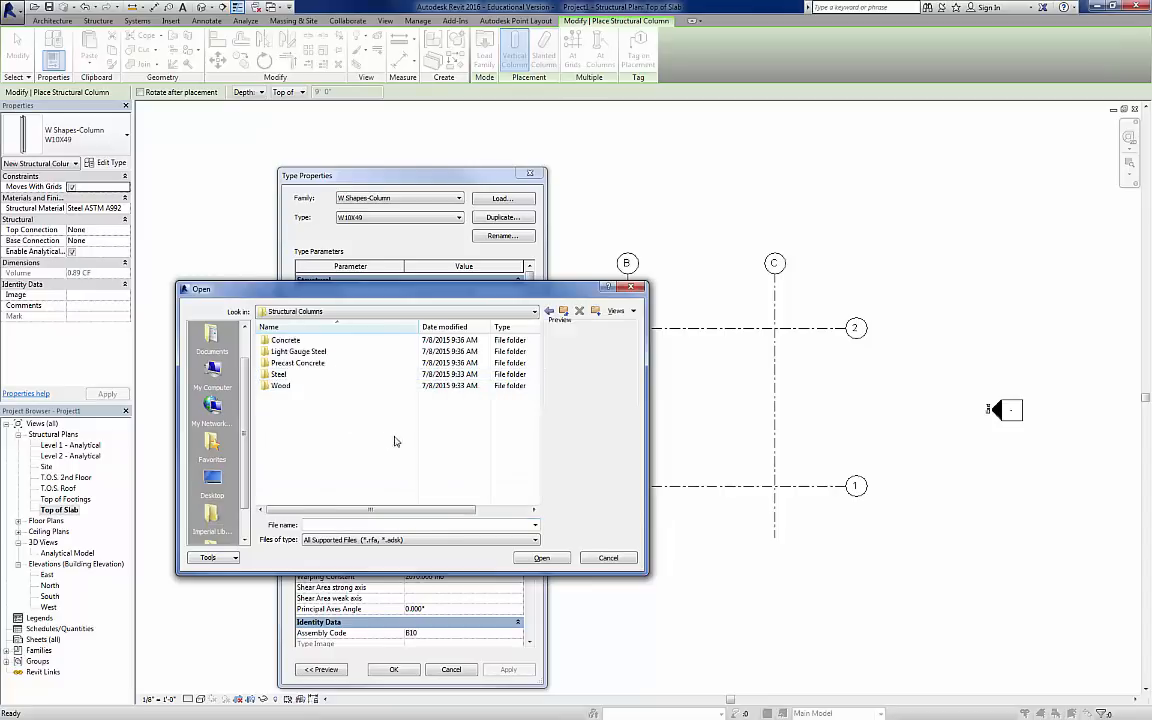
{"action": "double_click", "coordinate": [279, 375]}
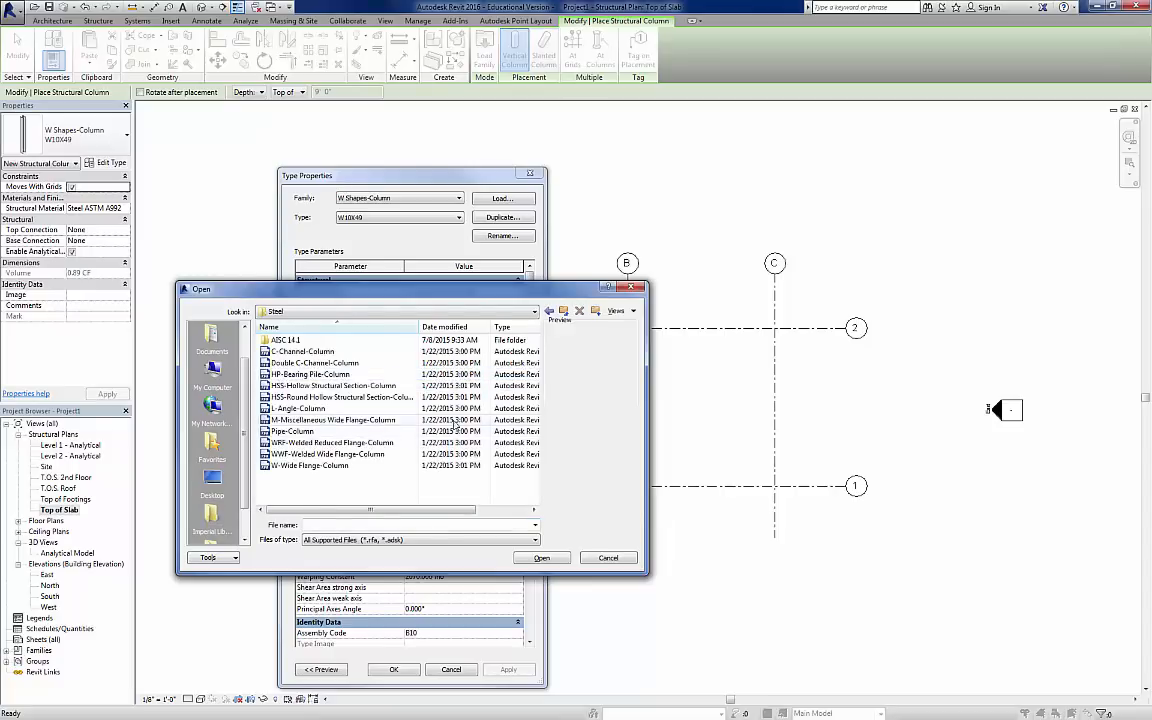
{"action": "double_click", "coordinate": [297, 467]}
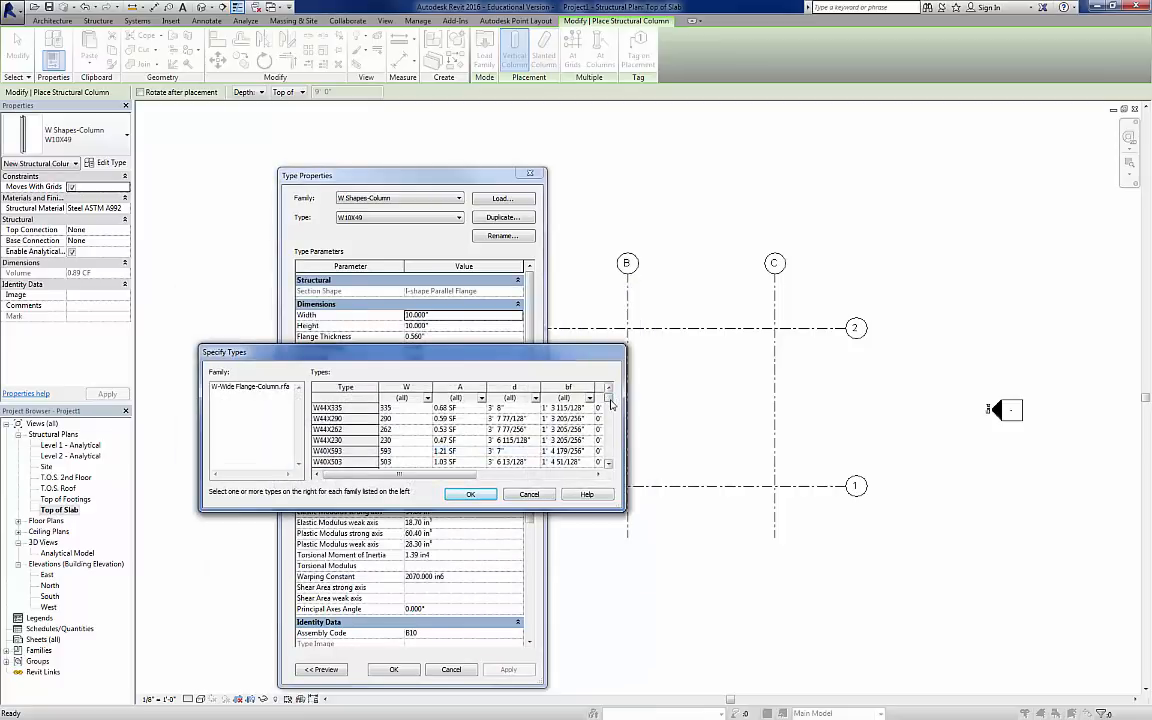
- Choose the W10X30 size of the wide flange column family and make it the active column type
{"action": "left_click_drag", "start_coordinate": [610, 403], "coordinate": [605, 457]}
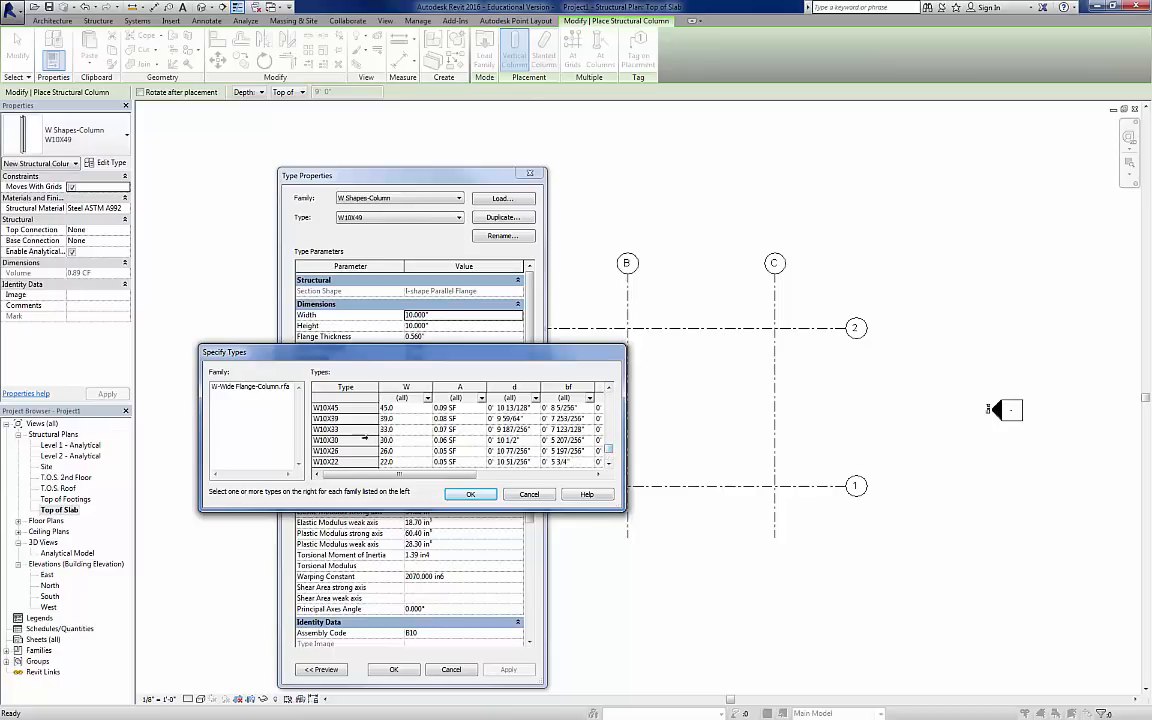
{"action": "left_click", "coordinate": [365, 439]}
{"action": "left_click", "coordinate": [467, 495]}
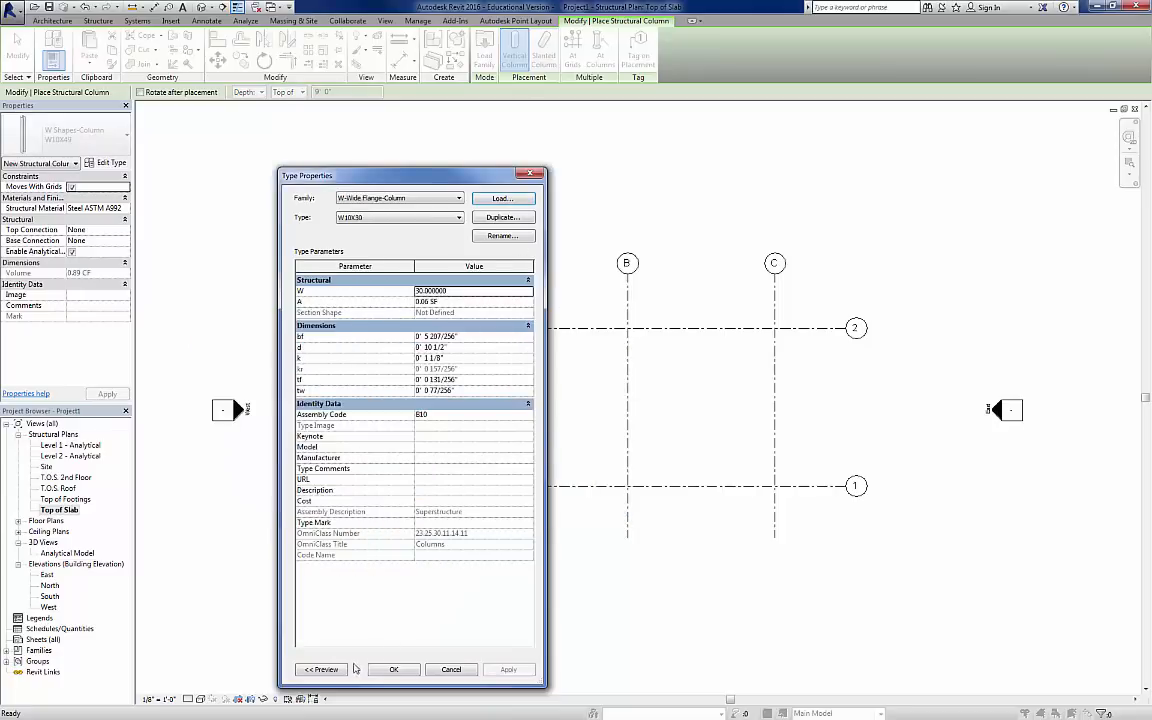
{"action": "left_click", "coordinate": [396, 670]}
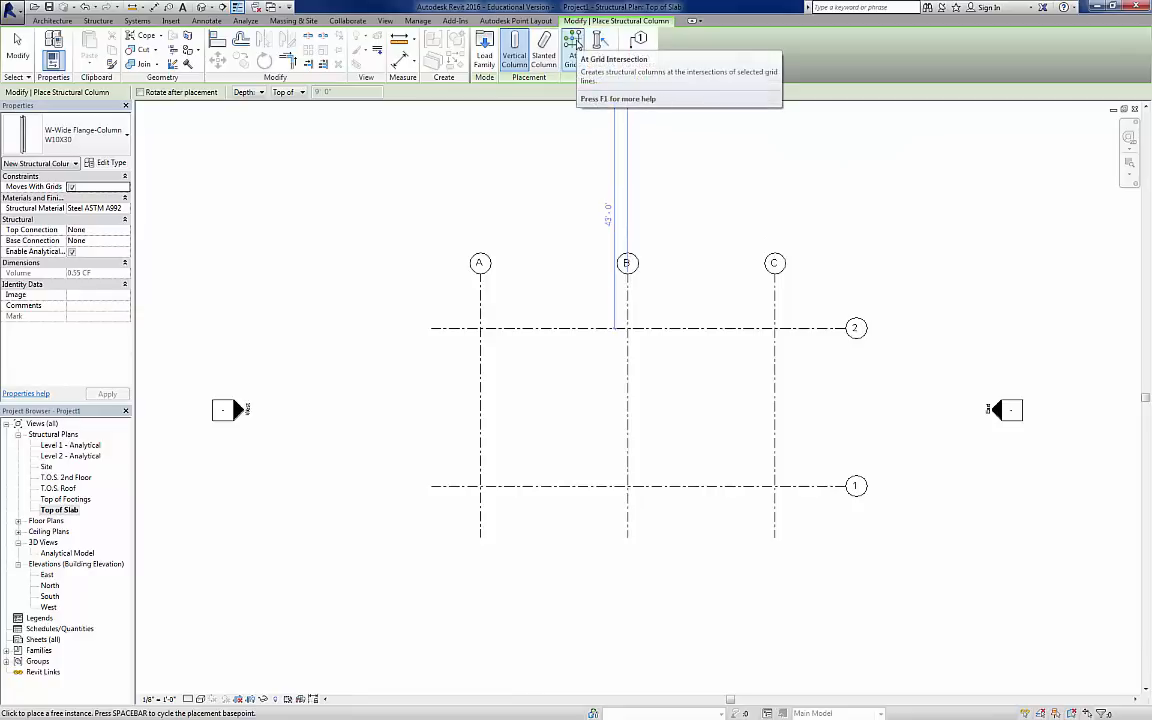
- Place W10X30 columns at all intersections of grids A, B and C with grids 1 and 2
{"action": "left_click", "coordinate": [577, 45]}
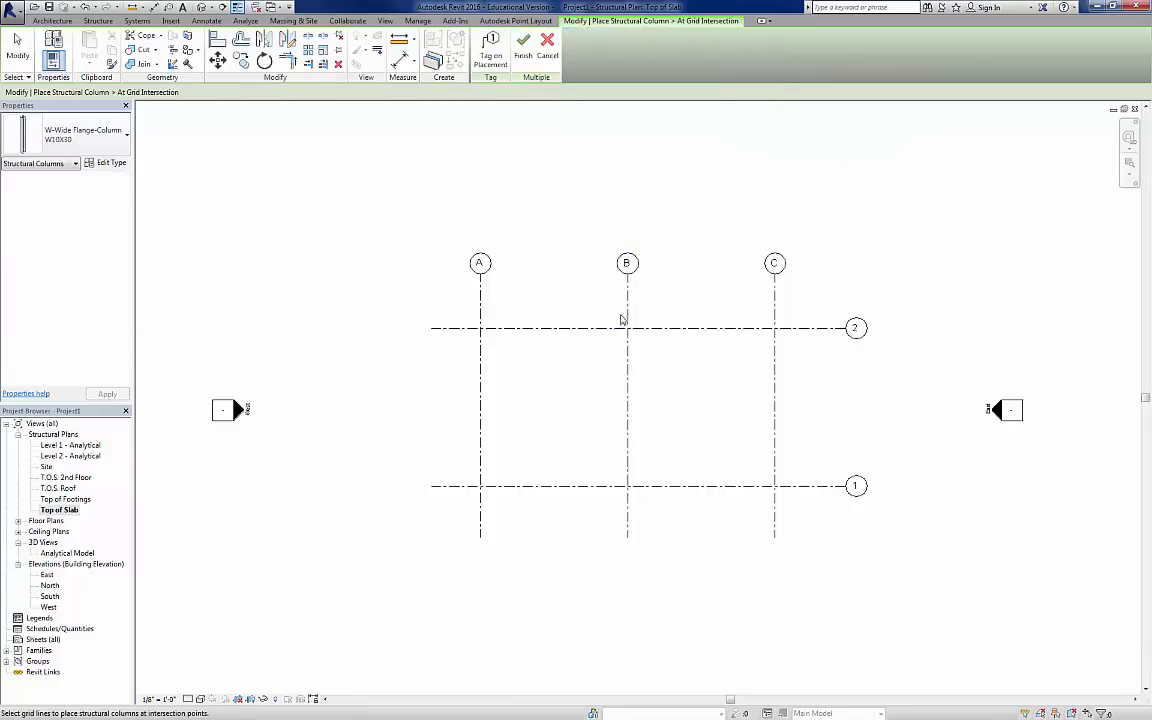
{"action": "left_click_drag", "start_coordinate": [817, 301], "coordinate": [455, 534]}
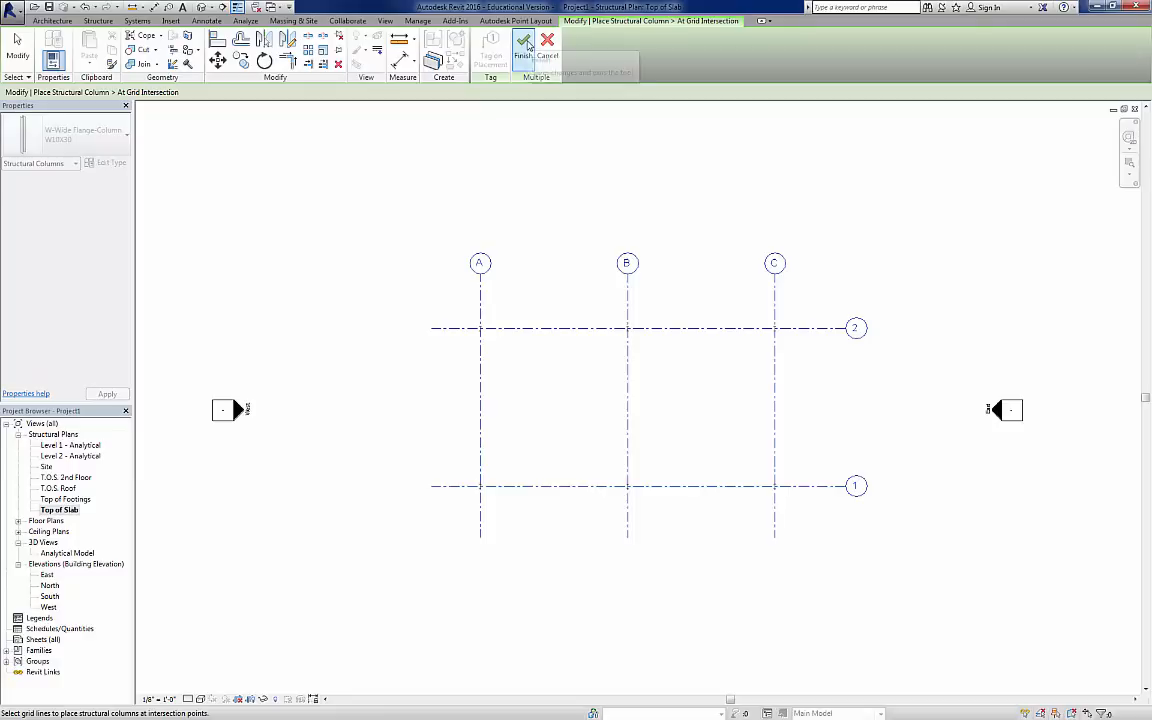
{"action": "scroll", "coordinate": [485, 340], "scroll_direction": "up", "scroll_amount": 3}
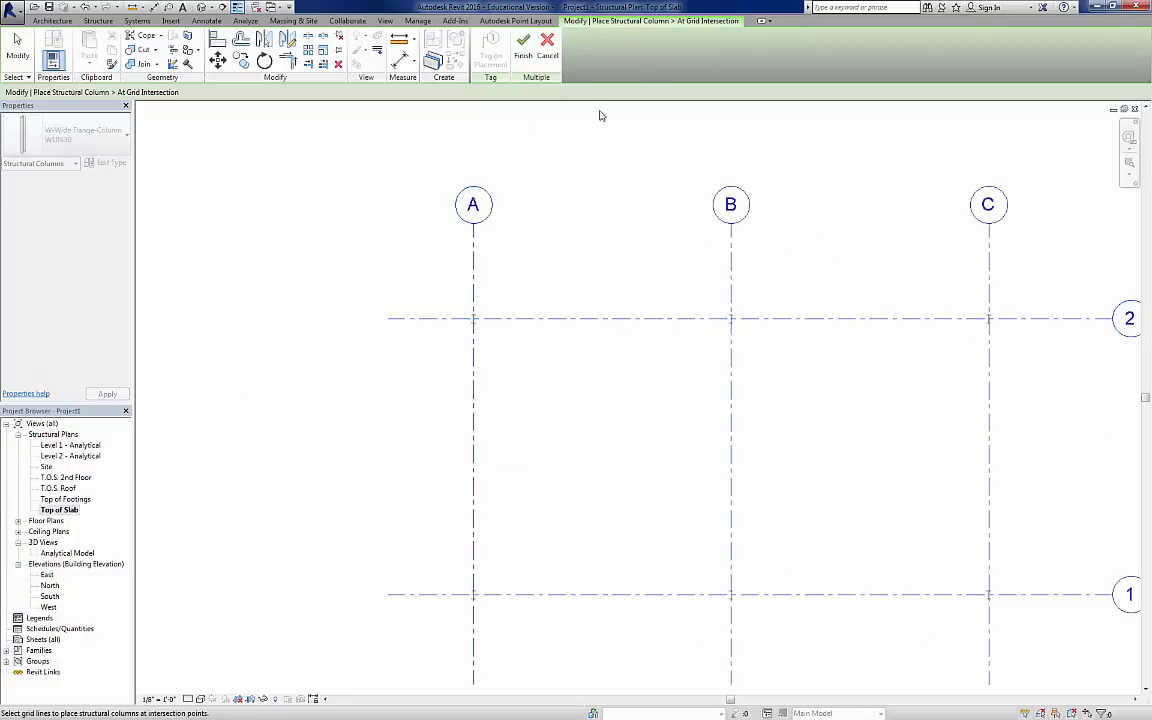
{"action": "left_click", "coordinate": [524, 42]}
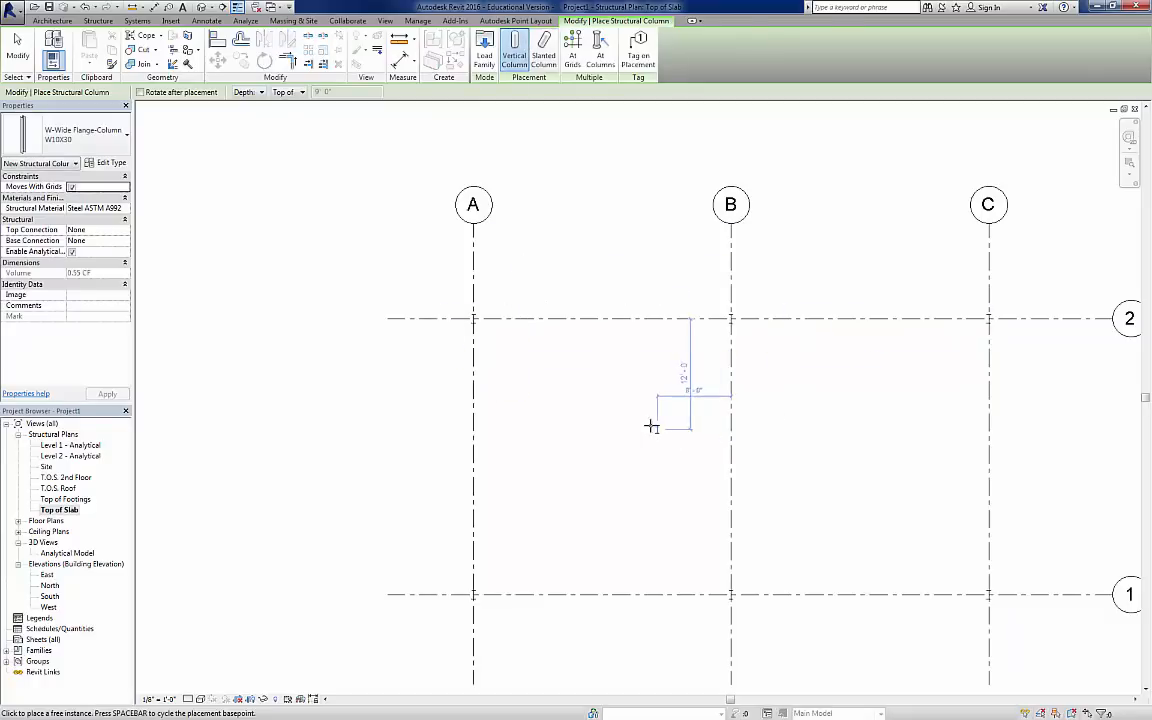
- Set the Top of Slab plan's detail level to Medium and inspect a column's wide flange shape up close
{"action": "key", "text": "Escape"}
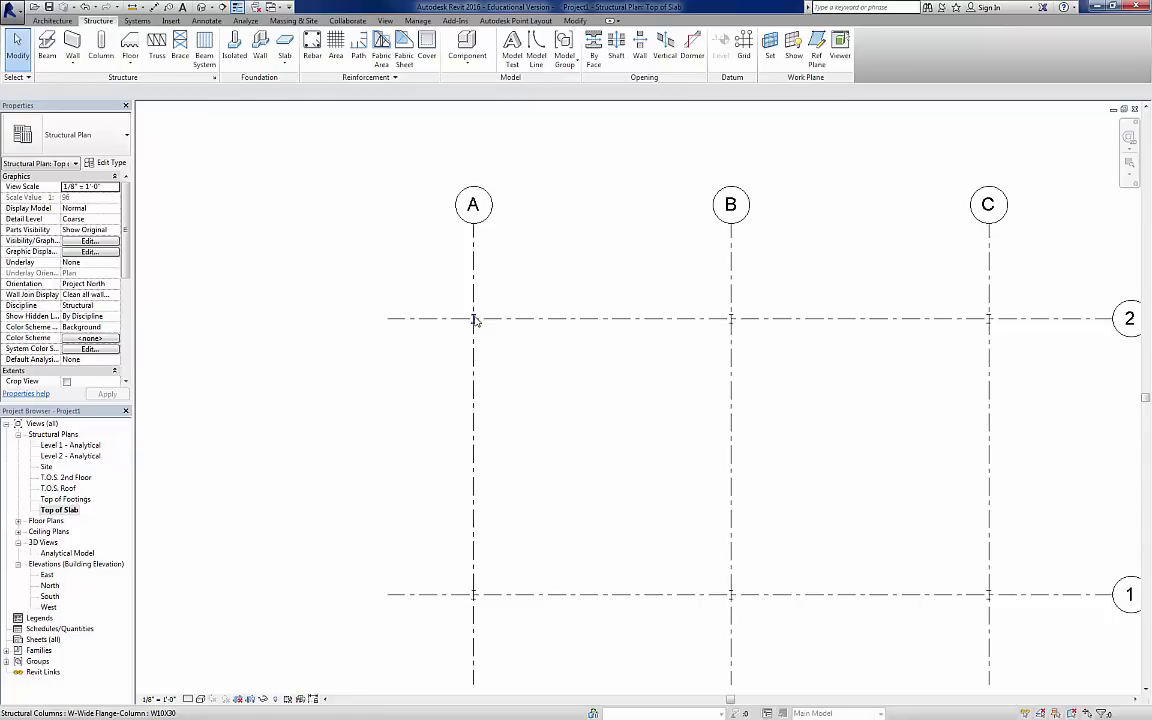
{"action": "left_click", "coordinate": [188, 699]}
{"action": "left_click", "coordinate": [203, 675]}
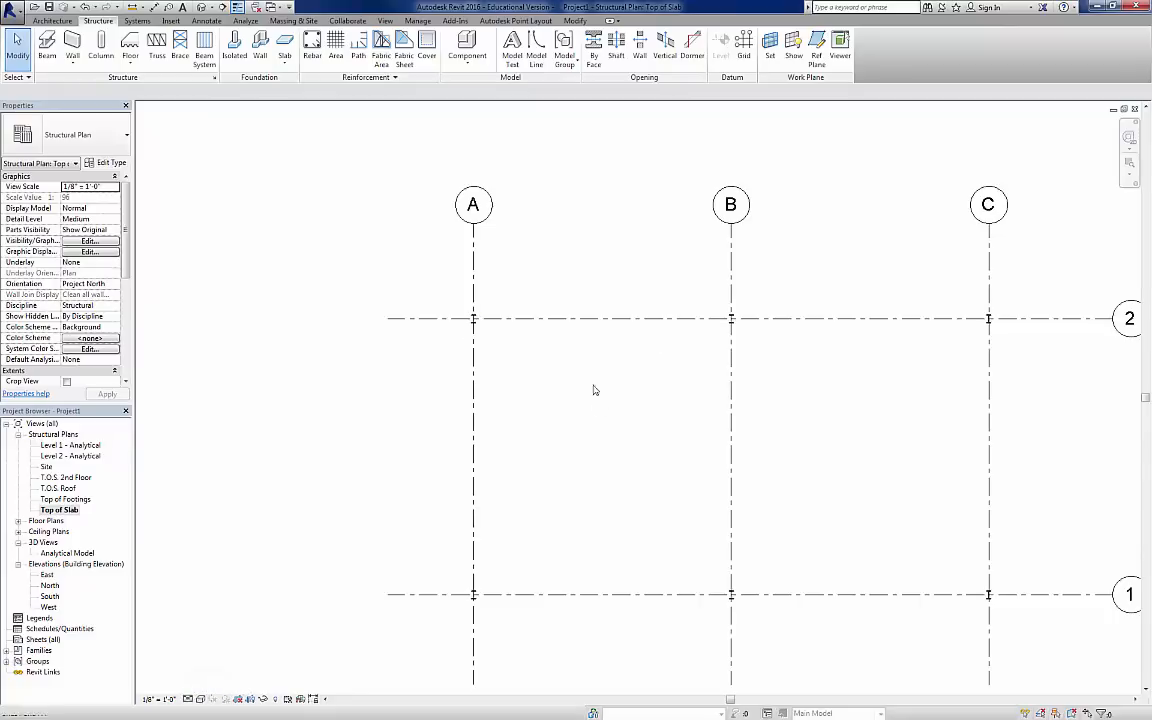
{"action": "scroll", "coordinate": [482, 320], "scroll_direction": "up", "scroll_amount": 2}
{"action": "scroll", "coordinate": [477, 322], "scroll_direction": "up", "scroll_amount": 3}
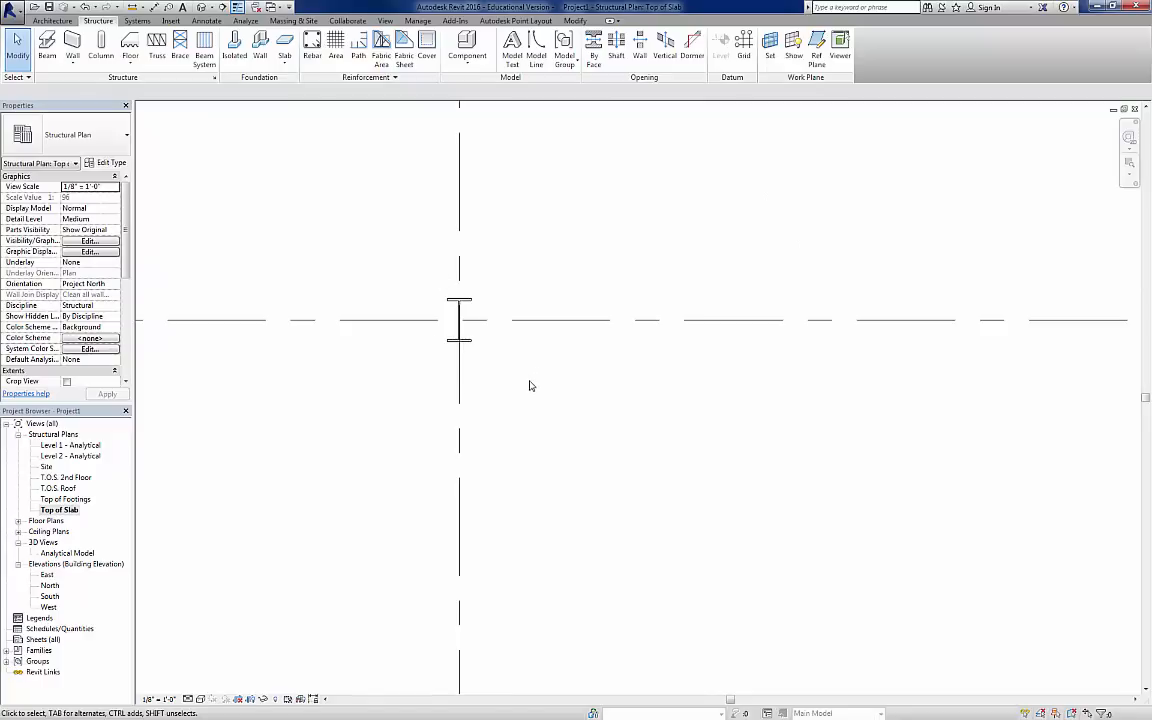
{"action": "scroll", "coordinate": [530, 386], "scroll_direction": "down", "scroll_amount": 5}
{"action": "middle_click_drag", "start_coordinate": [686, 483], "coordinate": [499, 375]}
{"action": "scroll", "coordinate": [491, 352], "scroll_direction": "down", "scroll_amount": 1}
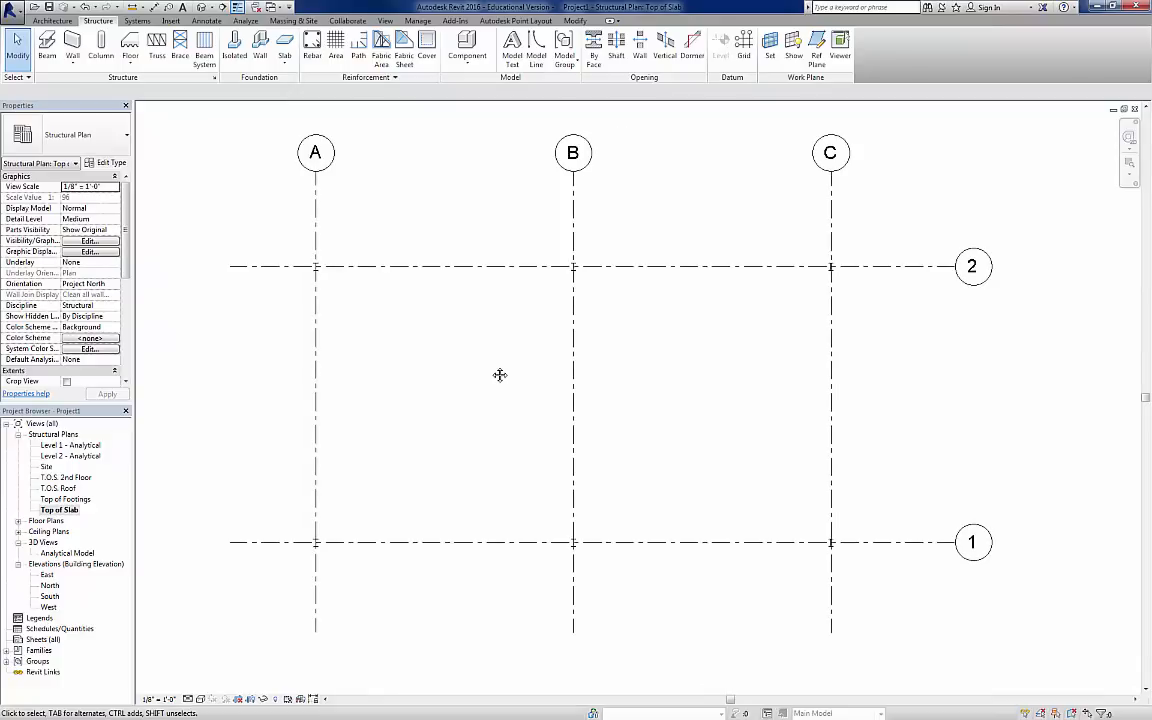
- Open the default 3D view and check the base and top levels of the column at A-1
{"action": "left_click", "coordinate": [201, 7]}
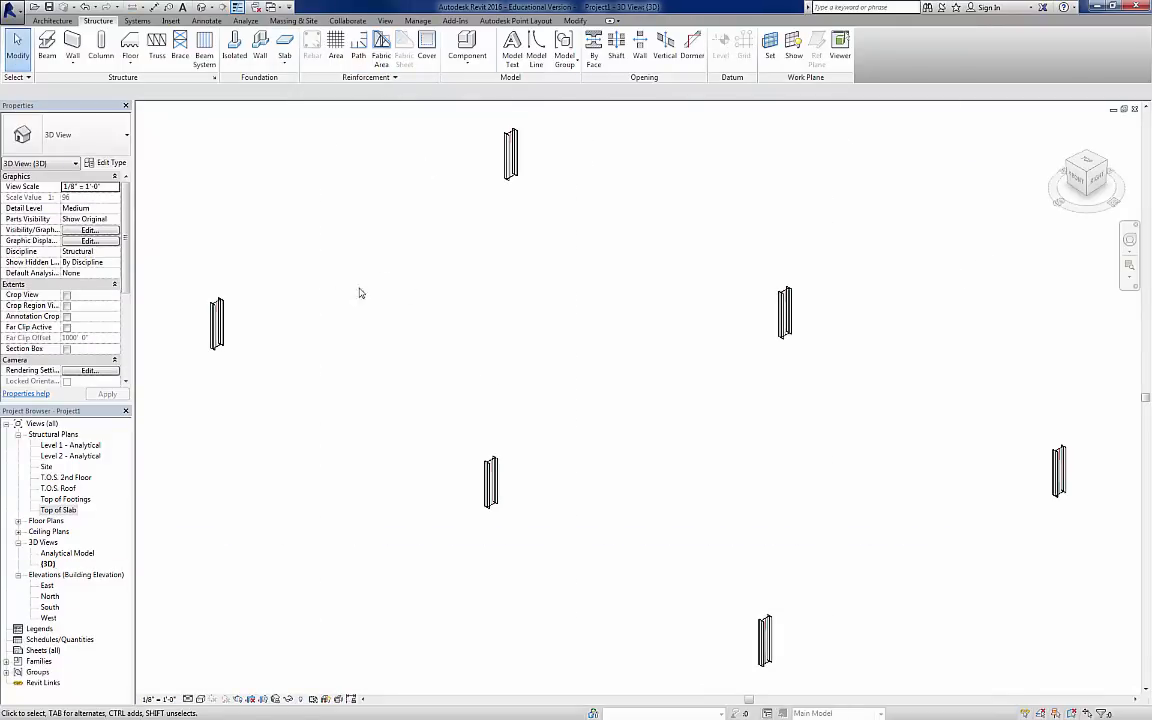
{"action": "left_click", "coordinate": [217, 322]}
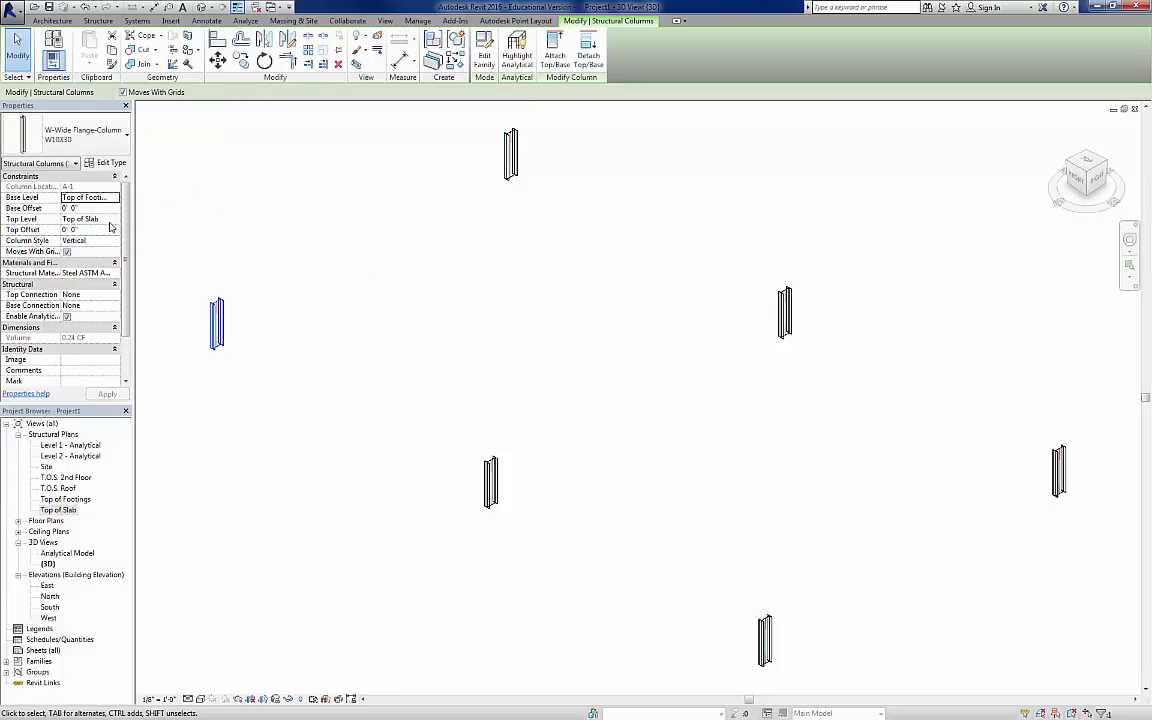
{"action": "left_click", "coordinate": [265, 256]}
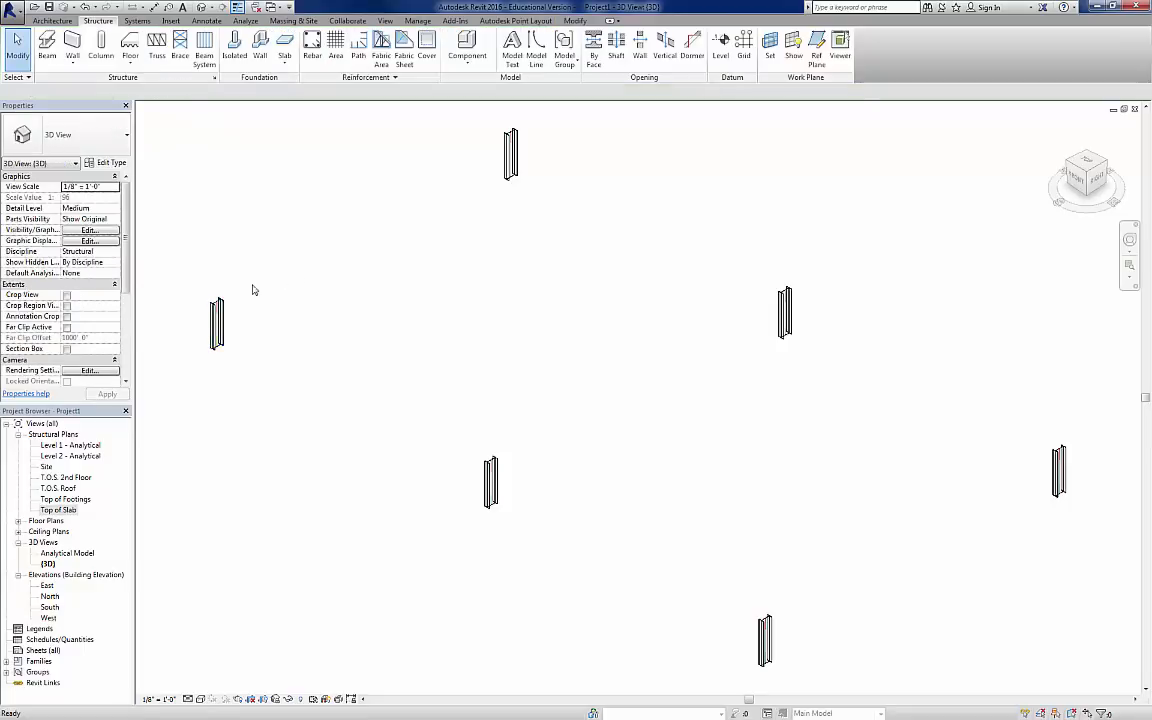
- Select all W10X30 columns in the entire project and set their top level to T.O.S. Roof and base level to Top of Slab
{"action": "left_click", "coordinate": [218, 325]}
{"action": "right_click", "coordinate": [218, 325]}
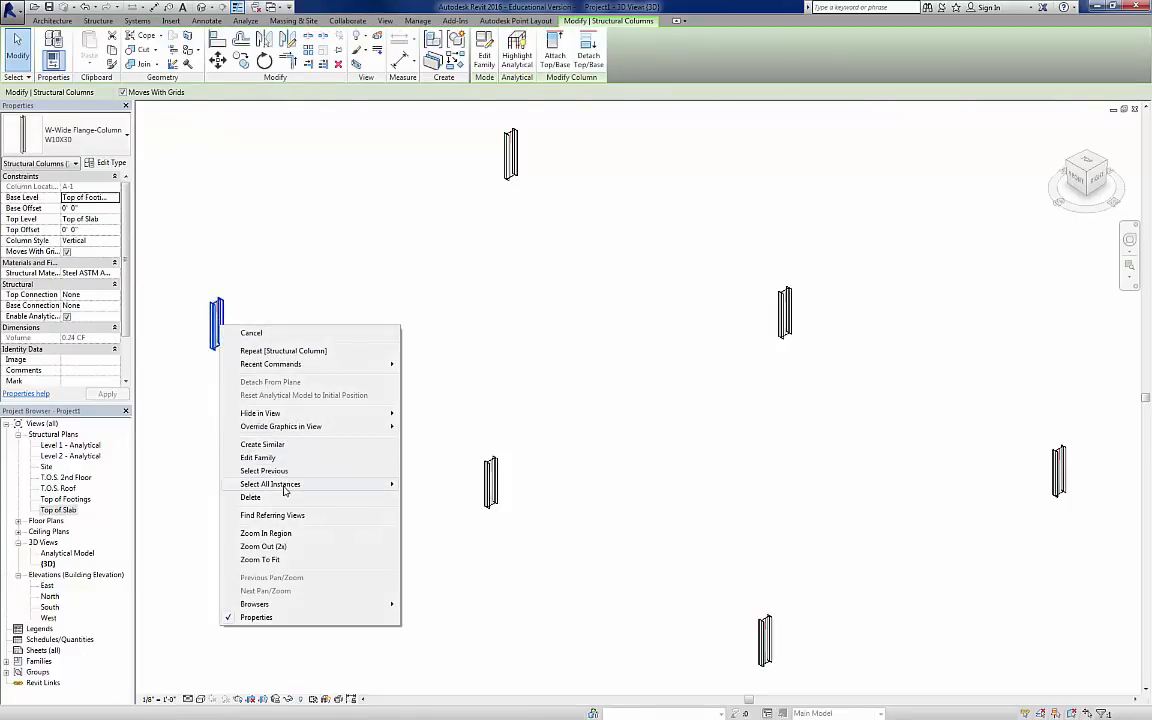
{"action": "mouse_move", "coordinate": [285, 487]}
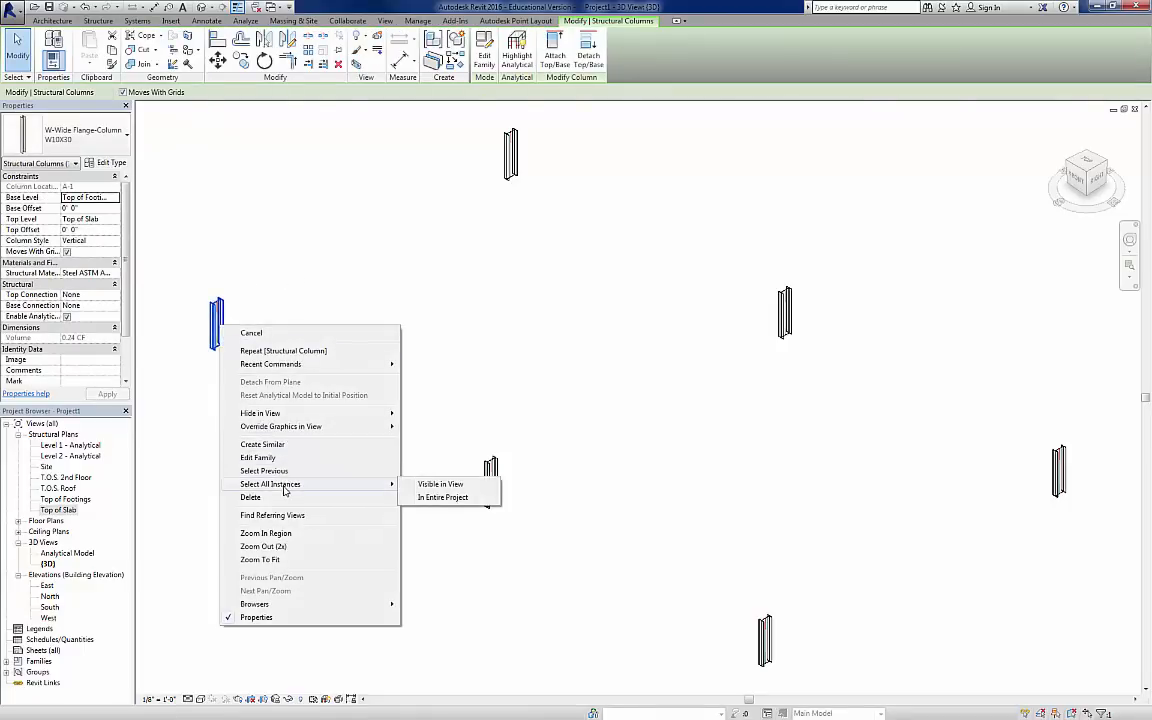
{"action": "left_click", "coordinate": [443, 497]}
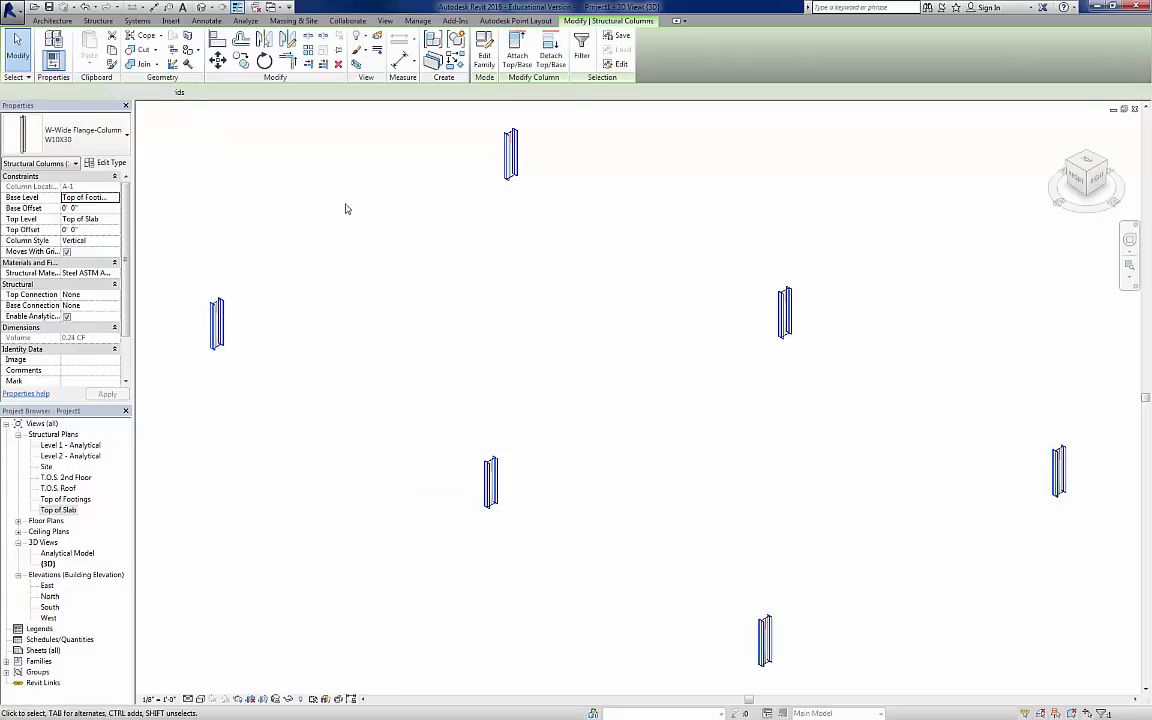
{"action": "left_click", "coordinate": [115, 219]}
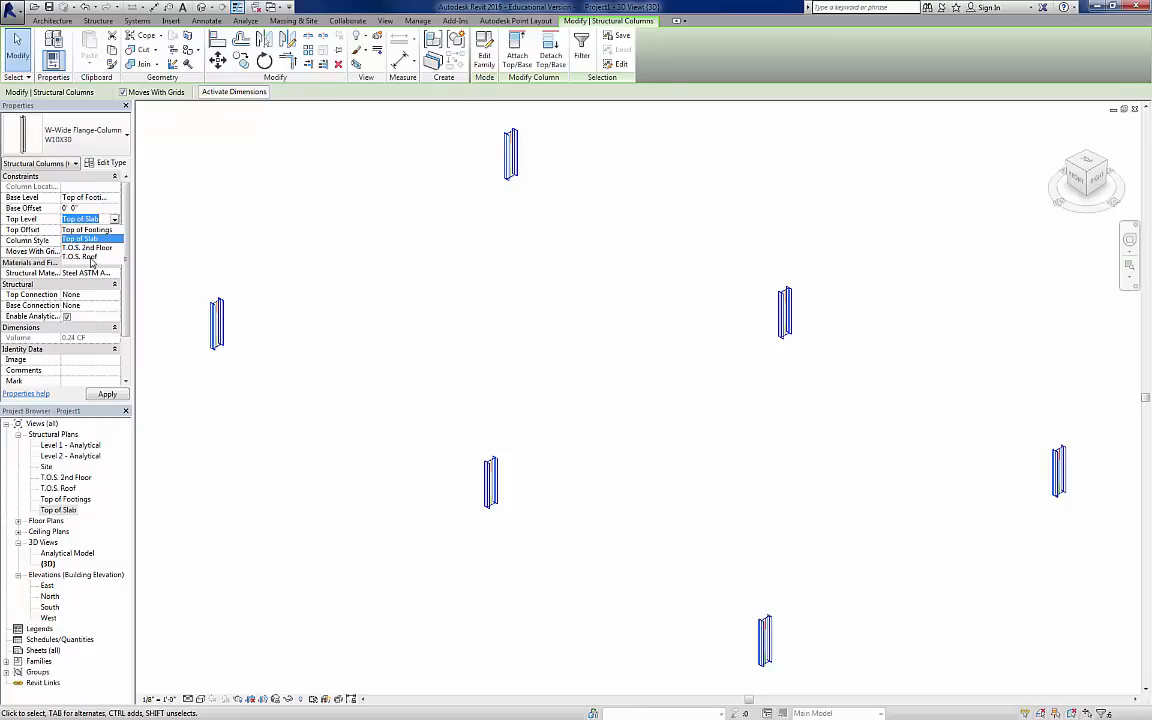
{"action": "left_click", "coordinate": [85, 257]}
{"action": "left_click", "coordinate": [116, 198]}
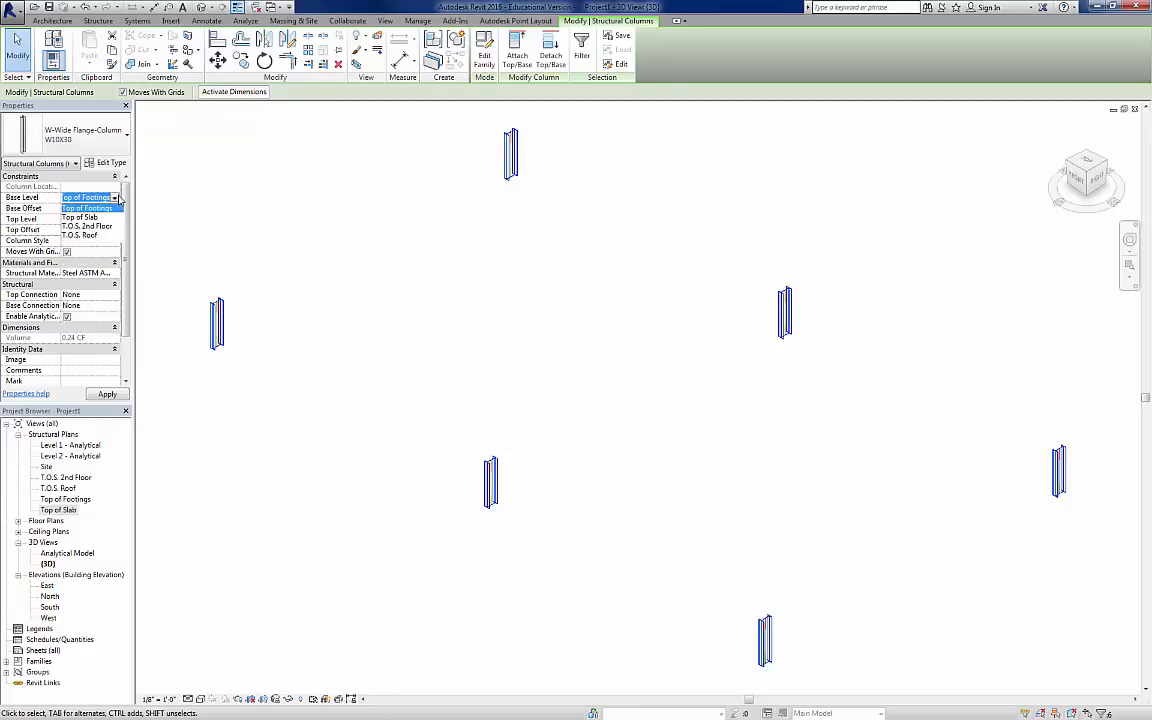
{"action": "left_click", "coordinate": [110, 222]}
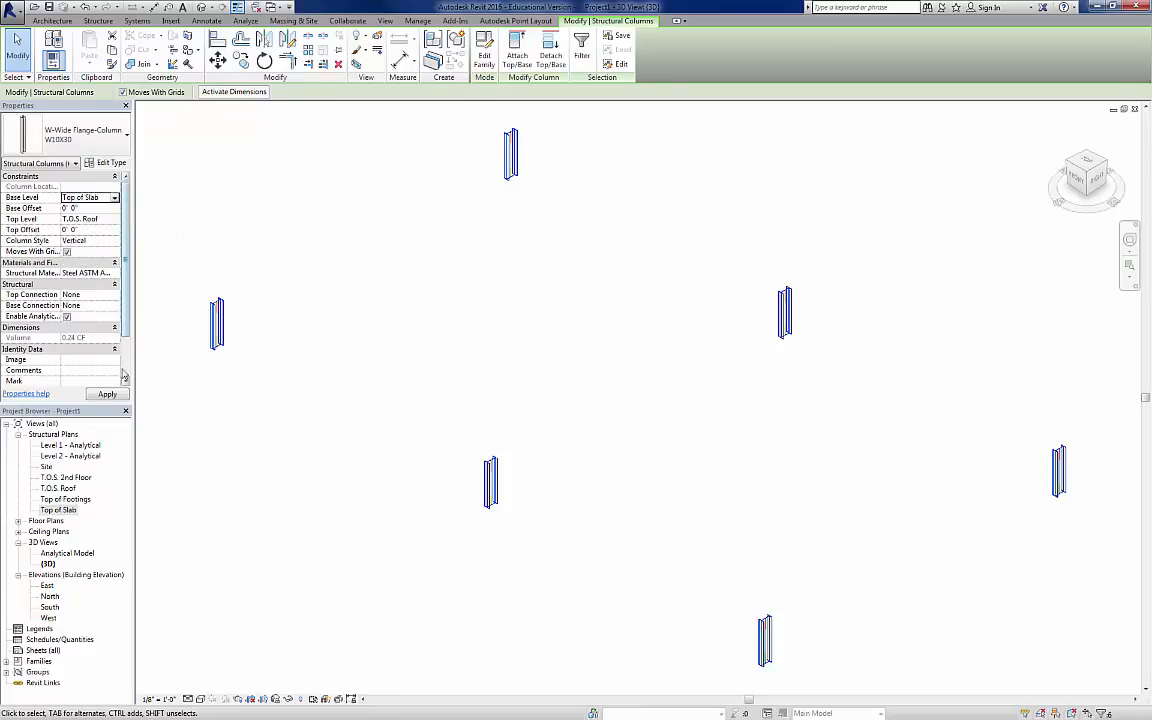
{"action": "left_click", "coordinate": [107, 394]}
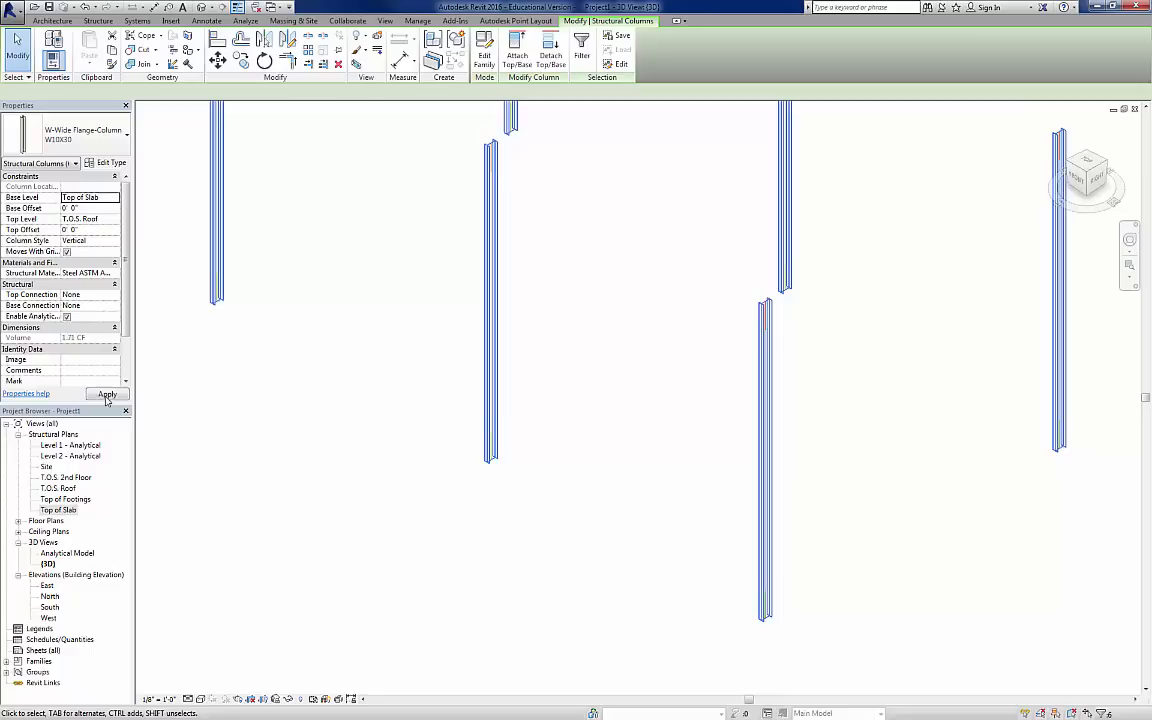
{"action": "scroll", "coordinate": [360, 374], "scroll_direction": "up", "scroll_amount": 1}
{"action": "middle_click", "coordinate": [360, 374]}
{"action": "middle_click", "coordinate": [360, 374]}
{"action": "left_click", "coordinate": [641, 432]}
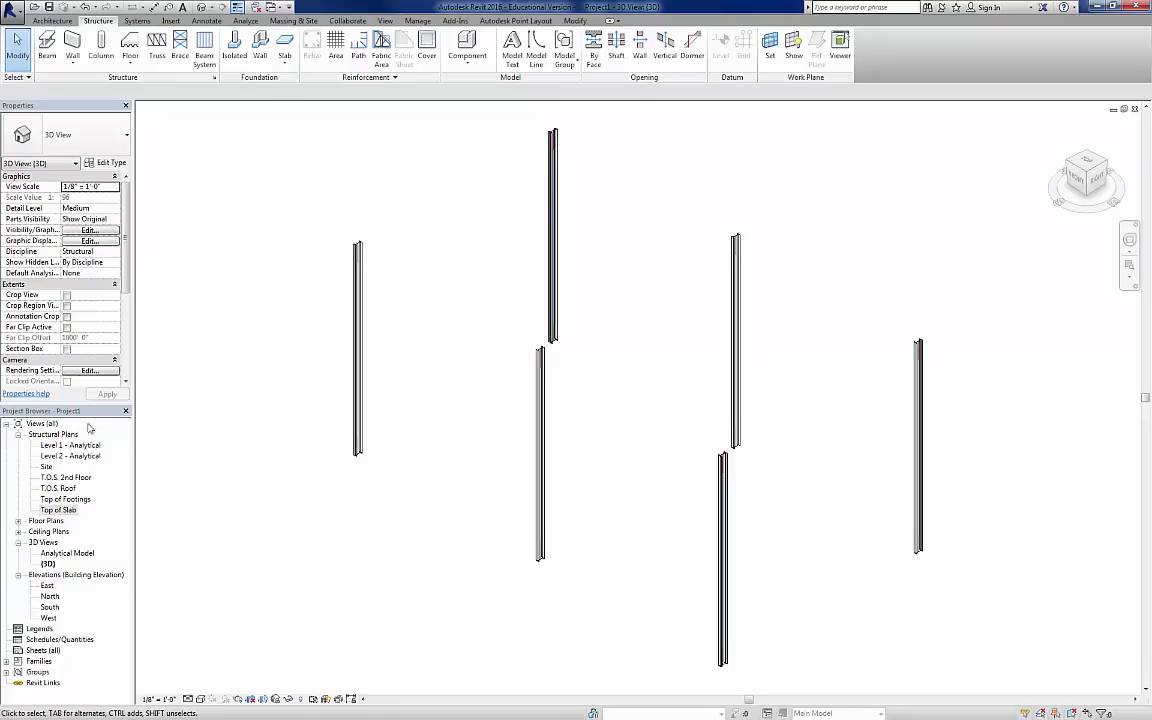
- Examine the Top of Footings structural plan and return to the Top of Slab plan
{"action": "double_click", "coordinate": [62, 500]}
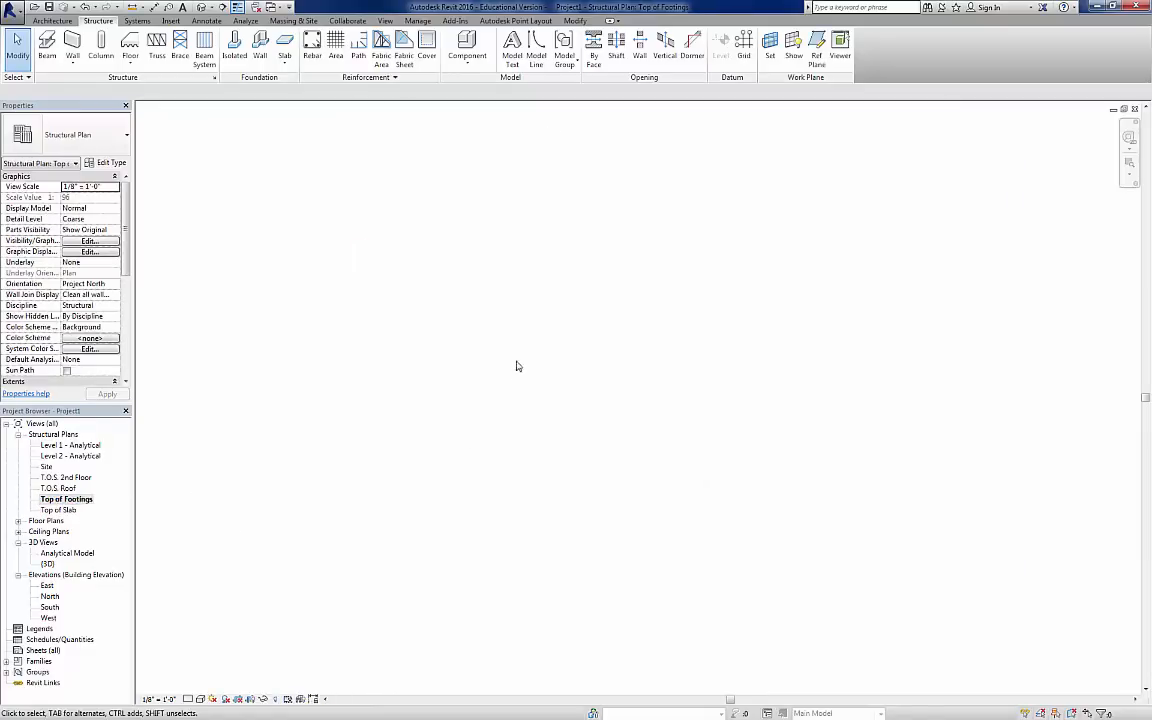
{"action": "scroll", "coordinate": [411, 374], "scroll_direction": "down", "scroll_amount": 4}
{"action": "middle_click", "coordinate": [411, 375]}
{"action": "middle_click", "coordinate": [411, 375]}
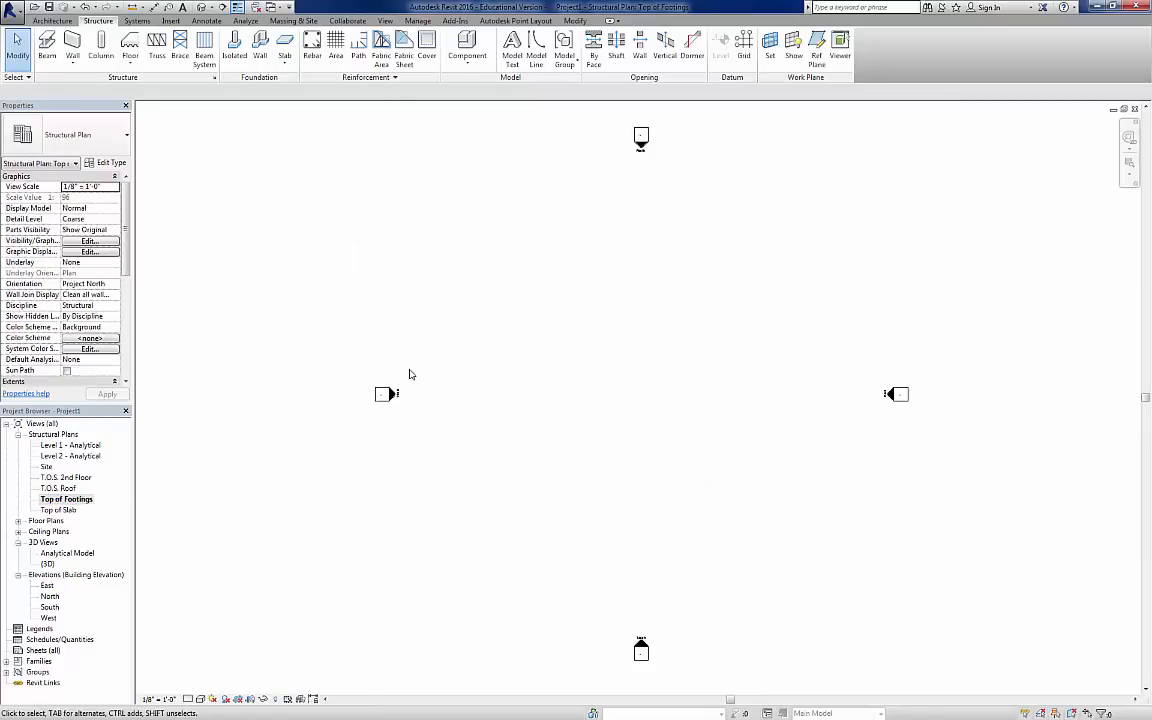
{"action": "scroll", "coordinate": [640, 400], "scroll_direction": "up", "scroll_amount": 1}
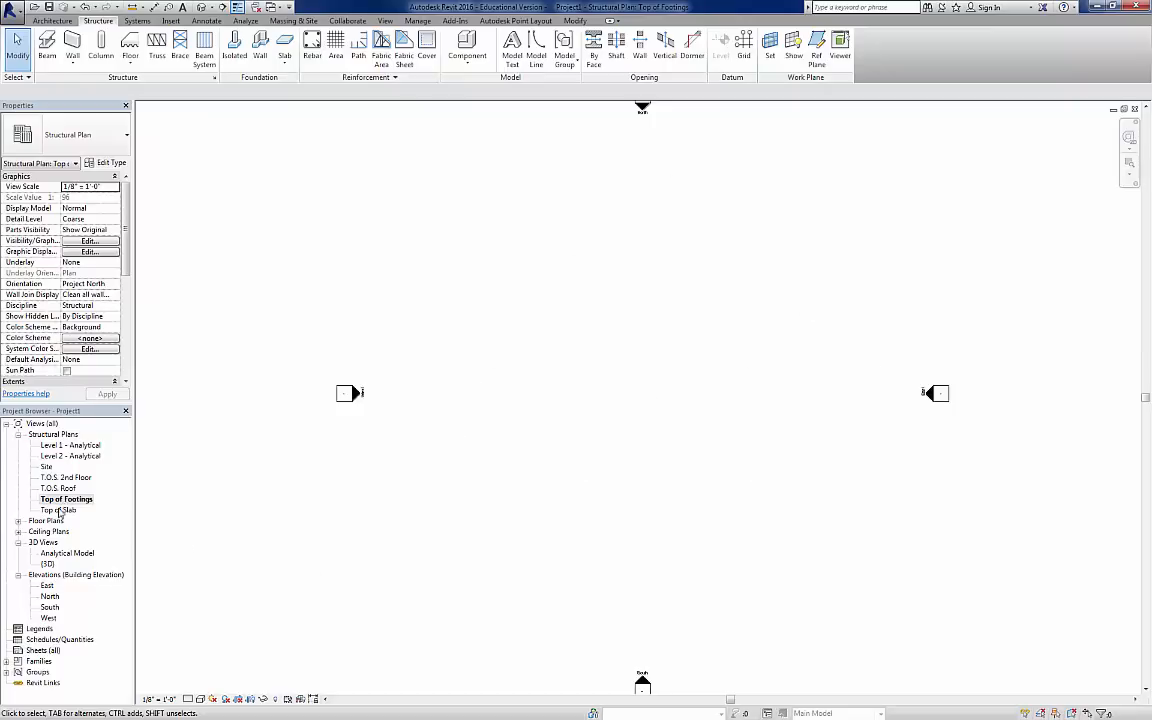
{"action": "left_click", "coordinate": [58, 510]}
{"action": "double_click", "coordinate": [60, 512]}
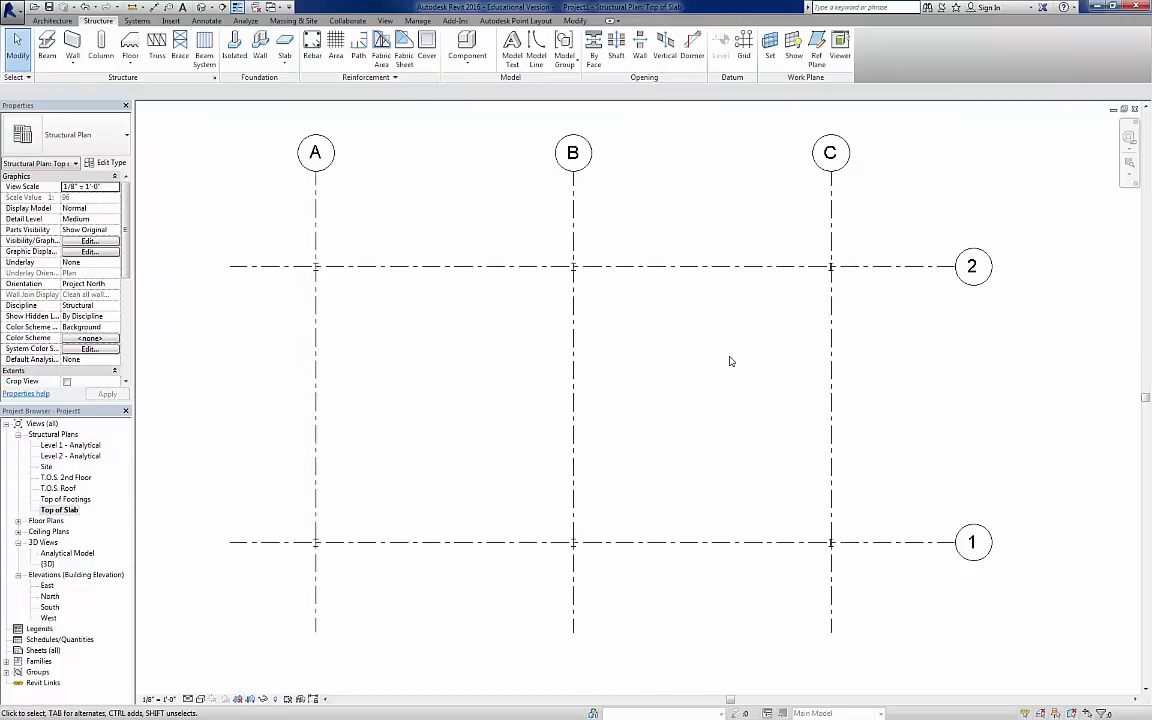
- Start an isolated foundation and duplicate the Footing-Rectangular 72" x 48" x 18" type as 60" x 60" x 18"
{"action": "left_click", "coordinate": [236, 45]}
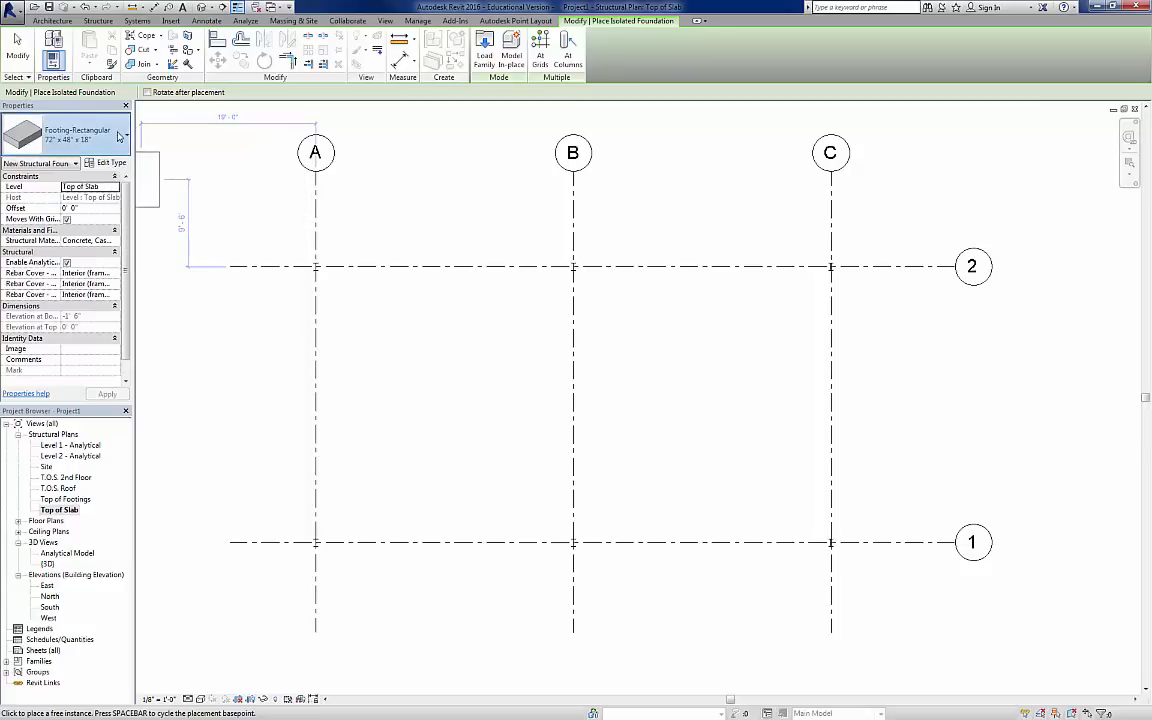
{"action": "left_click", "coordinate": [119, 136]}
{"action": "left_click", "coordinate": [119, 136]}
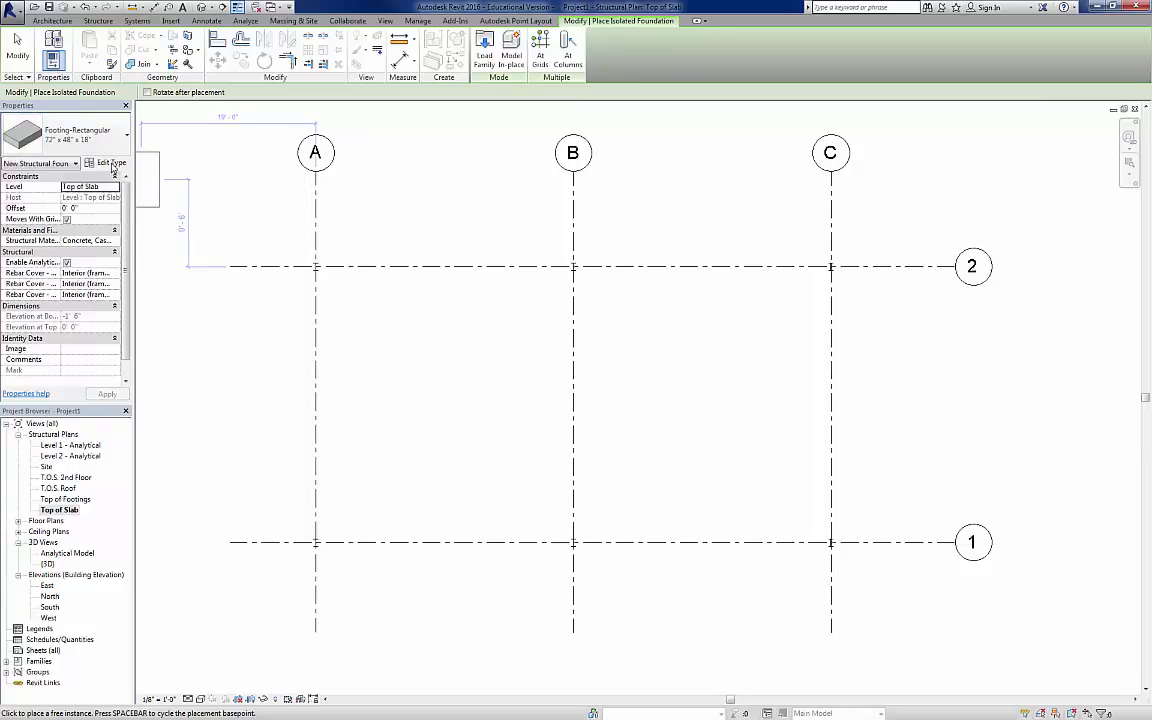
{"action": "left_click", "coordinate": [110, 163]}
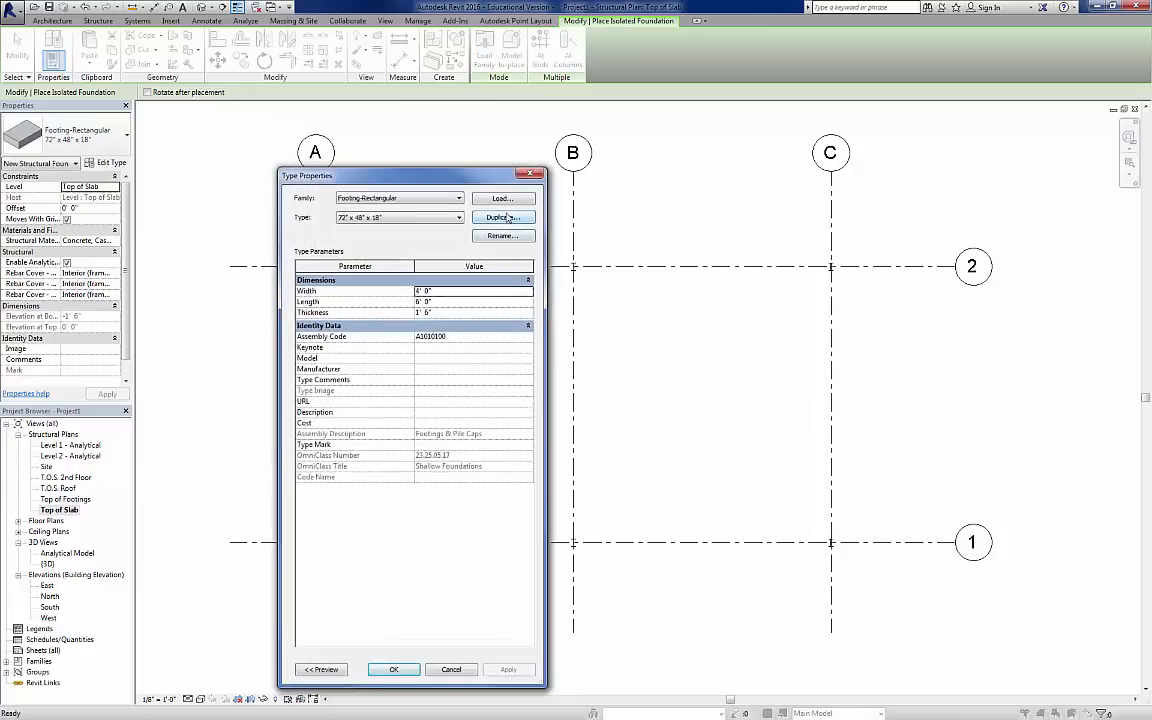
{"action": "left_click", "coordinate": [508, 217]}
{"action": "left_click", "coordinate": [371, 421]}
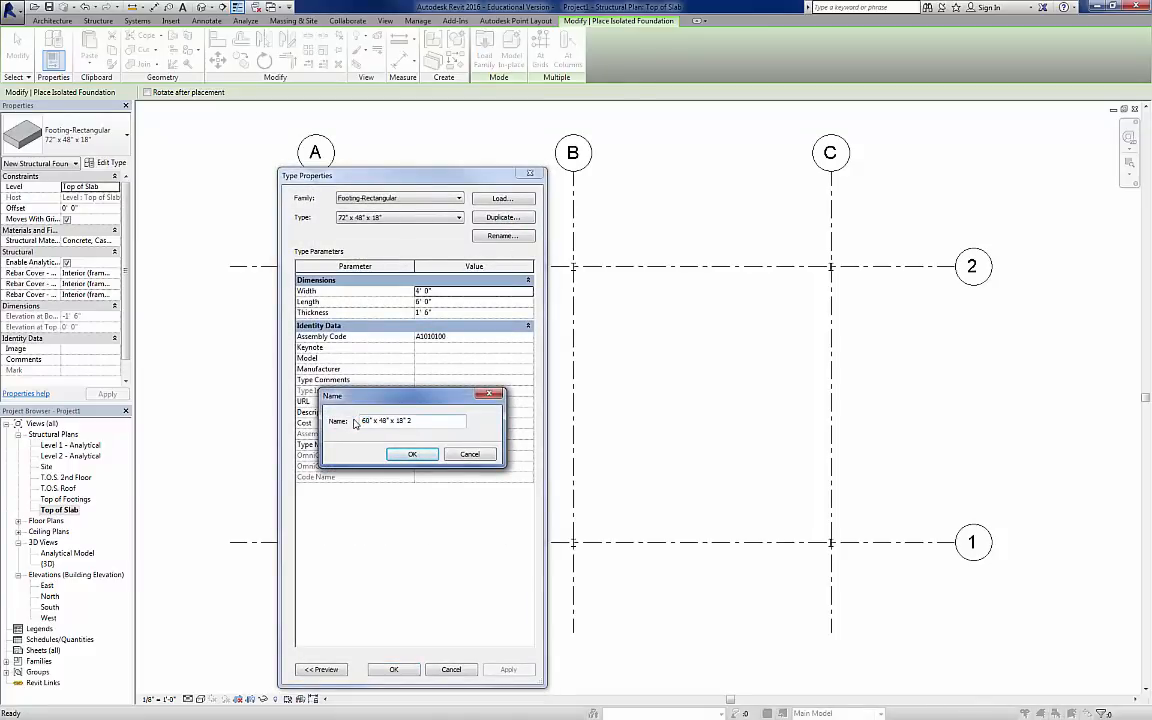
{"action": "type", "text": "60"}
{"action": "key", "text": "Delete"}
{"action": "left_click", "coordinate": [411, 454]}
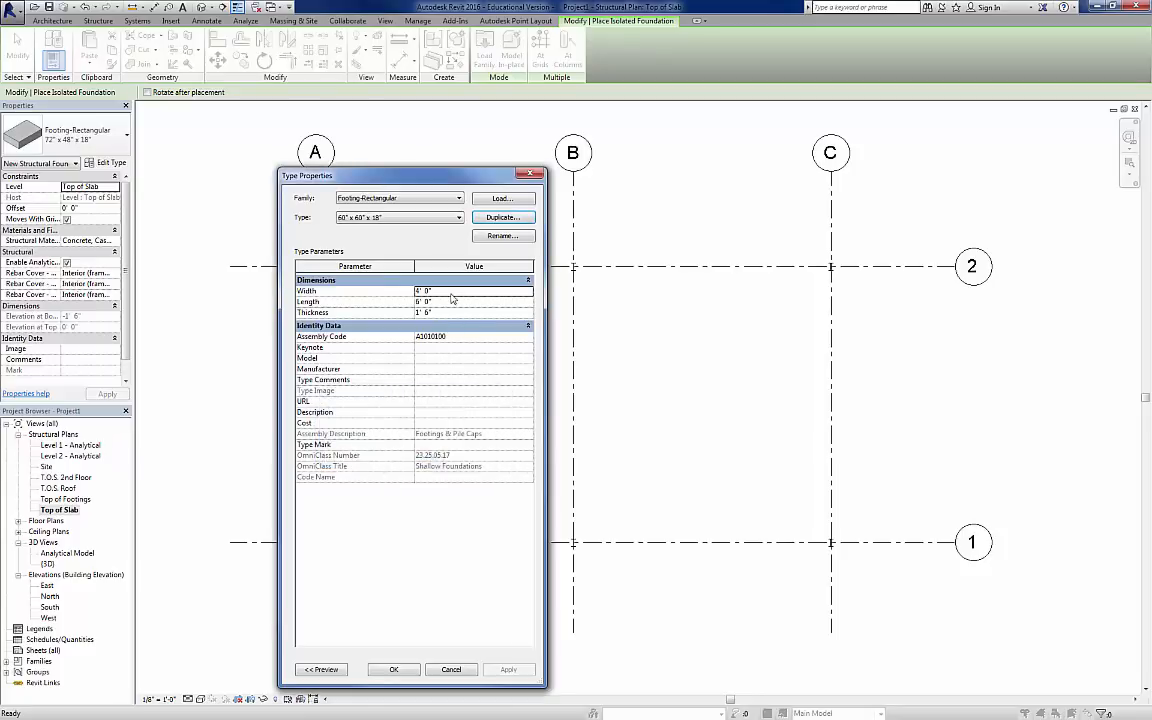
- Set both the width and length of the new footing type to 5' 0"
{"action": "left_click", "coordinate": [449, 291]}
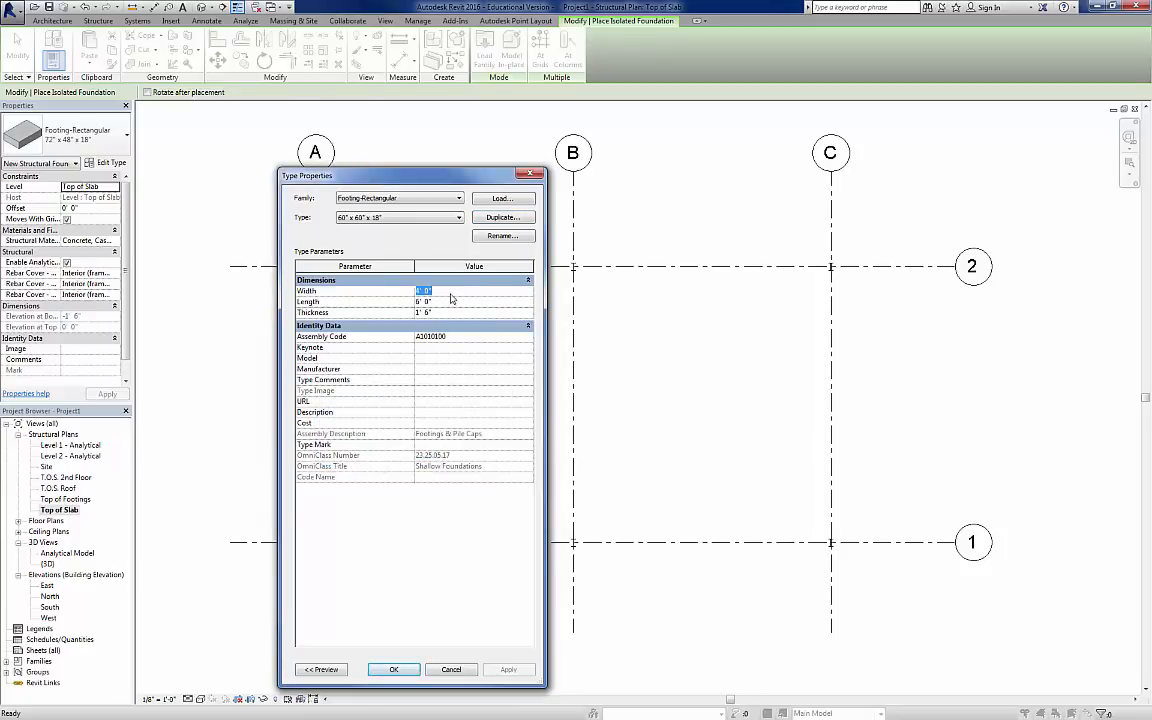
{"action": "key", "text": "Tab"}
{"action": "type", "text": "5"}
{"action": "key", "text": "Tab"}
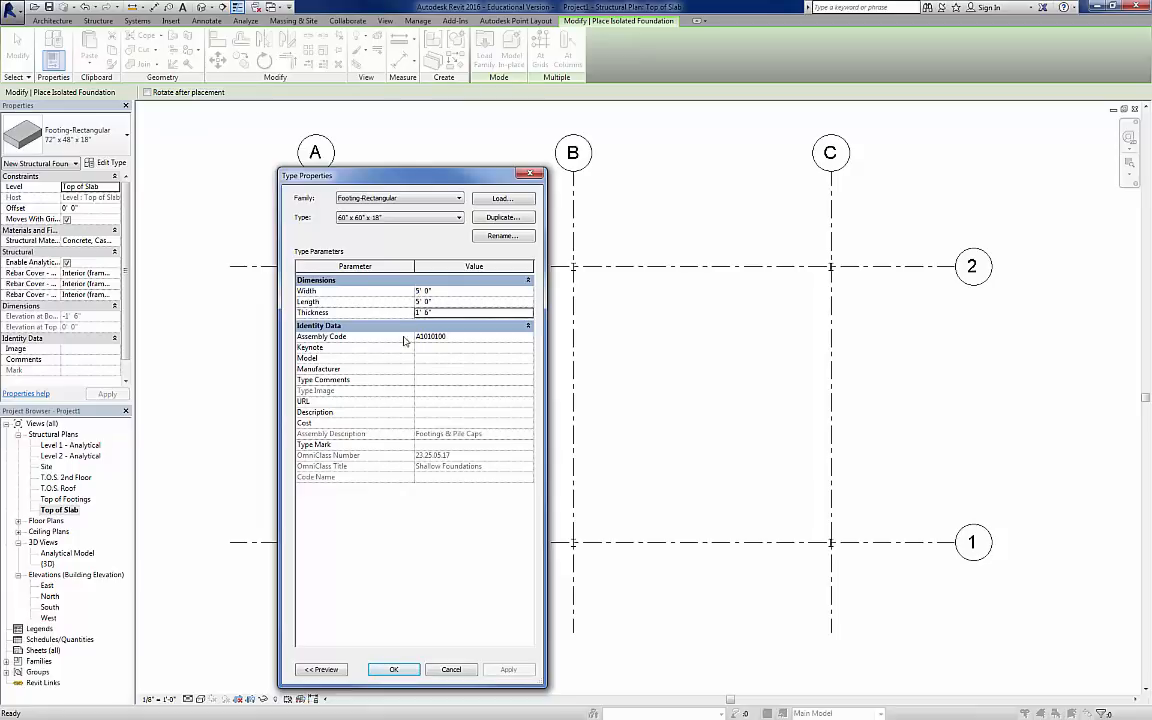
{"action": "left_click", "coordinate": [396, 670]}
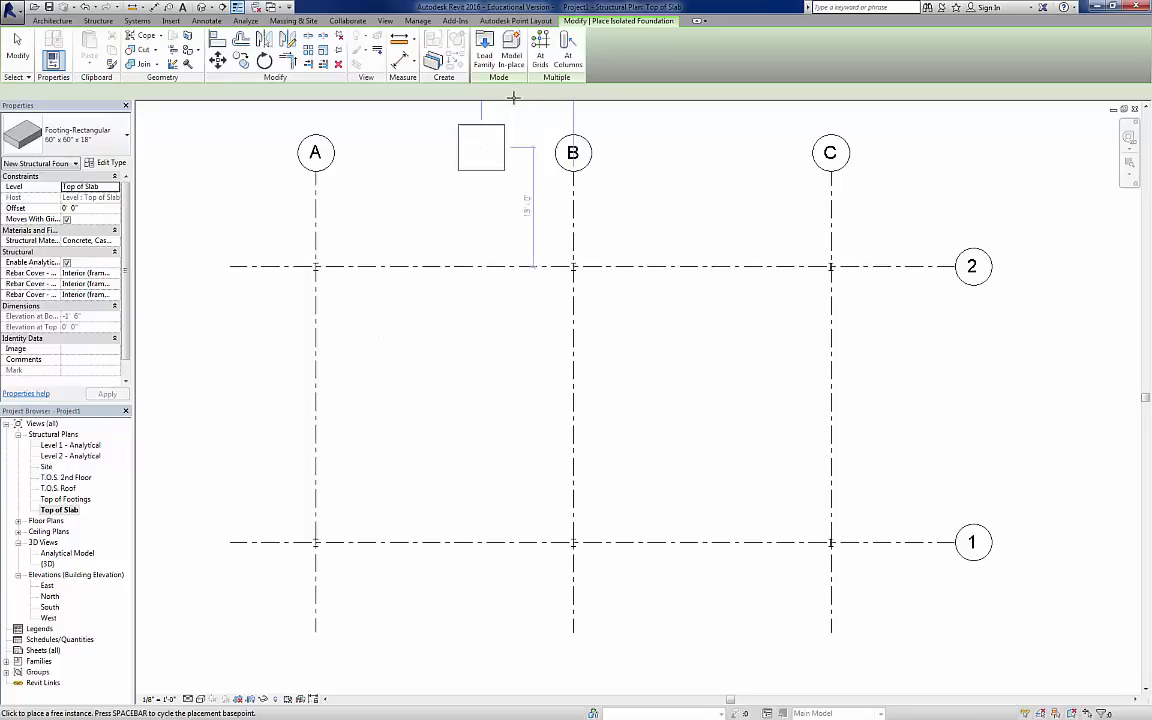
- Try to place 60" x 60" x 18" footings at grid intersections using a selection of grids A, B and C
{"action": "left_click", "coordinate": [540, 45]}
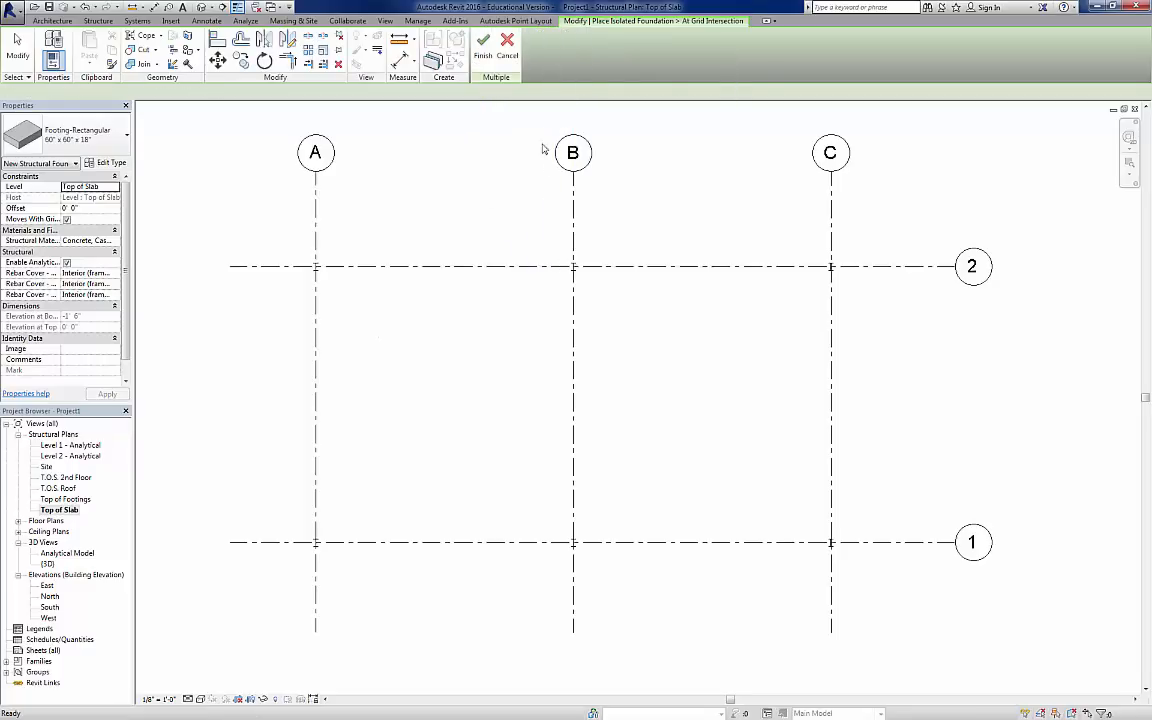
{"action": "left_click_drag", "start_coordinate": [887, 200], "coordinate": [260, 226]}
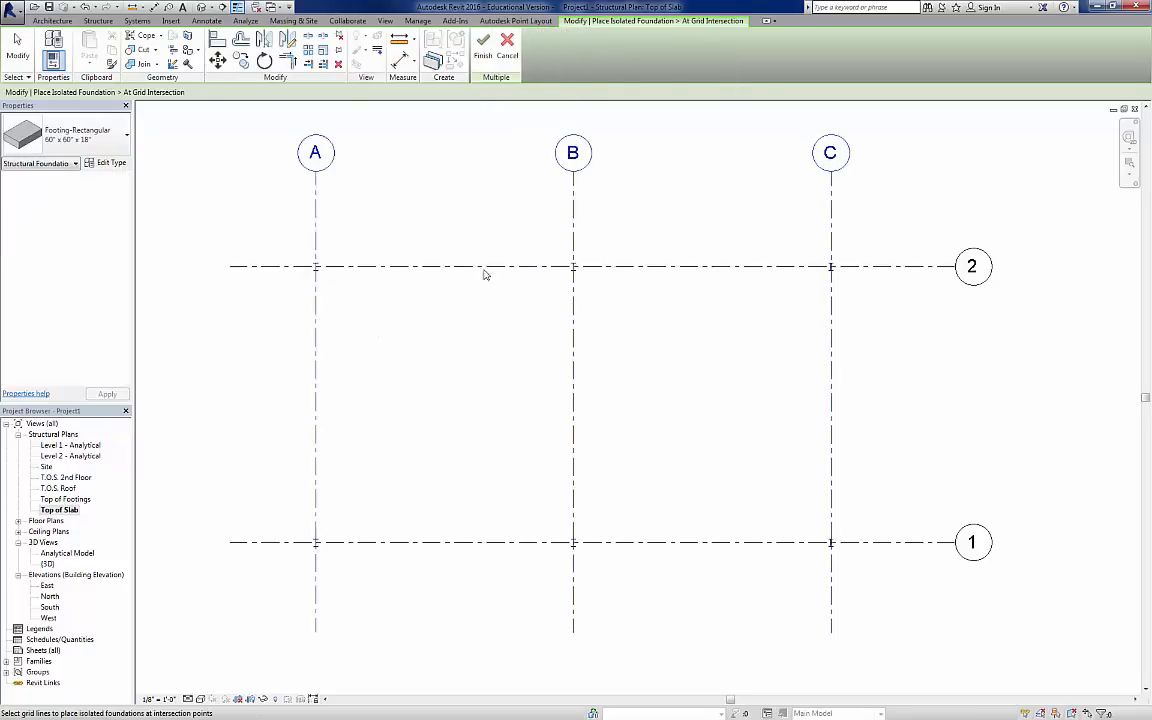
{"action": "left_click_drag", "start_coordinate": [496, 226], "coordinate": [396, 603]}
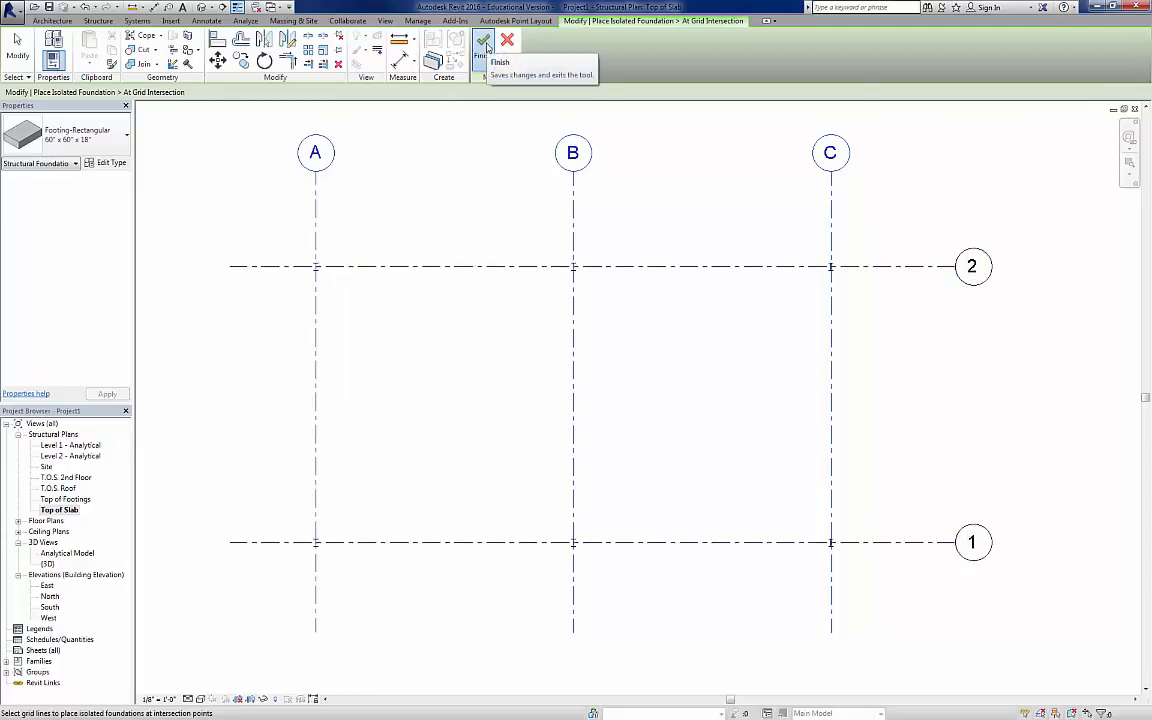
{"action": "left_click", "coordinate": [484, 44]}
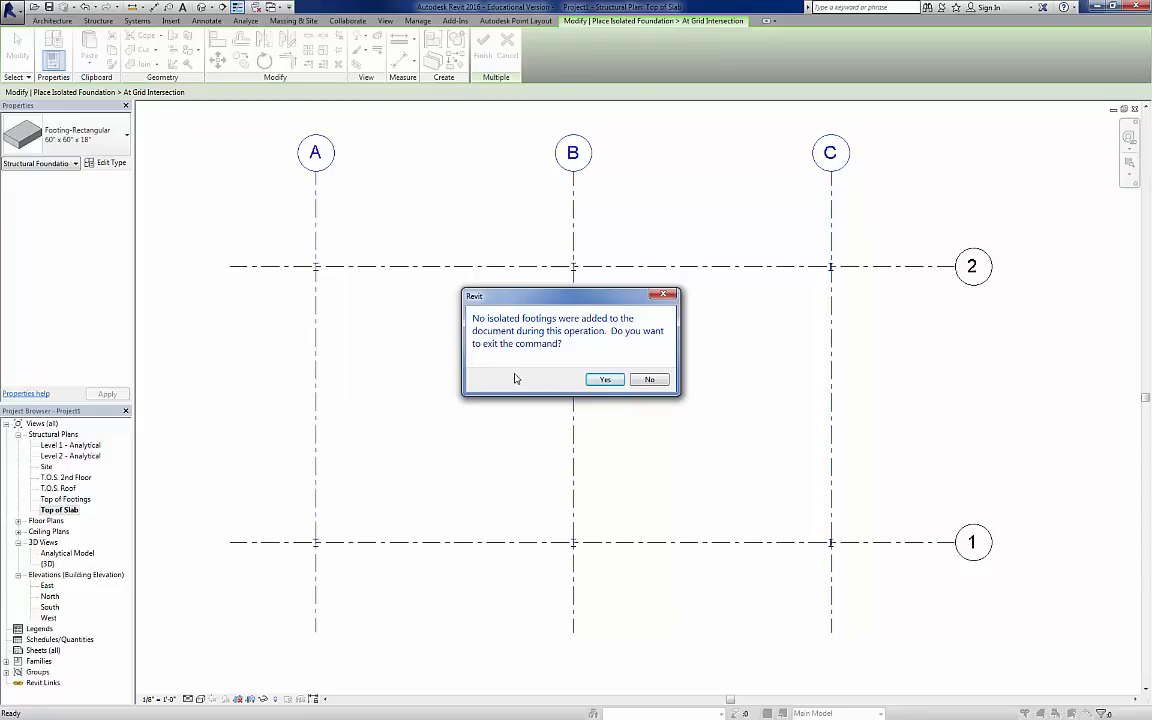
{"action": "left_click", "coordinate": [618, 381]}
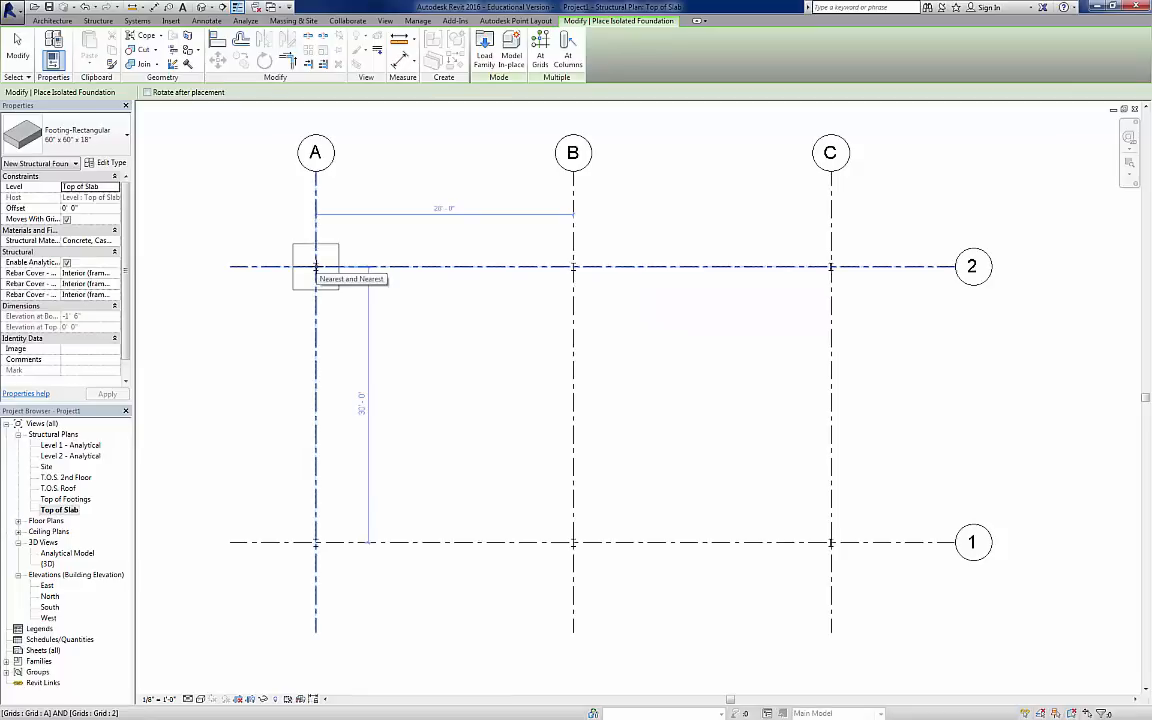
- Place a 60" x 60" x 18" rectangular footing at each intersection of grids A, B and C with grids 1 and 2
{"action": "left_click", "coordinate": [315, 267]}
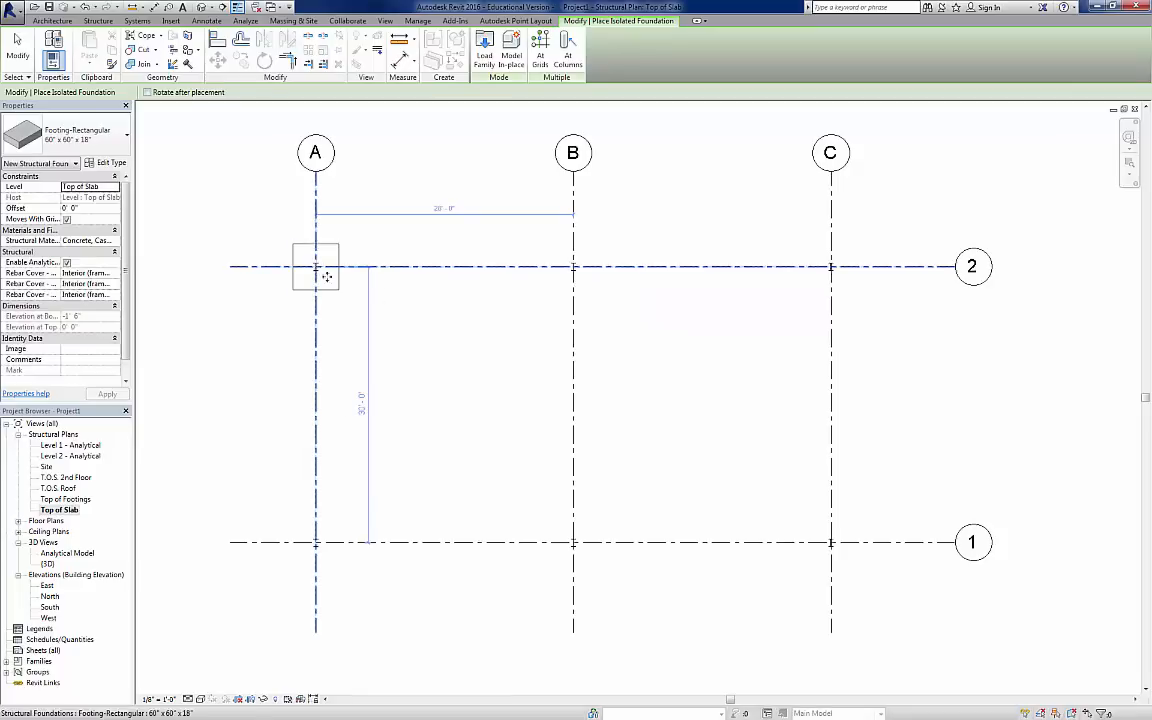
{"action": "left_click", "coordinate": [572, 267]}
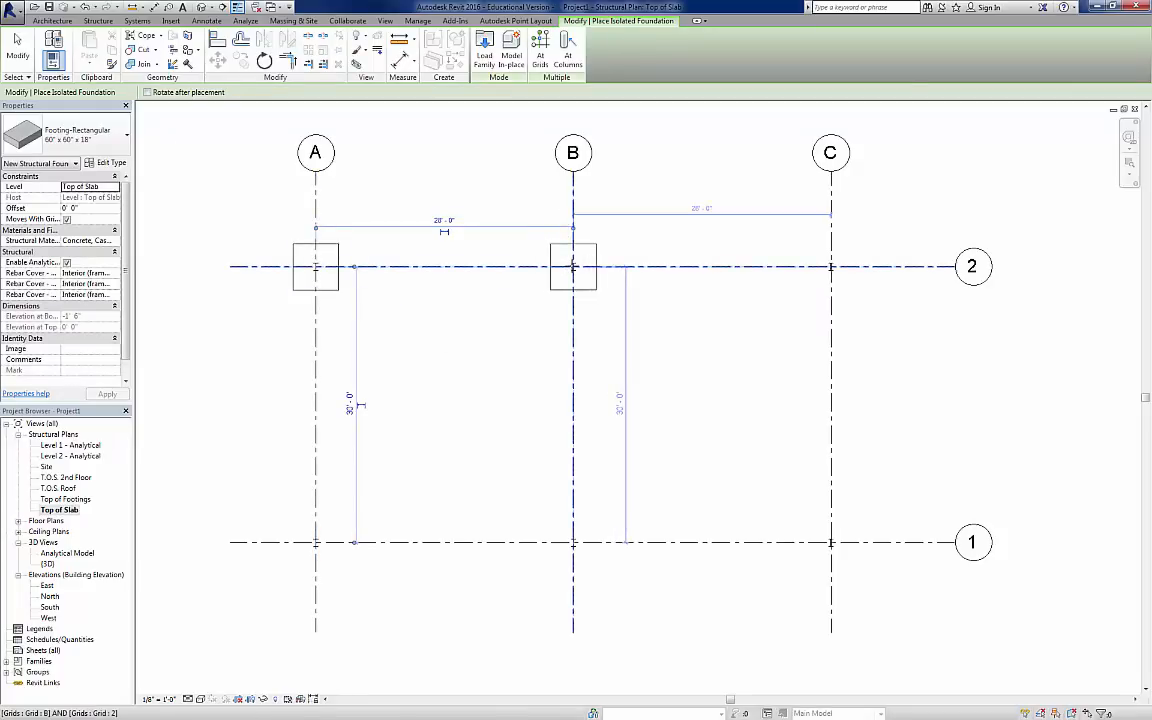
{"action": "left_click", "coordinate": [830, 267]}
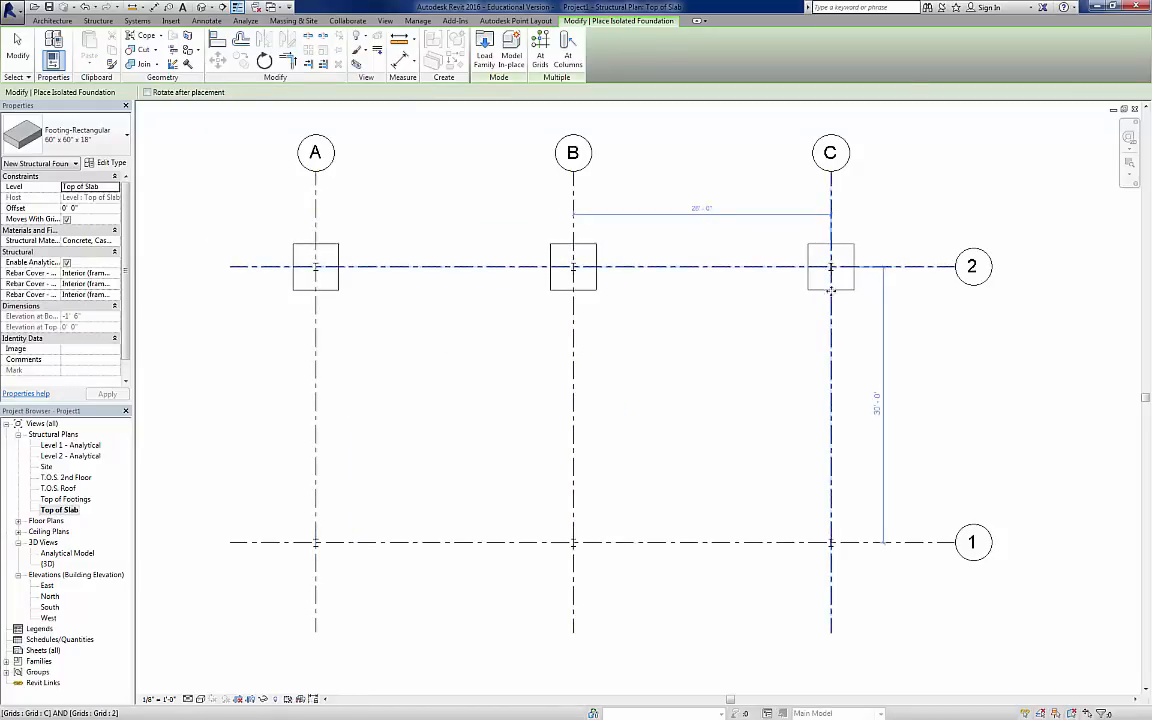
{"action": "left_click", "coordinate": [830, 543]}
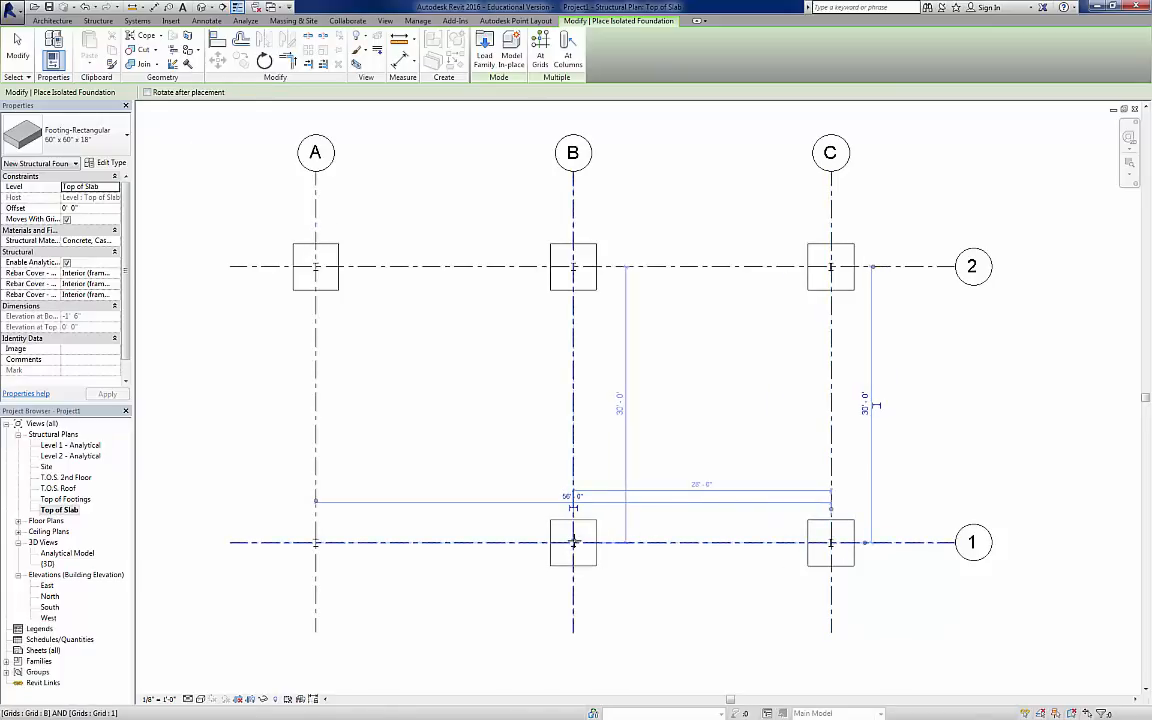
{"action": "left_click", "coordinate": [573, 543]}
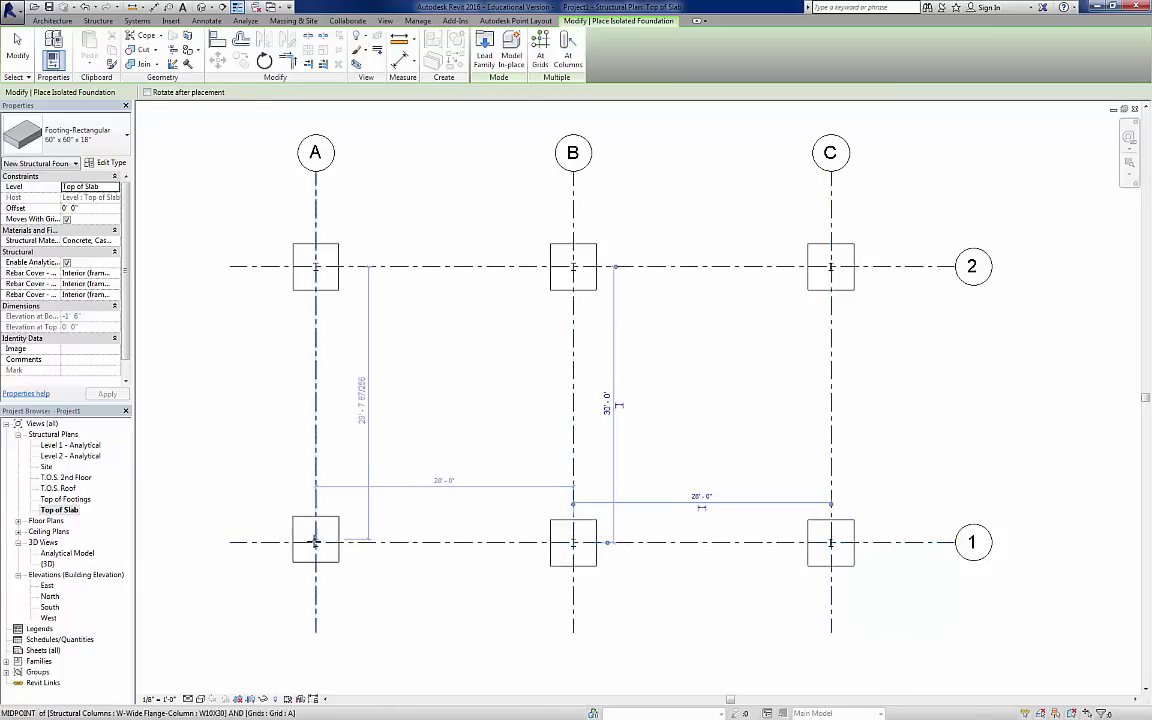
{"action": "left_click", "coordinate": [315, 543]}
{"action": "key", "text": "Escape"}
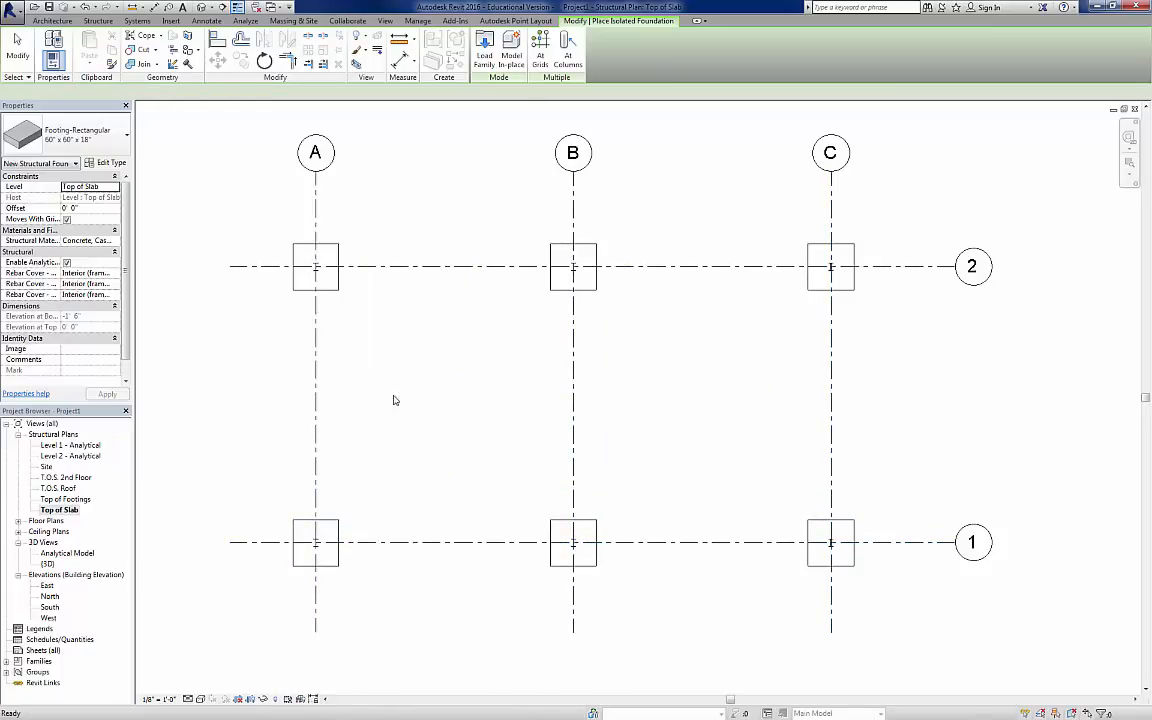
{"action": "key", "text": "Escape"}
- Select all instances of the 60" x 60" x 18" footing in the entire project and set their level to Top of Footings
{"action": "left_click", "coordinate": [303, 285]}
{"action": "right_click", "coordinate": [301, 289]}
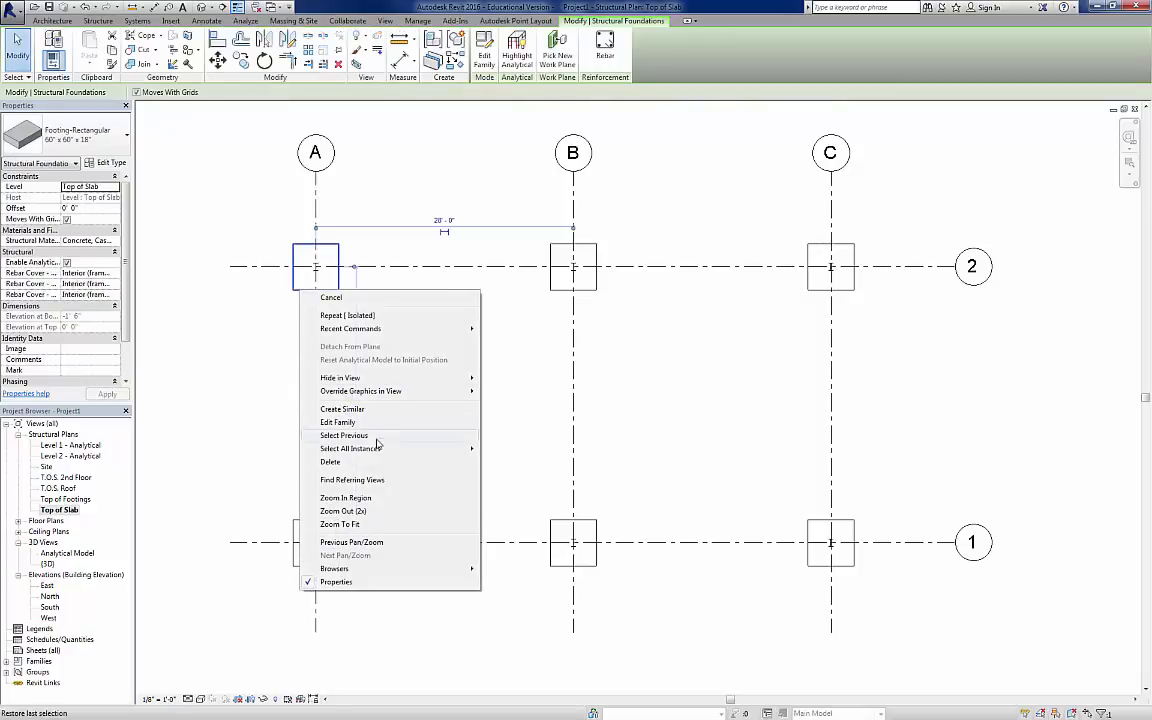
{"action": "mouse_move", "coordinate": [373, 453]}
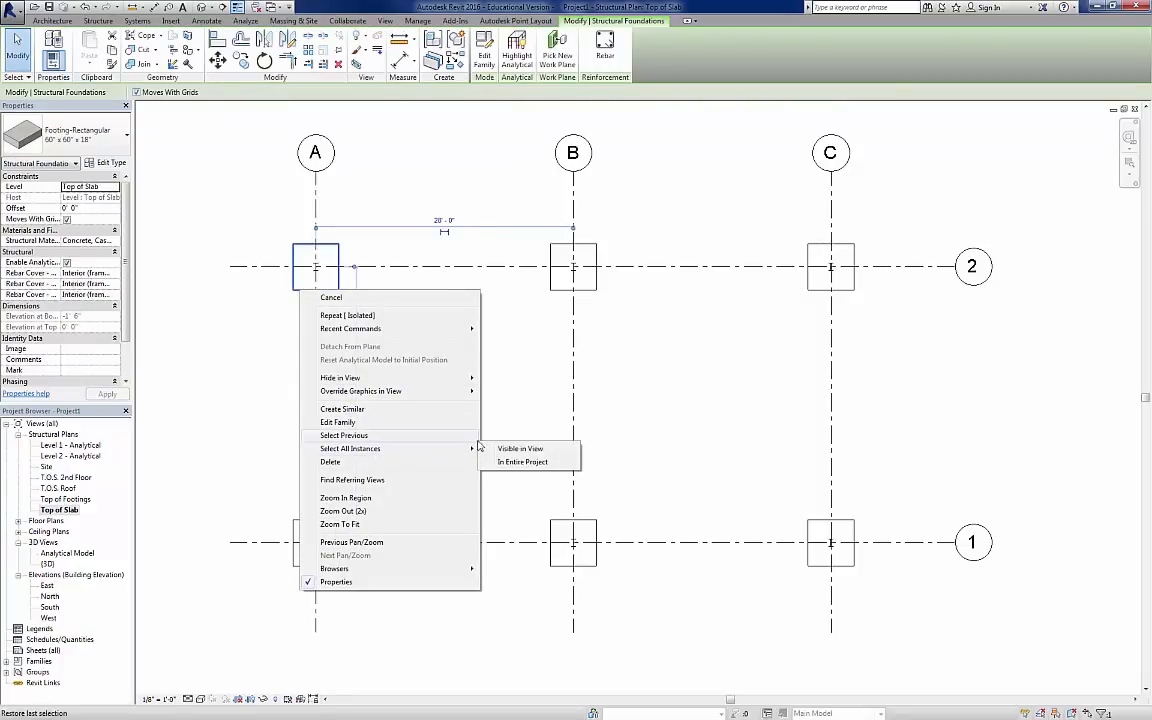
{"action": "left_click", "coordinate": [562, 461]}
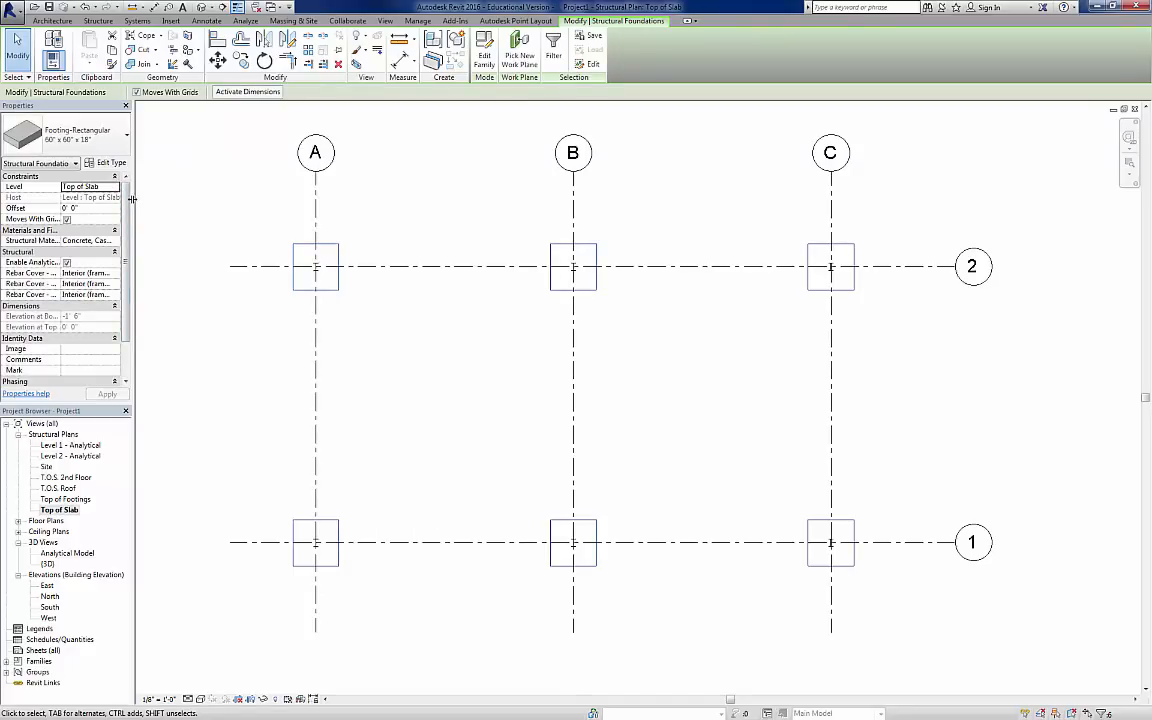
{"action": "left_click_drag", "start_coordinate": [135, 202], "coordinate": [210, 202]}
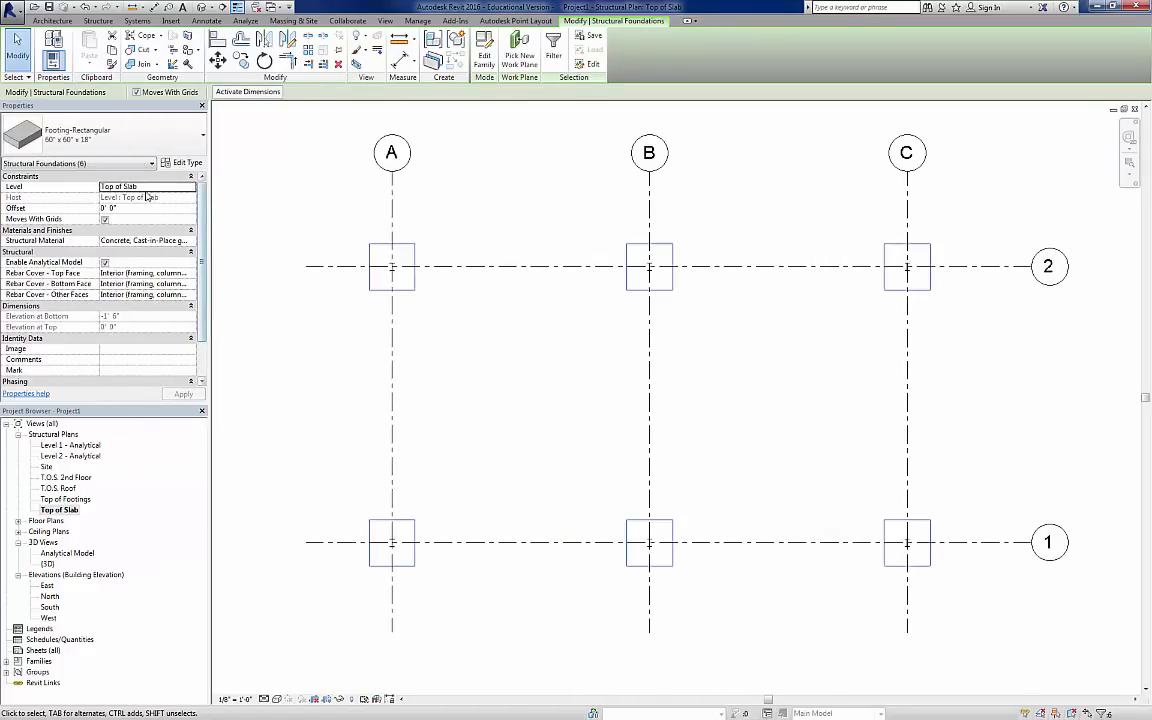
{"action": "left_click", "coordinate": [191, 189]}
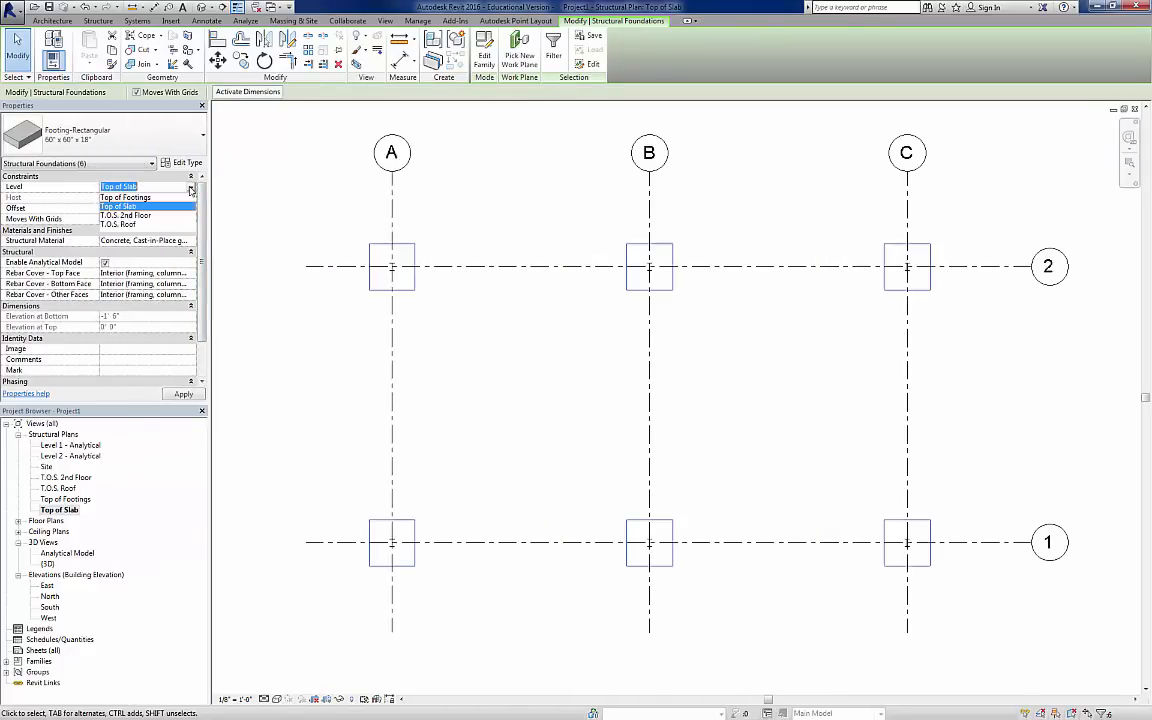
{"action": "left_click", "coordinate": [176, 198]}
{"action": "left_click", "coordinate": [182, 394]}
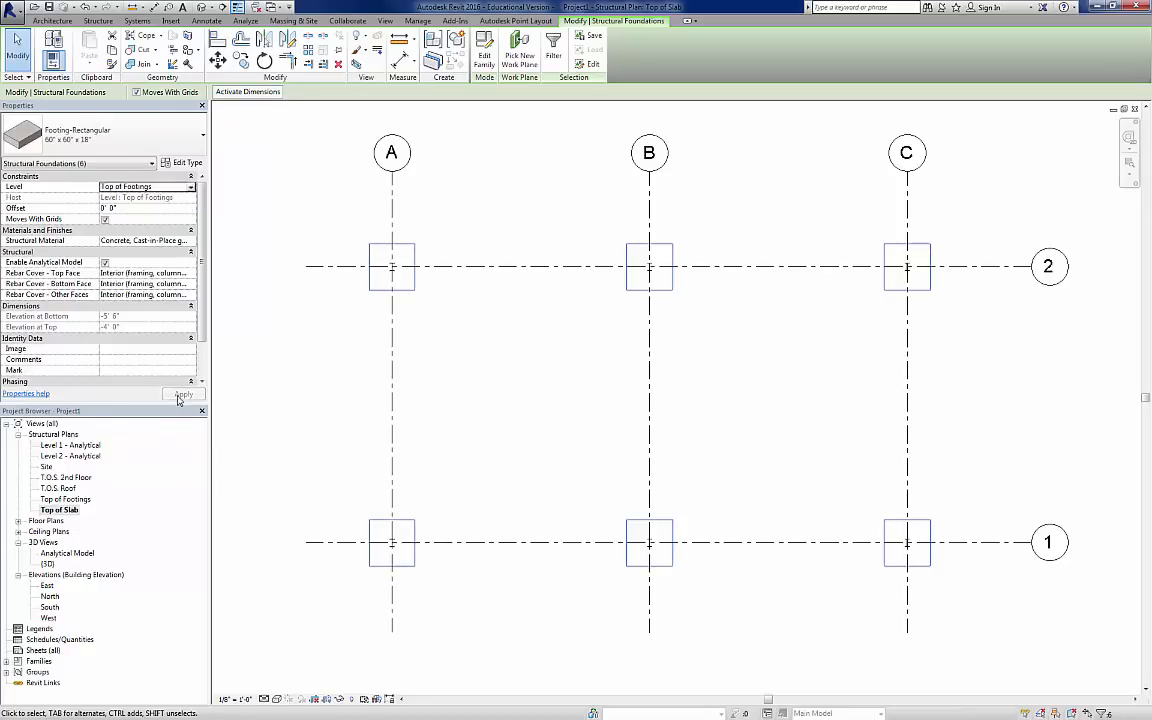
{"action": "left_click", "coordinate": [297, 313]}
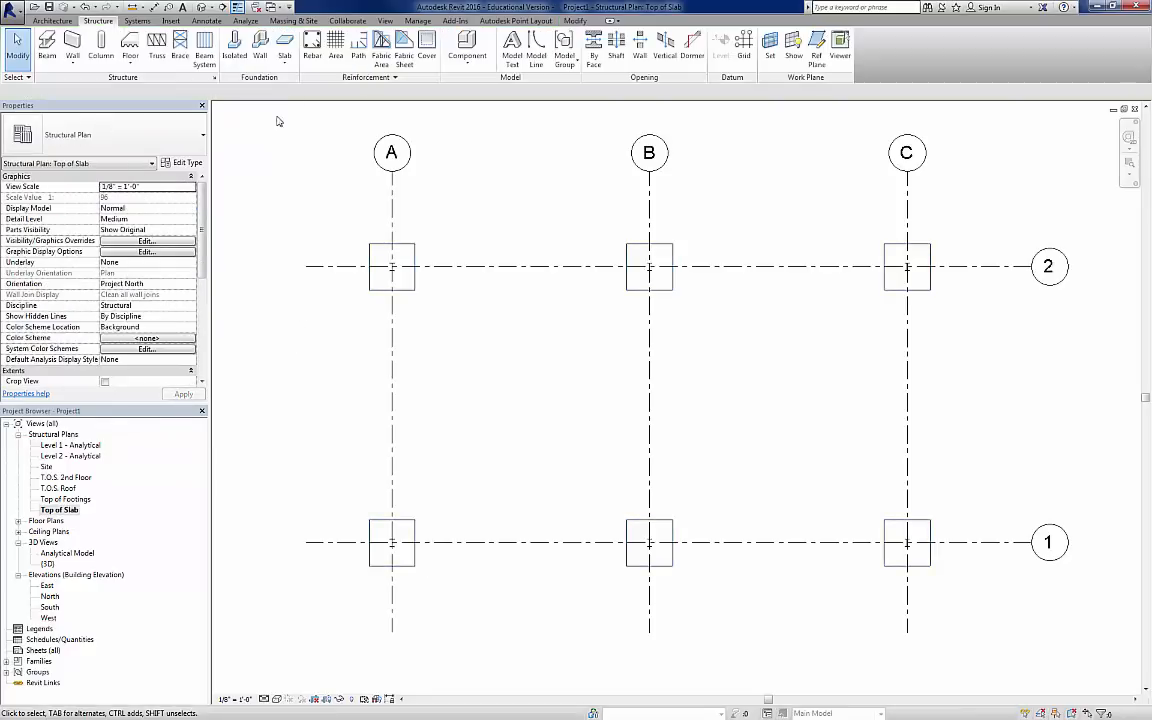
- Check the footings beneath the steel columns in the 3D view and return to the Top of Slab plan
{"action": "left_click", "coordinate": [201, 7]}
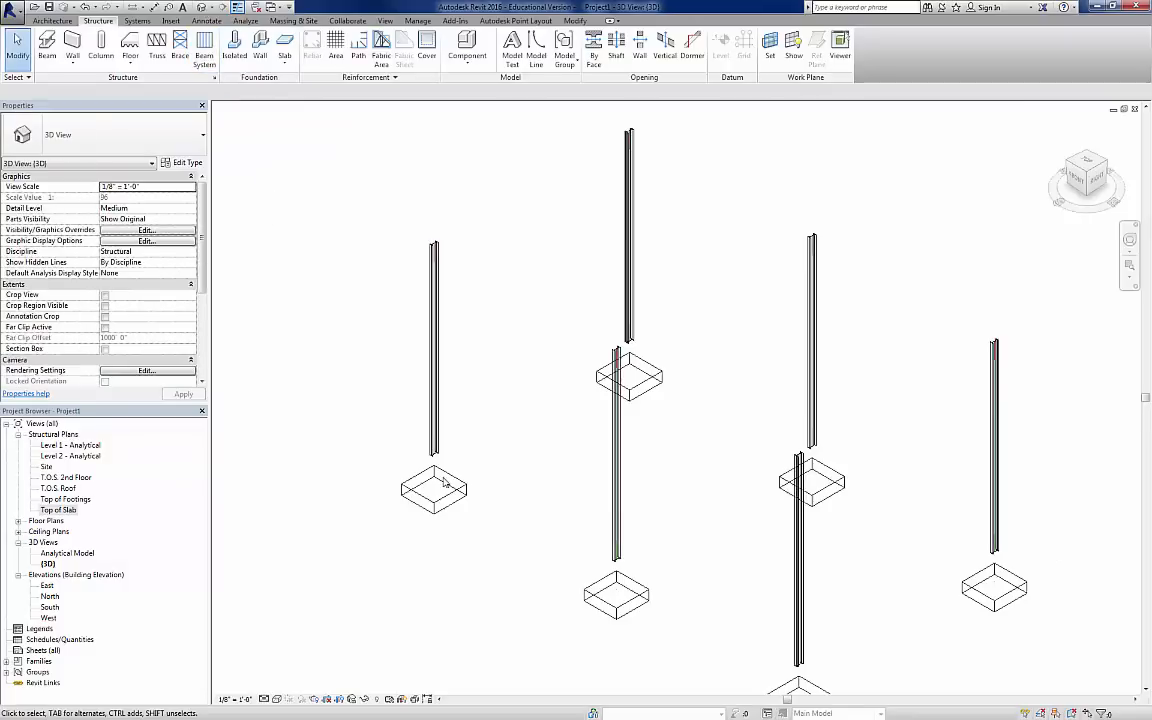
{"action": "left_click", "coordinate": [435, 445]}
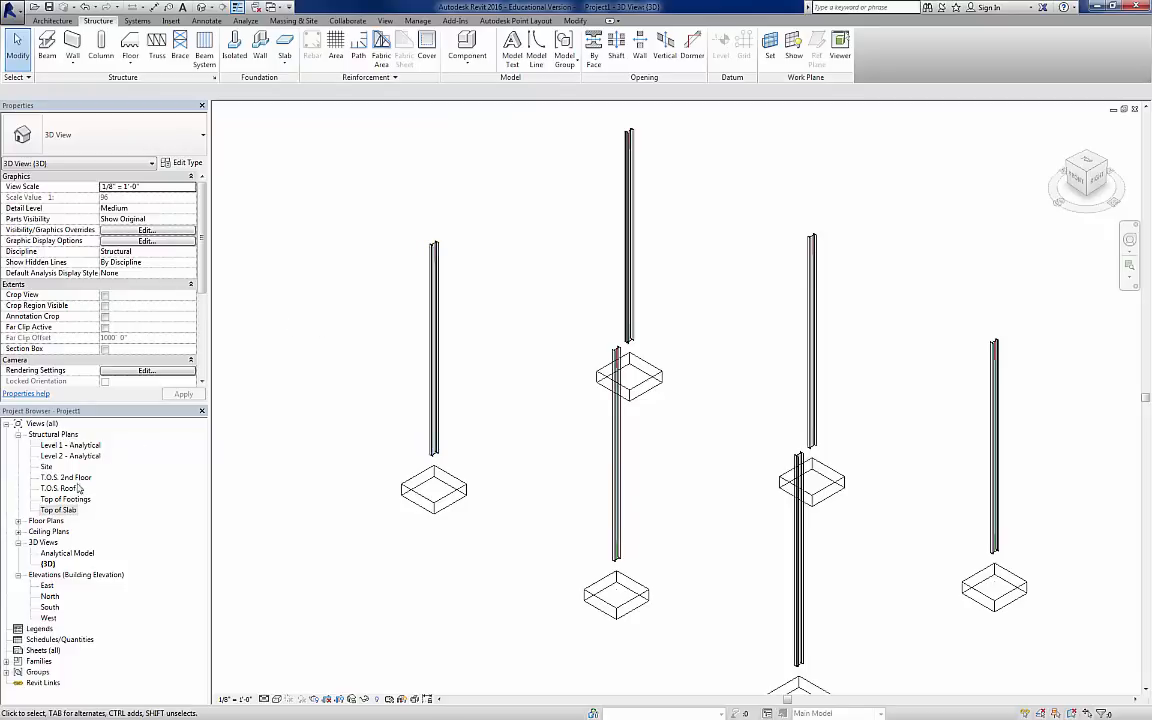
{"action": "double_click", "coordinate": [58, 510]}
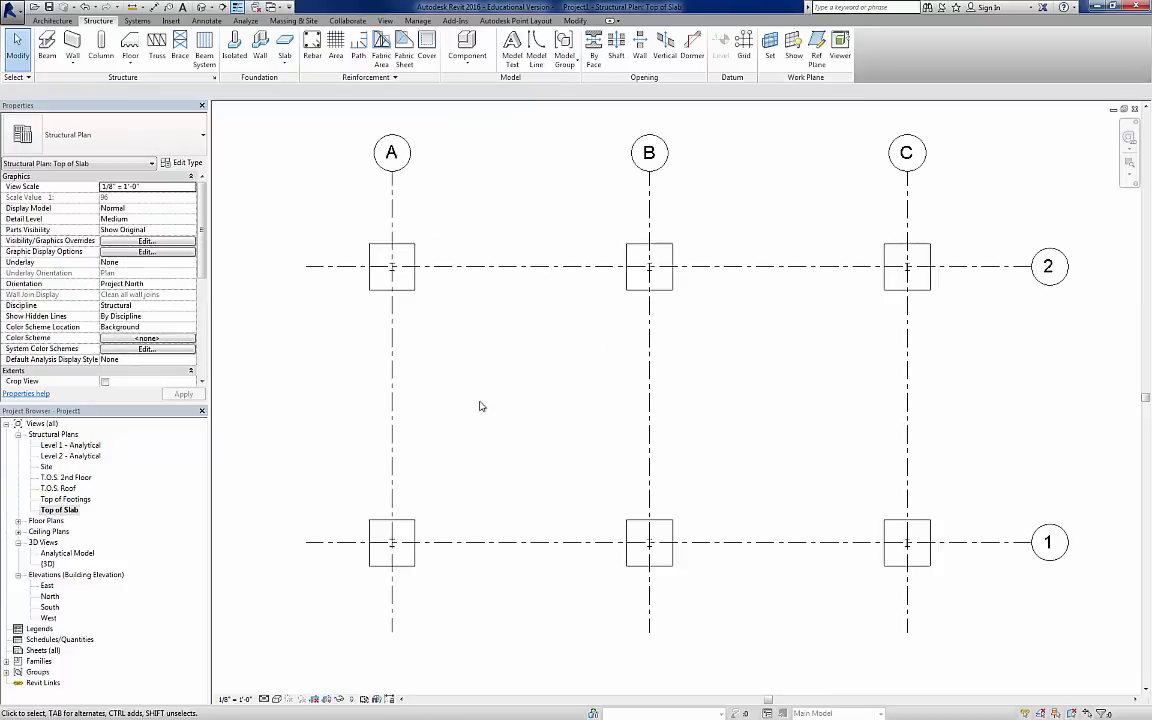
- Start a structural column and duplicate the Concrete-Rectangular-Column 18 x 24 type as 18 x 18
{"action": "left_click", "coordinate": [100, 45]}
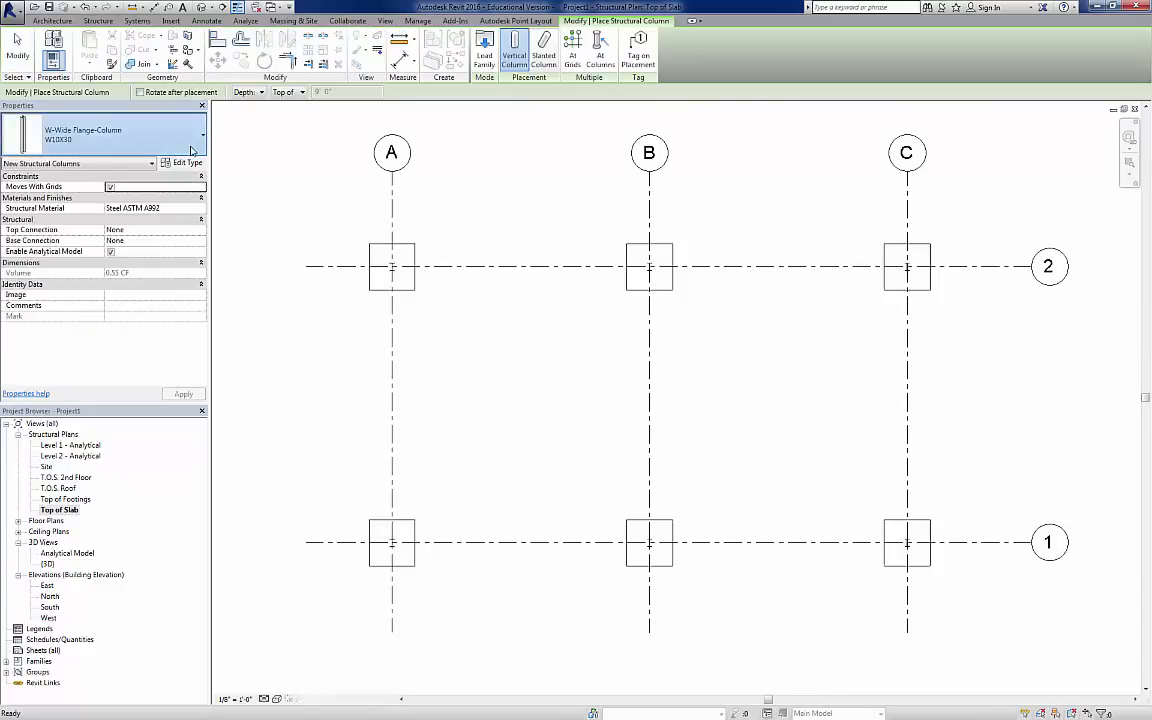
{"action": "left_click", "coordinate": [140, 140]}
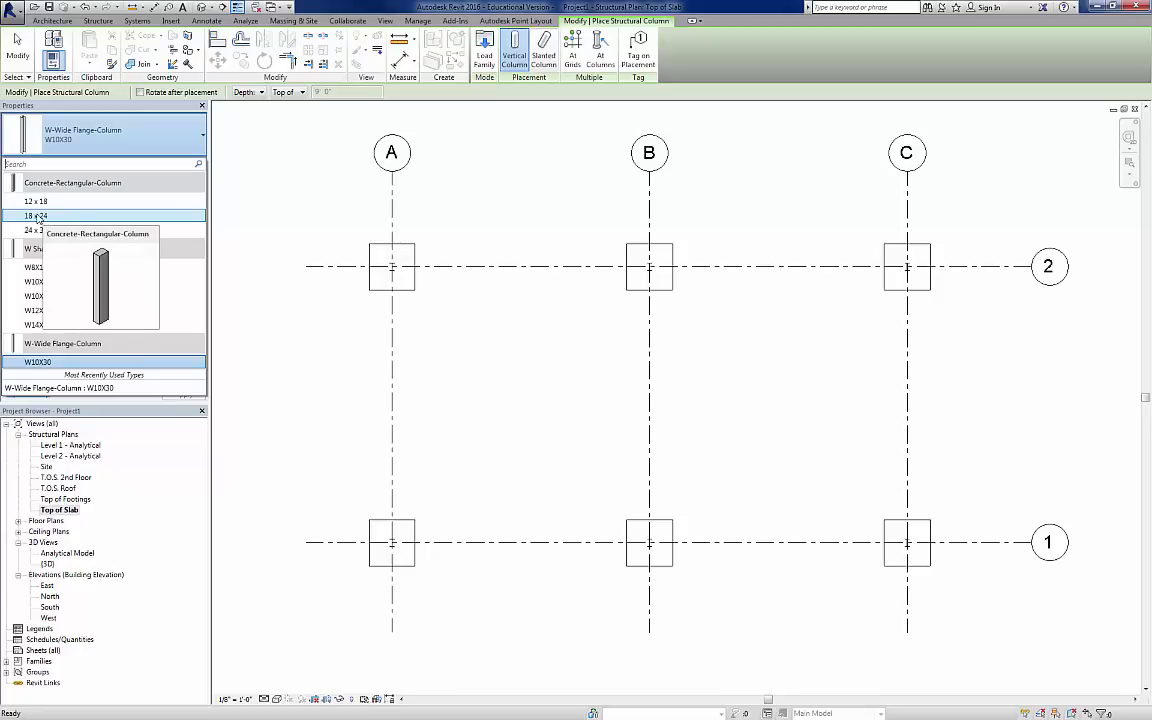
{"action": "left_click", "coordinate": [37, 216]}
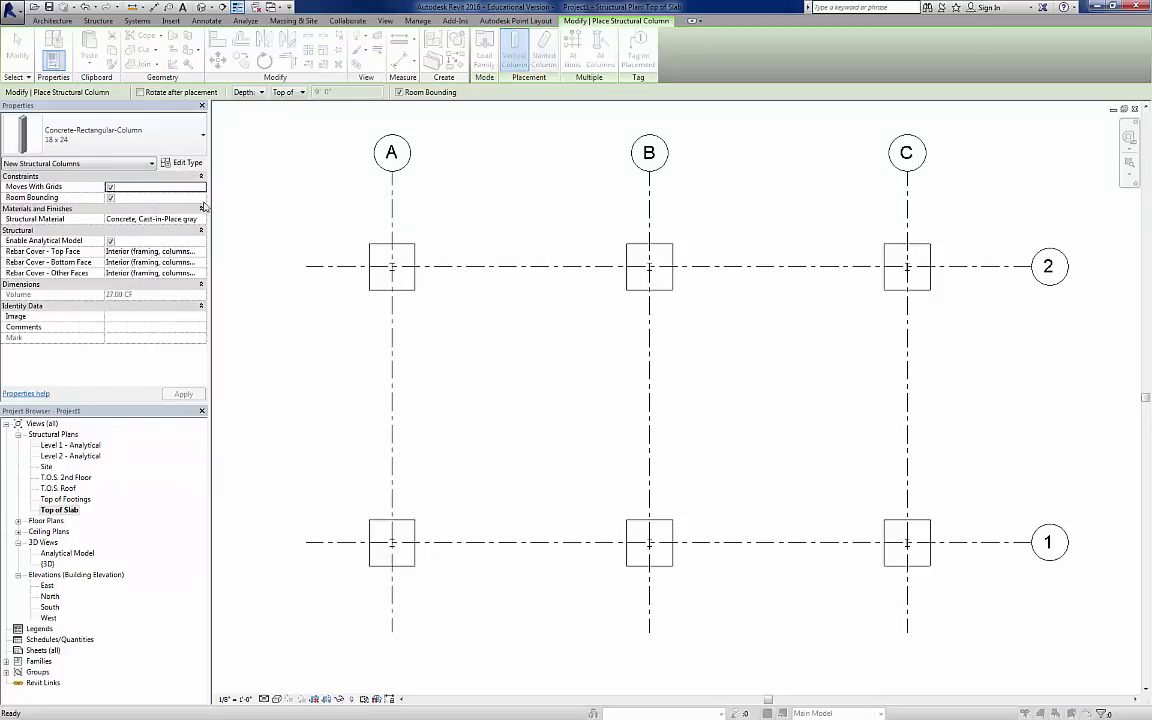
{"action": "left_click", "coordinate": [182, 162]}
{"action": "left_click", "coordinate": [502, 217]}
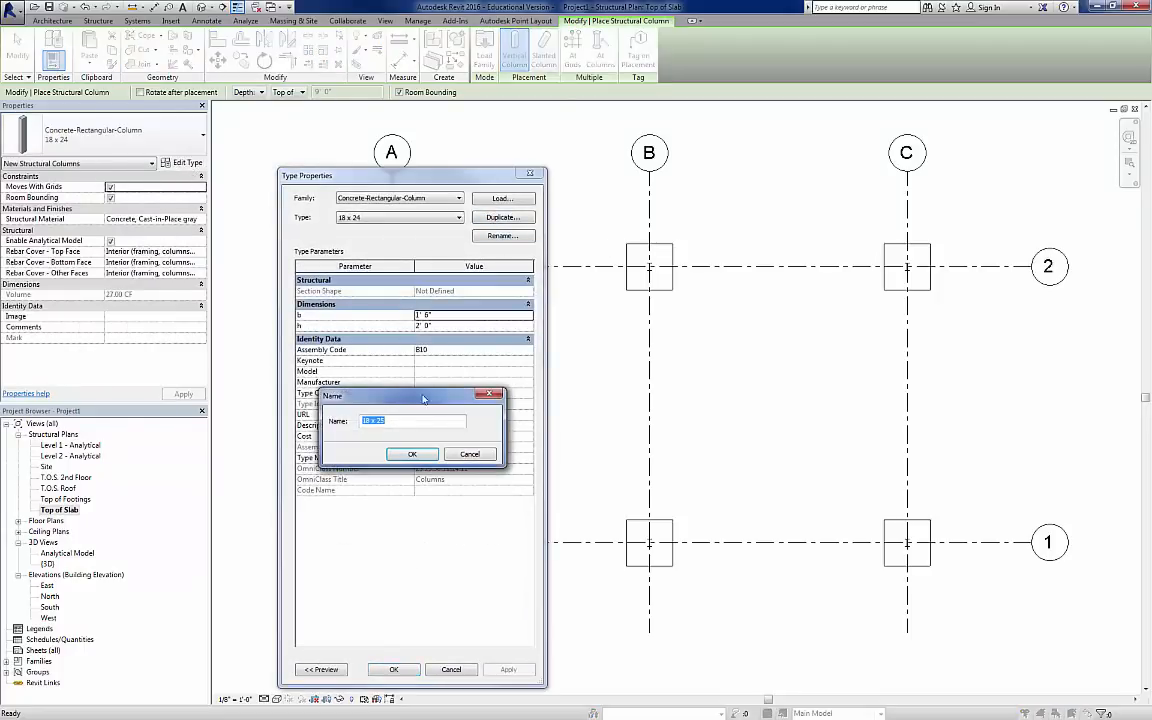
{"action": "double_click", "coordinate": [380, 421]}
{"action": "key", "text": "Escape"}
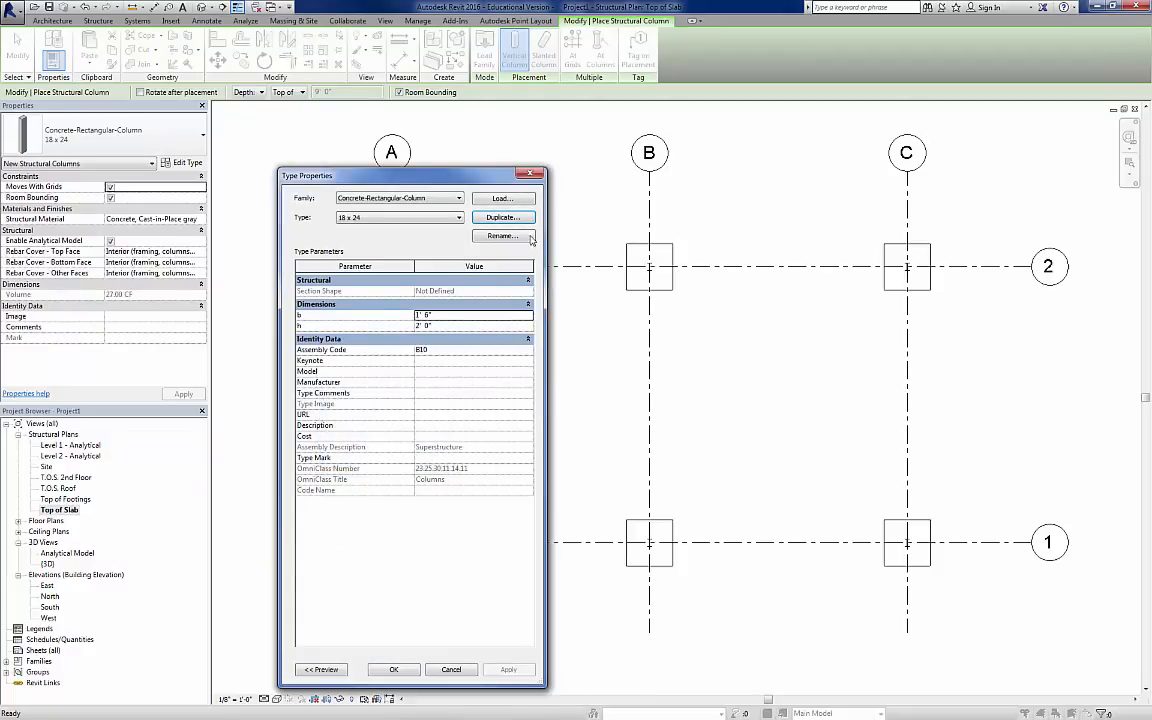
{"action": "left_click", "coordinate": [480, 217]}
{"action": "left_click", "coordinate": [379, 421]}
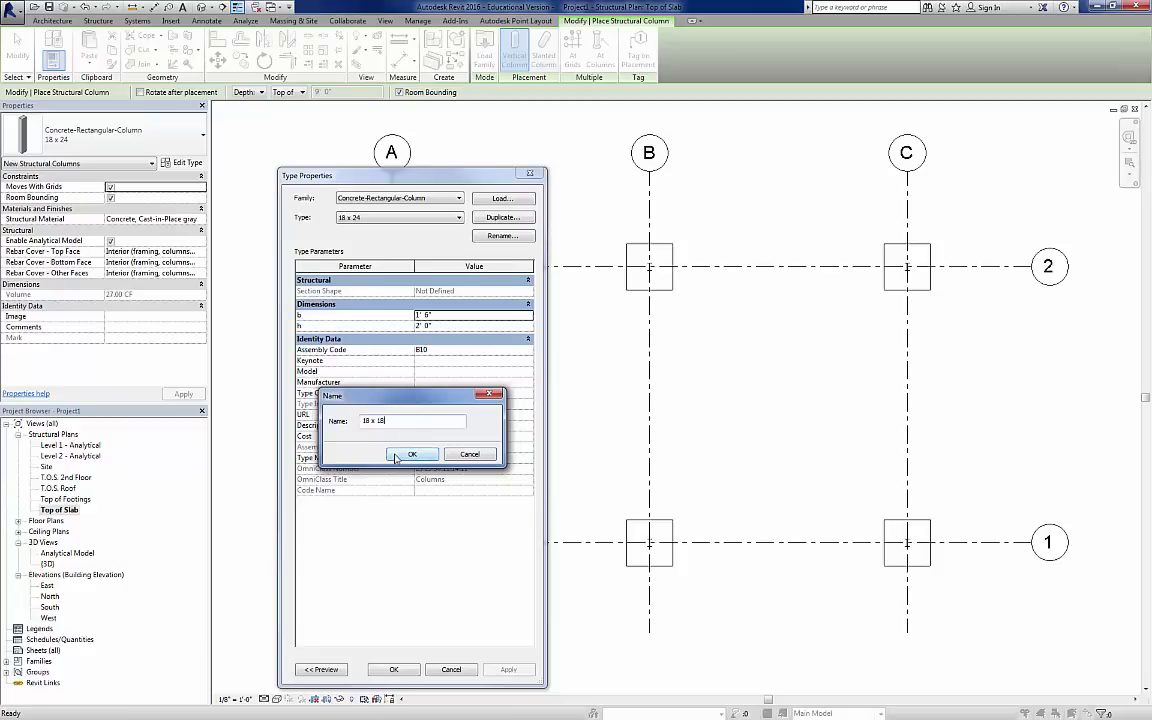
{"action": "left_click", "coordinate": [409, 455]}
- Set the h dimension of the 18 x 18 column type to 1' 6", matching b, and accept the type properties
{"action": "left_click", "coordinate": [441, 325]}
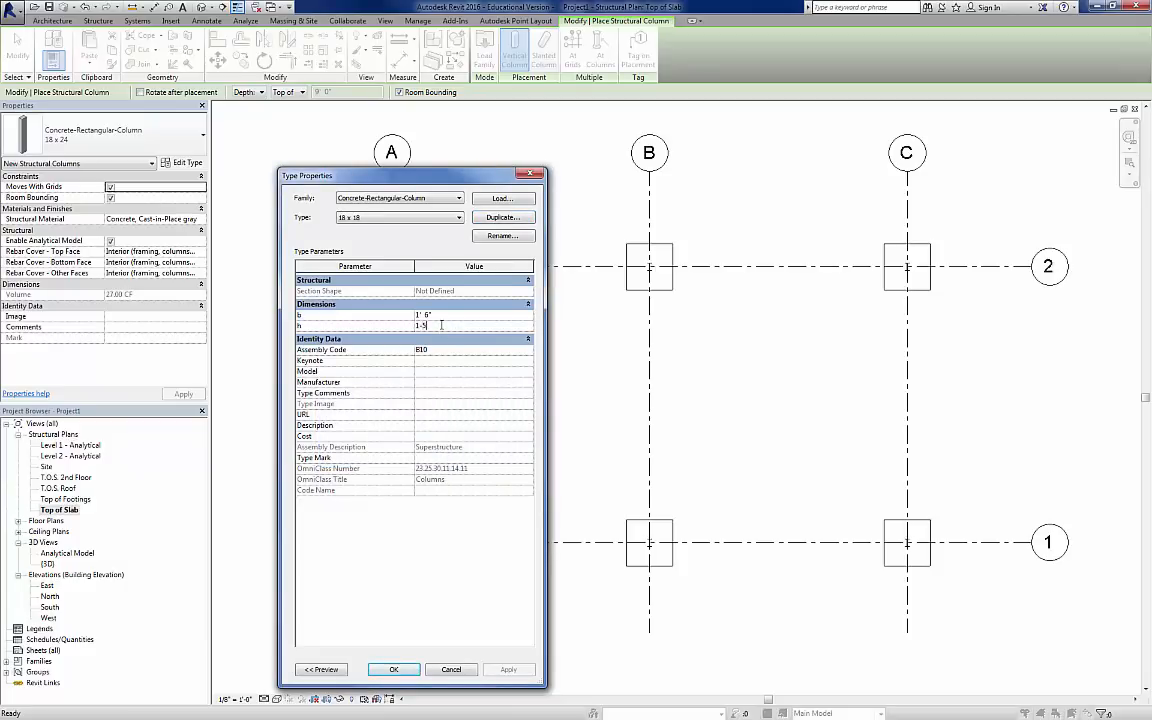
{"action": "type", "text": "1-5'"}
{"action": "key", "text": "Return"}
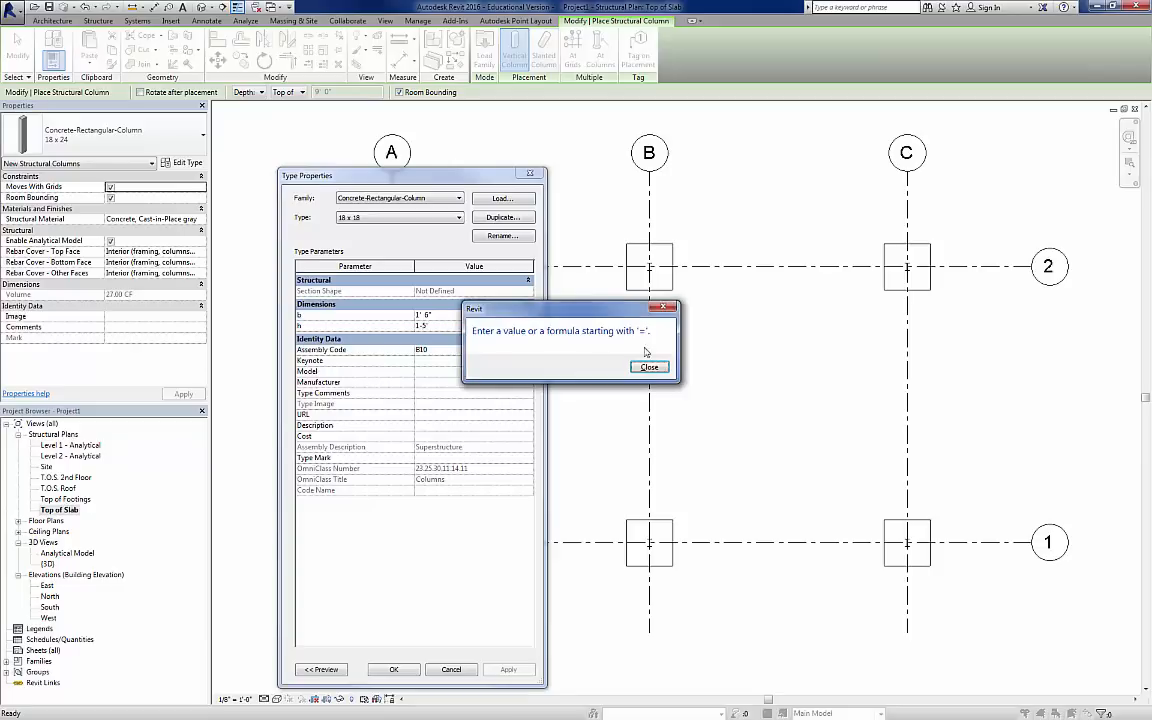
{"action": "left_click", "coordinate": [655, 369]}
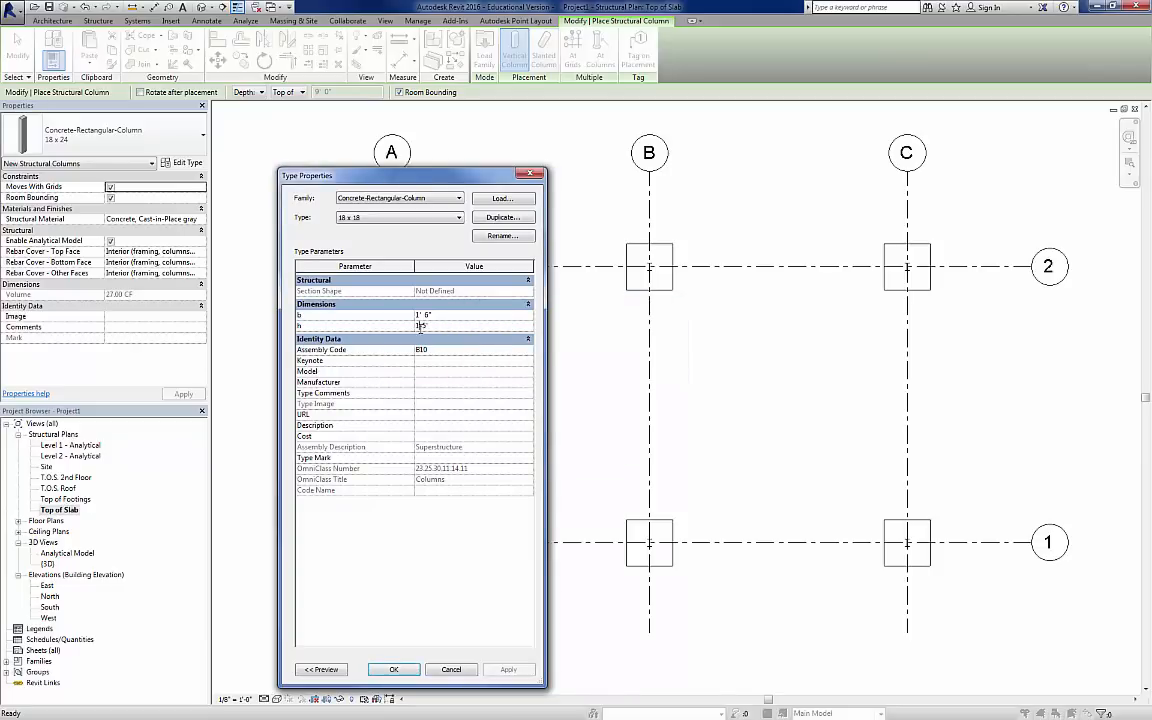
{"action": "left_click_drag", "start_coordinate": [420, 326], "coordinate": [442, 337]}
{"action": "key", "text": "Return"}
{"action": "left_click", "coordinate": [395, 670]}
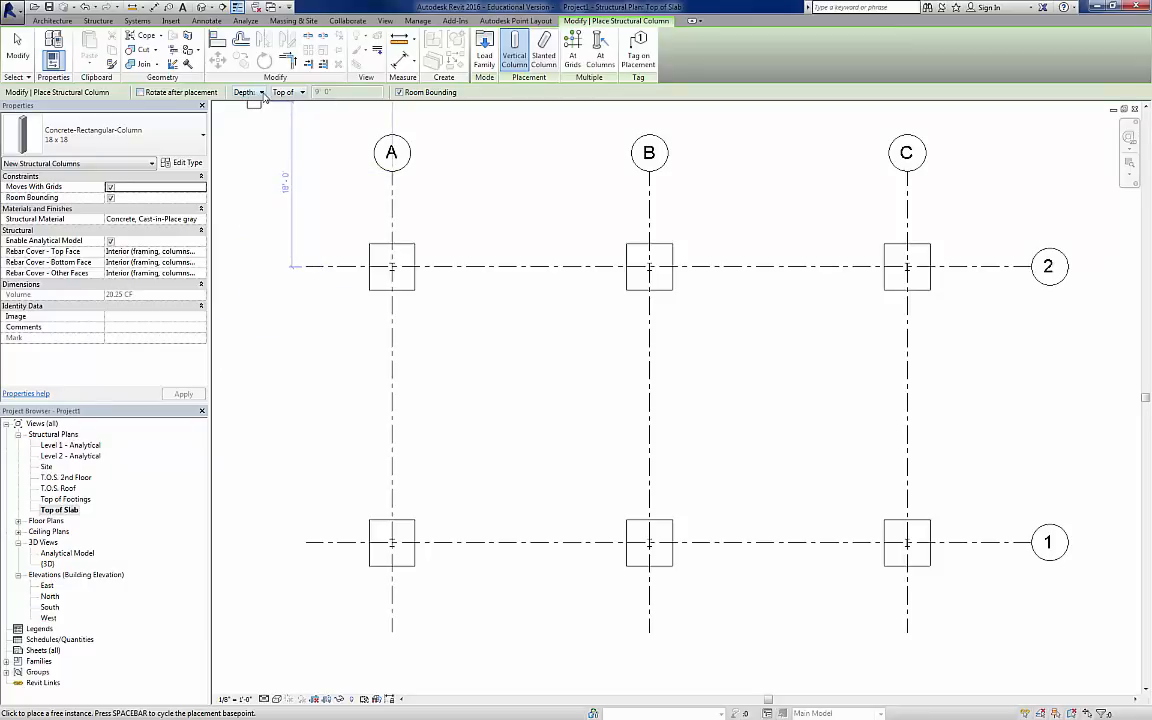
- Try to set the depth constraint for the concrete columns to Top of Slab
{"action": "left_click", "coordinate": [262, 92]}
{"action": "left_click", "coordinate": [263, 95]}
{"action": "left_click", "coordinate": [303, 92]}
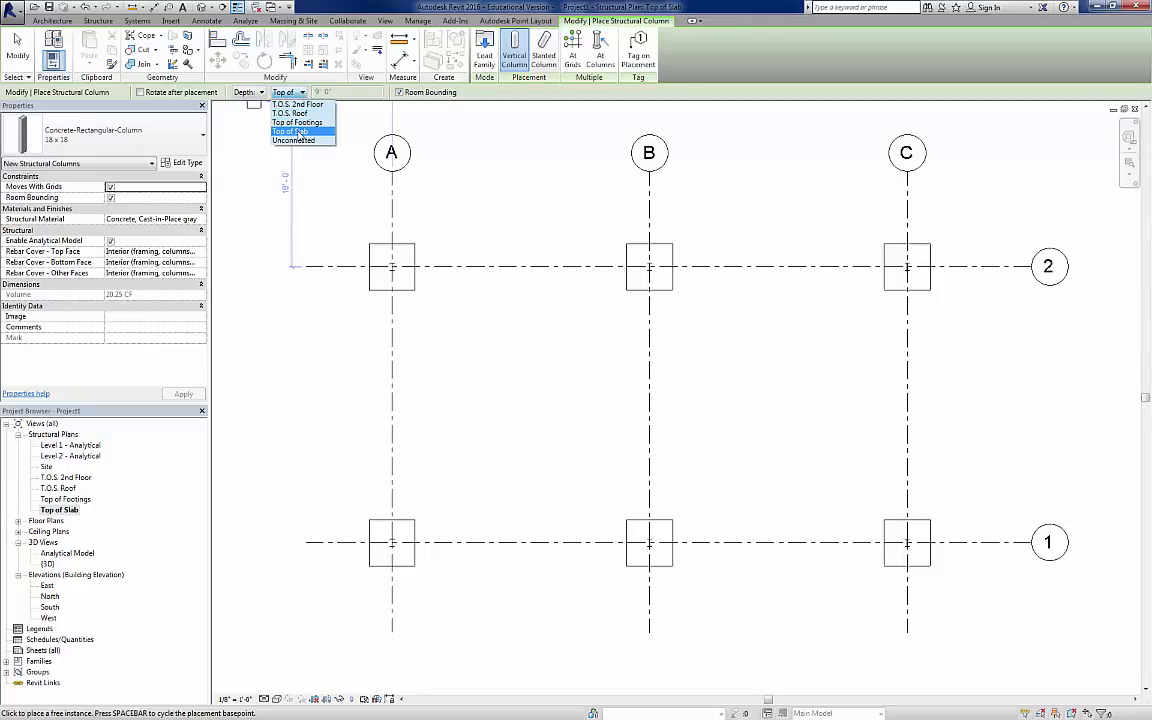
{"action": "left_click", "coordinate": [300, 133]}
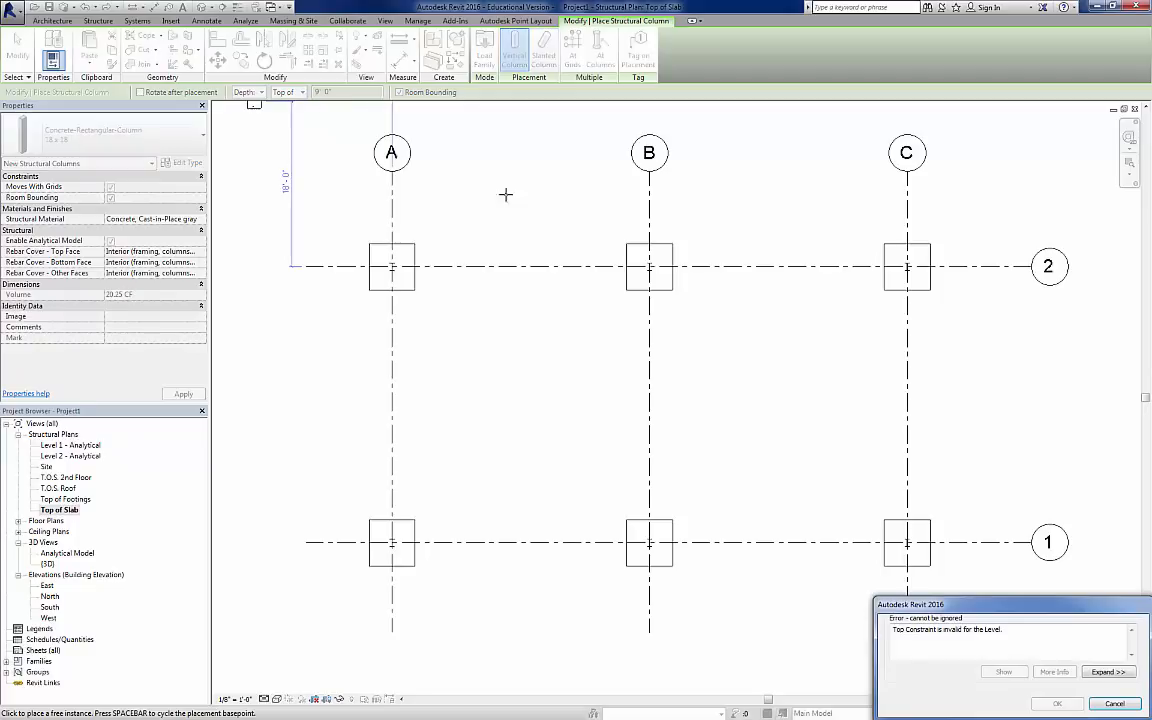
{"action": "left_click", "coordinate": [1114, 704]}
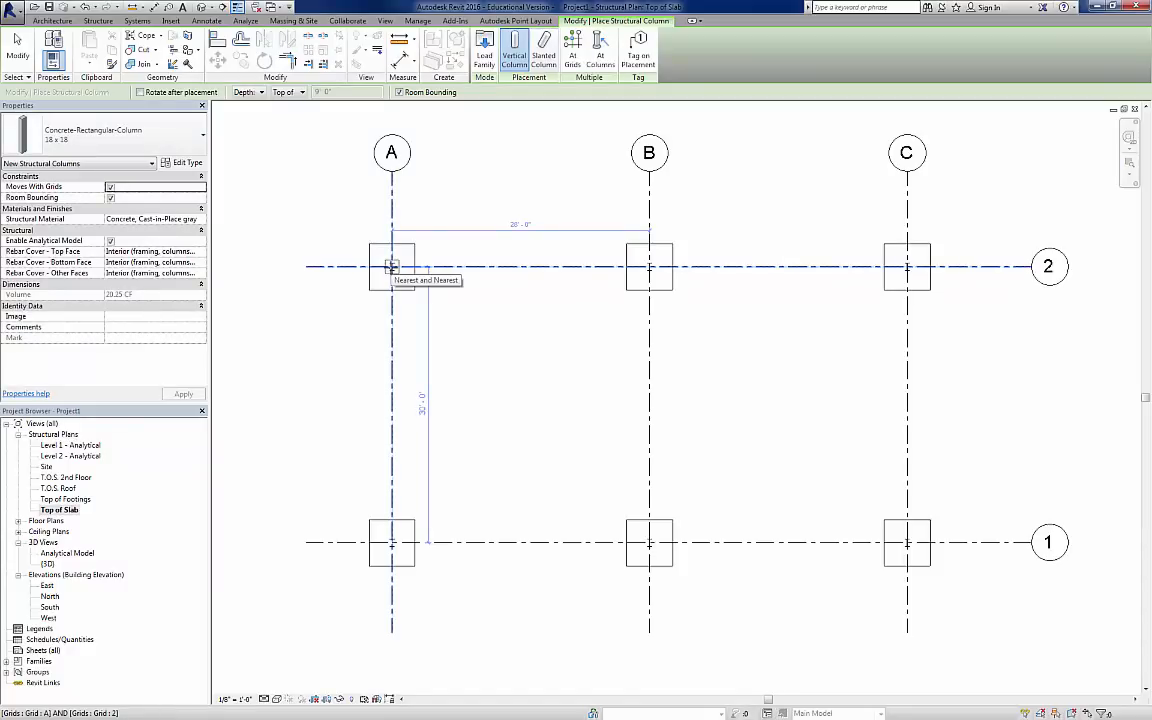
- Place 18 x 18 concrete columns at the six intersections of grids A, B, C with 1, 2, and display the model in 3D
{"action": "left_click", "coordinate": [391, 266]}
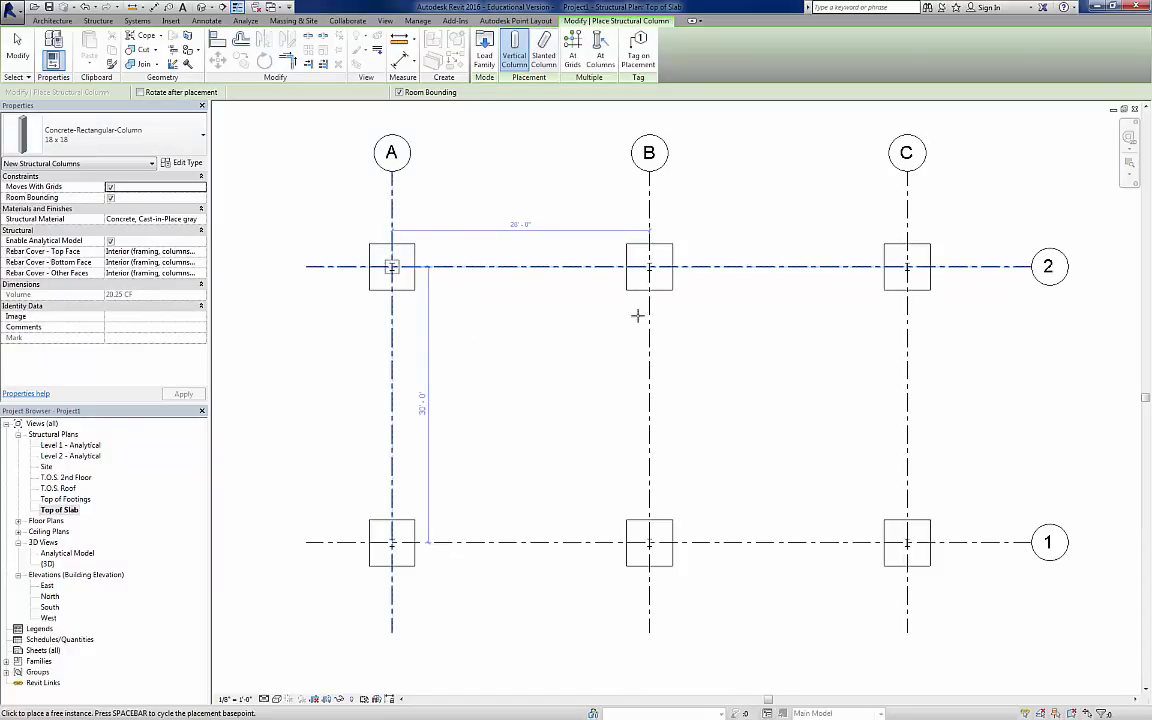
{"action": "left_click", "coordinate": [649, 266]}
{"action": "left_click", "coordinate": [907, 266]}
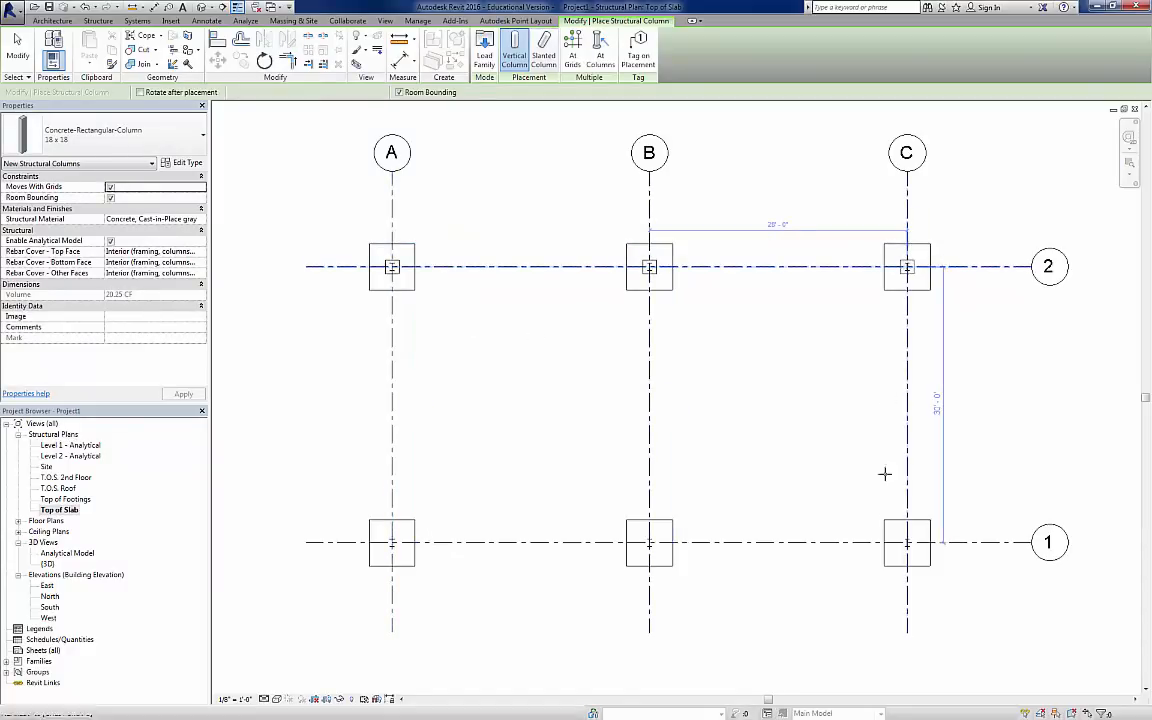
{"action": "left_click", "coordinate": [907, 543]}
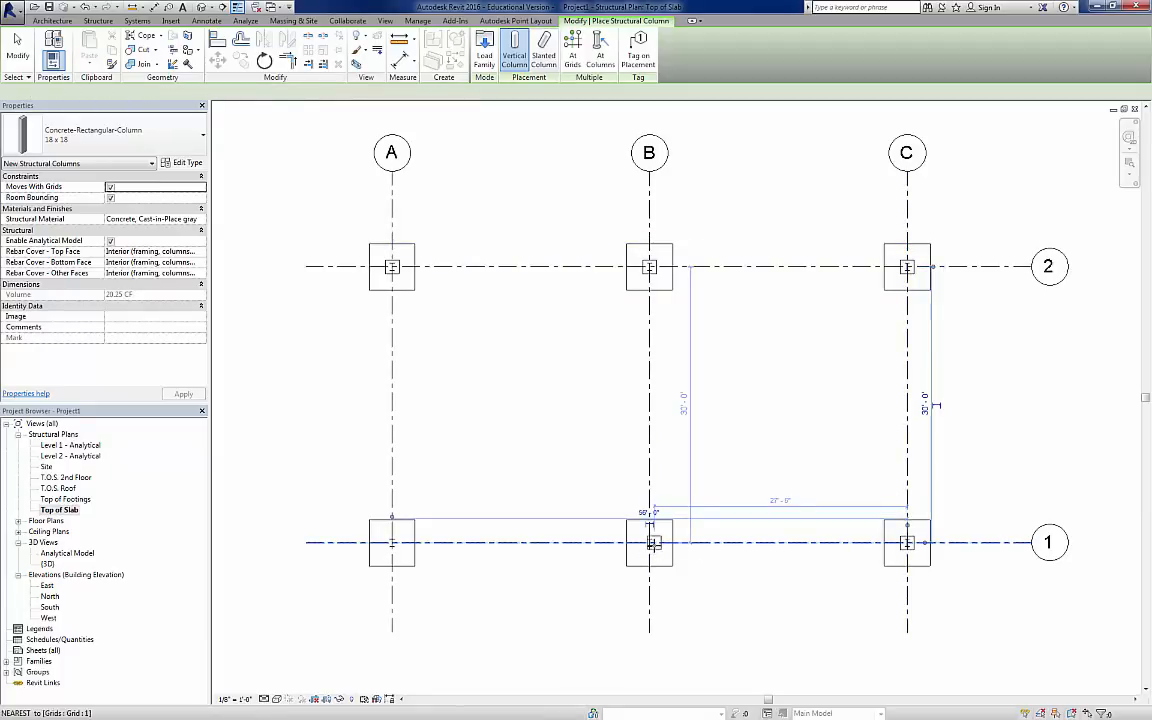
{"action": "left_click", "coordinate": [649, 543]}
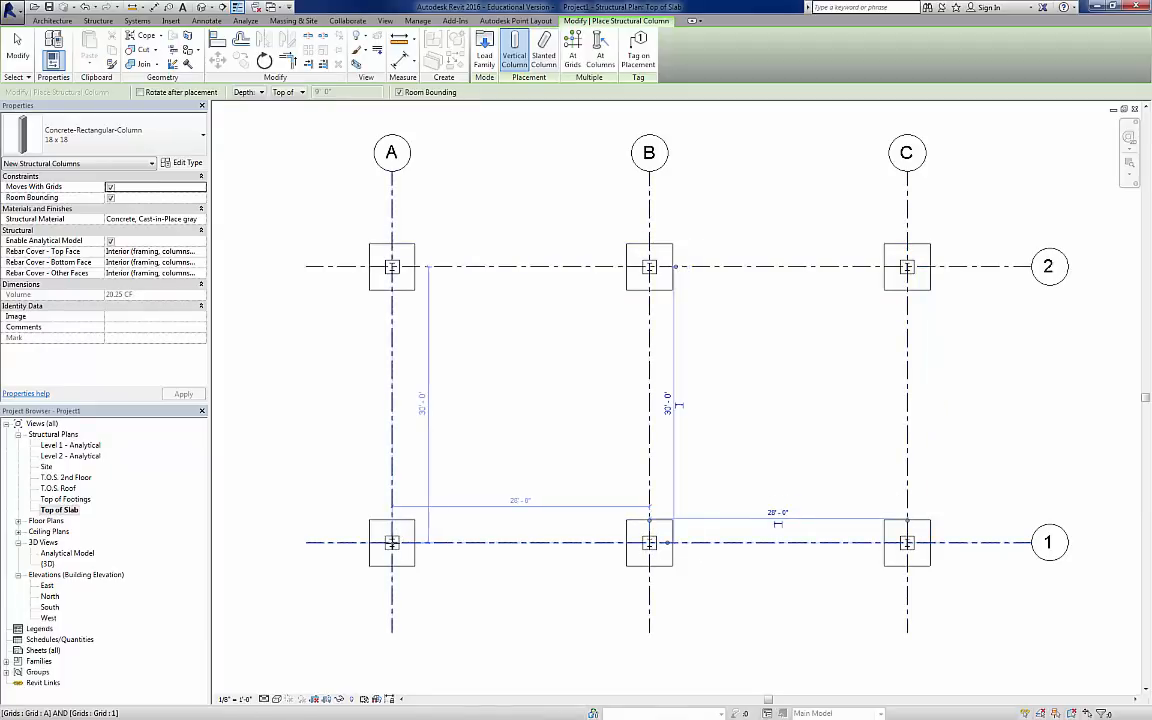
{"action": "key", "text": "Escape"}
{"action": "key", "text": "Escape"}
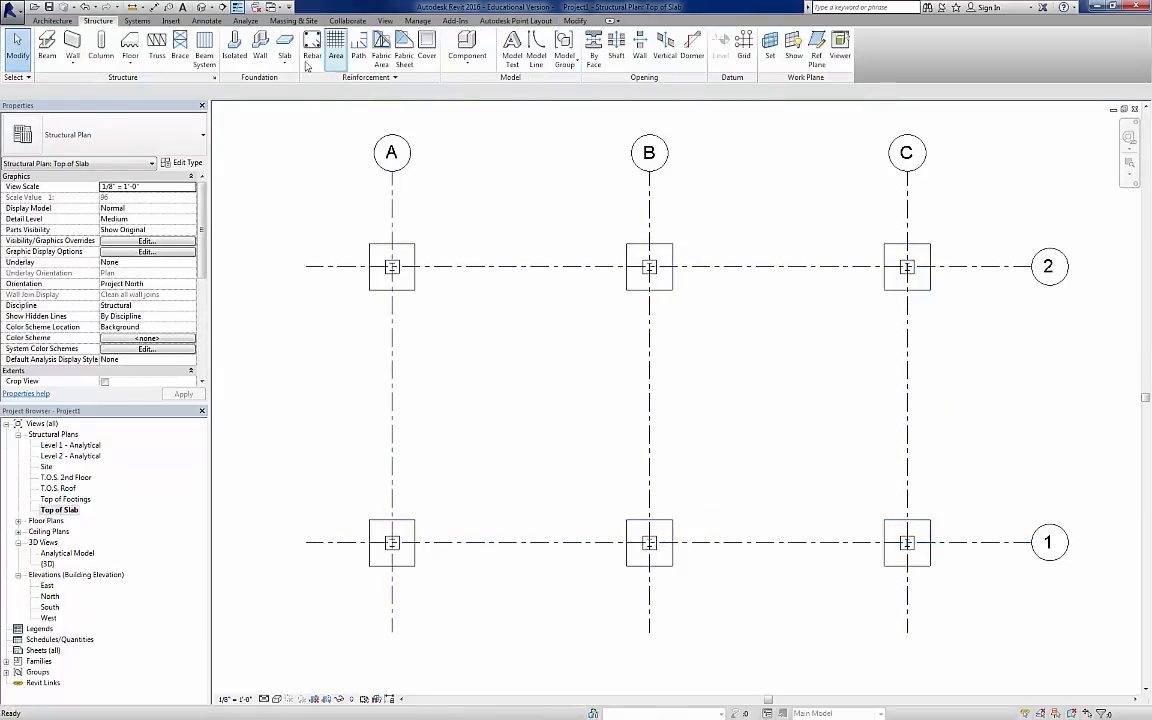
{"action": "left_click", "coordinate": [187, 7]}
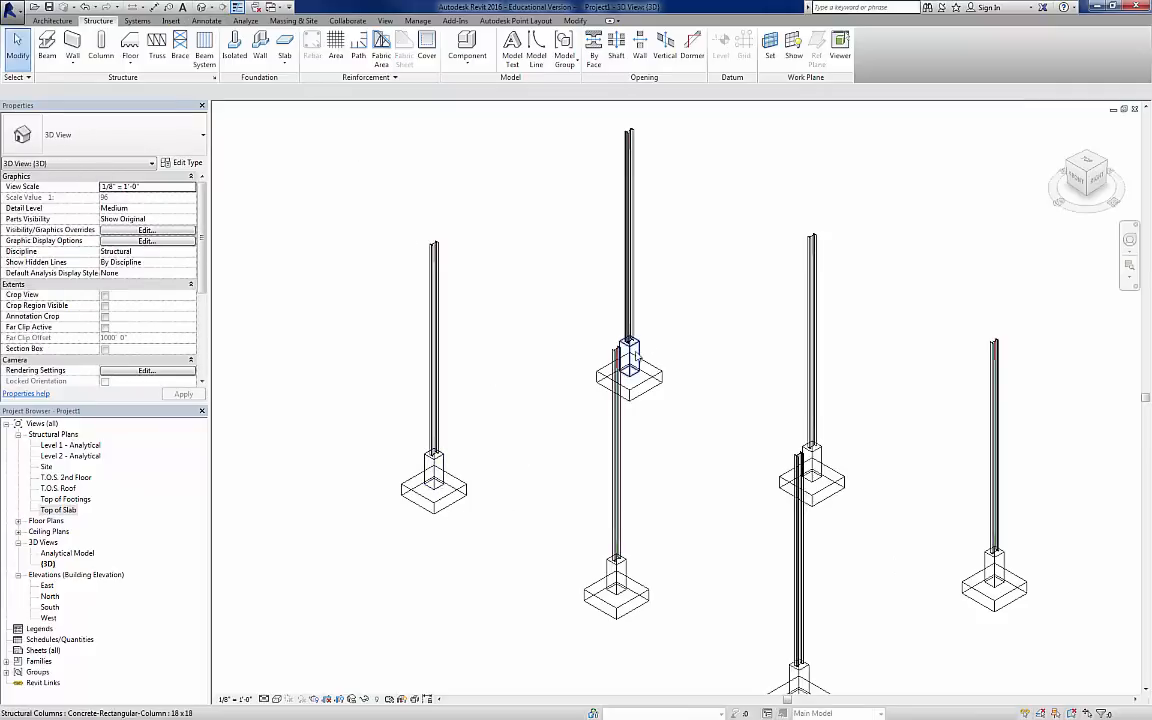
- Inspect the base and top level constraints of the concrete column at grid A-1
{"action": "left_click", "coordinate": [437, 400]}
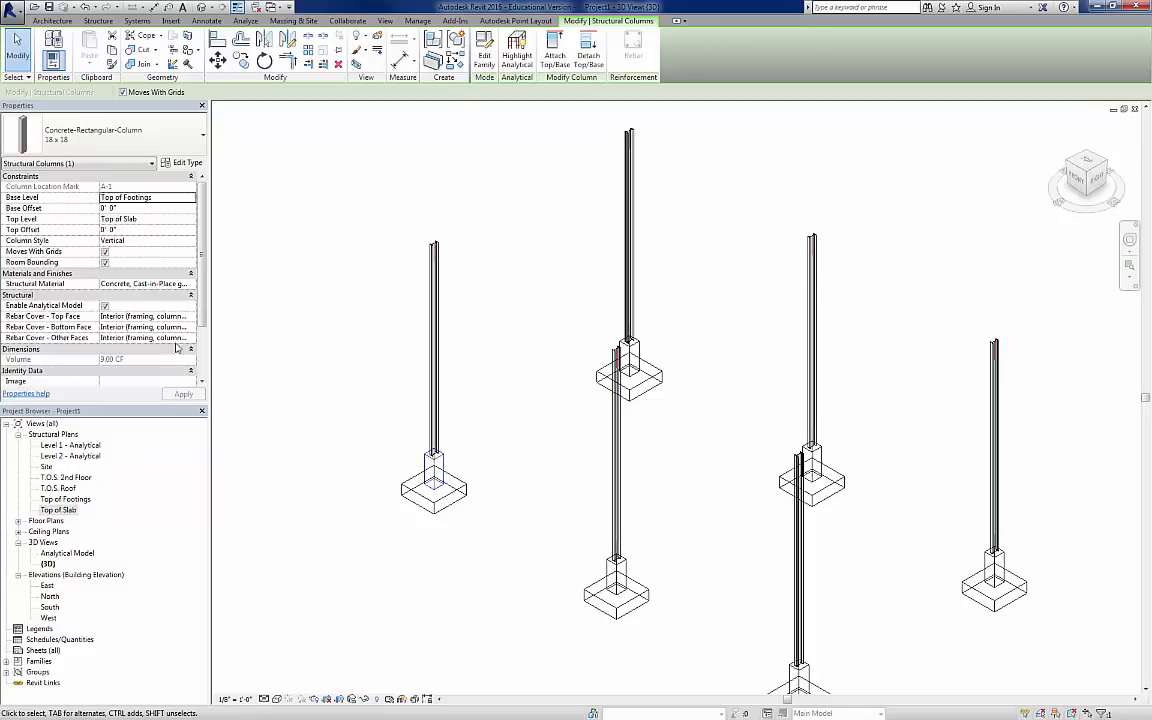
{"action": "left_click", "coordinate": [328, 241]}
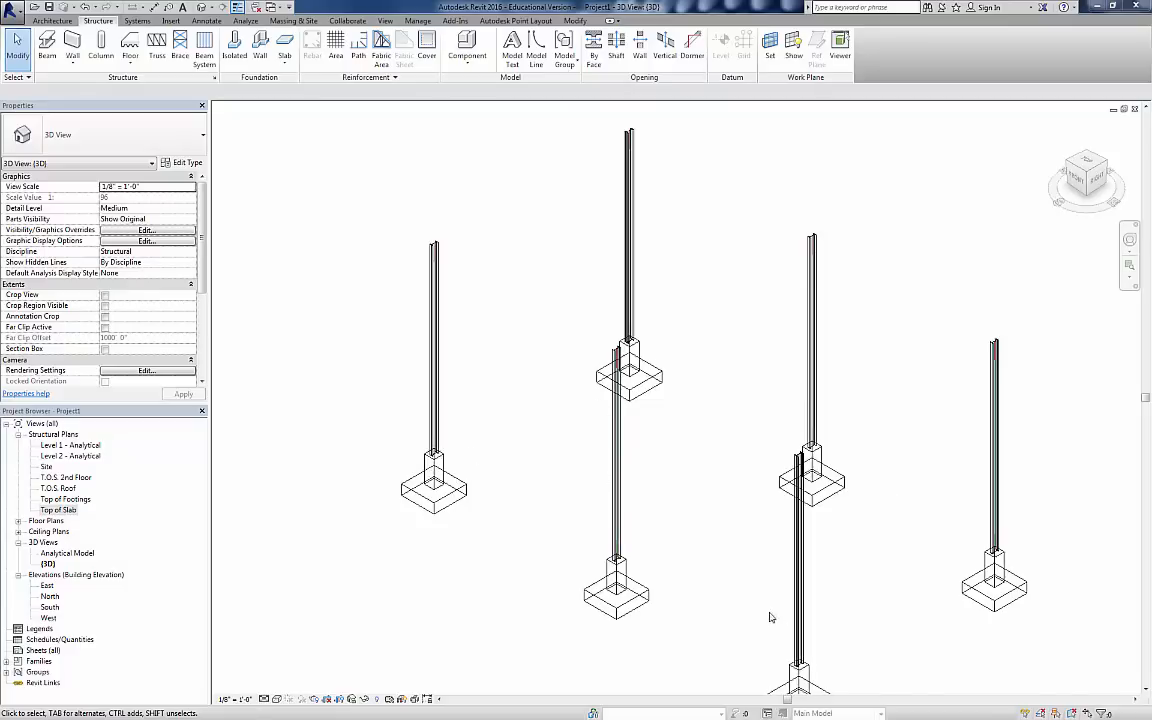
{"action": "scroll", "coordinate": [757, 537], "scroll_direction": "down", "scroll_amount": 1}
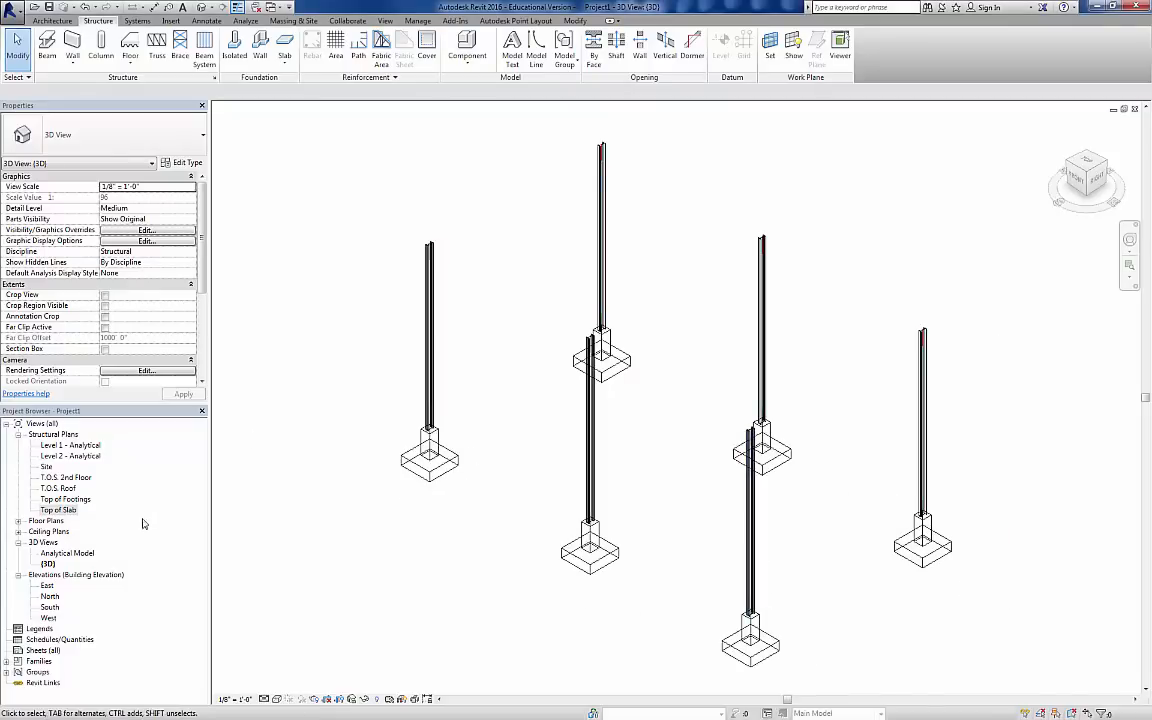
- Start a structural wall in the Top of Slab plan using the Foundation - 12" Concrete type, dismissing the save reminder
{"action": "double_click", "coordinate": [62, 511]}
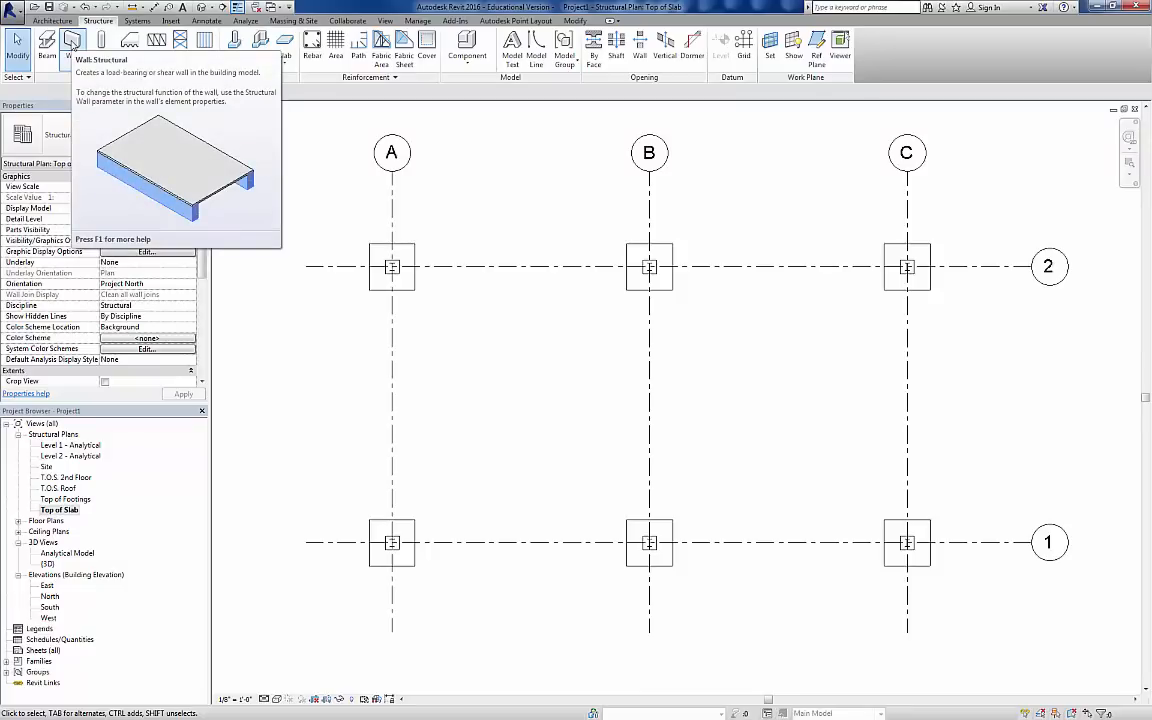
{"action": "left_click", "coordinate": [72, 60]}
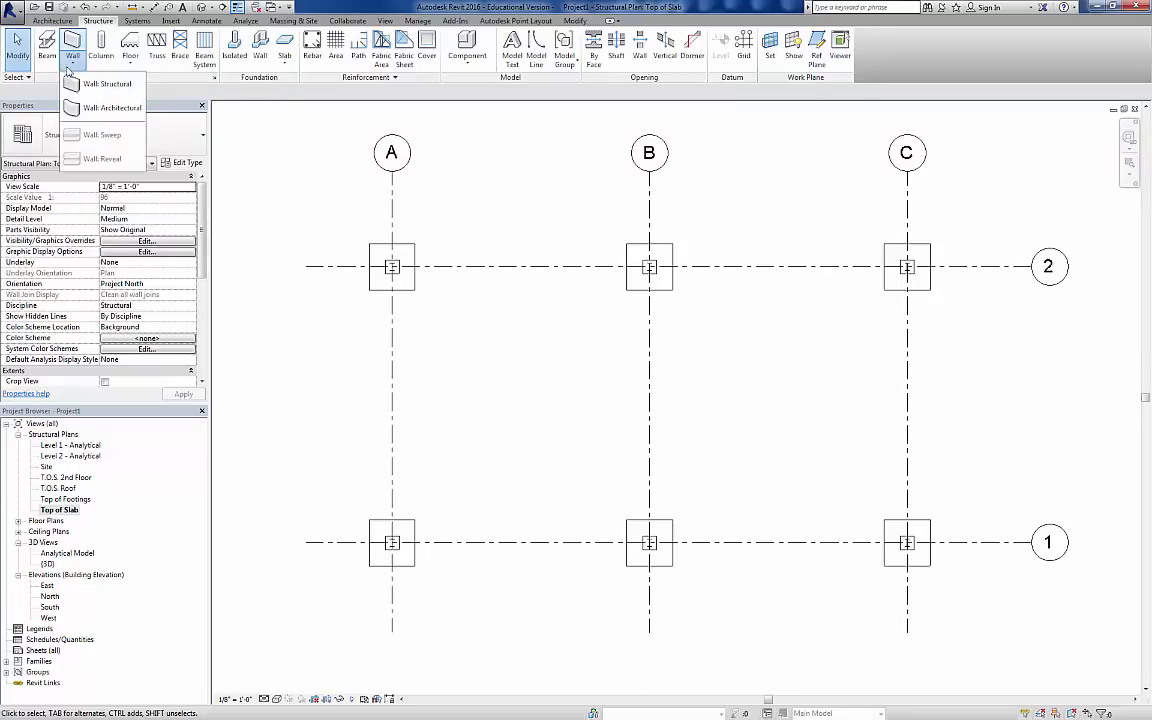
{"action": "left_click", "coordinate": [100, 82]}
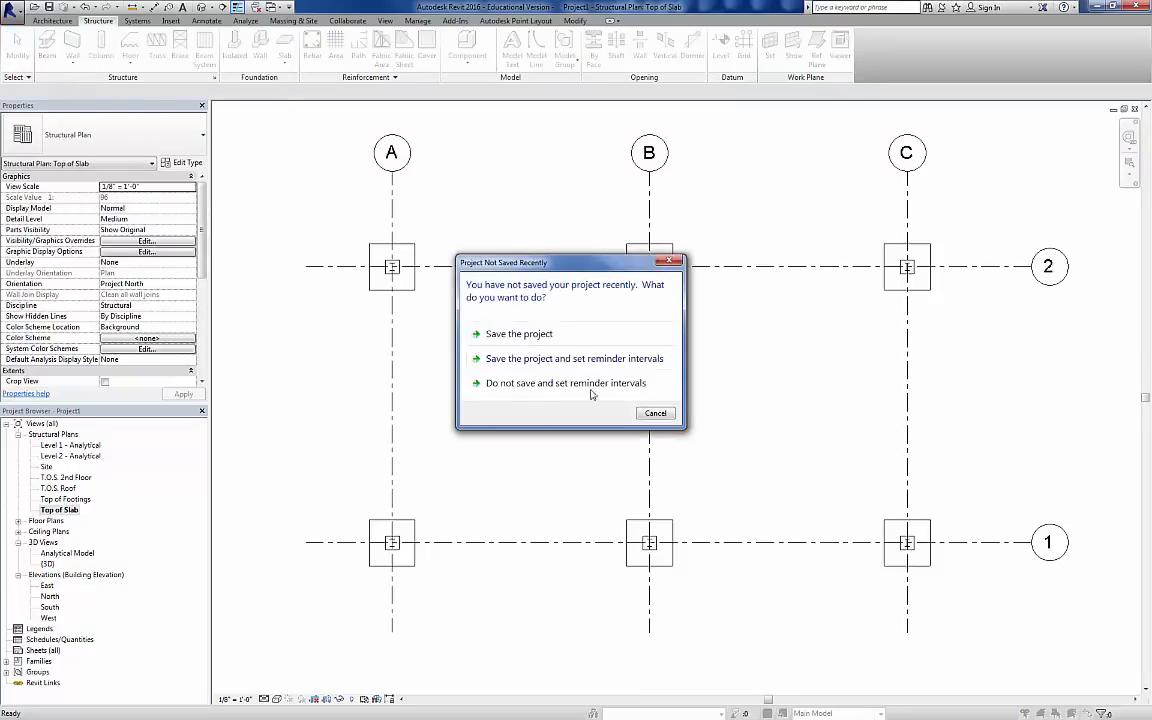
{"action": "key", "text": "Escape"}
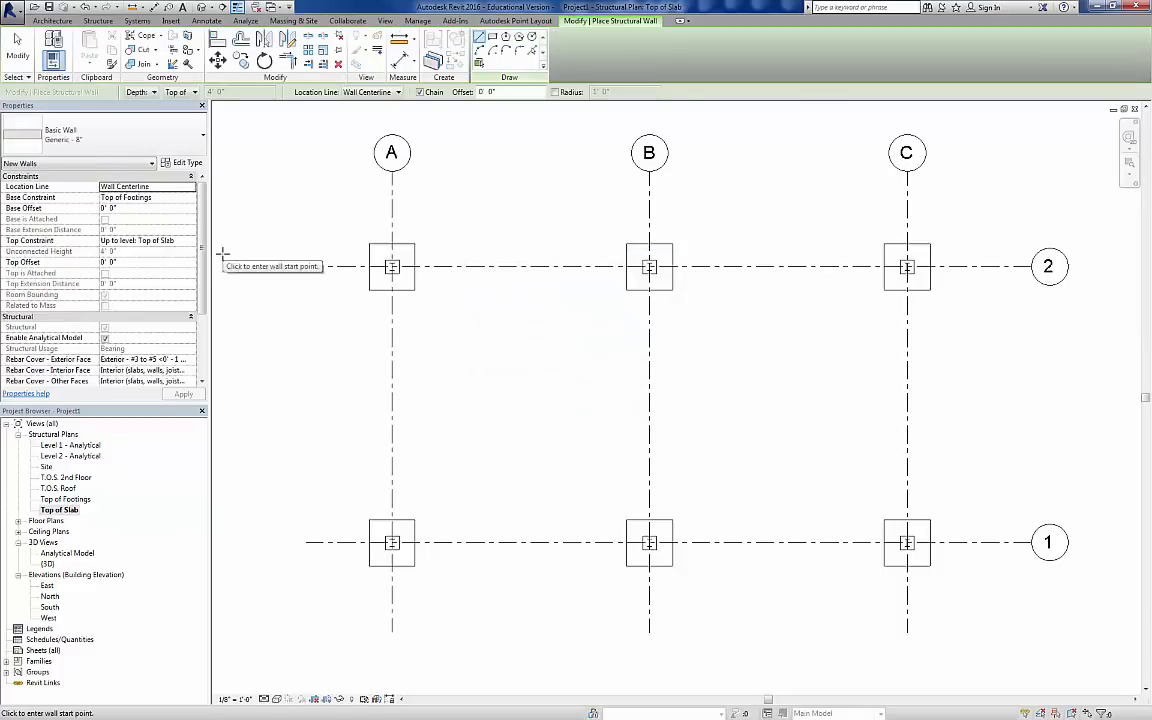
{"action": "left_click", "coordinate": [160, 129]}
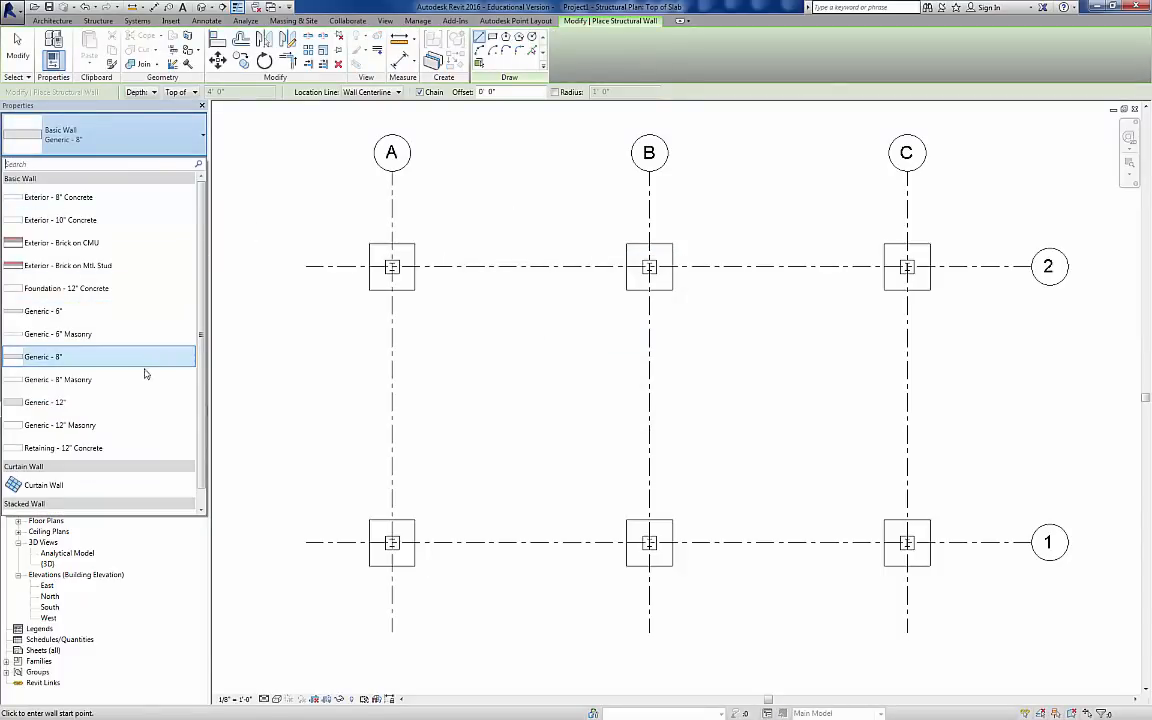
{"action": "left_click", "coordinate": [94, 289]}
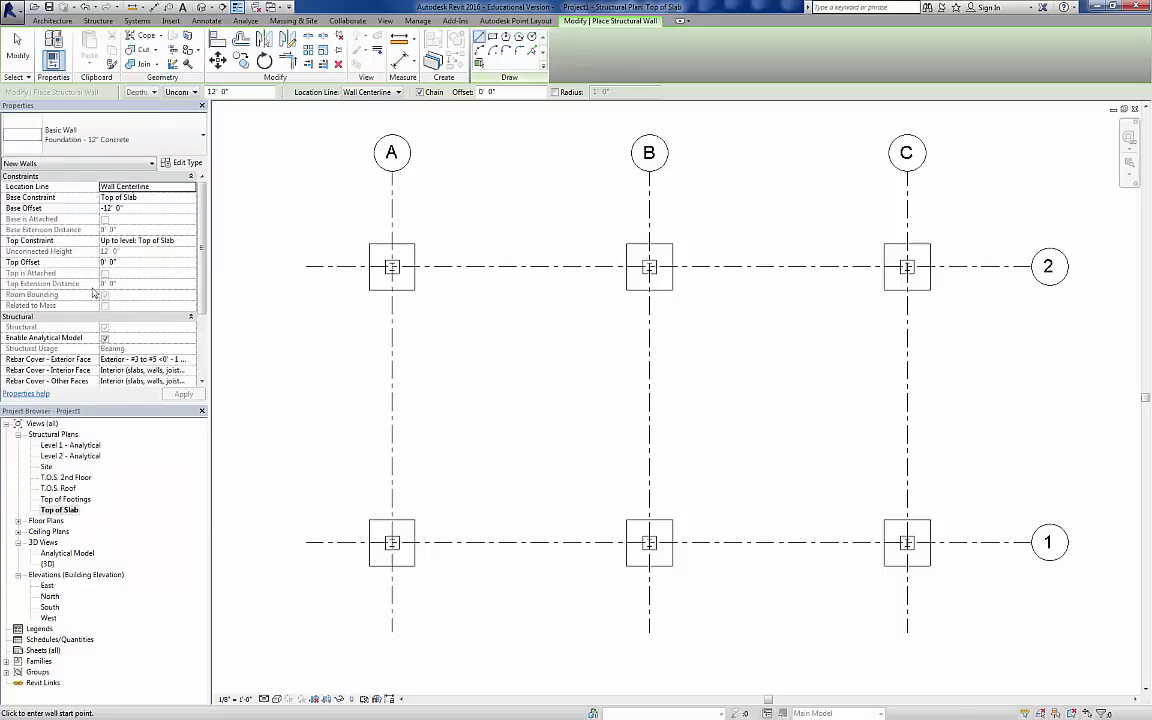
- Set the new wall's base offset to -4' 0" and its location line to Finish Face: Exterior
{"action": "left_click", "coordinate": [125, 209]}
{"action": "left_click_drag", "start_coordinate": [128, 209], "coordinate": [94, 206]}
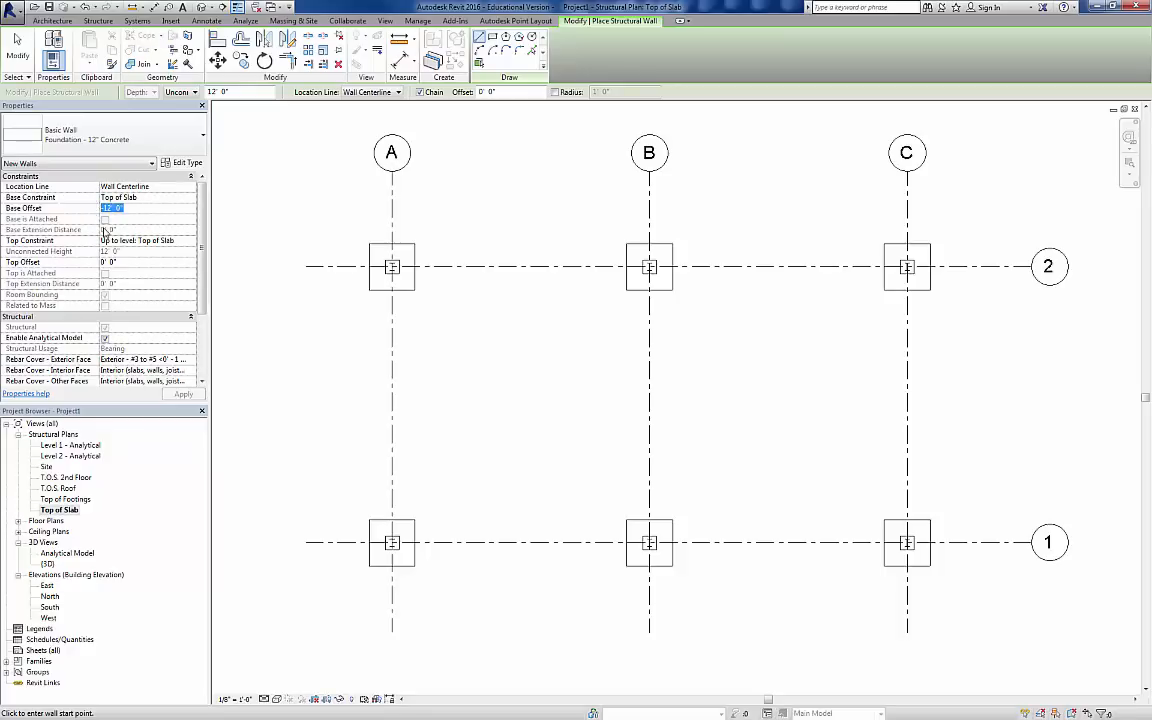
{"action": "type", "text": "-4"}
{"action": "key", "text": "Return"}
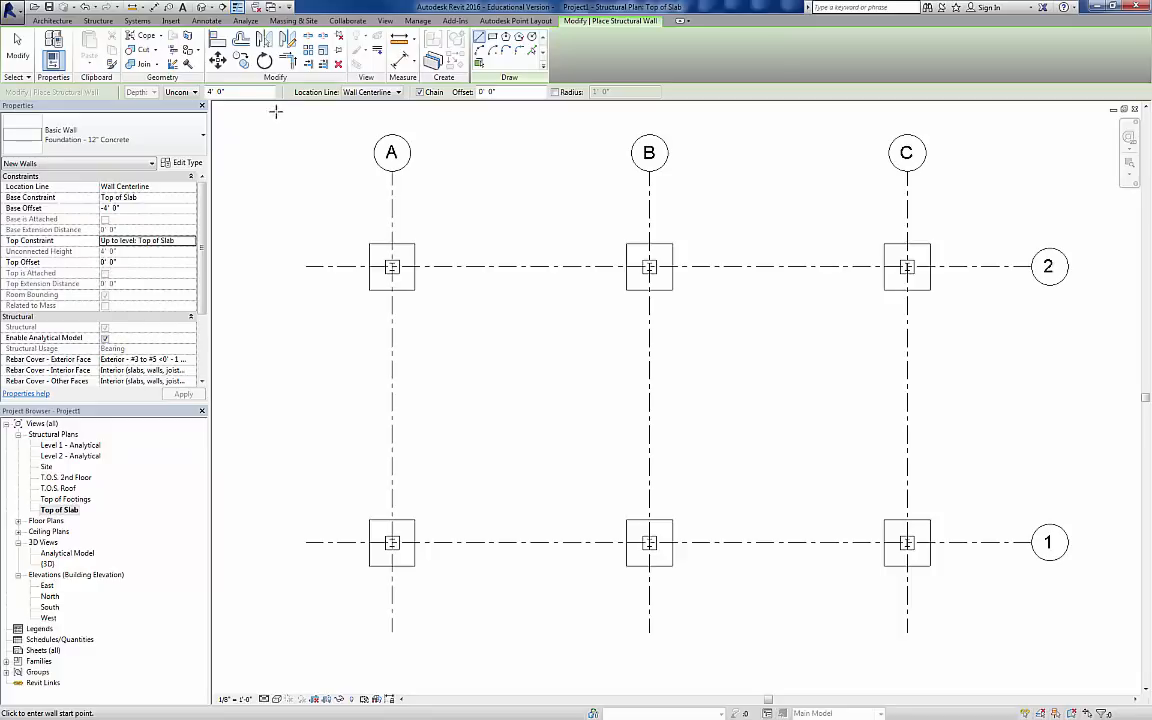
{"action": "left_click", "coordinate": [395, 93]}
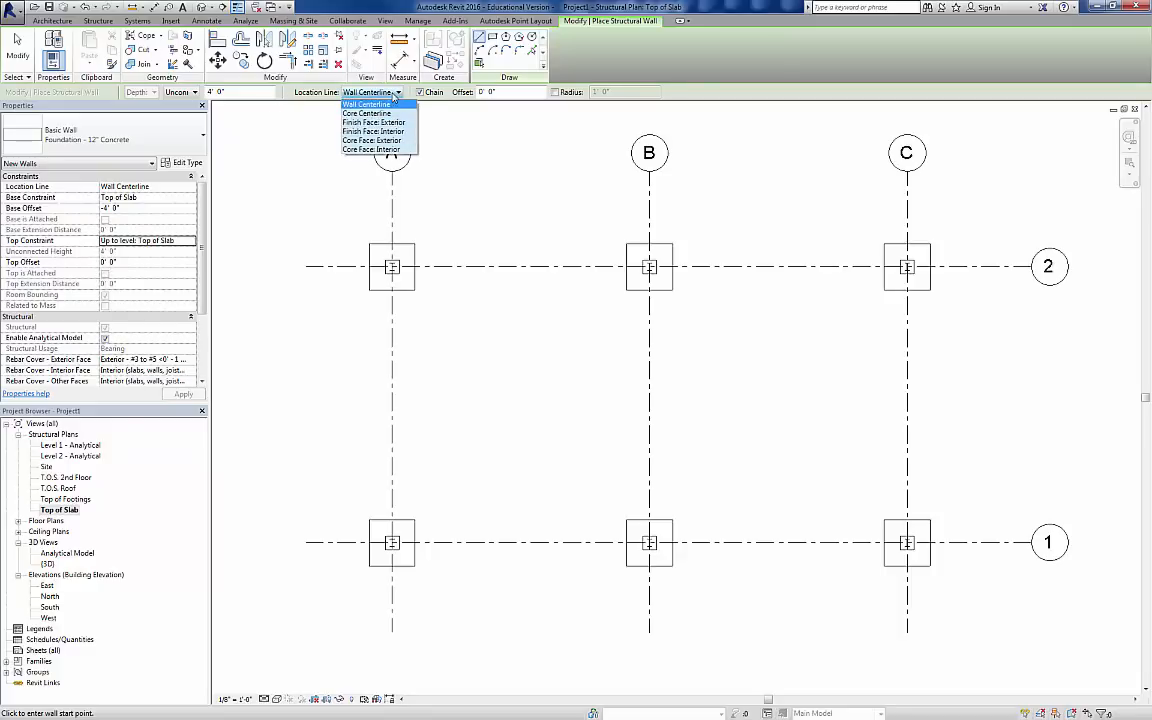
{"action": "left_click", "coordinate": [396, 123]}
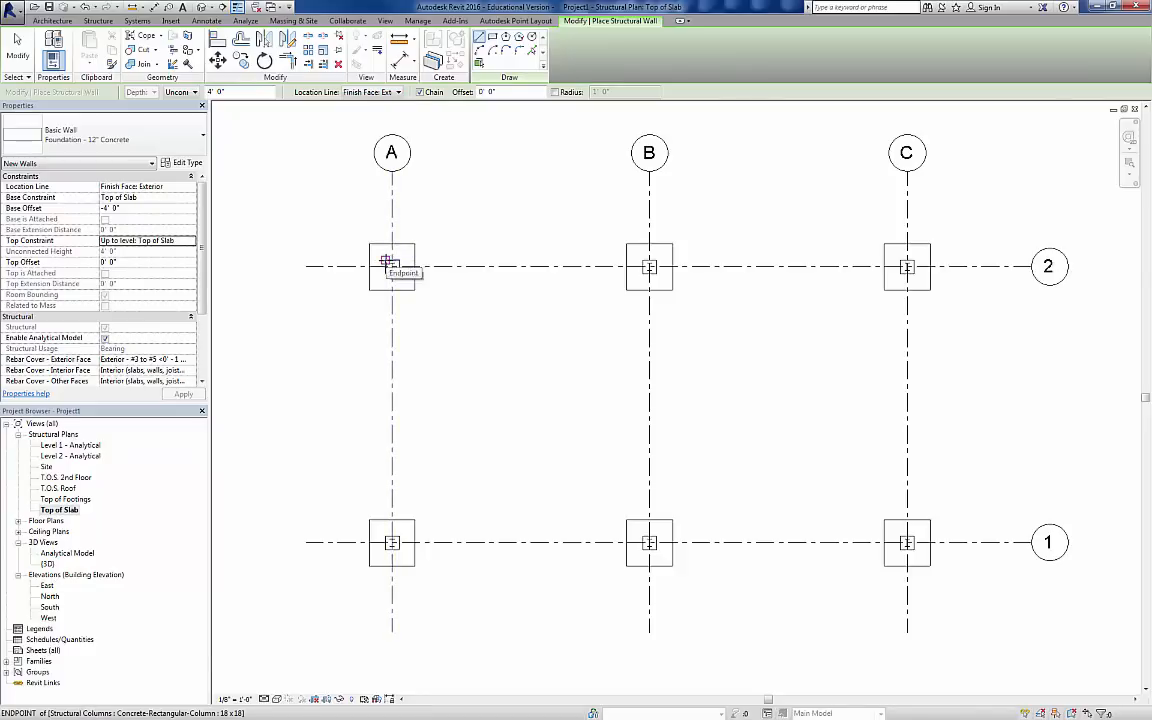
- Draw four foundation walls as a closed rectangle through the outer corners of the concrete columns at A-2, C-2, C-1 and A-1
{"action": "scroll", "coordinate": [385, 261], "scroll_direction": "up", "scroll_amount": 2}
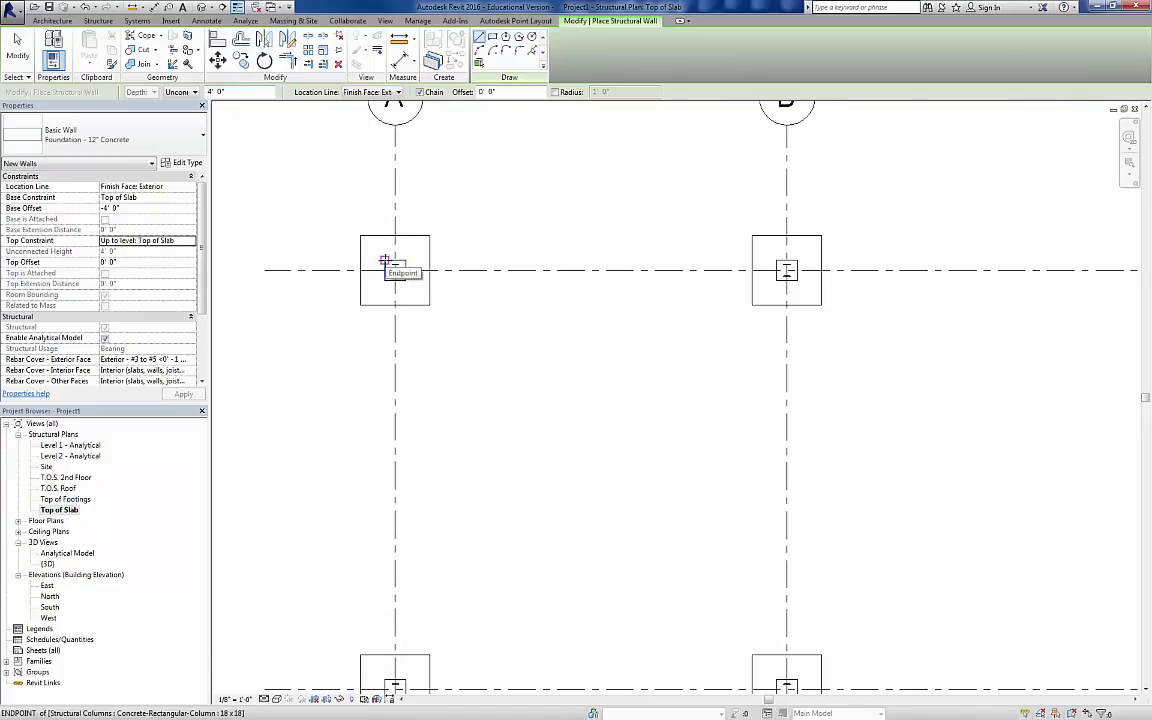
{"action": "left_click", "coordinate": [385, 261]}
{"action": "scroll", "coordinate": [600, 250], "scroll_direction": "down", "scroll_amount": 3}
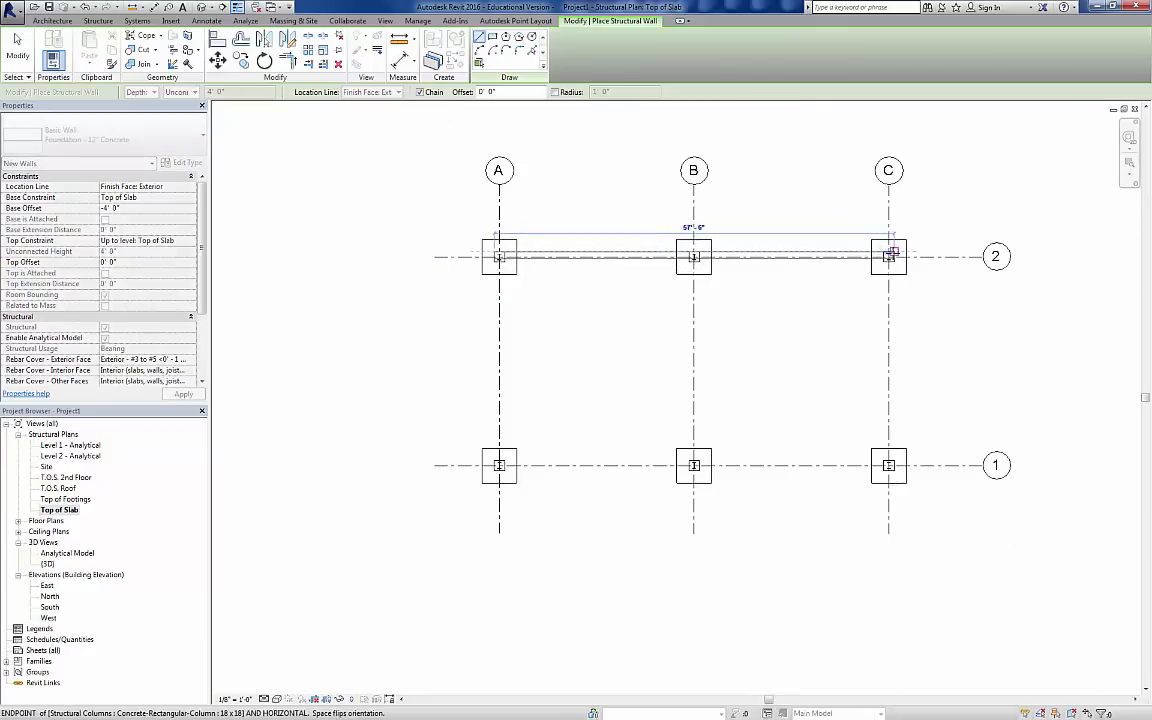
{"action": "left_click", "coordinate": [893, 253]}
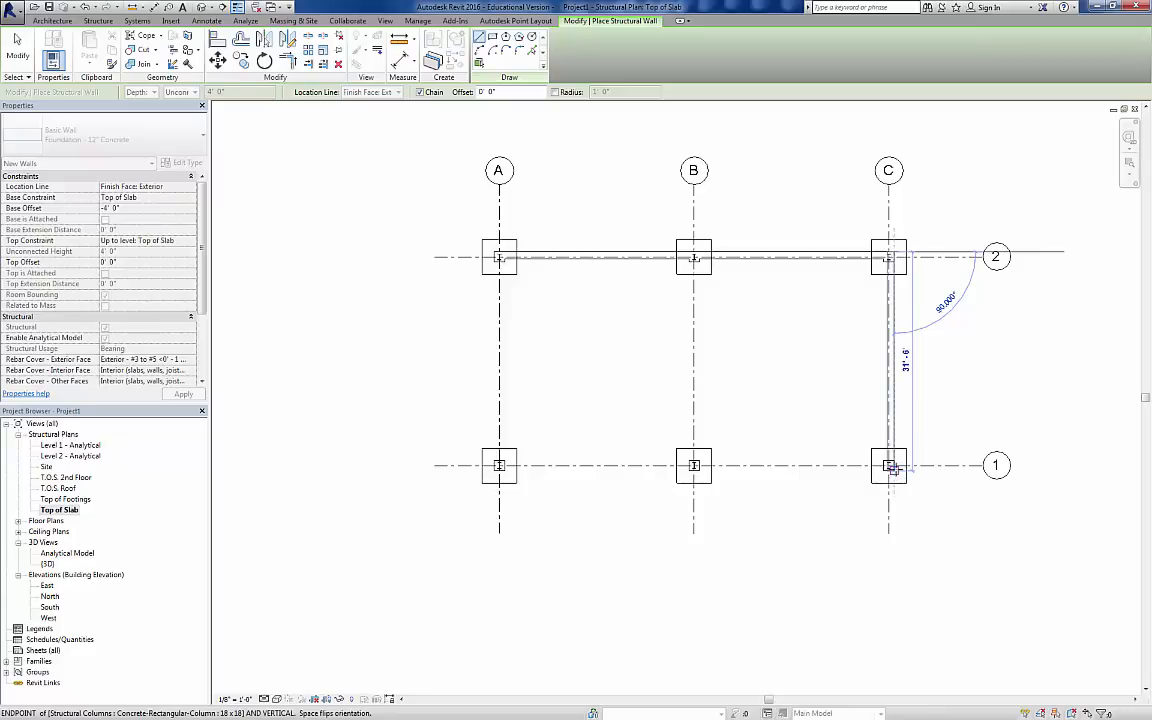
{"action": "left_click", "coordinate": [893, 468]}
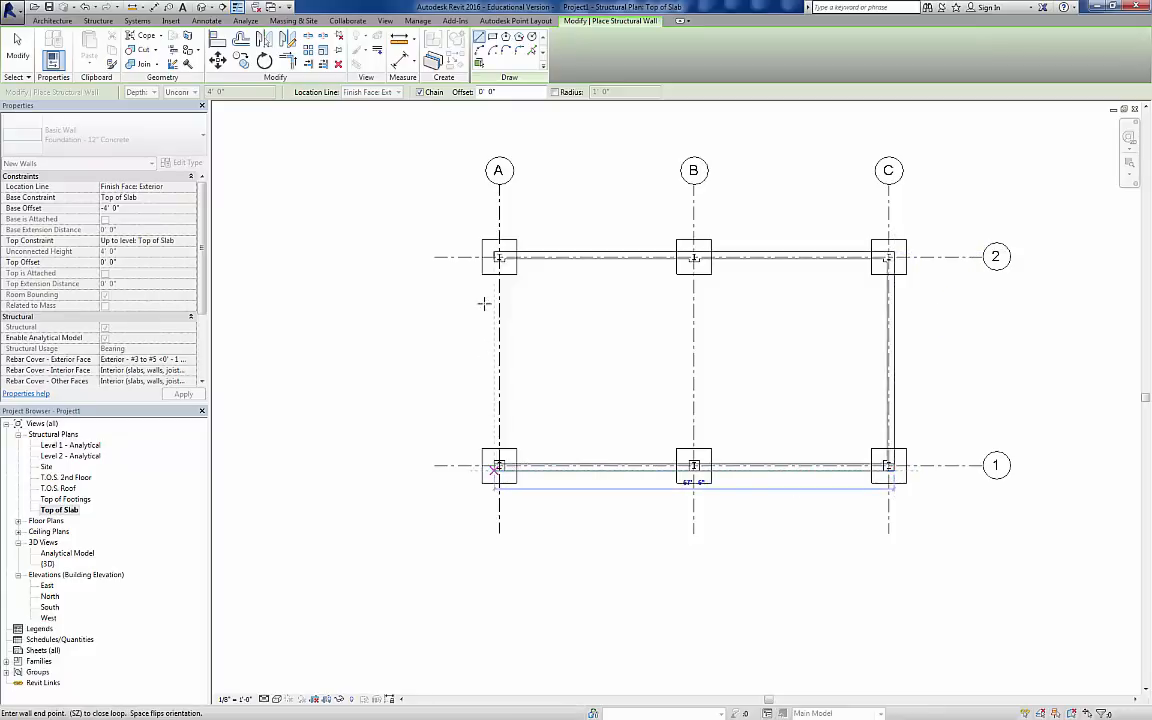
{"action": "left_click", "coordinate": [494, 466]}
{"action": "left_click", "coordinate": [494, 252]}
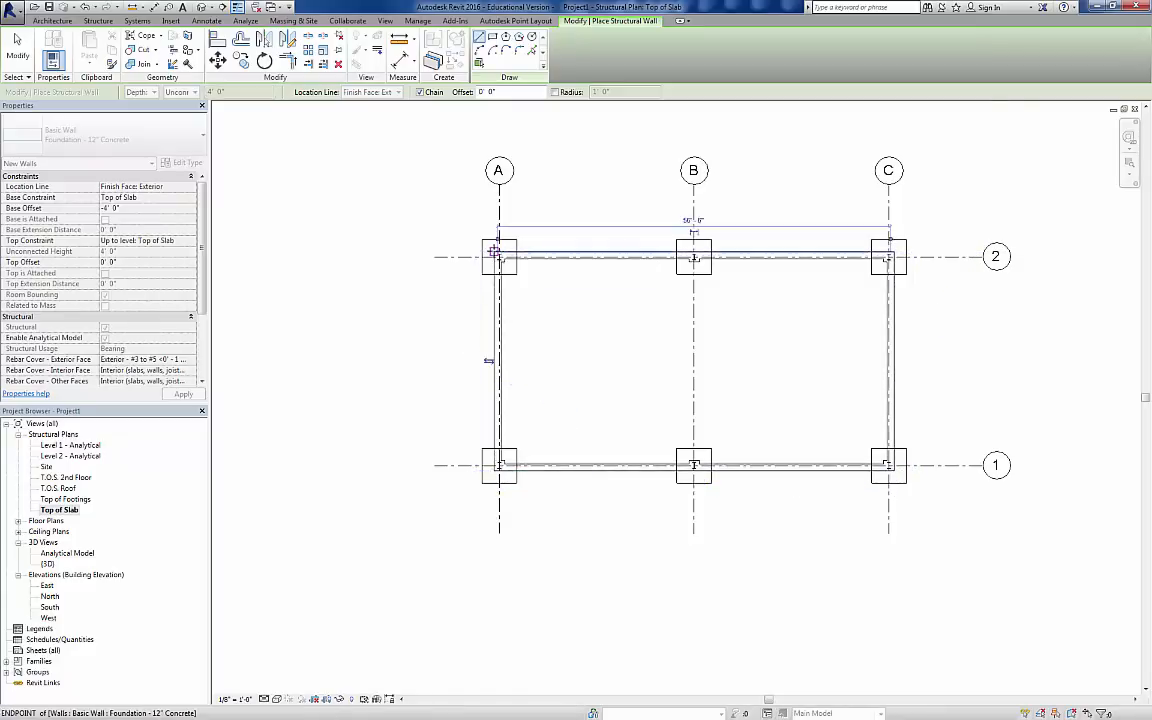
- End the wall chain and display the model in 3D with no placement command active
{"action": "key", "text": "c"}
{"action": "key", "text": "l"}
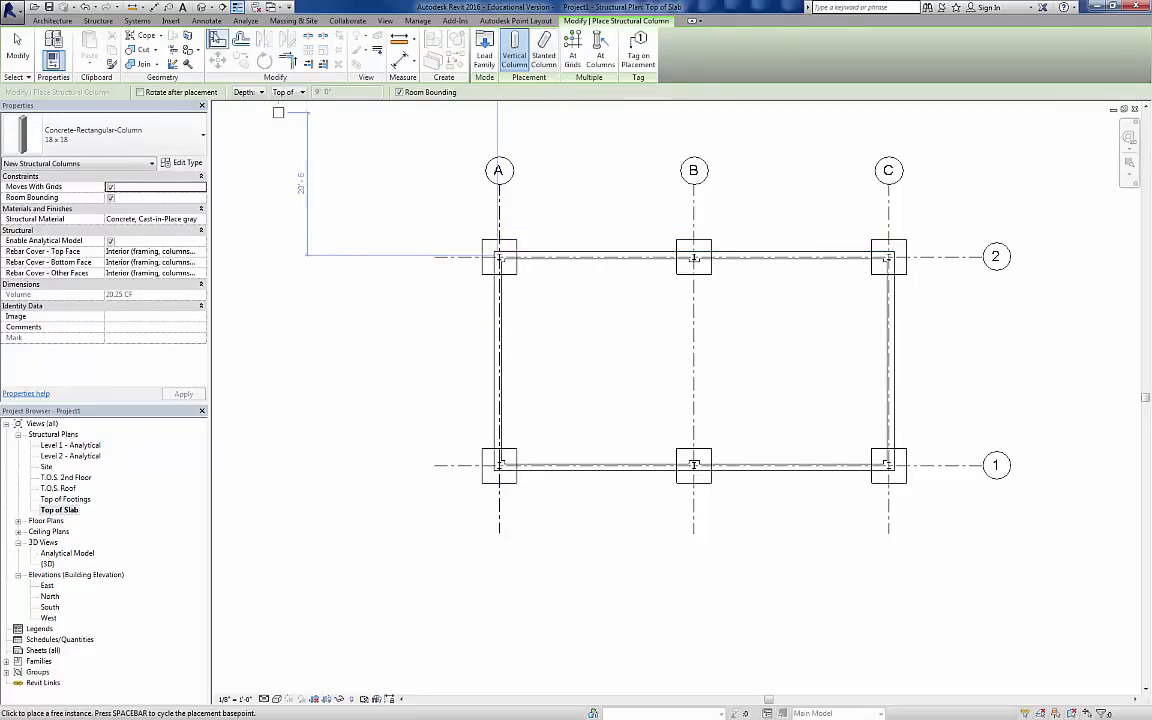
{"action": "left_click", "coordinate": [201, 7]}
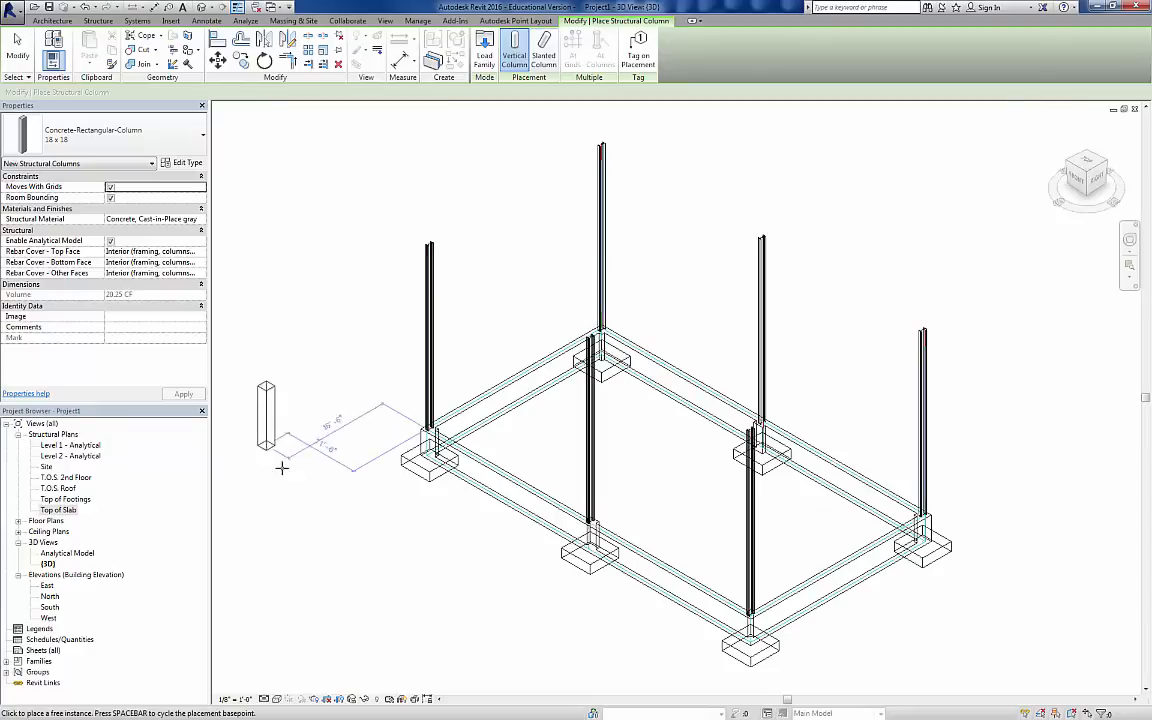
{"action": "key", "text": "Escape"}
{"action": "key", "text": "Escape"}
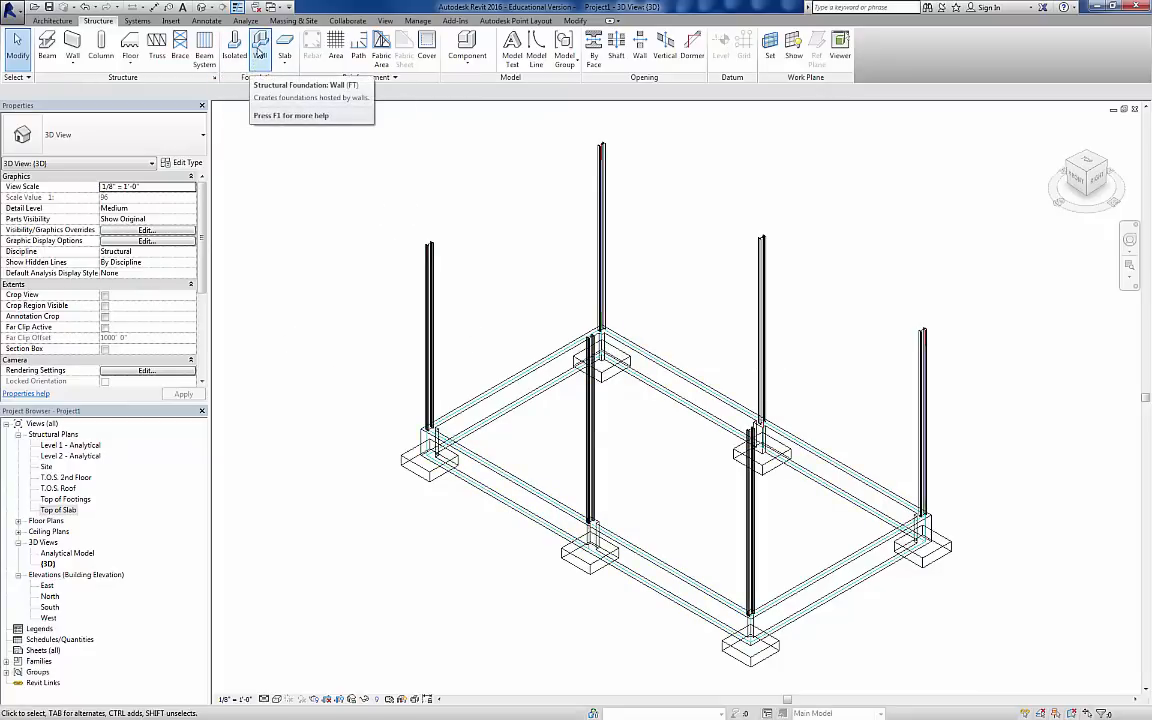
- Place Bearing Footing - 36" x 12" wall foundations under all four foundation walls
{"action": "left_click", "coordinate": [260, 44]}
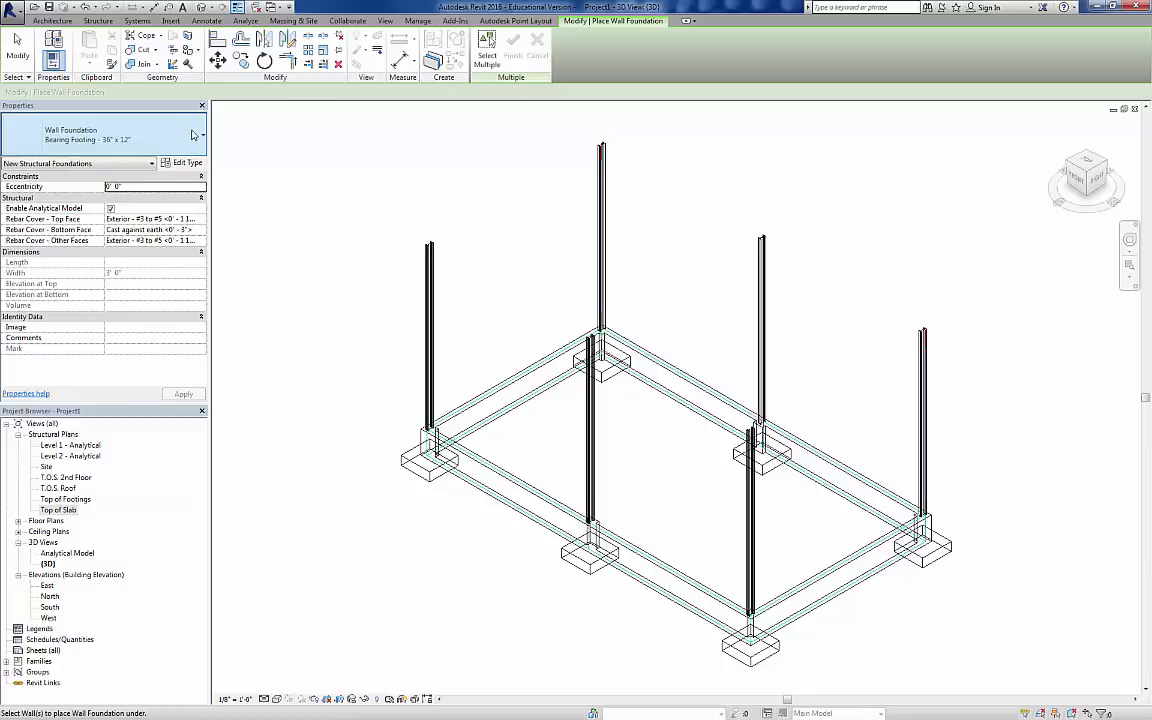
{"action": "left_click", "coordinate": [190, 136]}
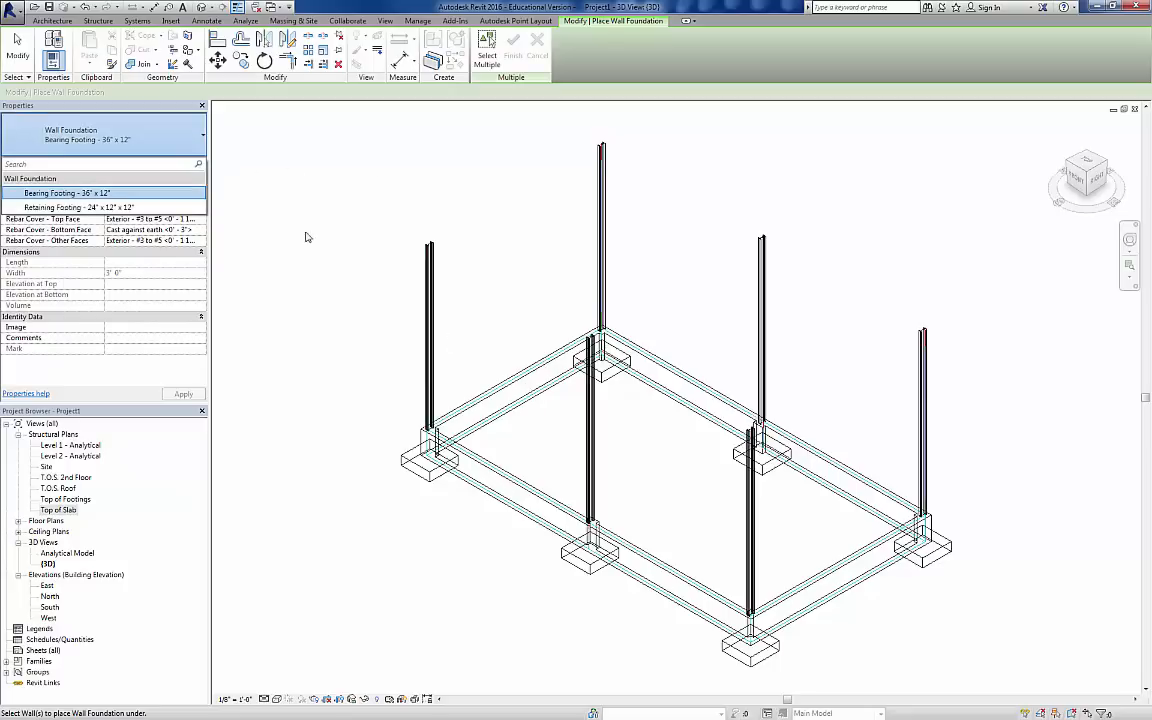
{"action": "left_click", "coordinate": [177, 134]}
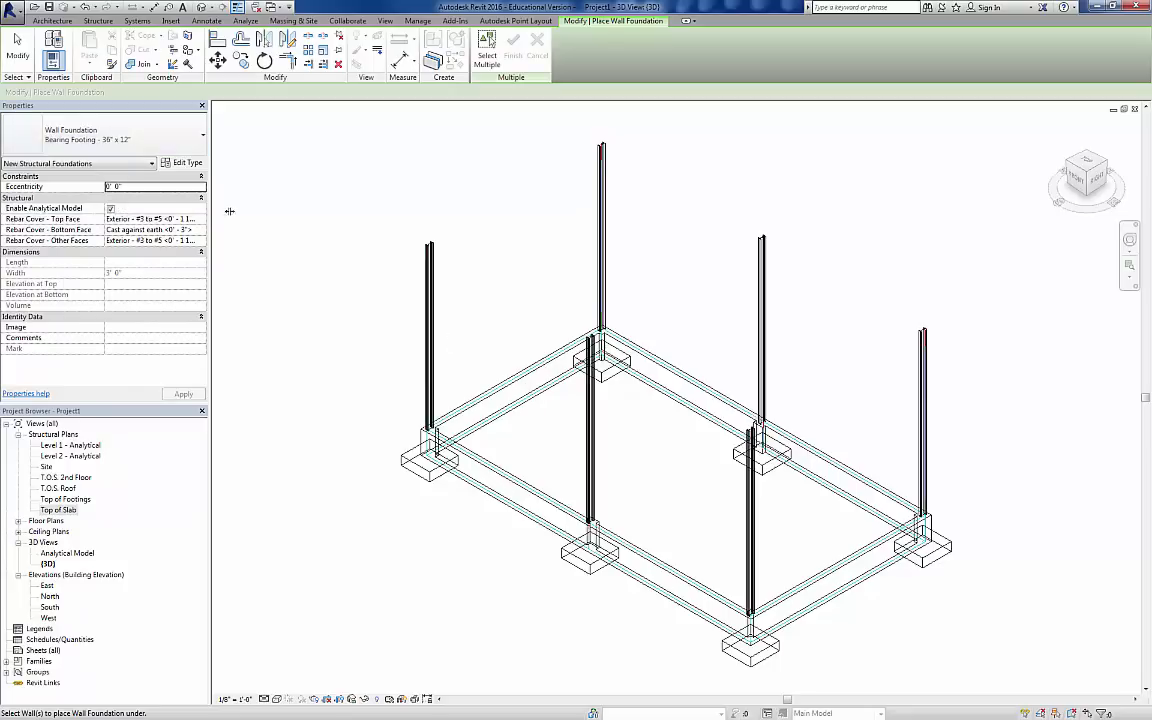
{"action": "left_click", "coordinate": [516, 400]}
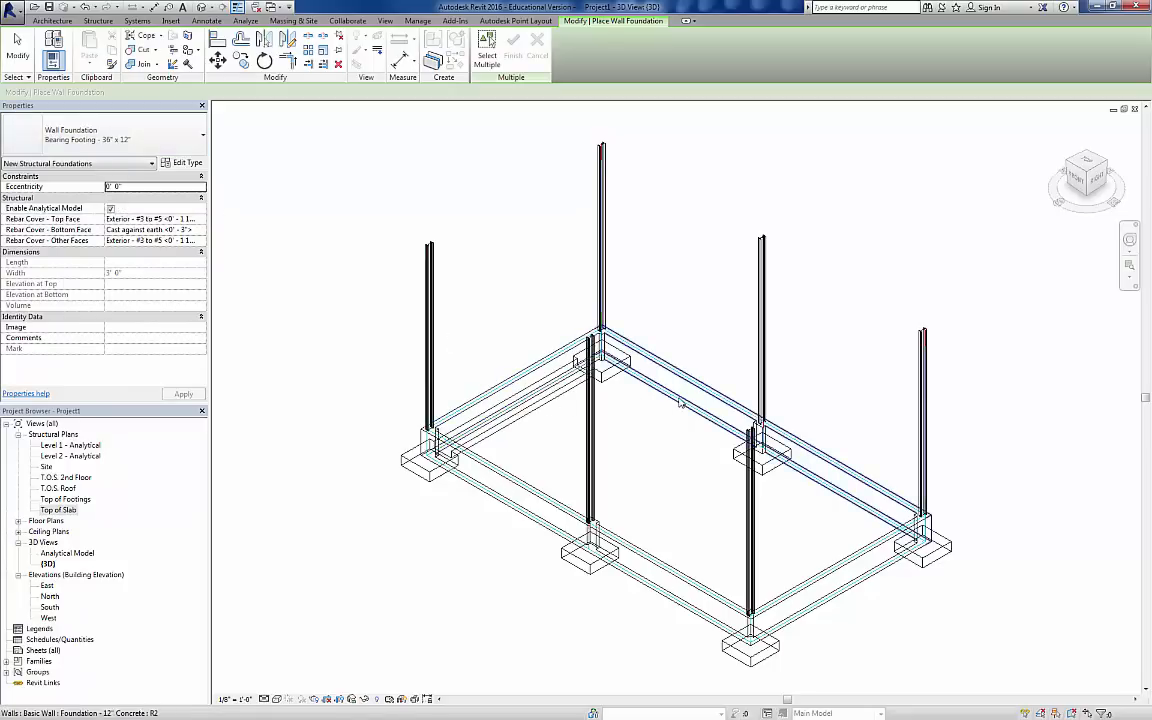
{"action": "left_click", "coordinate": [680, 403]}
{"action": "left_click", "coordinate": [844, 571]}
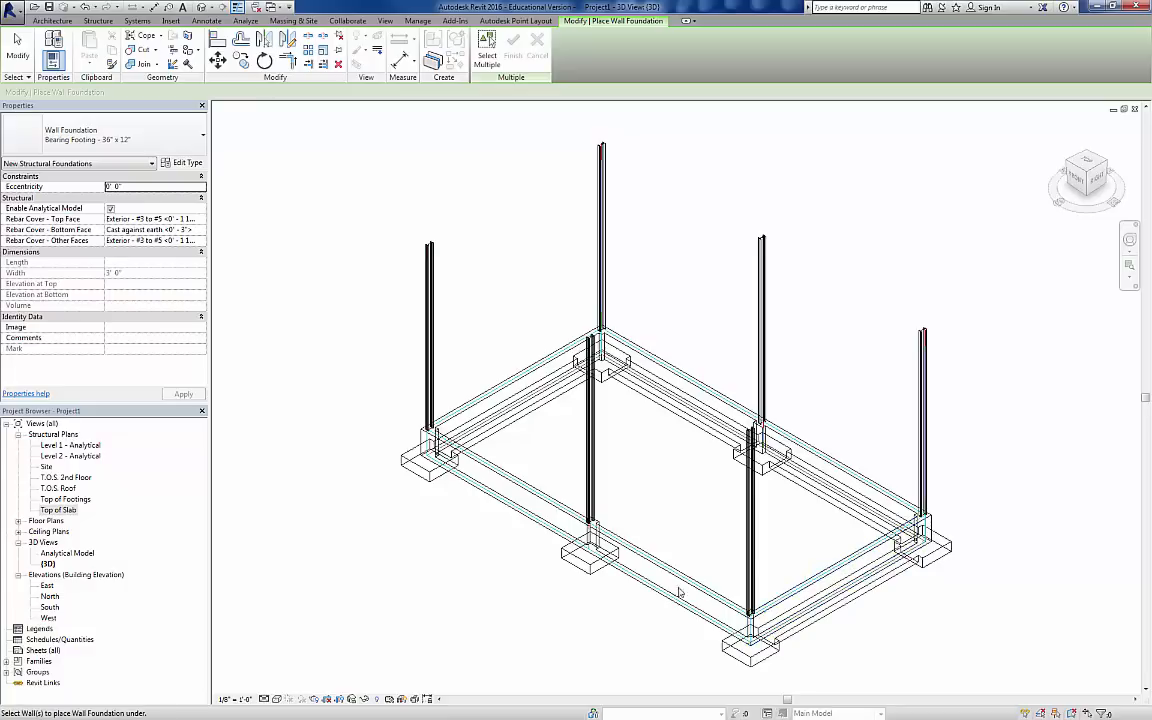
{"action": "left_click", "coordinate": [606, 537]}
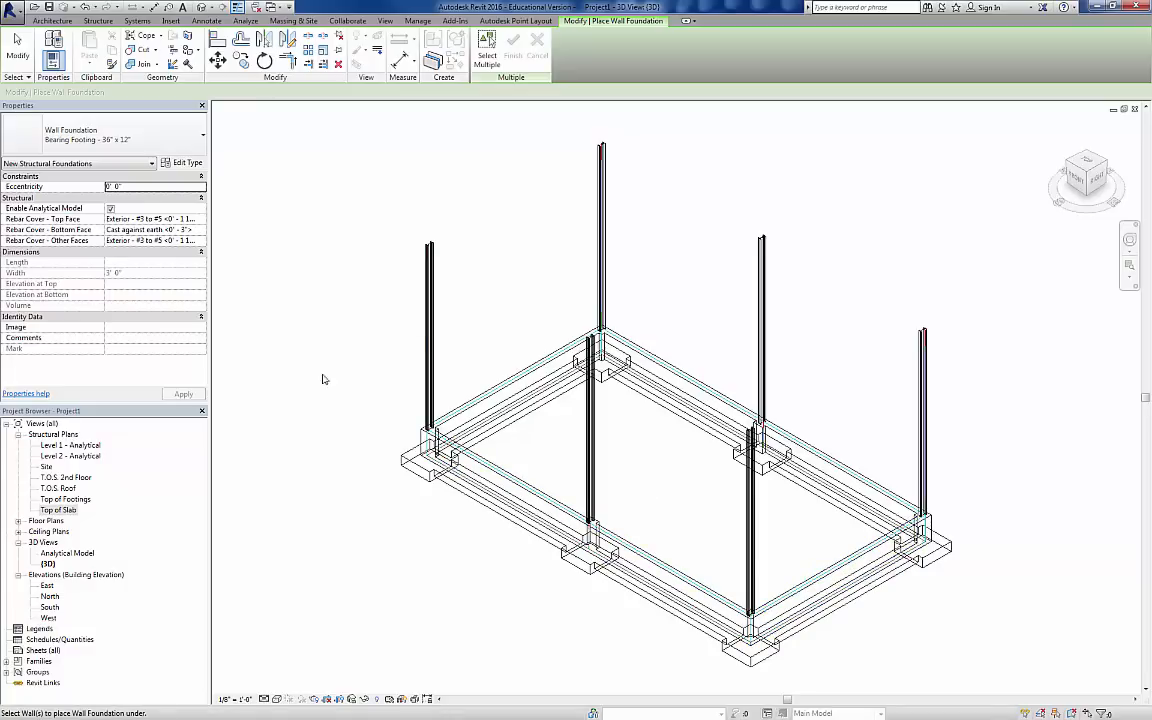
- Start a structural foundation slab boundary sketch in the Top of Slab structural plan using the 6" Foundation Slab type
{"action": "double_click", "coordinate": [58, 510]}
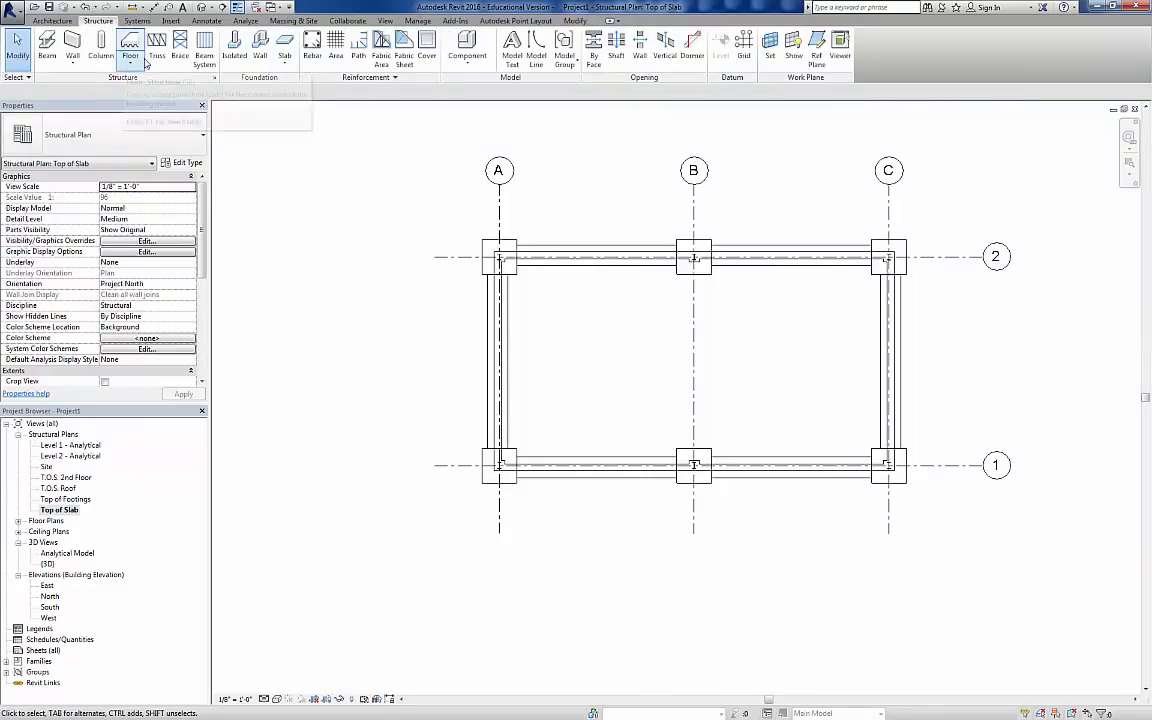
{"action": "left_click", "coordinate": [285, 62]}
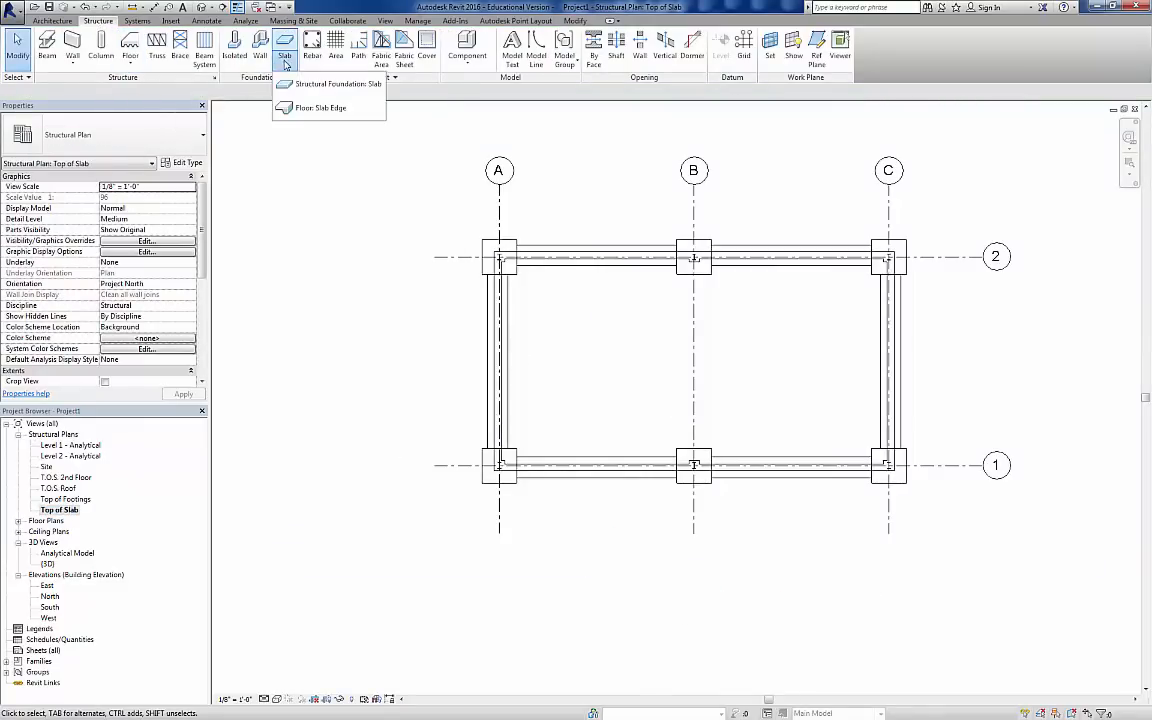
{"action": "left_click", "coordinate": [296, 88]}
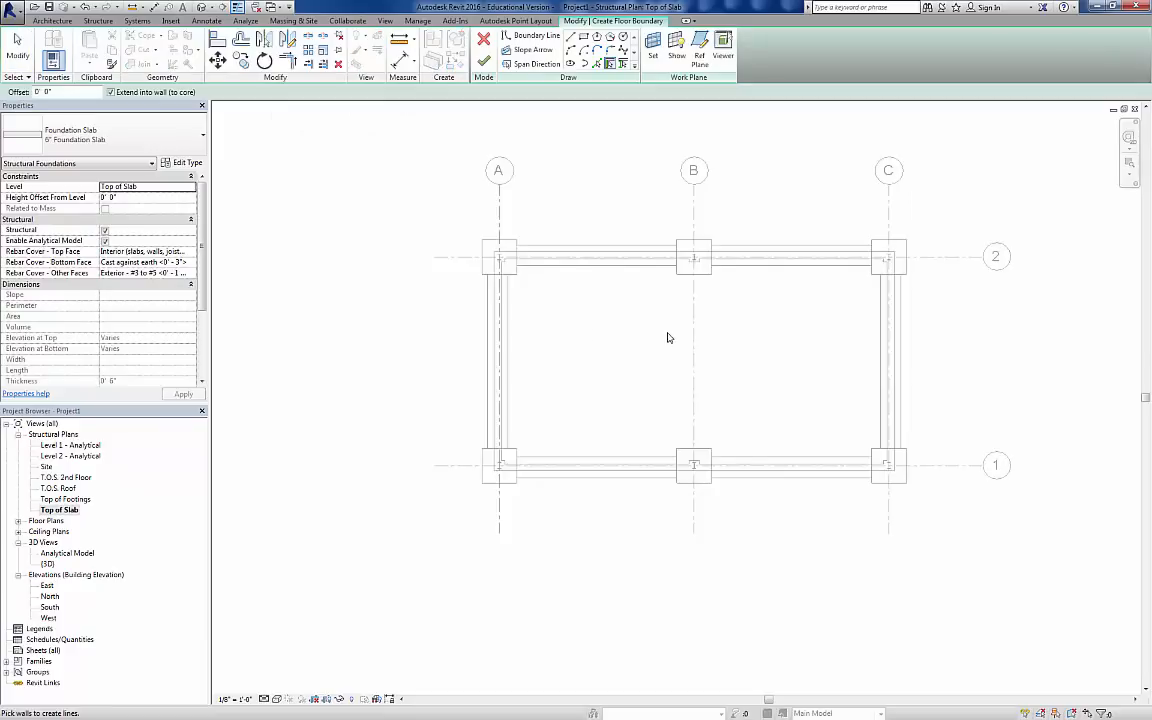
{"action": "scroll", "coordinate": [666, 334], "scroll_direction": "up", "scroll_amount": 3}
{"action": "scroll", "coordinate": [666, 334], "scroll_direction": "up", "scroll_amount": 1}
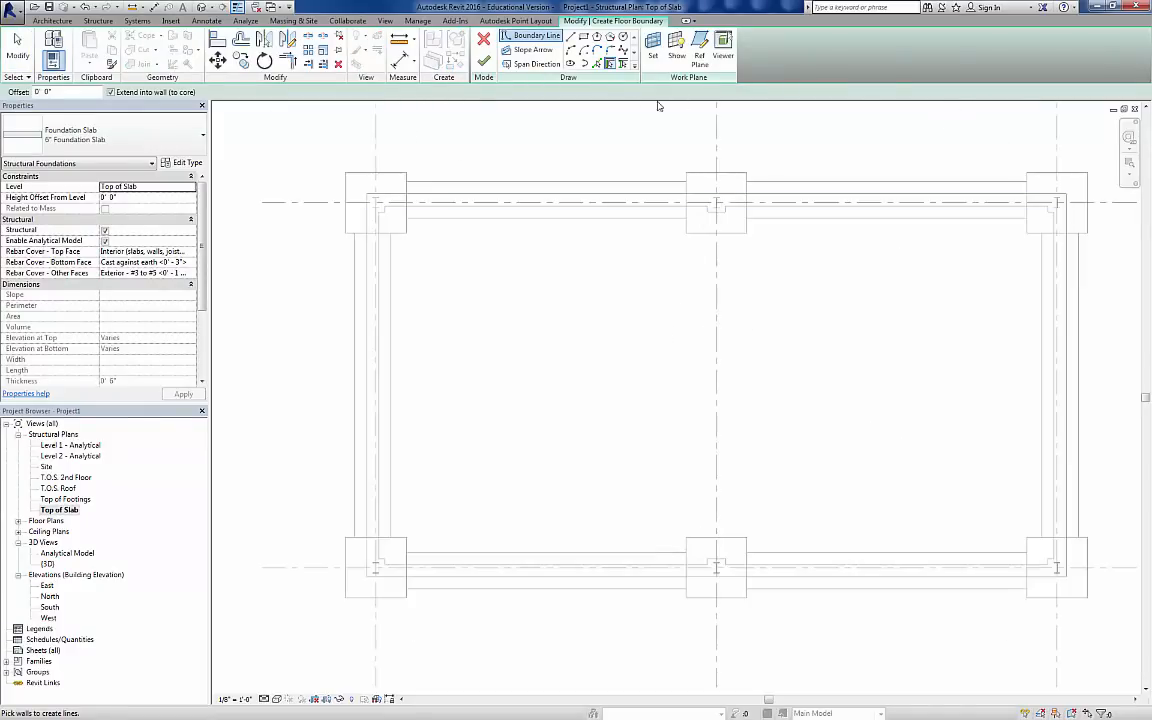
- Pick slab boundary lines along the inner faces of the grid A and grid 2 walls and the exposed column edges at A-2 and B-2
{"action": "left_click", "coordinate": [597, 65]}
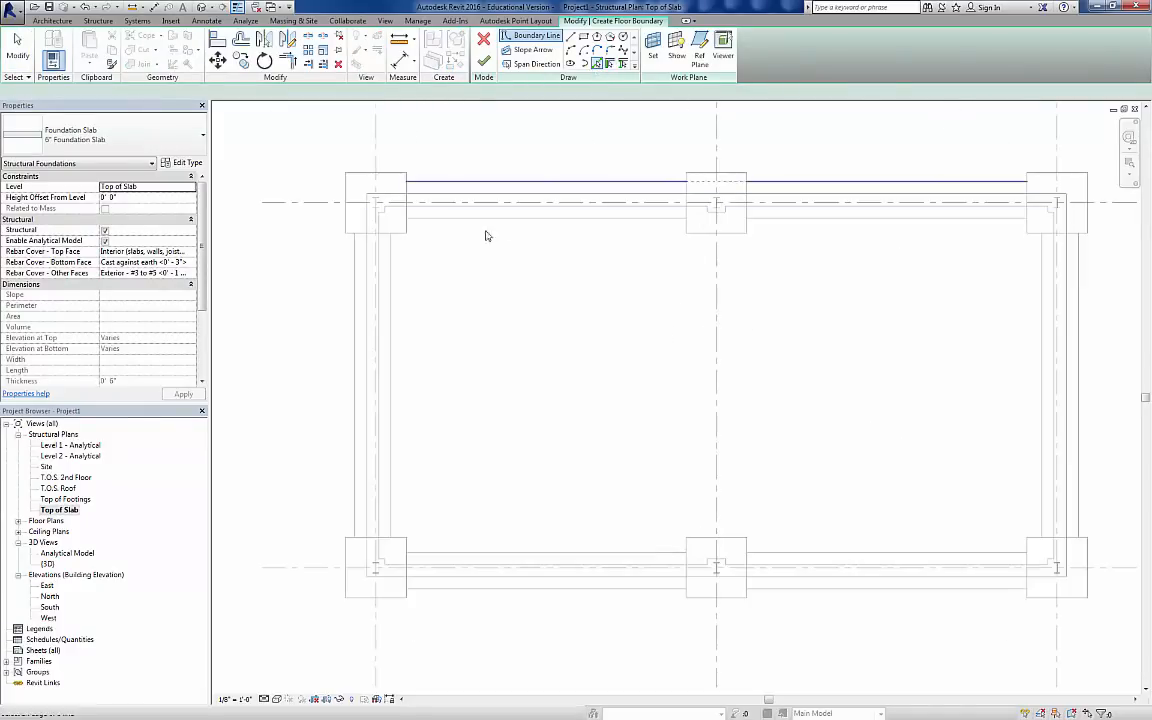
{"action": "left_click", "coordinate": [380, 270]}
{"action": "scroll", "coordinate": [391, 220], "scroll_direction": "up", "scroll_amount": 3}
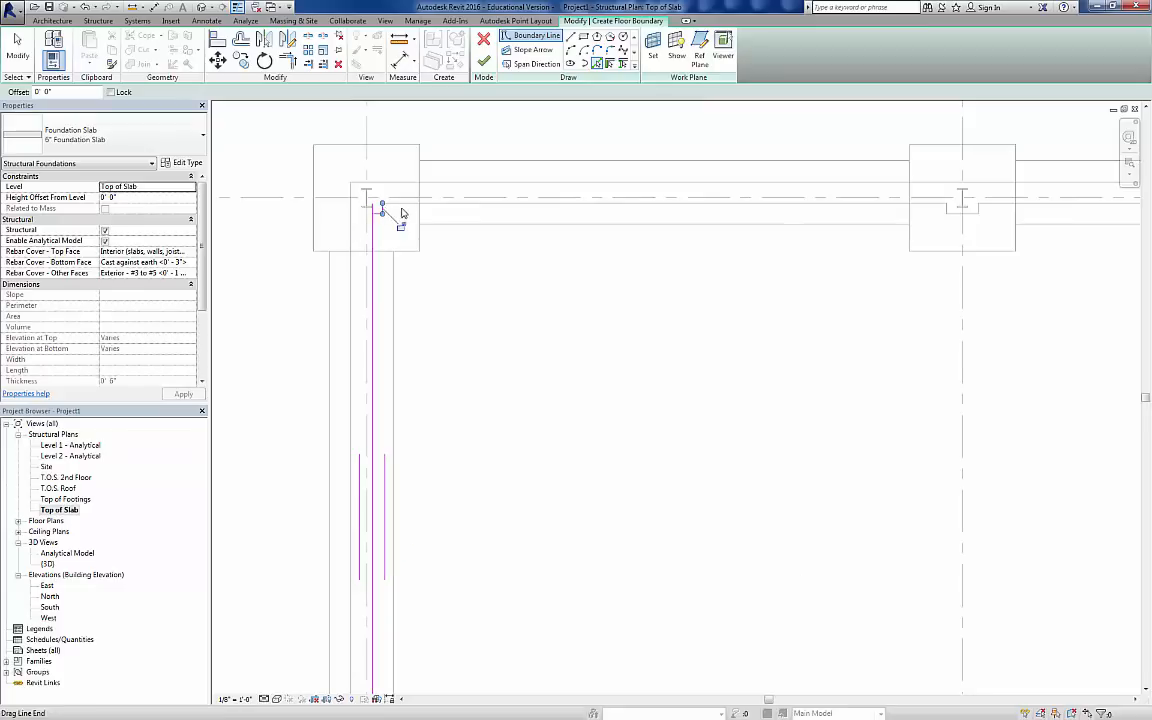
{"action": "left_click", "coordinate": [393, 214]}
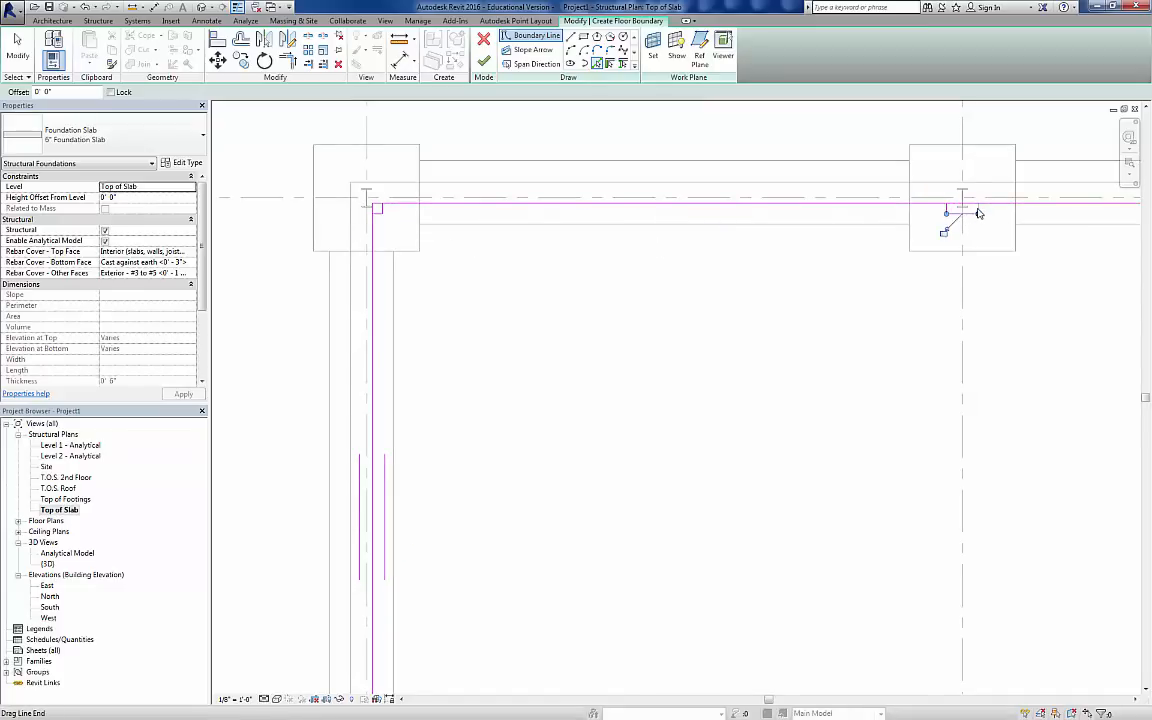
{"action": "scroll", "coordinate": [983, 225], "scroll_direction": "down", "scroll_amount": 2}
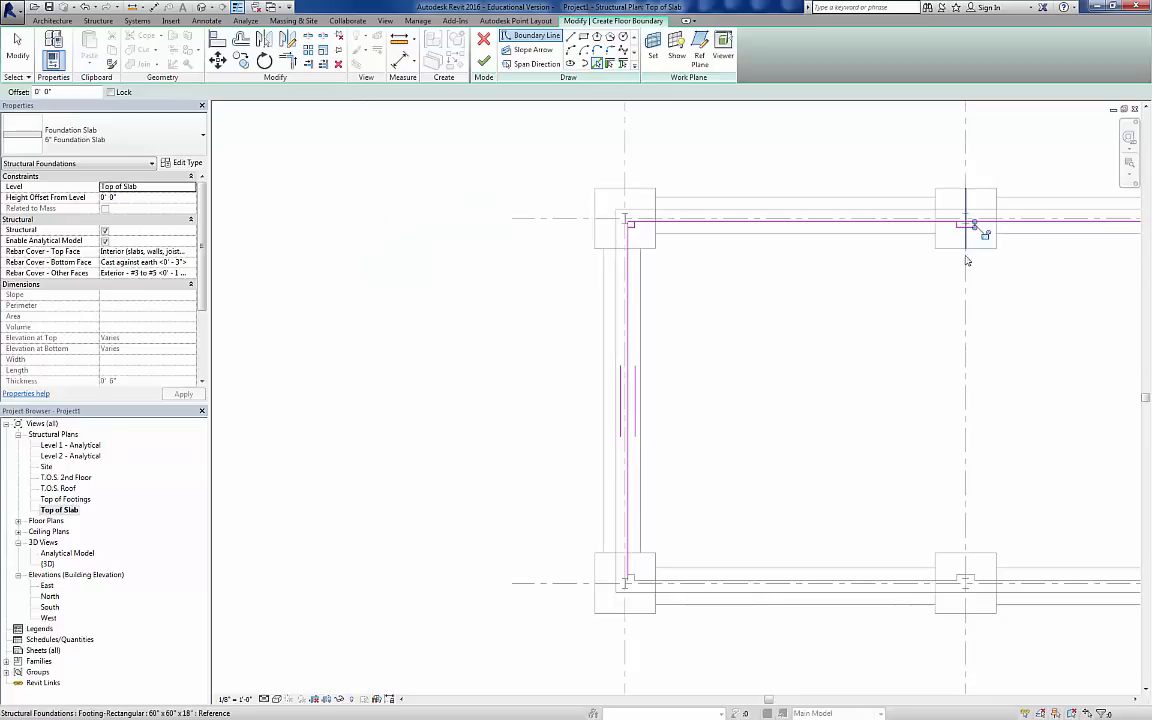
- Pick slab boundary lines along the column edges at C-2 and C-1 and the inner faces of the grid C and grid 1 walls
{"action": "middle_click_drag", "start_coordinate": [888, 270], "coordinate": [566, 226]}
{"action": "scroll", "coordinate": [681, 181], "scroll_direction": "up", "scroll_amount": 2}
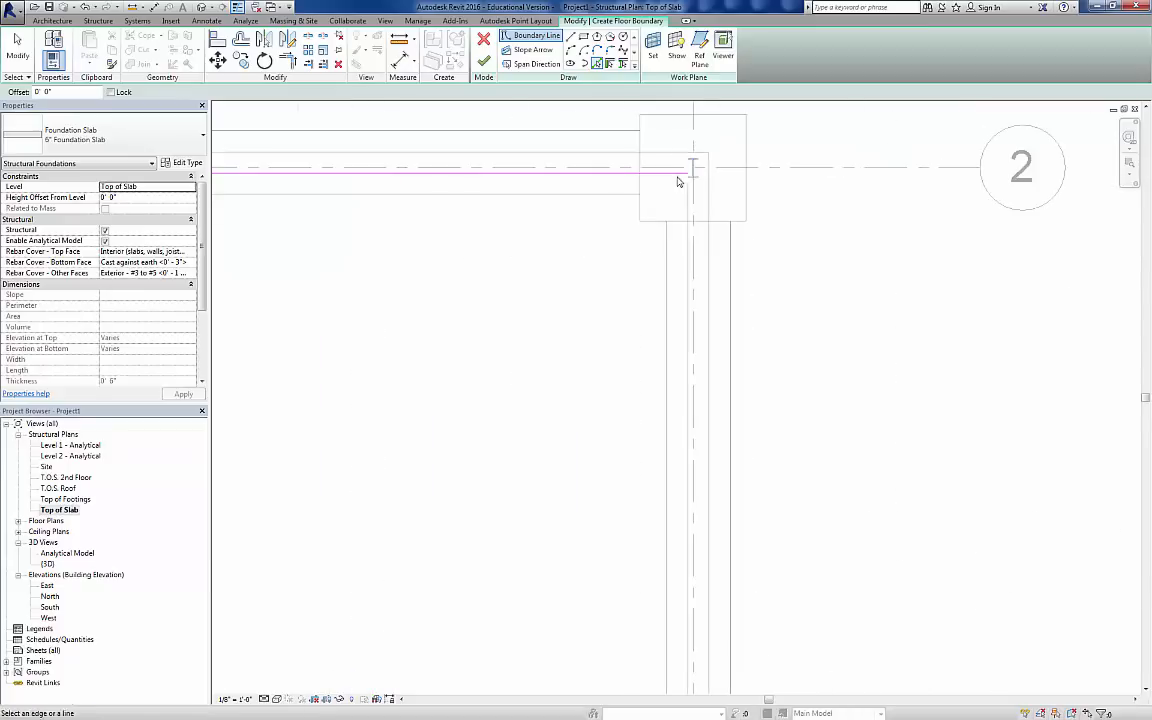
{"action": "left_click", "coordinate": [678, 178]}
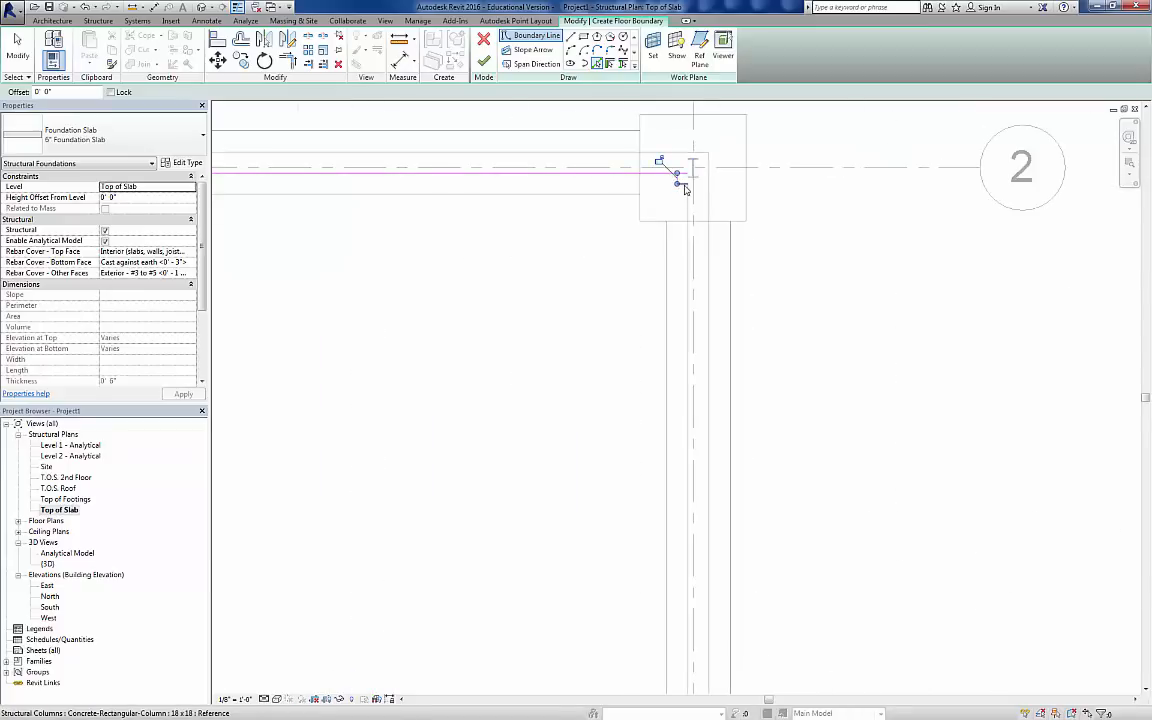
{"action": "left_click", "coordinate": [682, 183]}
{"action": "middle_click_drag", "start_coordinate": [661, 442], "coordinate": [676, 172]}
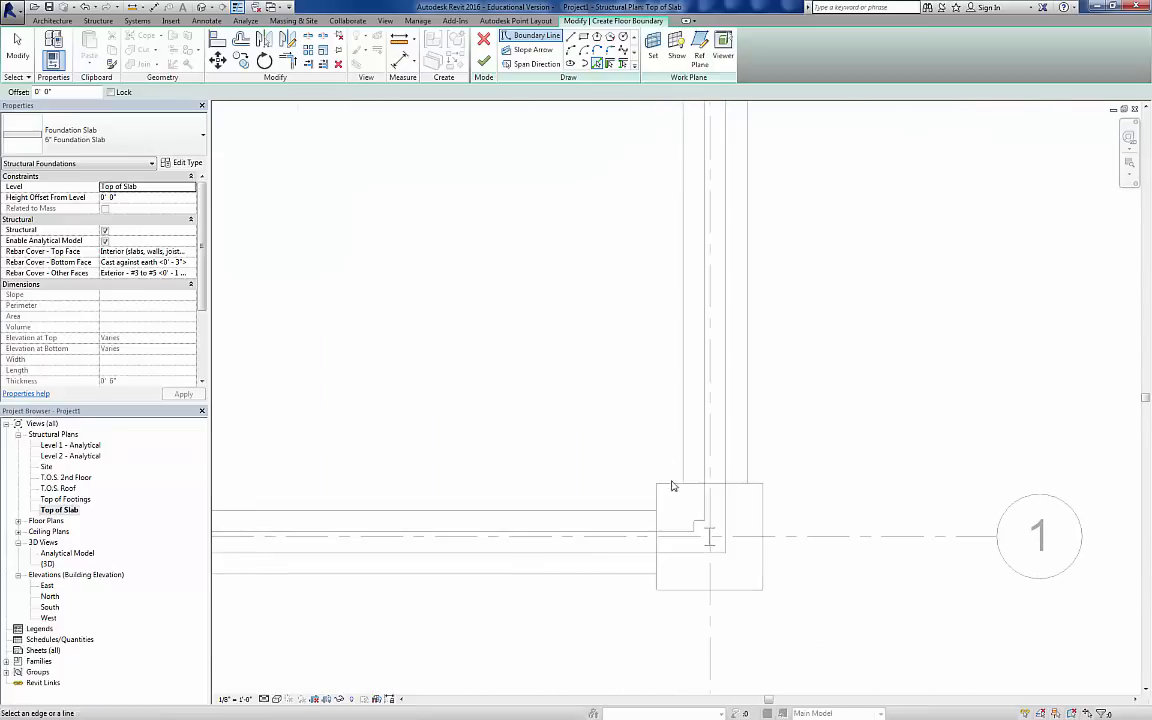
{"action": "left_click", "coordinate": [704, 520]}
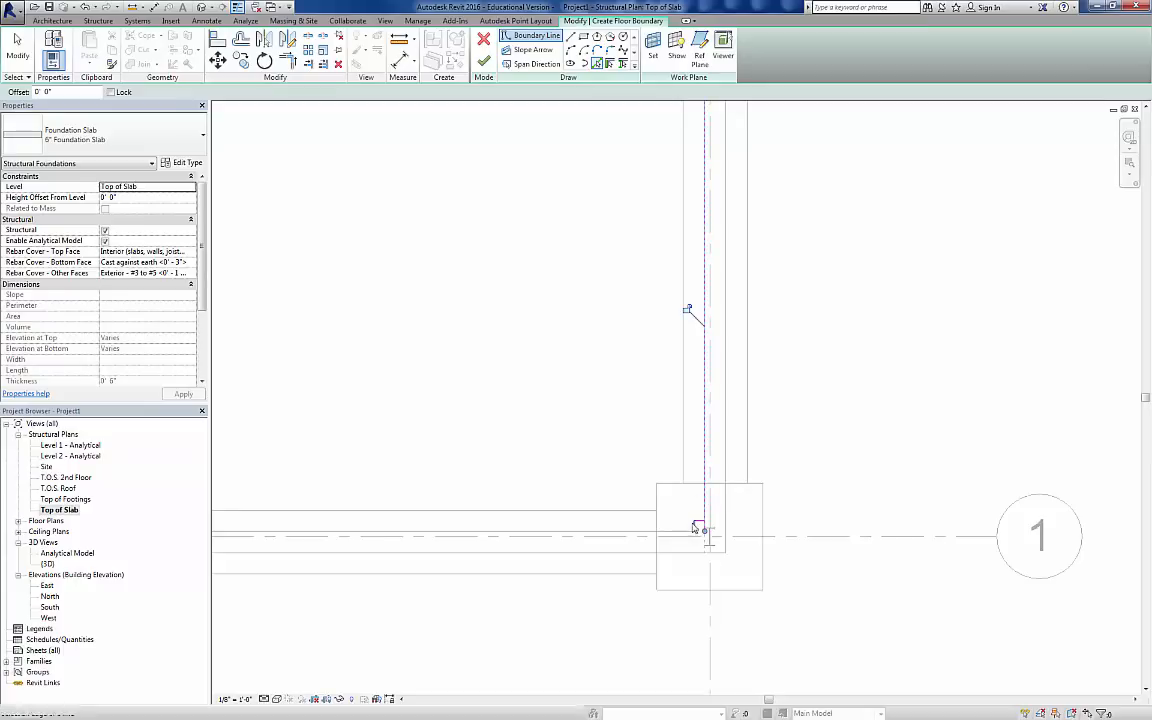
{"action": "left_click", "coordinate": [695, 526]}
{"action": "left_click", "coordinate": [684, 533]}
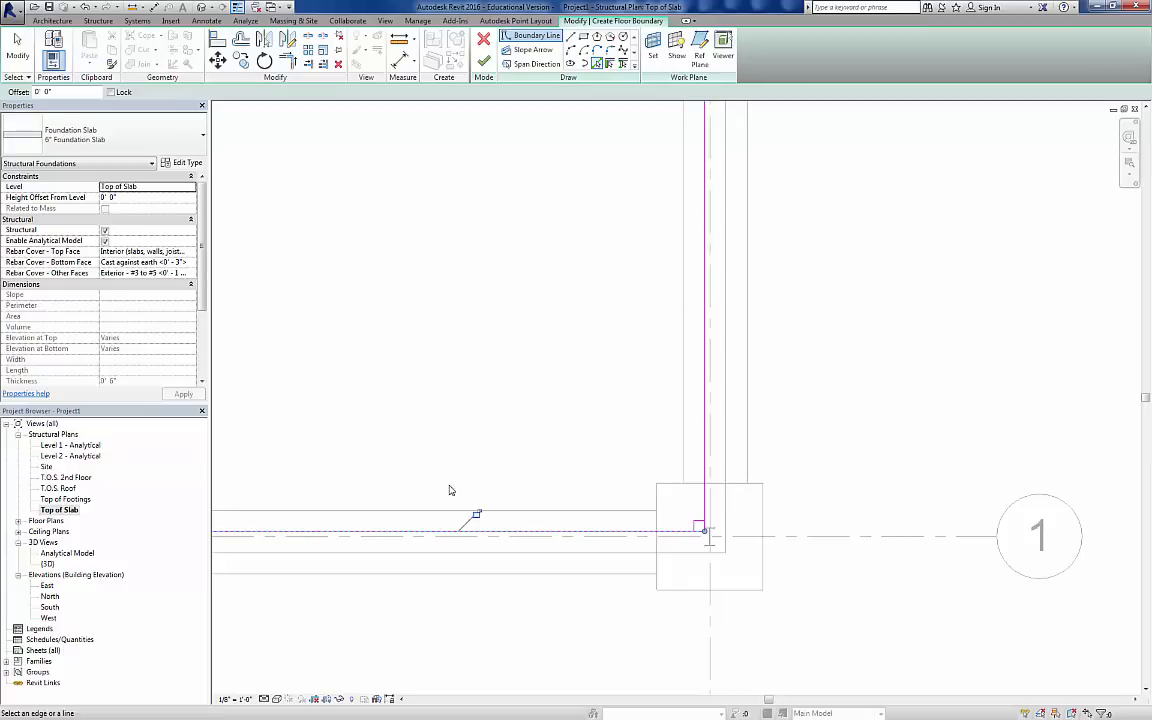
- Pick the exposed concrete column edges at B-1 and A-1 as slab boundary lines
{"action": "middle_click_drag", "start_coordinate": [447, 489], "coordinate": [1006, 437]}
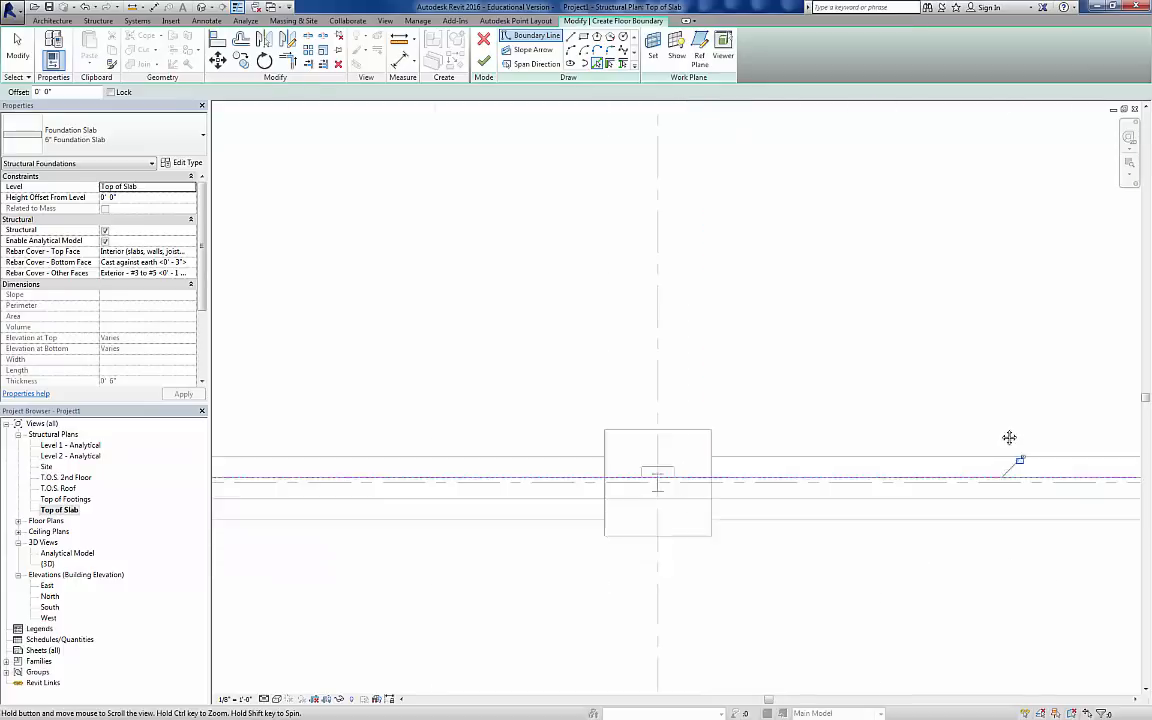
{"action": "left_click", "coordinate": [665, 466]}
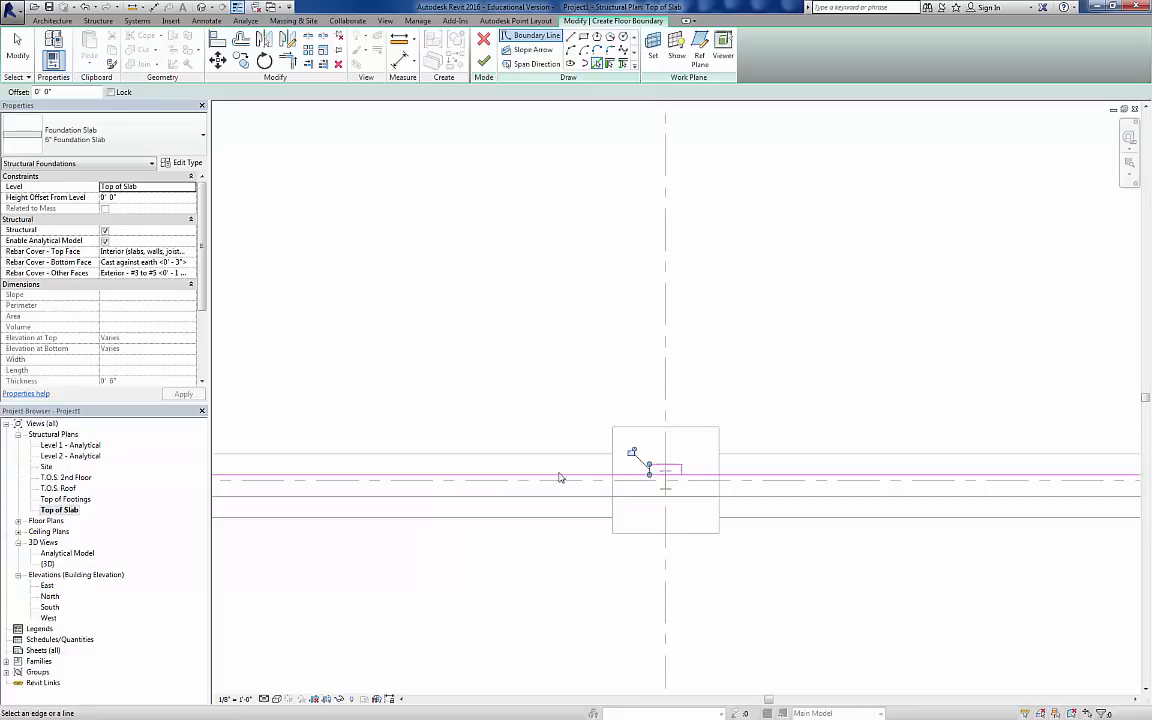
{"action": "middle_click_drag", "start_coordinate": [489, 477], "coordinate": [998, 455]}
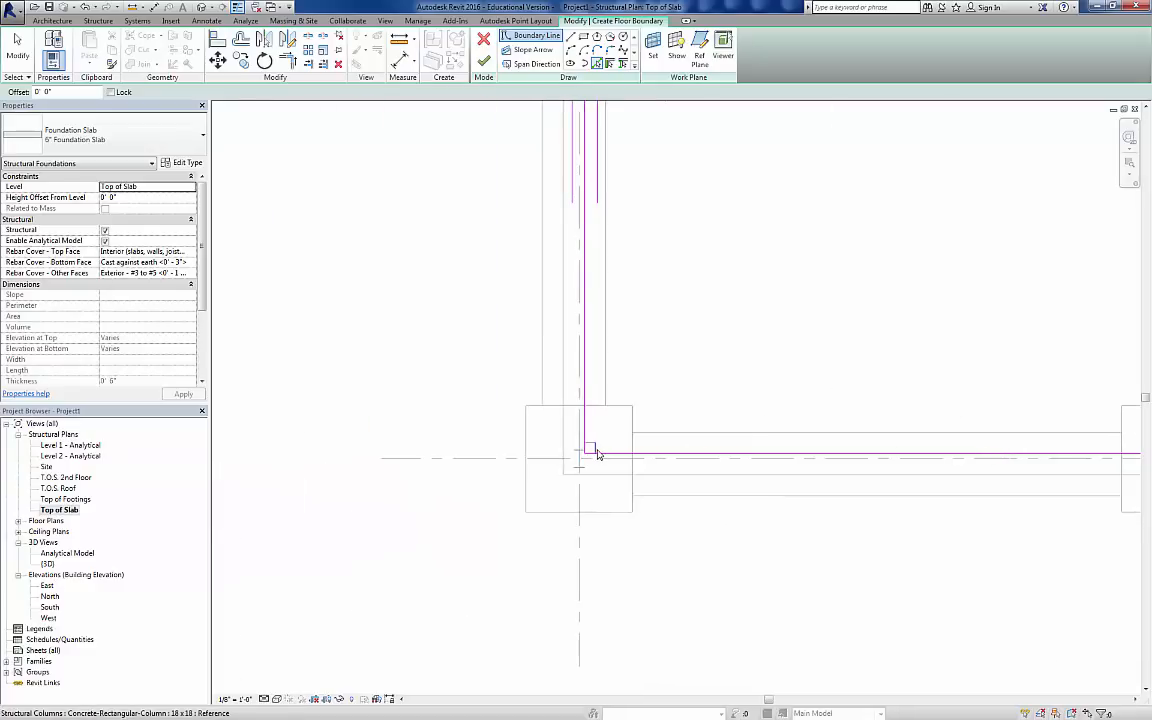
{"action": "left_click", "coordinate": [591, 447]}
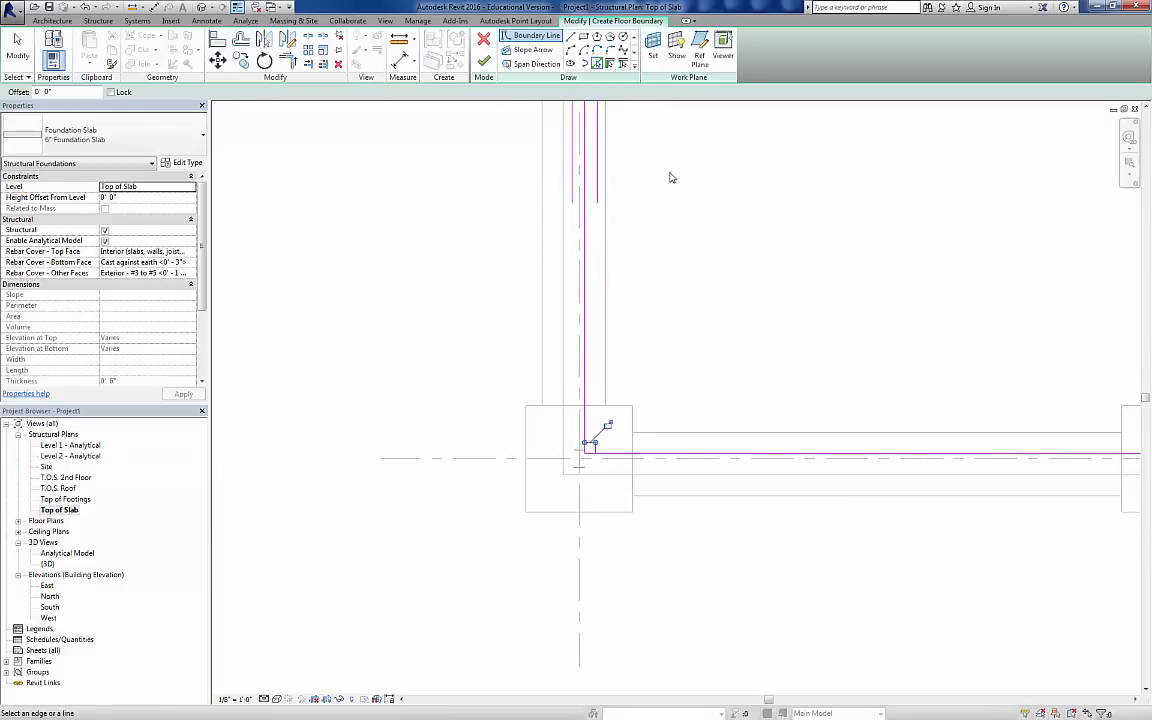
- Trim the slab boundary lines to a corner around the column notch at A-2
{"action": "middle_click_drag", "start_coordinate": [672, 178], "coordinate": [568, 578]}
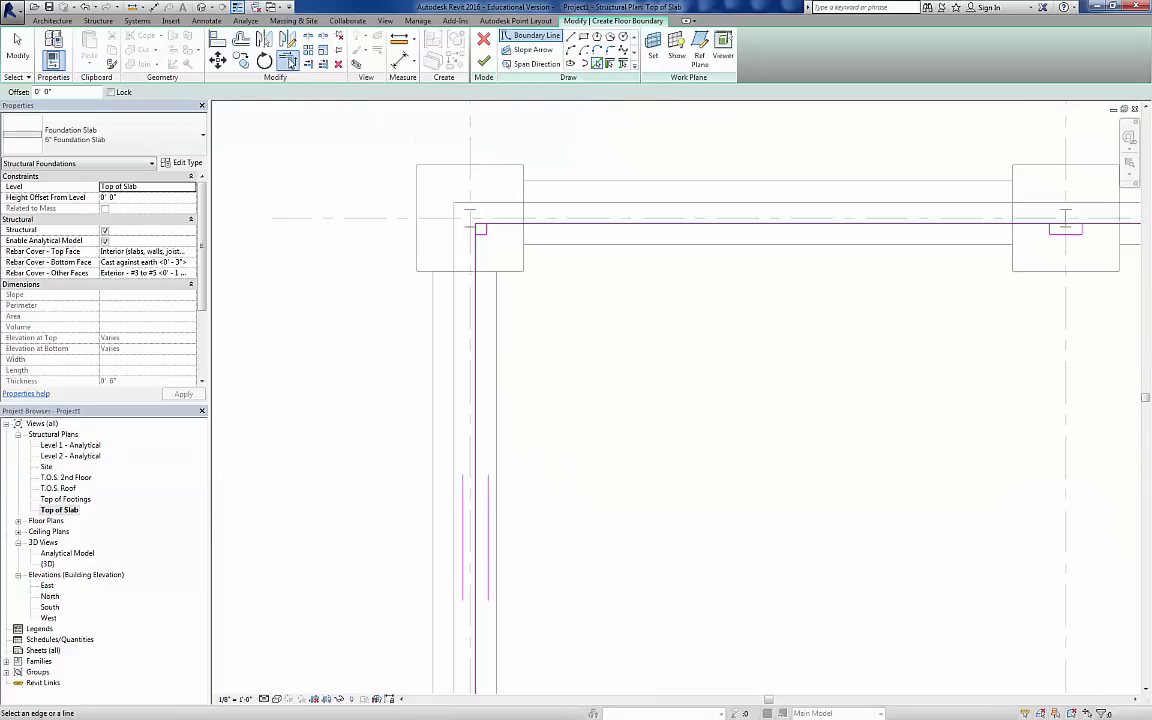
{"action": "left_click", "coordinate": [287, 61]}
{"action": "scroll", "coordinate": [452, 182], "scroll_direction": "up", "scroll_amount": 3}
{"action": "scroll", "coordinate": [471, 207], "scroll_direction": "up", "scroll_amount": 2}
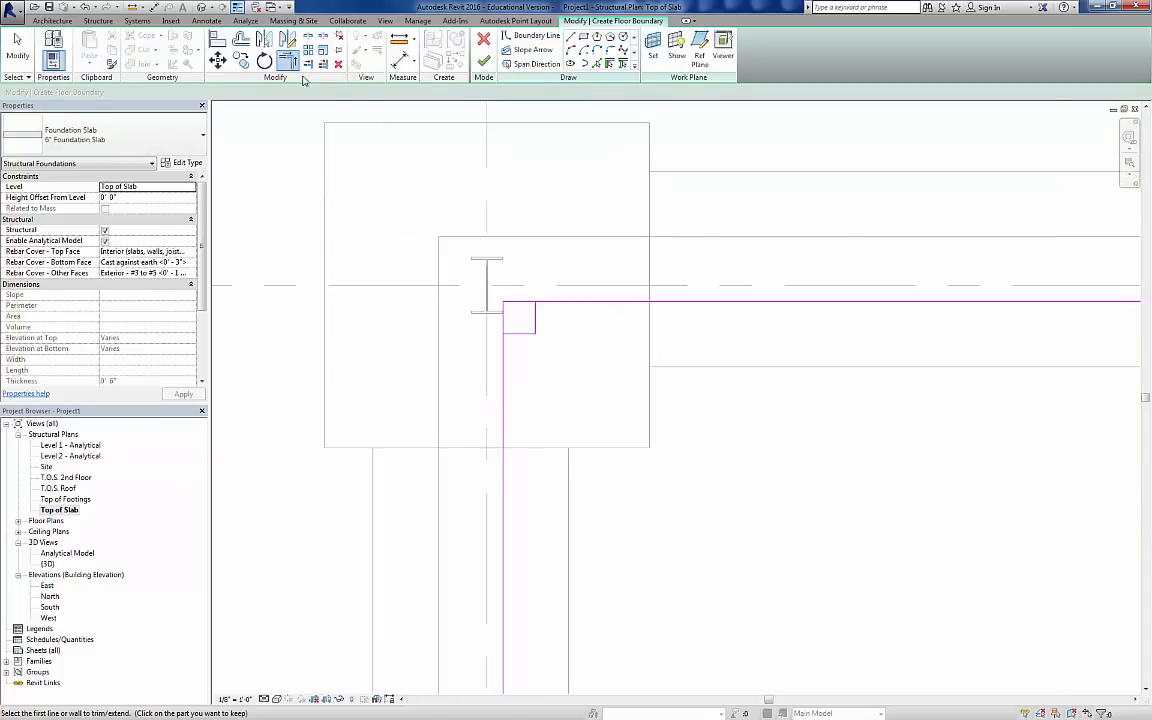
{"action": "left_click", "coordinate": [506, 358]}
{"action": "left_click", "coordinate": [535, 334]}
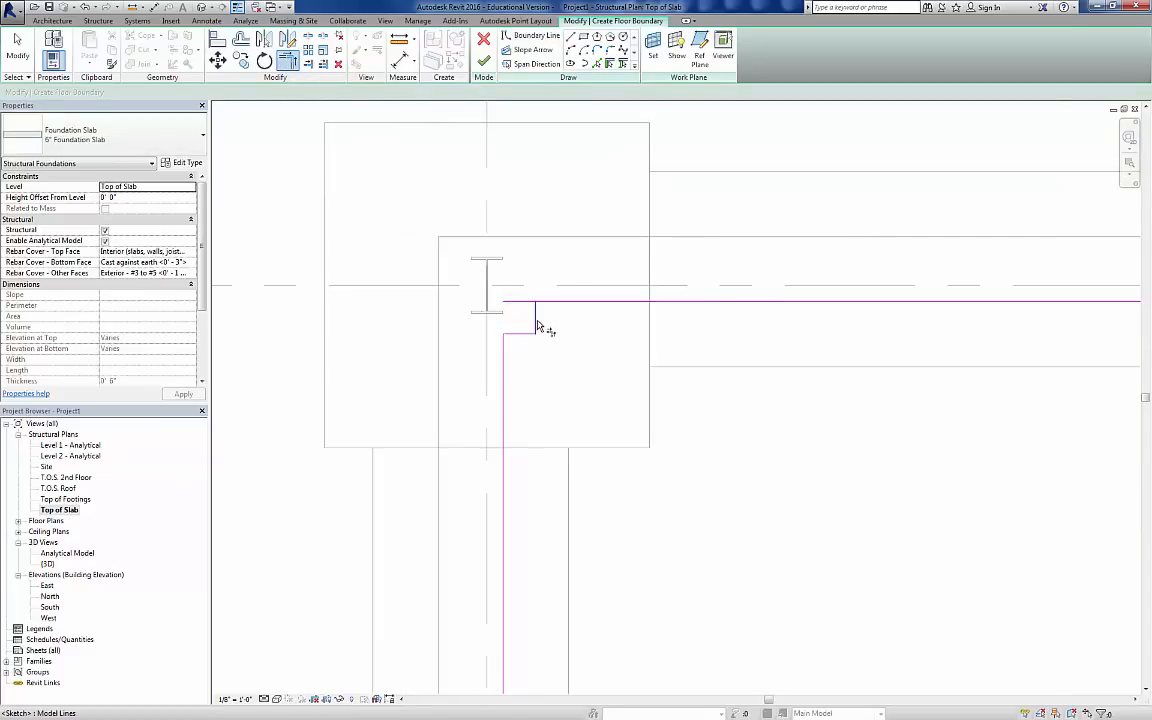
{"action": "left_click", "coordinate": [560, 301]}
{"action": "left_click", "coordinate": [535, 315]}
- Trim the slab boundary lines to a corner around the column notch at A-1
{"action": "scroll", "coordinate": [591, 330], "scroll_direction": "down", "scroll_amount": 2}
{"action": "scroll", "coordinate": [590, 330], "scroll_direction": "down", "scroll_amount": 2}
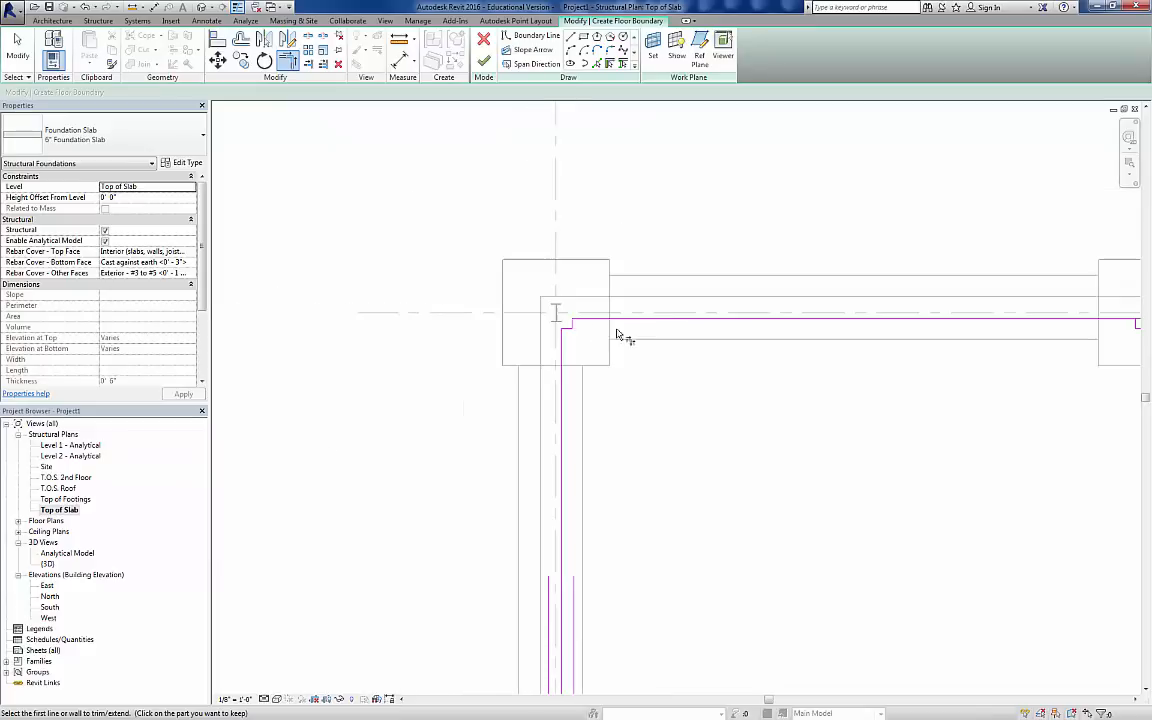
{"action": "scroll", "coordinate": [844, 360], "scroll_direction": "down", "scroll_amount": 2}
{"action": "middle_click_drag", "start_coordinate": [769, 522], "coordinate": [681, 265]}
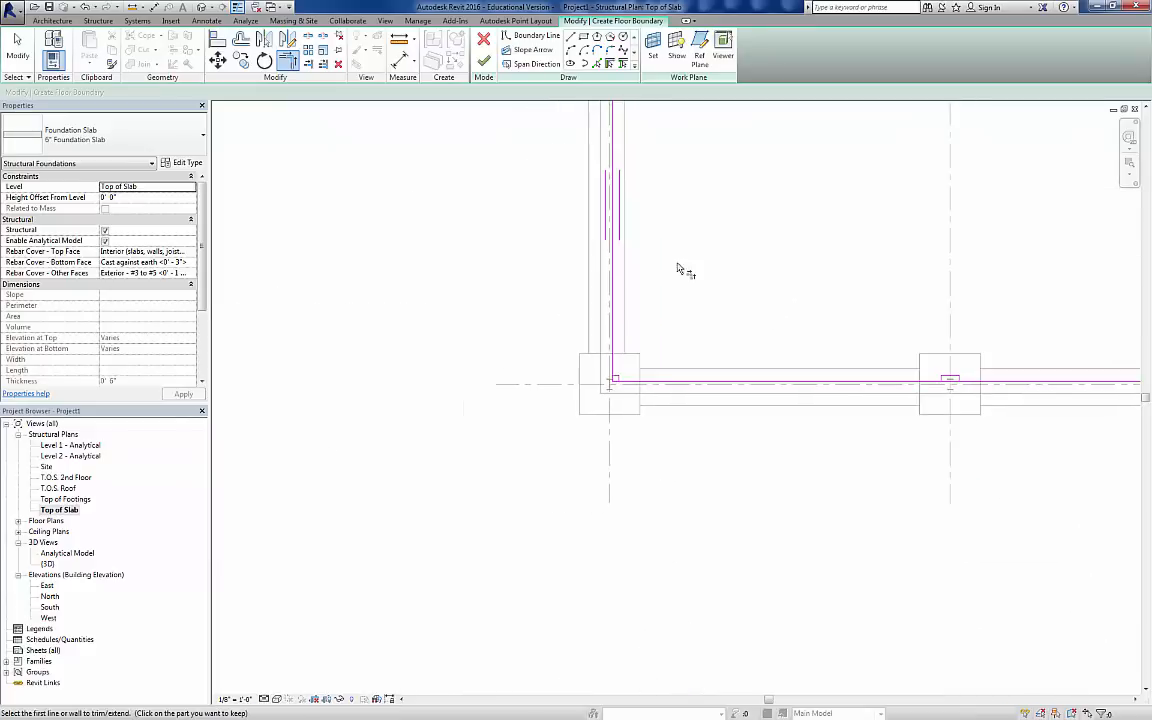
{"action": "scroll", "coordinate": [617, 388], "scroll_direction": "up", "scroll_amount": 5}
{"action": "left_click", "coordinate": [602, 362]}
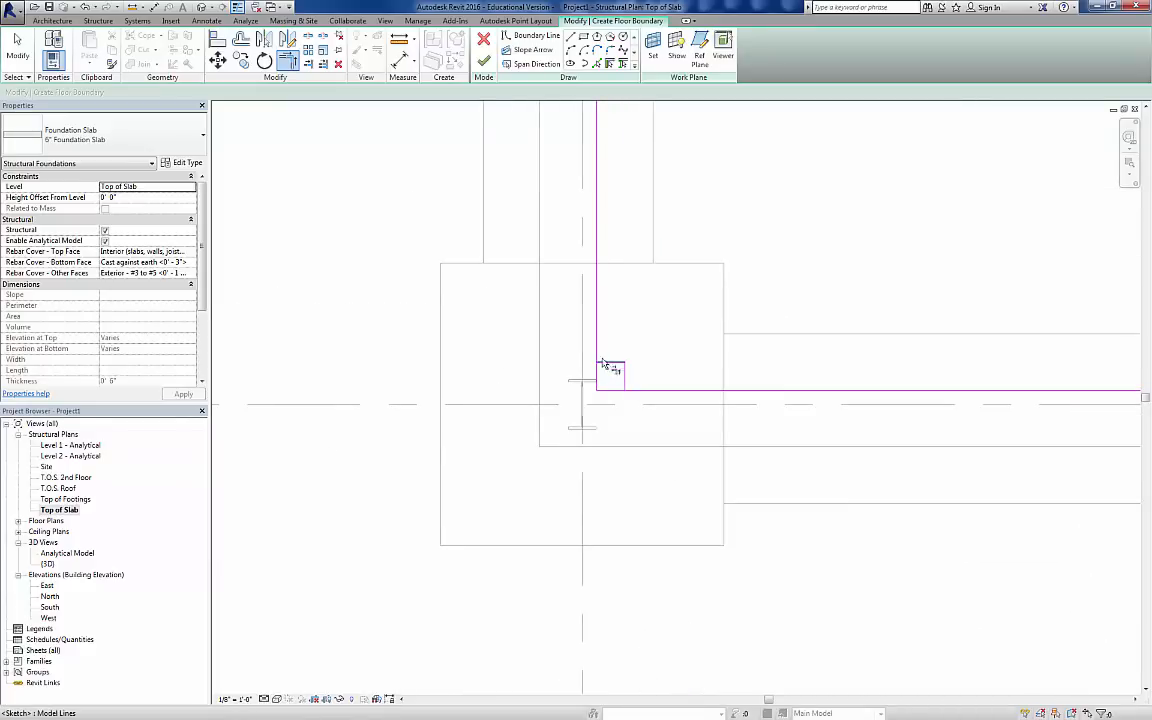
{"action": "left_click", "coordinate": [597, 350]}
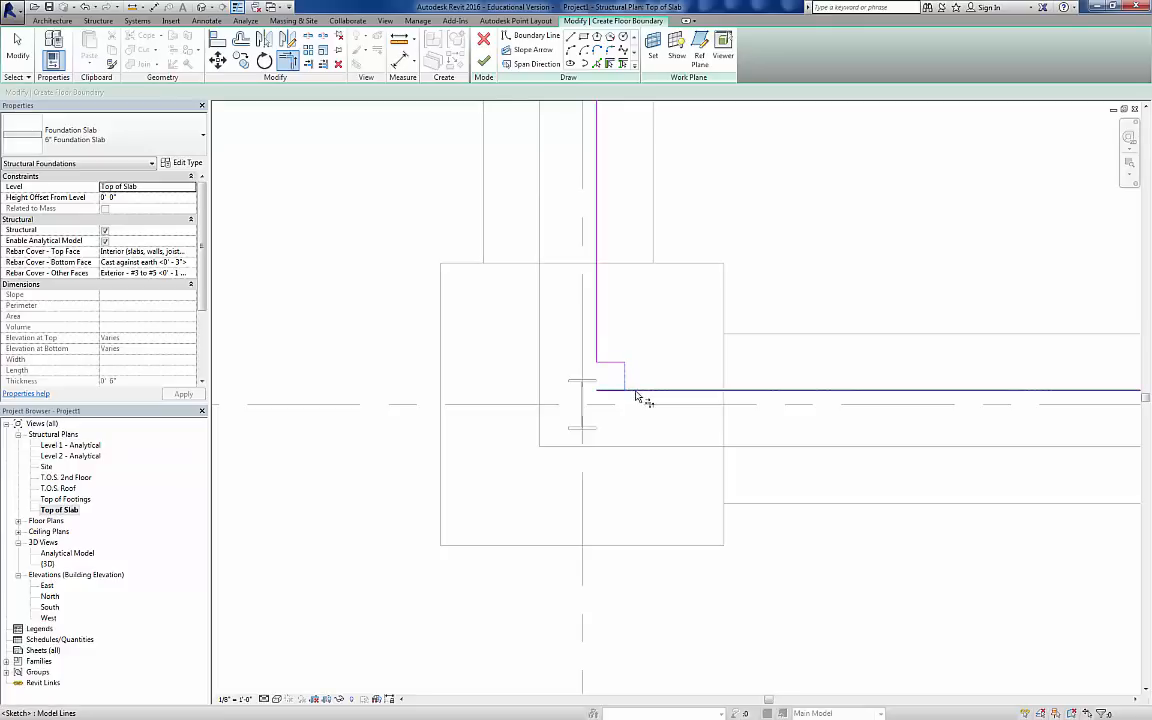
- Trim the slab boundary lines to a corner around the column notch at C-1
{"action": "scroll", "coordinate": [652, 388], "scroll_direction": "down", "scroll_amount": 7}
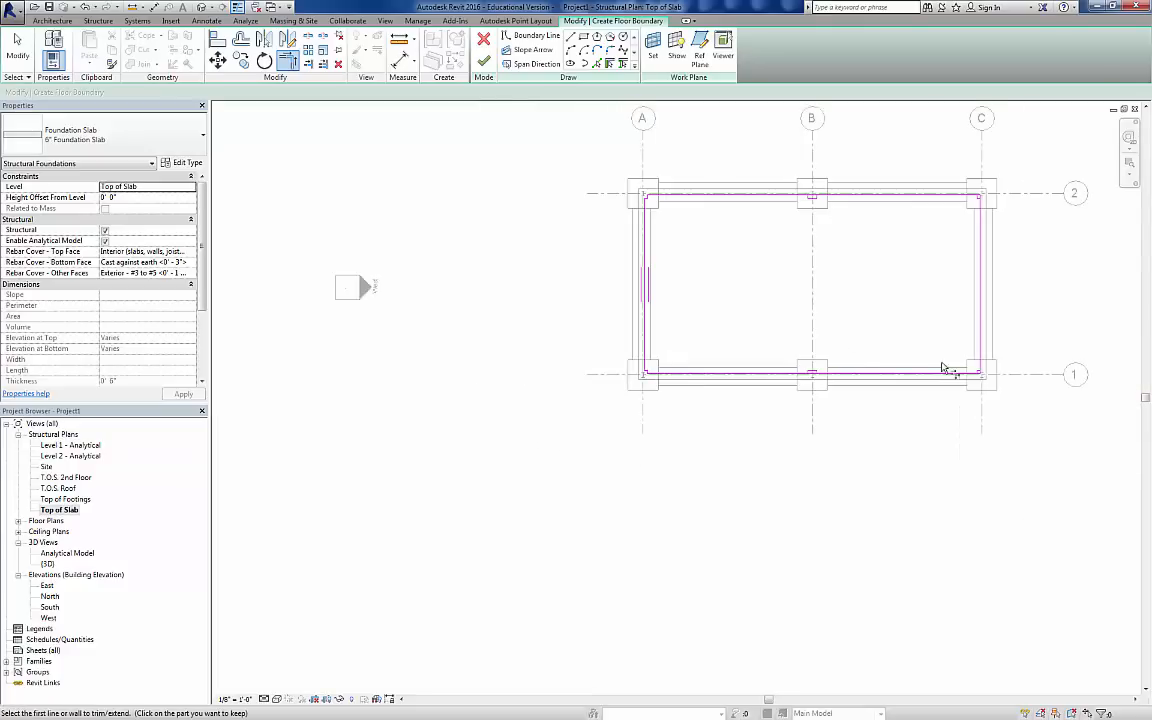
{"action": "scroll", "coordinate": [996, 373], "scroll_direction": "up", "scroll_amount": 1}
{"action": "scroll", "coordinate": [996, 373], "scroll_direction": "up", "scroll_amount": 5}
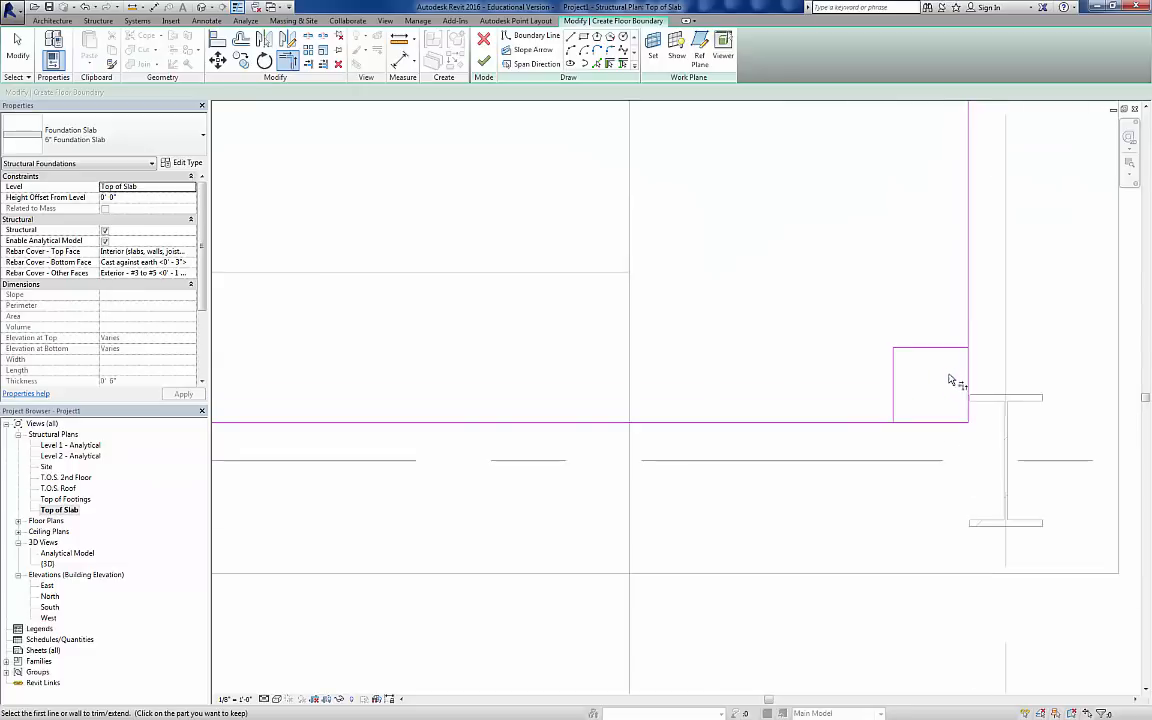
{"action": "left_click", "coordinate": [958, 347]}
{"action": "left_click", "coordinate": [968, 322]}
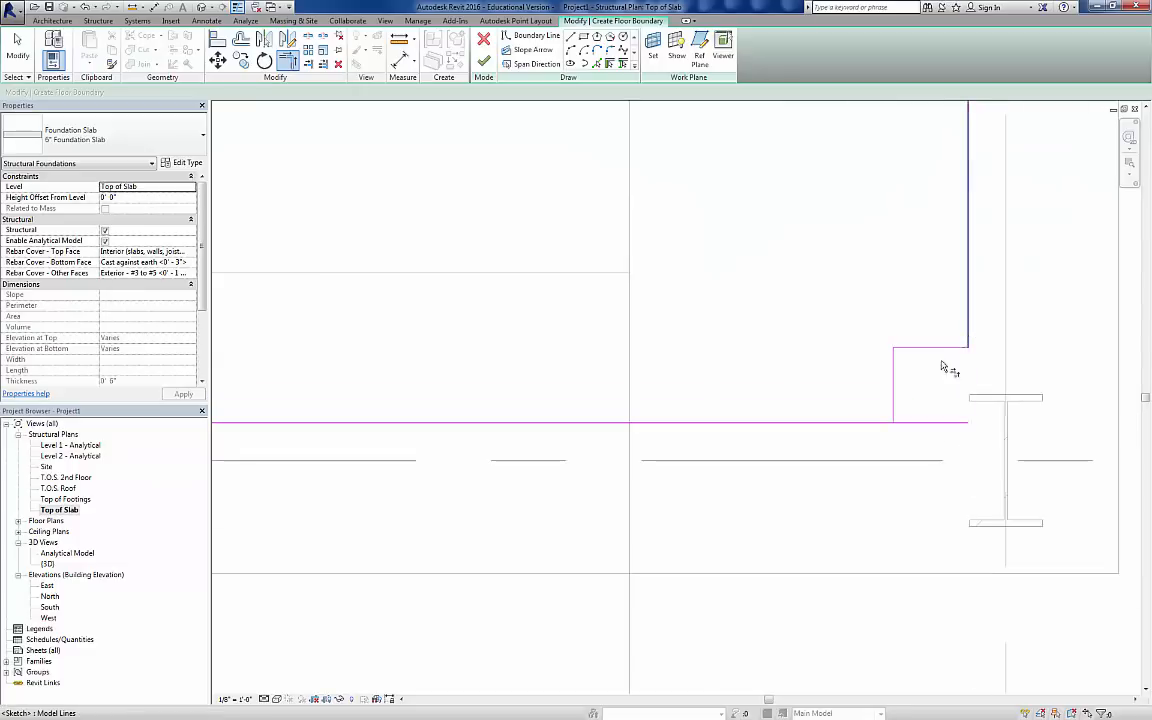
{"action": "left_click", "coordinate": [888, 426]}
{"action": "left_click", "coordinate": [895, 416]}
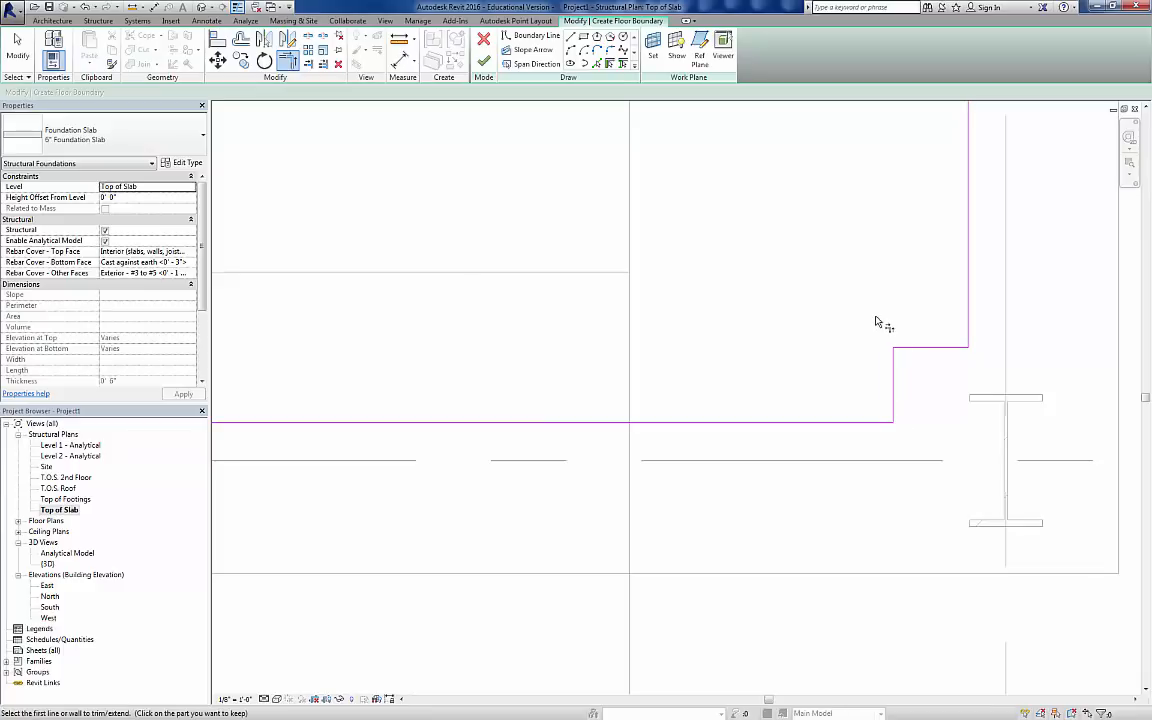
- Trim the slab boundary lines to a corner around the column notch at C-2
{"action": "scroll", "coordinate": [882, 321], "scroll_direction": "up", "scroll_amount": 2}
{"action": "scroll", "coordinate": [876, 329], "scroll_direction": "down", "scroll_amount": 2}
{"action": "middle_click_drag", "start_coordinate": [926, 277], "coordinate": [854, 606]}
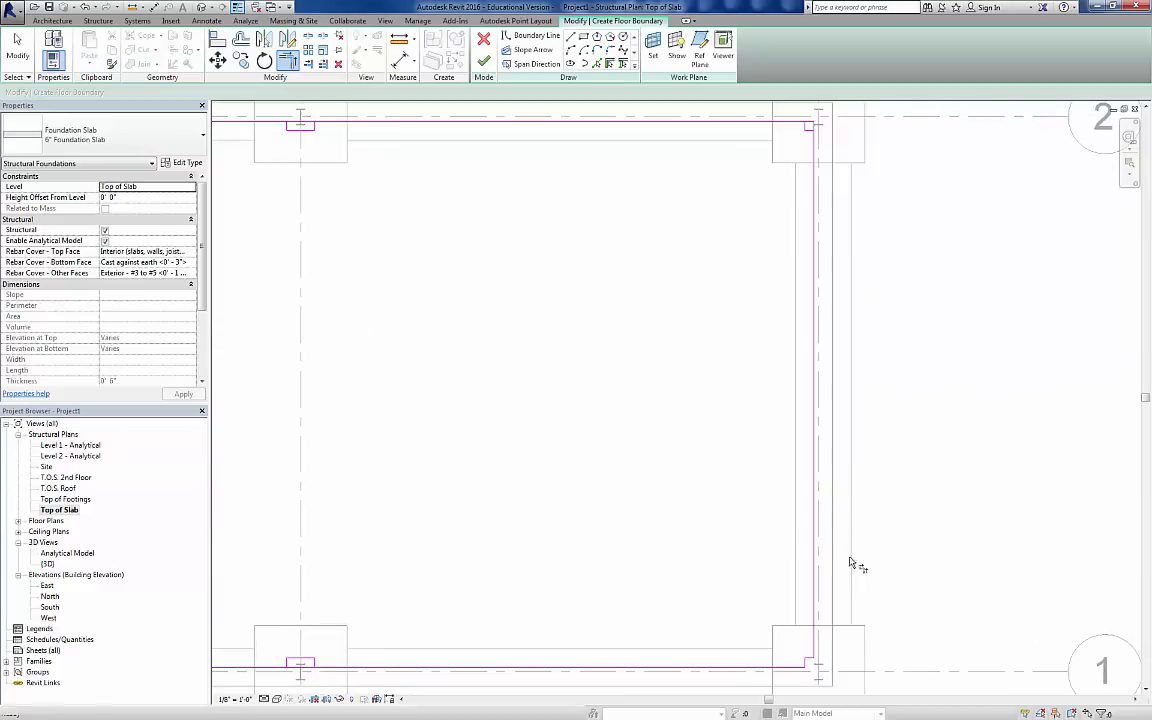
{"action": "middle_click_drag", "start_coordinate": [875, 262], "coordinate": [846, 481]}
{"action": "scroll", "coordinate": [799, 370], "scroll_direction": "up", "scroll_amount": 4}
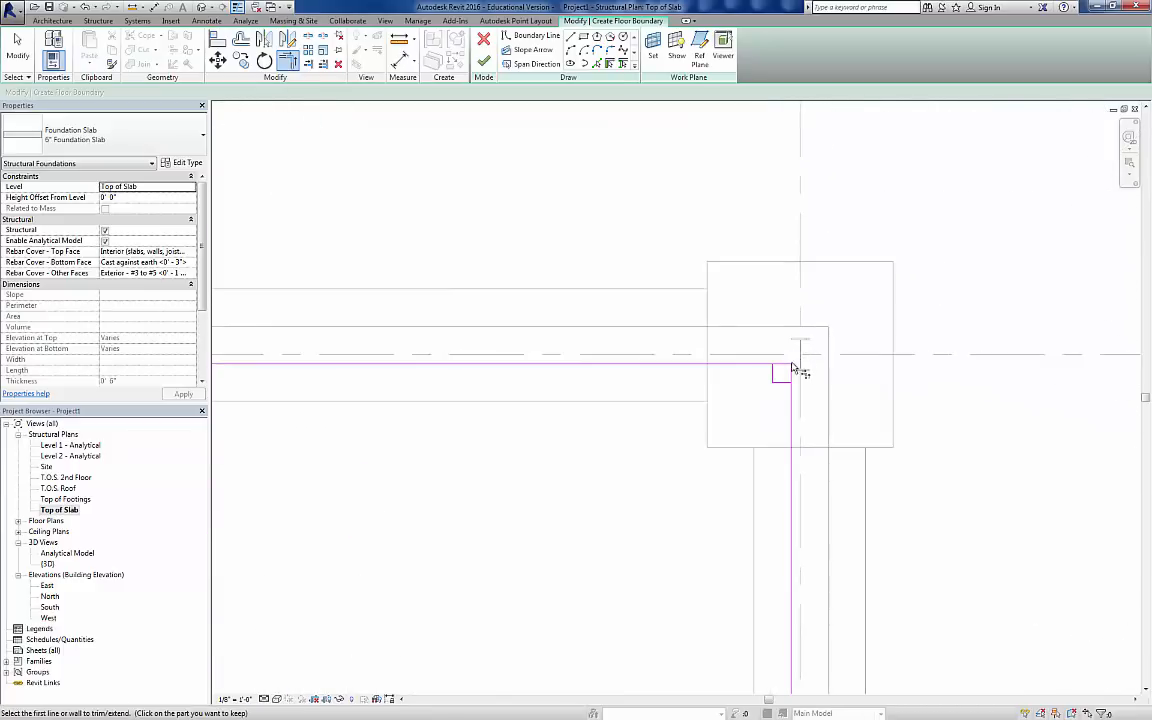
{"action": "scroll", "coordinate": [789, 410], "scroll_direction": "up", "scroll_amount": 2}
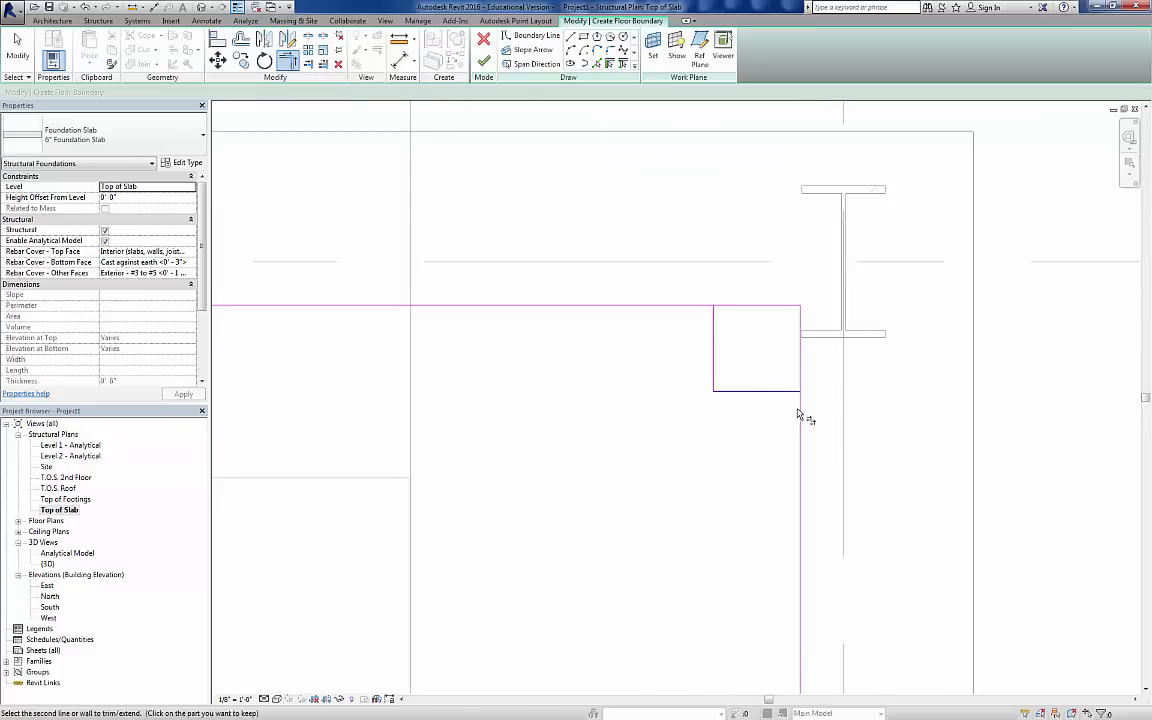
{"action": "left_click", "coordinate": [714, 321]}
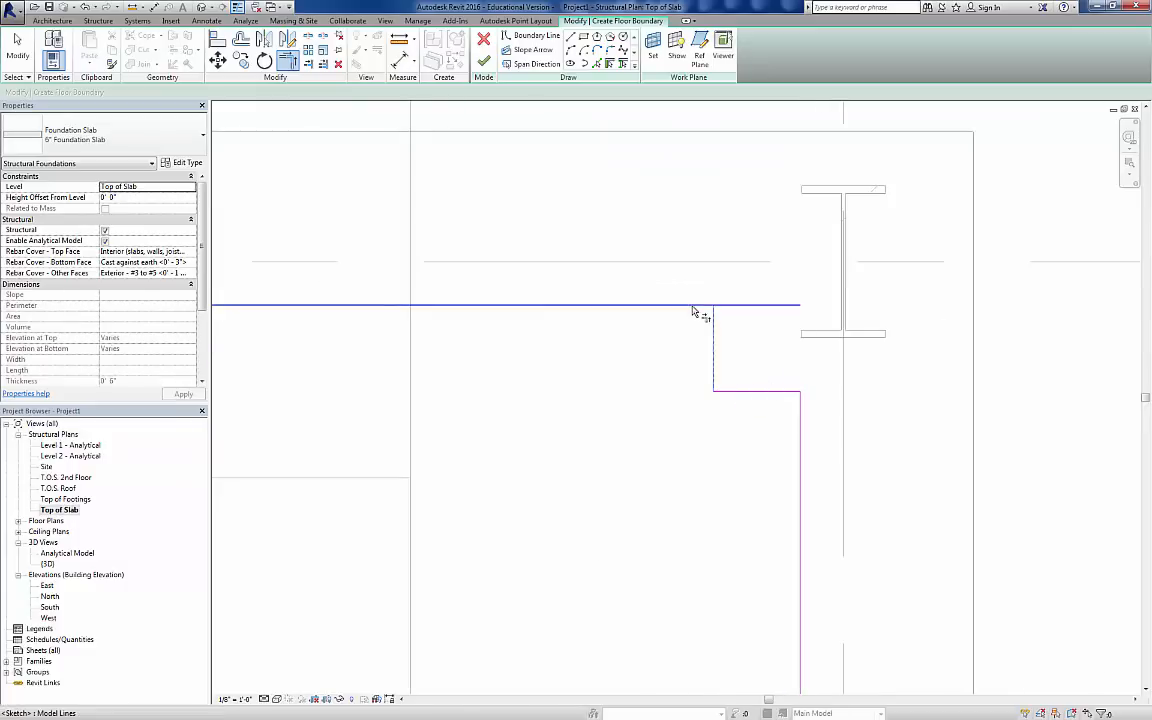
{"action": "left_click", "coordinate": [692, 306]}
- Split the long slab boundary lines within the column notches at B-2 and B-1
{"action": "scroll", "coordinate": [688, 340], "scroll_direction": "down", "scroll_amount": 5}
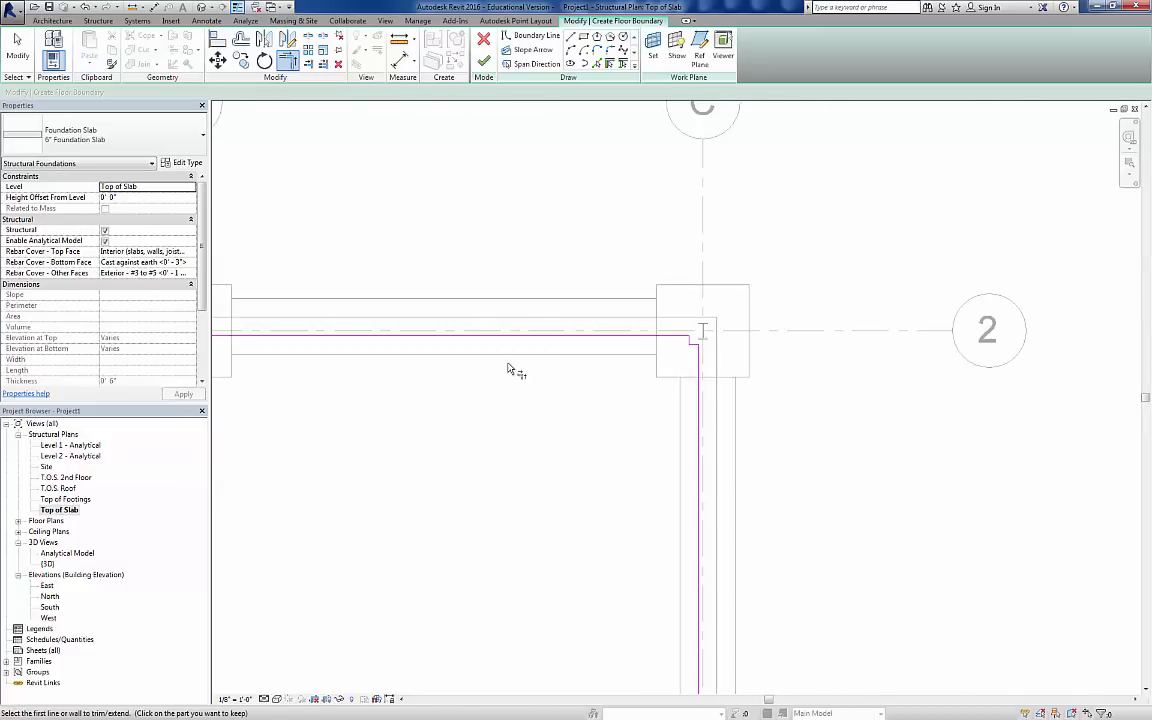
{"action": "middle_click_drag", "start_coordinate": [514, 368], "coordinate": [971, 343]}
{"action": "scroll", "coordinate": [645, 305], "scroll_direction": "up", "scroll_amount": 3}
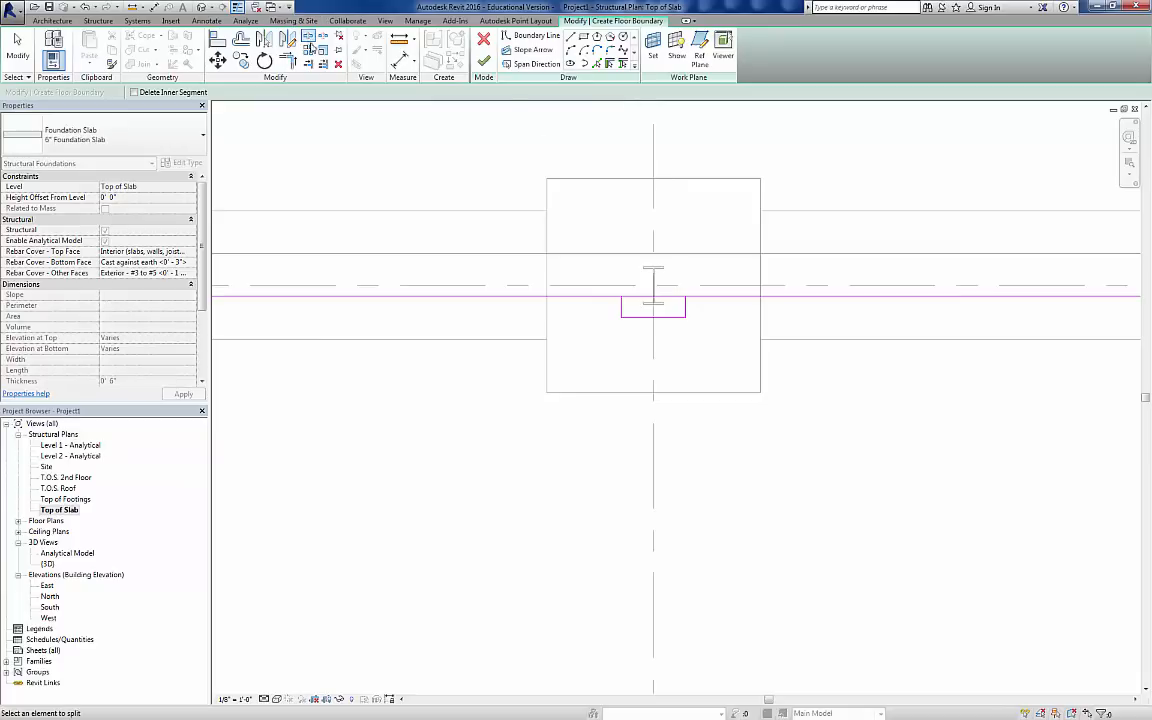
{"action": "left_click", "coordinate": [322, 38]}
{"action": "scroll", "coordinate": [687, 302], "scroll_direction": "down", "scroll_amount": 3}
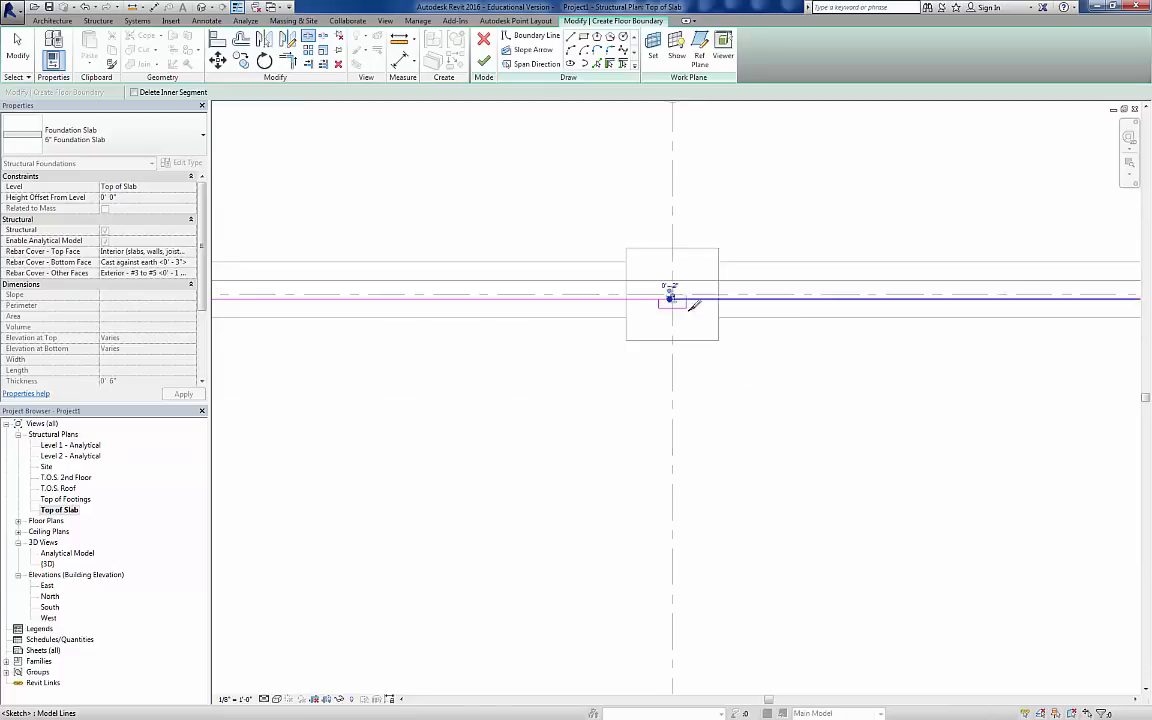
{"action": "middle_click_drag", "start_coordinate": [697, 399], "coordinate": [694, 121]}
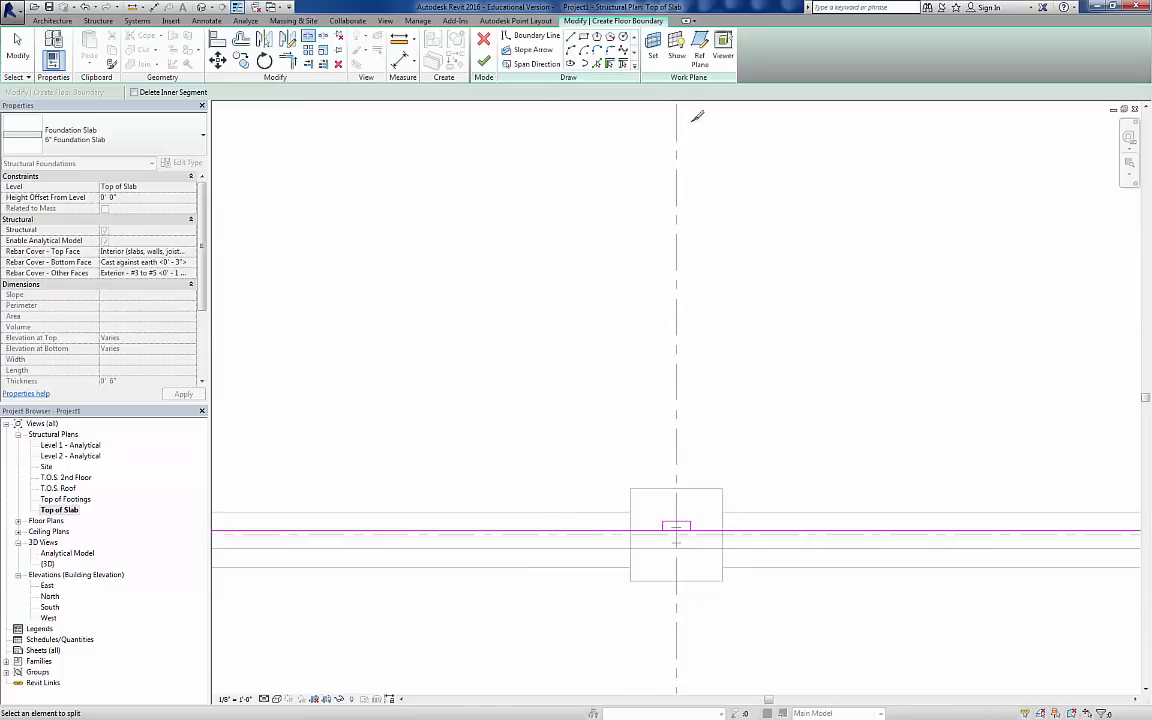
{"action": "left_click", "coordinate": [684, 531]}
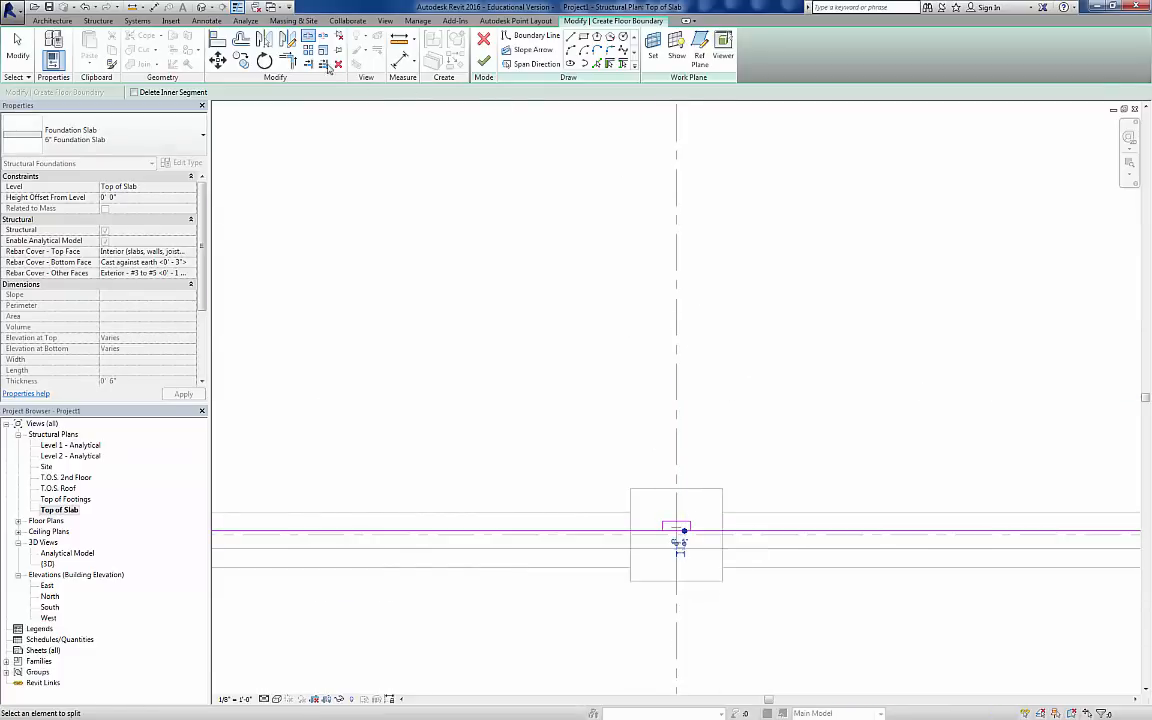
- Trim the split slab boundary lines to corners with both sides of the column notch at B-1
{"action": "left_click", "coordinate": [287, 62]}
{"action": "scroll", "coordinate": [692, 556], "scroll_direction": "up", "scroll_amount": 2}
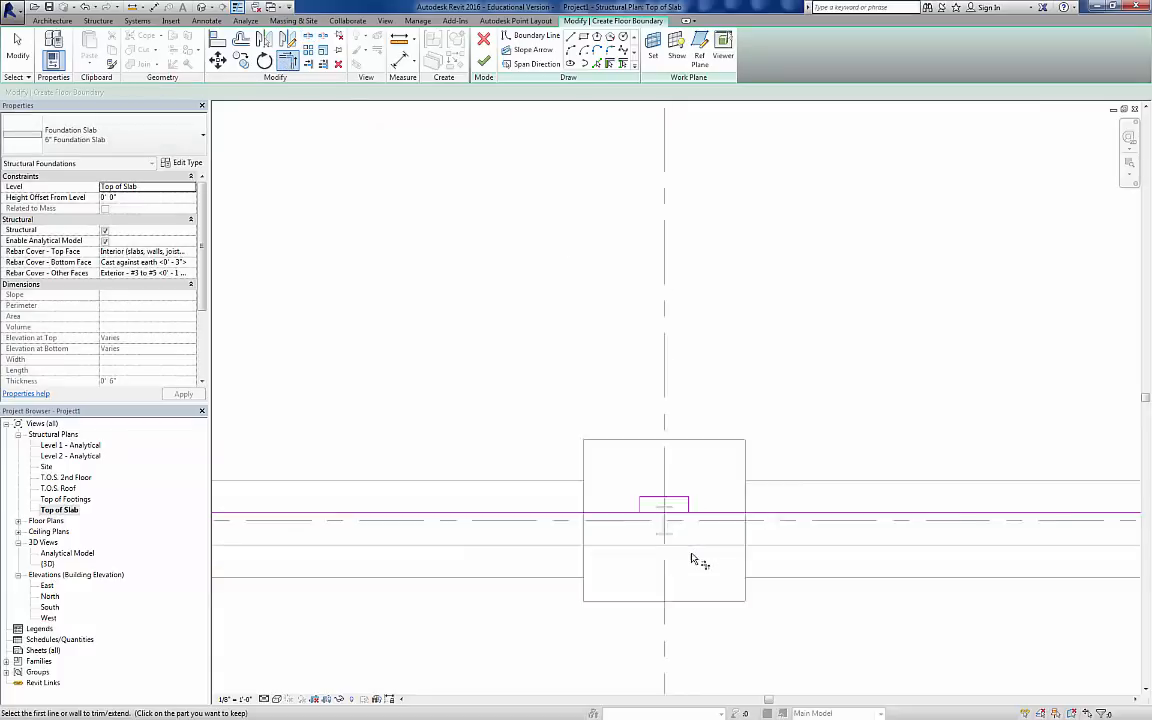
{"action": "scroll", "coordinate": [688, 550], "scroll_direction": "up", "scroll_amount": 4}
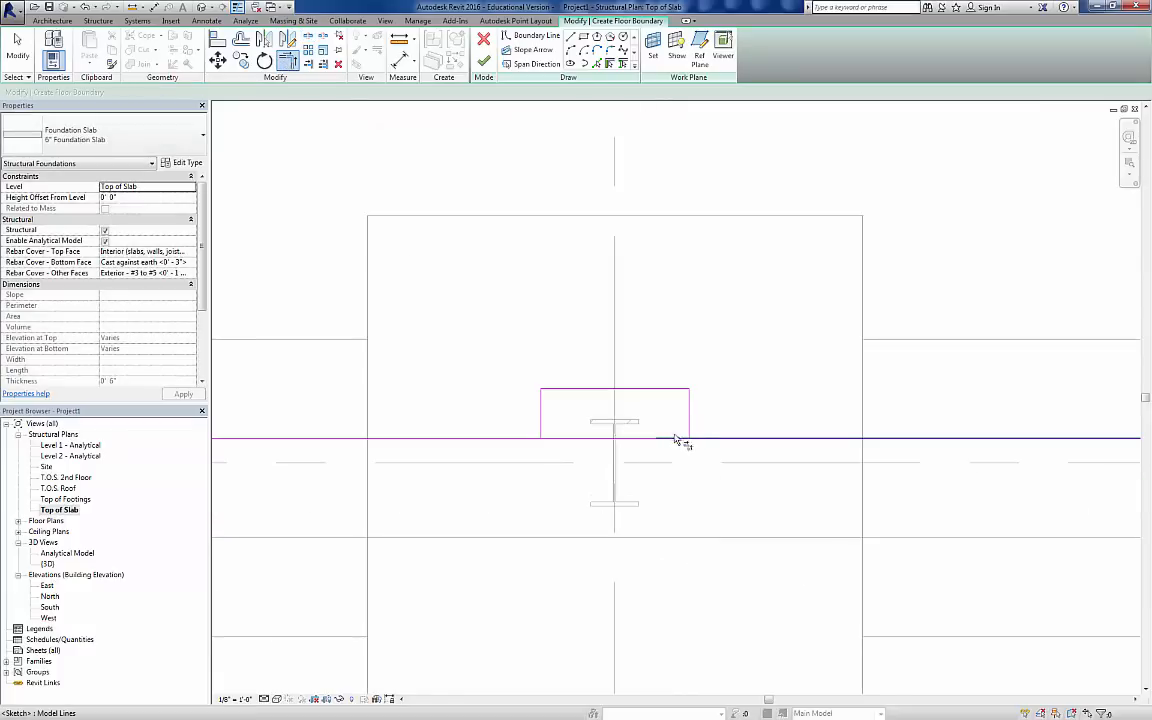
{"action": "left_click", "coordinate": [689, 420]}
{"action": "left_click", "coordinate": [720, 439]}
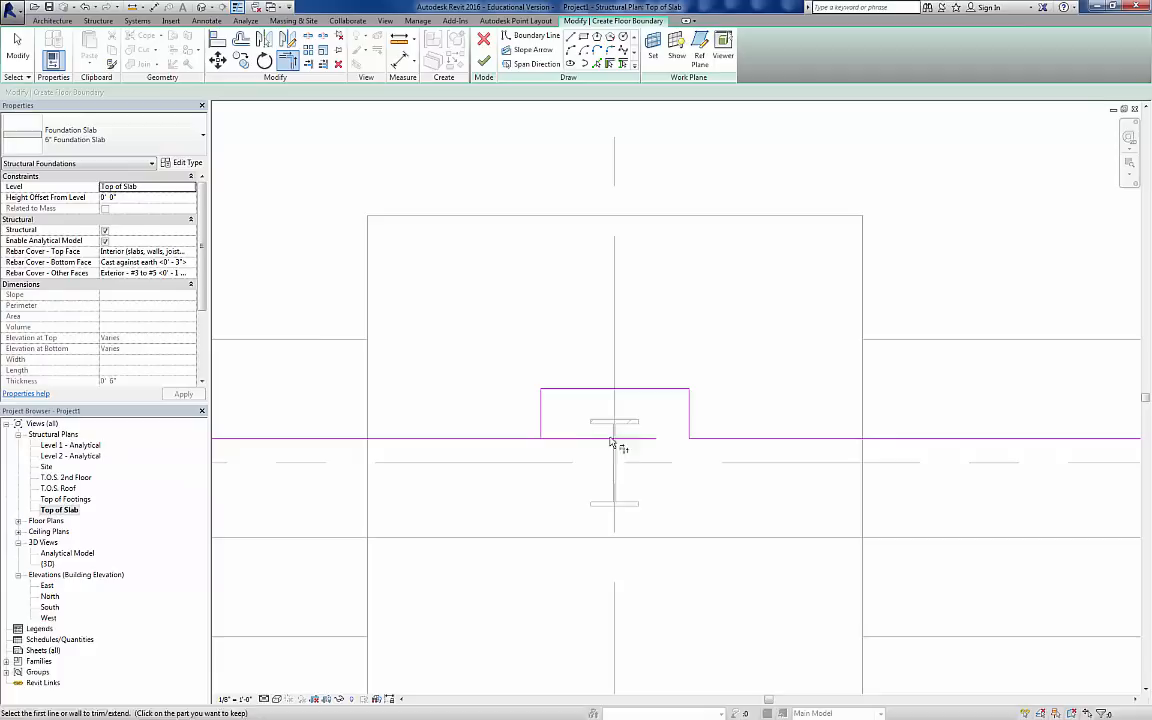
{"action": "left_click", "coordinate": [541, 411]}
{"action": "left_click", "coordinate": [527, 438]}
{"action": "scroll", "coordinate": [553, 432], "scroll_direction": "down", "scroll_amount": 2}
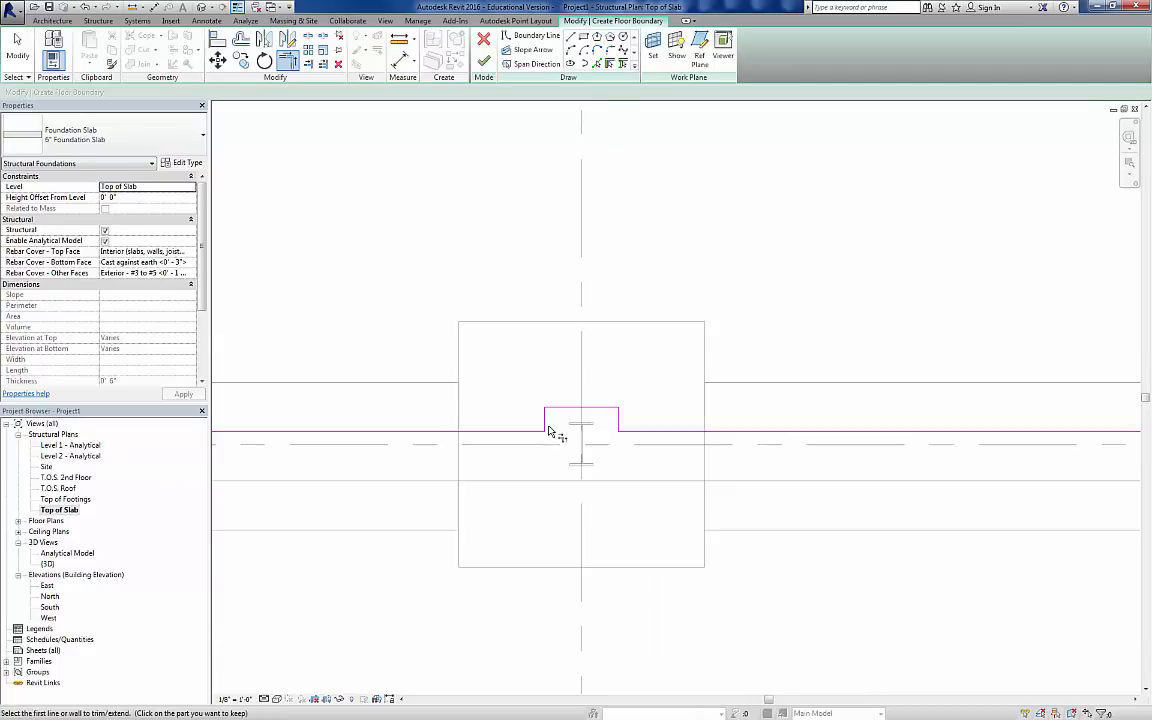
- Trim the split slab boundary lines to corners with both sides of the column notch at B-2
{"action": "scroll", "coordinate": [548, 432], "scroll_direction": "down", "scroll_amount": 4}
{"action": "middle_click_drag", "start_coordinate": [558, 172], "coordinate": [558, 494]}
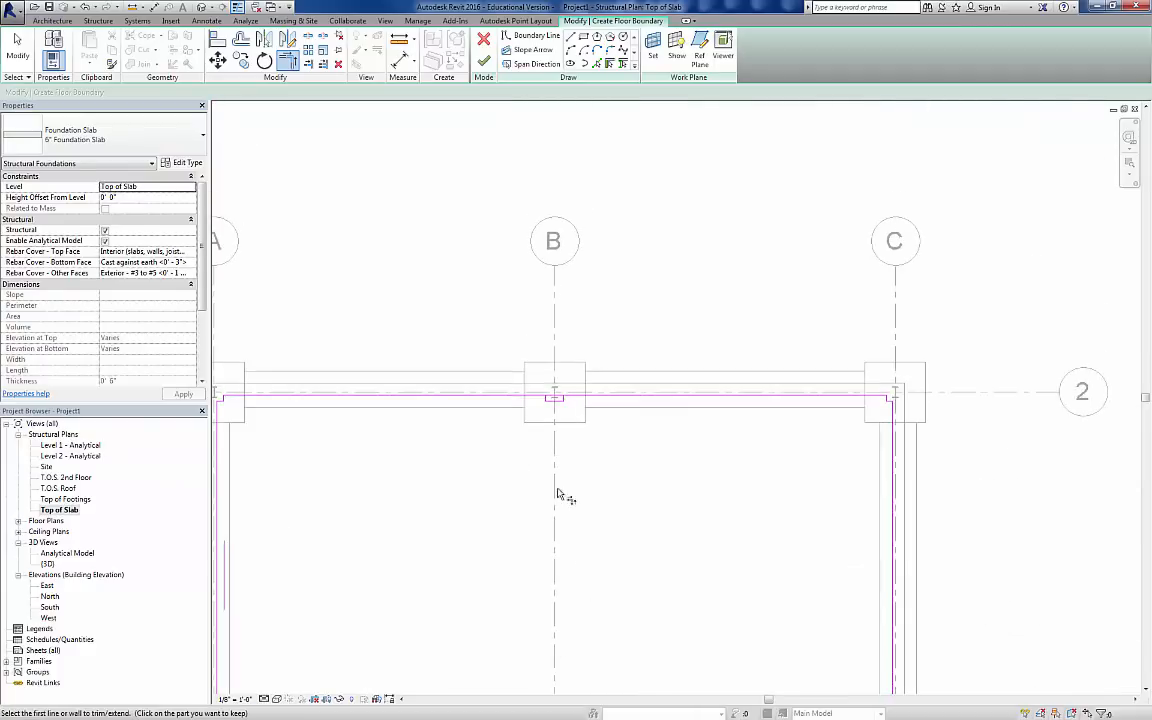
{"action": "scroll", "coordinate": [556, 383], "scroll_direction": "up", "scroll_amount": 3}
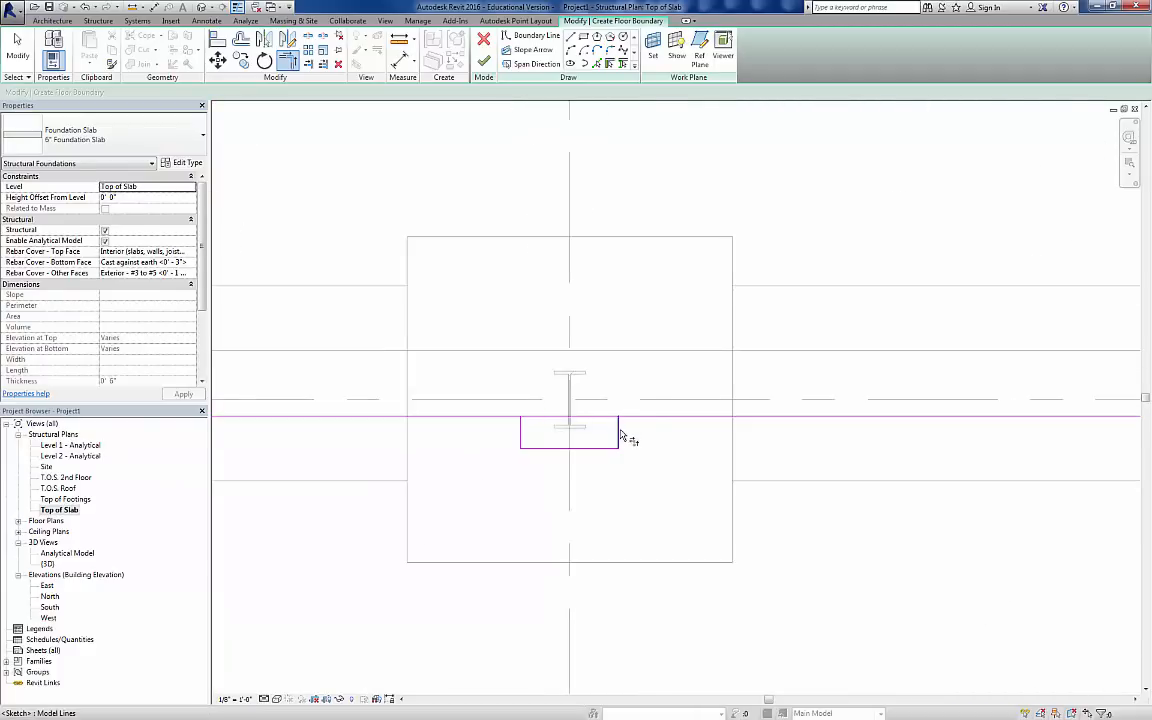
{"action": "left_click", "coordinate": [625, 417]}
{"action": "left_click", "coordinate": [618, 432]}
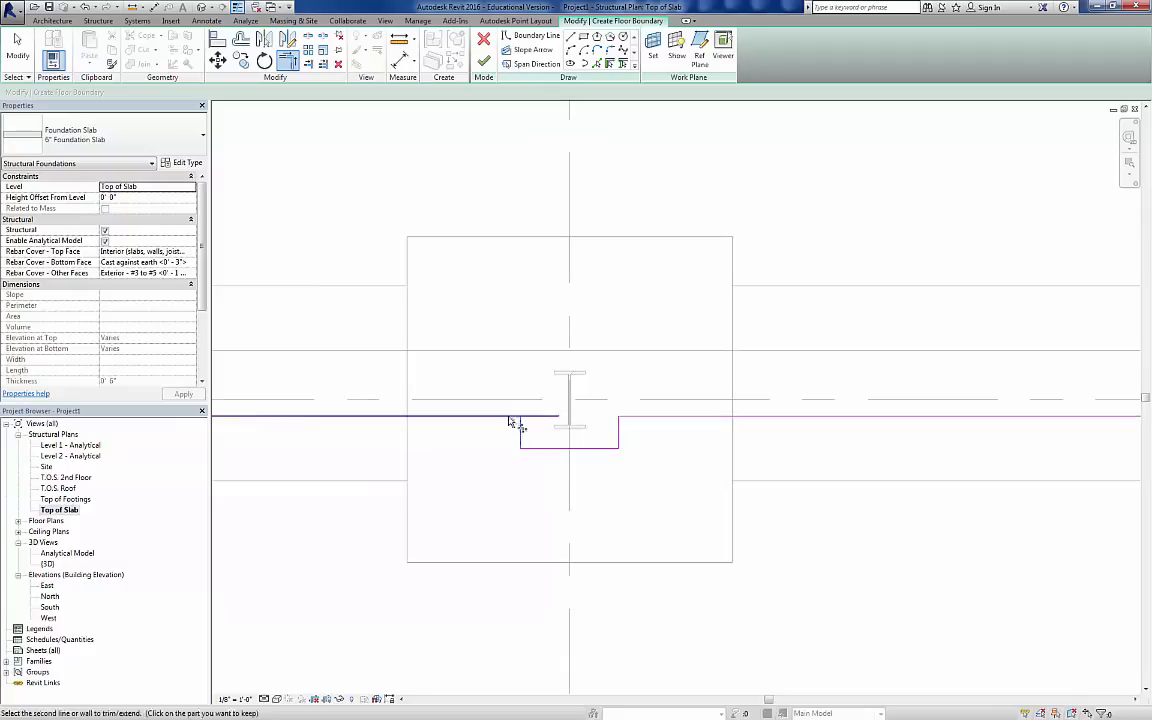
{"action": "left_click", "coordinate": [505, 420]}
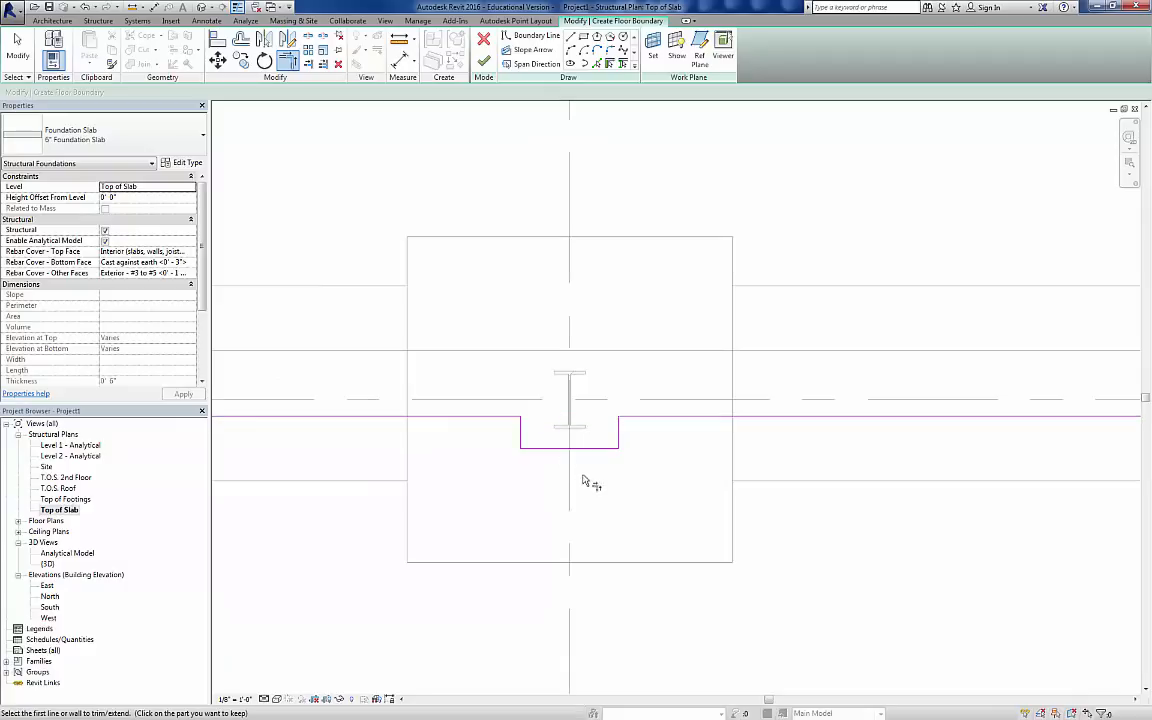
- Finish the foundation slab sketch without attaching the walls to the slab's bottom, and open the default 3D view
{"action": "left_click", "coordinate": [483, 63]}
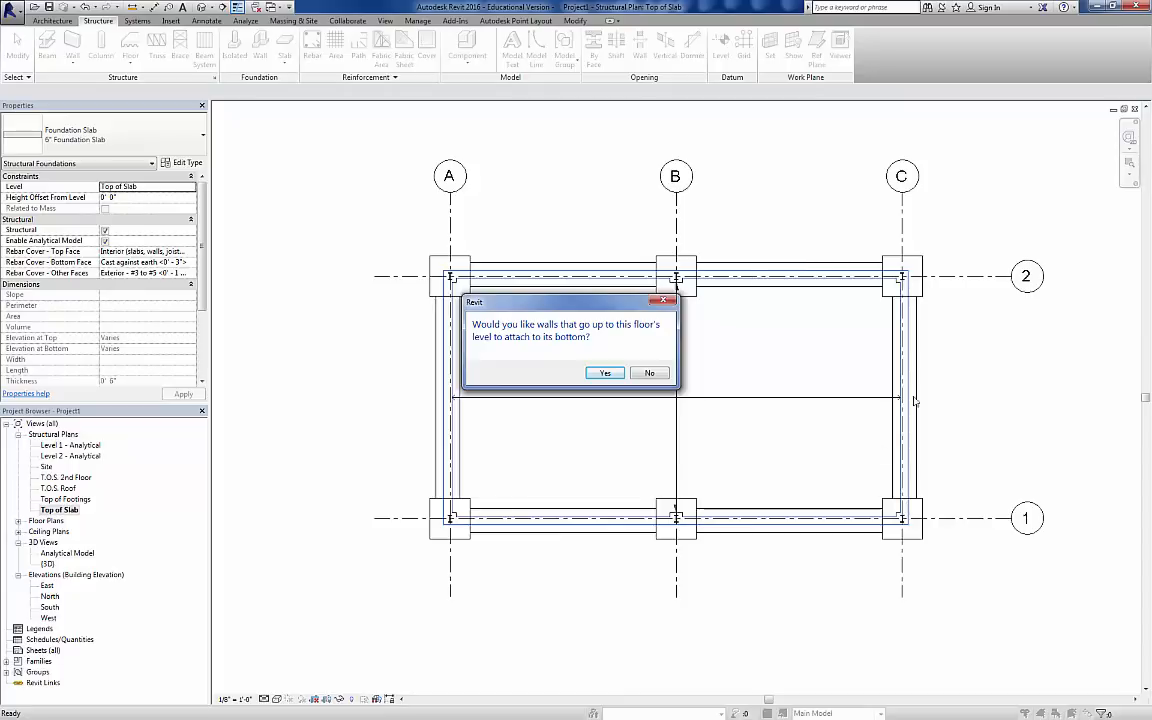
{"action": "left_click", "coordinate": [650, 373]}
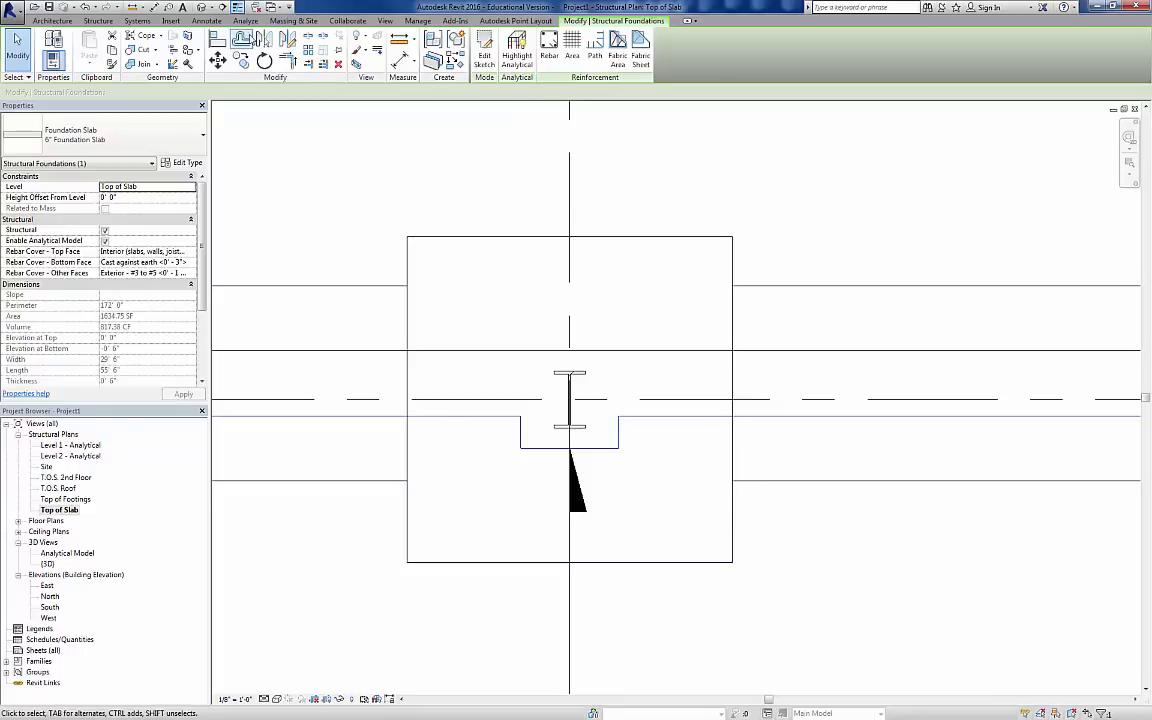
{"action": "left_click", "coordinate": [201, 8]}
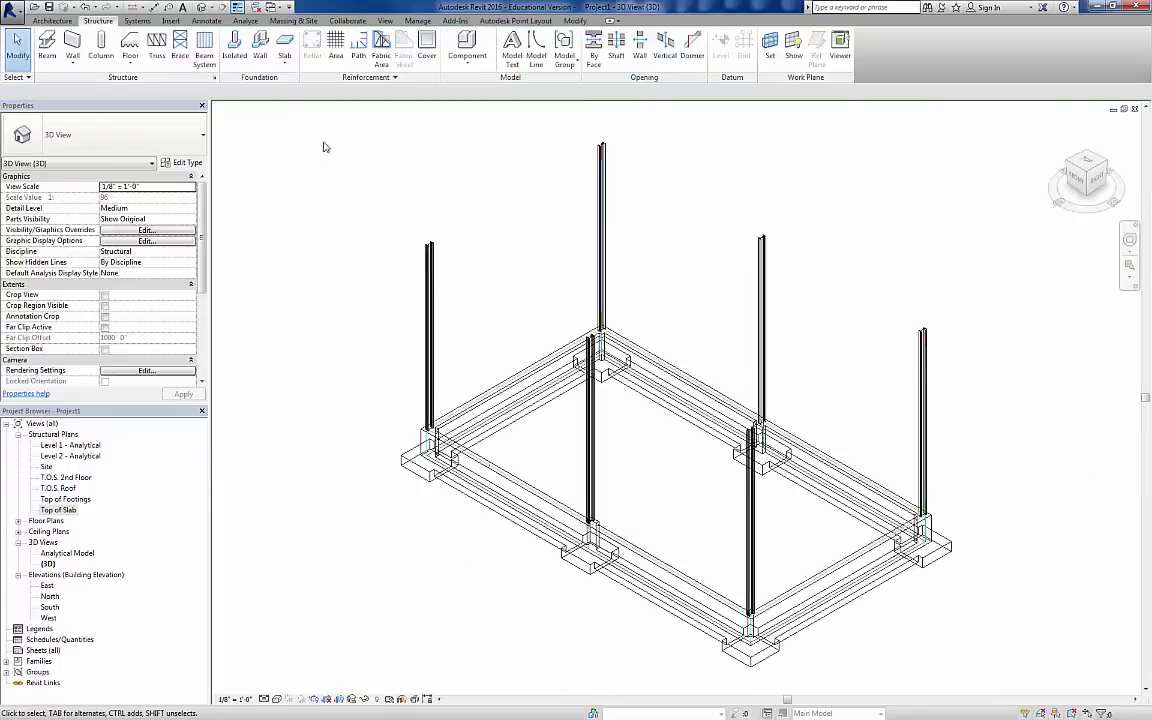
- Draw a building section on the Top of Slab plan just west of grid B, running from beyond grid 2 to beyond grid 1
{"action": "double_click", "coordinate": [58, 510]}
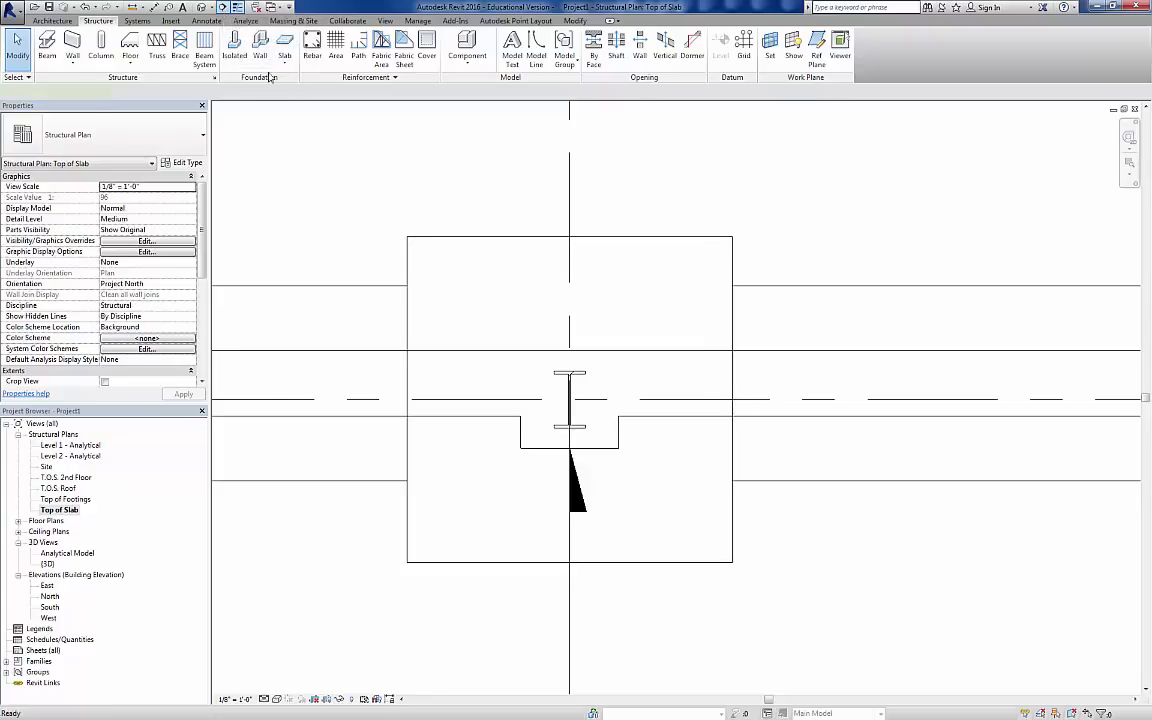
{"action": "left_click", "coordinate": [224, 8]}
{"action": "scroll", "coordinate": [470, 284], "scroll_direction": "down", "scroll_amount": 3}
{"action": "scroll", "coordinate": [471, 281], "scroll_direction": "down", "scroll_amount": 2}
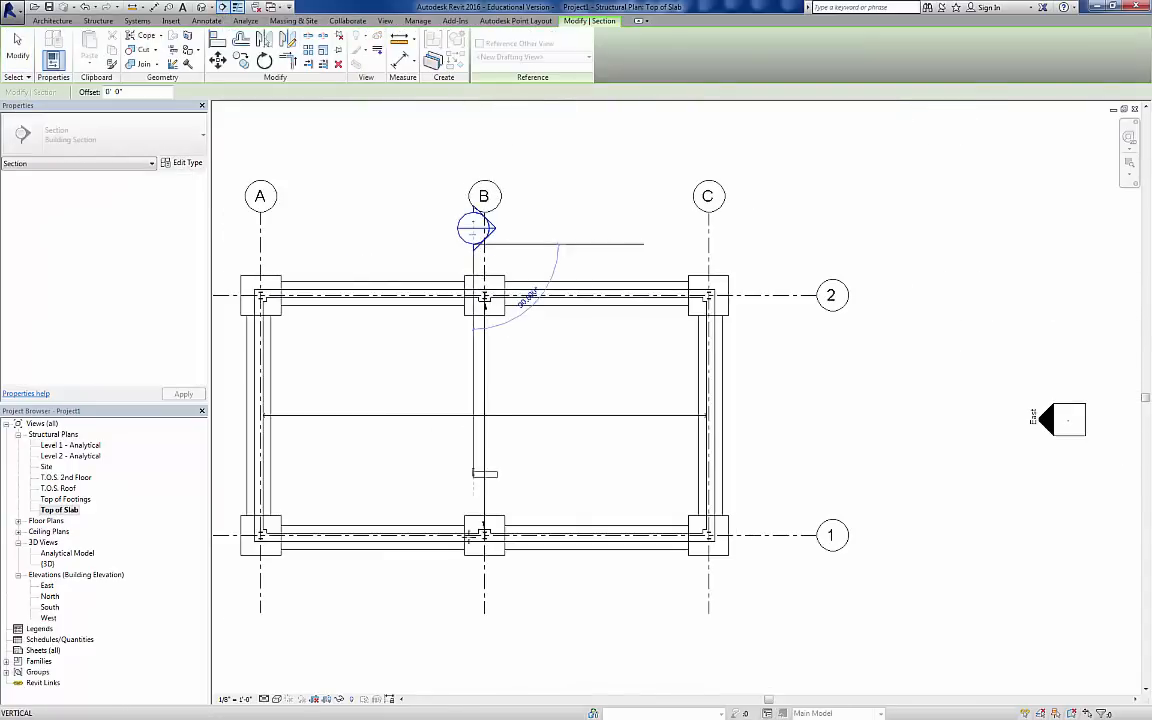
{"action": "left_click", "coordinate": [474, 592]}
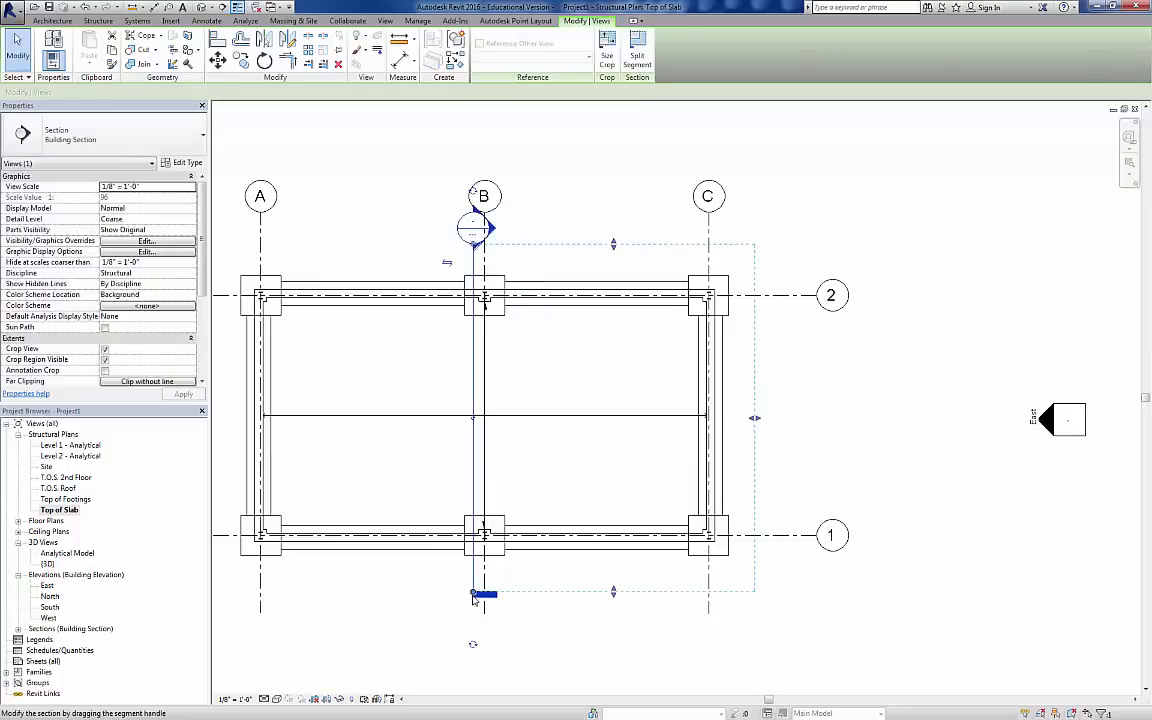
{"action": "key", "text": "Escape"}
- Open the new section's view and extend the upper edge of its crop region above the T.O.S. 2nd Floor level
{"action": "left_click", "coordinate": [483, 598]}
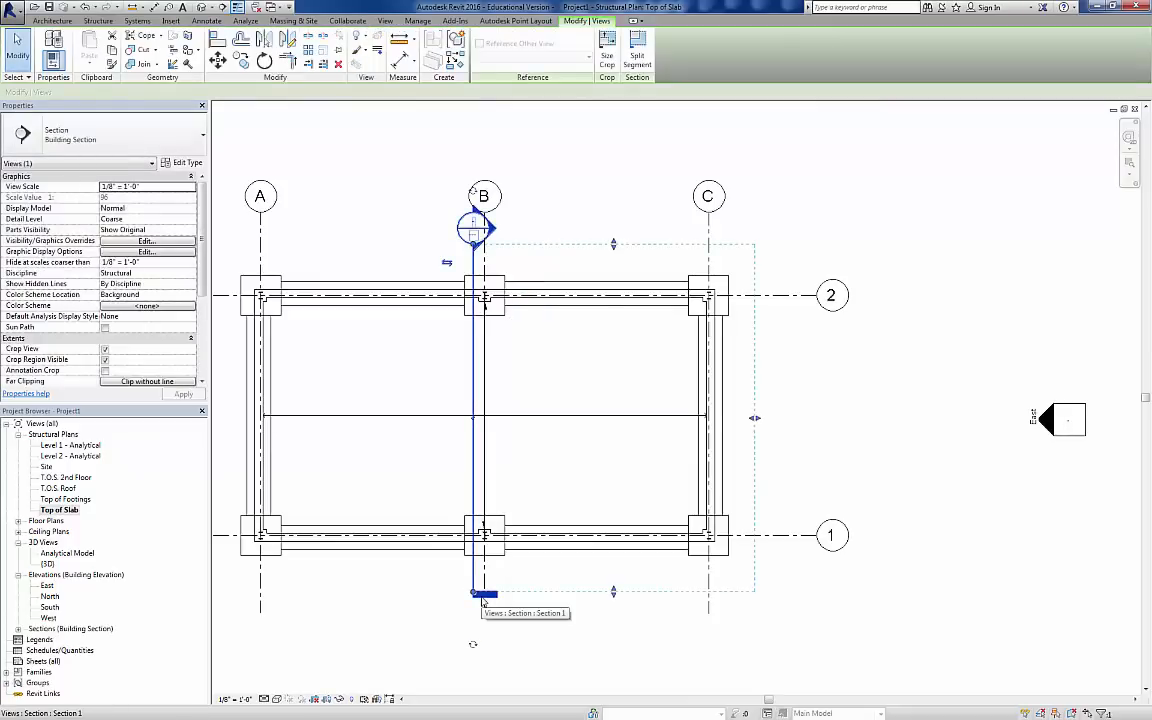
{"action": "right_click", "coordinate": [482, 596]}
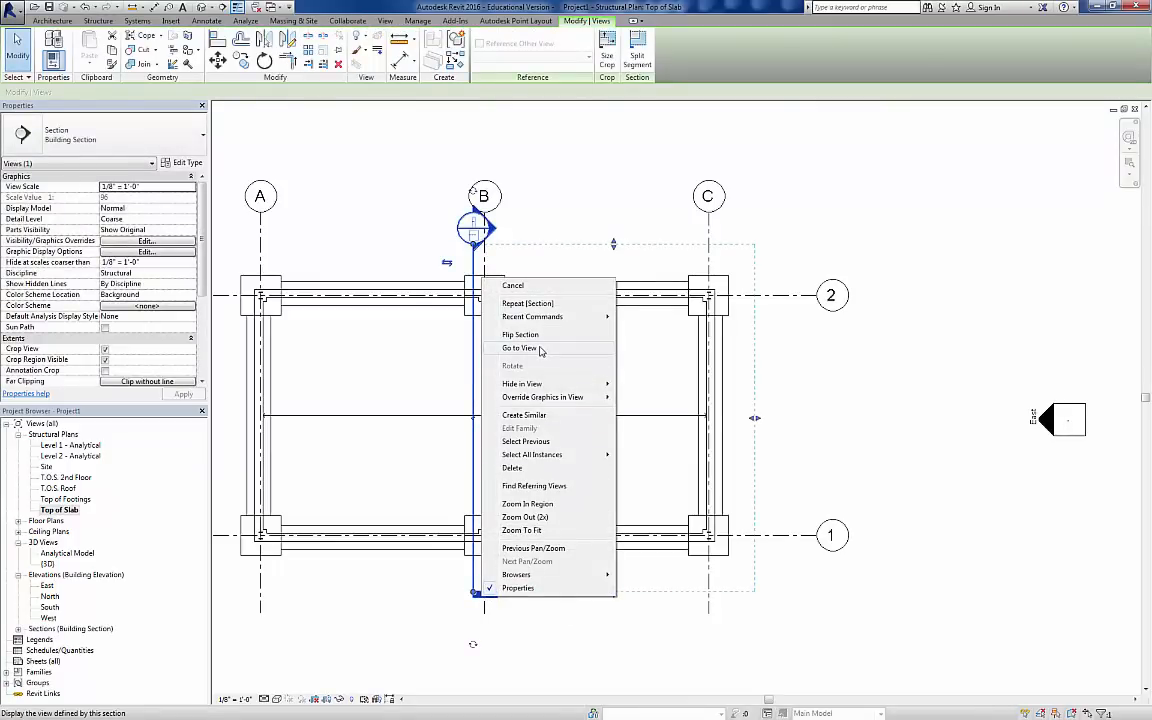
{"action": "left_click", "coordinate": [519, 348]}
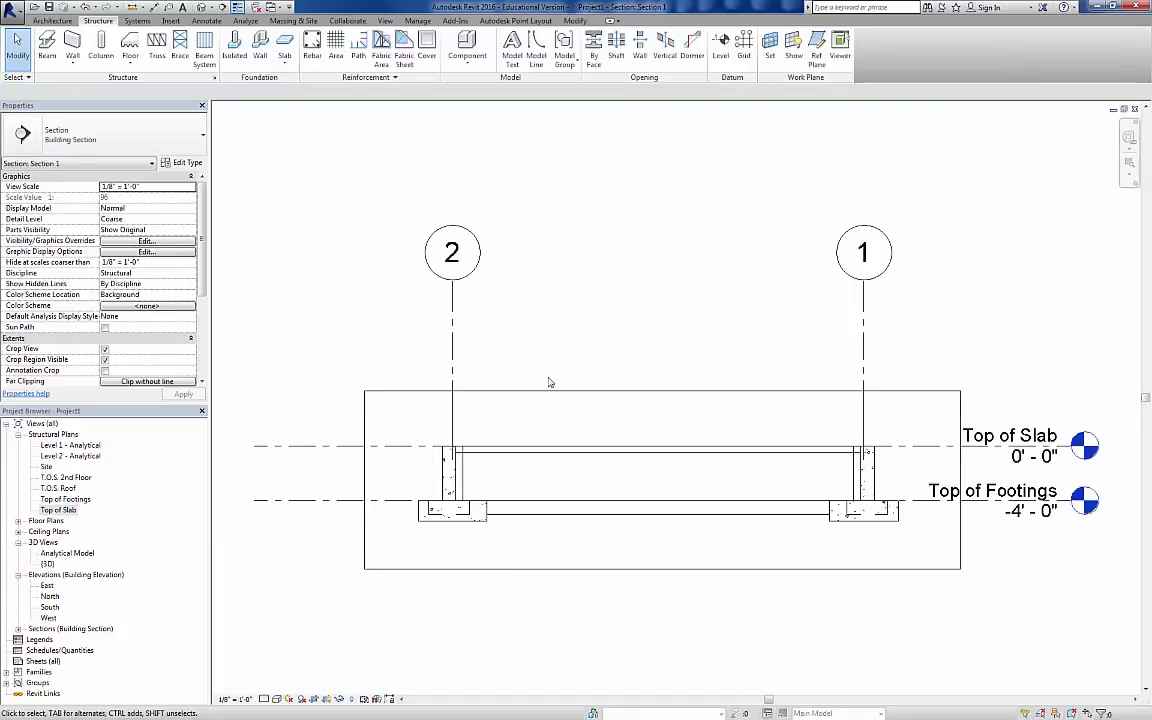
{"action": "left_click", "coordinate": [663, 392]}
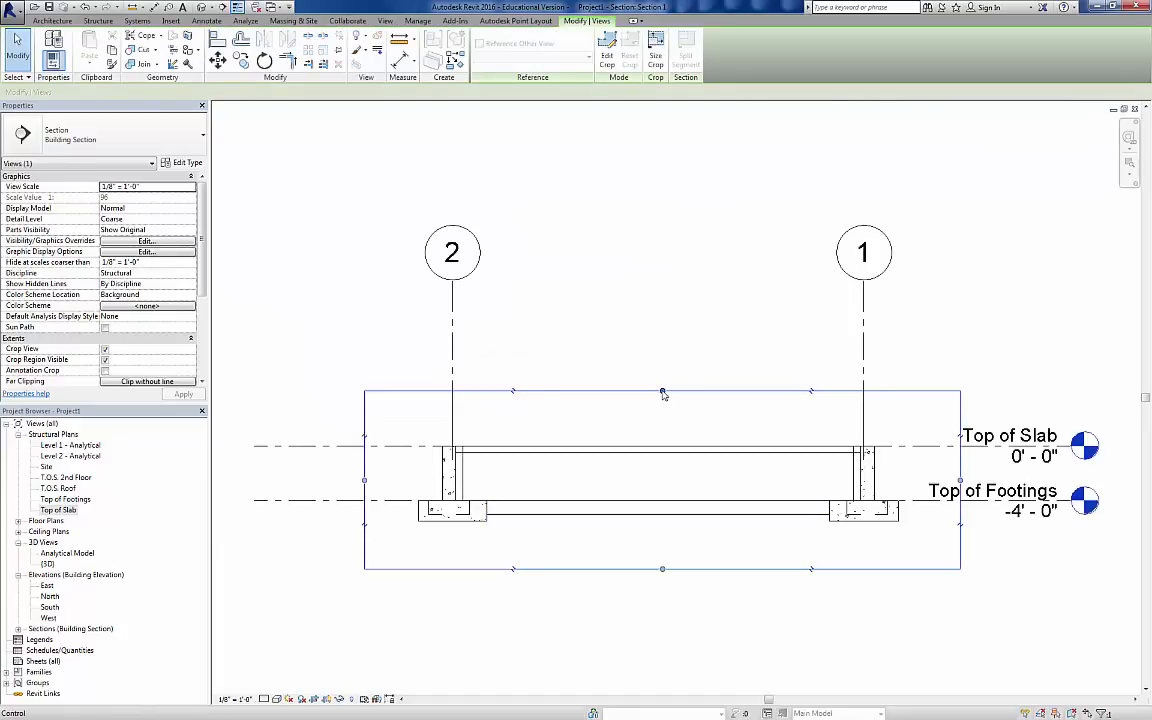
{"action": "left_click_drag", "start_coordinate": [663, 392], "coordinate": [674, 121]}
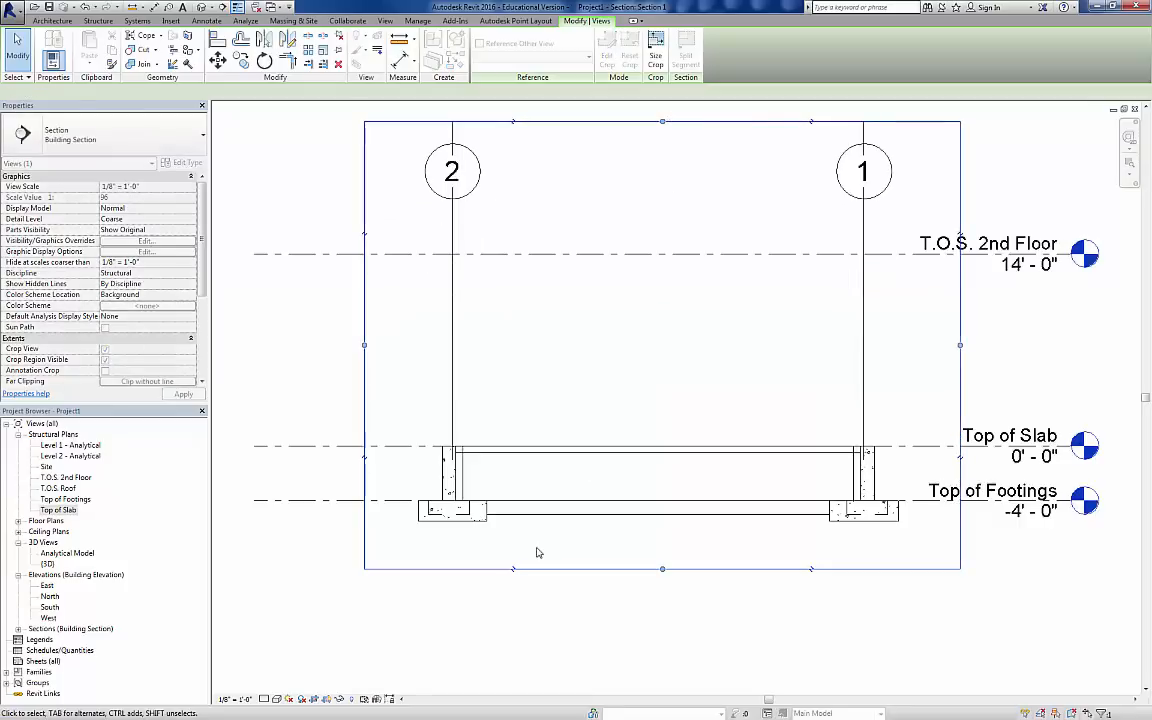
- Set the section view to a shaded visual style and Medium detail level, and inspect the slab between the foundation walls
{"action": "left_click", "coordinate": [286, 699]}
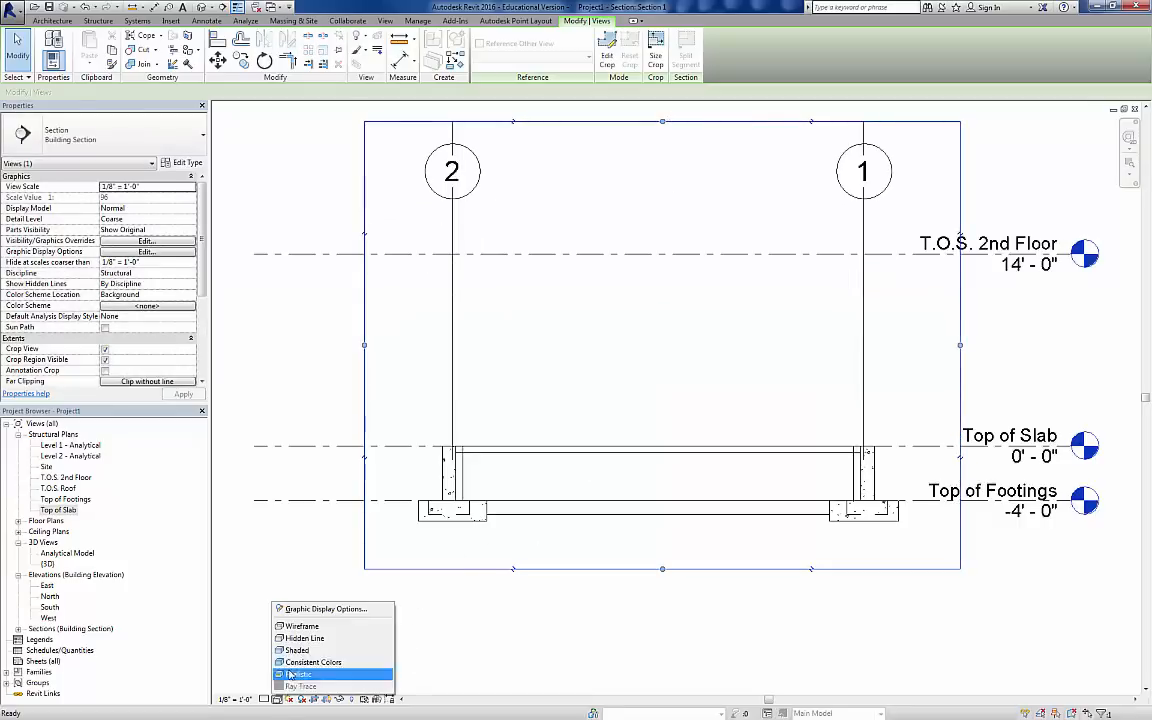
{"action": "left_click", "coordinate": [295, 585]}
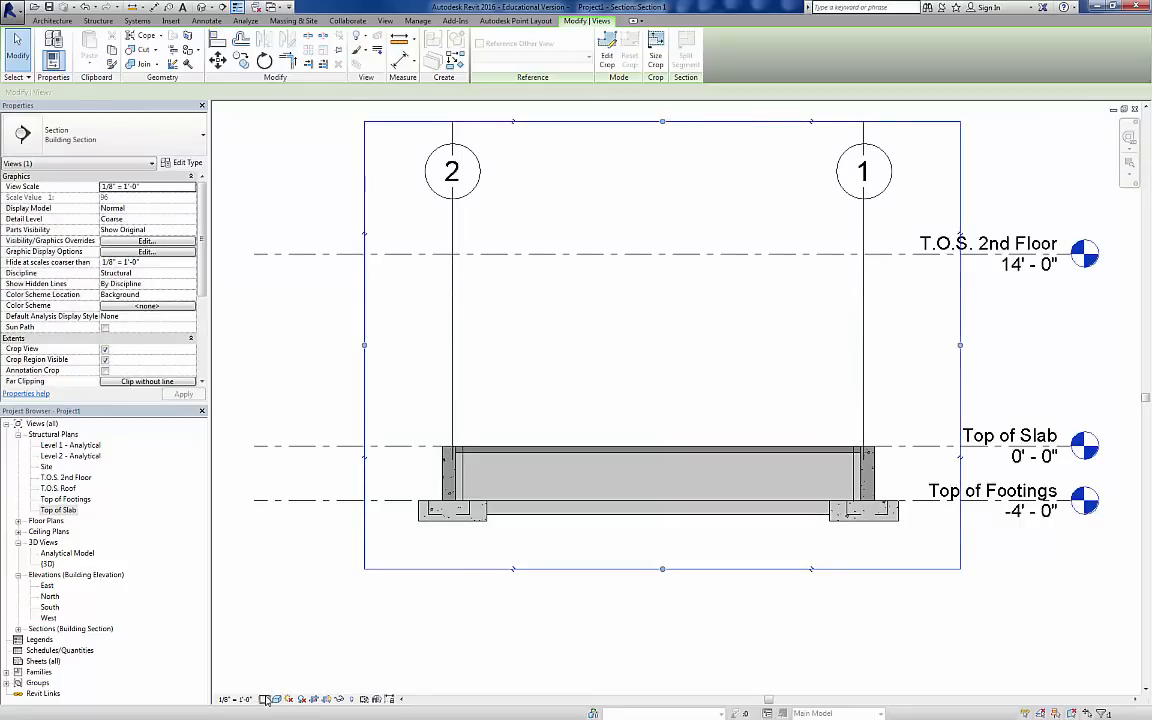
{"action": "left_click", "coordinate": [265, 699]}
{"action": "left_click", "coordinate": [266, 674]}
{"action": "left_click", "coordinate": [545, 522]}
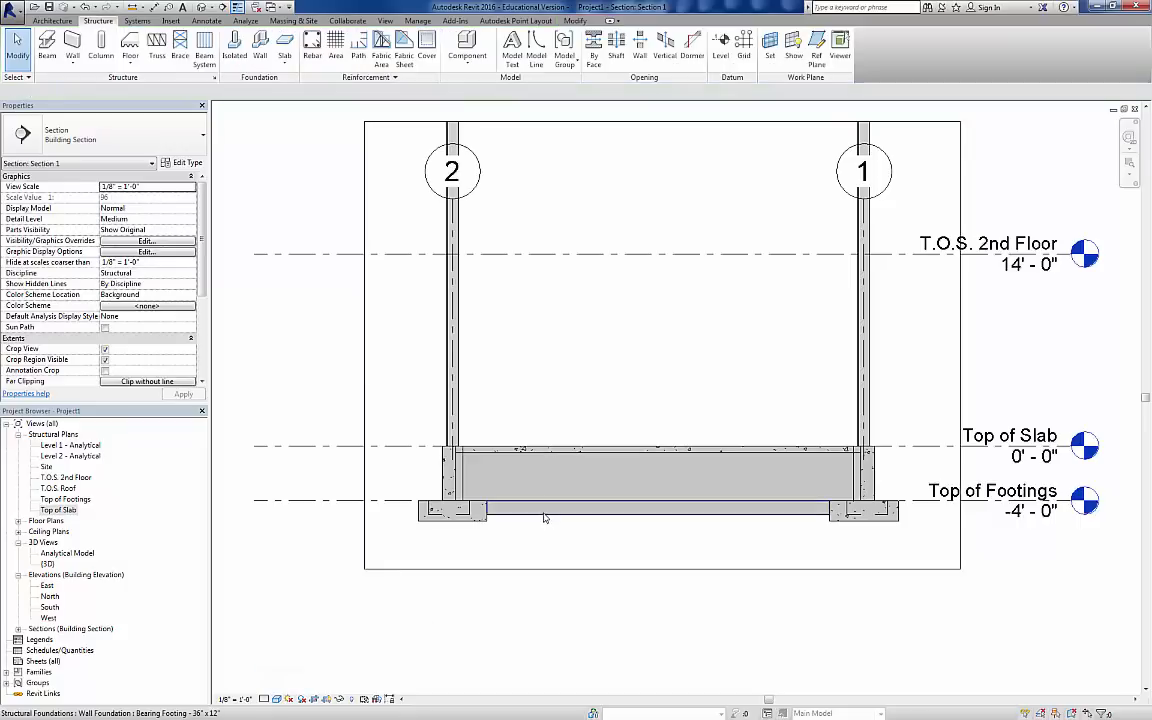
{"action": "scroll", "coordinate": [543, 515], "scroll_direction": "up", "scroll_amount": 2}
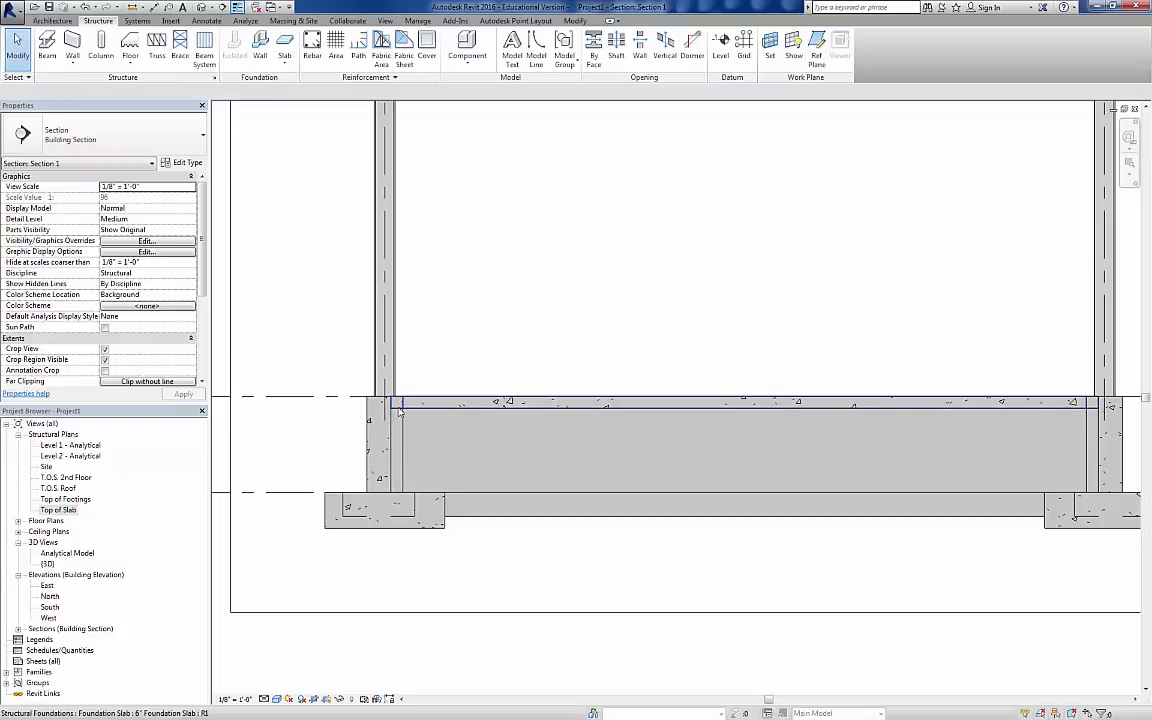
{"action": "scroll", "coordinate": [413, 497], "scroll_direction": "down", "scroll_amount": 1}
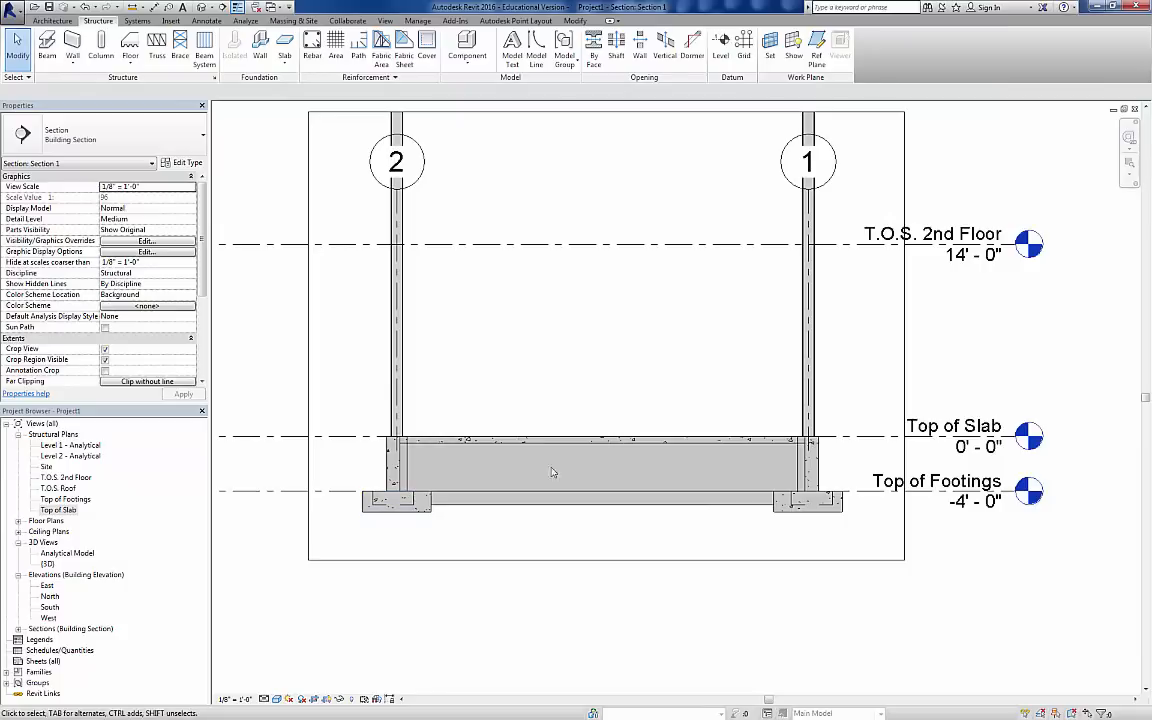
{"action": "scroll", "coordinate": [788, 463], "scroll_direction": "down", "scroll_amount": 2}
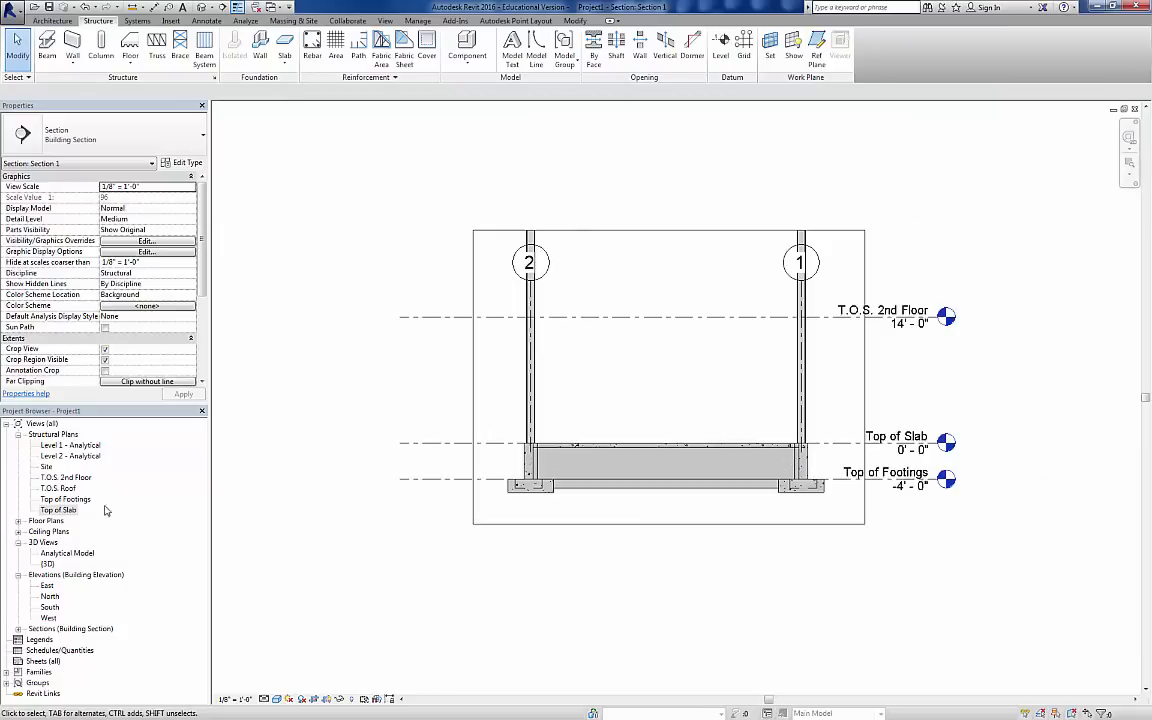
- Delete the building section beside grid B from the Top of Slab plan, along with its view
{"action": "double_click", "coordinate": [58, 510]}
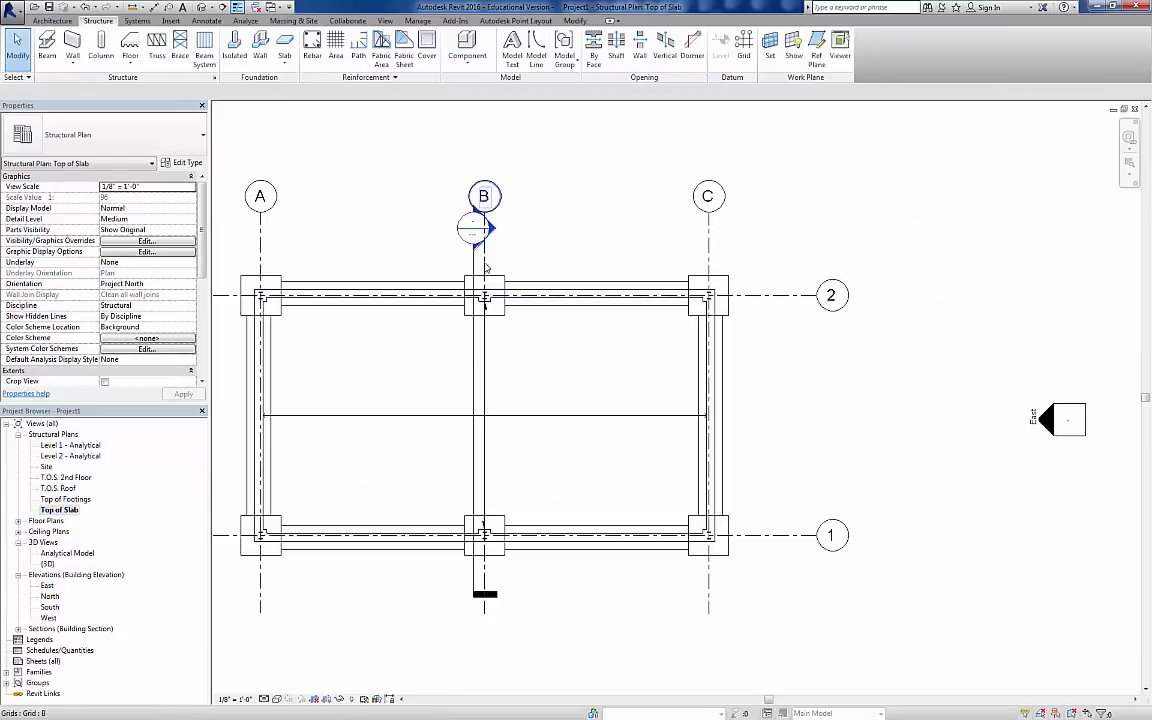
{"action": "left_click", "coordinate": [477, 264]}
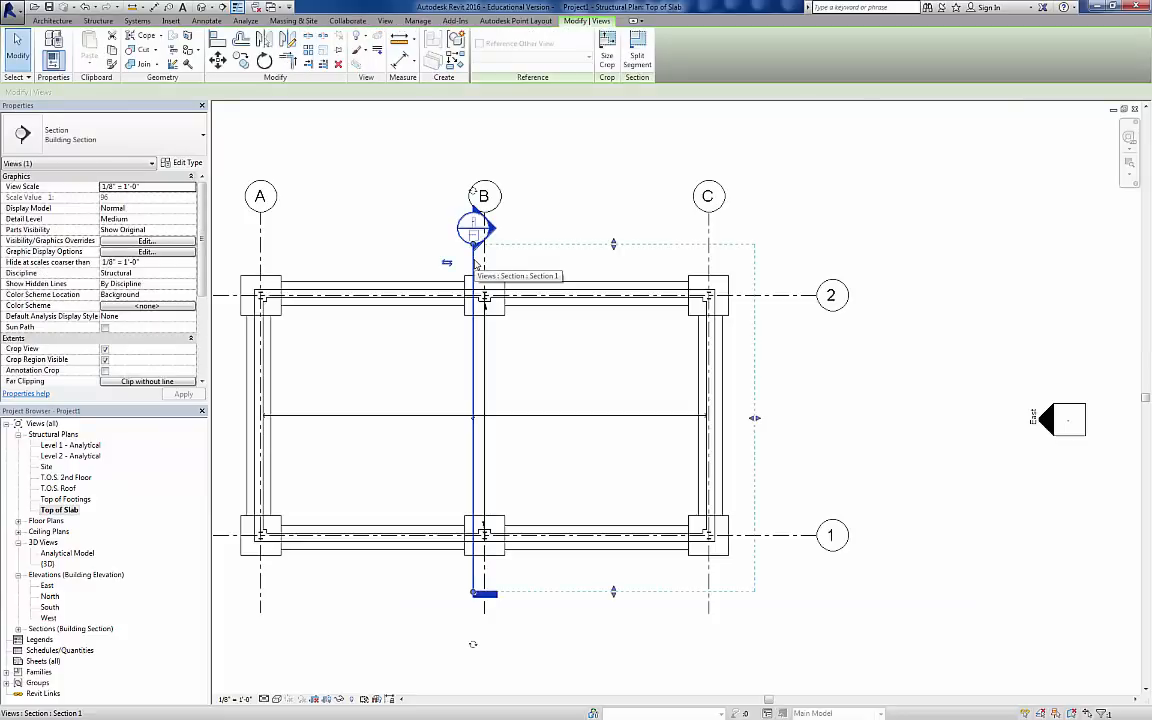
{"action": "right_click", "coordinate": [476, 265]}
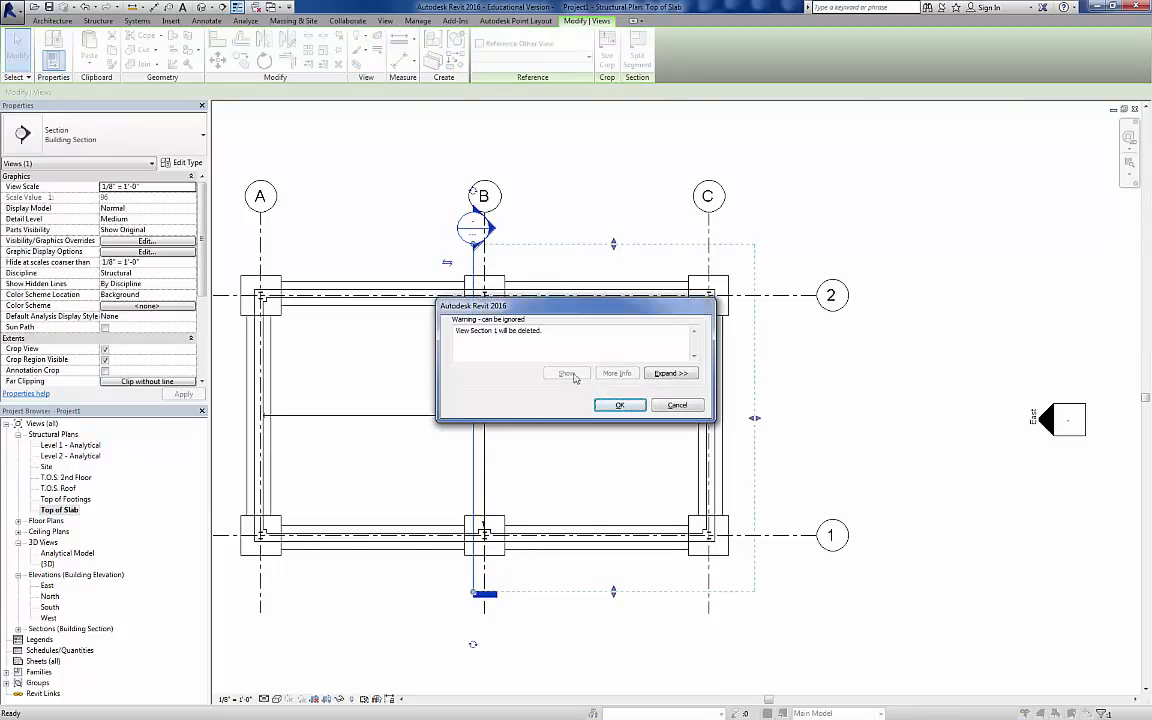
{"action": "left_click", "coordinate": [614, 406]}
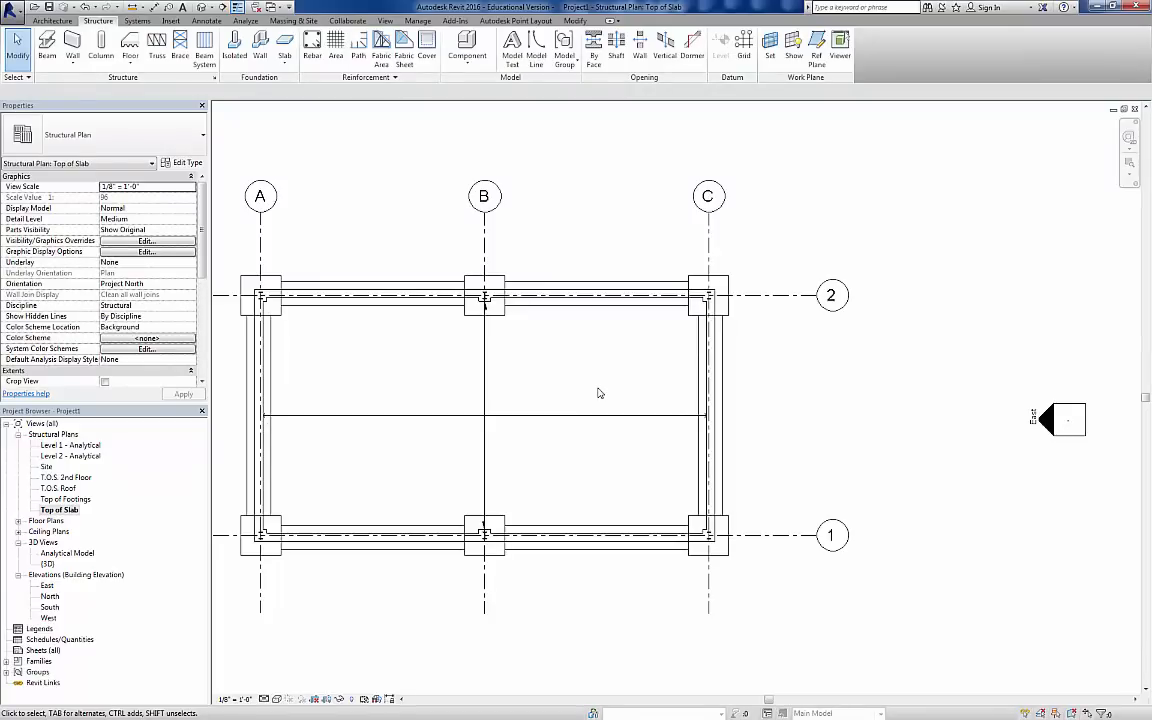
- Open the default 3D view and set its visual style to Realistic to inspect the slab inside the foundation walls
{"action": "left_click", "coordinate": [201, 7]}
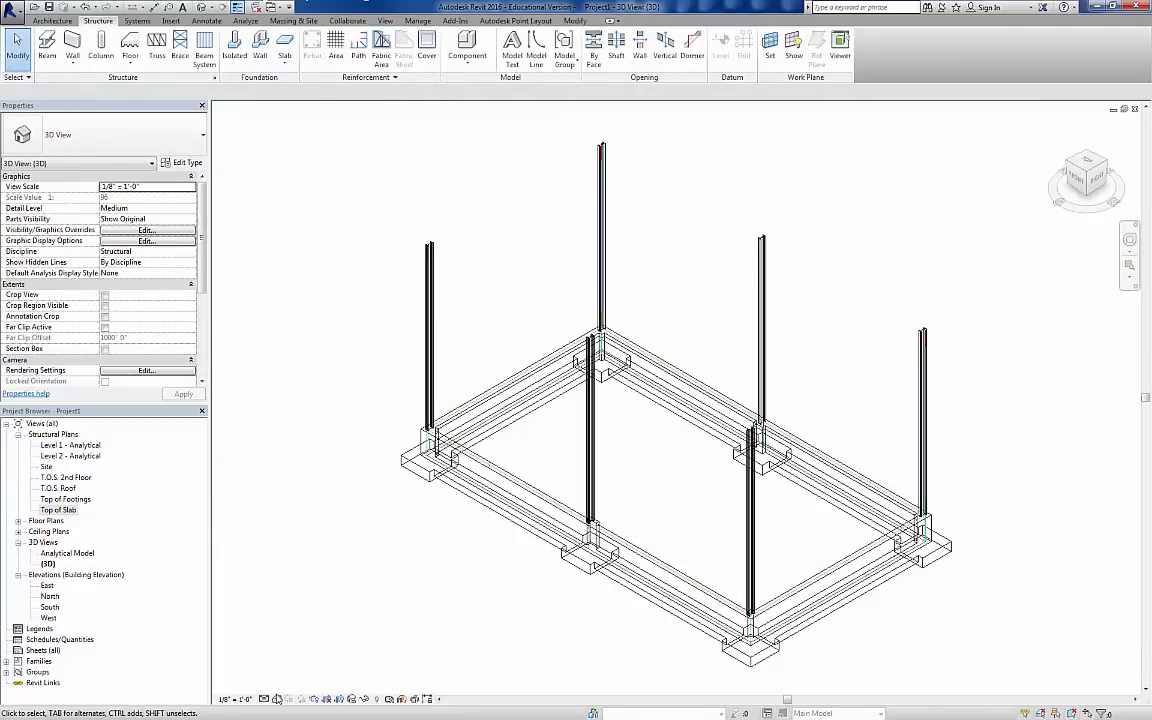
{"action": "left_click", "coordinate": [277, 699]}
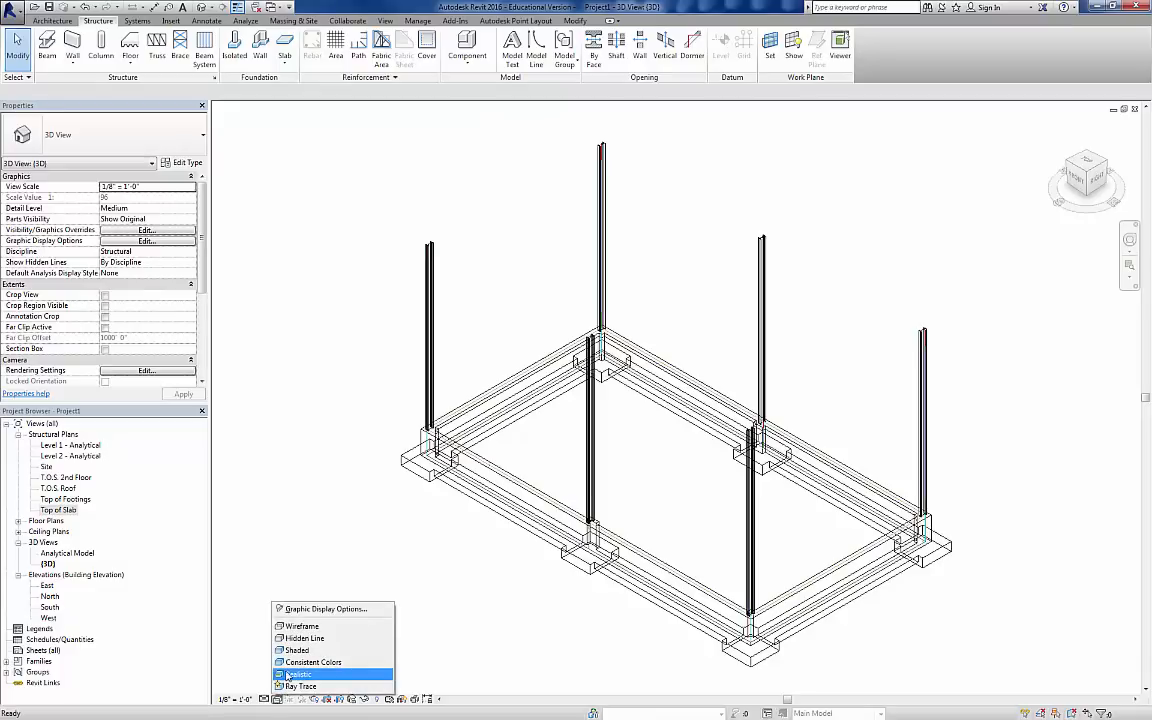
{"action": "left_click", "coordinate": [289, 676]}
{"action": "mouse_move", "coordinate": [537, 581]}
{"action": "middle_mouse_down"}
{"action": "mouse_move", "coordinate": [460, 516]}
{"action": "mouse_move", "coordinate": [432, 510]}
{"action": "middle_mouse_up"}
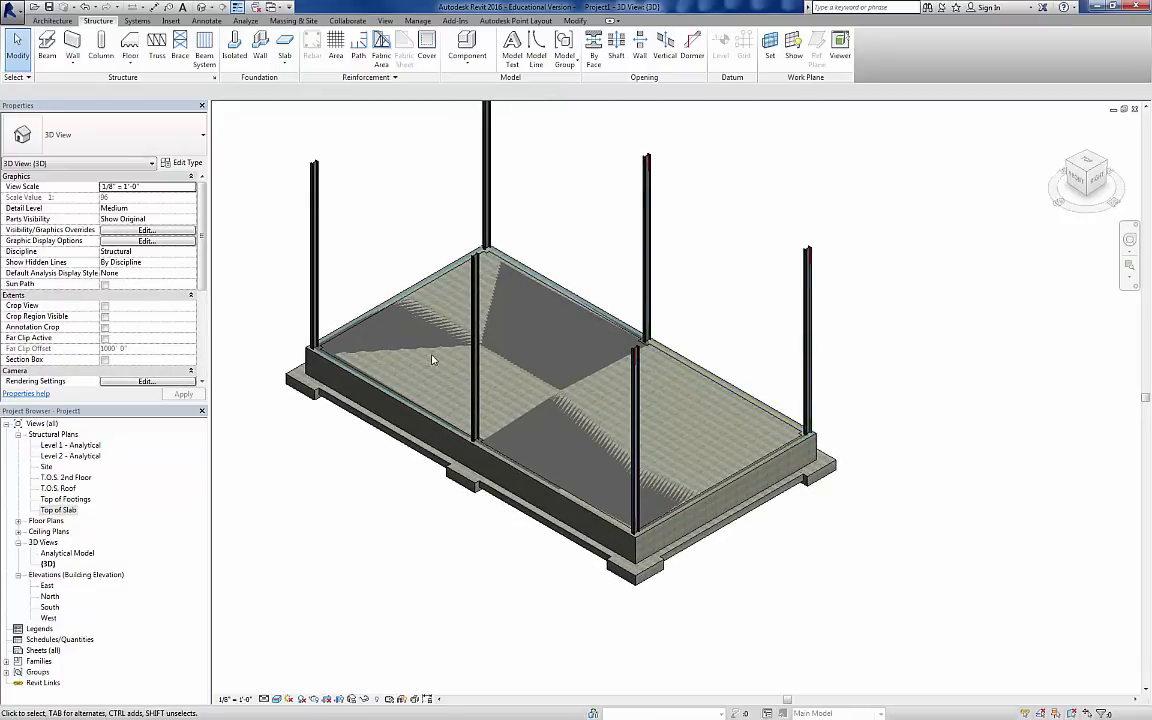
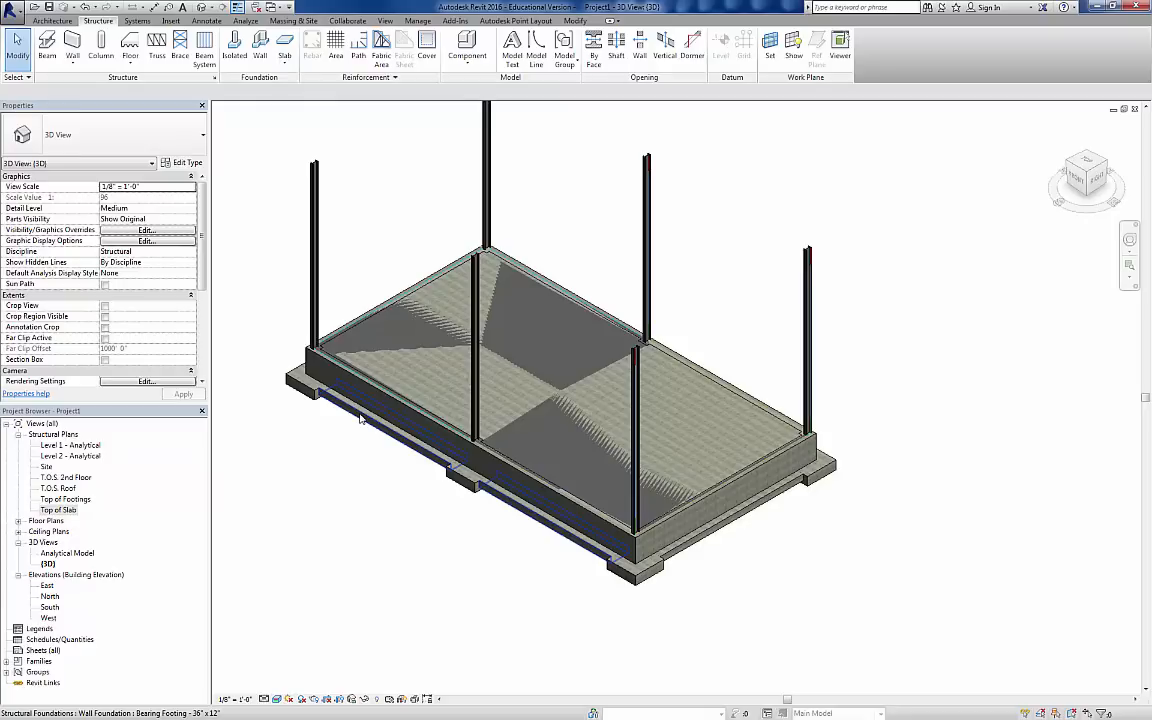
- Draw a short building section on the Top of Slab plan across the grid A foundation wall, between grids 1 and 2, and reduce its view depth
{"action": "double_click", "coordinate": [58, 510]}
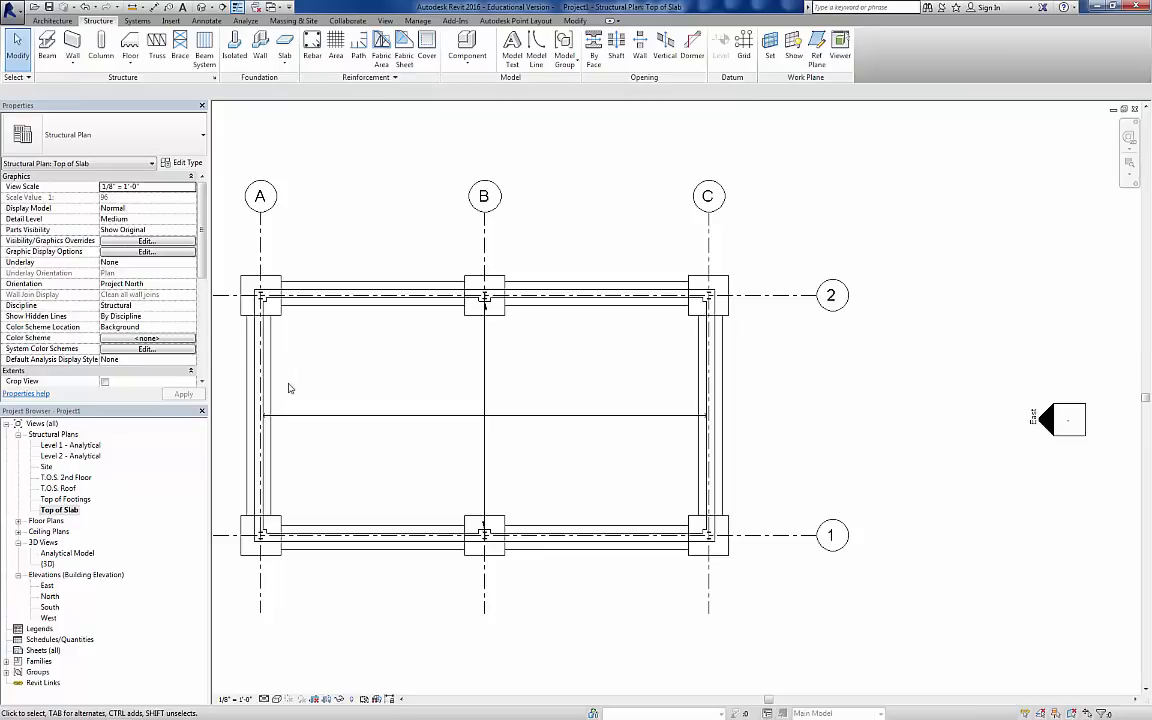
{"action": "left_click", "coordinate": [222, 7]}
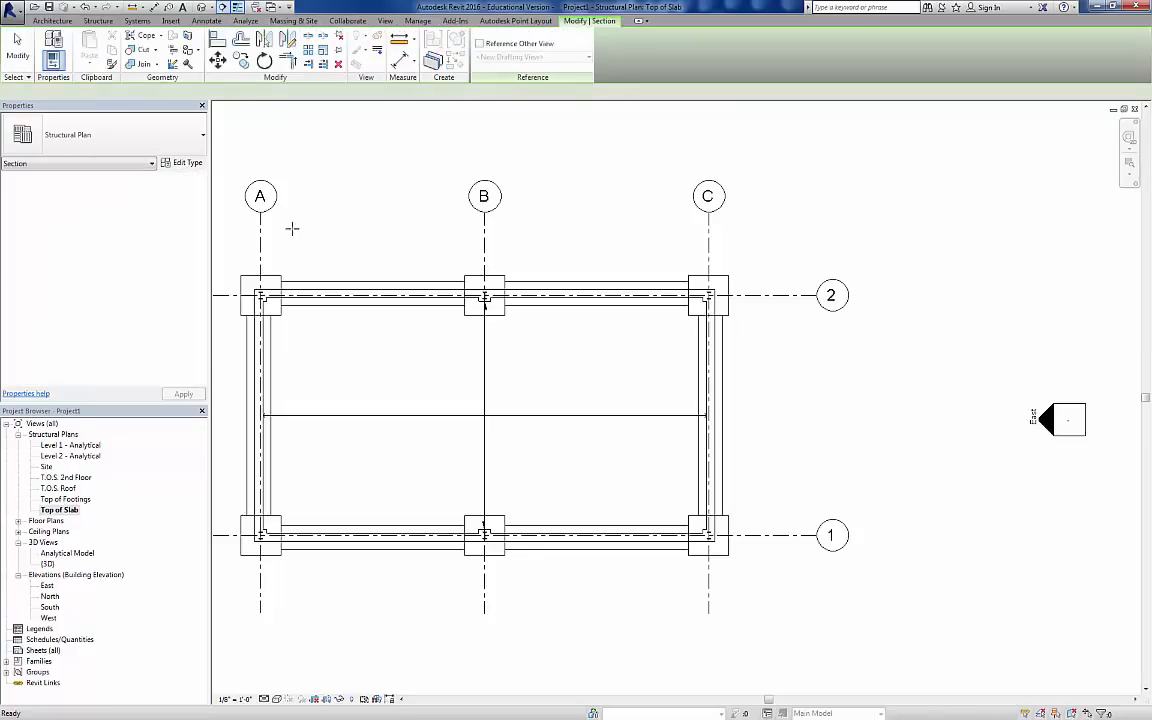
{"action": "middle_click_drag", "start_coordinate": [365, 404], "coordinate": [501, 333]}
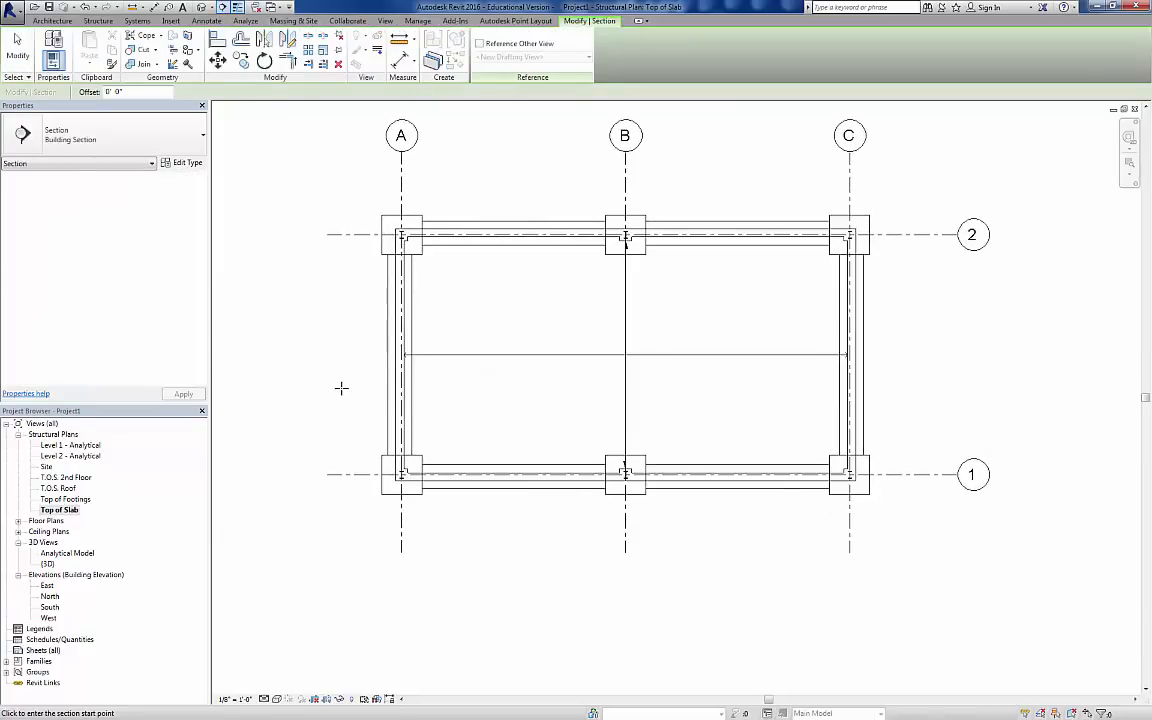
{"action": "left_click", "coordinate": [325, 388]}
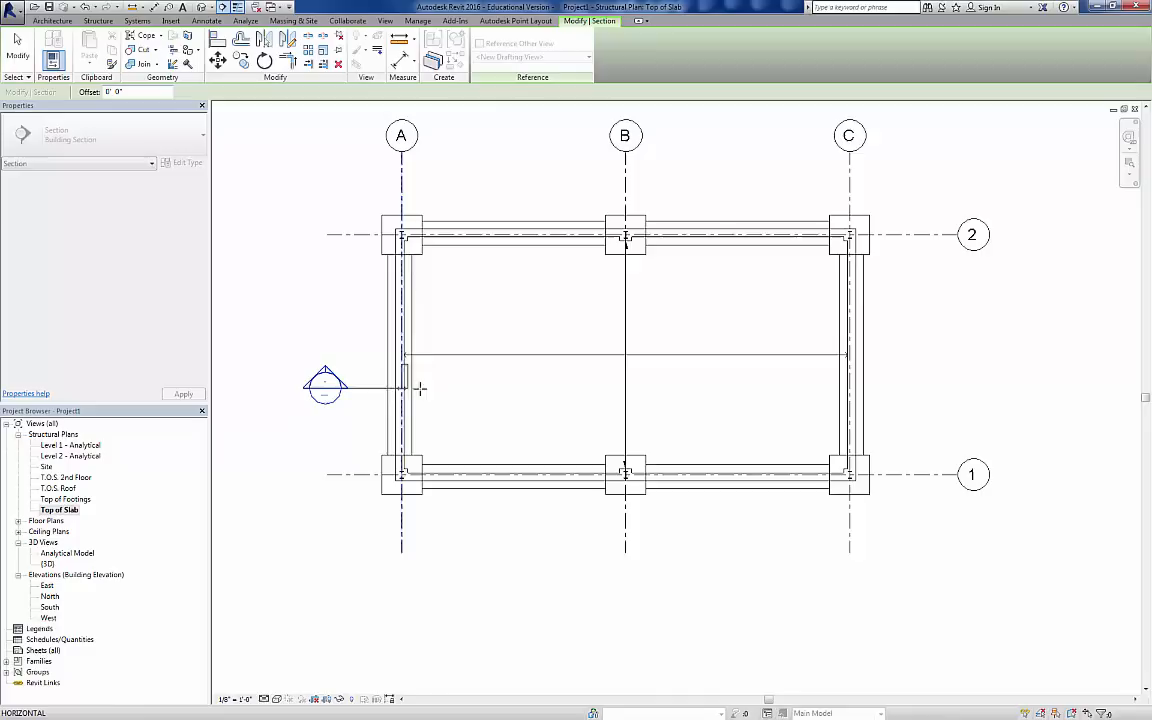
{"action": "left_click", "coordinate": [473, 388]}
{"action": "key", "text": "Escape"}
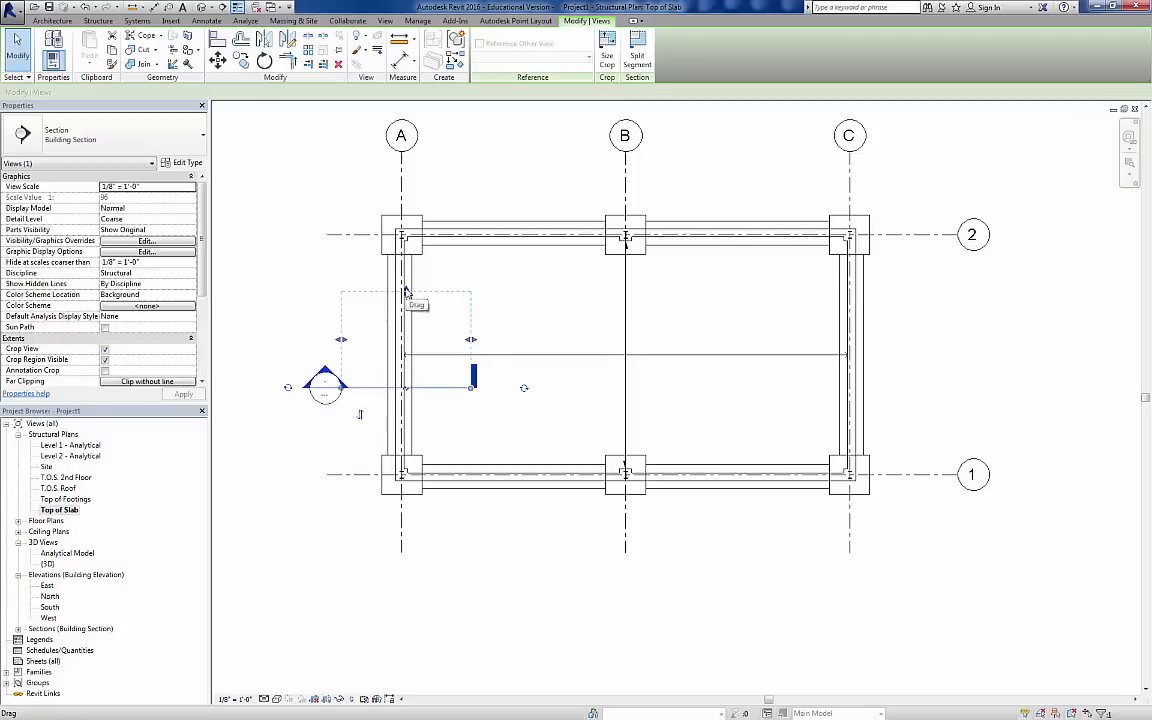
{"action": "left_click_drag", "start_coordinate": [405, 291], "coordinate": [436, 331]}
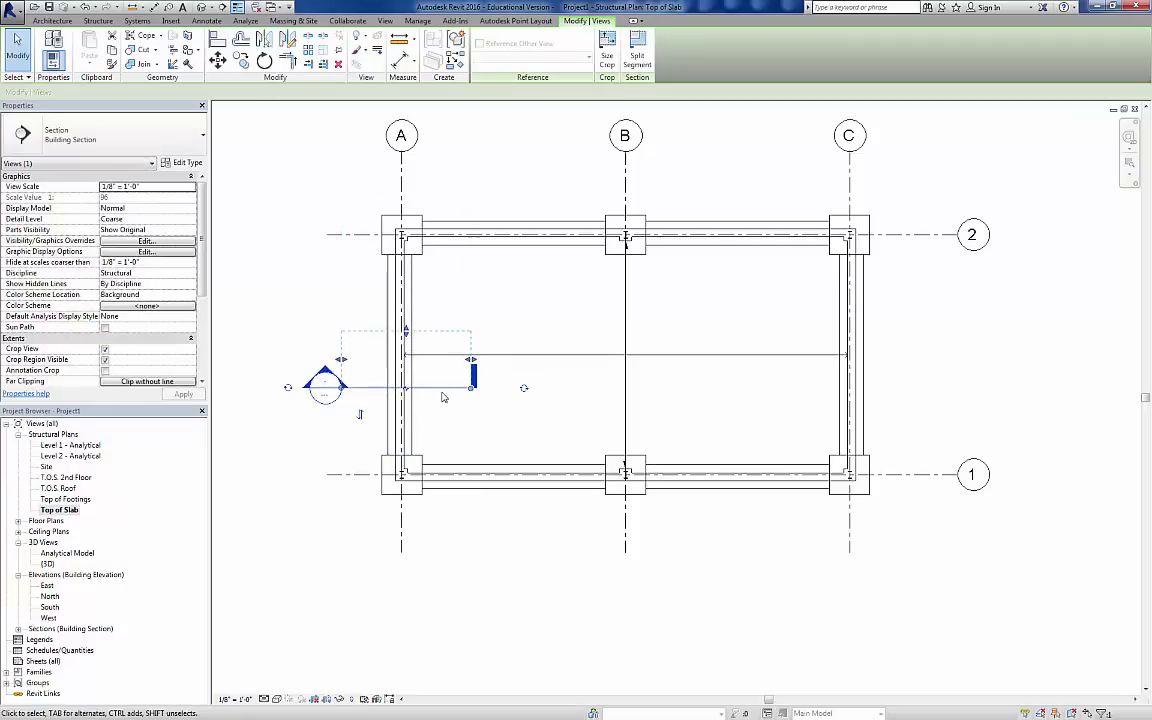
{"action": "left_click", "coordinate": [468, 405]}
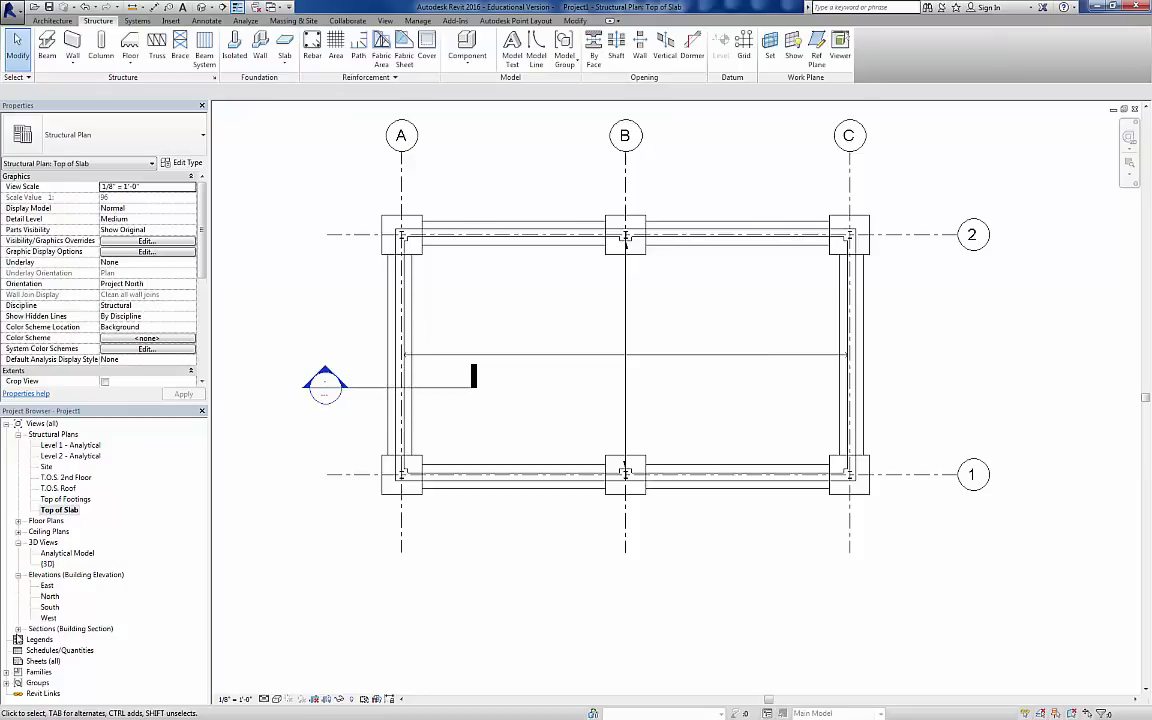
- Open the new section's view and set it to Medium detail level and the Shaded visual style
{"action": "left_click", "coordinate": [17, 629]}
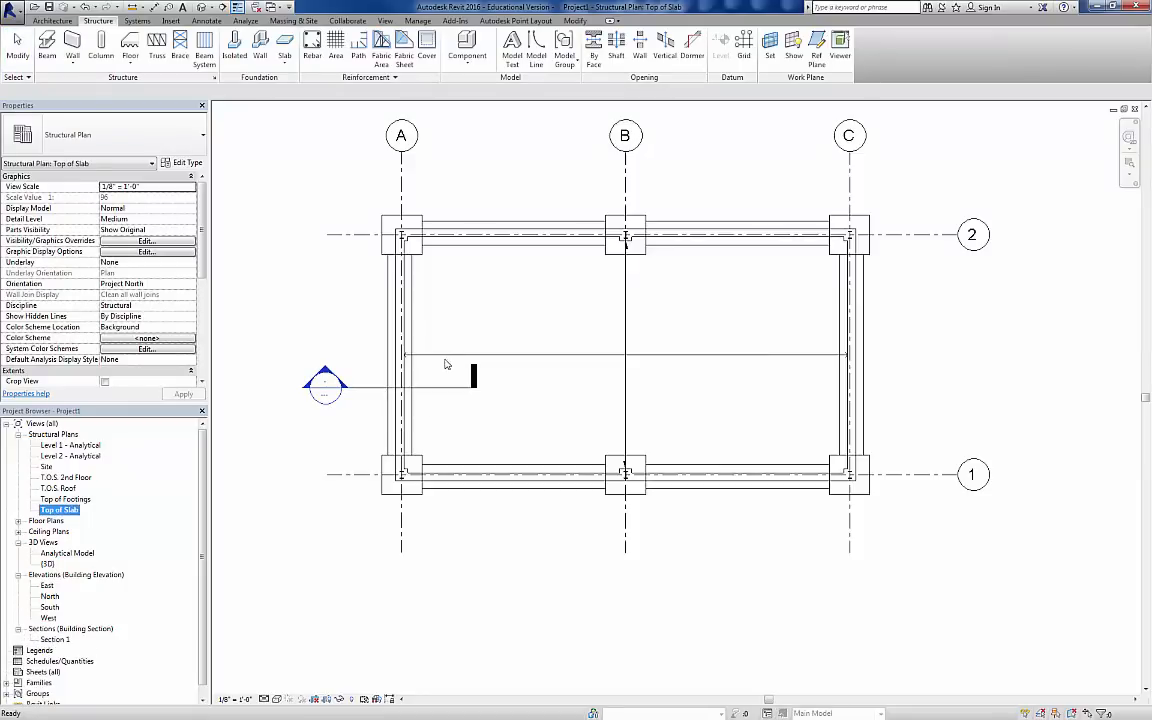
{"action": "right_click", "coordinate": [330, 388]}
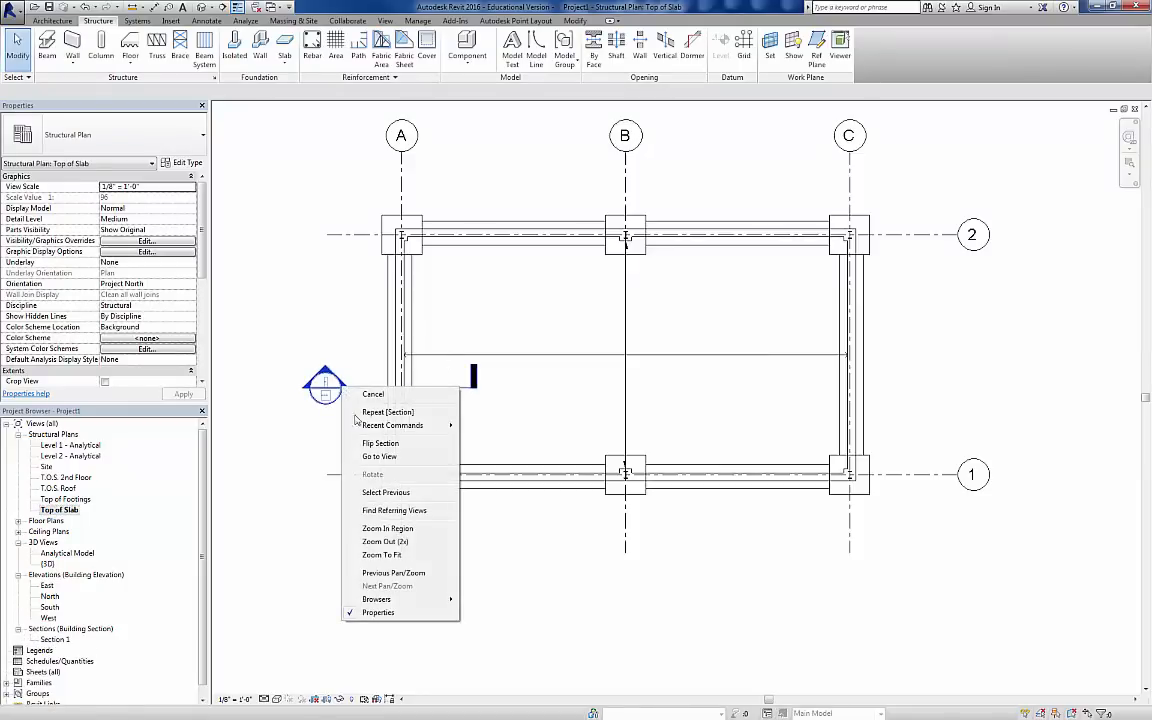
{"action": "left_click", "coordinate": [378, 457]}
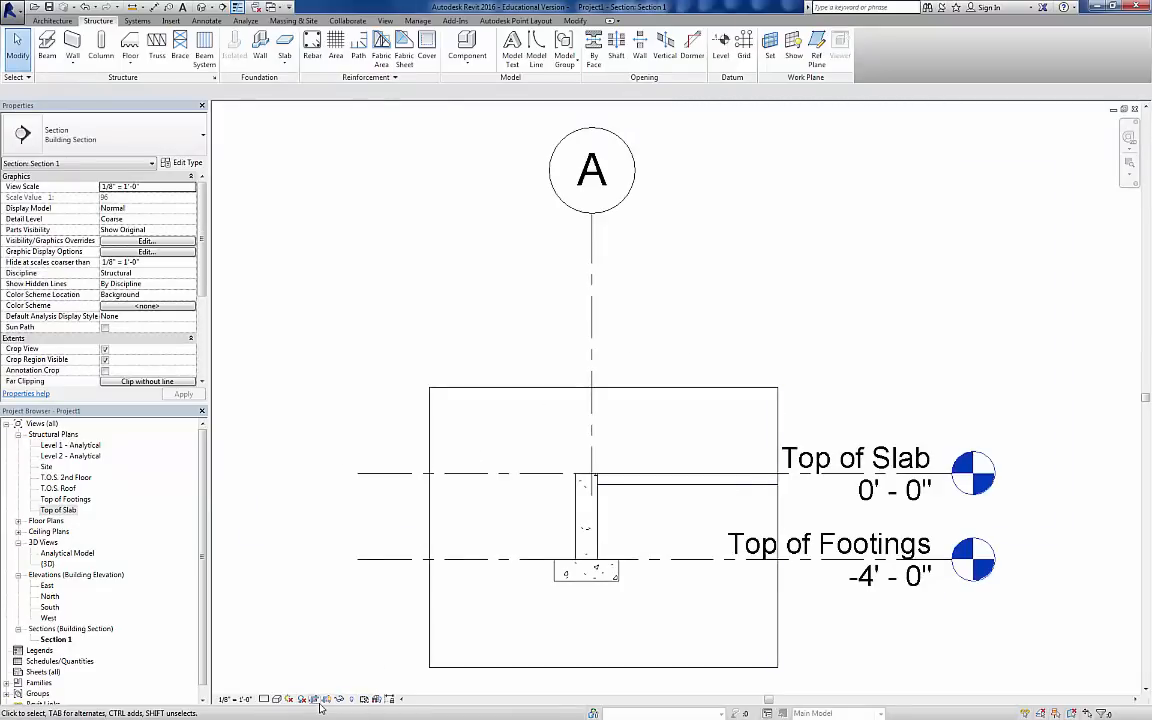
{"action": "left_click", "coordinate": [264, 699]}
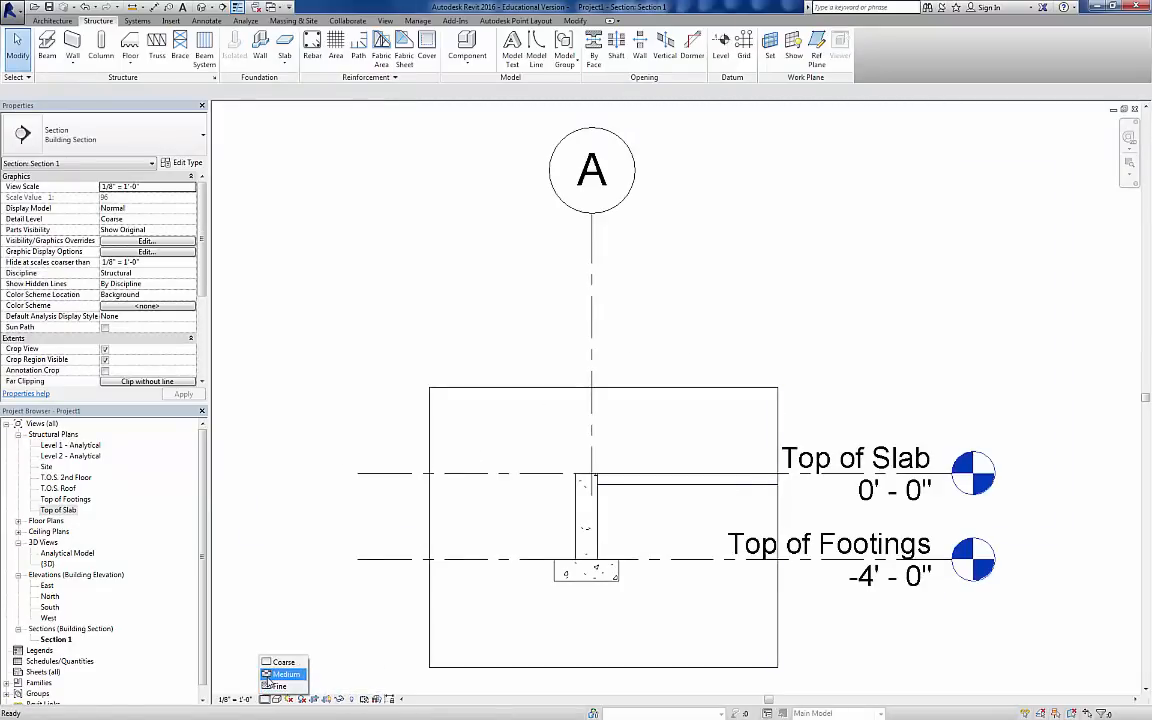
{"action": "left_click", "coordinate": [270, 675]}
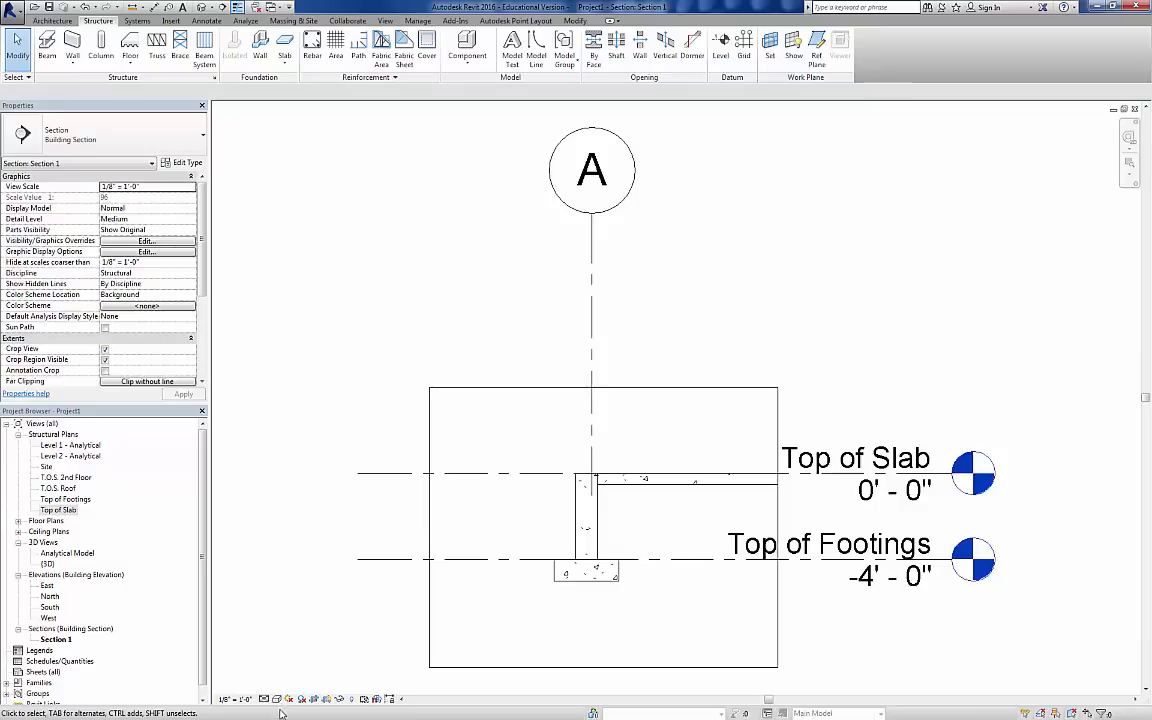
{"action": "left_click", "coordinate": [276, 699]}
{"action": "left_click", "coordinate": [286, 651]}
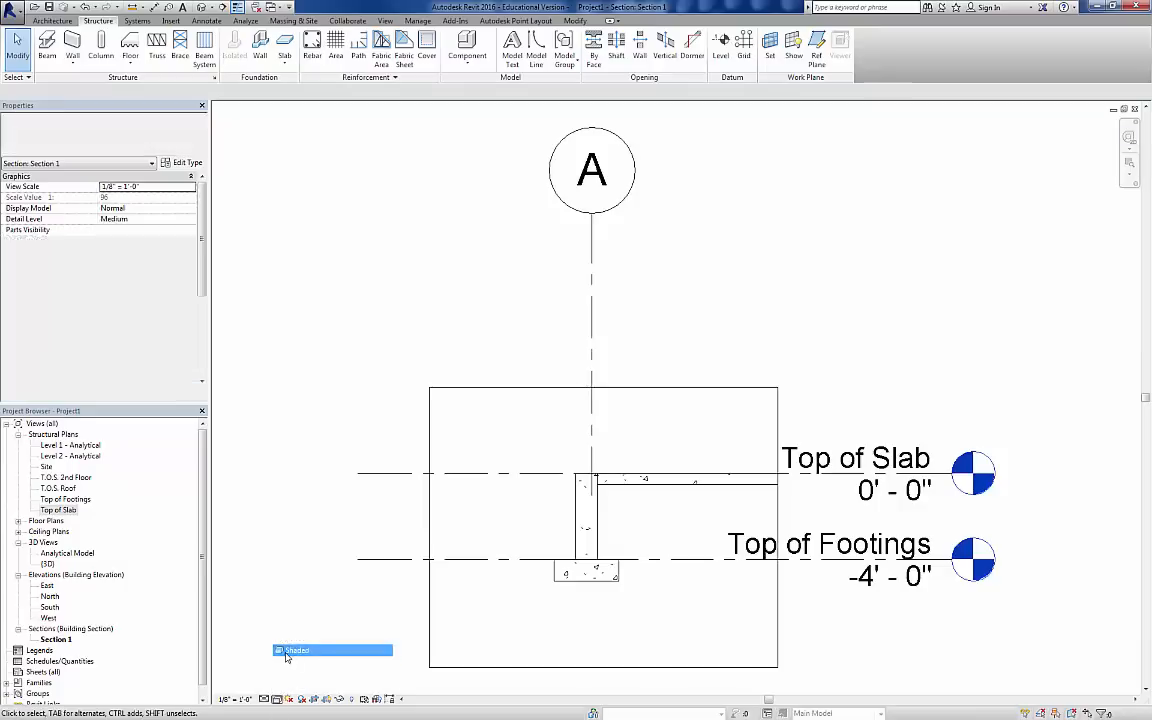
{"action": "middle_click_drag", "start_coordinate": [609, 622], "coordinate": [514, 540]}
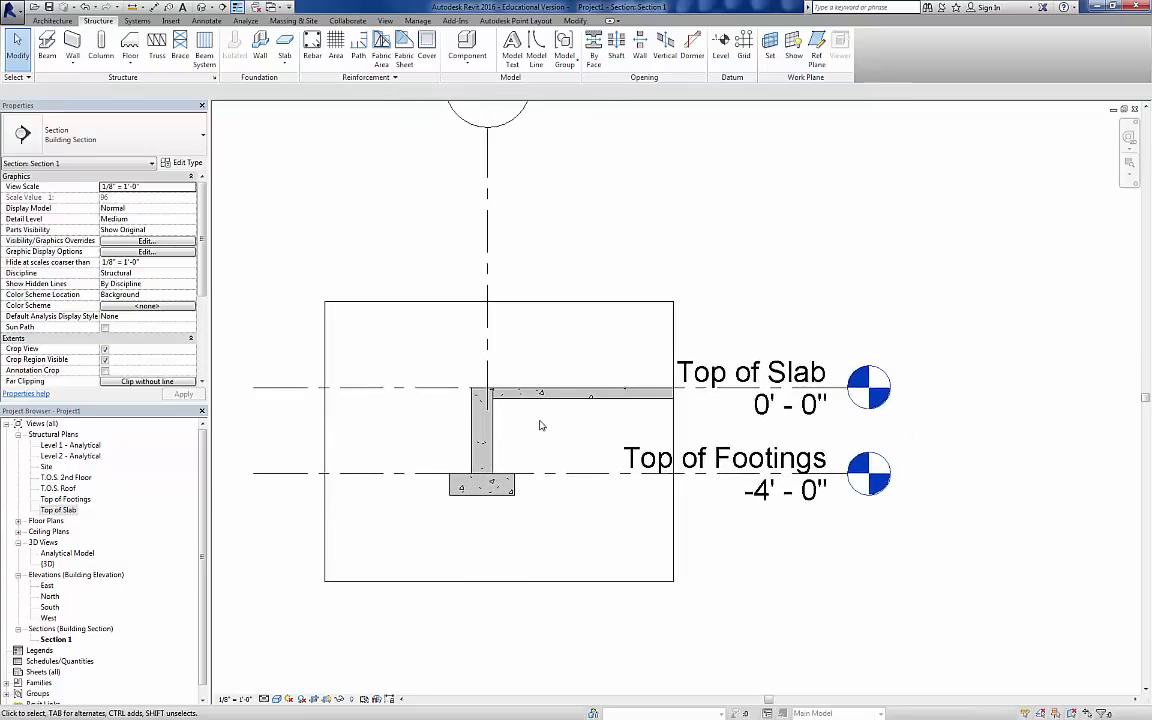
- Extend the head ends of the Top of Slab and Top of Footings levels farther away from the section's crop region
{"action": "left_click", "coordinate": [848, 390]}
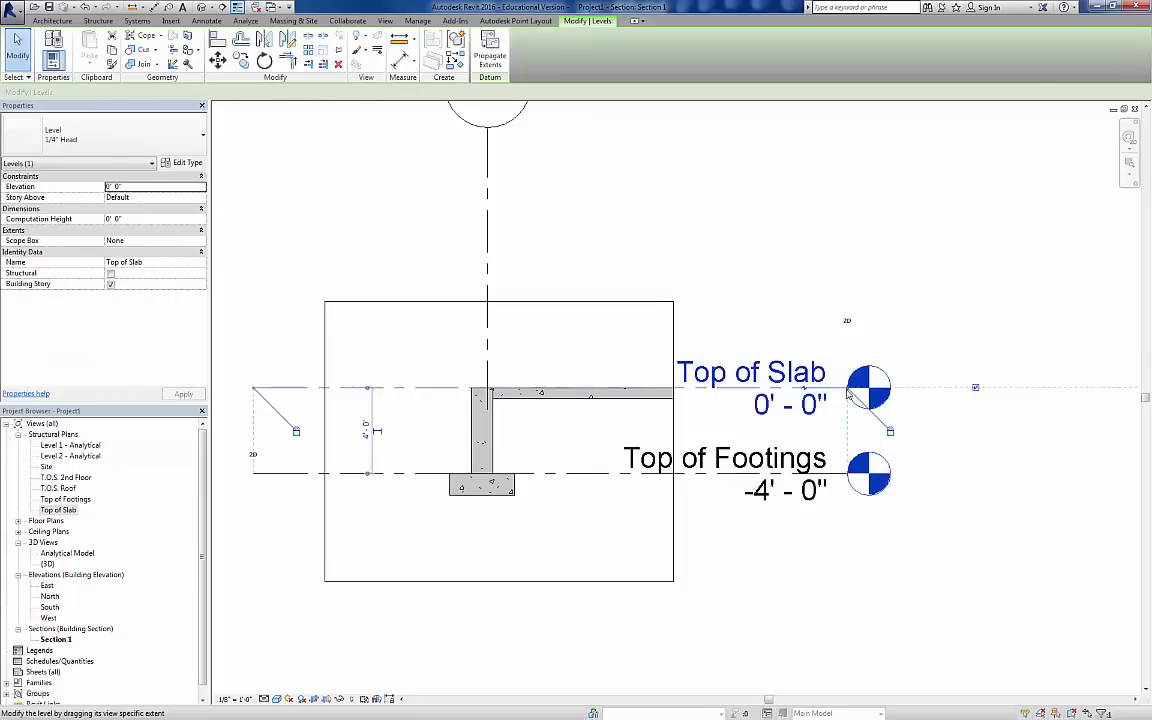
{"action": "left_click_drag", "start_coordinate": [848, 395], "coordinate": [977, 388]}
{"action": "key", "text": "Escape"}
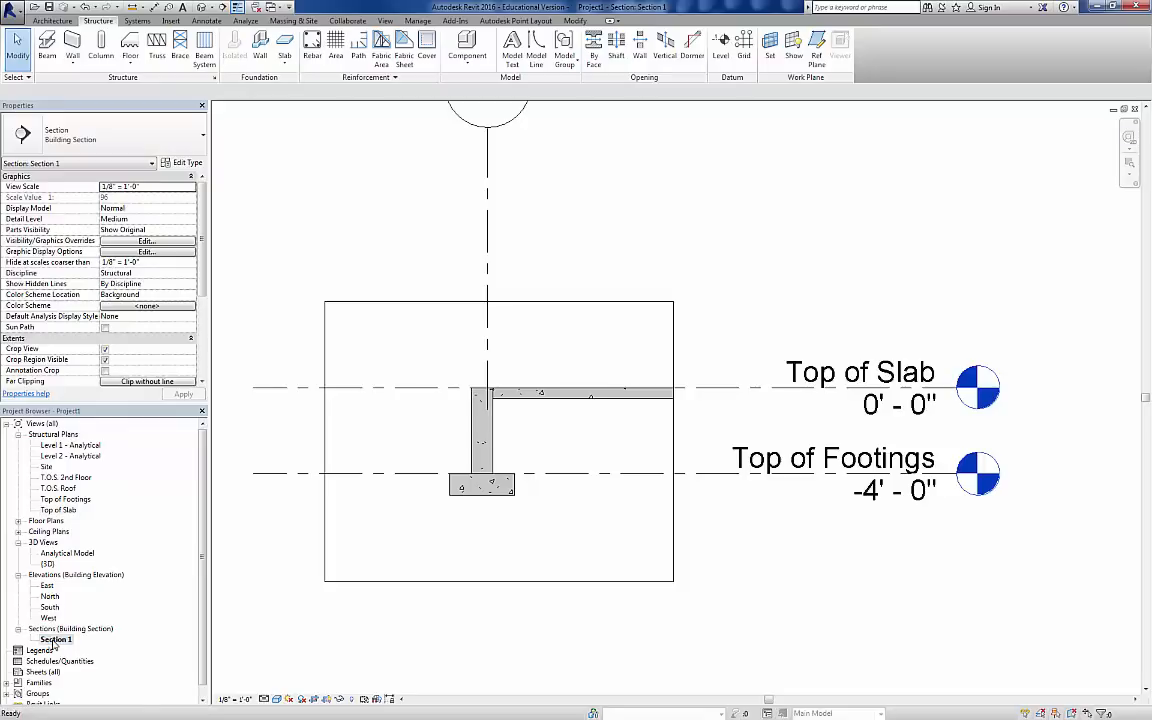
- Rename the section view as Section at Column Line A
{"action": "right_click", "coordinate": [54, 639]}
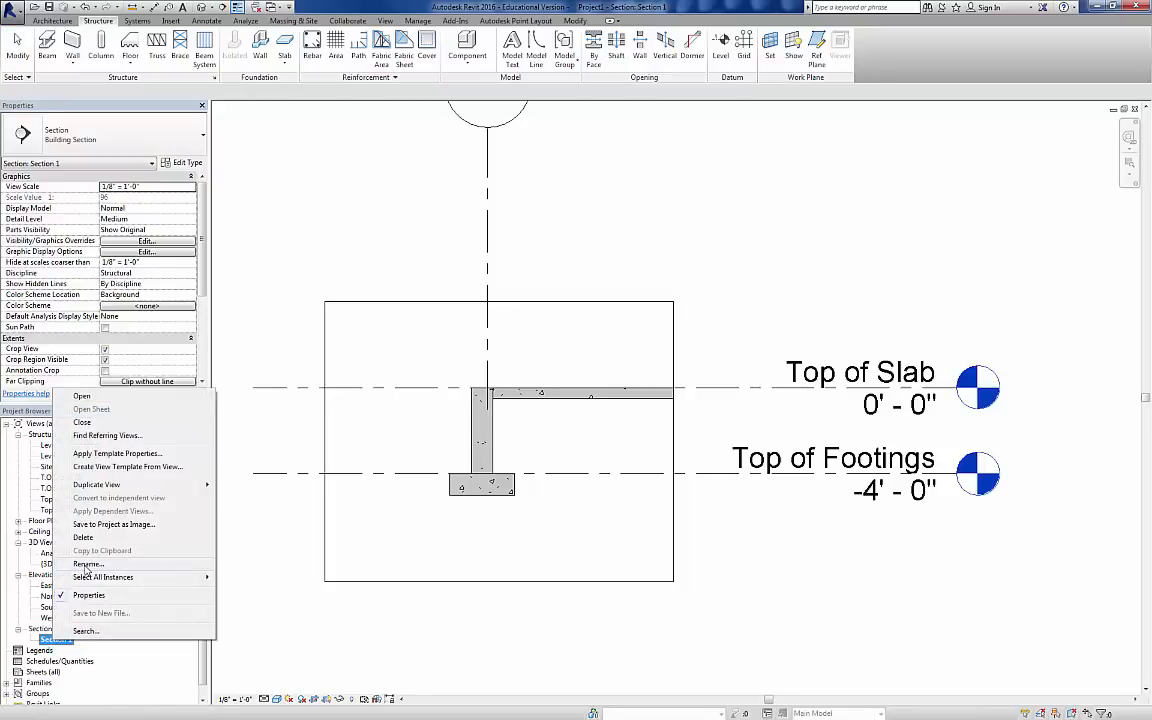
{"action": "left_click", "coordinate": [88, 565]}
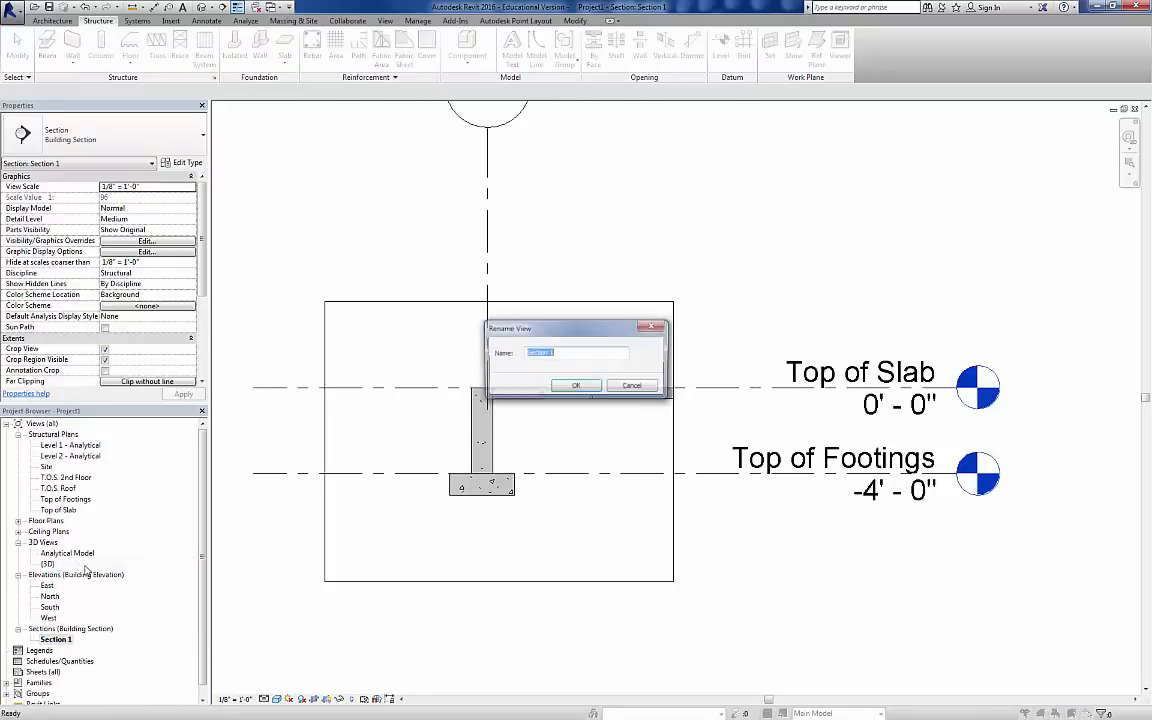
{"action": "left_click", "coordinate": [563, 351]}
{"action": "key", "text": "BackSpace"}
{"action": "key", "text": "BackSpace"}
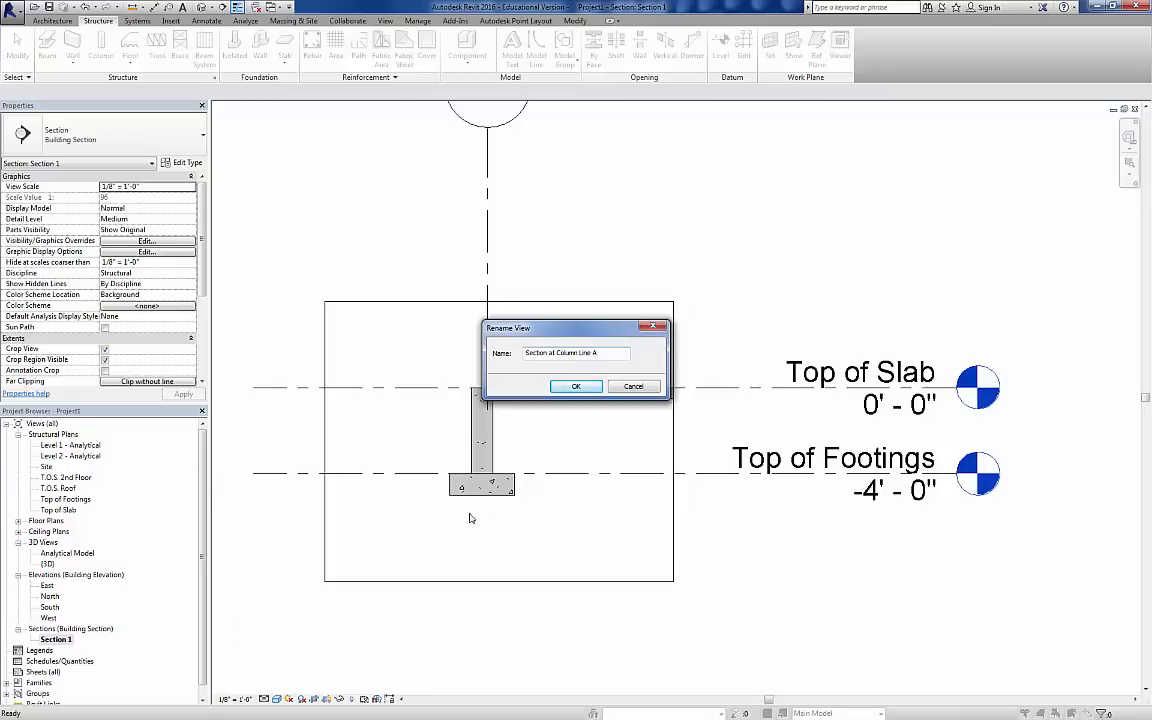
{"action": "left_click", "coordinate": [578, 388]}
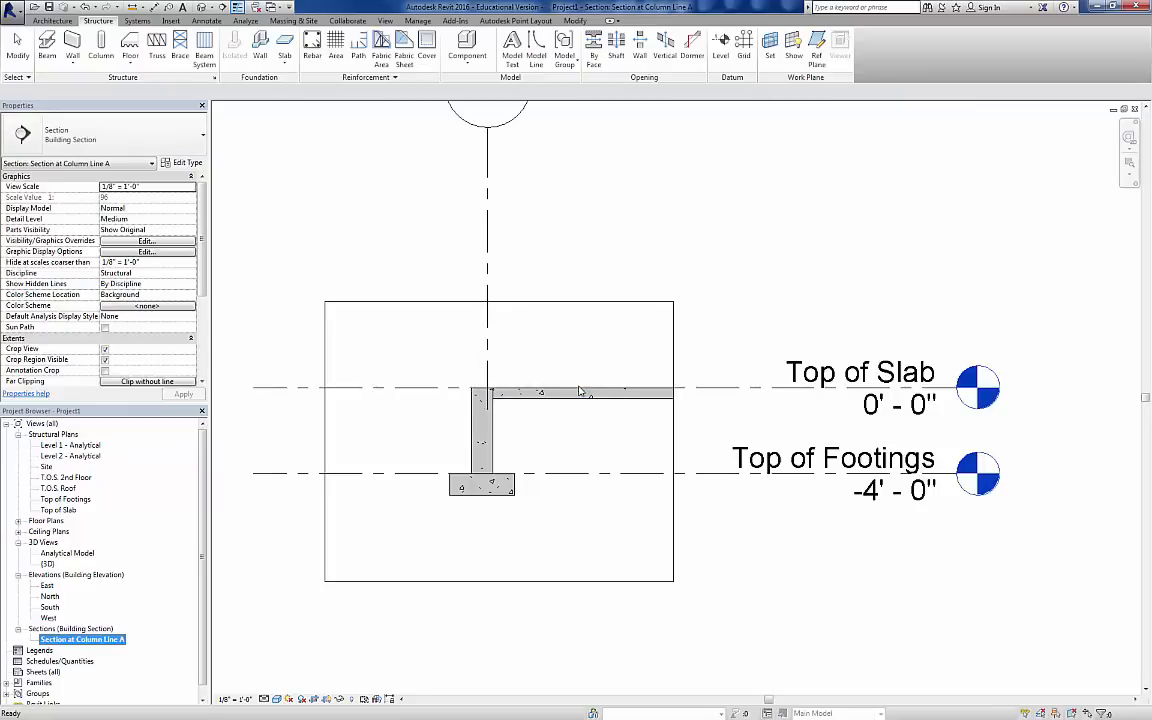
{"action": "left_click", "coordinate": [350, 651]}
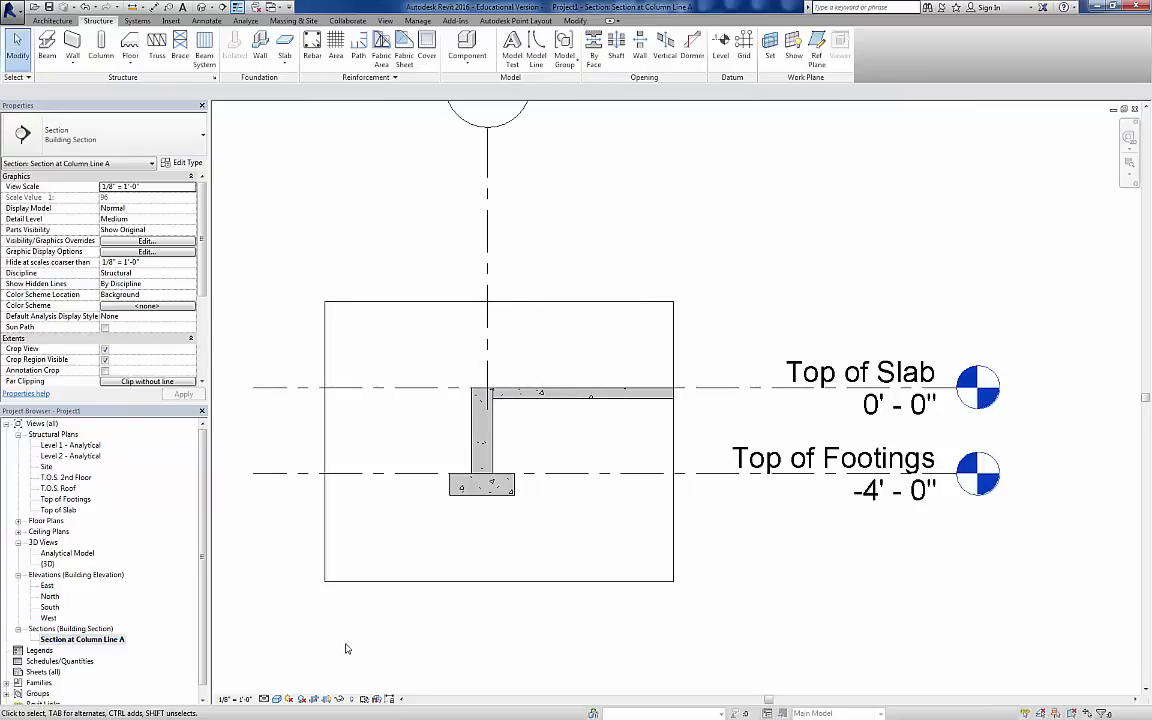
- Open the T.O.S. 2nd Floor structural plan and switch grid A's bubble to its upper end, in line with grids B and C
{"action": "double_click", "coordinate": [66, 478]}
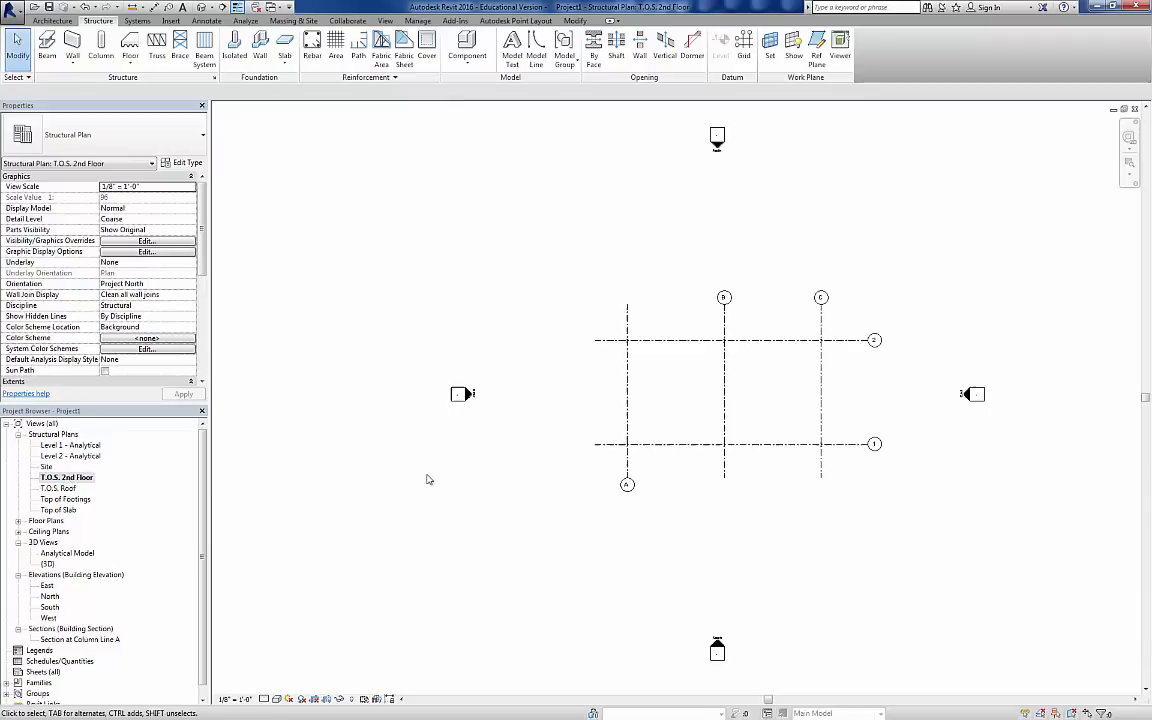
{"action": "middle_click_drag", "start_coordinate": [931, 414], "coordinate": [681, 430]}
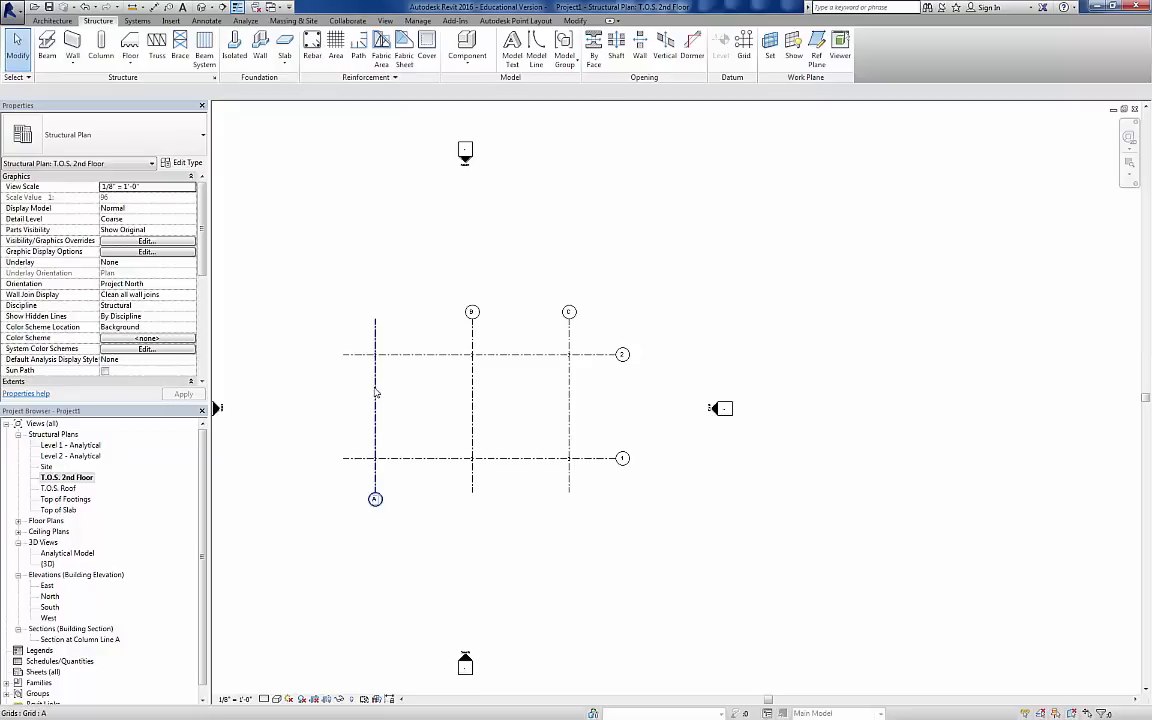
{"action": "left_click", "coordinate": [375, 480]}
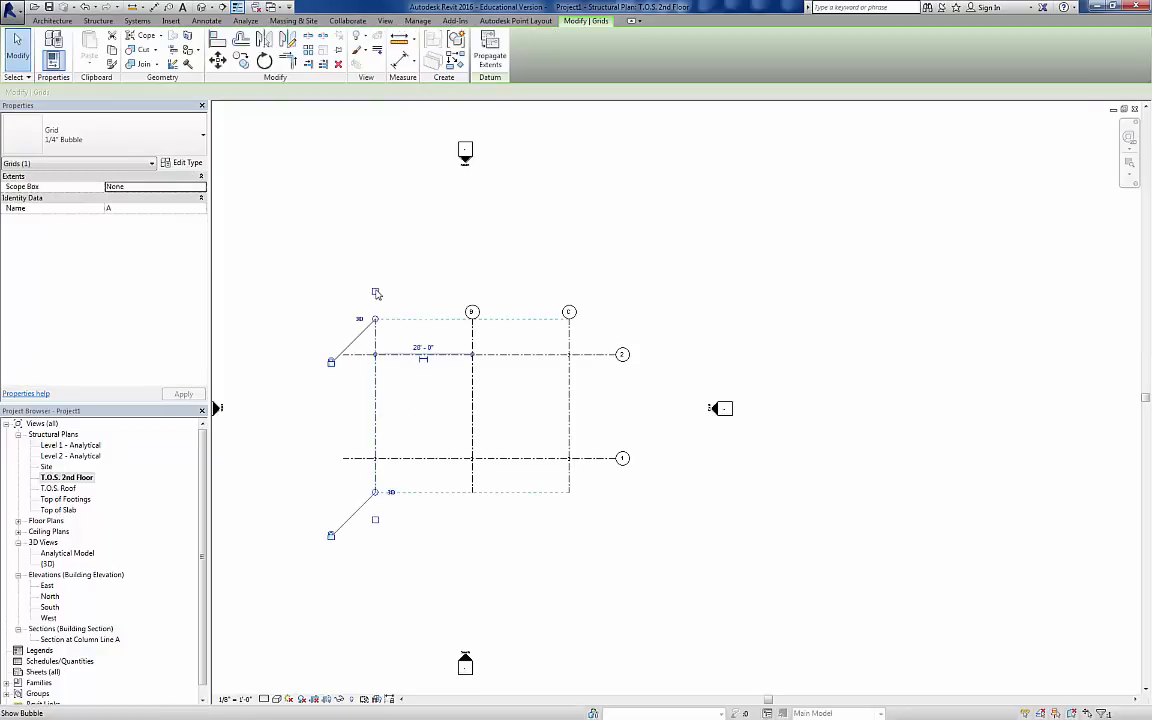
{"action": "left_click", "coordinate": [762, 299]}
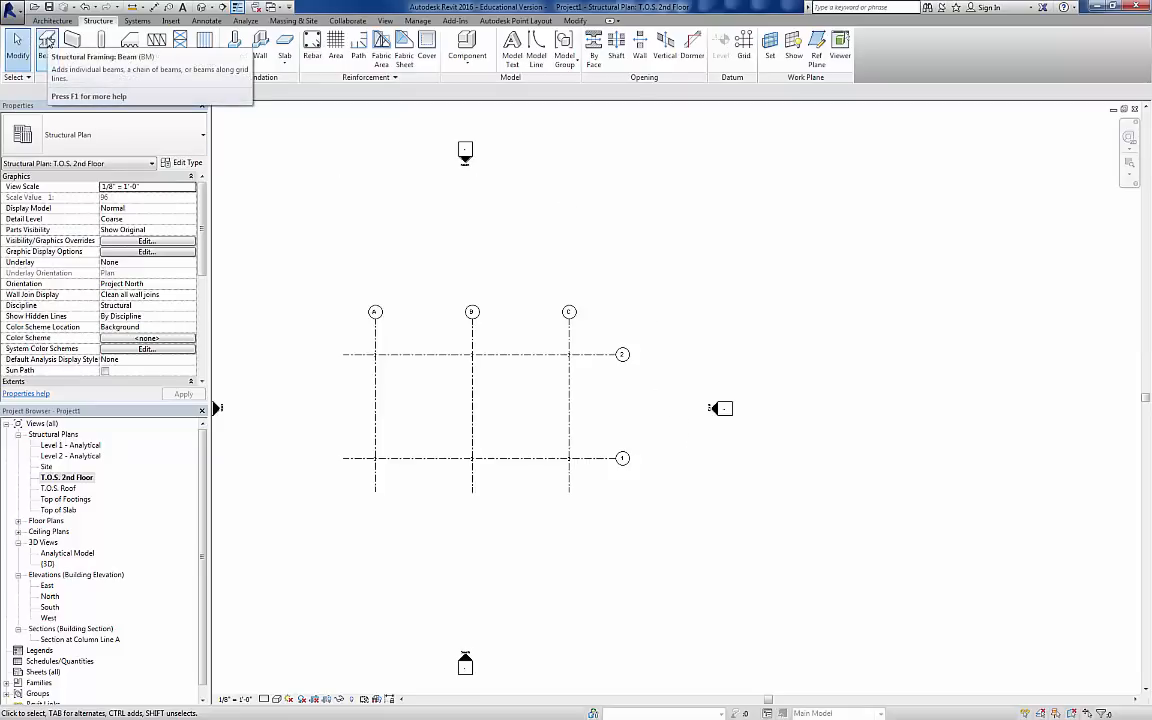
- Place a W16X26 beam along grid A from the column at grid 2 to the column at grid 1
{"action": "left_click", "coordinate": [46, 42]}
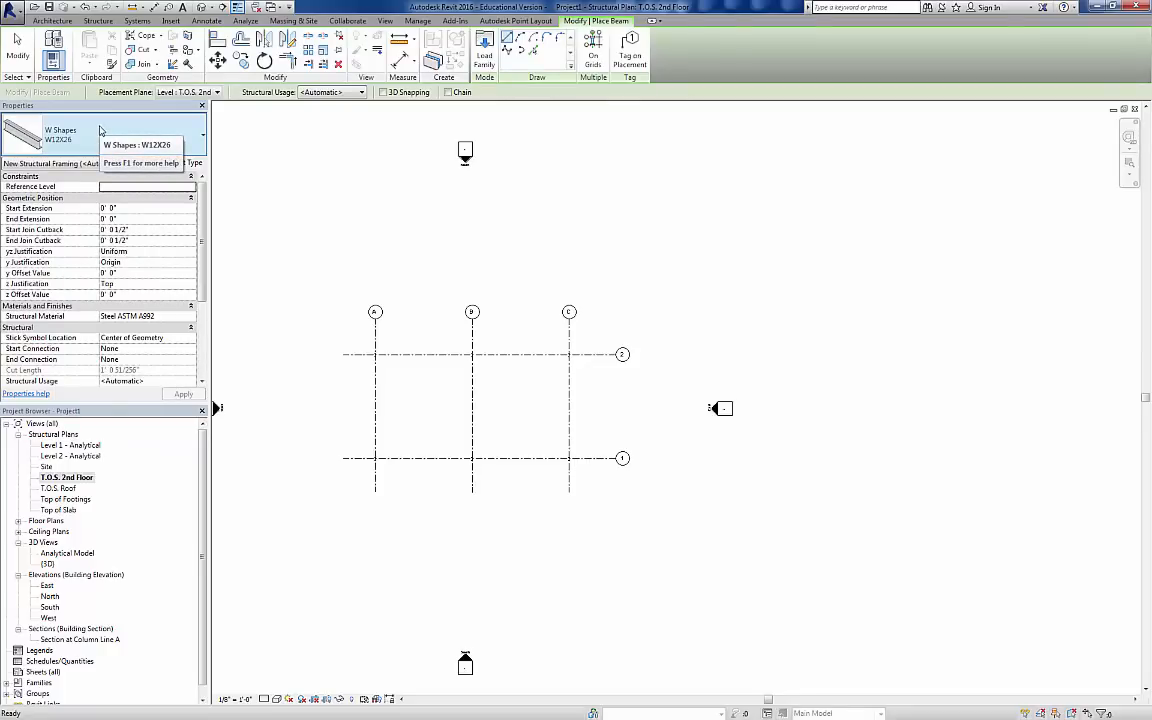
{"action": "left_click", "coordinate": [99, 128]}
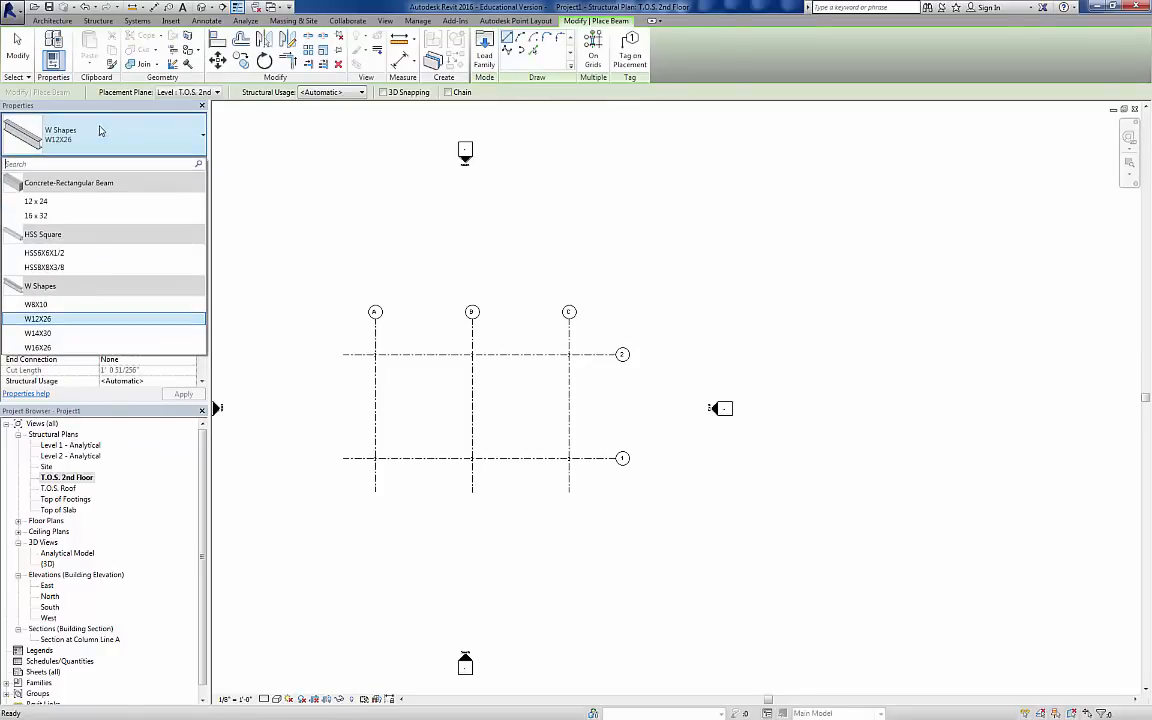
{"action": "left_click", "coordinate": [40, 347]}
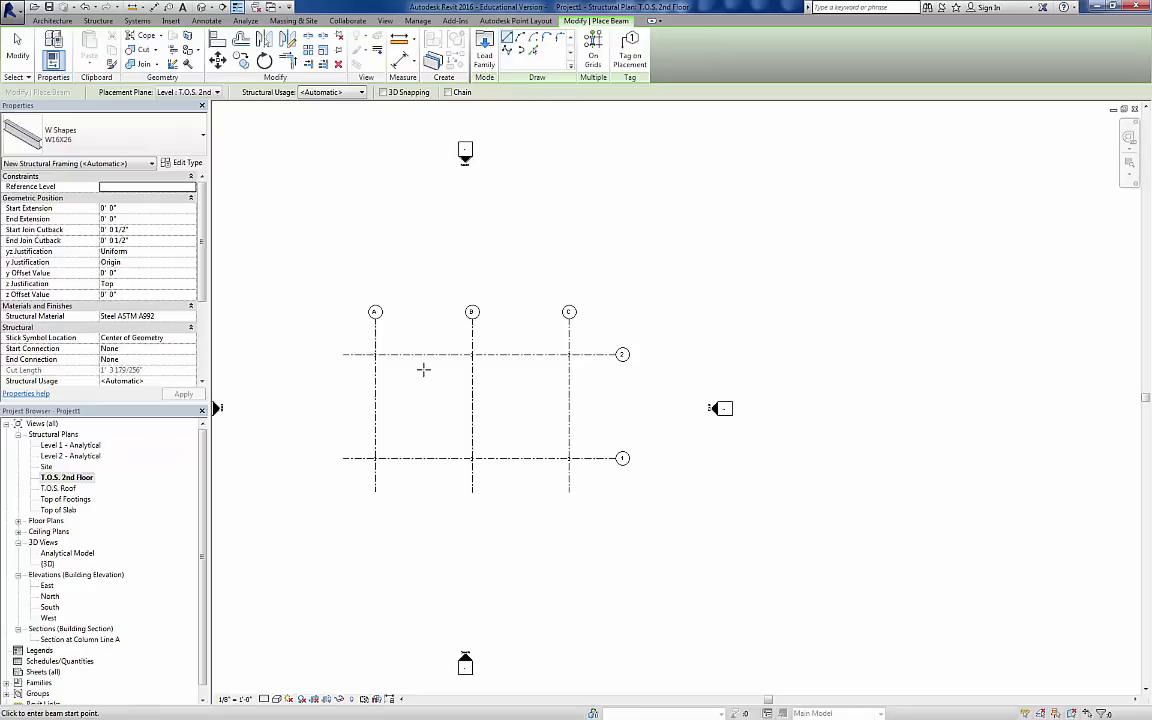
{"action": "scroll", "coordinate": [423, 370], "scroll_direction": "up", "scroll_amount": 3}
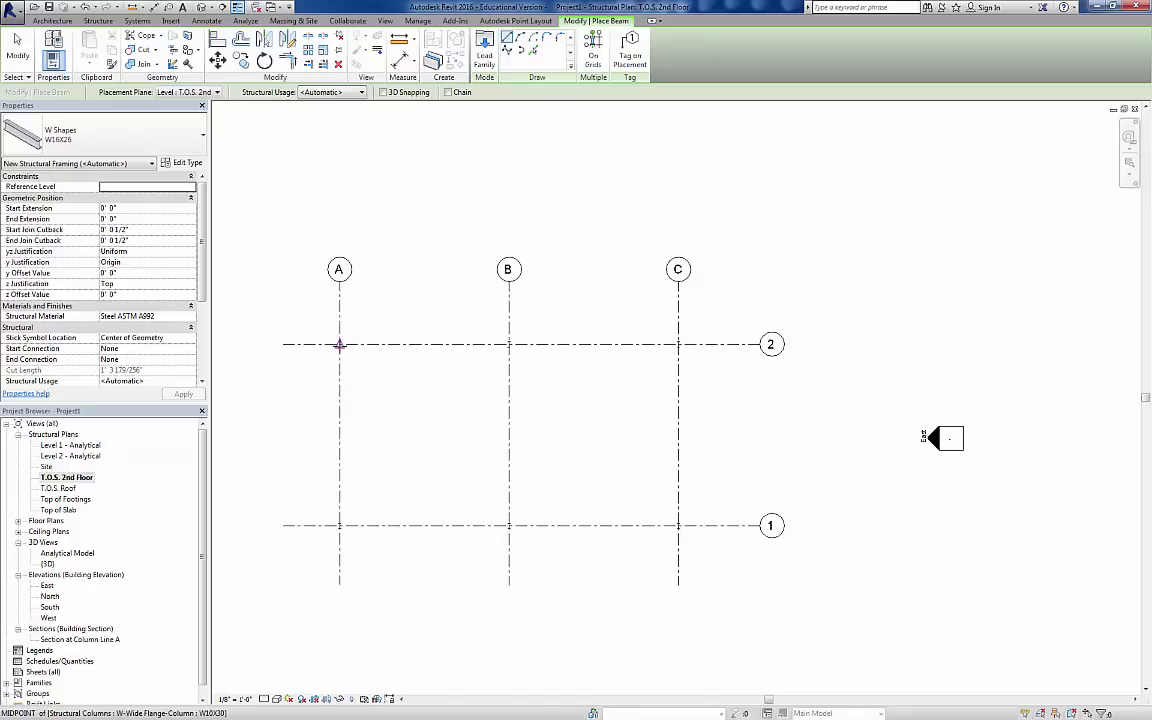
{"action": "left_click", "coordinate": [339, 344]}
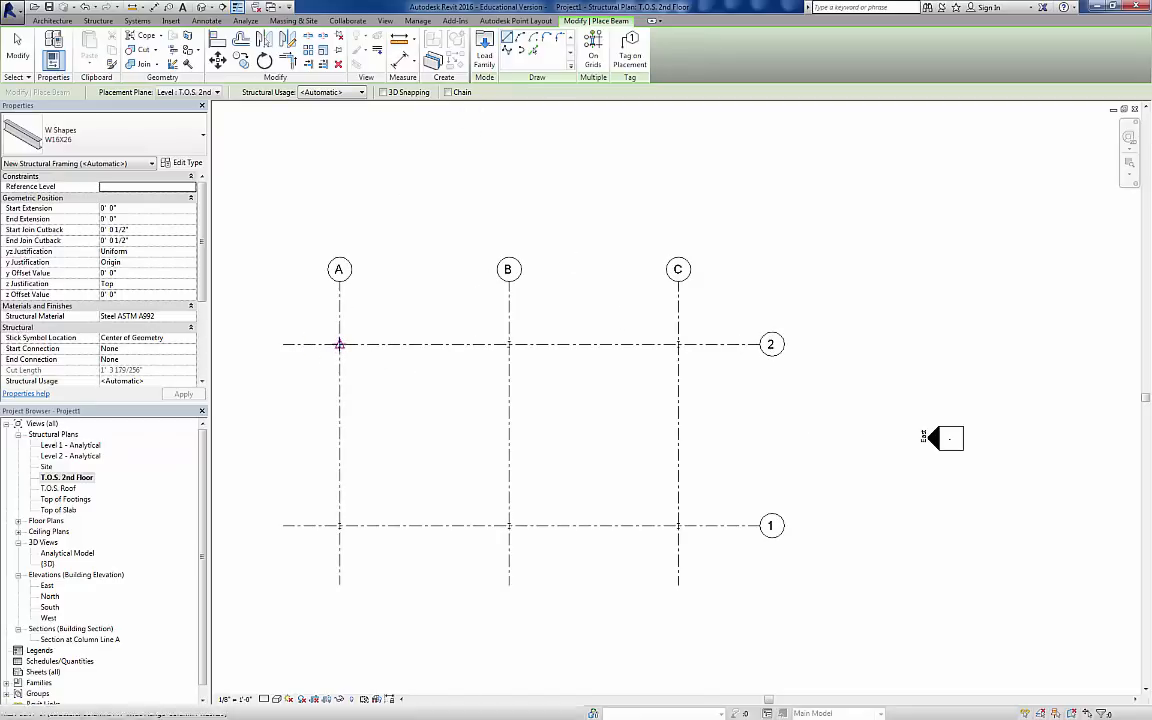
{"action": "left_click", "coordinate": [339, 525]}
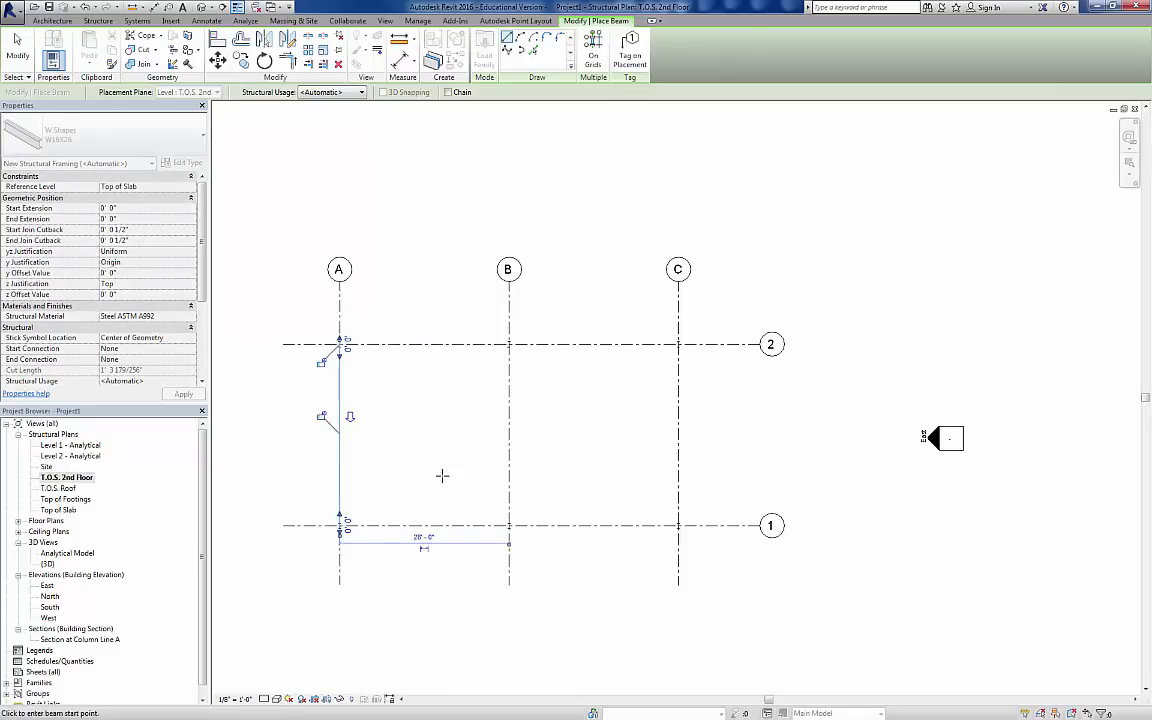
- Set the plan's detail level to Medium and place W16X26 beams along grid 1 from column A to B and from B to C
{"action": "left_click", "coordinate": [264, 700]}
{"action": "left_click", "coordinate": [270, 688]}
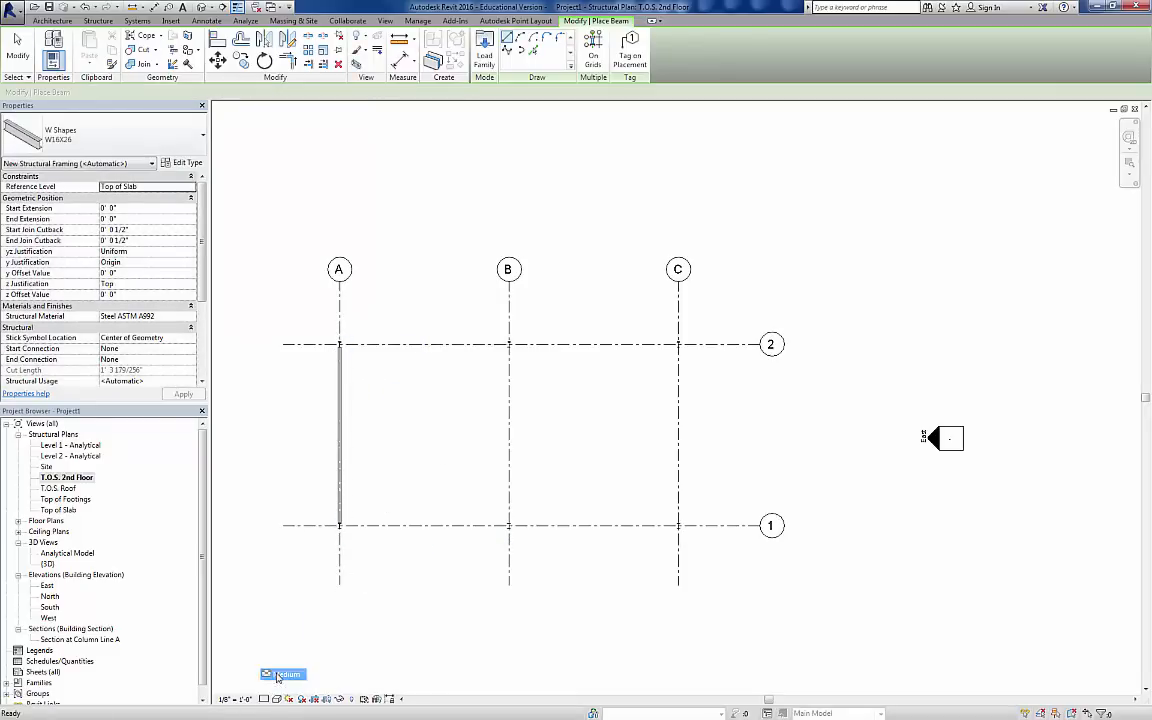
{"action": "scroll", "coordinate": [406, 508], "scroll_direction": "up", "scroll_amount": 3}
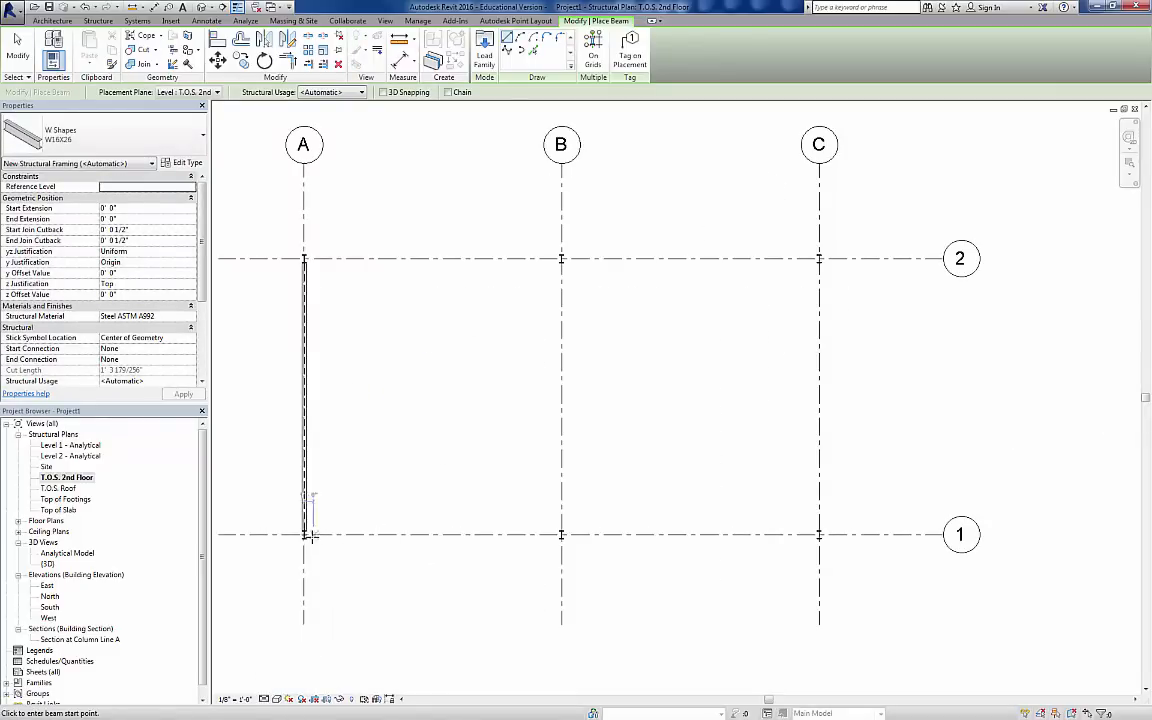
{"action": "left_click", "coordinate": [304, 535]}
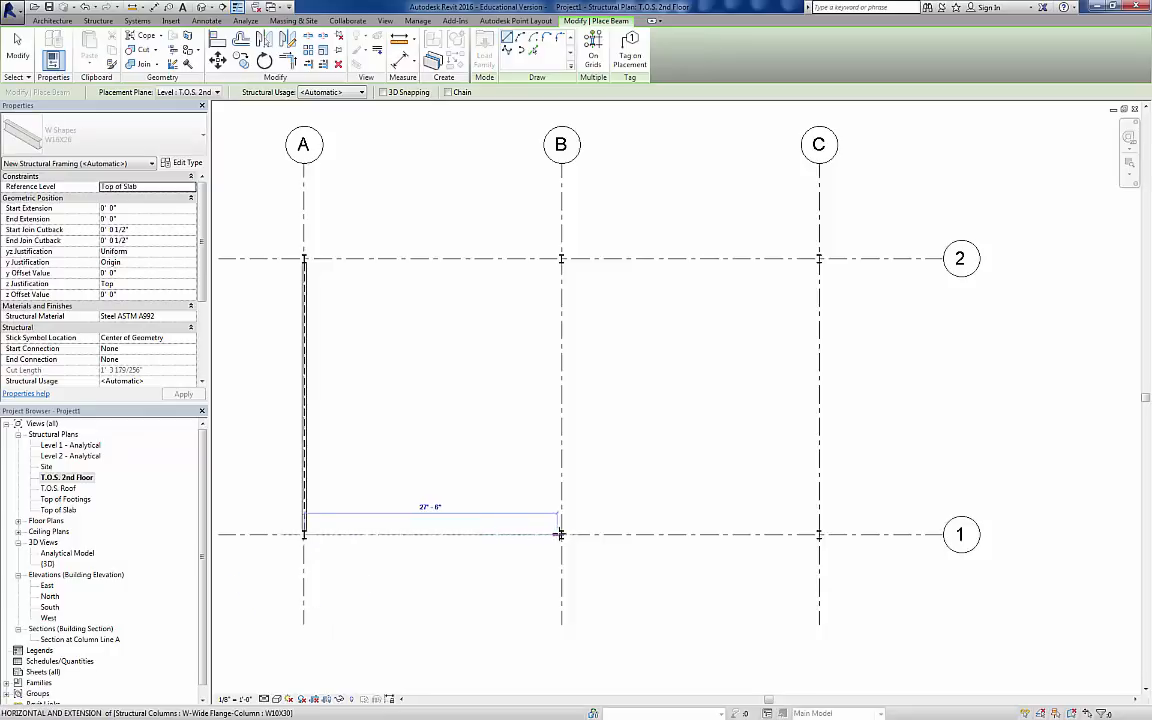
{"action": "left_click", "coordinate": [561, 535]}
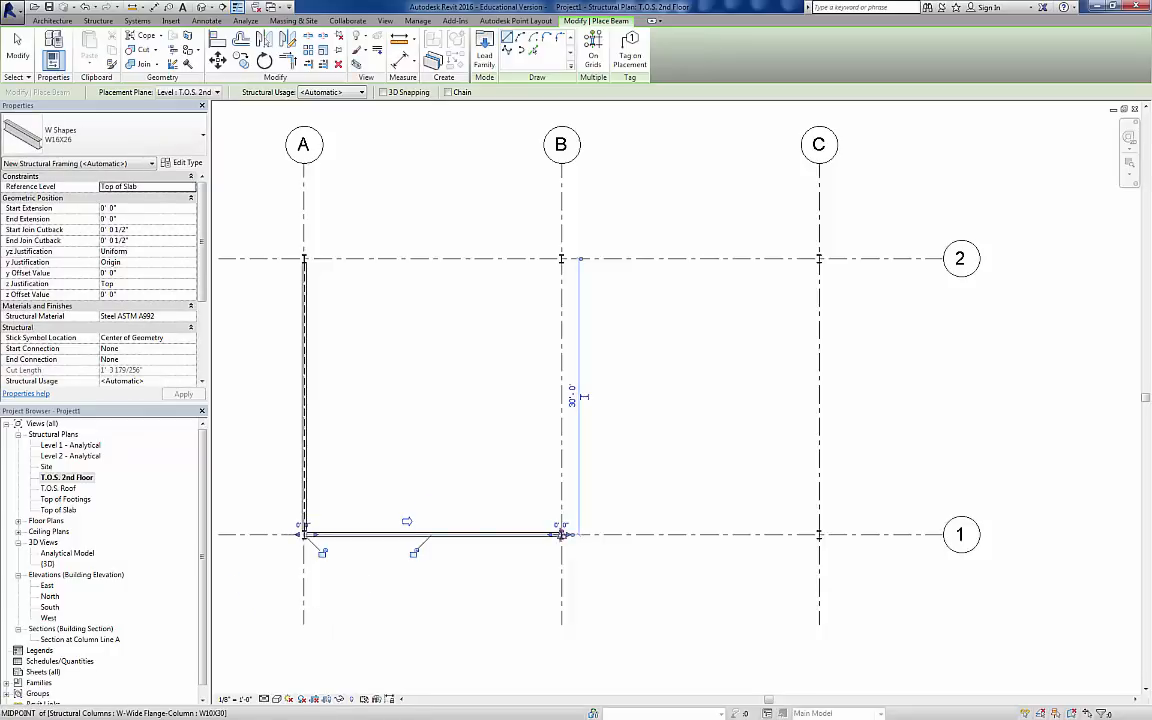
{"action": "left_click", "coordinate": [561, 535]}
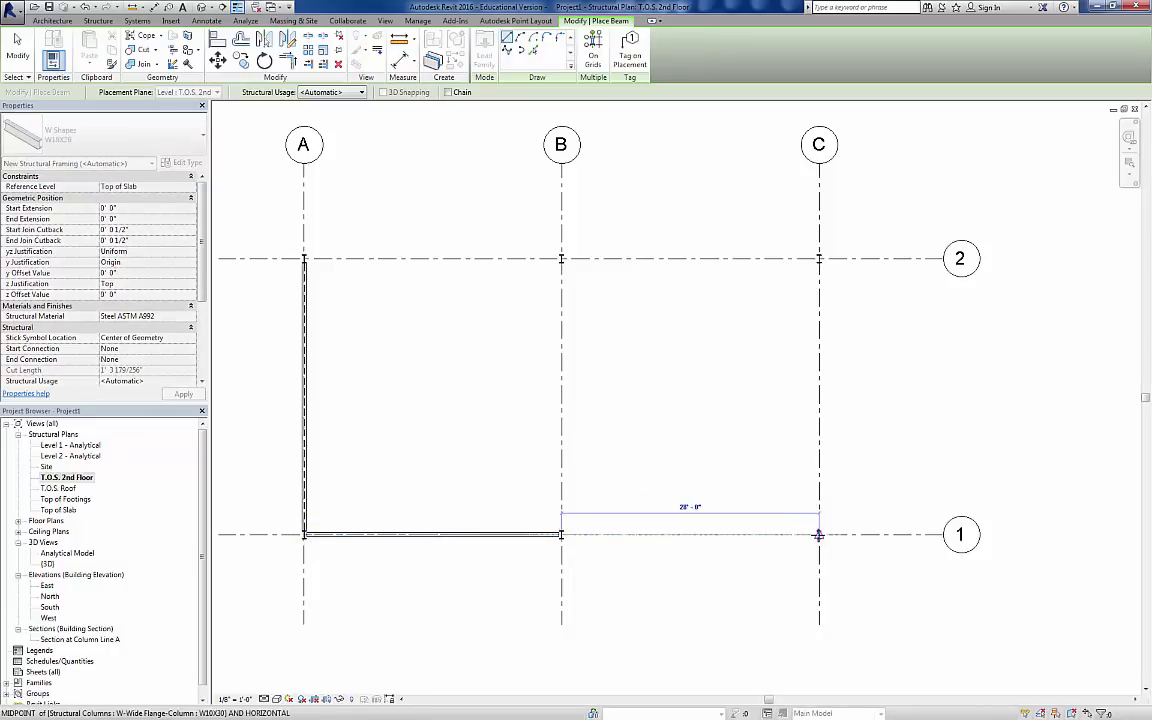
{"action": "left_click", "coordinate": [819, 535]}
- Place W16X26 beams along grid C from grid 1 to 2 and along grid 2 from column C to B and from B to A
{"action": "left_click", "coordinate": [819, 535]}
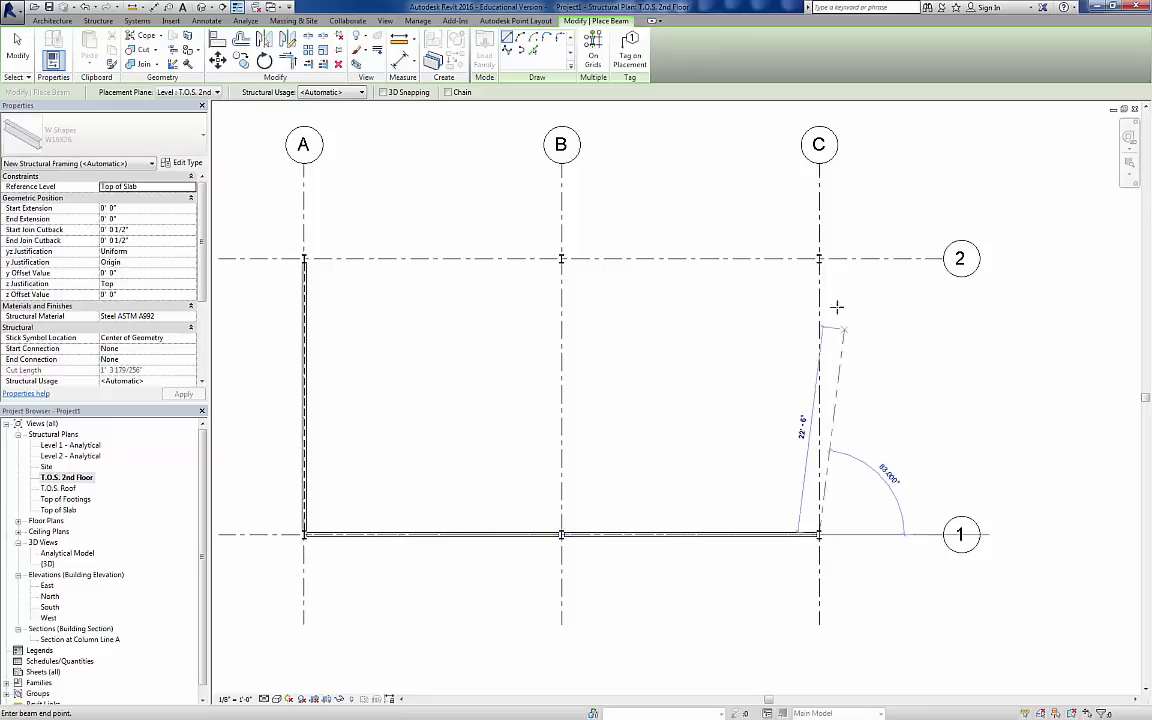
{"action": "left_click", "coordinate": [819, 259]}
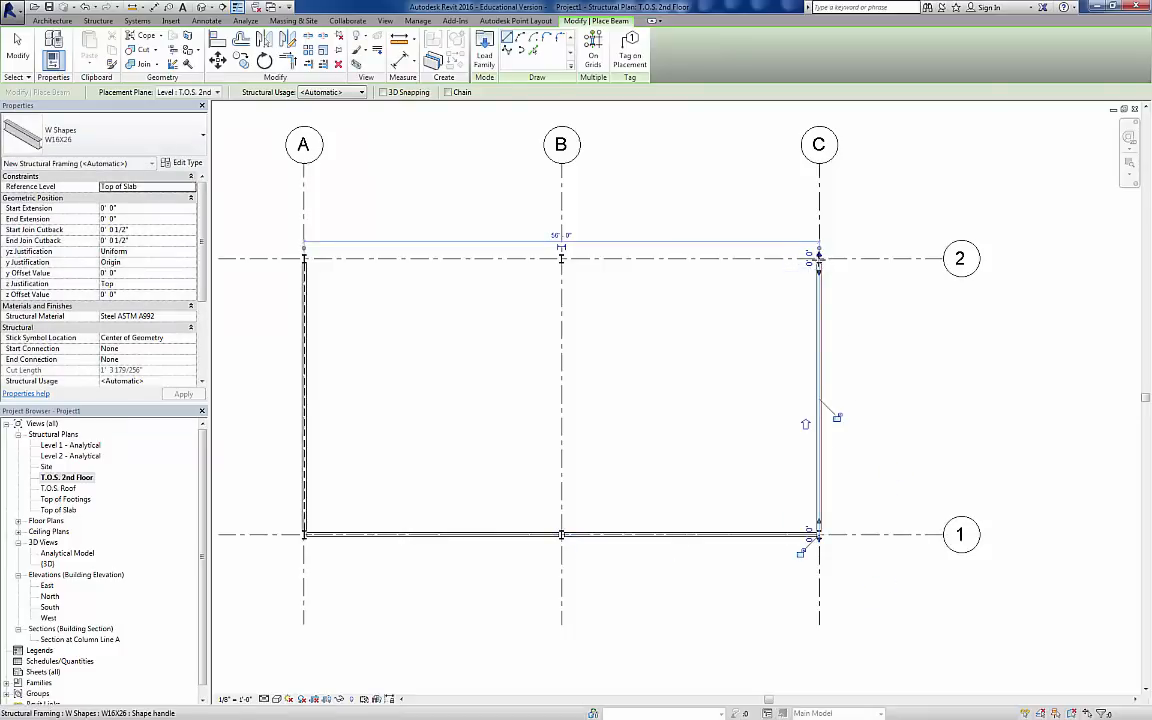
{"action": "left_click", "coordinate": [819, 259]}
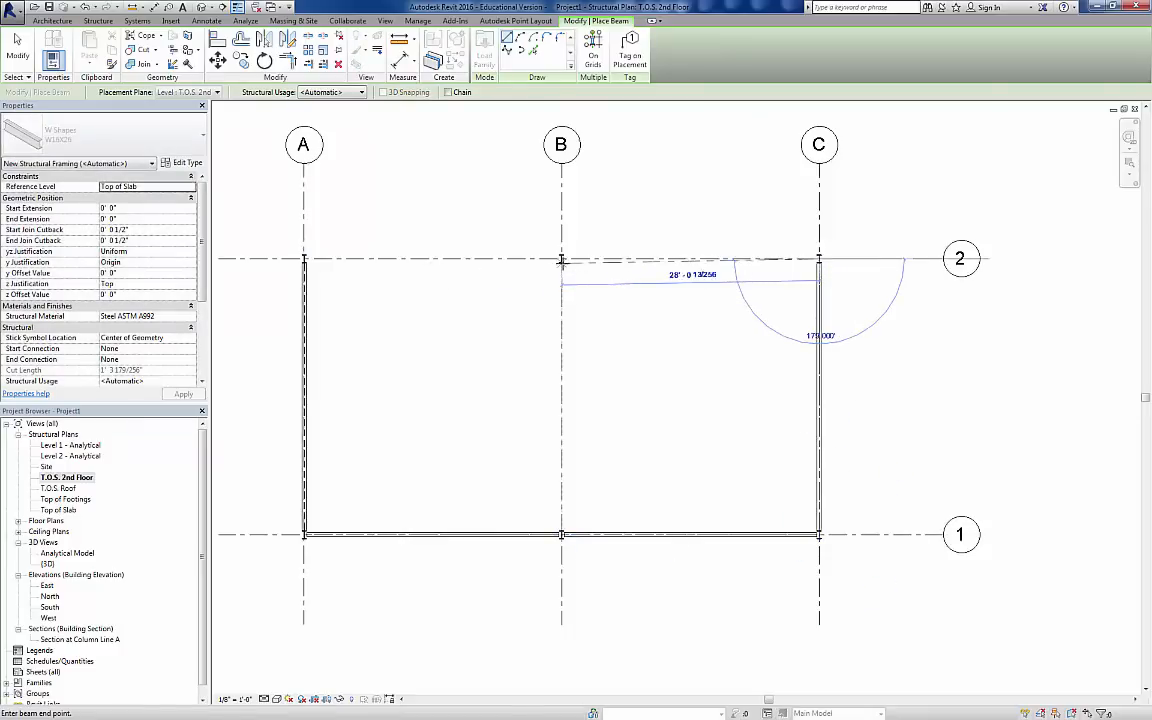
{"action": "left_click", "coordinate": [561, 259]}
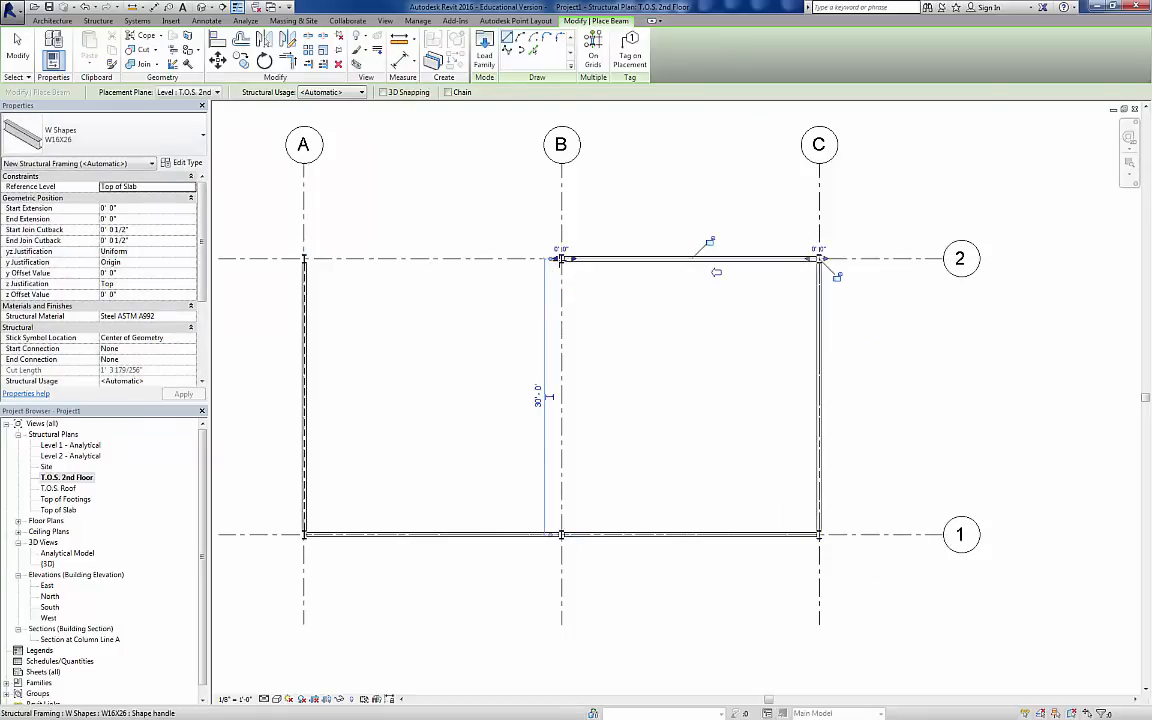
{"action": "left_click", "coordinate": [561, 259]}
{"action": "left_click", "coordinate": [304, 259]}
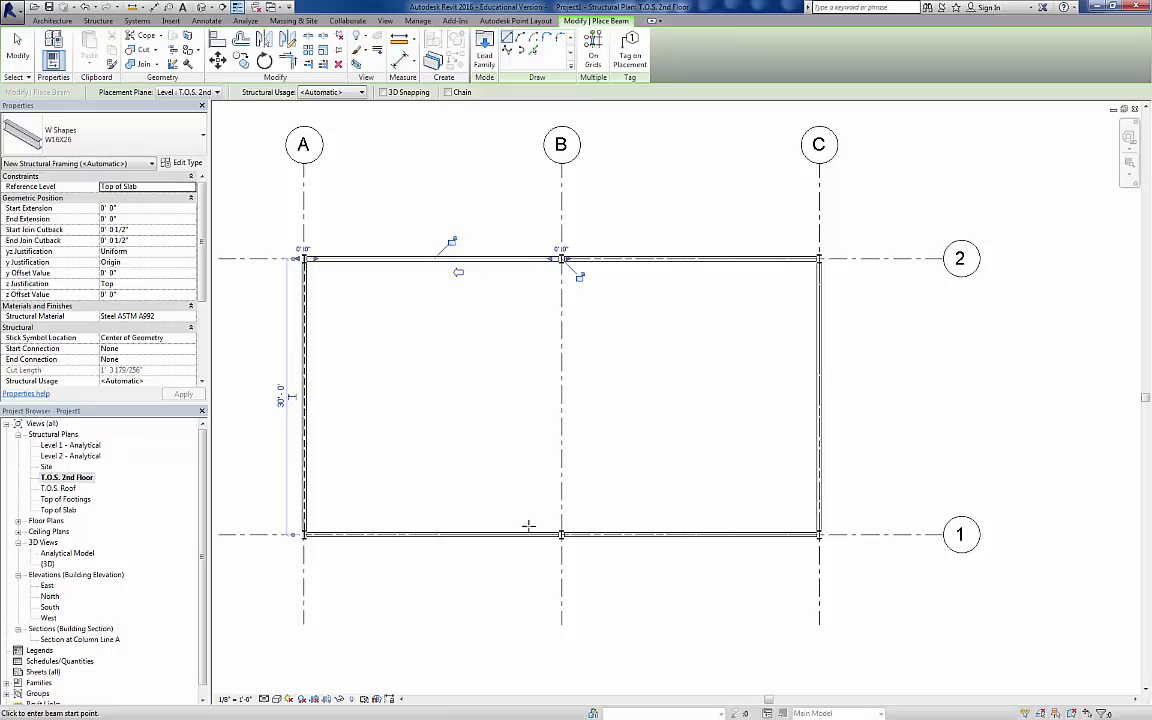
- Place a W16X26 beam along grid B from the column at grid 1 to the column at grid 2 and end beam placement
{"action": "left_click", "coordinate": [561, 533]}
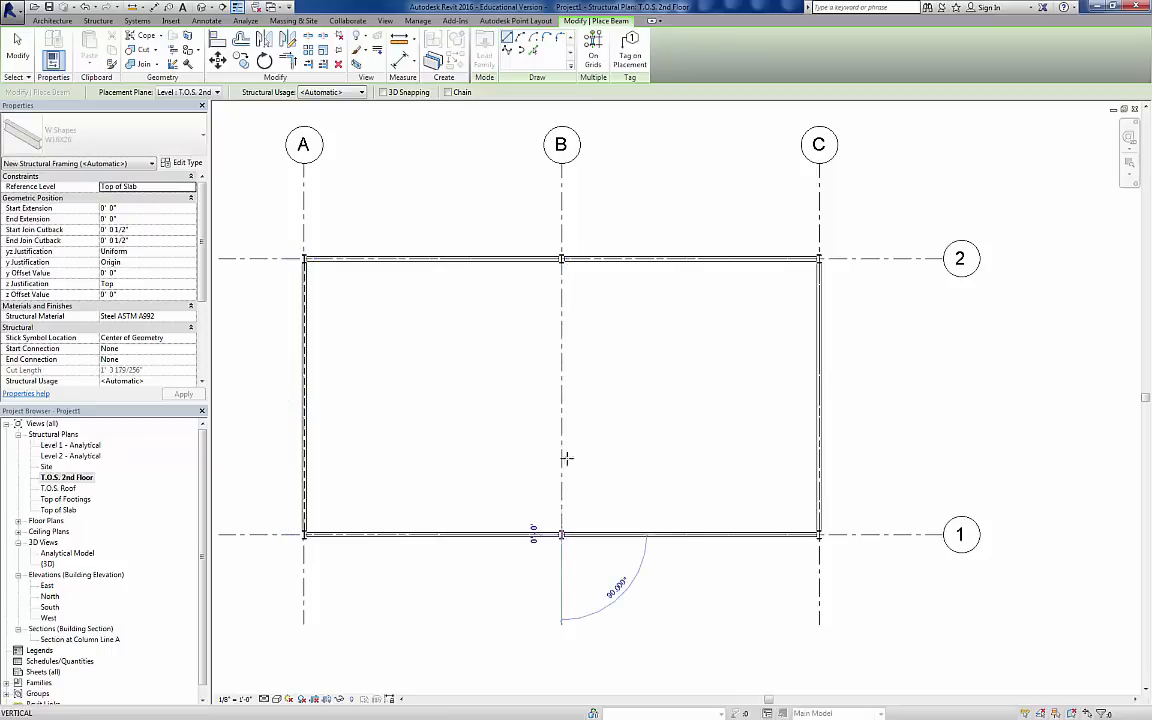
{"action": "left_click", "coordinate": [562, 260]}
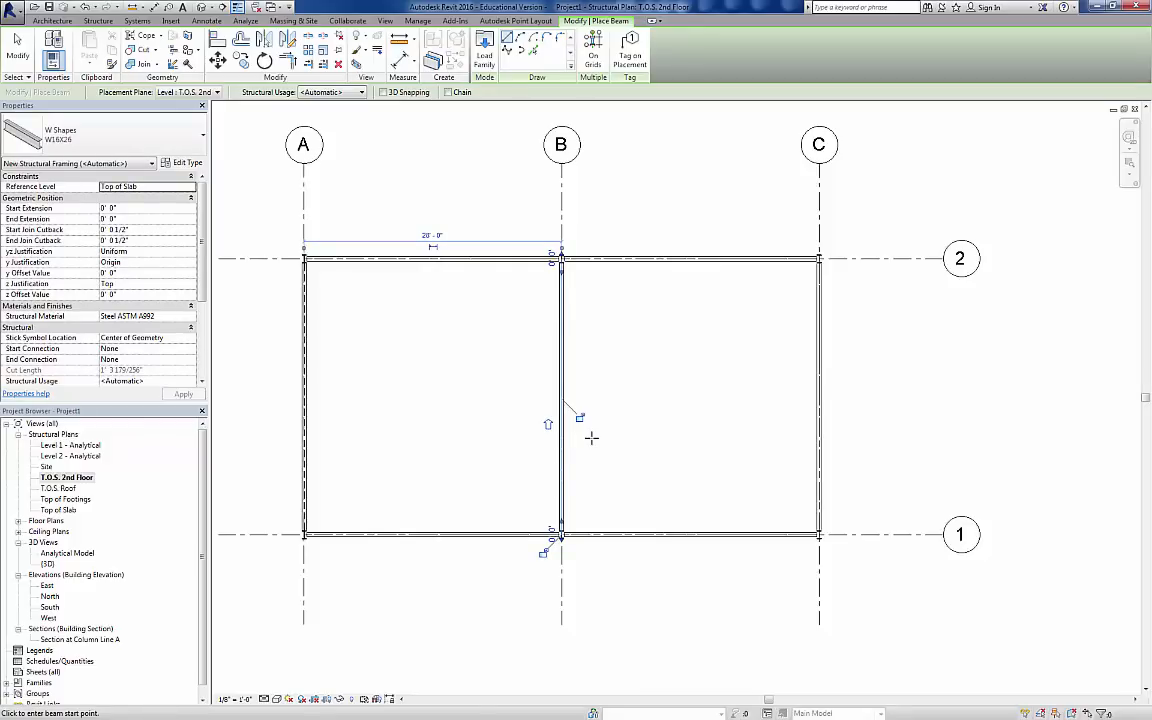
{"action": "key", "text": "Escape"}
{"action": "key", "text": "Escape"}
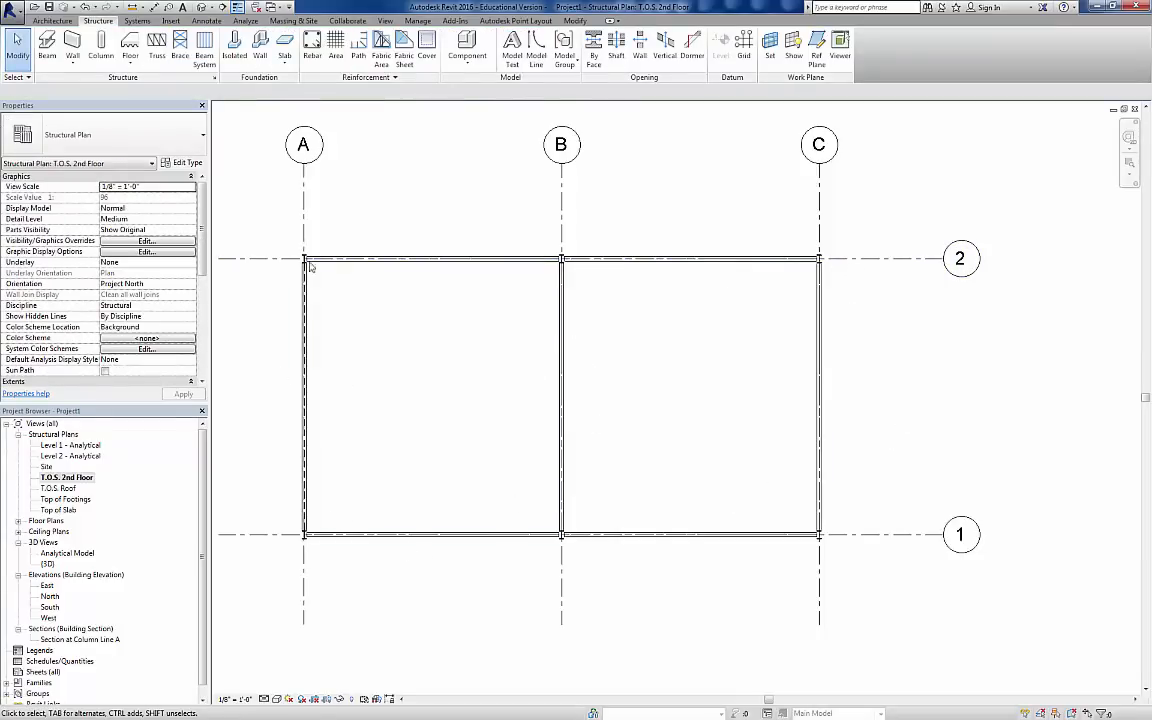
- Examine the structural properties of the girders on grids A, B and C, both together and for the grid A girder alone
{"action": "left_click", "coordinate": [820, 346]}
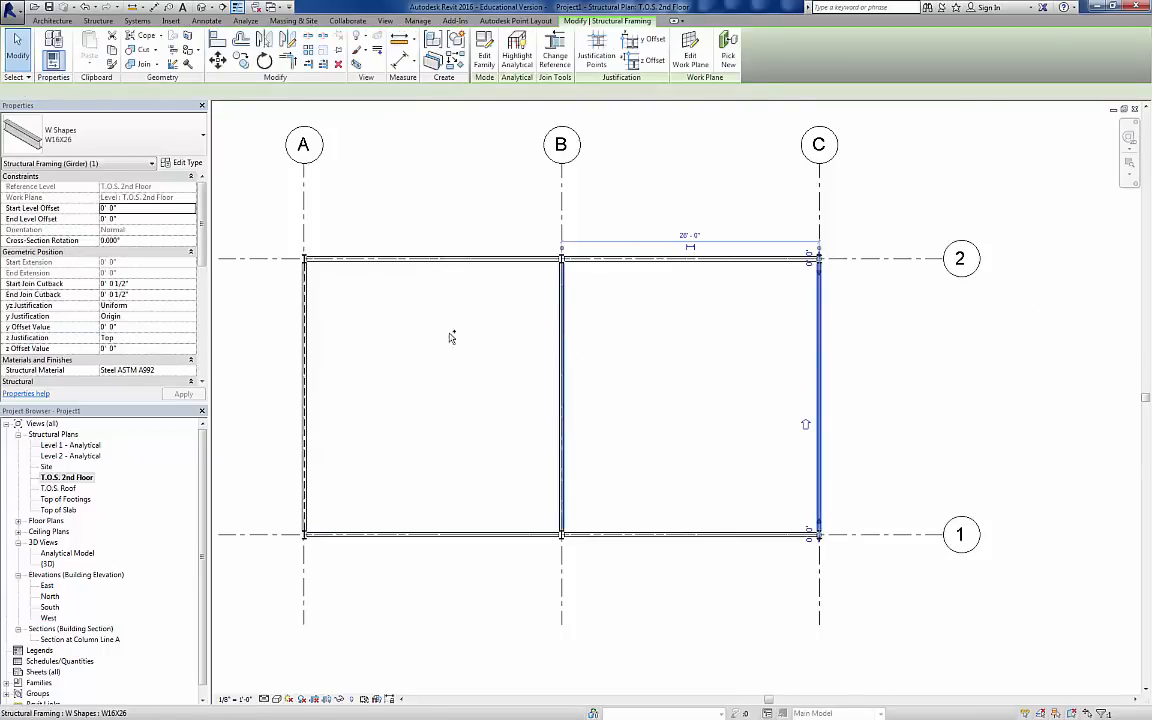
{"action": "left_click", "coordinate": [305, 340], "text": "ctrl"}
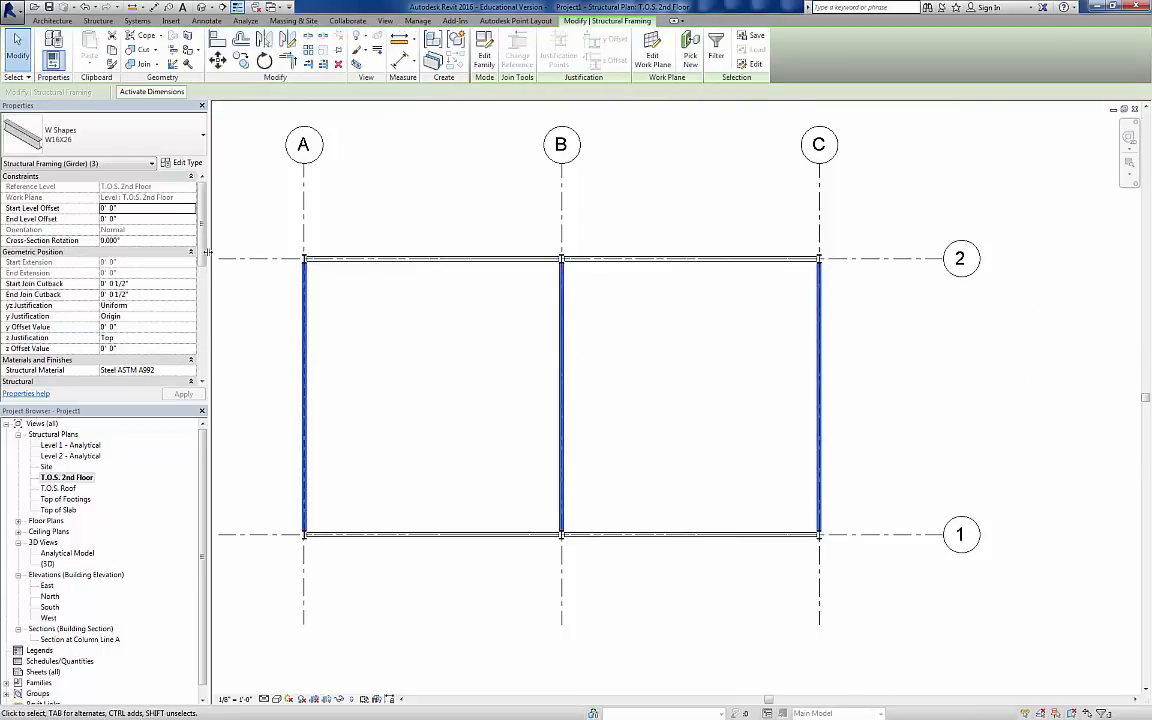
{"action": "left_click_drag", "start_coordinate": [203, 197], "coordinate": [204, 271]}
{"action": "scroll", "coordinate": [183, 248], "scroll_direction": "up", "scroll_amount": 1}
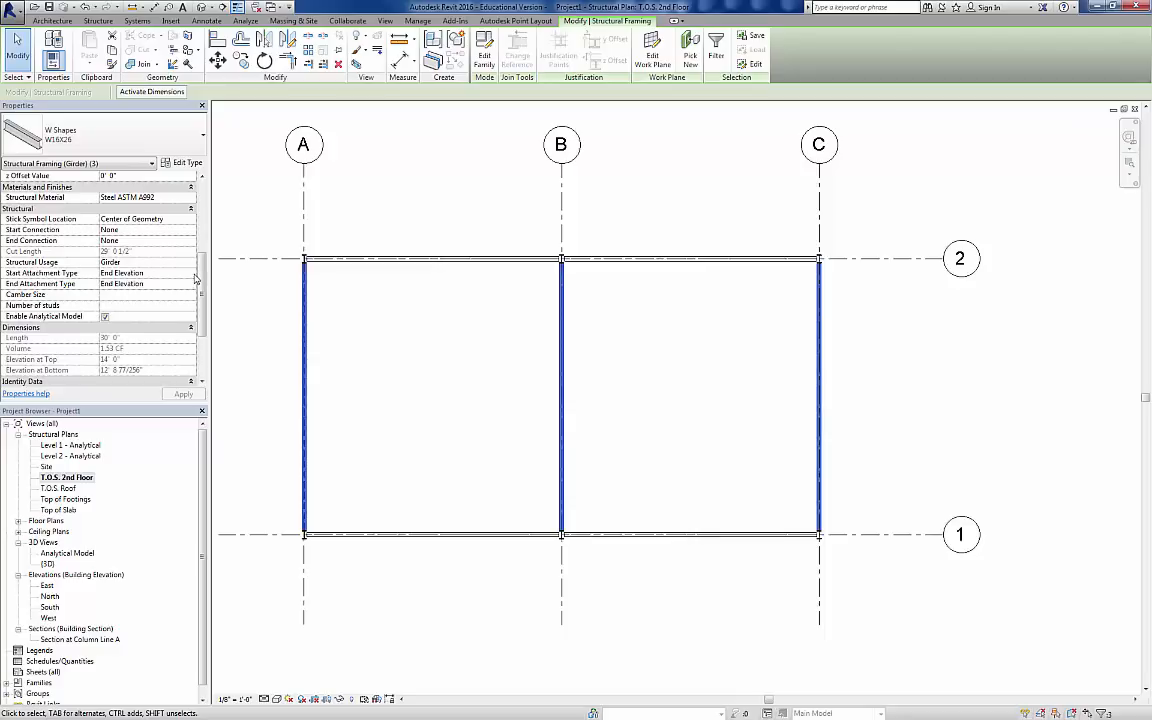
{"action": "left_click", "coordinate": [192, 274]}
{"action": "left_click", "coordinate": [194, 275]}
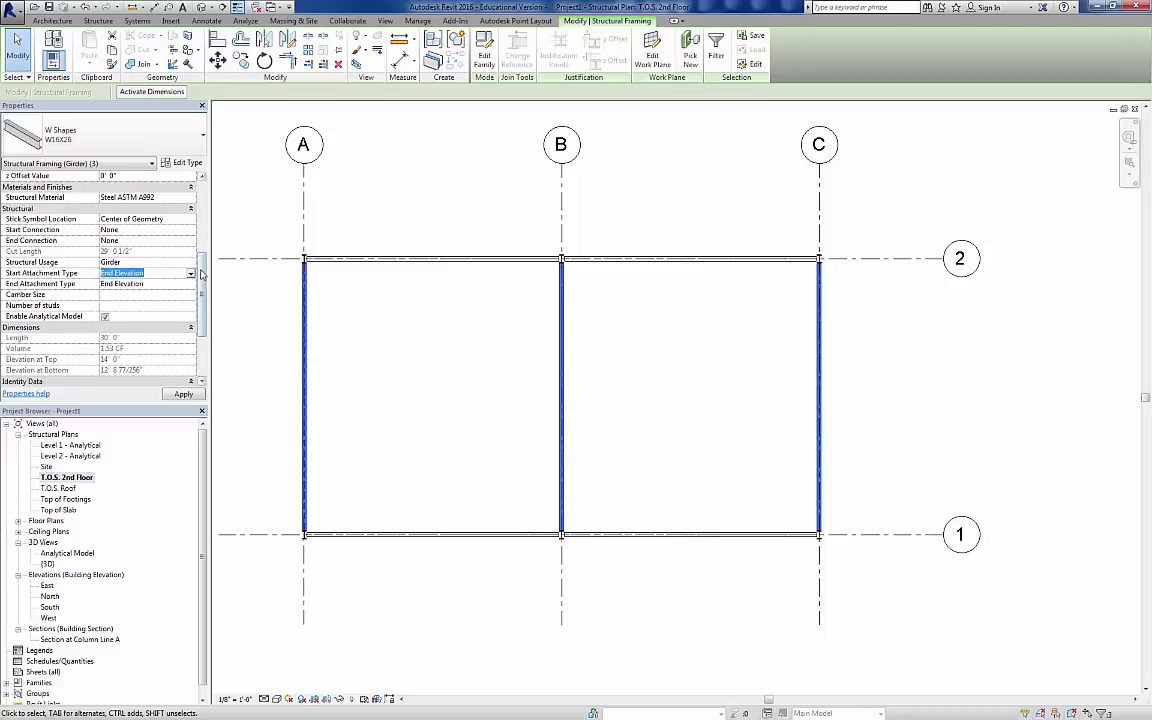
{"action": "left_click_drag", "start_coordinate": [205, 277], "coordinate": [215, 228]}
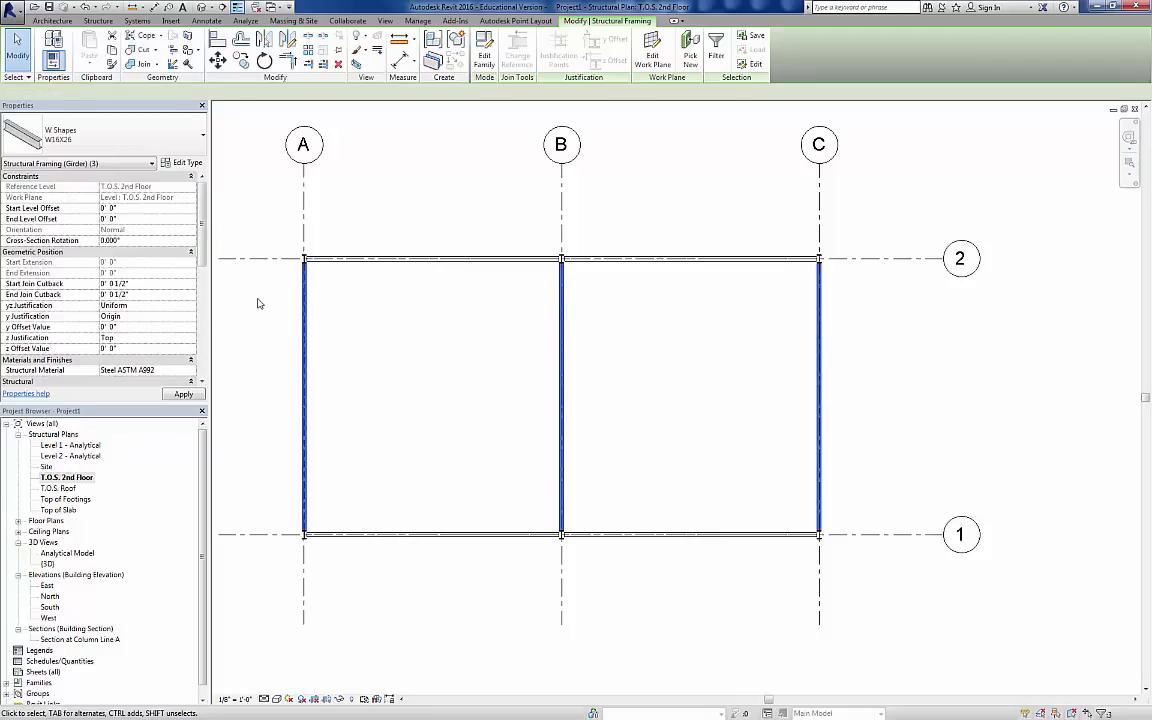
{"action": "left_click", "coordinate": [315, 300]}
{"action": "left_click", "coordinate": [316, 368]}
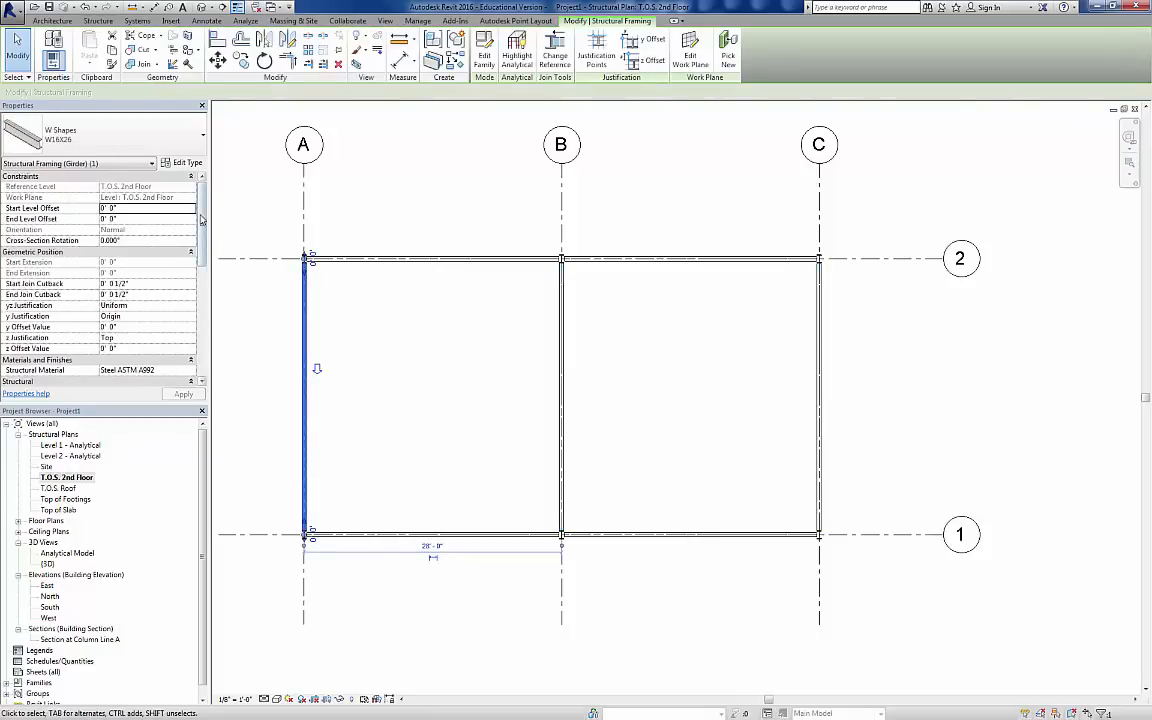
{"action": "left_click_drag", "start_coordinate": [203, 216], "coordinate": [200, 330]}
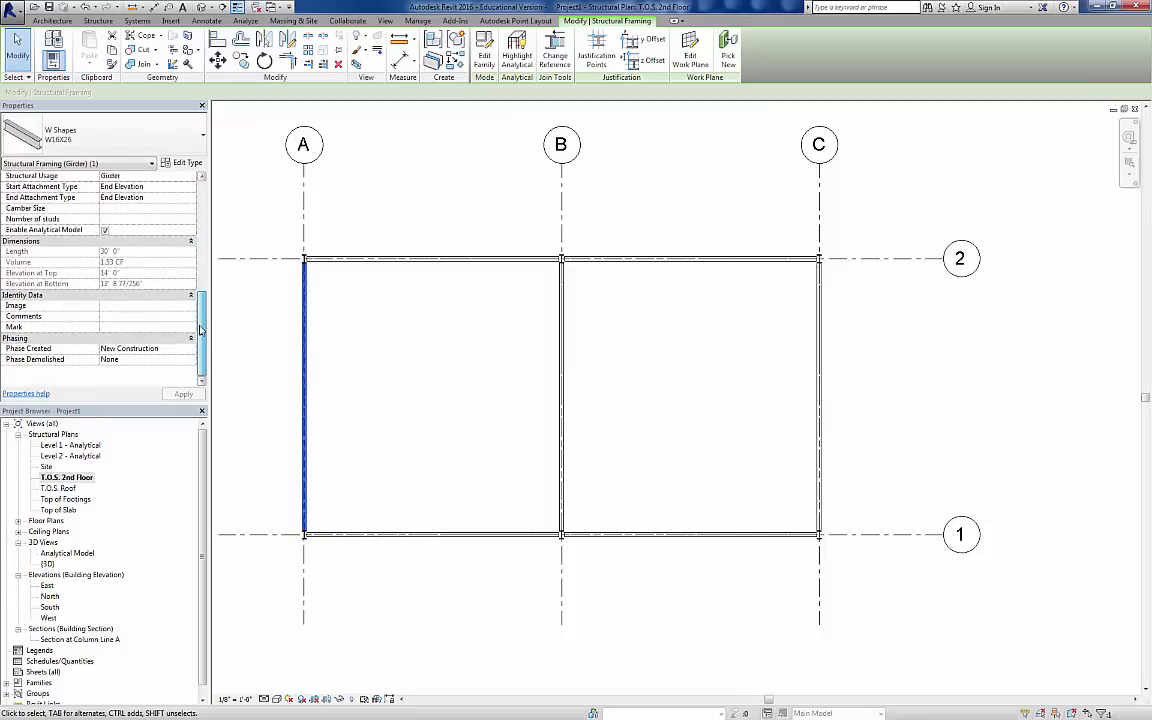
{"action": "left_click", "coordinate": [240, 196]}
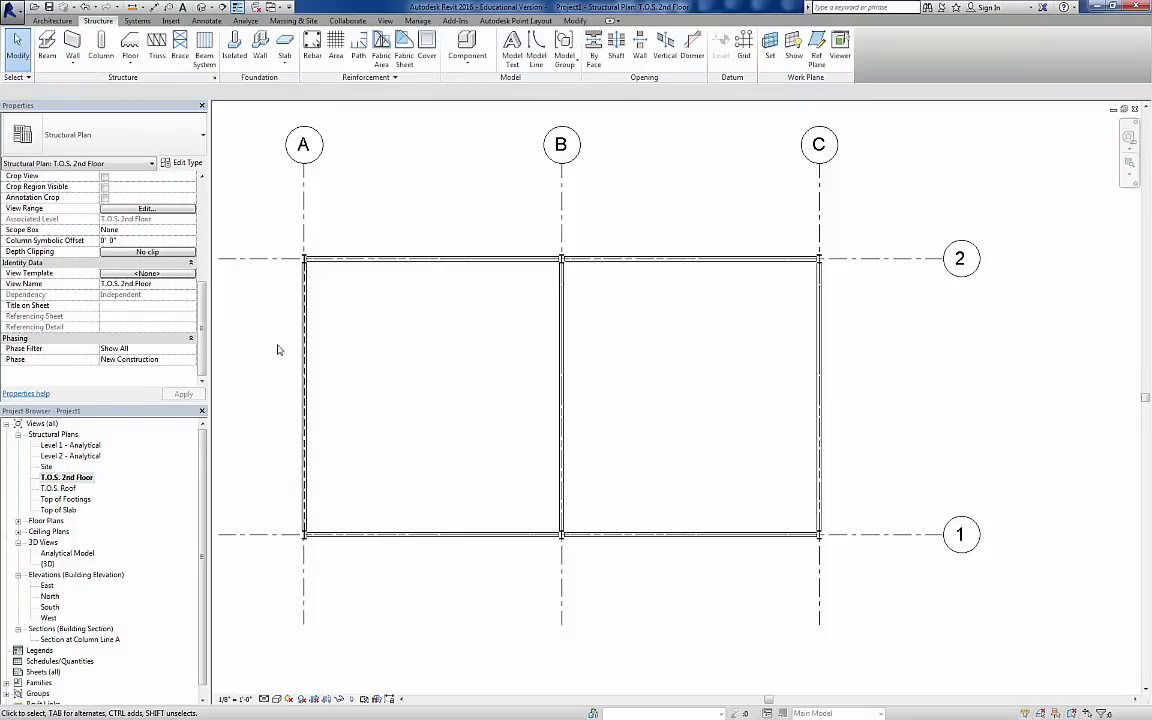
- In the Level 2 - Analytical plan, set the Start Release of the analytical beams on grids A, B and C to Fixed
{"action": "double_click", "coordinate": [95, 457]}
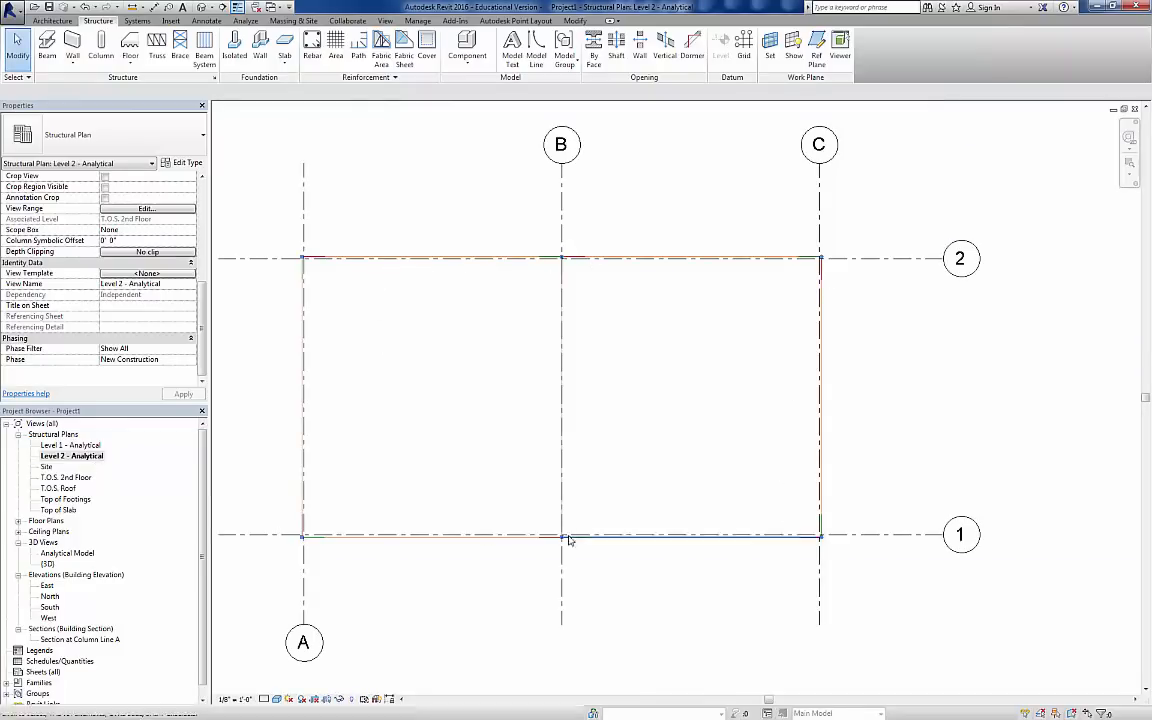
{"action": "left_click", "coordinate": [303, 345]}
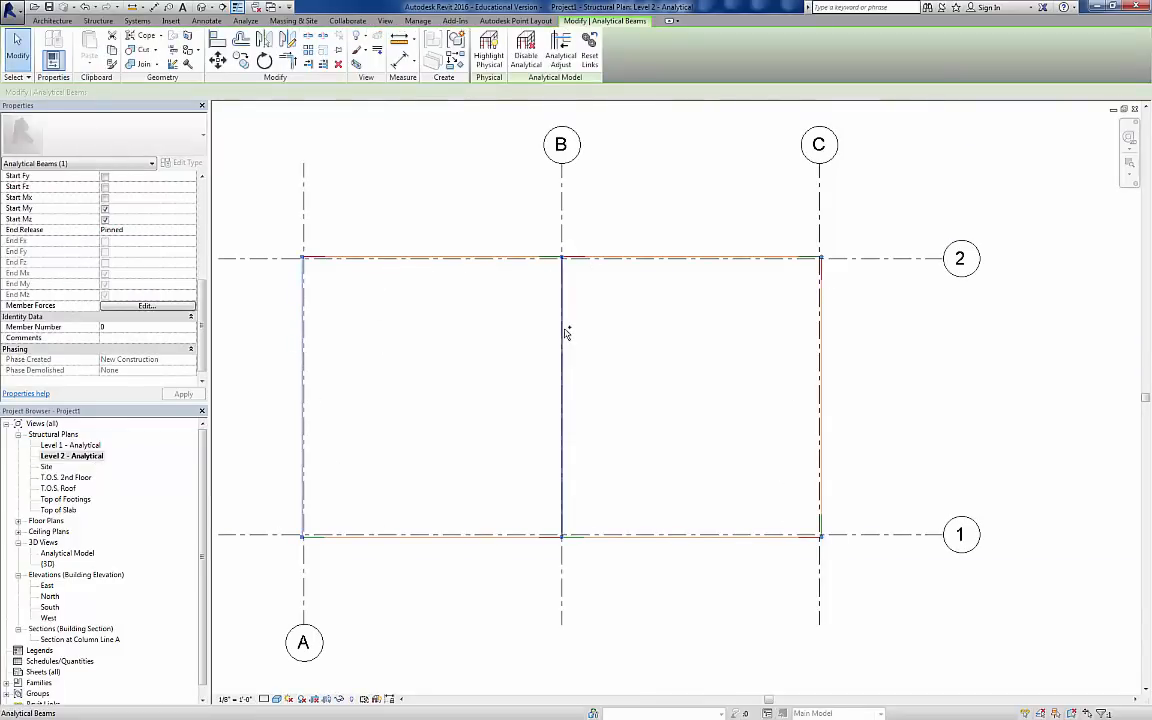
{"action": "left_click", "coordinate": [565, 330], "text": "ctrl"}
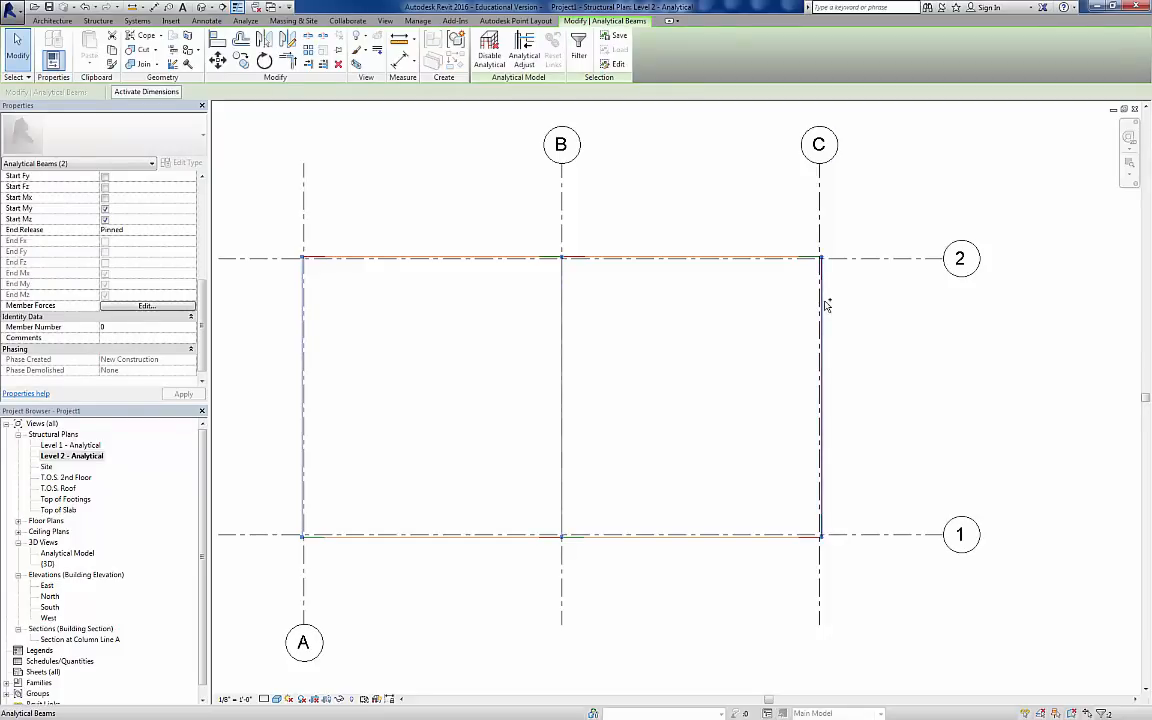
{"action": "left_click", "coordinate": [824, 302], "text": "ctrl"}
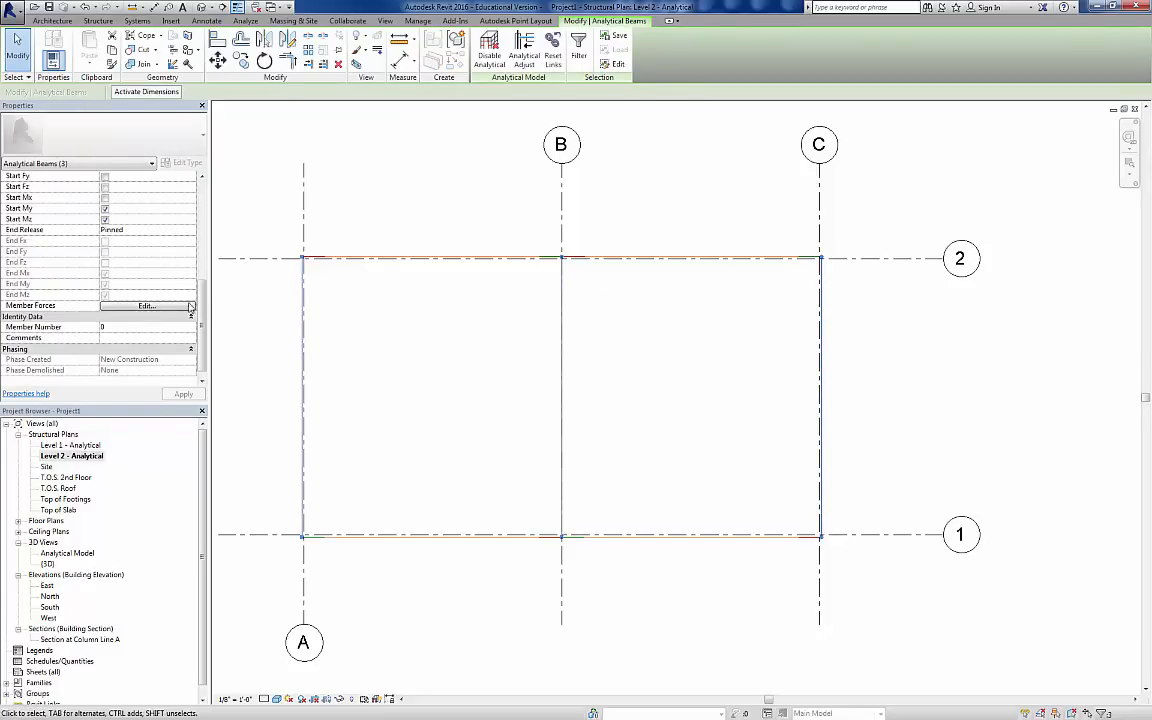
{"action": "left_click_drag", "start_coordinate": [203, 297], "coordinate": [221, 261]}
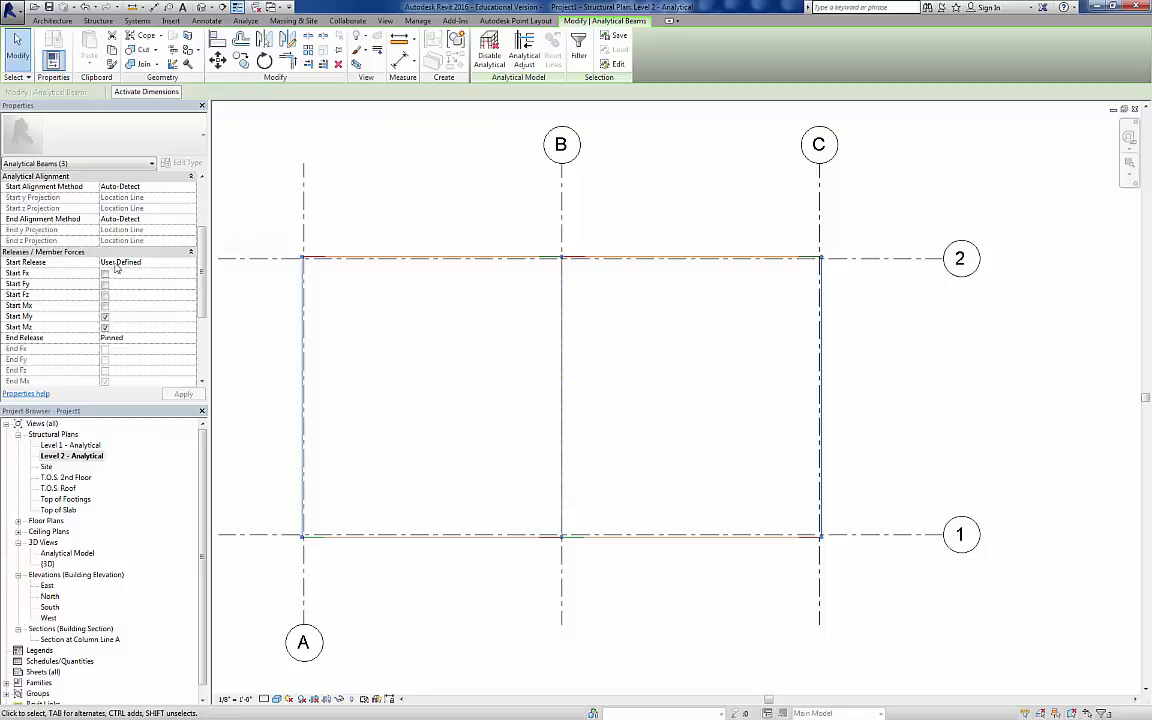
{"action": "left_click", "coordinate": [160, 262]}
{"action": "left_click", "coordinate": [190, 262]}
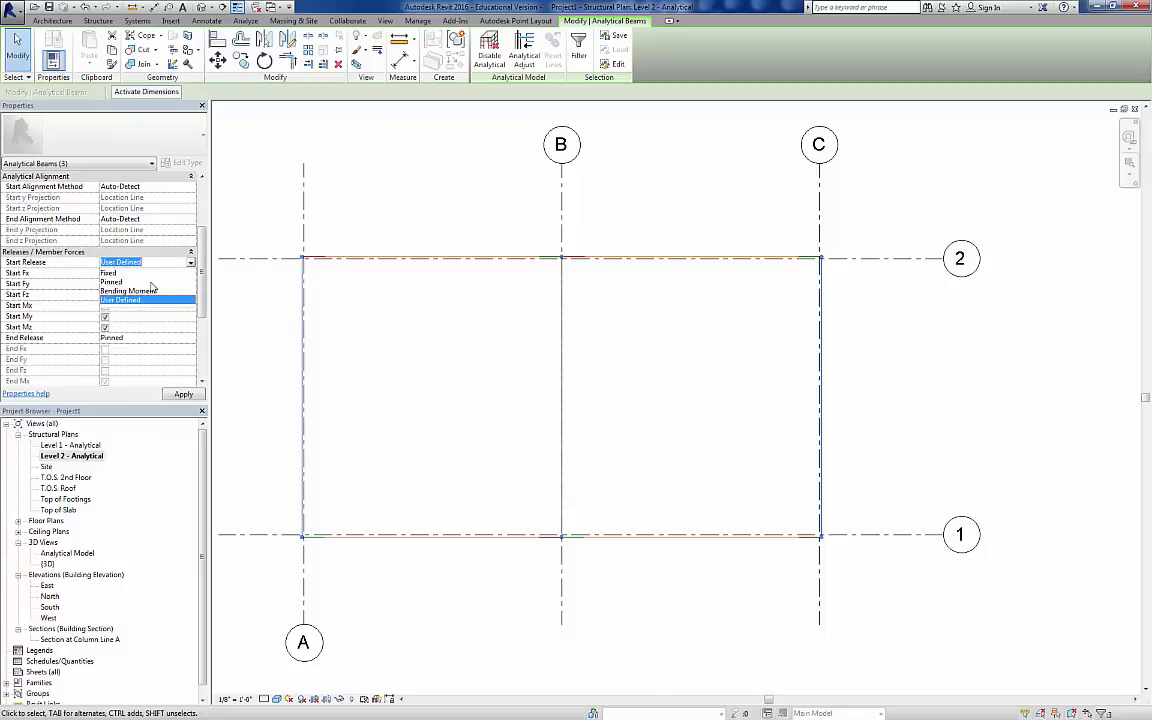
{"action": "left_click", "coordinate": [112, 273]}
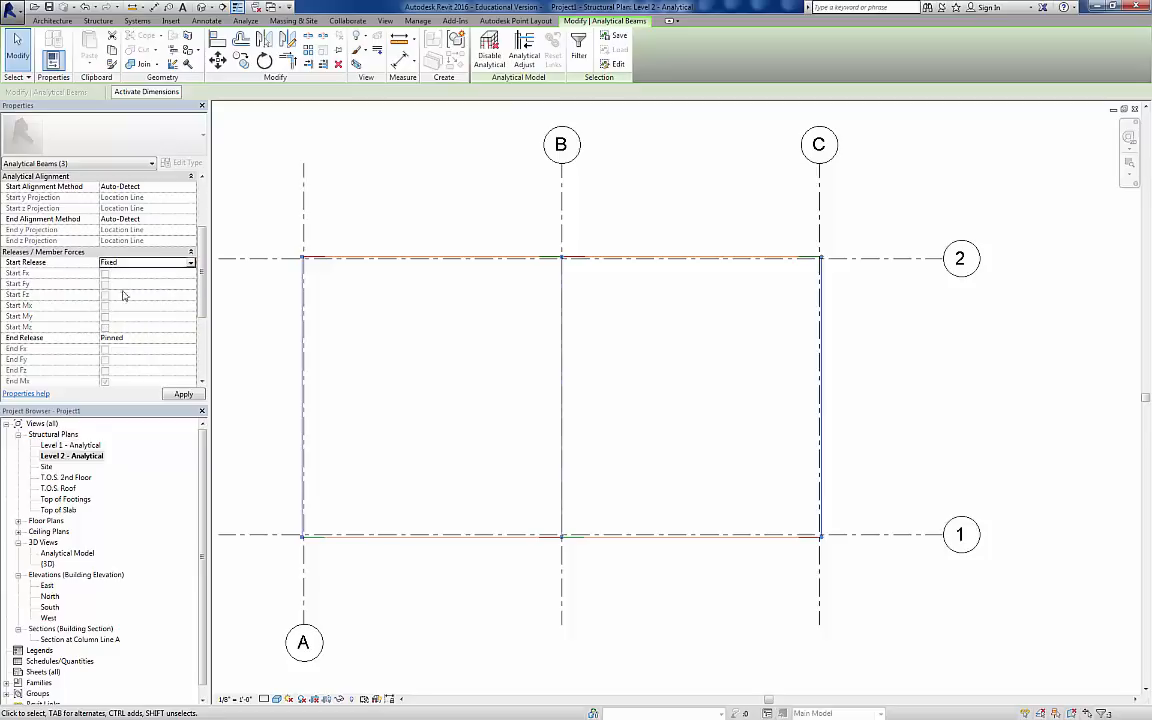
- Set the End Release of the three selected analytical beams to Fixed, apply the change and inspect the beam end at grids A and 2
{"action": "left_click", "coordinate": [191, 342]}
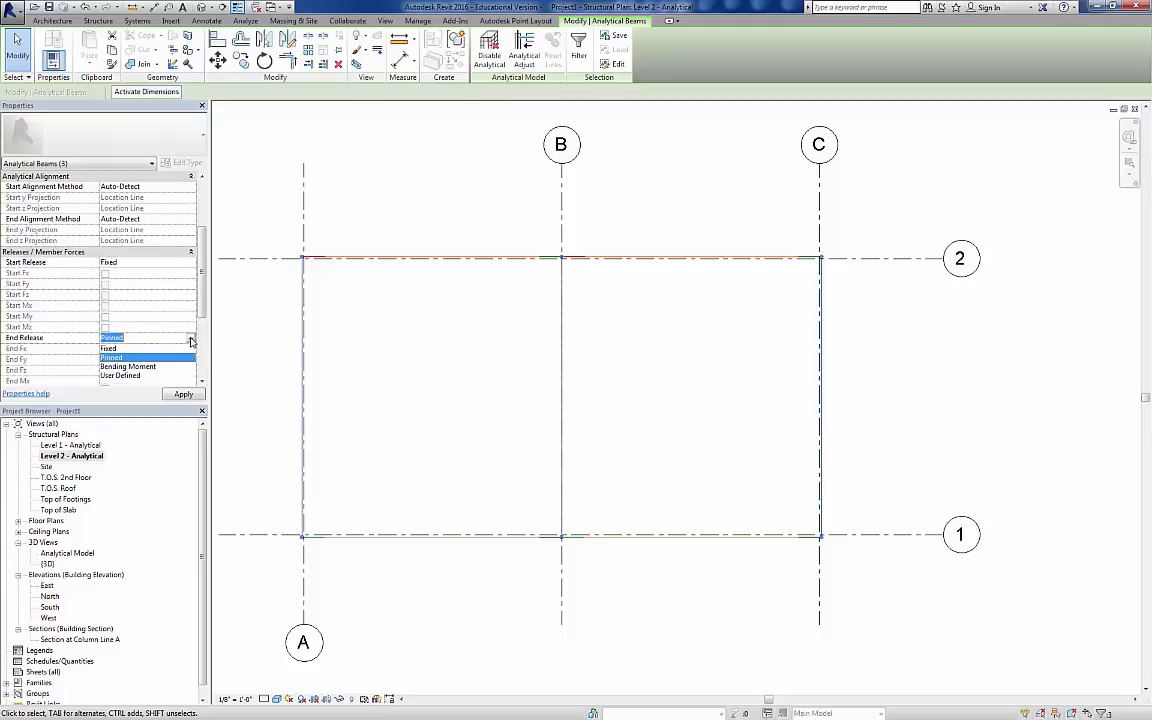
{"action": "left_click", "coordinate": [137, 348]}
{"action": "left_click", "coordinate": [183, 394]}
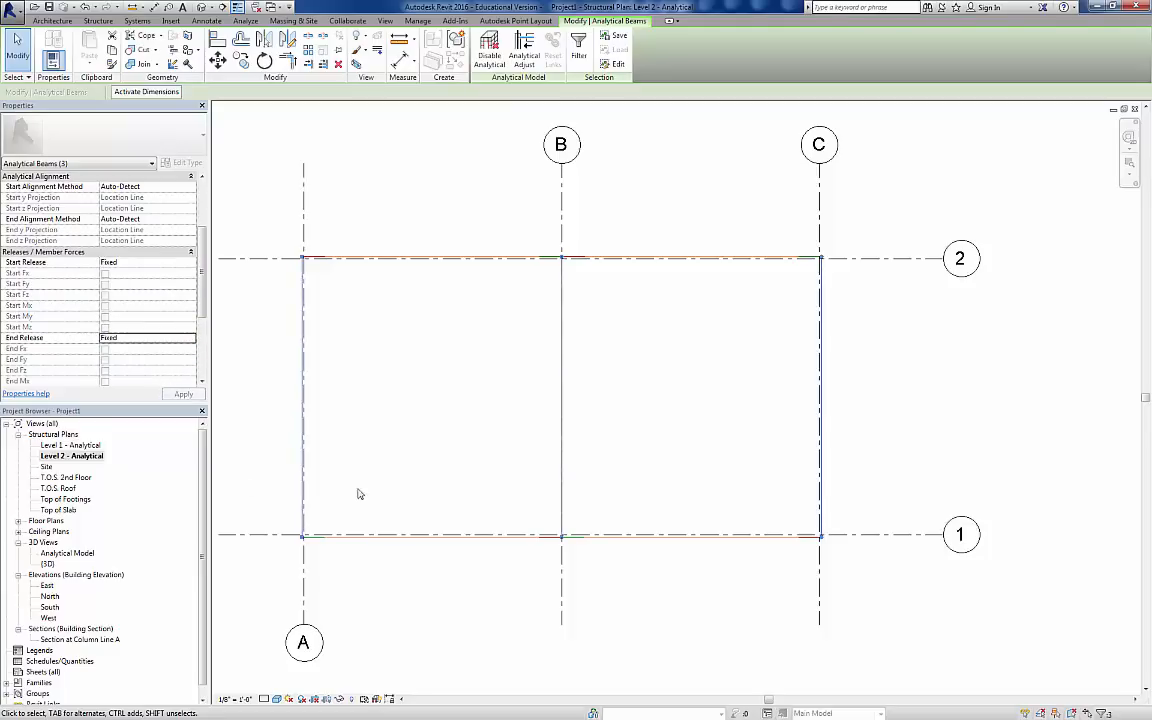
{"action": "left_click", "coordinate": [342, 414]}
{"action": "scroll", "coordinate": [305, 262], "scroll_direction": "up", "scroll_amount": 2}
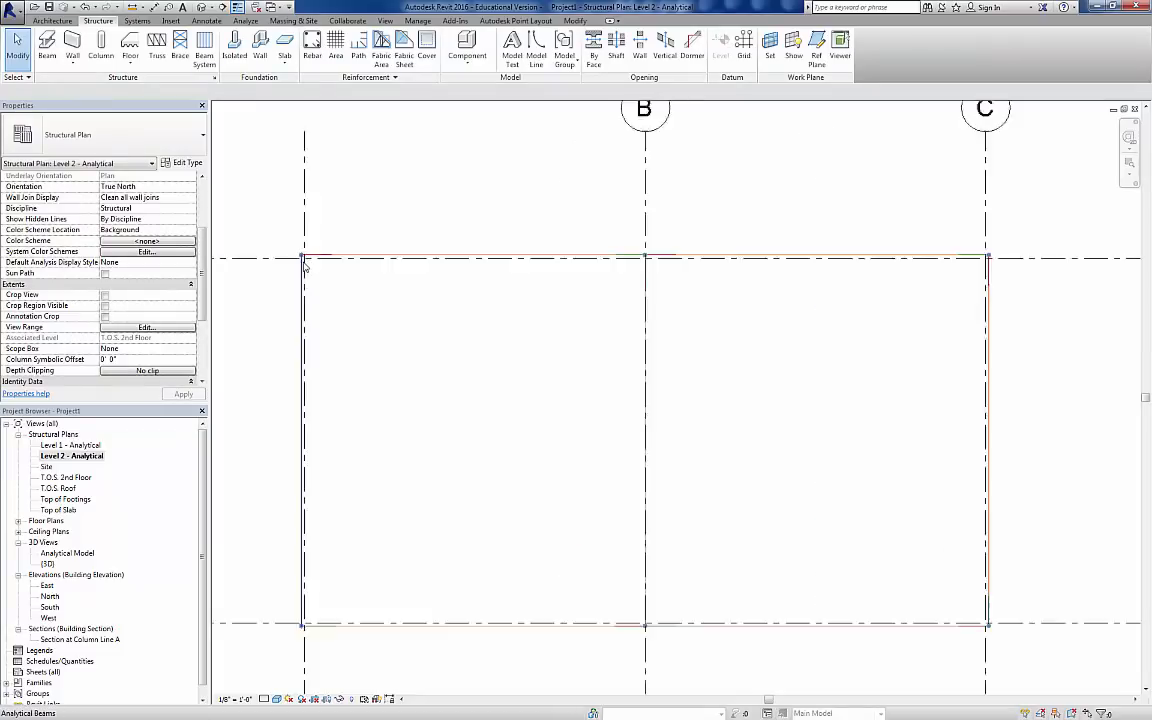
{"action": "scroll", "coordinate": [305, 262], "scroll_direction": "up", "scroll_amount": 2}
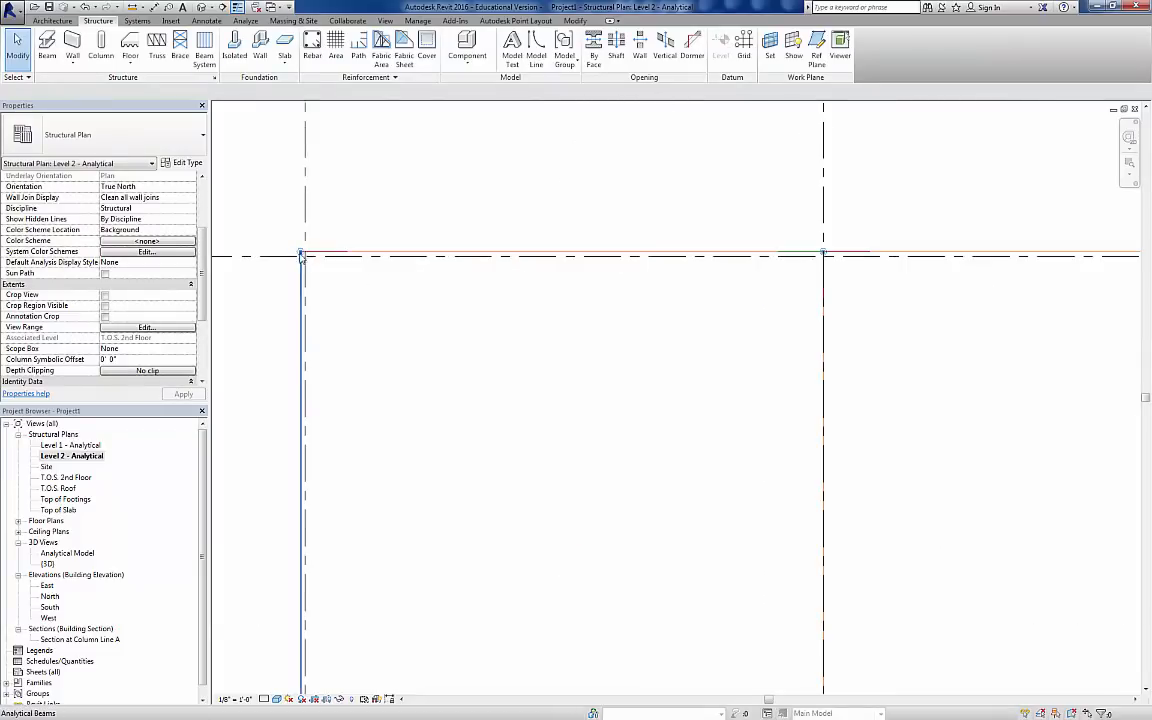
- Return to the T.O.S. 2nd Floor structural plan and set its detail level to Coarse
{"action": "double_click", "coordinate": [65, 477]}
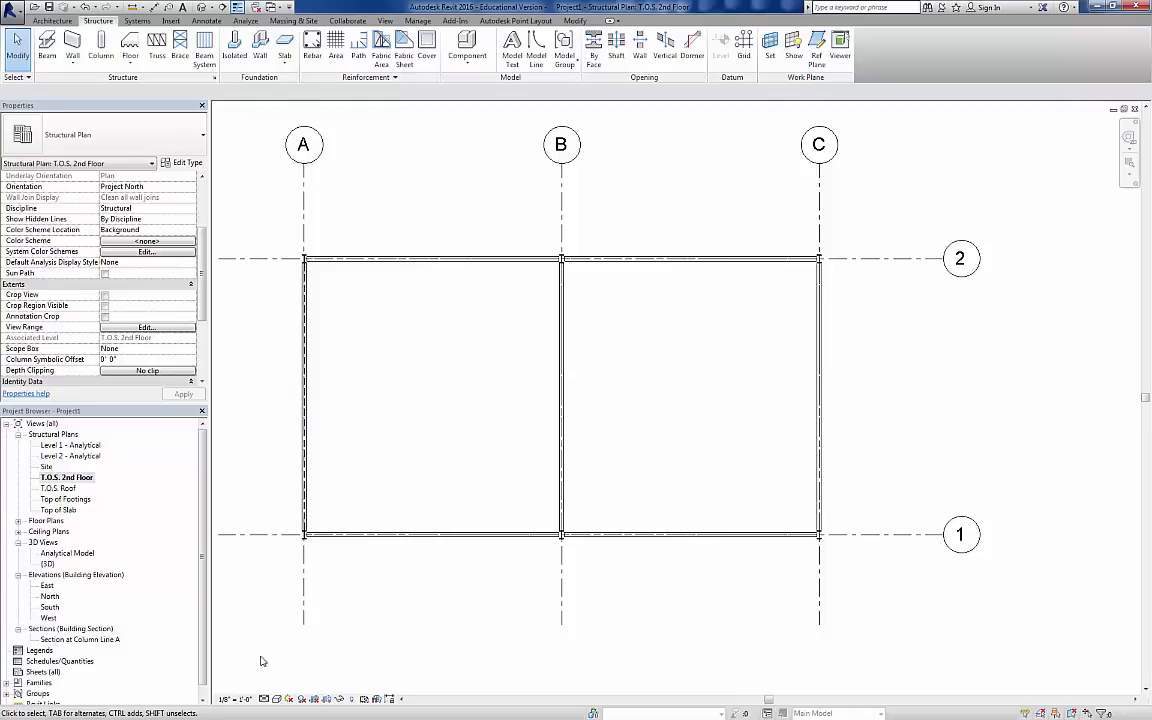
{"action": "left_click", "coordinate": [264, 699]}
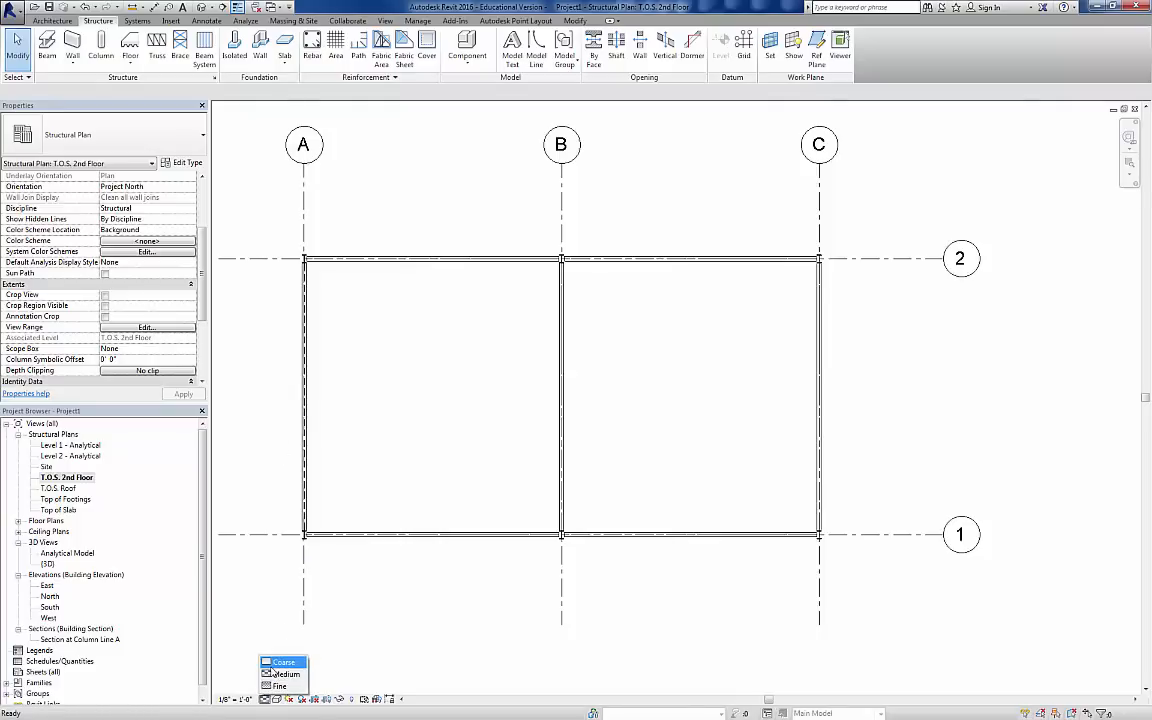
{"action": "left_click", "coordinate": [283, 662]}
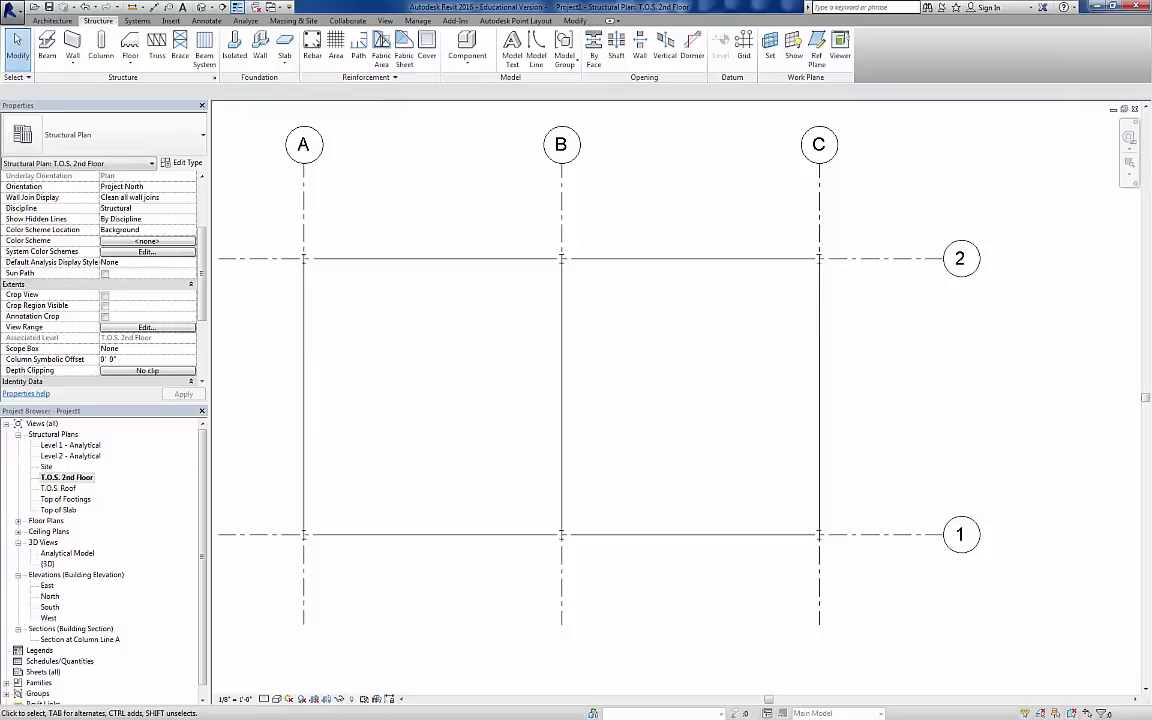
- Raise the T.O.S. 2nd Floor plan's detail level above Coarse so the girders display as double lines
{"action": "left_click", "coordinate": [264, 699]}
{"action": "left_click", "coordinate": [283, 673]}
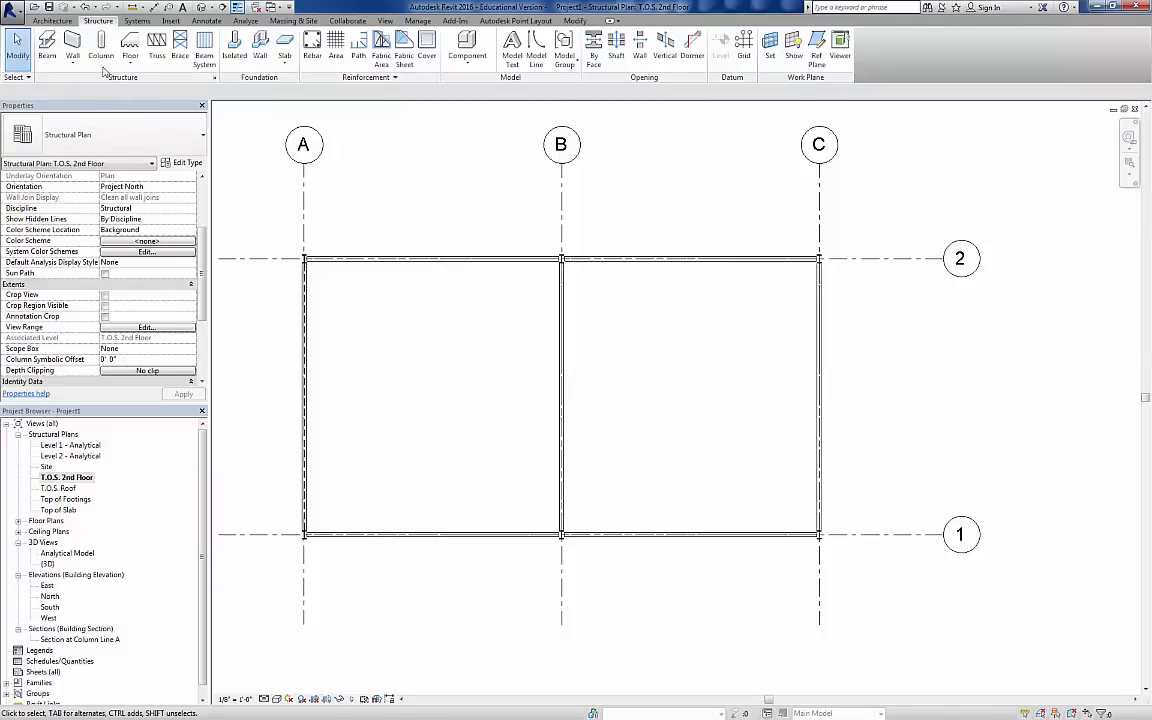
- Start an automatic structural beam system on the T.O.S. 2nd Floor level and set its beam type to W12X26
{"action": "left_click", "coordinate": [47, 50]}
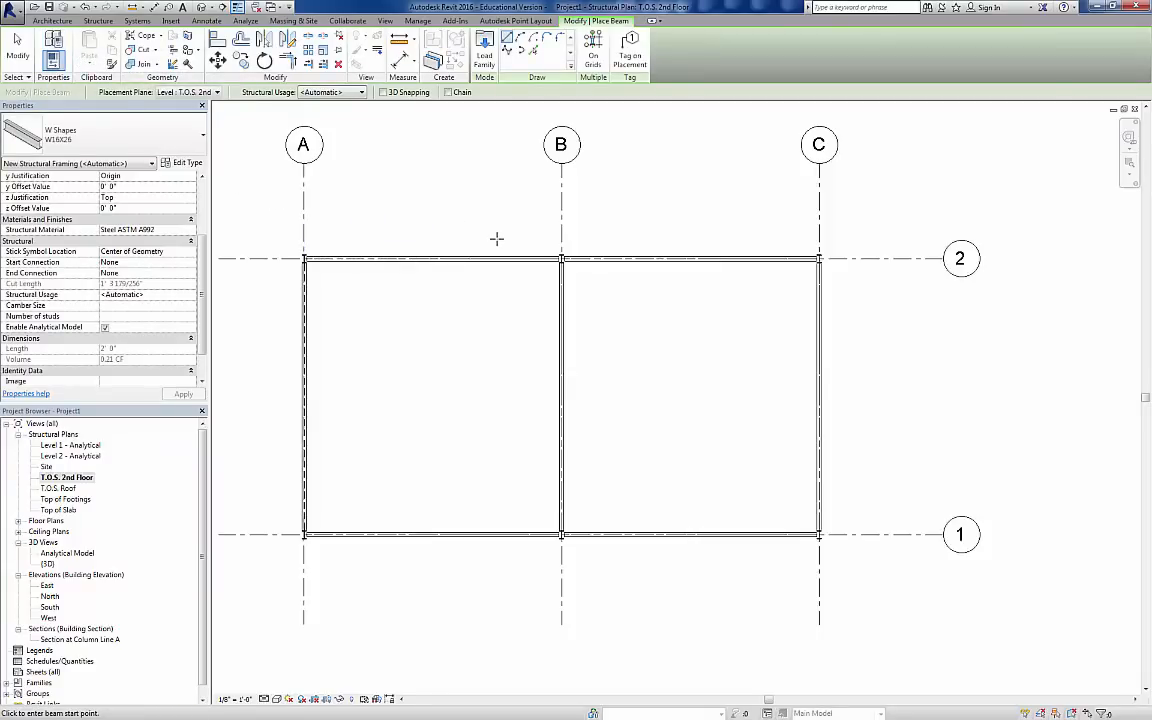
{"action": "left_click", "coordinate": [98, 21]}
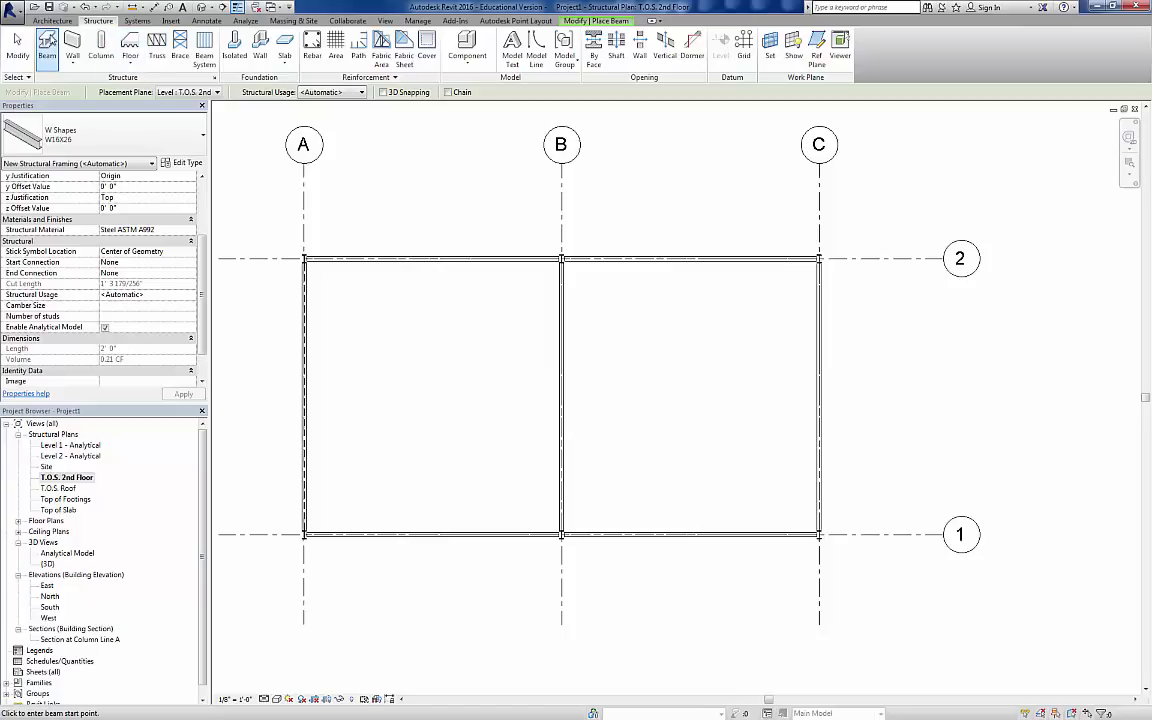
{"action": "left_click", "coordinate": [204, 45]}
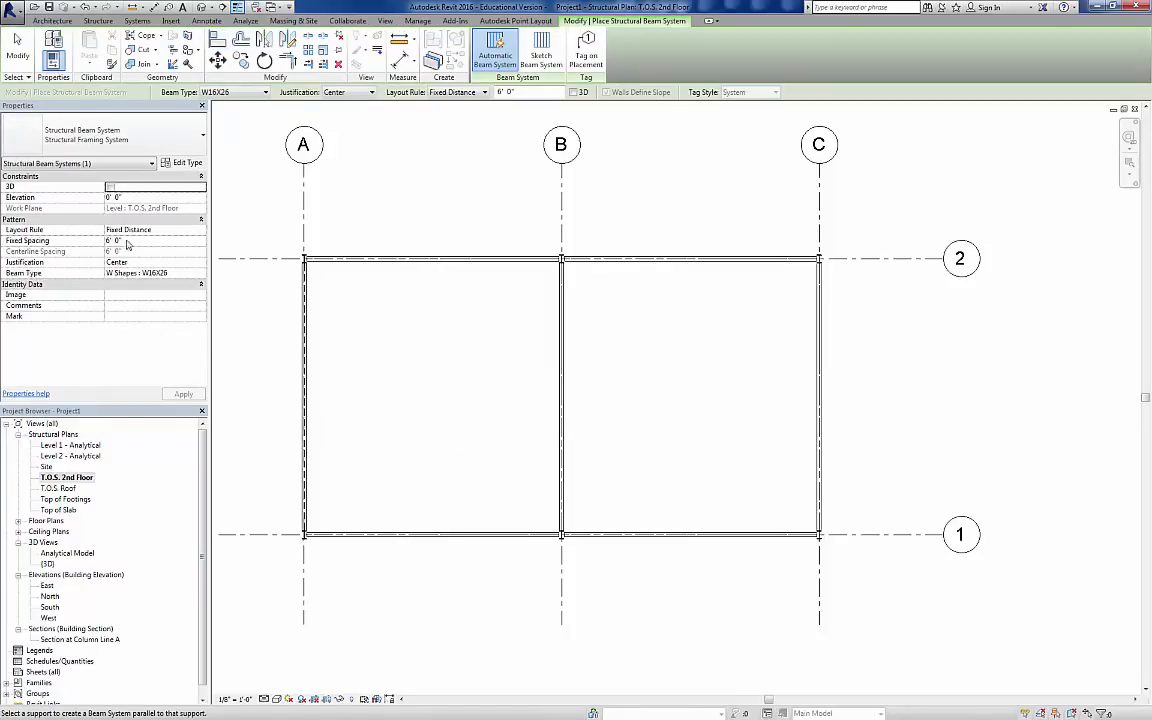
{"action": "left_click", "coordinate": [194, 140]}
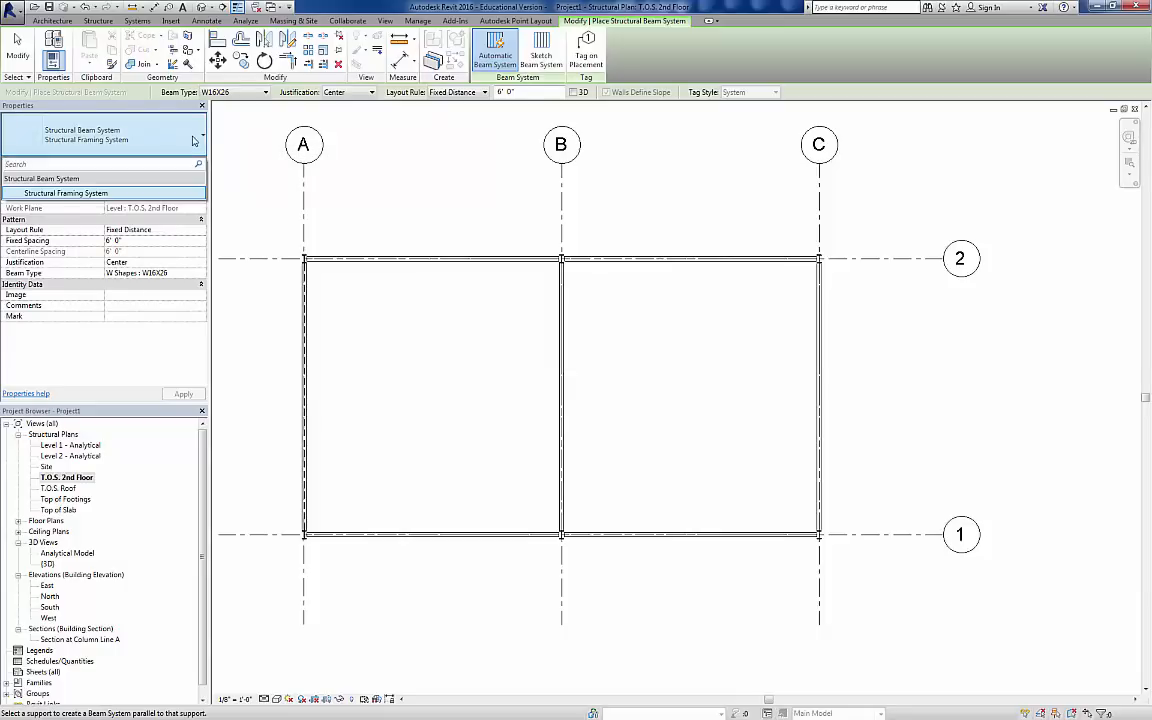
{"action": "left_click", "coordinate": [266, 94]}
{"action": "left_click", "coordinate": [266, 92]}
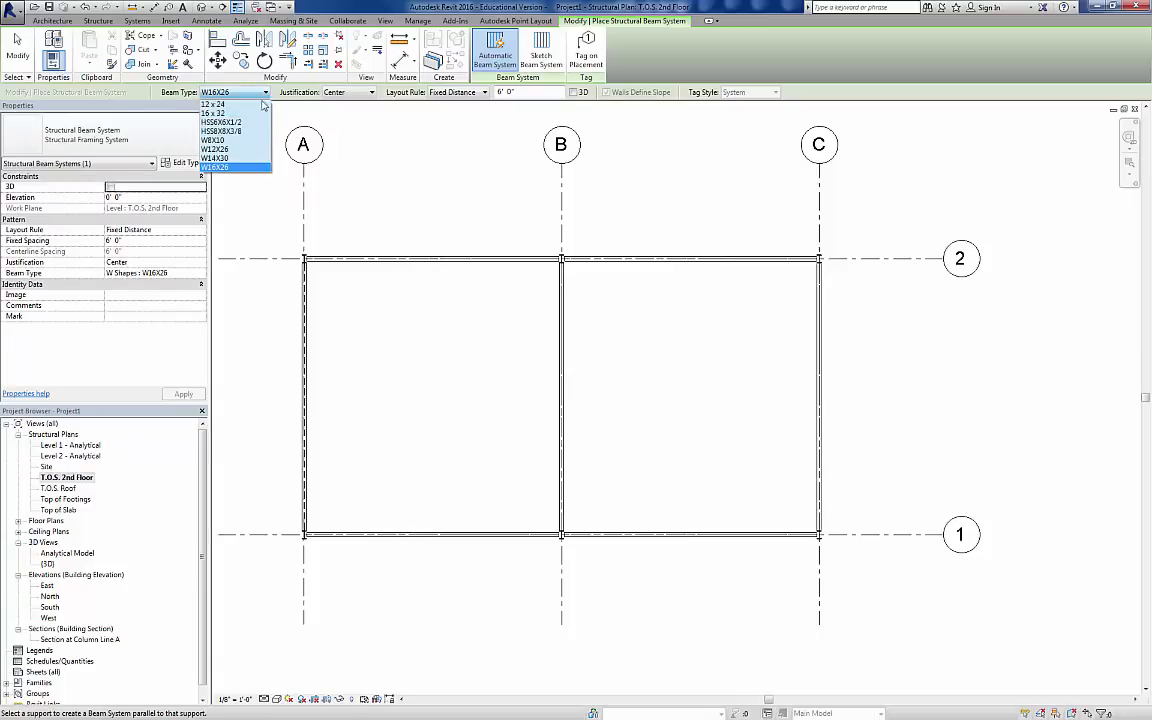
{"action": "left_click", "coordinate": [249, 151]}
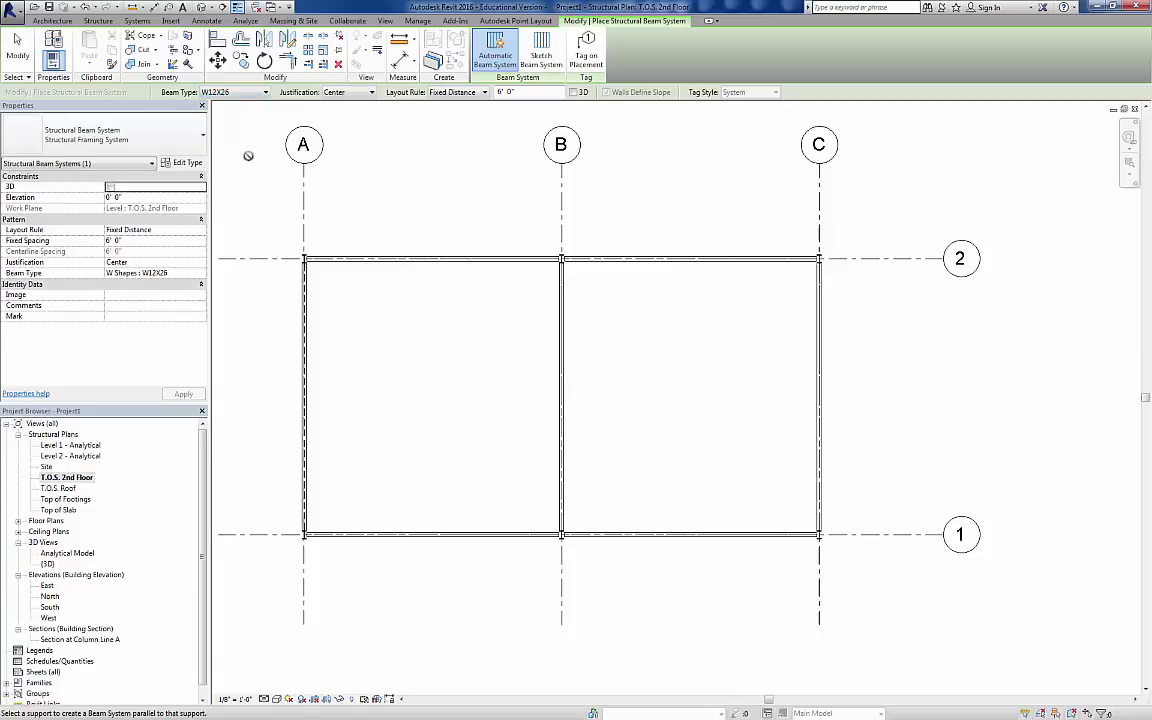
- Set the justification to Beginning and place the beam system between grids A and B, parallel to the grid 2 girder at 6' 0" fixed spacing
{"action": "left_click", "coordinate": [367, 93]}
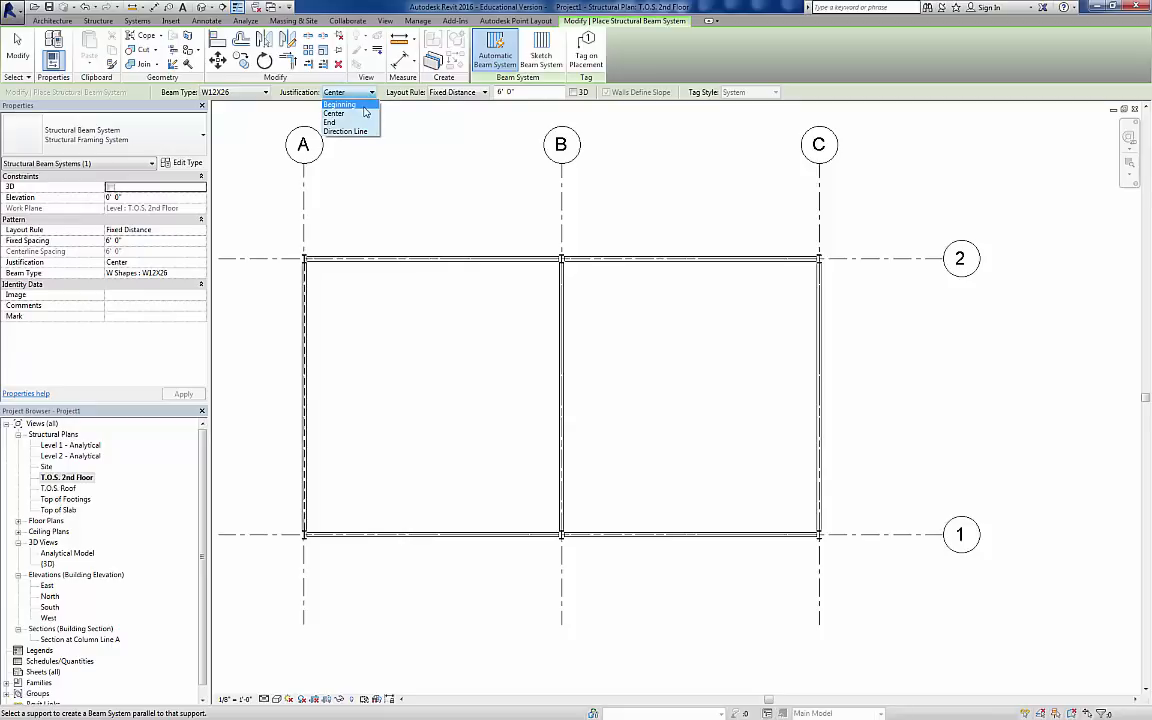
{"action": "left_click", "coordinate": [362, 105]}
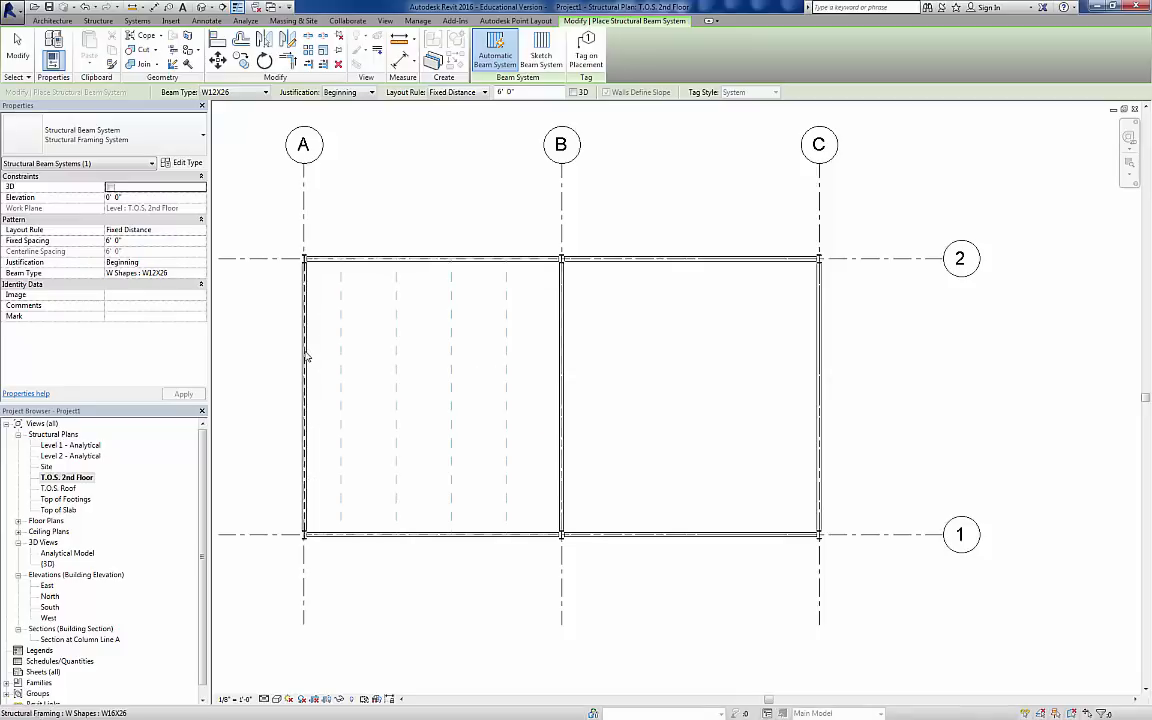
{"action": "left_click", "coordinate": [420, 266]}
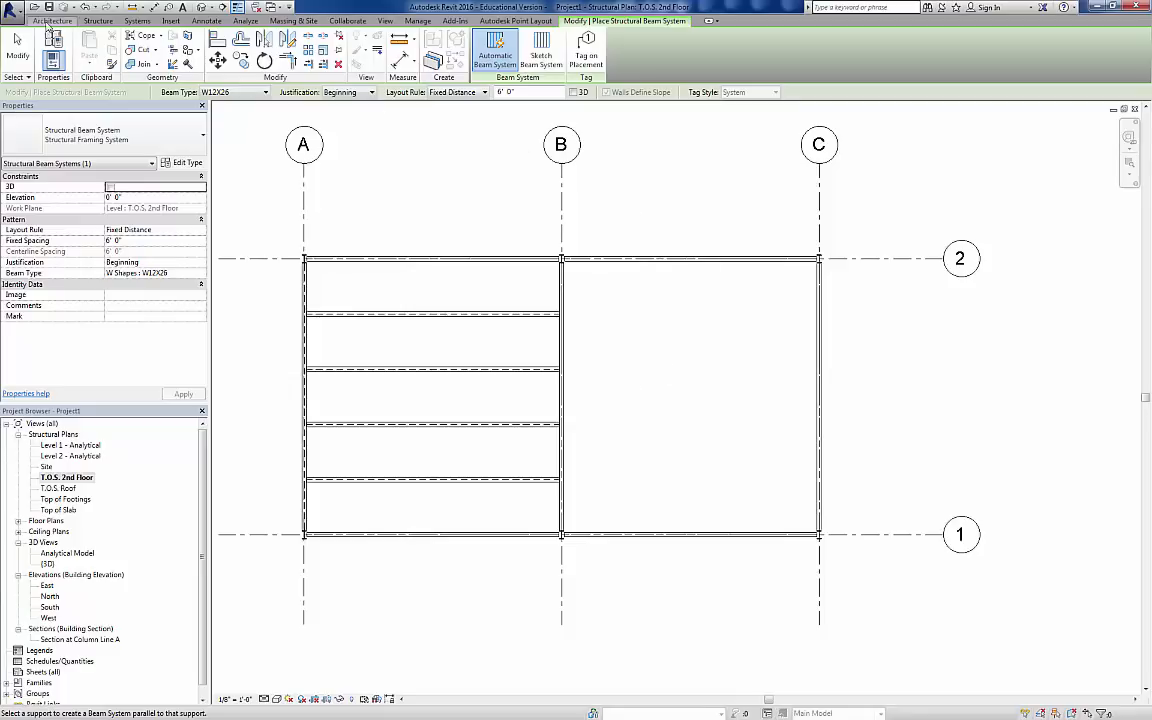
{"action": "left_click", "coordinate": [97, 21]}
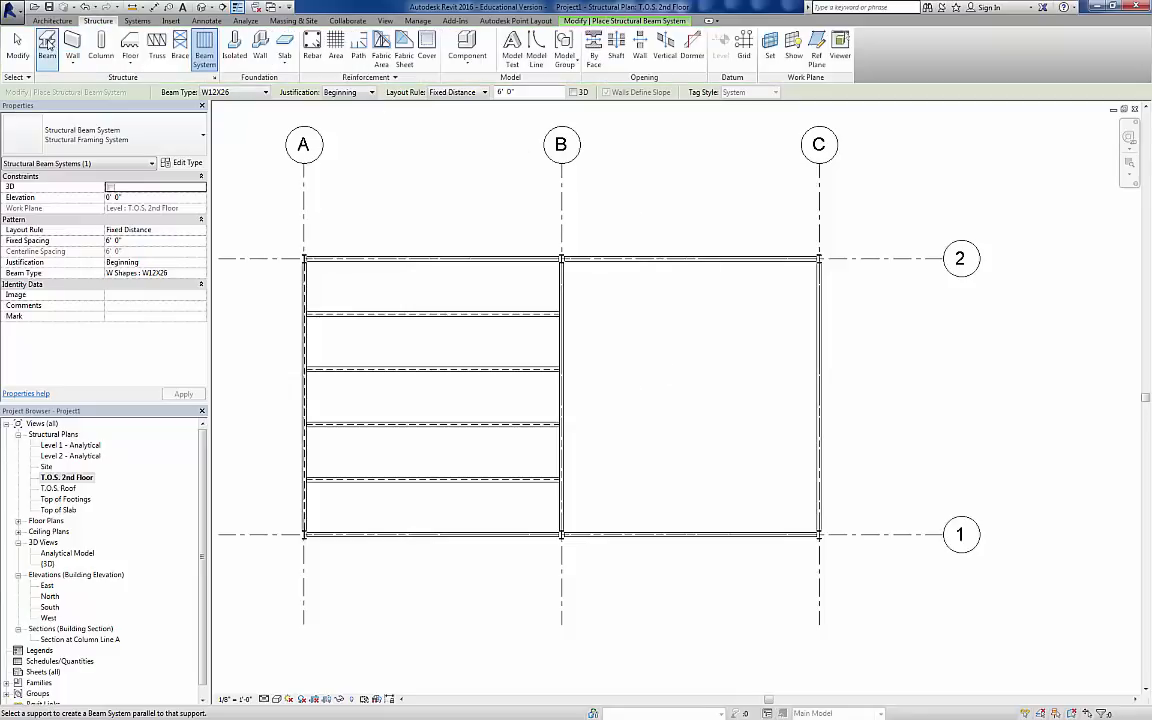
- Place two W12X26 beams spanning grids B to C, one about 4'-6" below grid 2 and another about 21' below that
{"action": "left_click", "coordinate": [47, 45]}
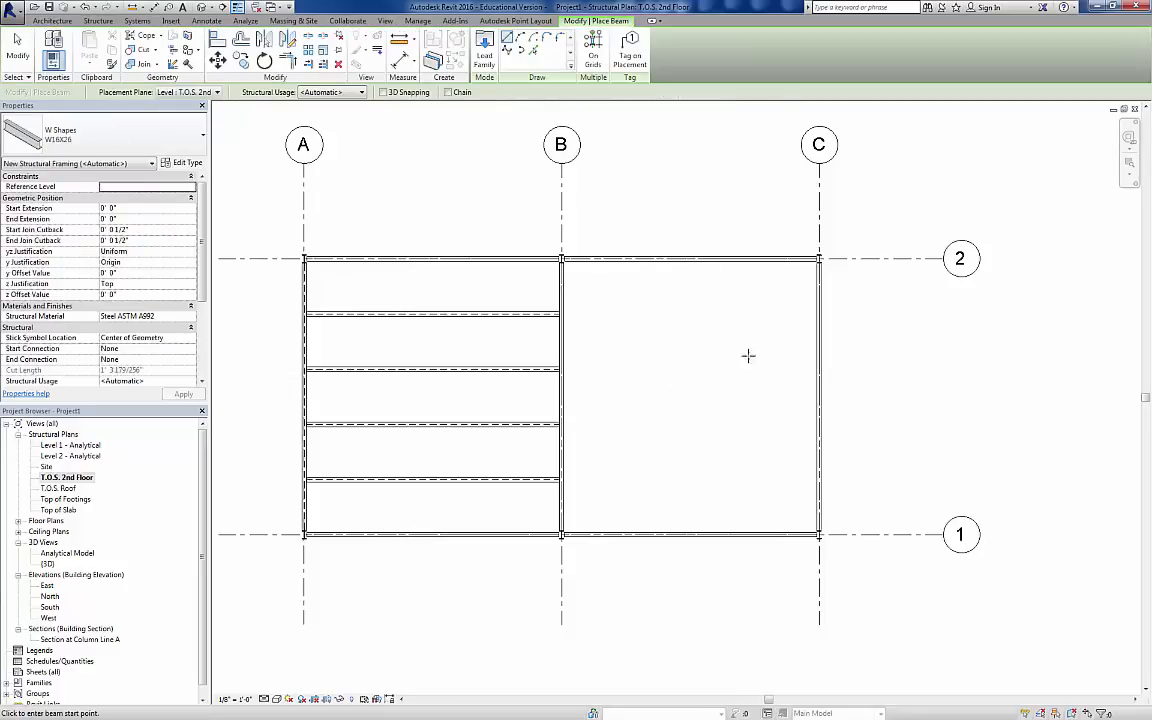
{"action": "left_click", "coordinate": [150, 135]}
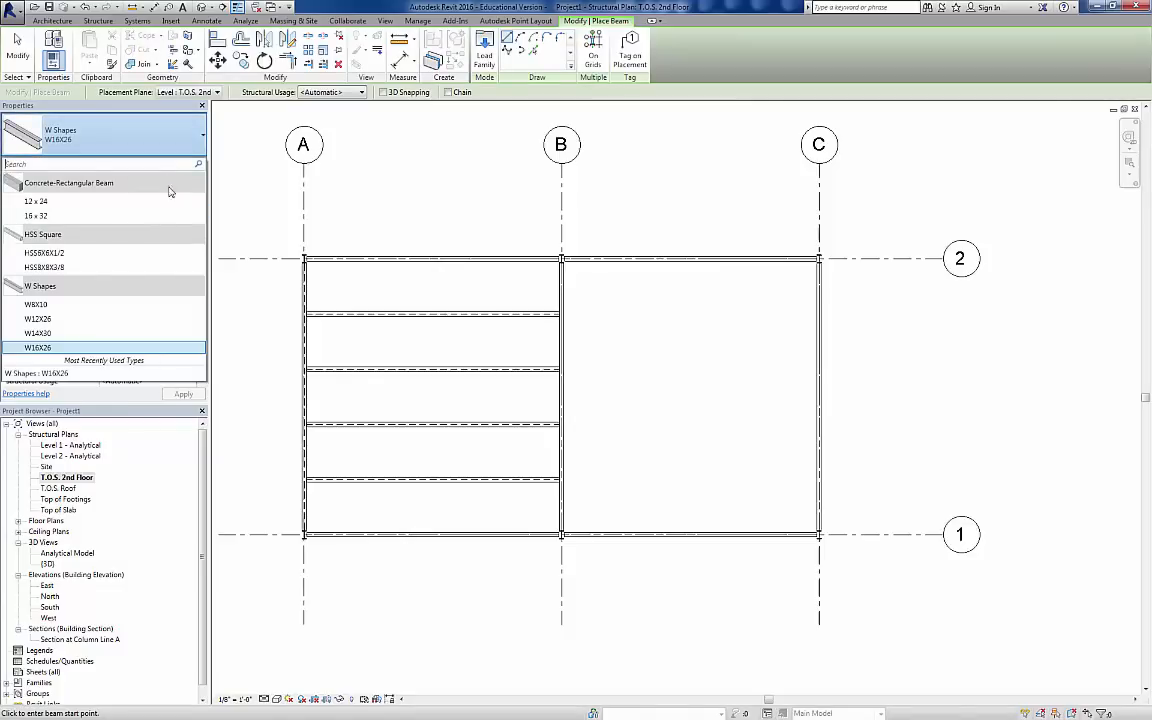
{"action": "left_click", "coordinate": [121, 319]}
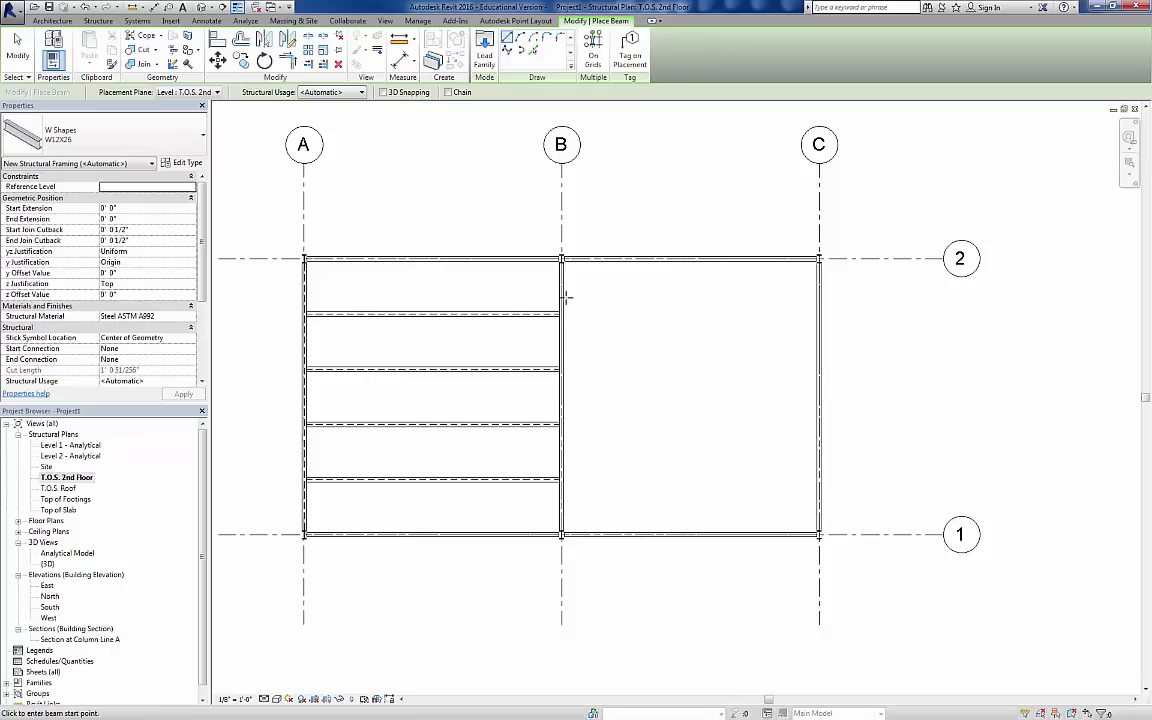
{"action": "left_click", "coordinate": [561, 265]}
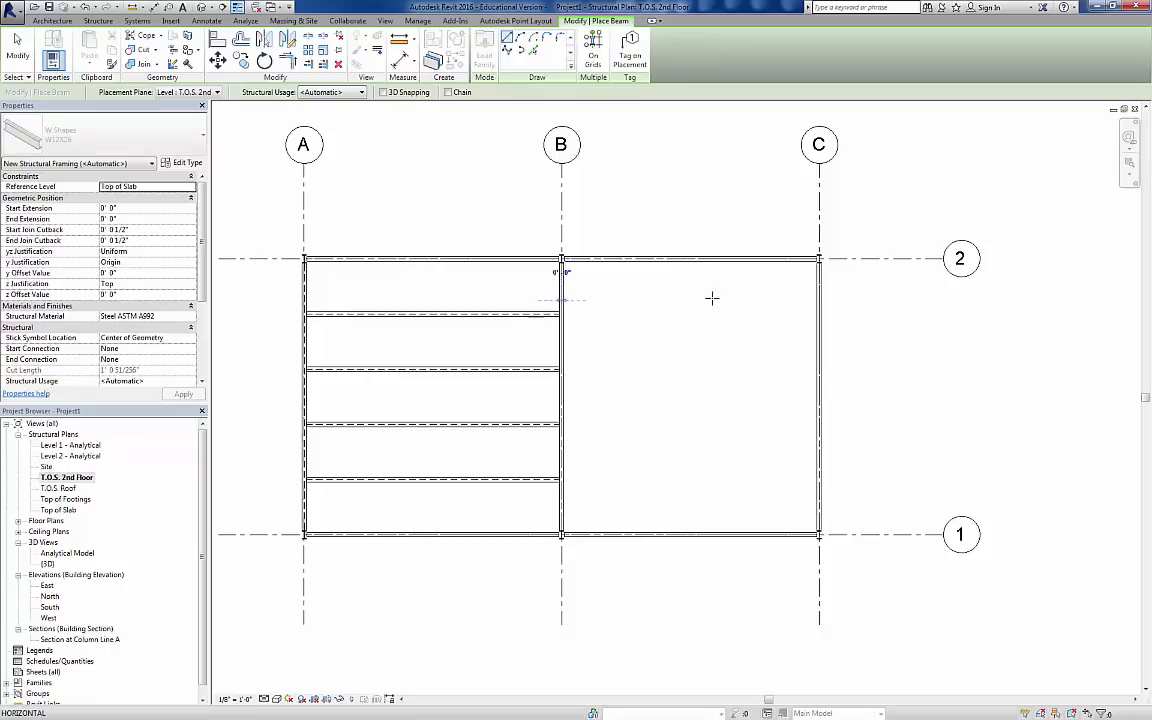
{"action": "left_click", "coordinate": [818, 300]}
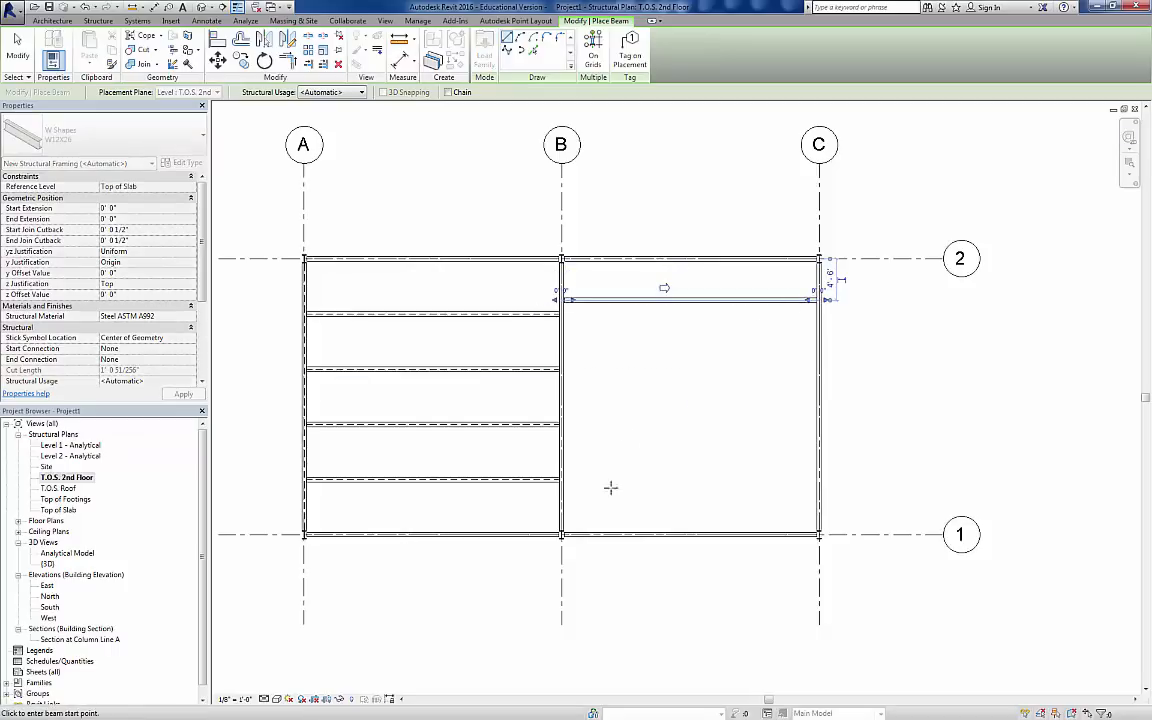
{"action": "left_click", "coordinate": [561, 492]}
{"action": "left_click", "coordinate": [818, 492]}
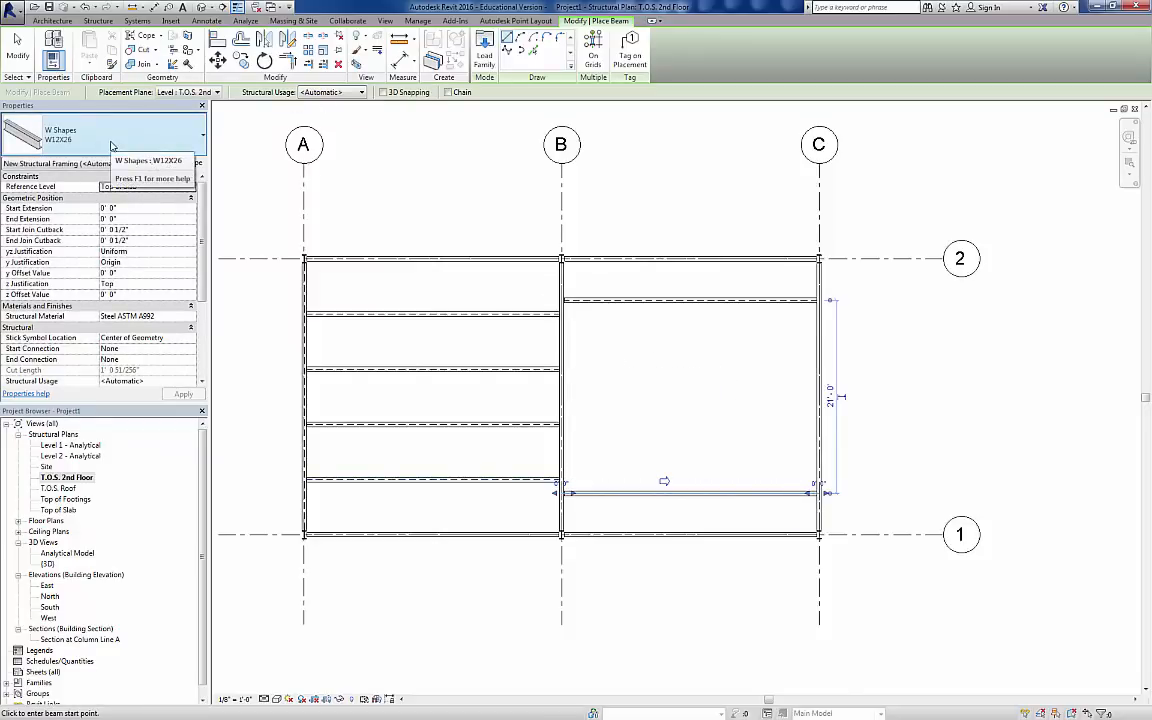
- Place two W14X30 beams spanning grids B to C, one about 6' below the upper W12X26 beam and another about 9' below it
{"action": "left_click", "coordinate": [111, 146]}
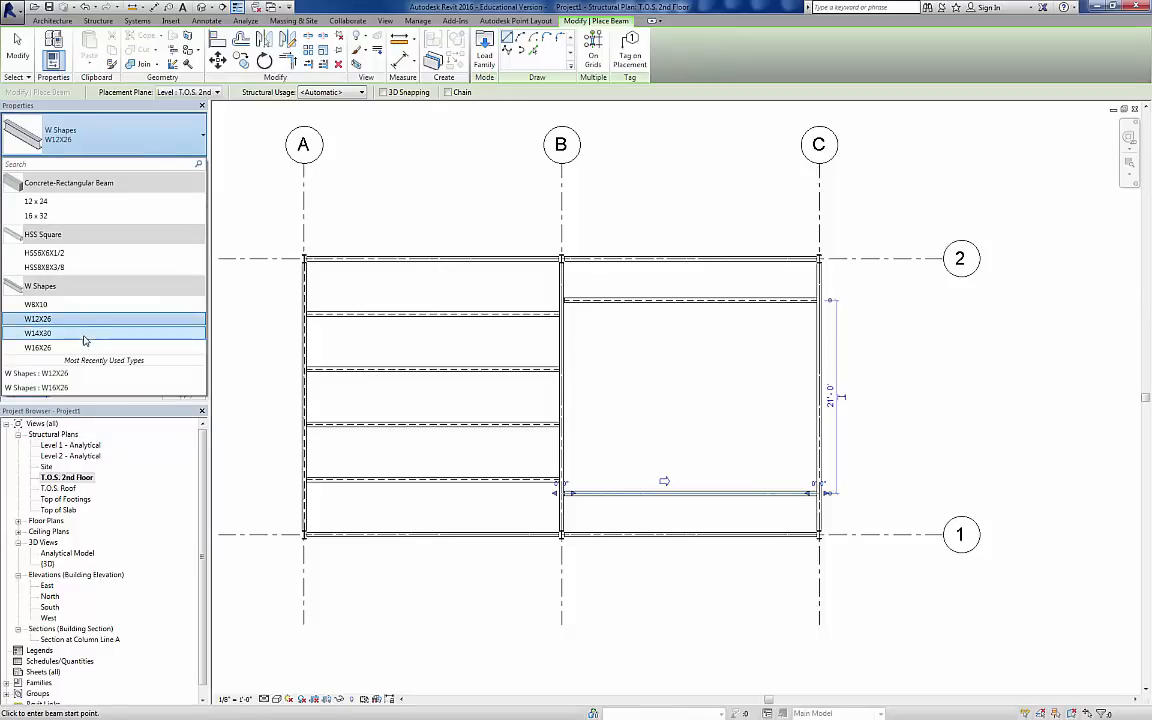
{"action": "left_click", "coordinate": [85, 333]}
{"action": "key", "text": "Escape"}
{"action": "key", "text": "Escape"}
{"action": "left_click", "coordinate": [563, 356]}
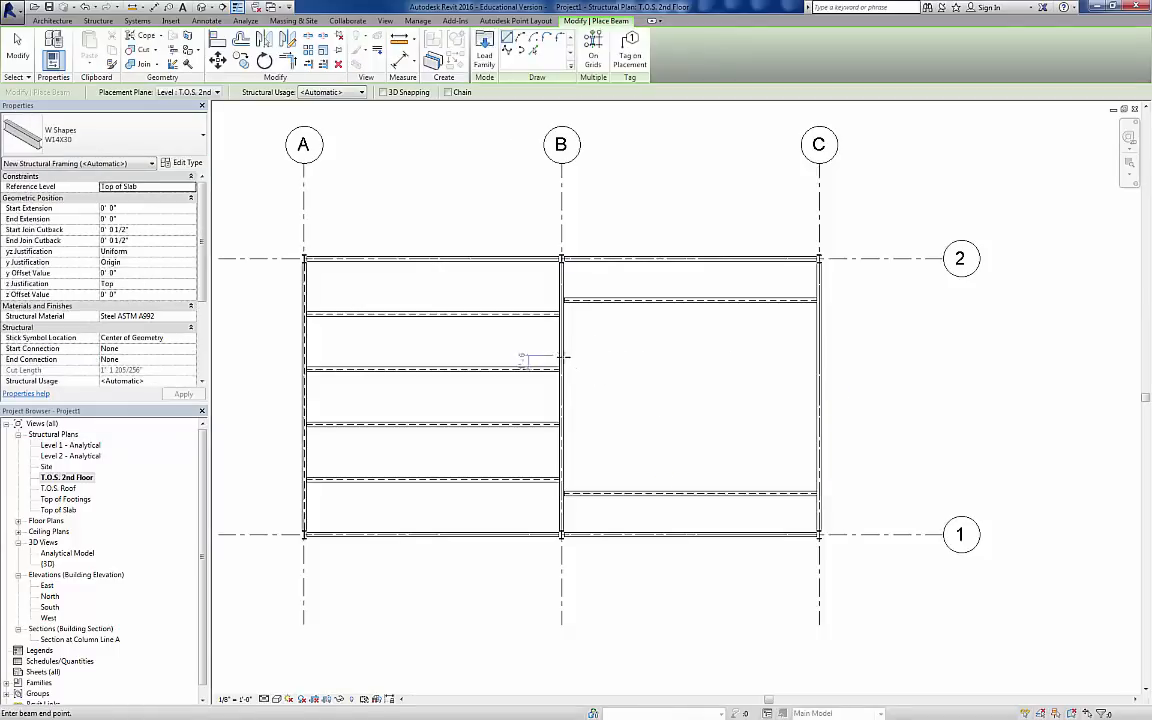
{"action": "left_click", "coordinate": [816, 355]}
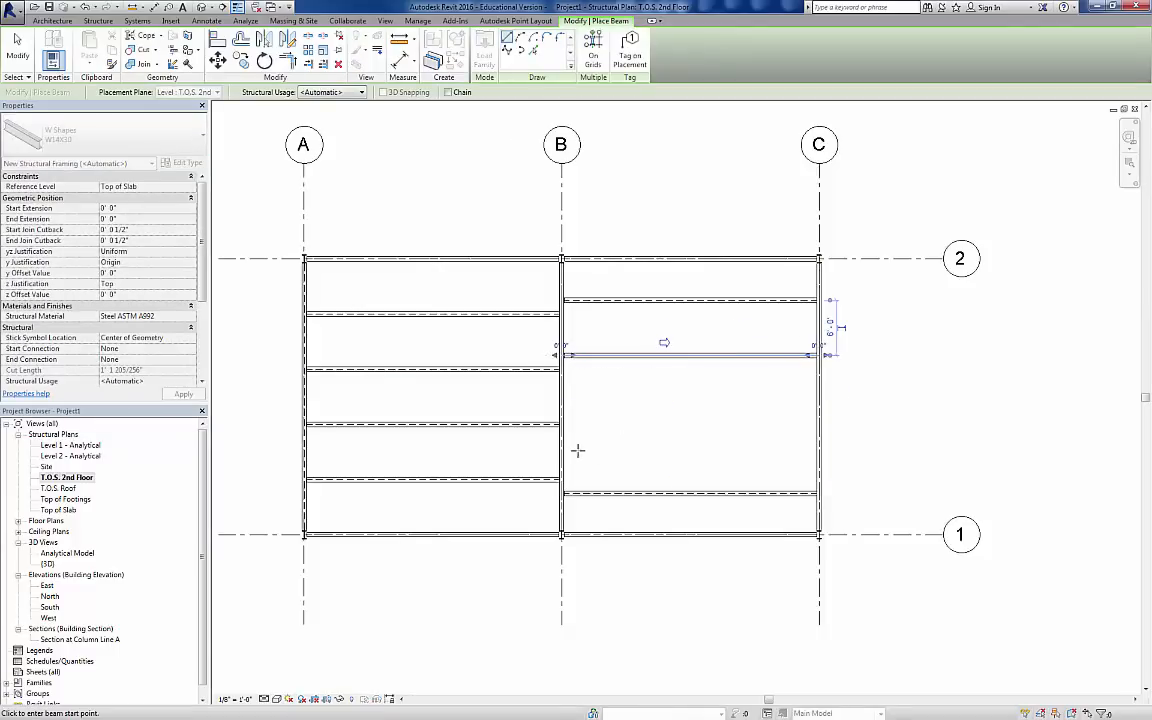
{"action": "left_click", "coordinate": [563, 437]}
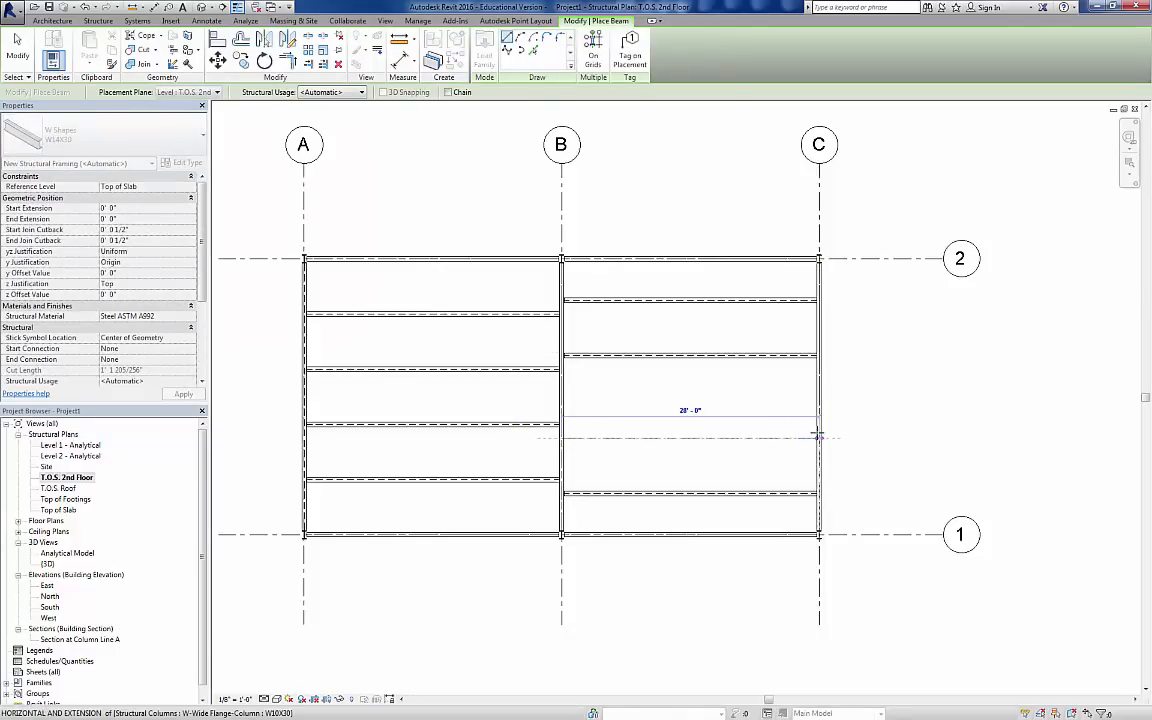
{"action": "left_click", "coordinate": [816, 437]}
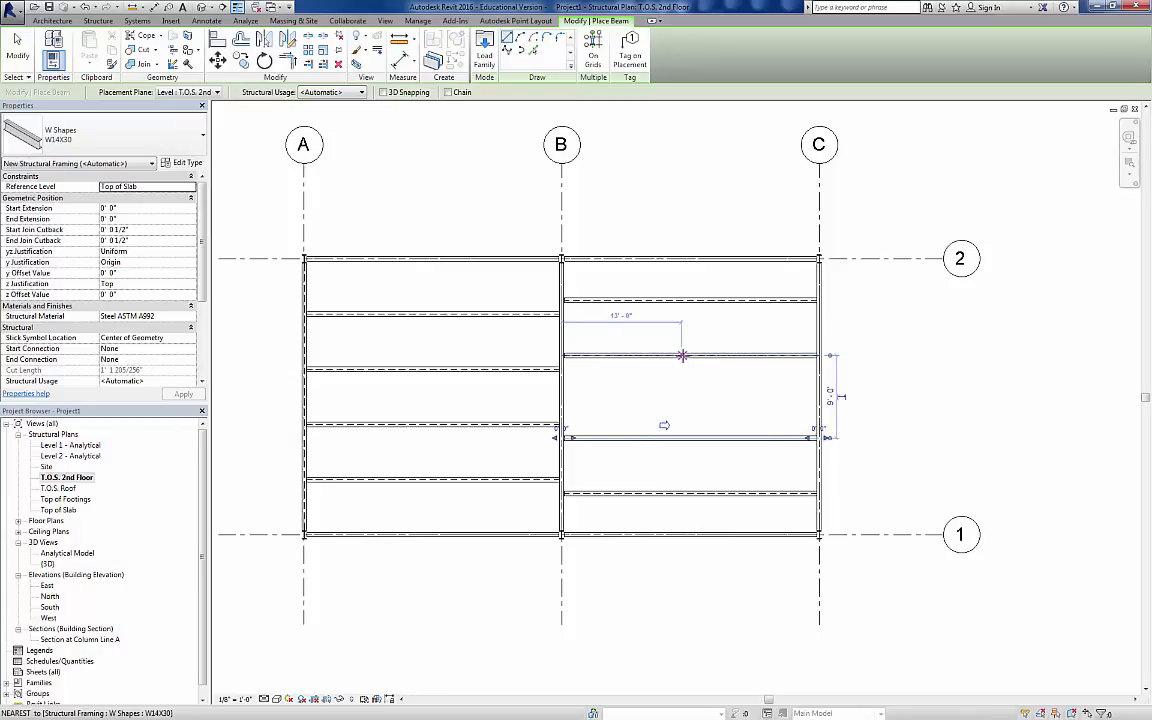
- Frame a vertical W14X30 beam between the two W14X30 beams about 15' from grid C, snapping its lower end to the supporting beam
{"action": "left_click", "coordinate": [681, 355]}
{"action": "left_click", "coordinate": [681, 438]}
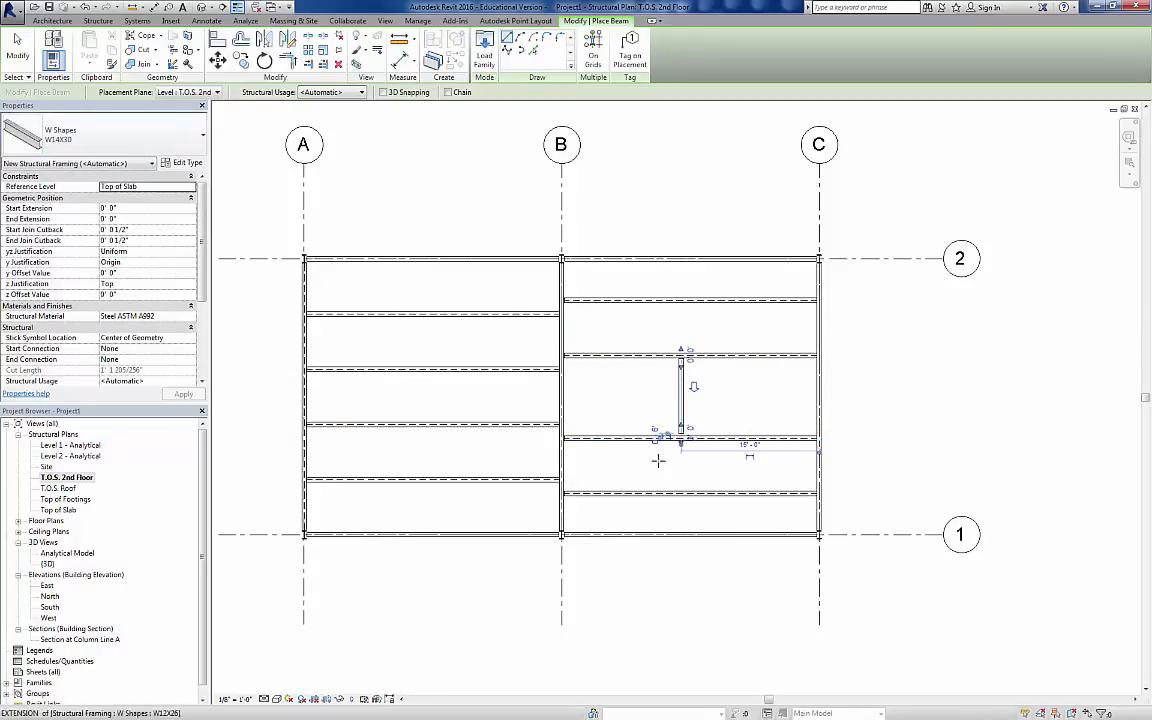
{"action": "key", "text": "Escape"}
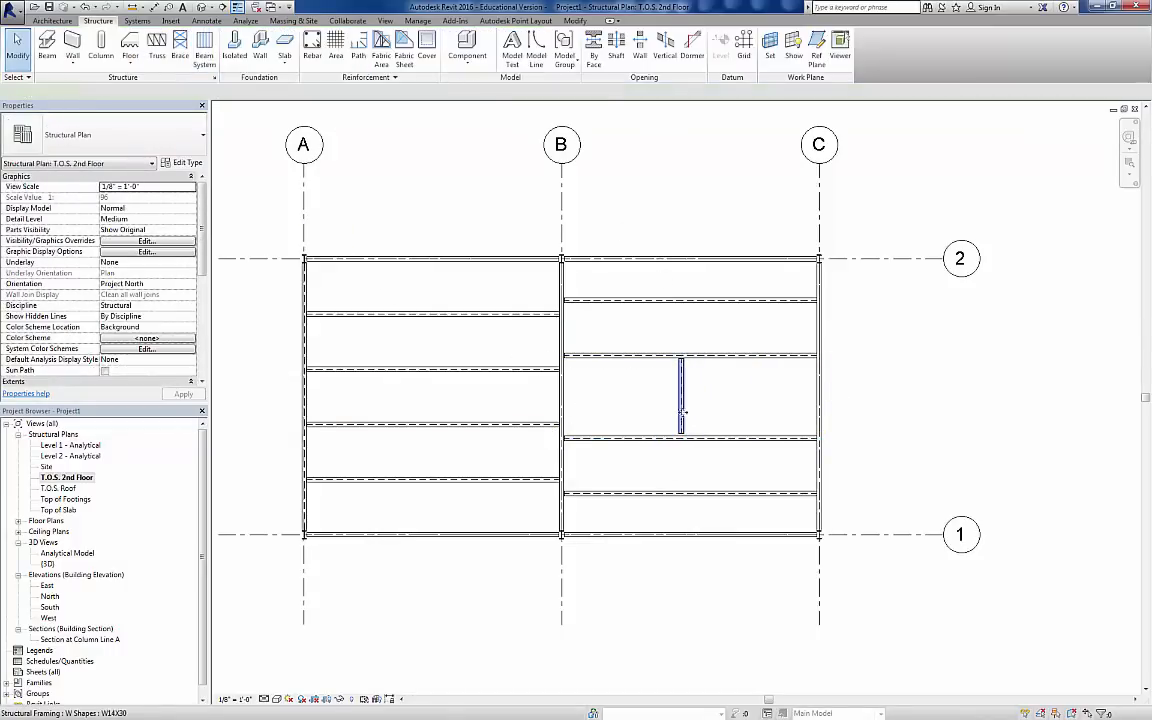
{"action": "left_click", "coordinate": [682, 440]}
{"action": "left_click_drag", "start_coordinate": [681, 444], "coordinate": [681, 438]}
{"action": "left_click", "coordinate": [900, 429]}
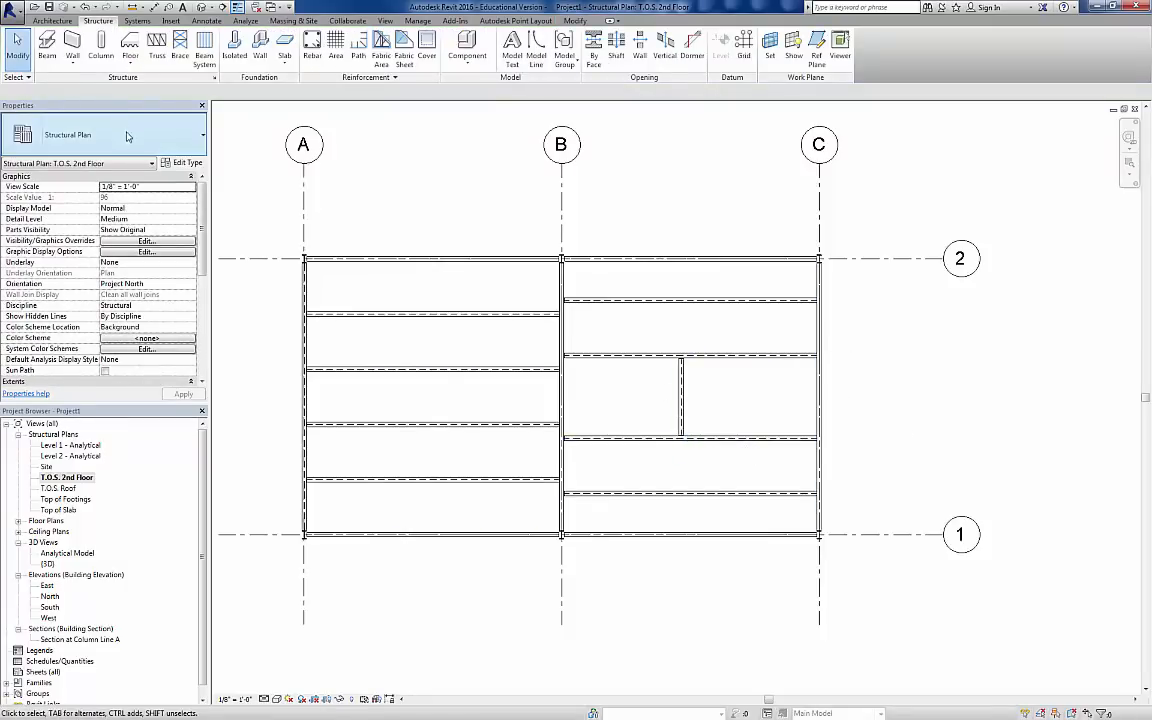
- Place a vertical W12X26 beam between the two horizontal W14X30 beams, about 9'-6" from the vertical W14X30 beam on the grid B side
{"action": "left_click", "coordinate": [47, 46]}
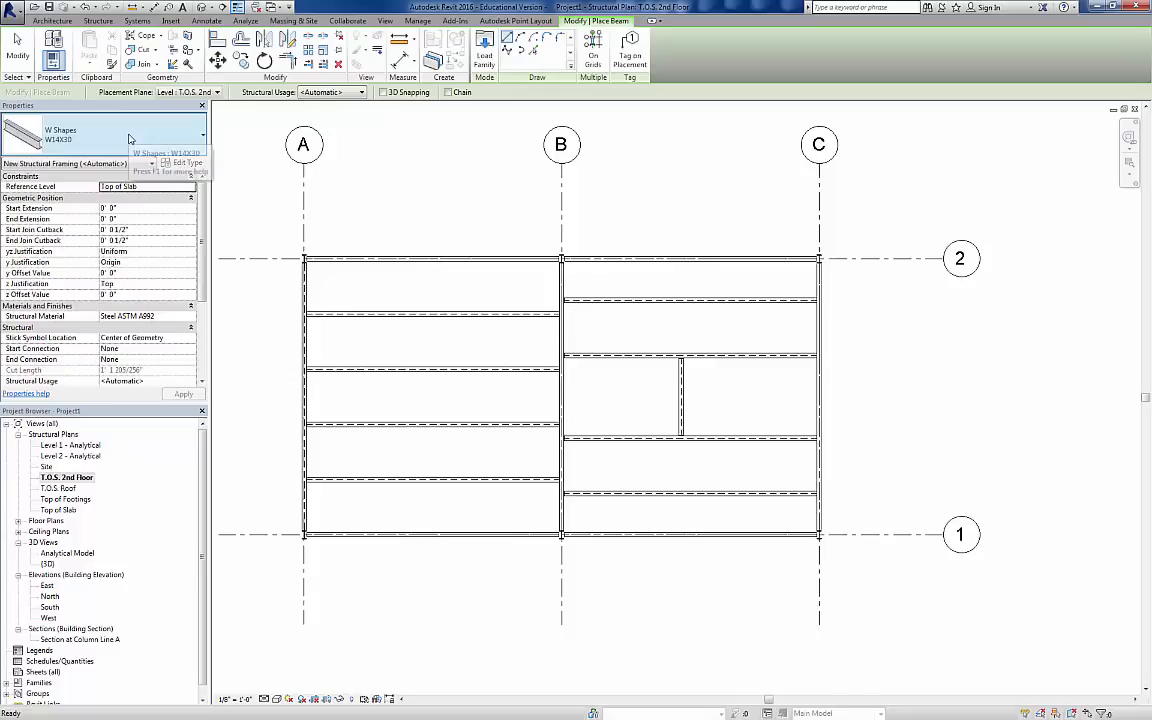
{"action": "left_click", "coordinate": [128, 139]}
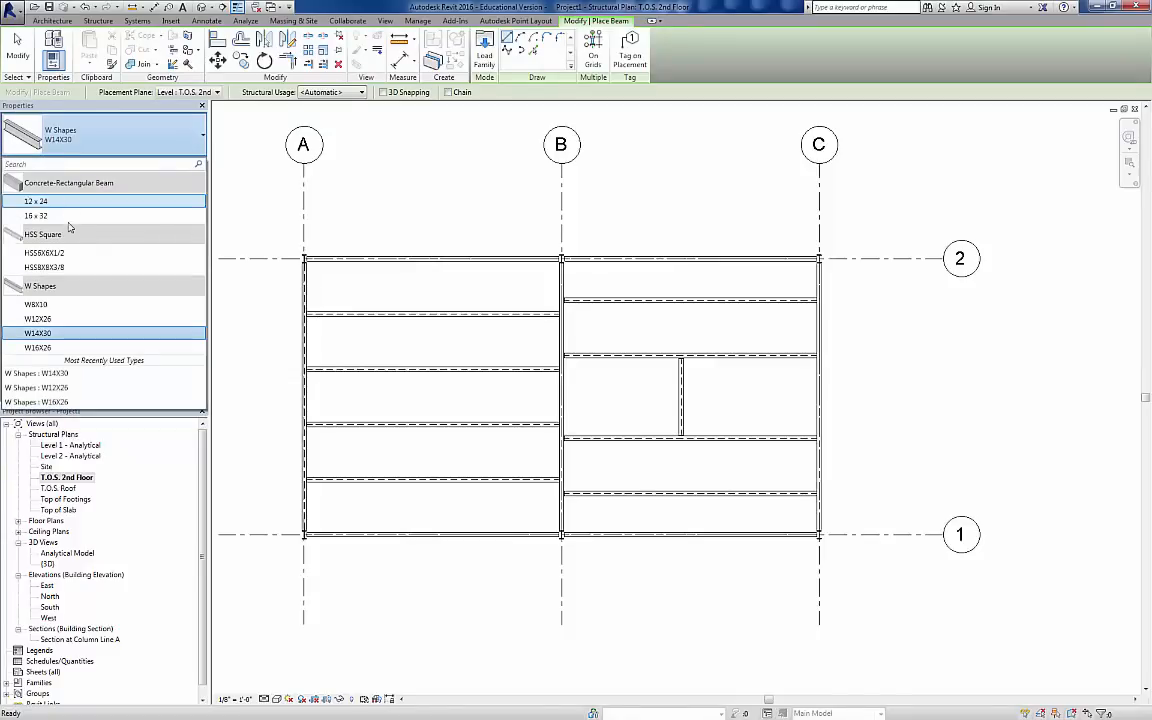
{"action": "left_click", "coordinate": [70, 320]}
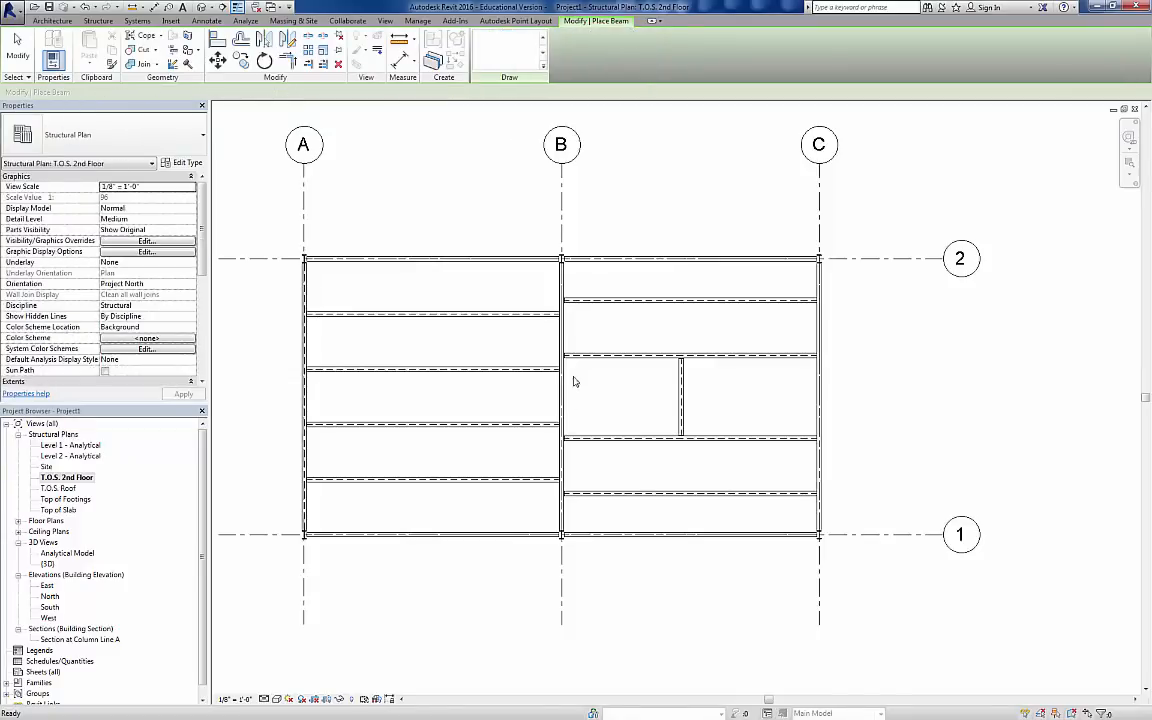
{"action": "left_click", "coordinate": [591, 356]}
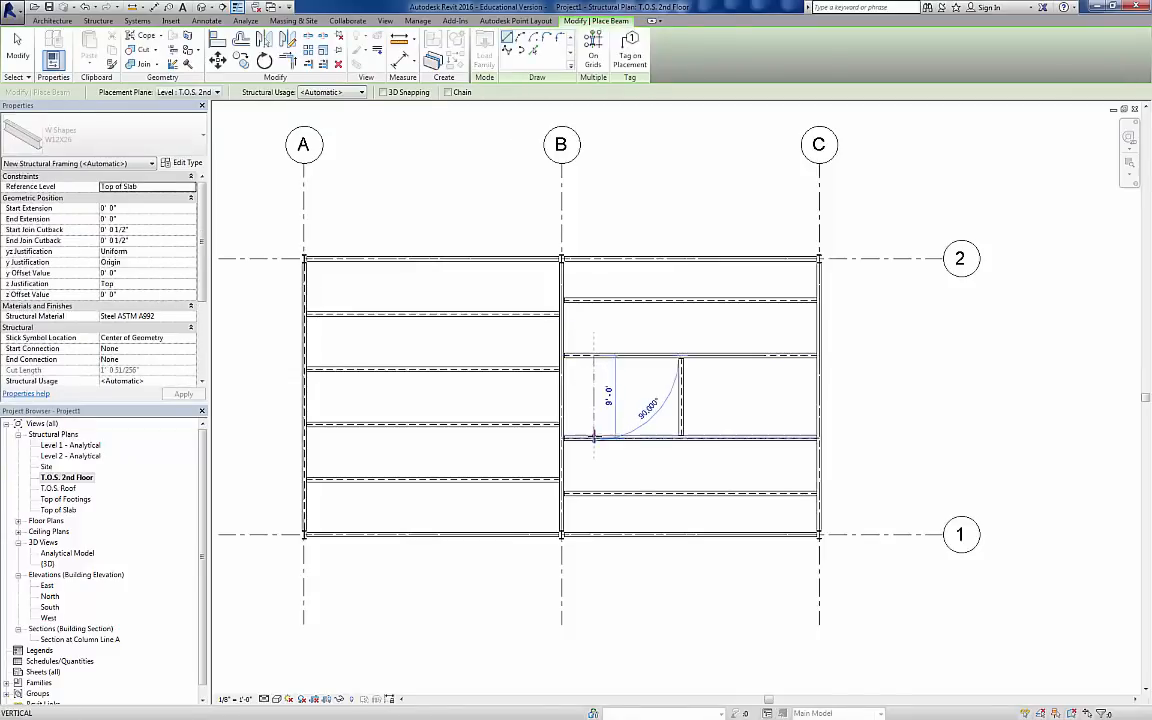
{"action": "left_click", "coordinate": [594, 437]}
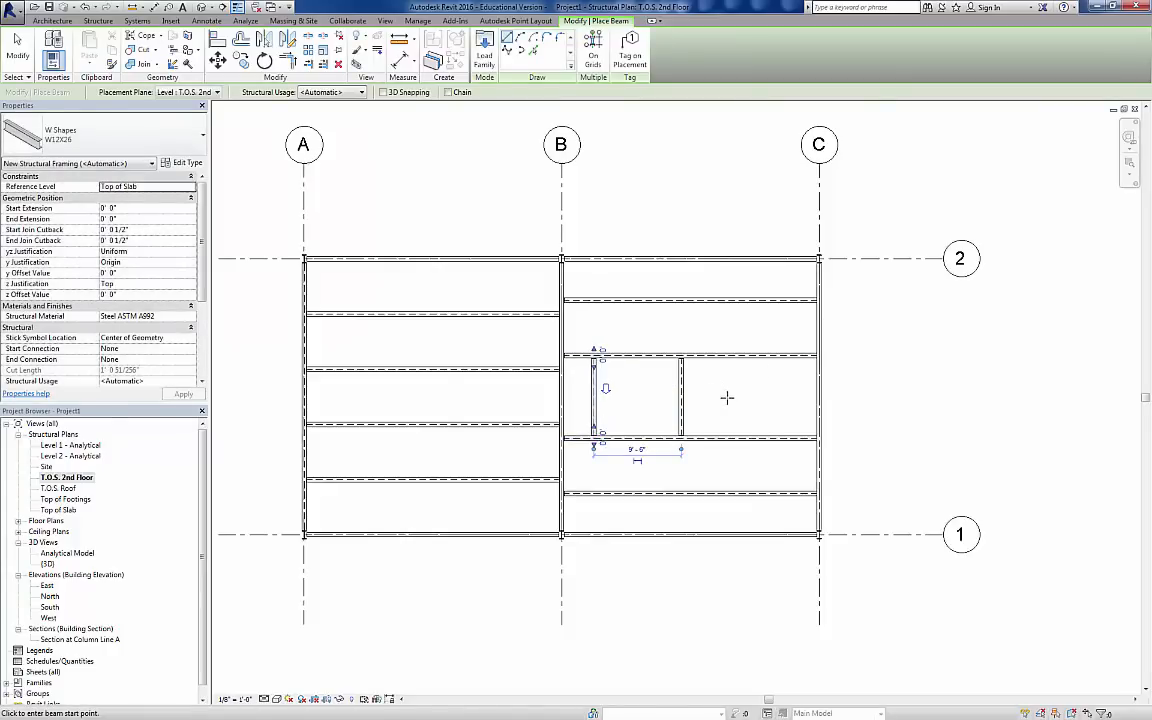
- Place a horizontal W12X26 beam from the midpoint of the vertical W14X30 beam to the grid C beam
{"action": "left_click", "coordinate": [682, 397]}
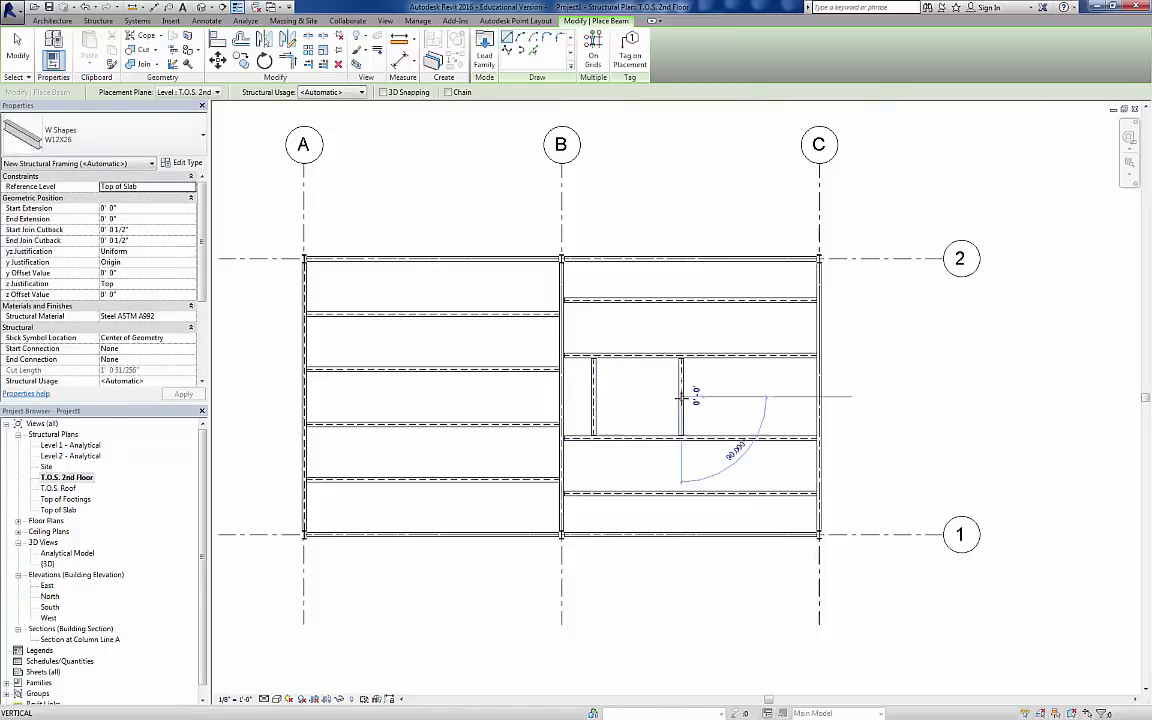
{"action": "left_click", "coordinate": [818, 397]}
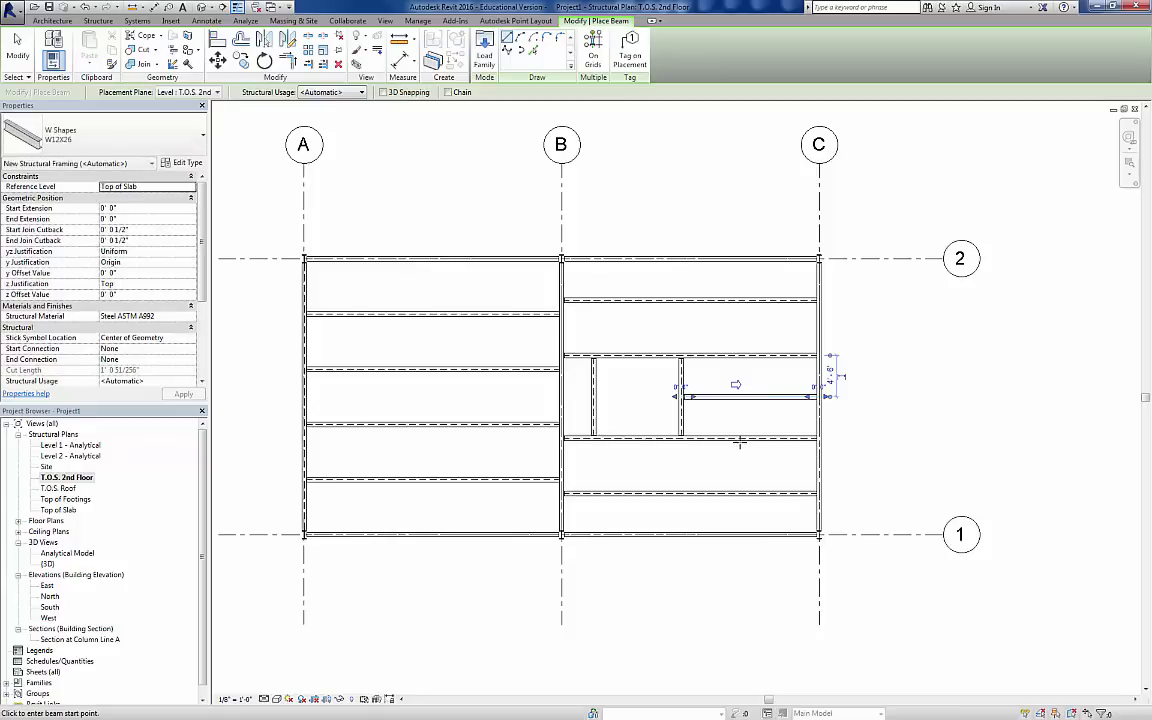
{"action": "key", "text": "Escape"}
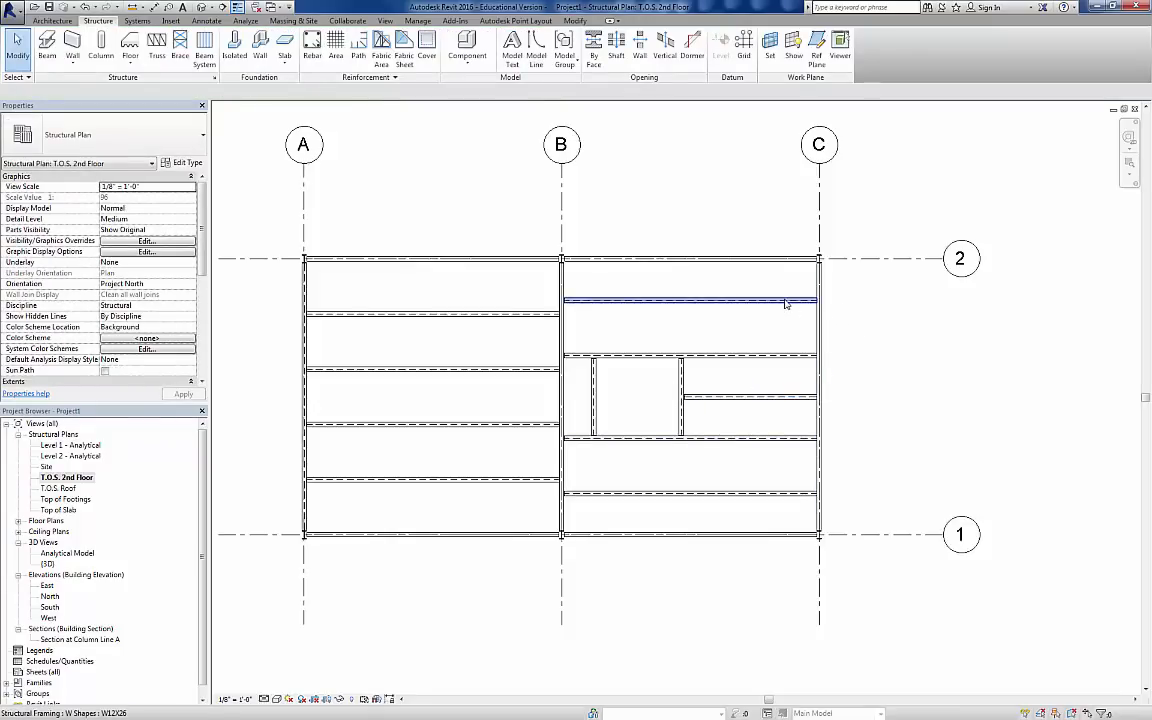
- Set the distance from grid 2 to the upper W12X26 beam in bay B–C to 4'-9"
{"action": "left_click", "coordinate": [787, 300]}
{"action": "left_click", "coordinate": [830, 286]}
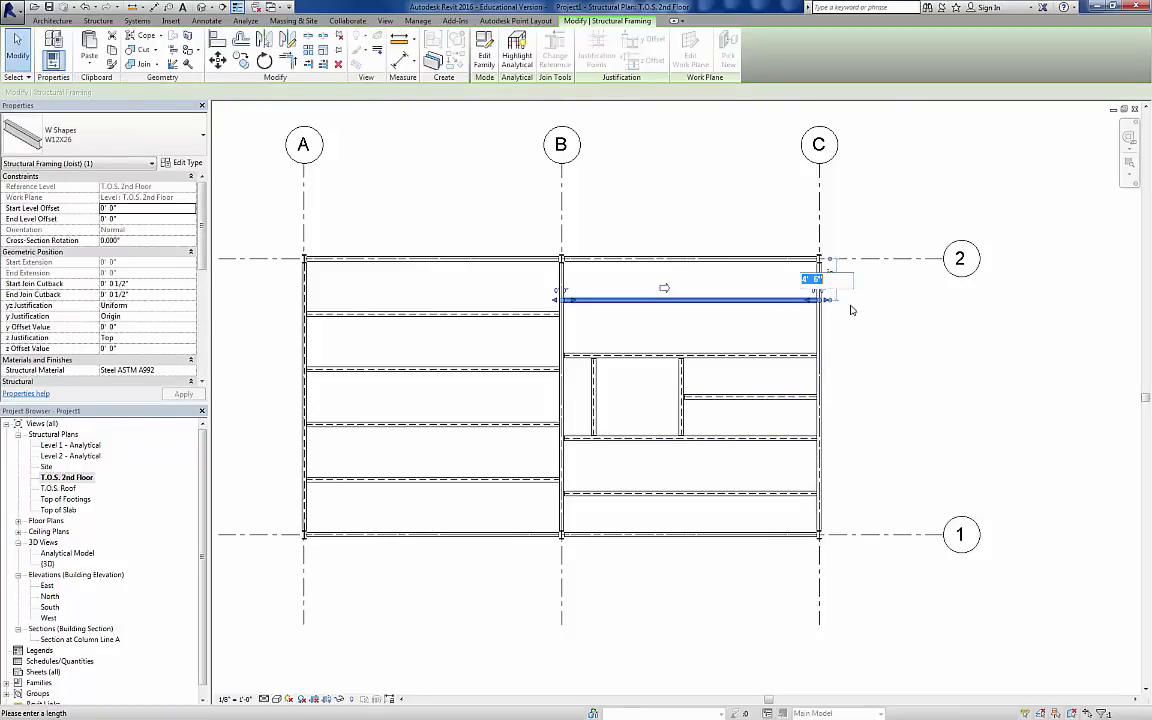
{"action": "type", "text": "4'-9"}
{"action": "key", "text": "Return"}
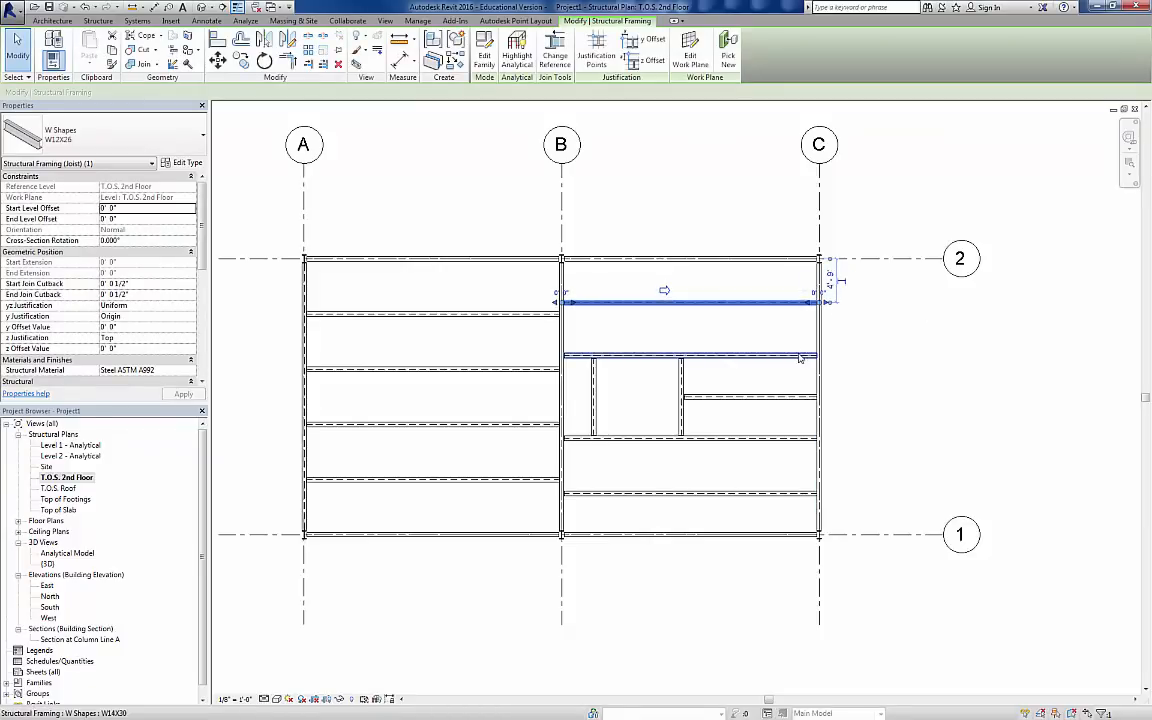
- Set the spacing between the upper W14X30 beam and the W12X26 beam above it to 4'-9"
{"action": "left_click", "coordinate": [800, 357]}
{"action": "left_click", "coordinate": [831, 330]}
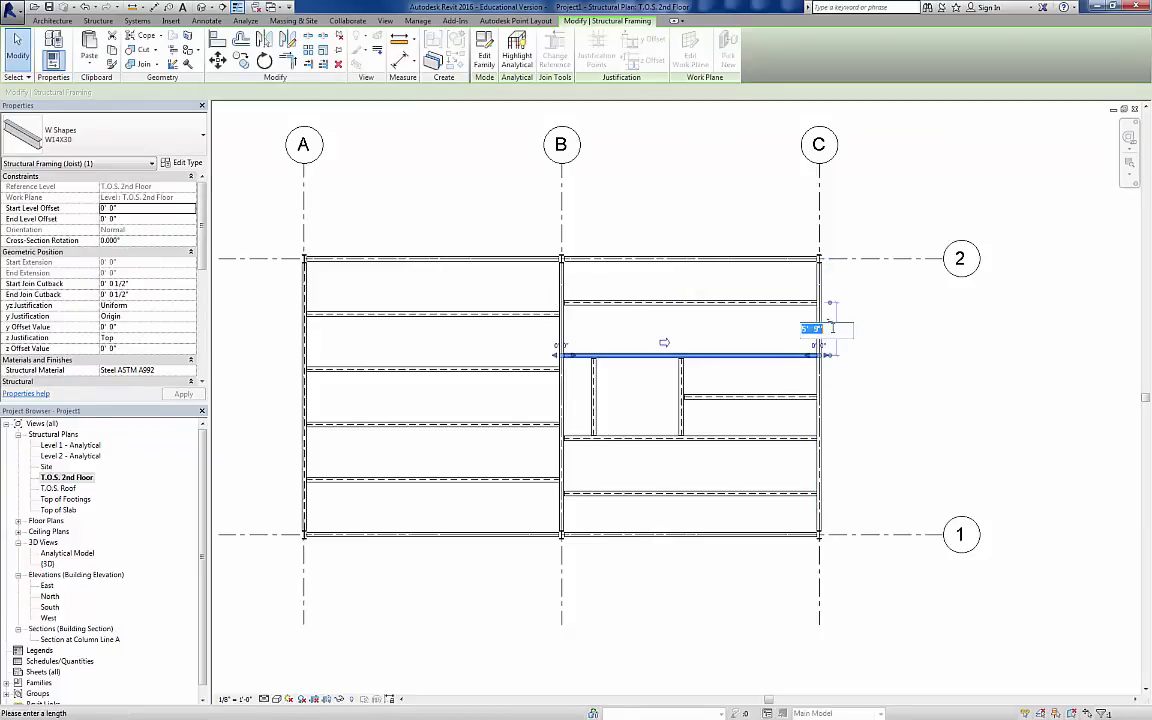
{"action": "type", "text": "4 9"}
{"action": "key", "text": "Return"}
{"action": "key", "text": "Escape"}
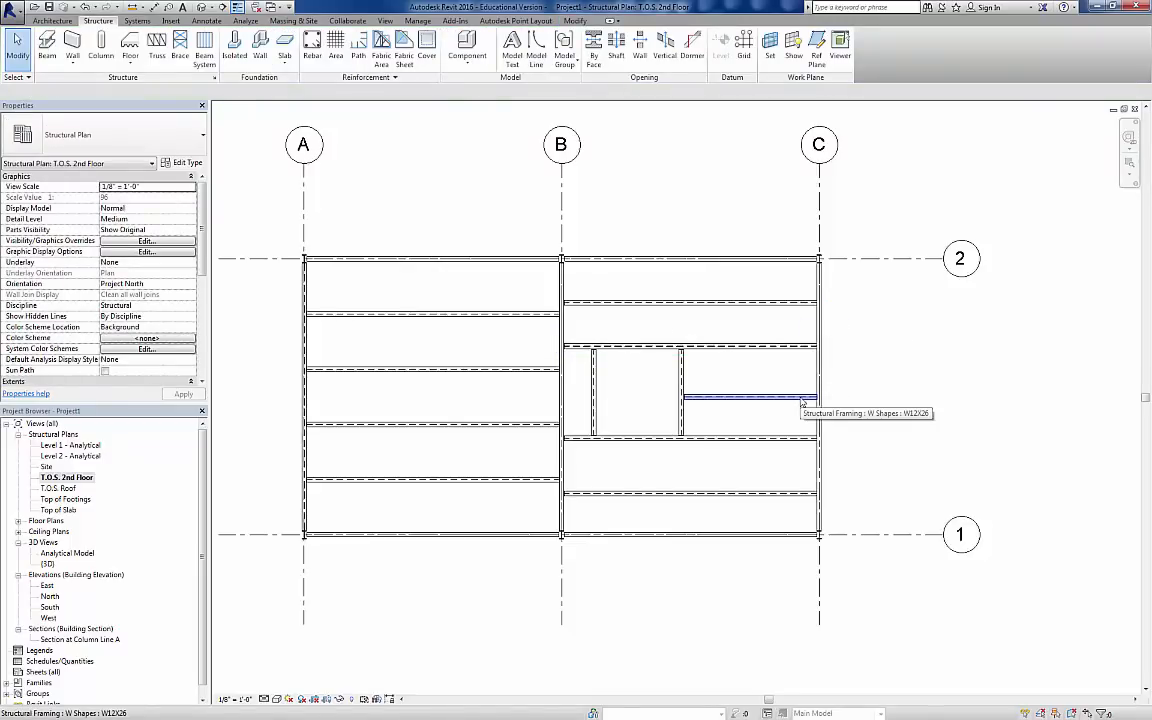
- Set the short horizontal W12X26 beam 5' below the upper W14X30 beam and check its spacing to the lower one
{"action": "left_click", "coordinate": [801, 401]}
{"action": "left_click", "coordinate": [815, 371]}
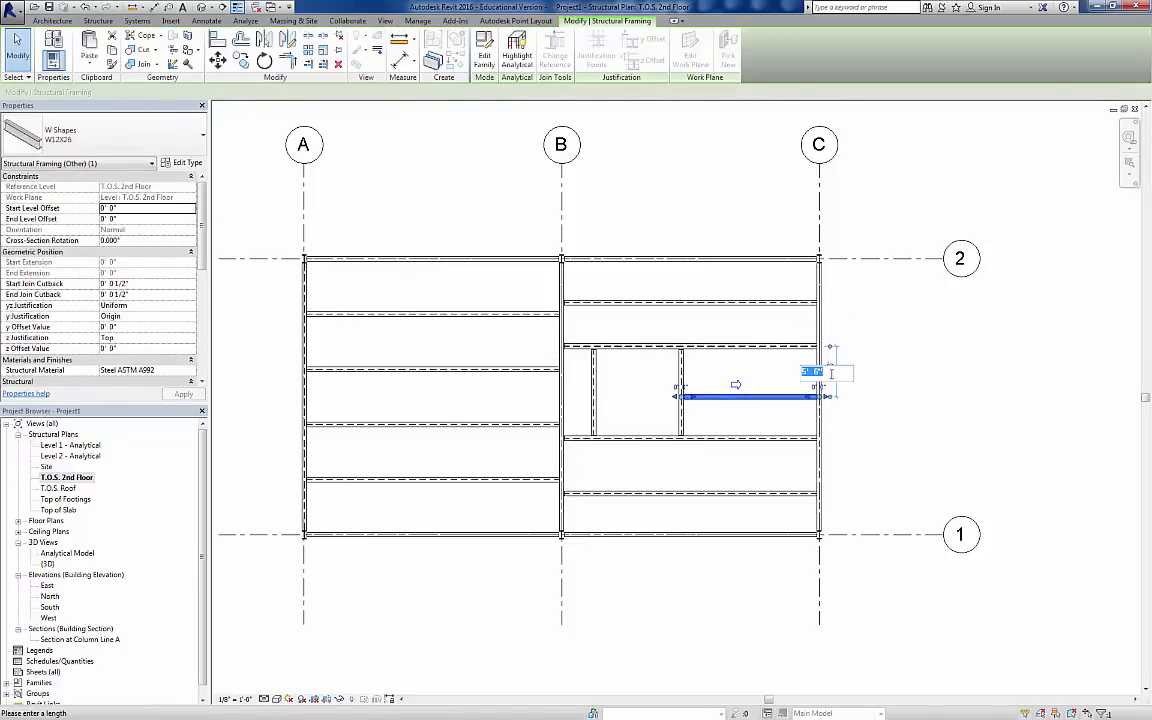
{"action": "type", "text": "5"}
{"action": "key", "text": "Return"}
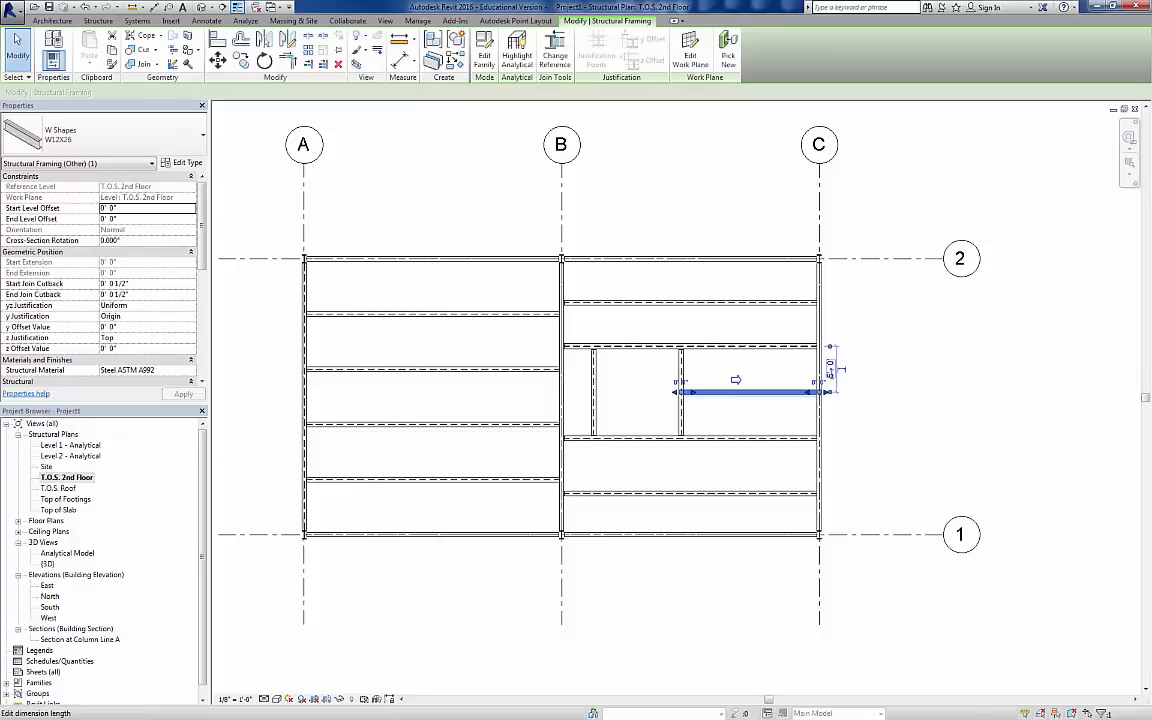
{"action": "left_click", "coordinate": [779, 437]}
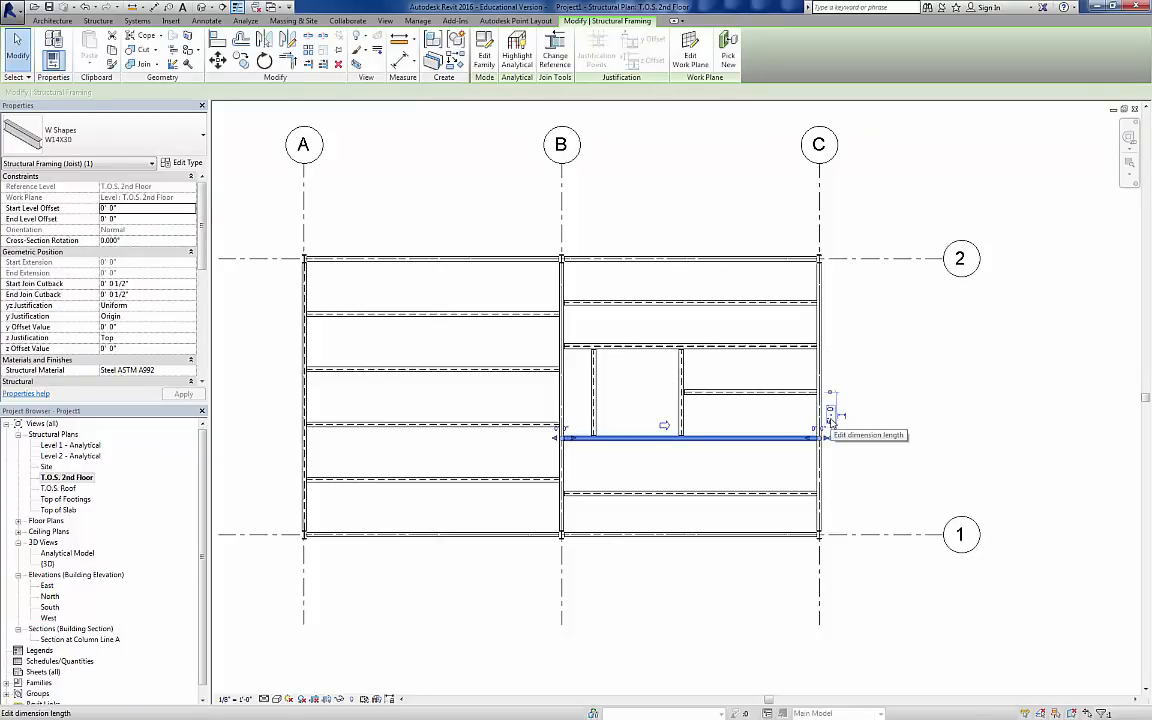
- Set the lowest W12X26 beam in bay B–C 5'-3" below the lower W14X30 beam and check its distance to grid 1
{"action": "left_click", "coordinate": [790, 492]}
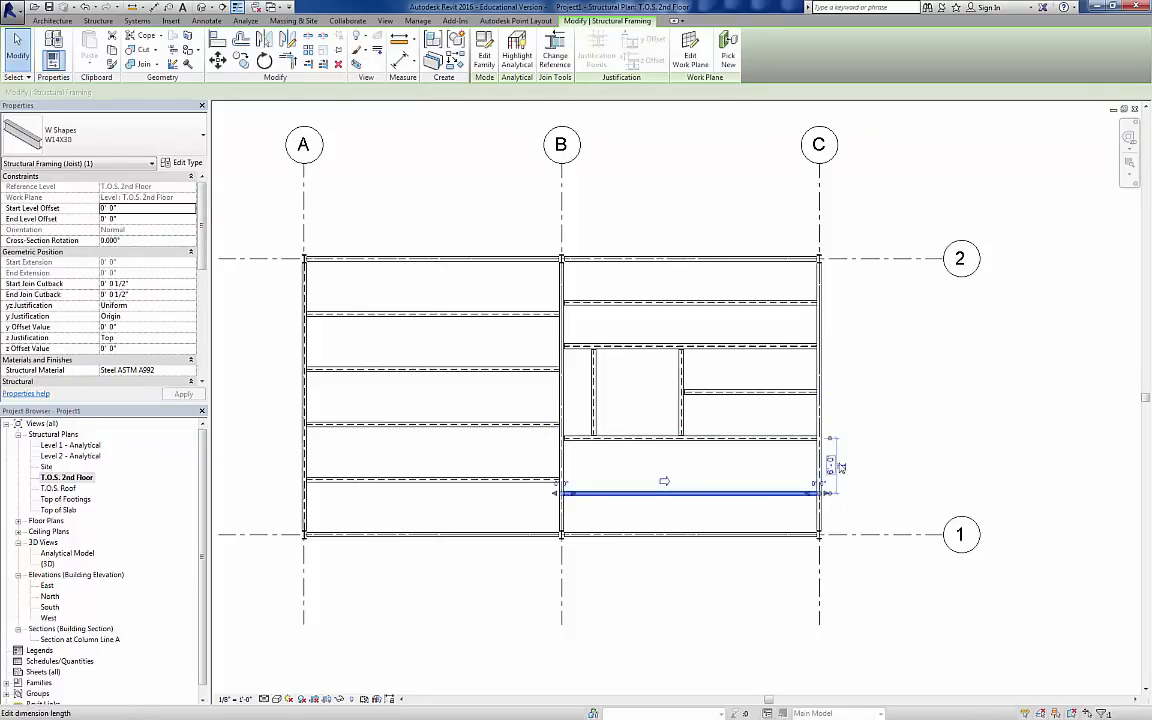
{"action": "left_click", "coordinate": [830, 464]}
{"action": "type", "text": "5"}
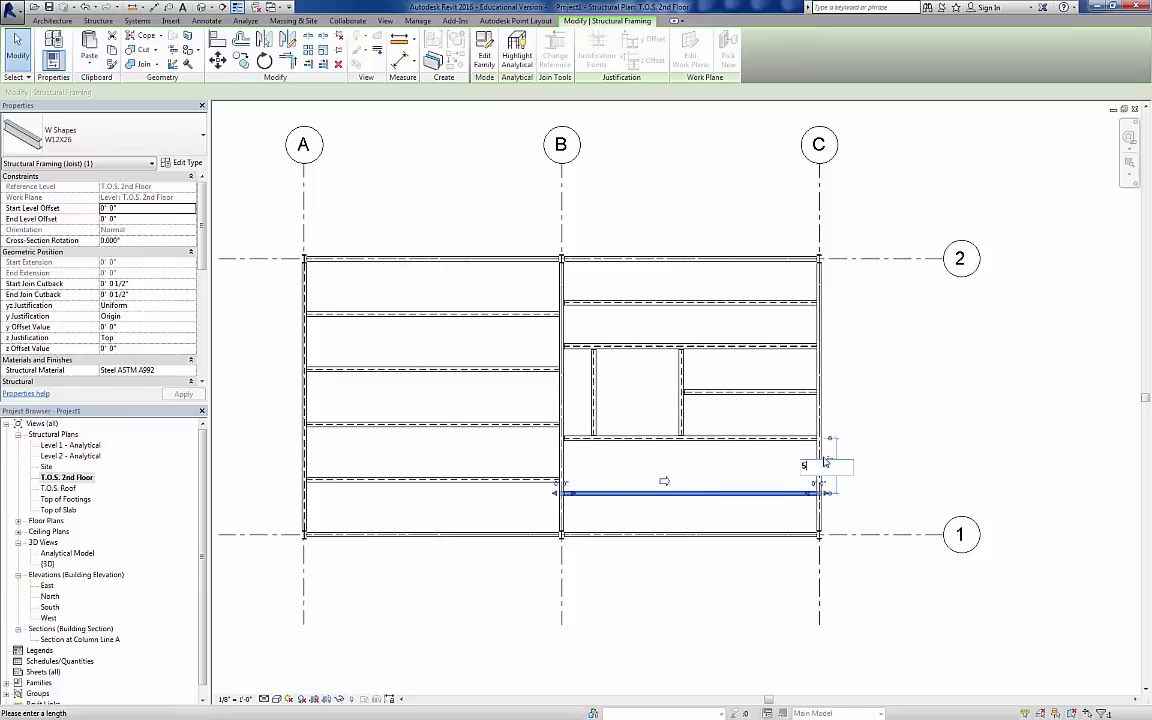
{"action": "type", "text": "'3"}
{"action": "key", "text": "Return"}
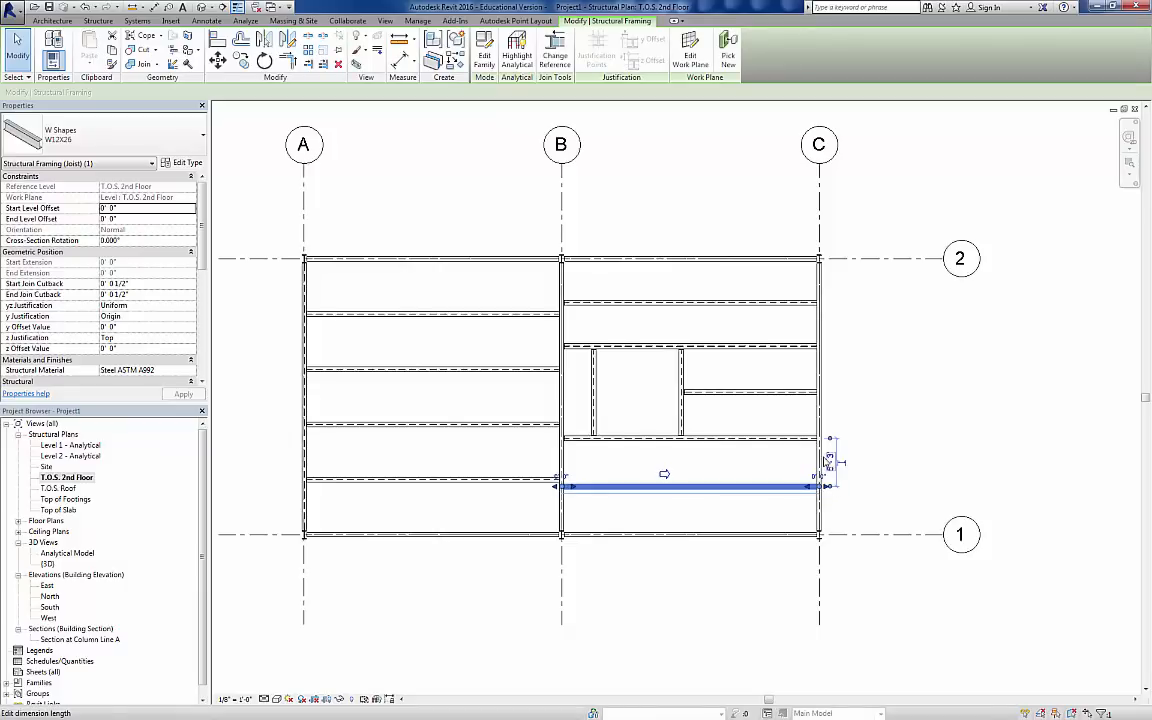
{"action": "left_click", "coordinate": [887, 483]}
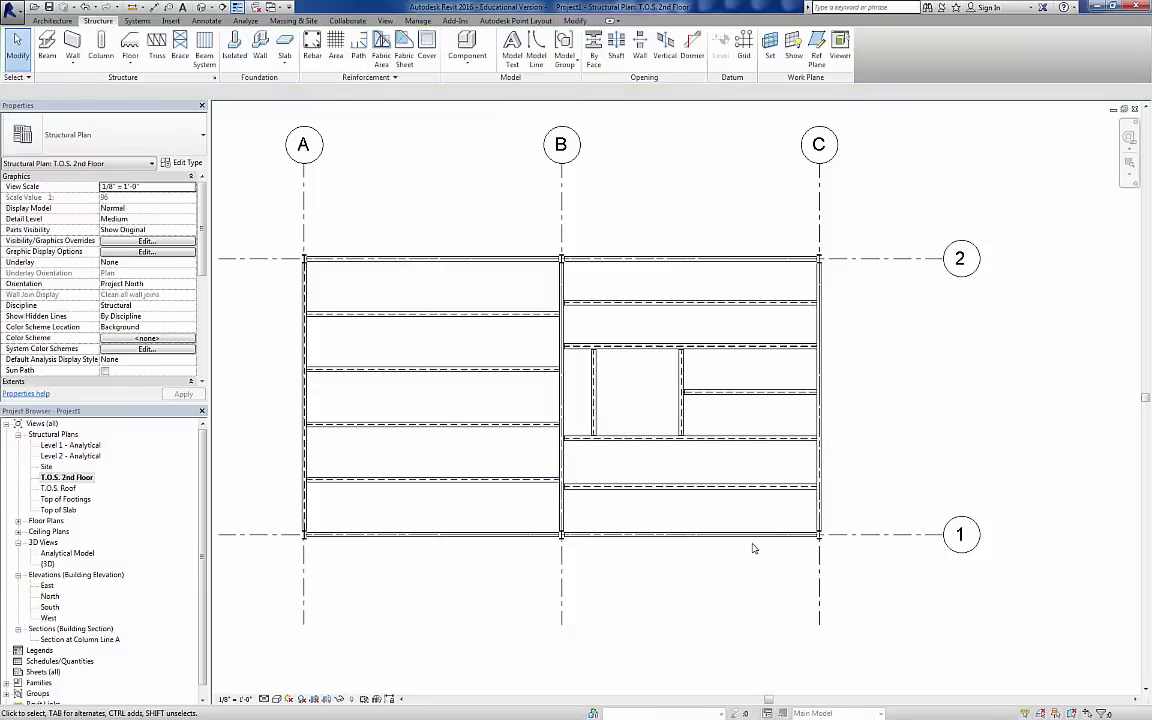
{"action": "left_click", "coordinate": [700, 486]}
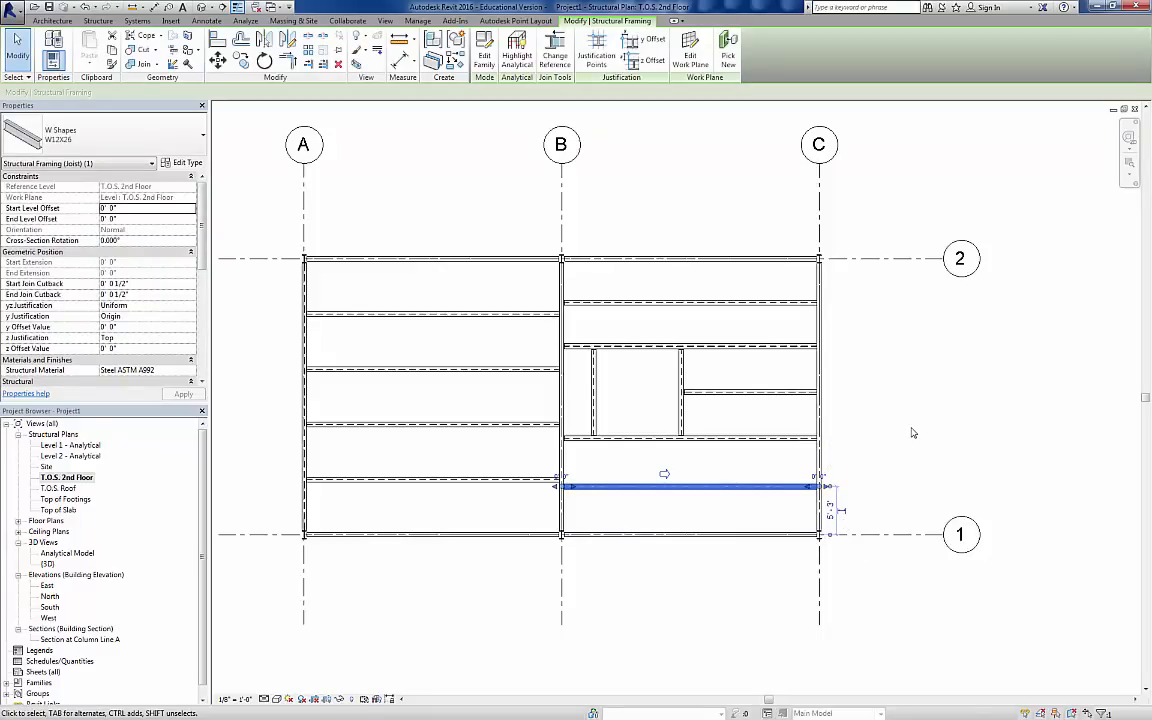
{"action": "key", "text": "Escape"}
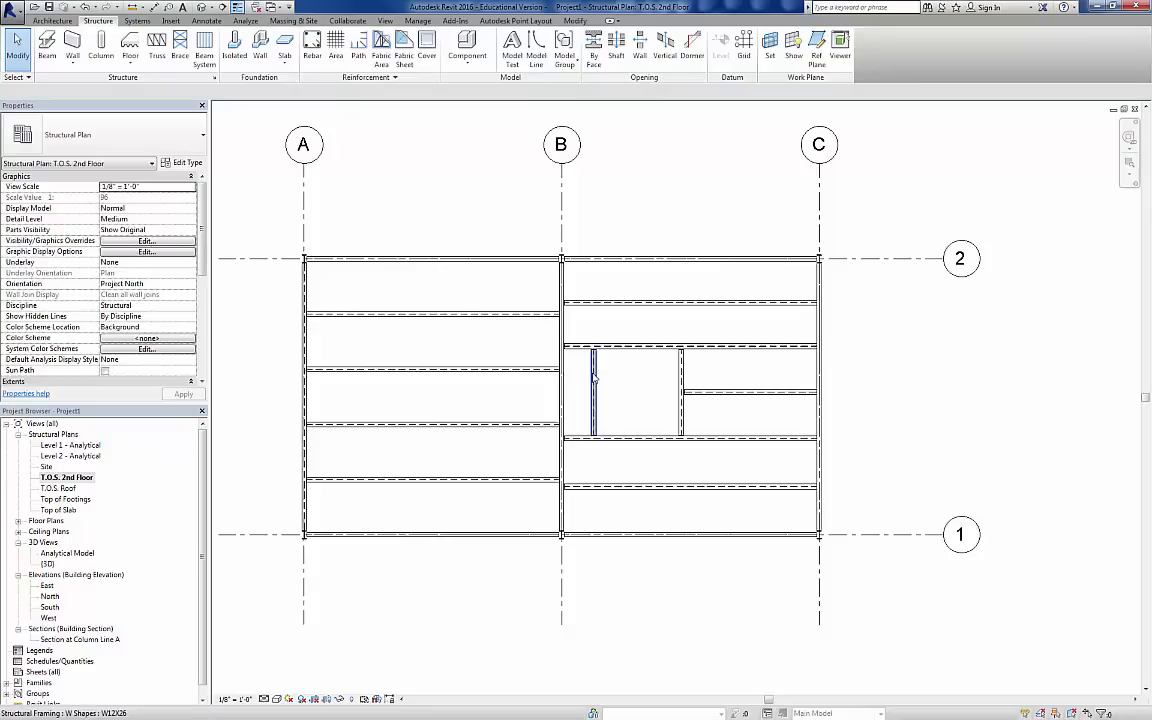
- Set the short vertical W12X26 beam in bay B–C 3' from grid B
{"action": "left_click", "coordinate": [594, 383]}
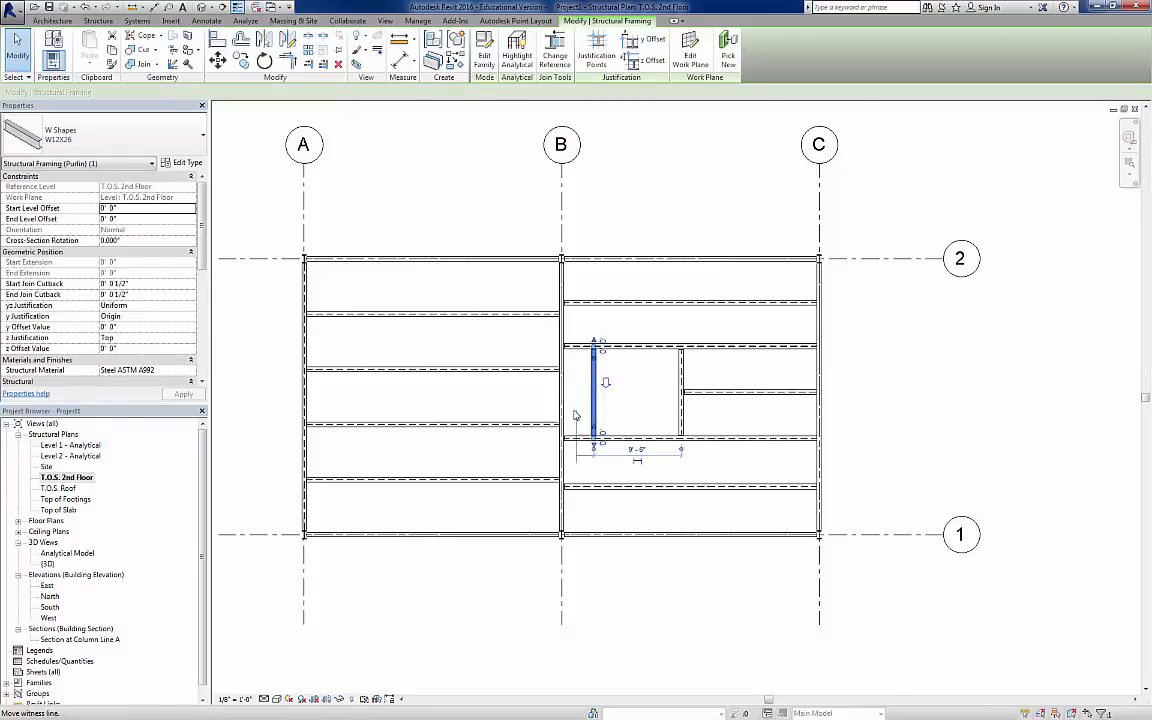
{"action": "left_click_drag", "start_coordinate": [563, 415], "coordinate": [569, 414]}
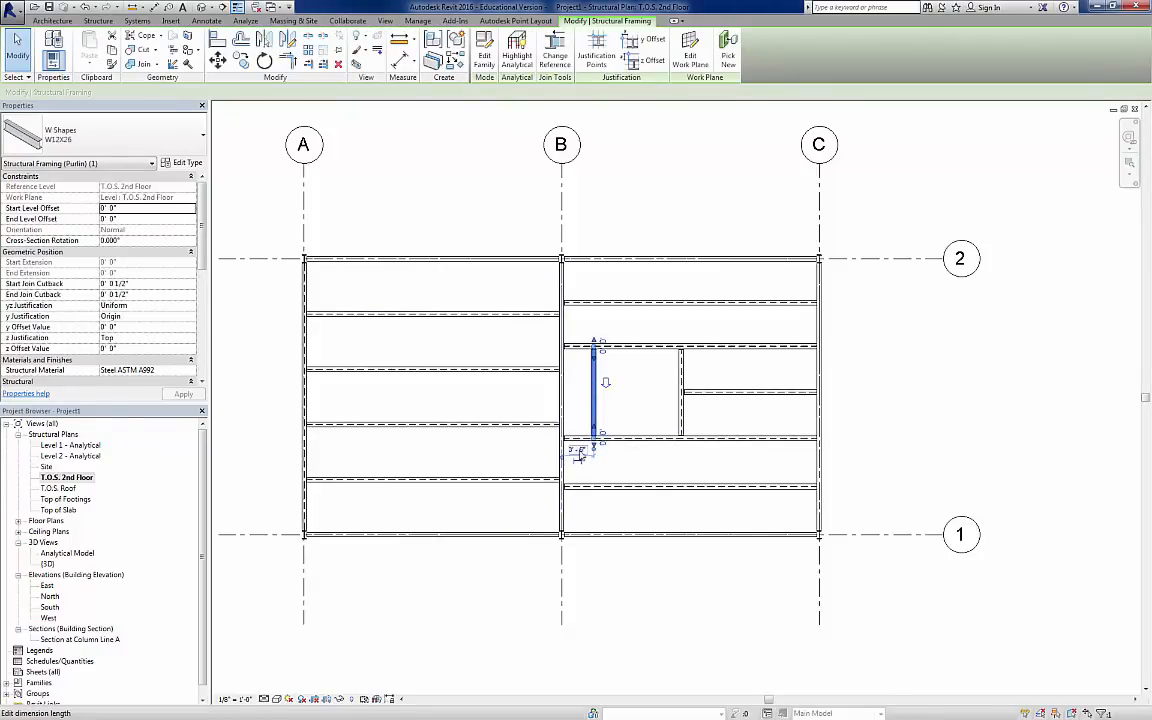
{"action": "left_click", "coordinate": [578, 449]}
{"action": "type", "text": "3"}
{"action": "key", "text": "Return"}
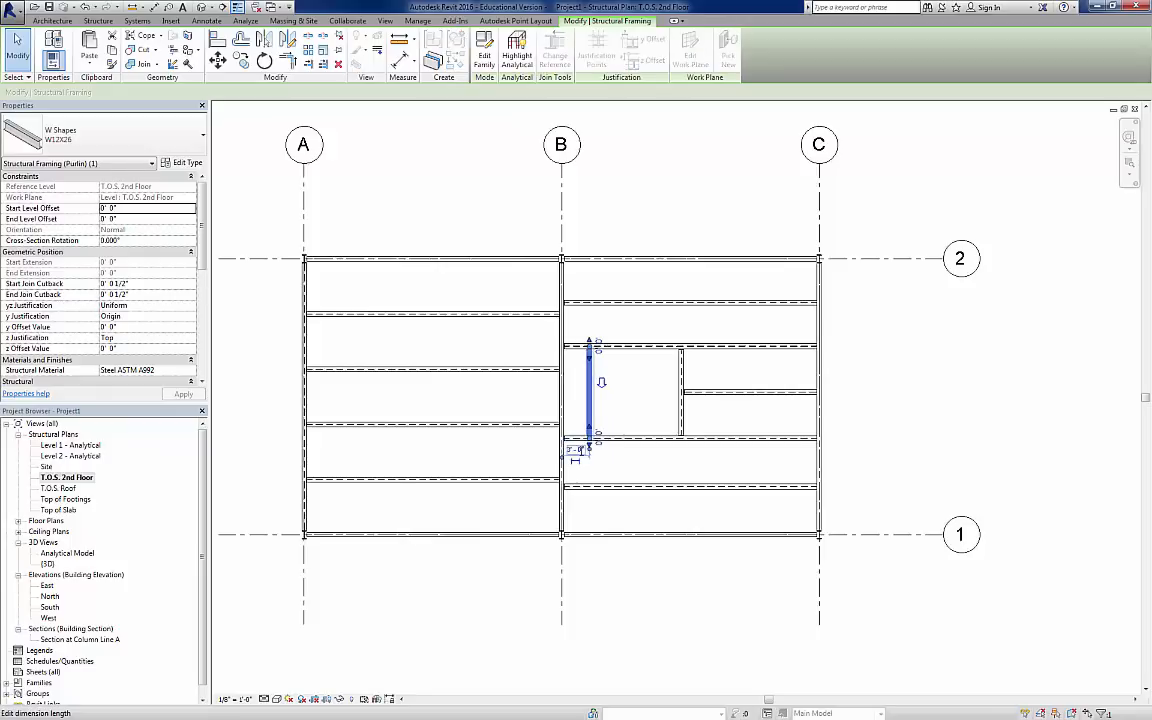
{"action": "left_click", "coordinate": [639, 410]}
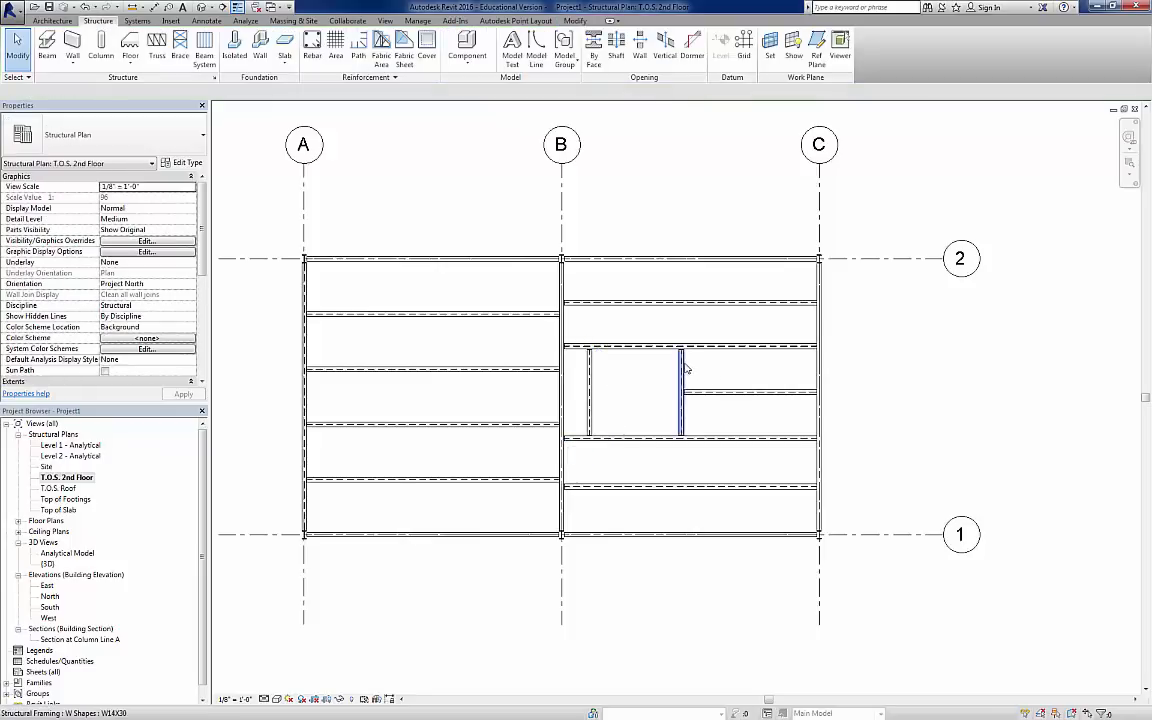
- Set the spacing between the short vertical W14X30 beam and the short vertical W12X26 beam to 11'
{"action": "left_click", "coordinate": [683, 385]}
{"action": "left_click_drag", "start_coordinate": [819, 458], "coordinate": [590, 402]}
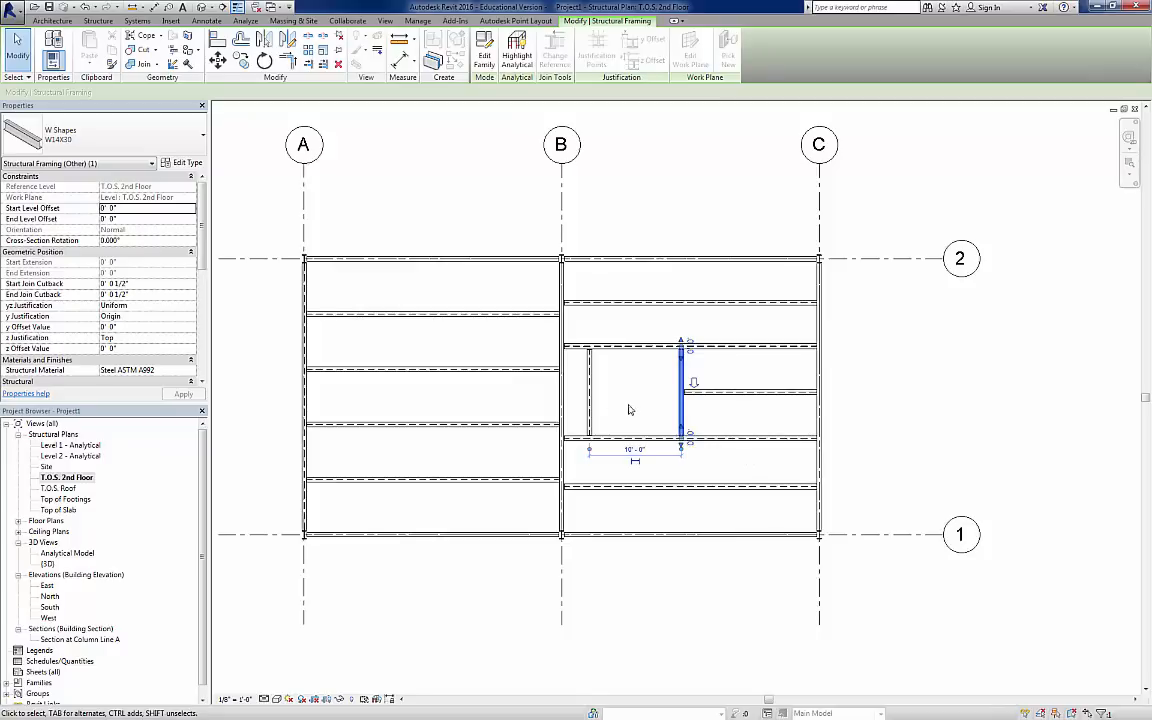
{"action": "left_click", "coordinate": [635, 449]}
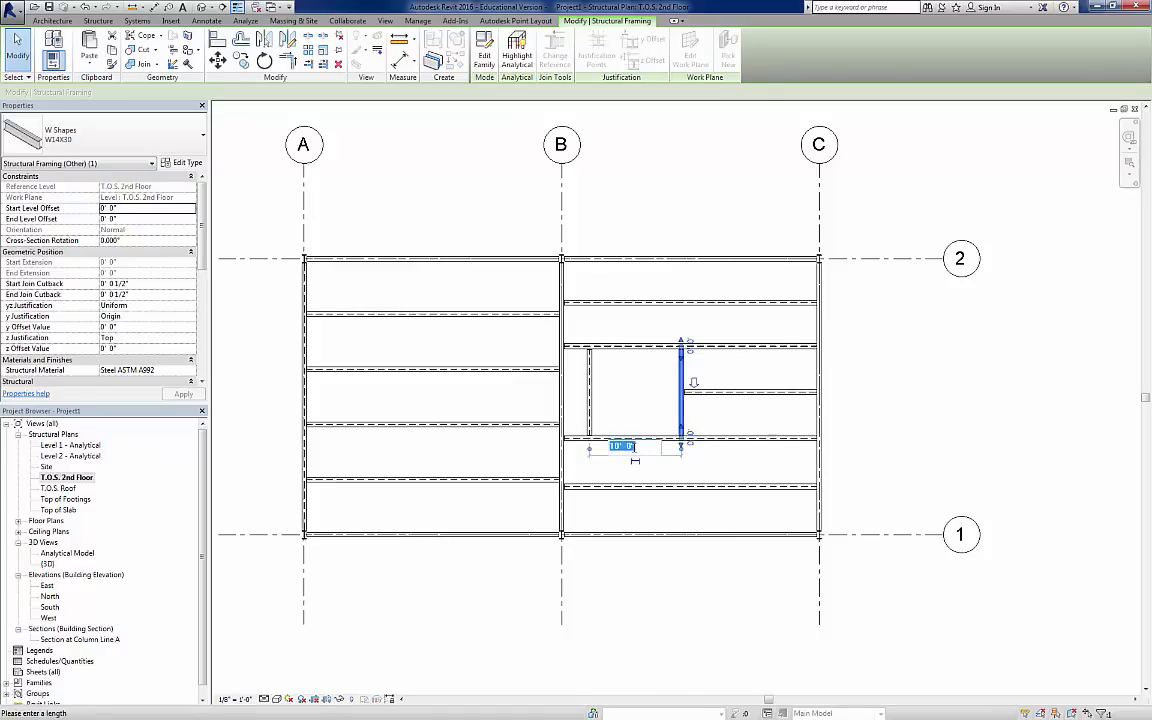
{"action": "type", "text": "11"}
{"action": "key", "text": "Return"}
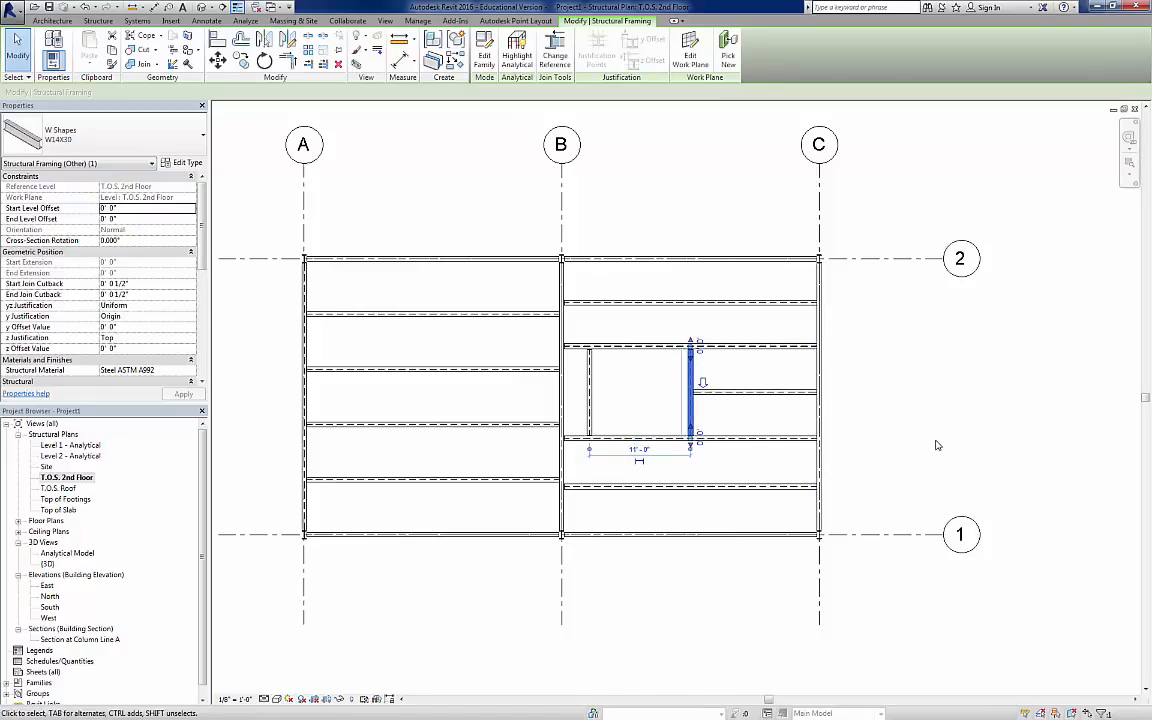
{"action": "key", "text": "Escape"}
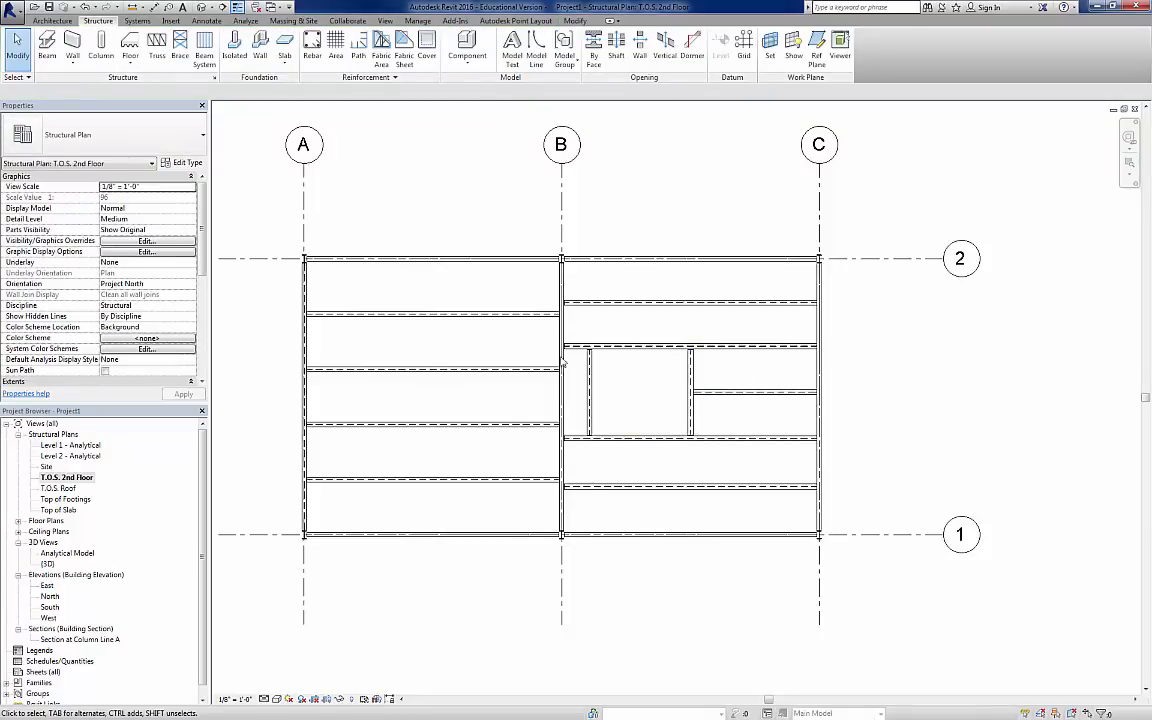
- Open the T.O.S. Roof structural plan and hide the bubble at the lower end of grid A
{"action": "double_click", "coordinate": [70, 489]}
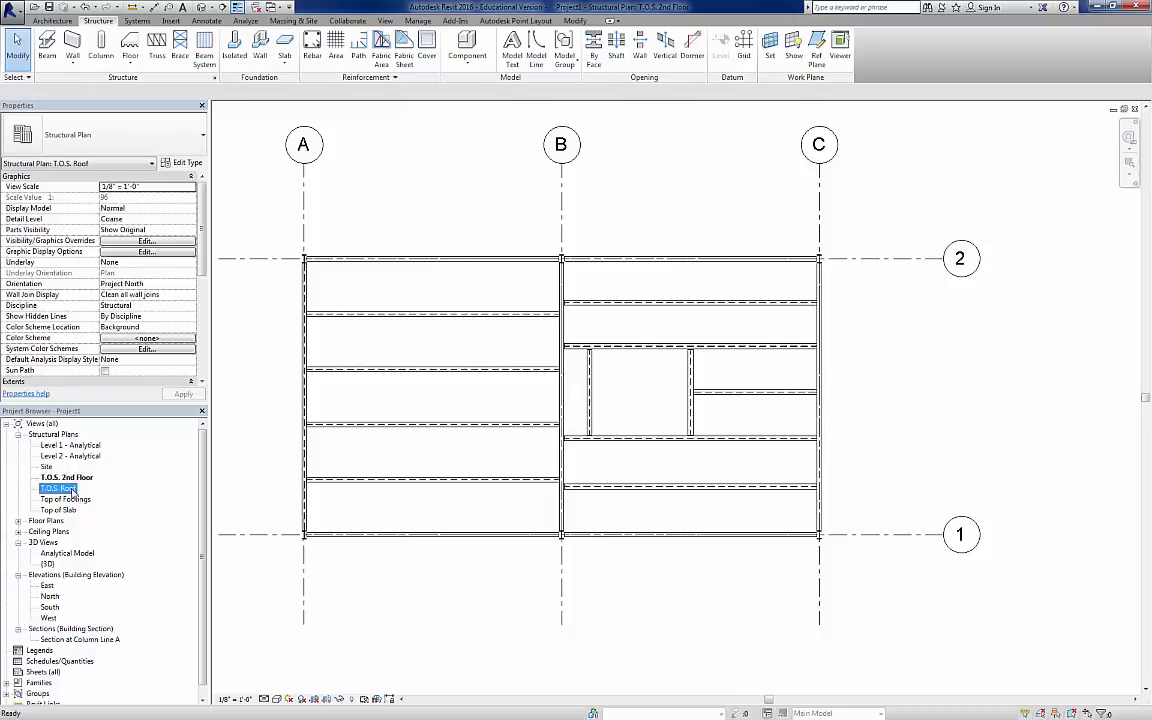
{"action": "scroll", "coordinate": [500, 393], "scroll_direction": "down", "scroll_amount": 2}
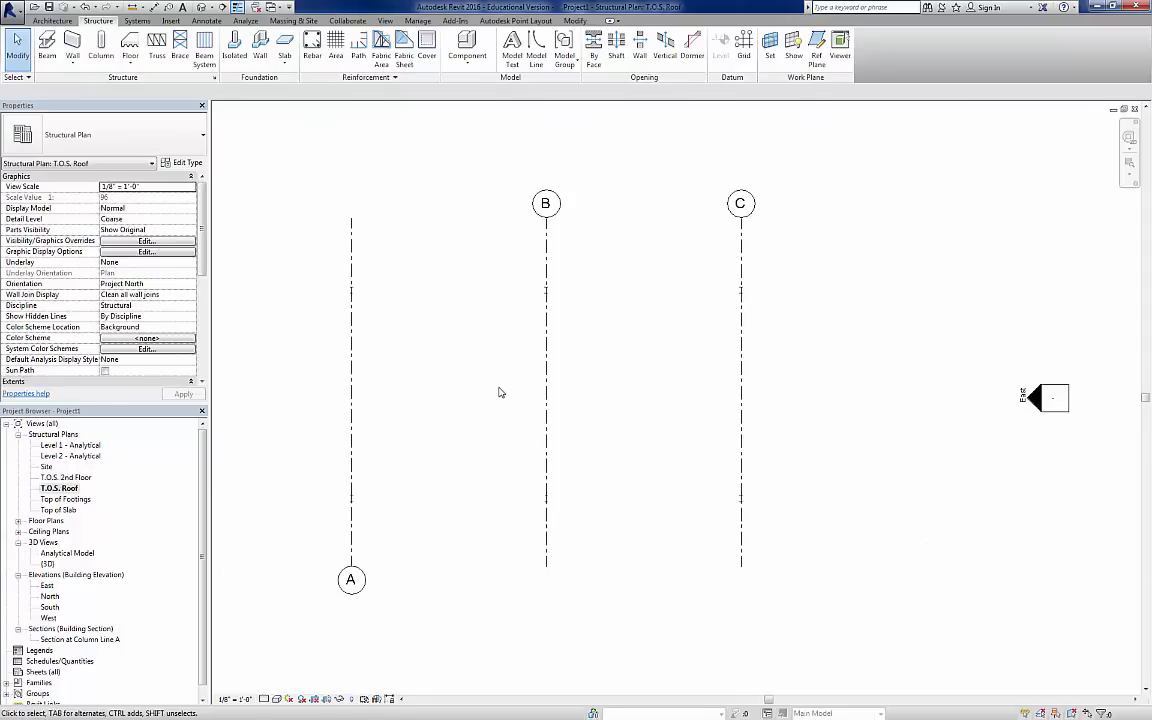
{"action": "scroll", "coordinate": [500, 398], "scroll_direction": "down", "scroll_amount": 1}
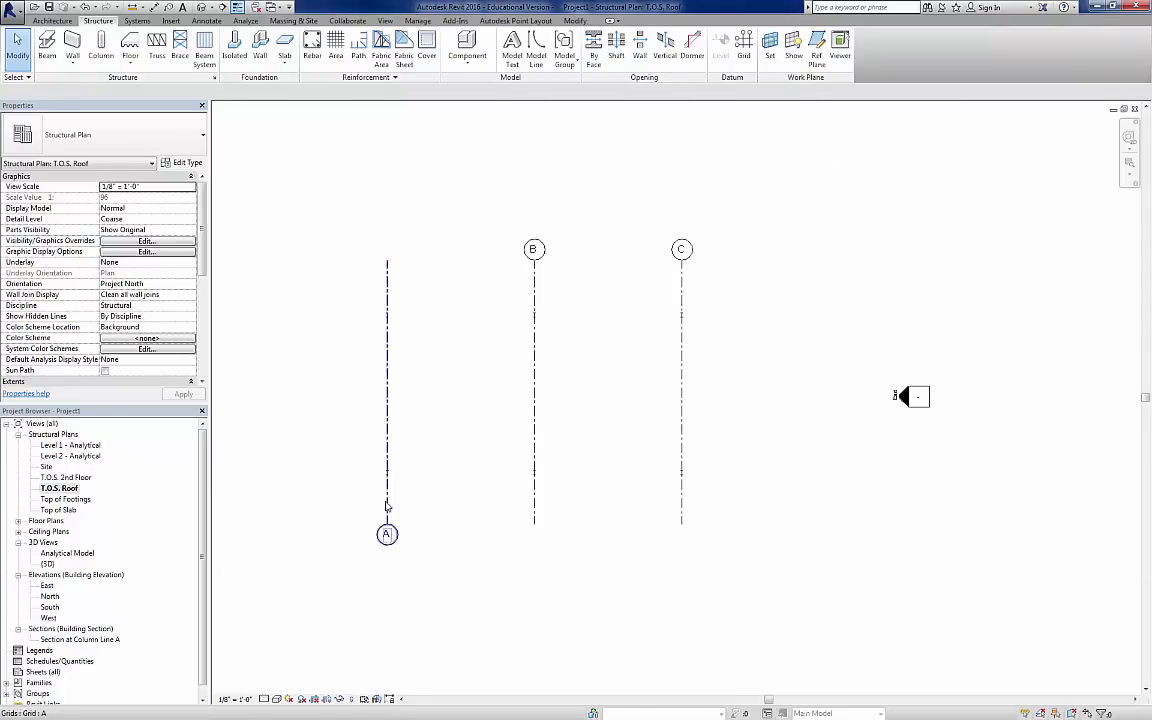
{"action": "left_click", "coordinate": [388, 545]}
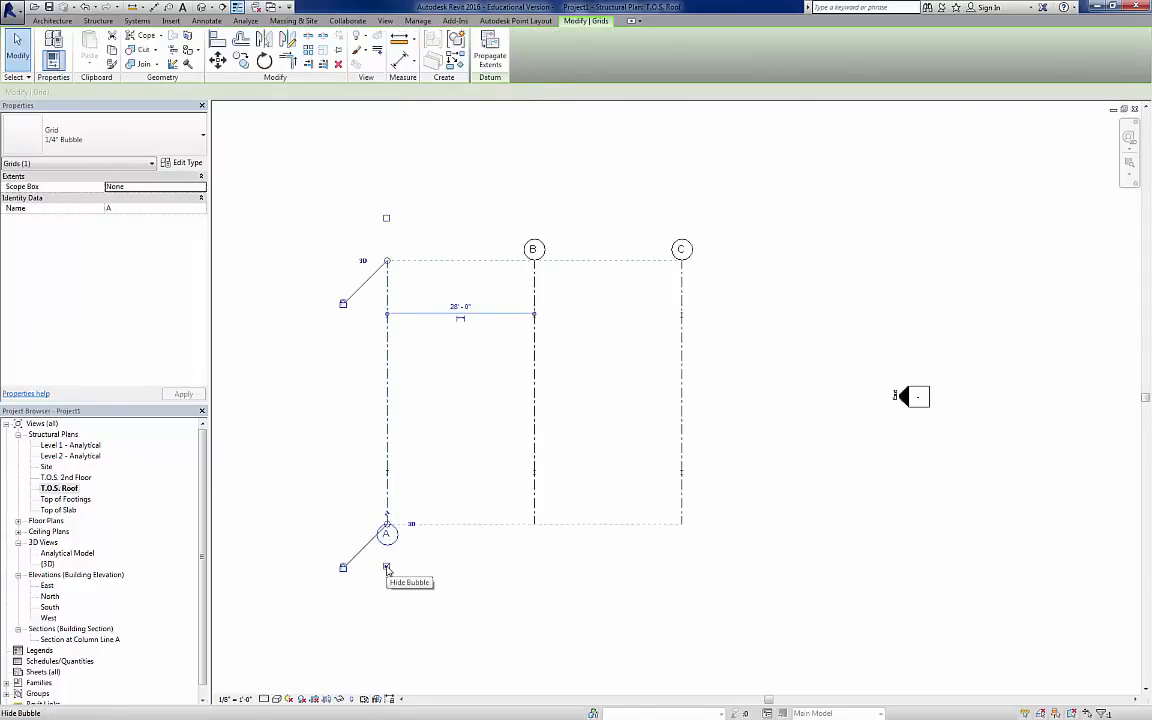
{"action": "left_click", "coordinate": [387, 567]}
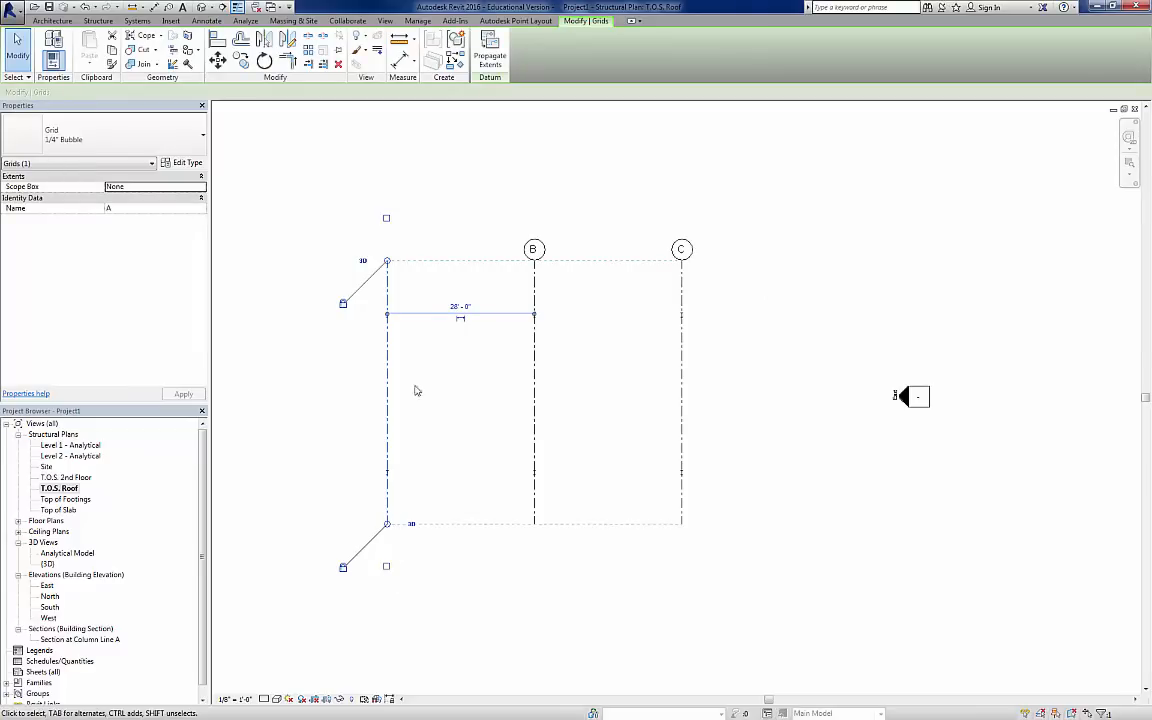
{"action": "left_click", "coordinate": [388, 219]}
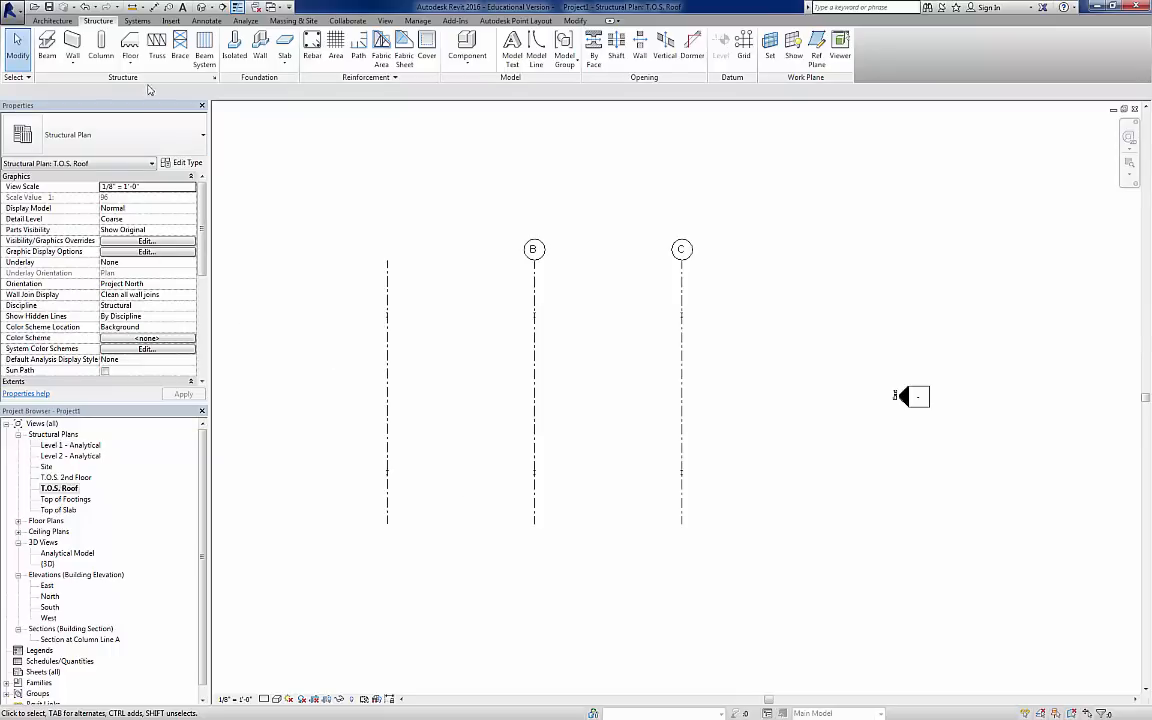
- Place W16X26 roof beams along the upper column row, from grid A to B and from grid B to C
{"action": "left_click", "coordinate": [47, 45]}
{"action": "left_click", "coordinate": [121, 149]}
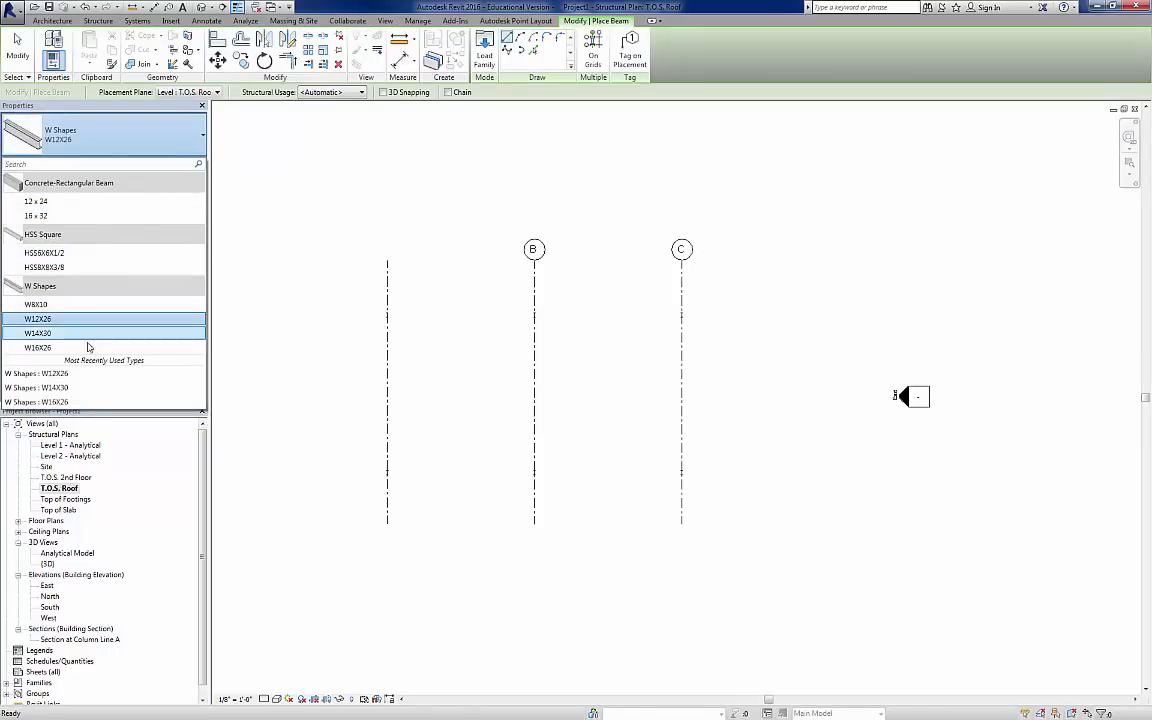
{"action": "left_click", "coordinate": [81, 318]}
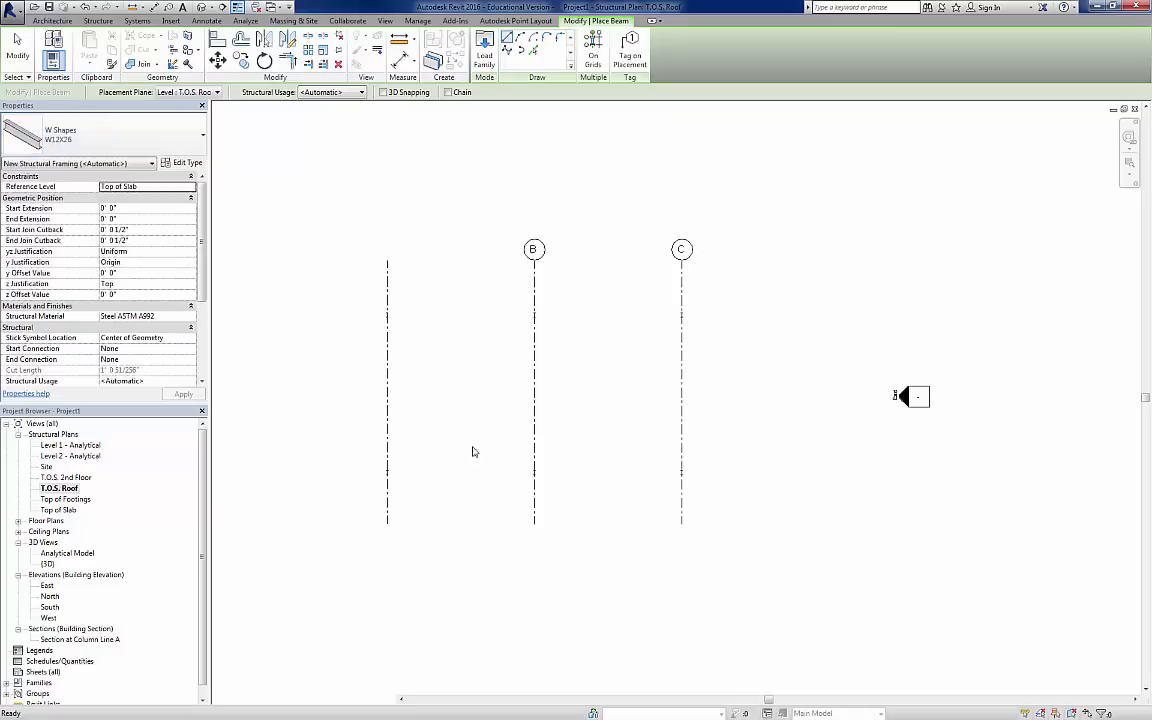
{"action": "left_click", "coordinate": [387, 315]}
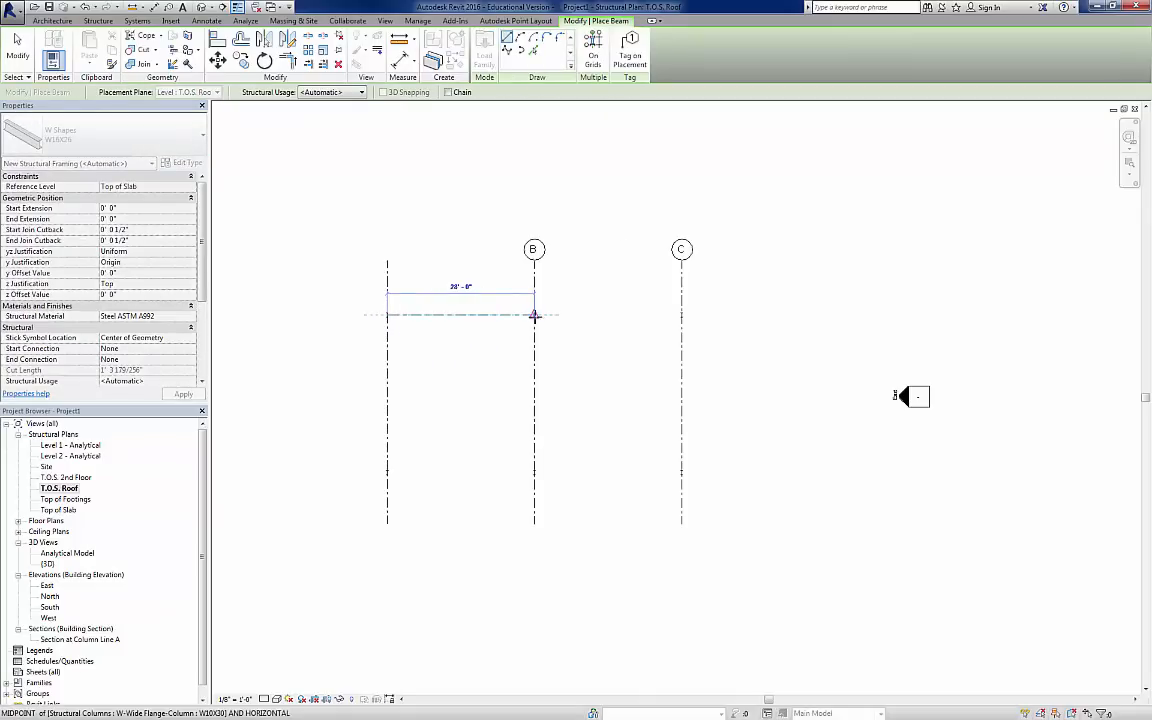
{"action": "left_click", "coordinate": [534, 315]}
{"action": "left_click", "coordinate": [534, 315]}
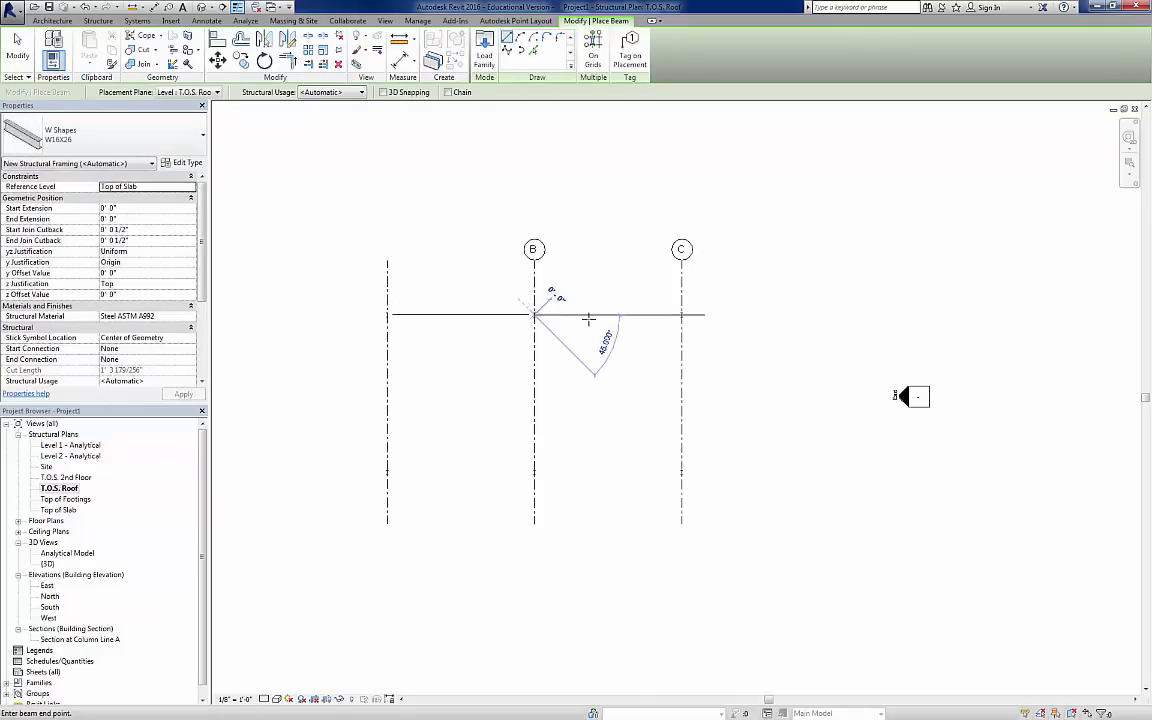
{"action": "left_click", "coordinate": [682, 315]}
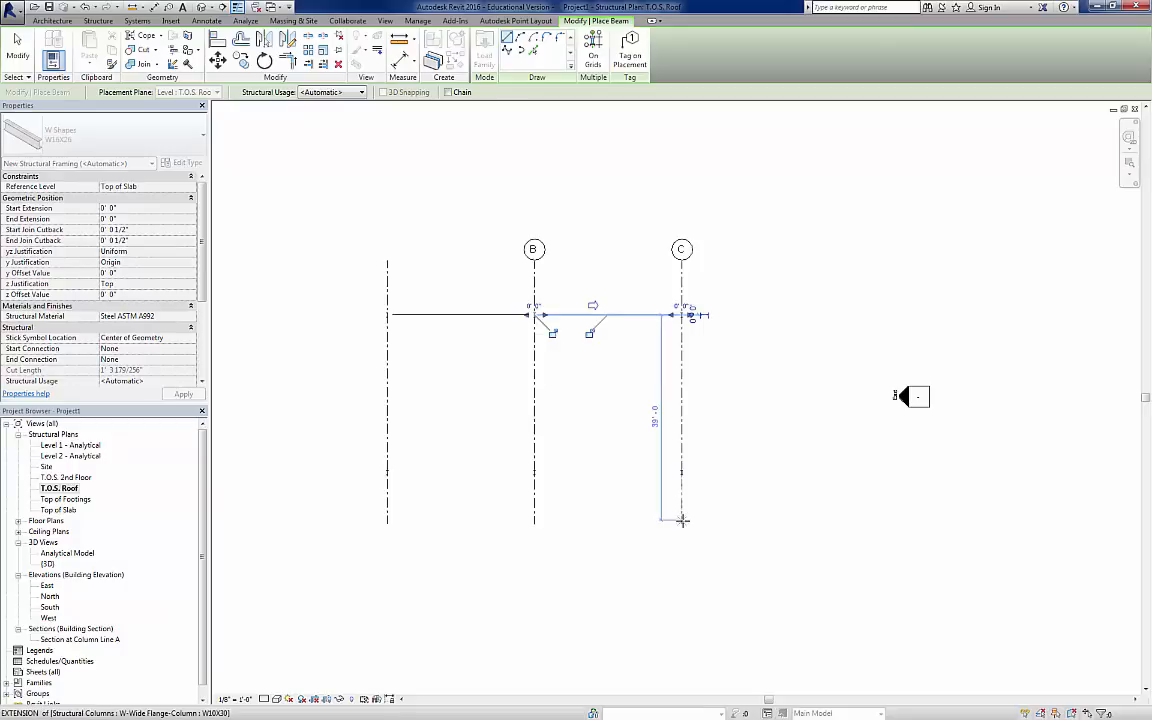
- Place W16X26 roof beams between the two columns on grid C and along the lower column row from C to B to A
{"action": "left_click", "coordinate": [682, 472]}
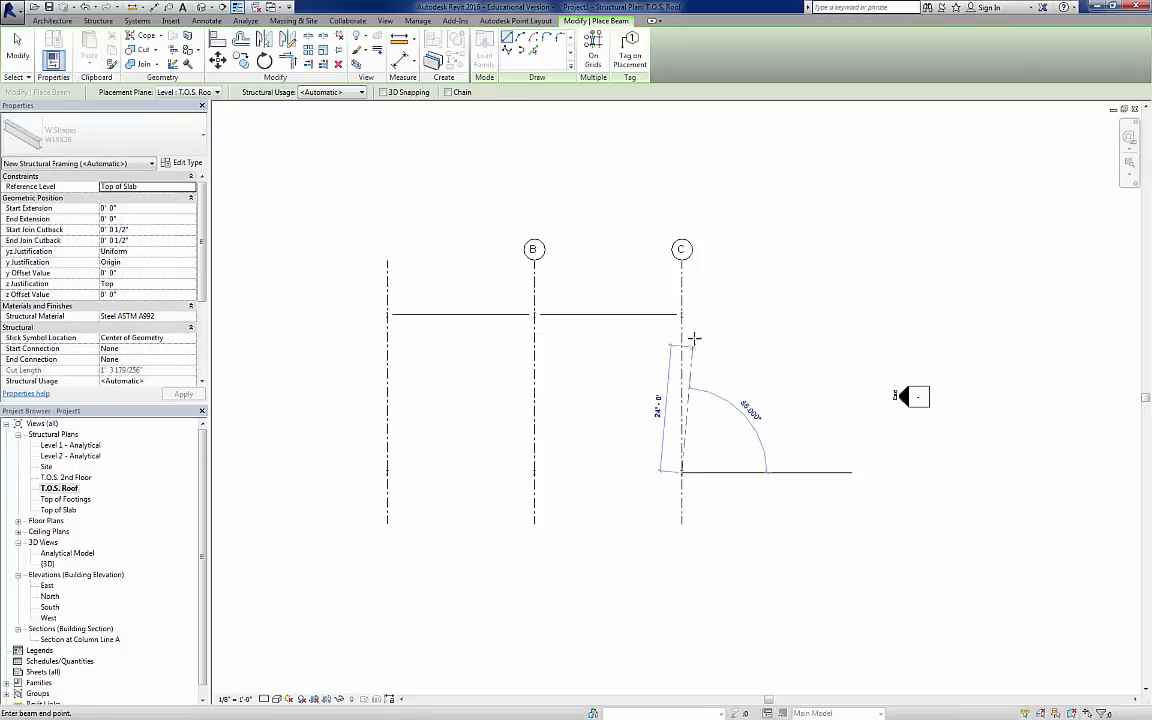
{"action": "left_click", "coordinate": [682, 315]}
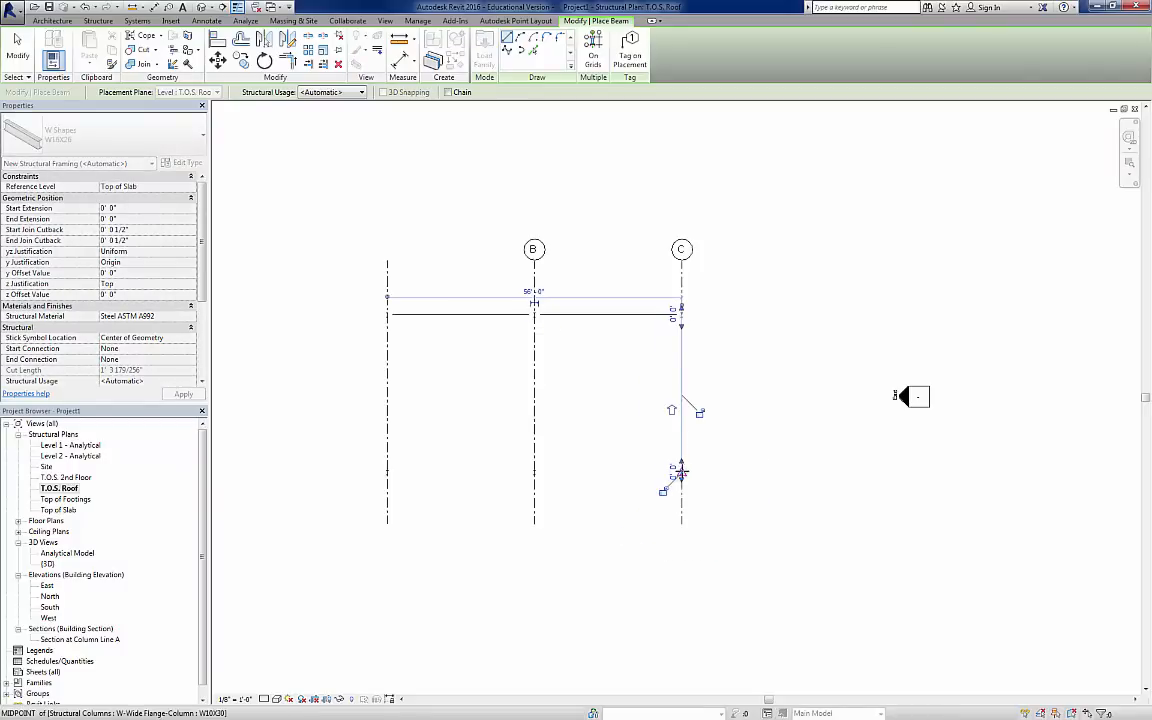
{"action": "left_click", "coordinate": [682, 472]}
{"action": "left_click", "coordinate": [534, 472]}
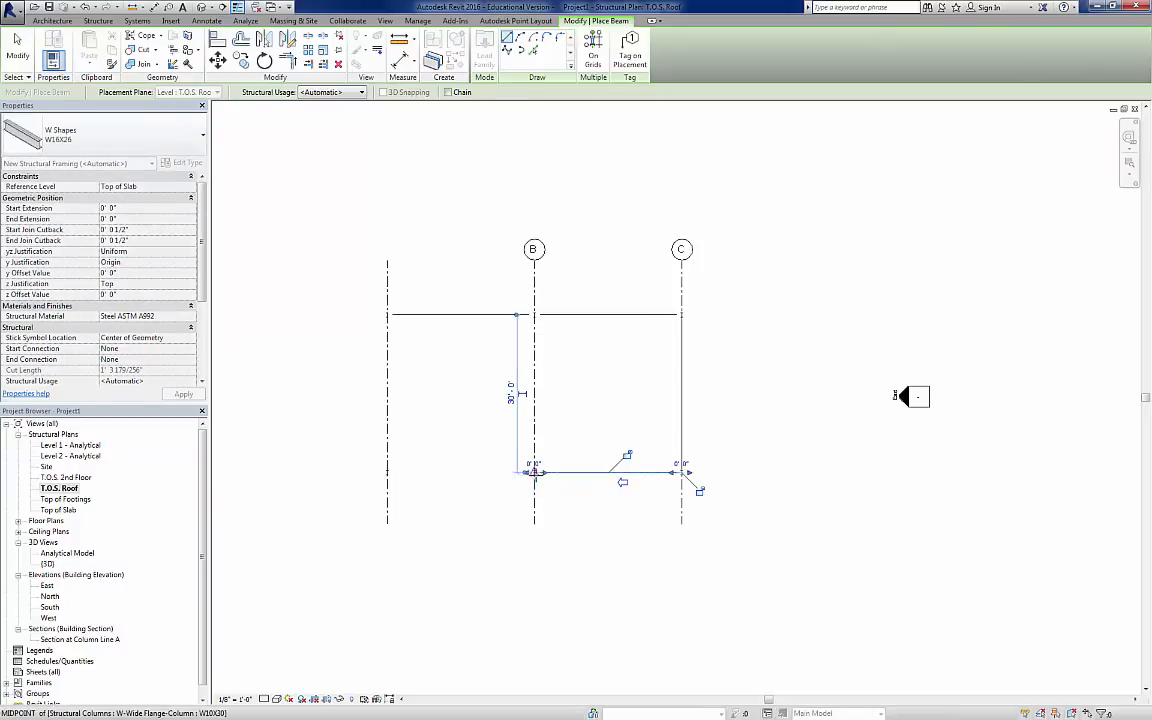
{"action": "left_click", "coordinate": [534, 472]}
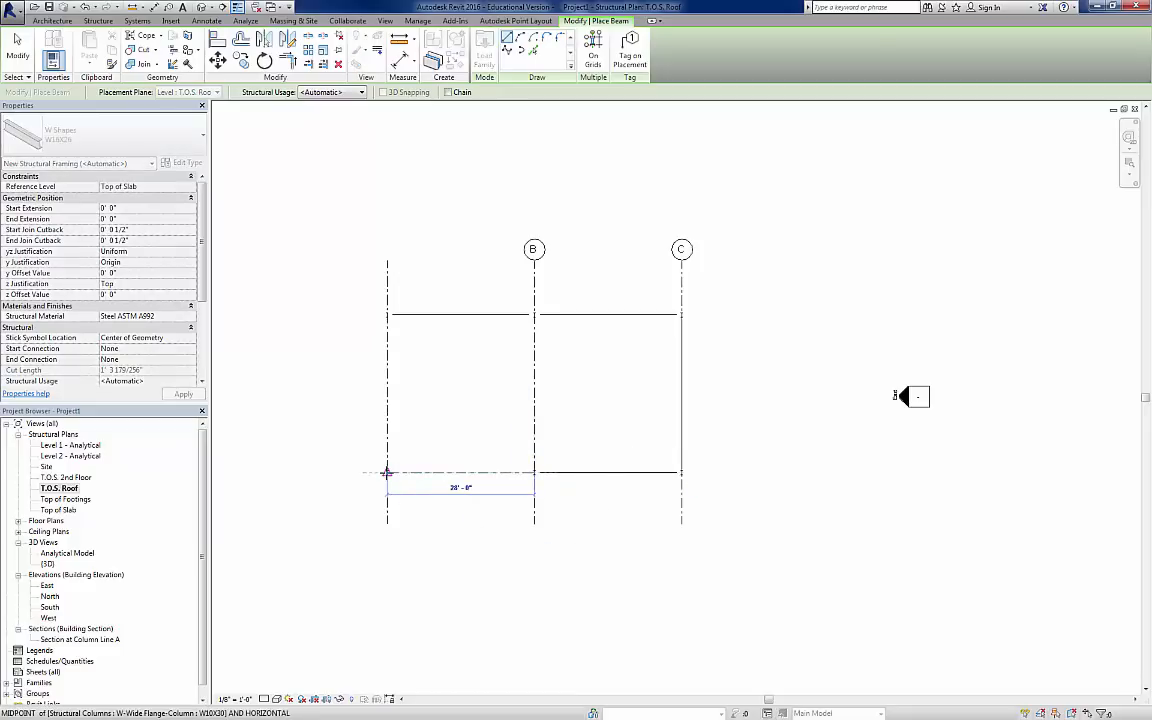
{"action": "left_click", "coordinate": [389, 473]}
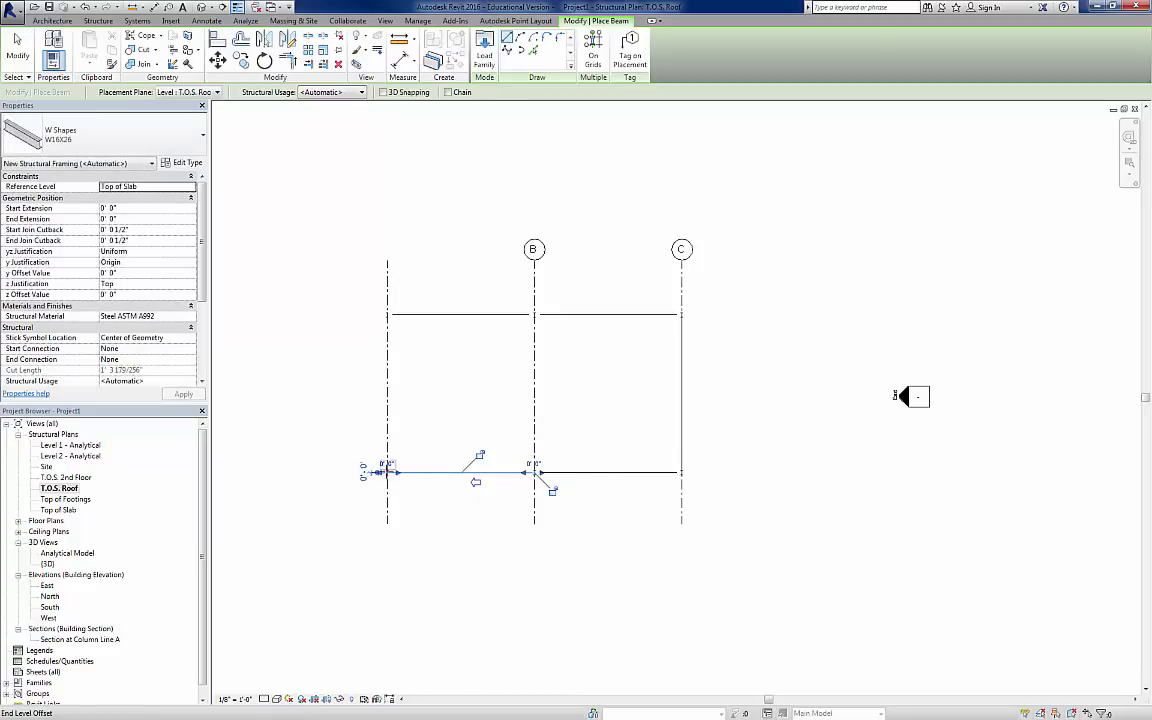
- Place W16X26 roof beams between the upper and lower columns on grid A and on grid B
{"action": "left_click", "coordinate": [389, 473]}
{"action": "left_click", "coordinate": [388, 314]}
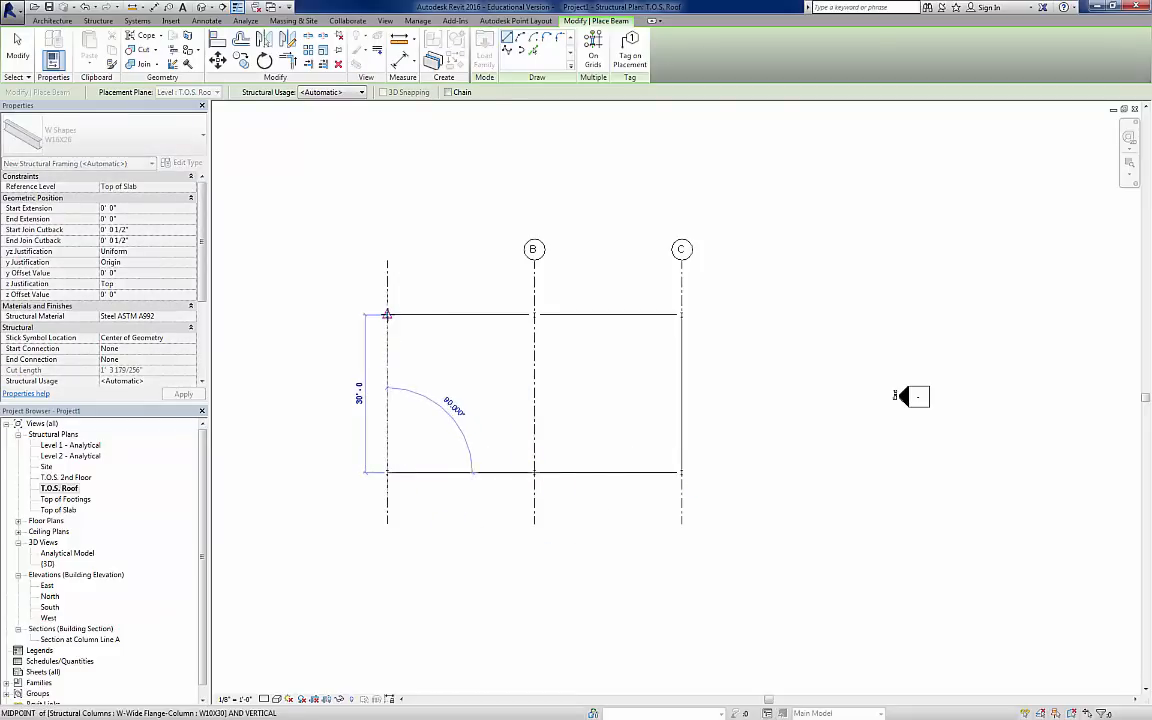
{"action": "left_click", "coordinate": [535, 312]}
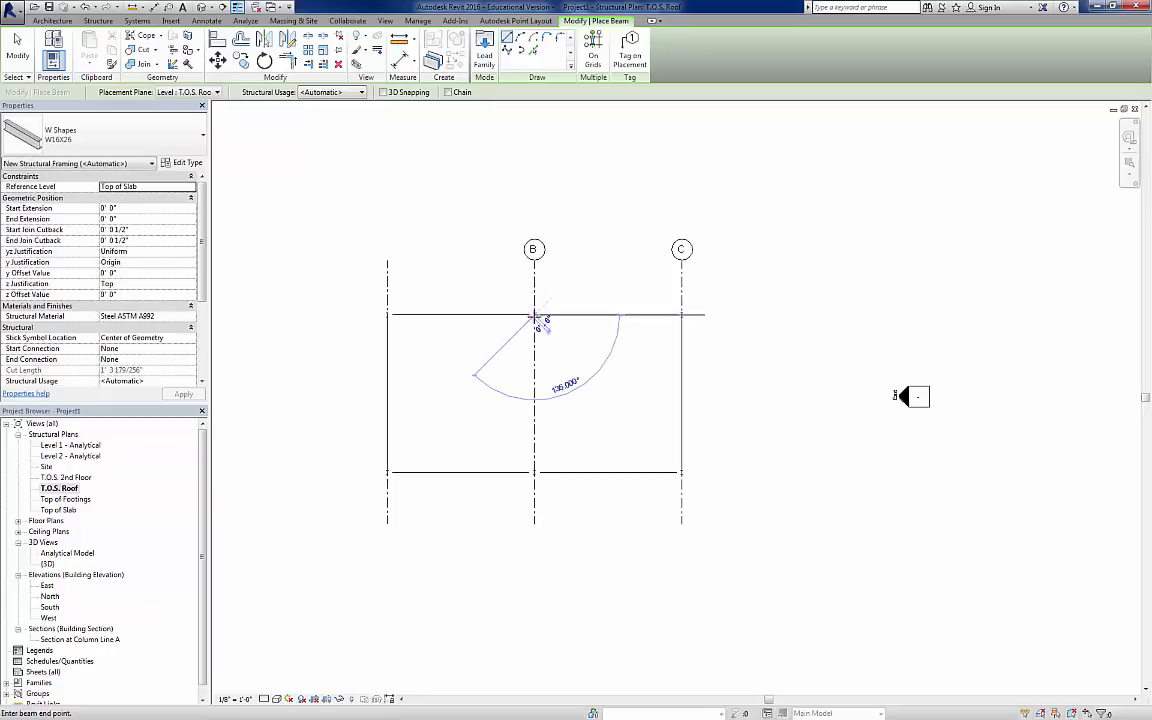
{"action": "left_click", "coordinate": [534, 470]}
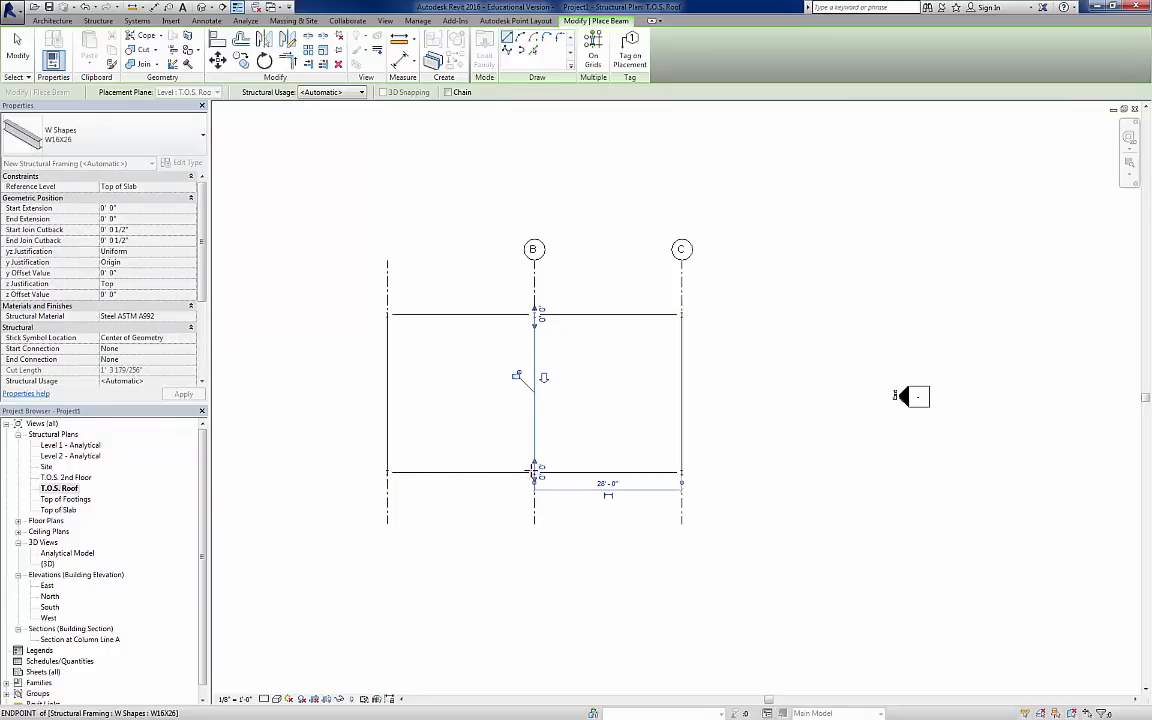
{"action": "key", "text": "Escape"}
{"action": "key", "text": "Escape"}
- Show the bubble at the upper end of grid A in the roof plan
{"action": "left_click", "coordinate": [387, 300]}
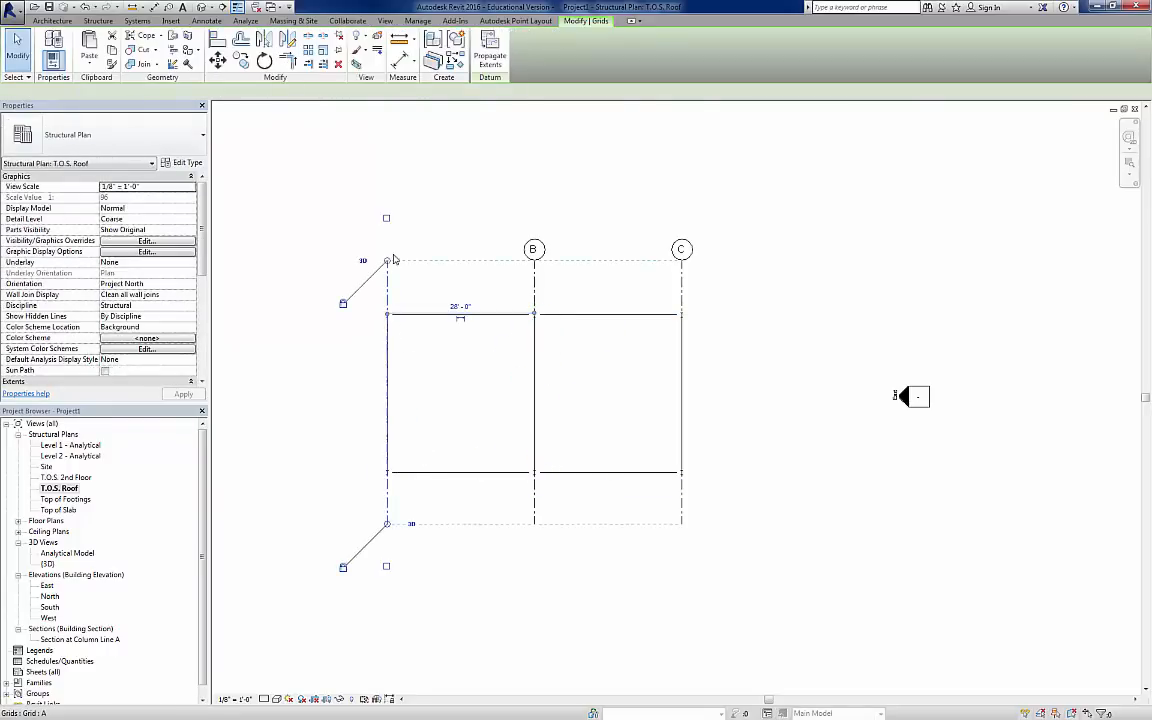
{"action": "left_click", "coordinate": [487, 210]}
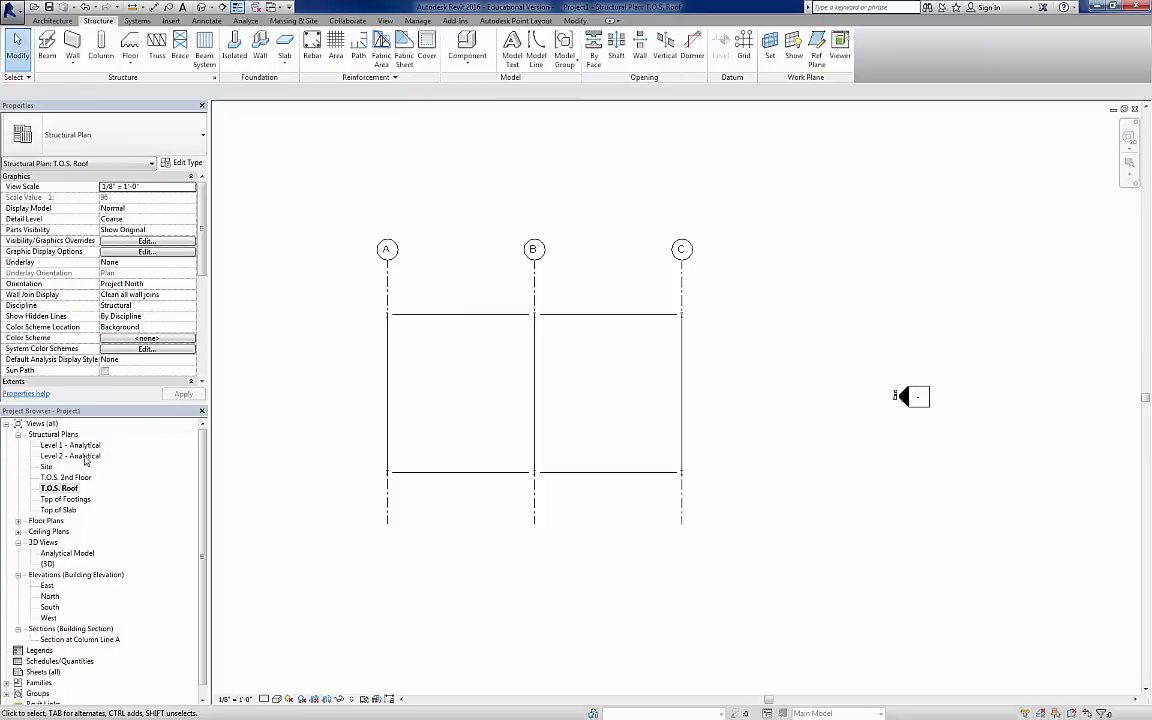
- Open the South elevation and mark the T.O.S. Roof level as Structural
{"action": "left_click", "coordinate": [70, 456]}
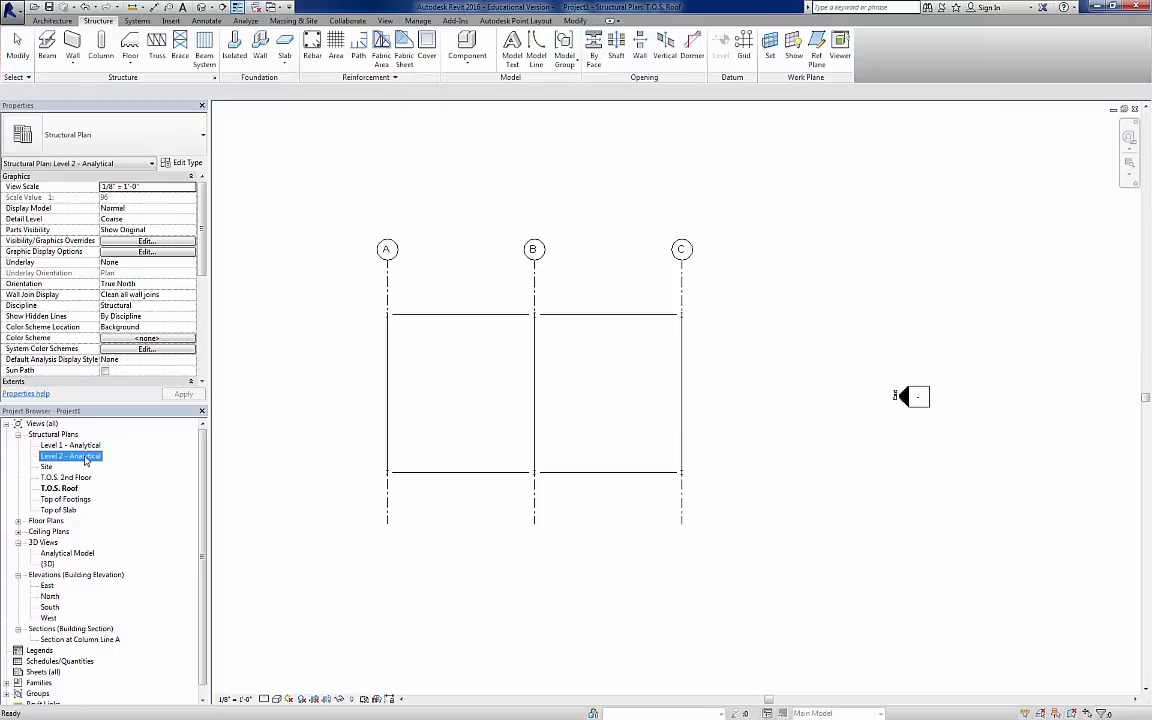
{"action": "double_click", "coordinate": [50, 607]}
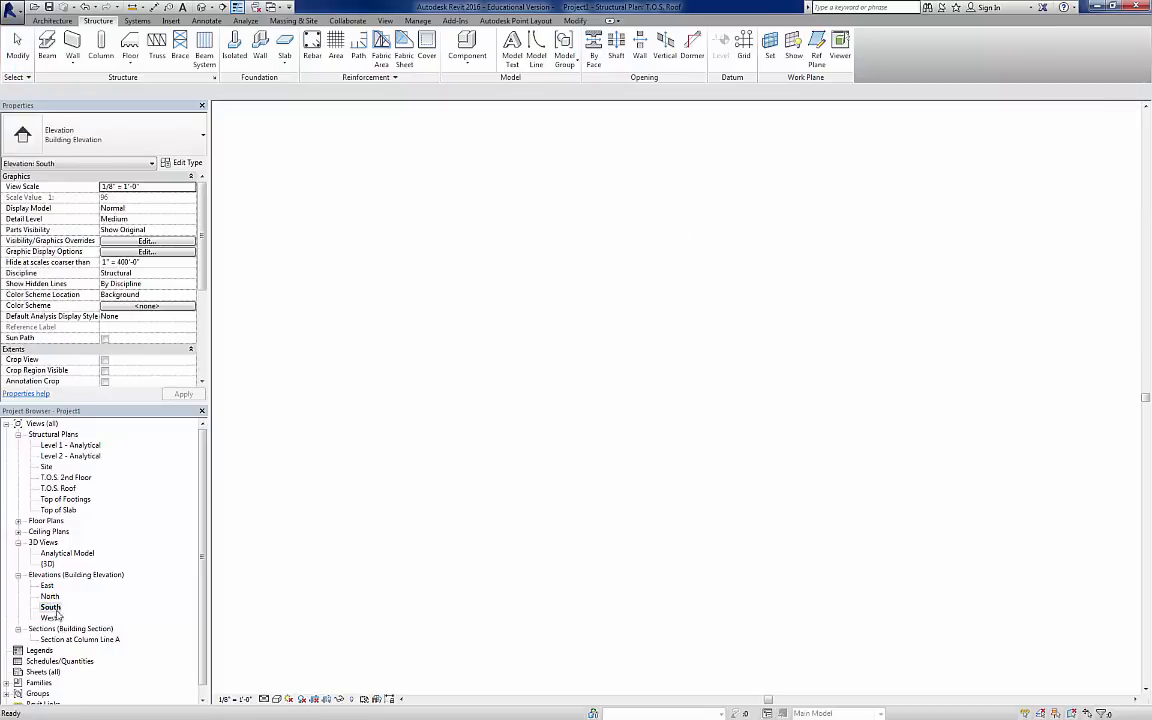
{"action": "scroll", "coordinate": [808, 393], "scroll_direction": "down", "scroll_amount": 1}
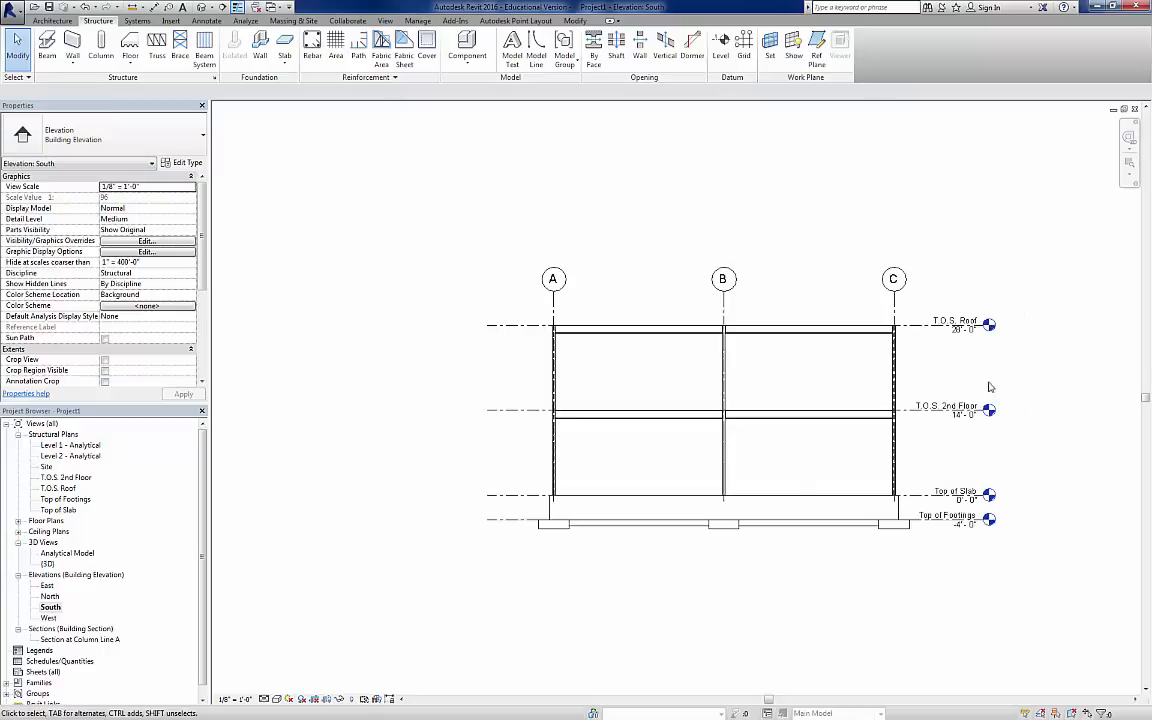
{"action": "middle_click_drag", "start_coordinate": [988, 387], "coordinate": [810, 380]}
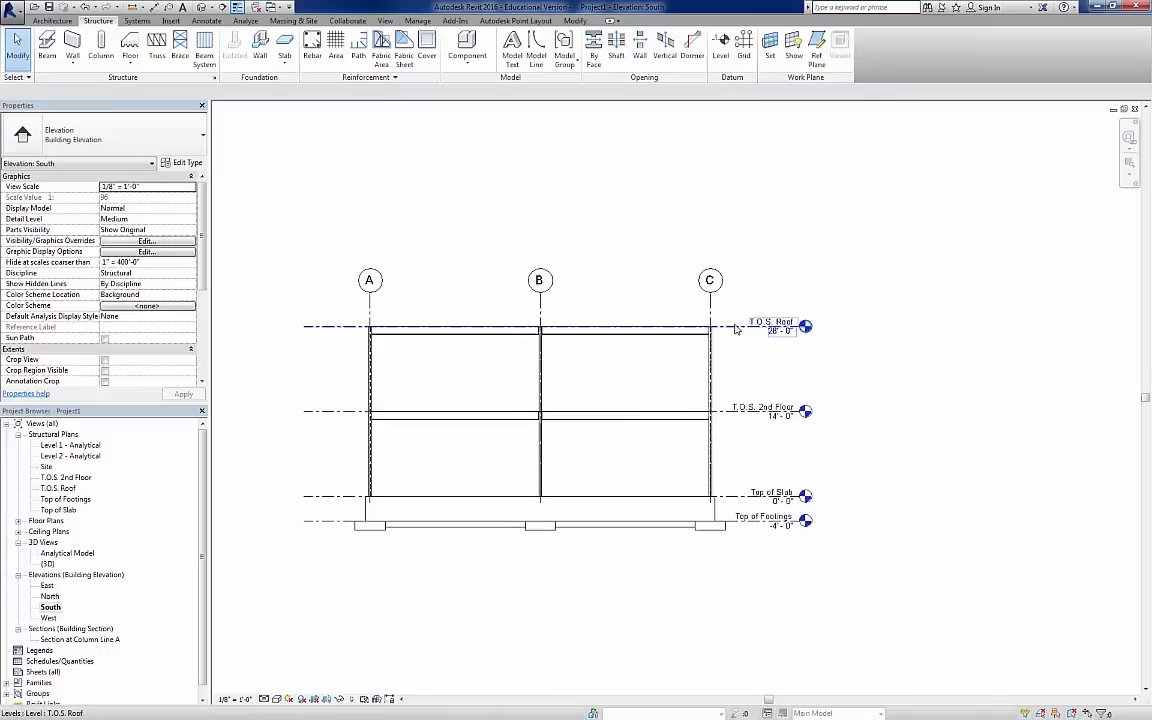
{"action": "left_click", "coordinate": [736, 329]}
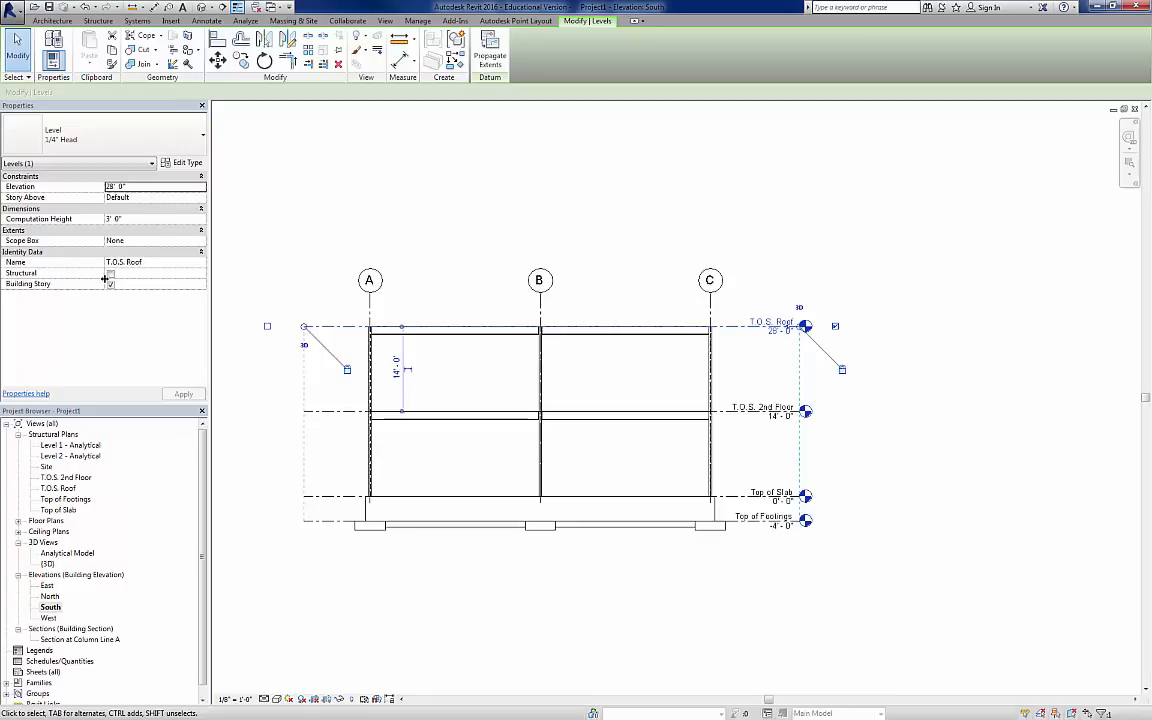
{"action": "left_click", "coordinate": [111, 274]}
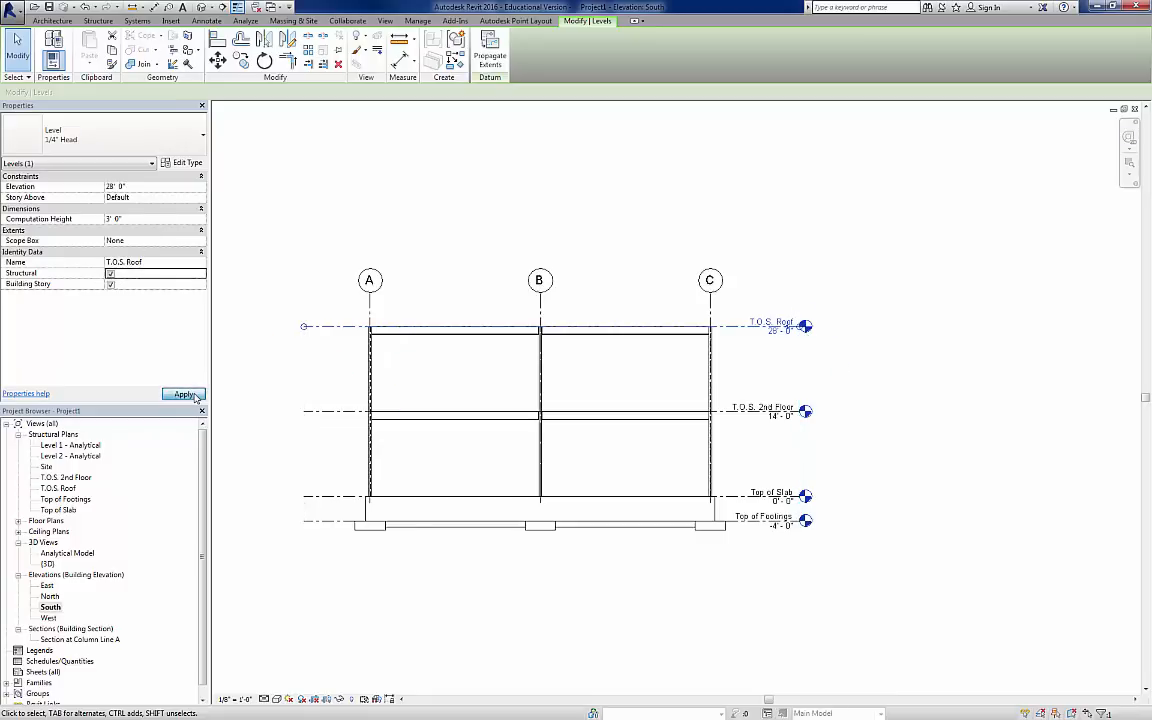
- Apply the T.O.S. Roof level's properties and examine the roof beam between grids B and C in the South elevation
{"action": "left_click", "coordinate": [190, 395]}
{"action": "left_click", "coordinate": [316, 388]}
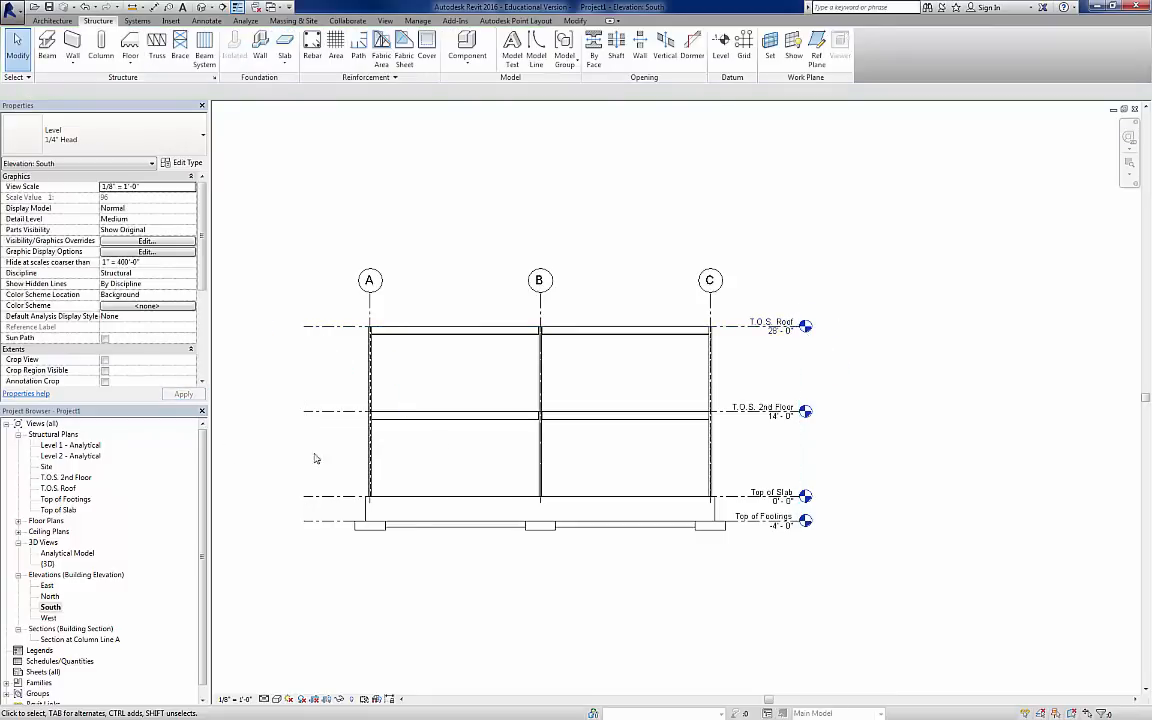
{"action": "left_click", "coordinate": [650, 331]}
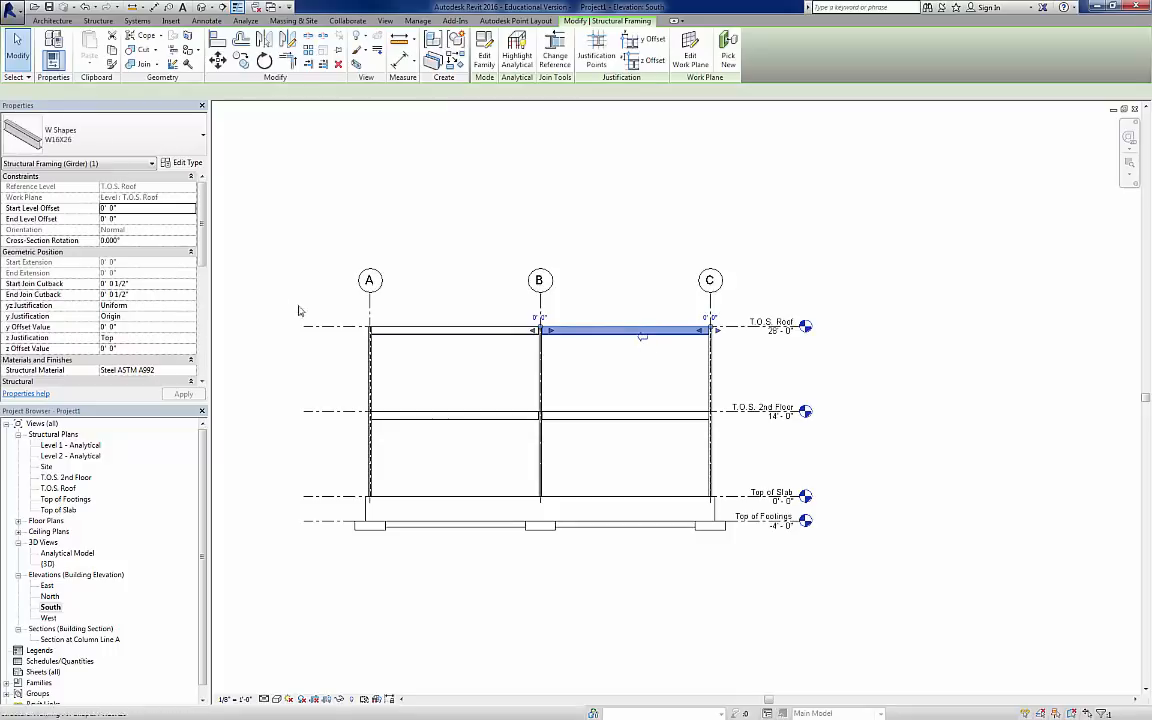
{"action": "mouse_move", "coordinate": [201, 215]}
{"action": "left_mouse_down"}
{"action": "mouse_move", "coordinate": [203, 338]}
{"action": "mouse_move", "coordinate": [207, 205]}
{"action": "left_mouse_up"}
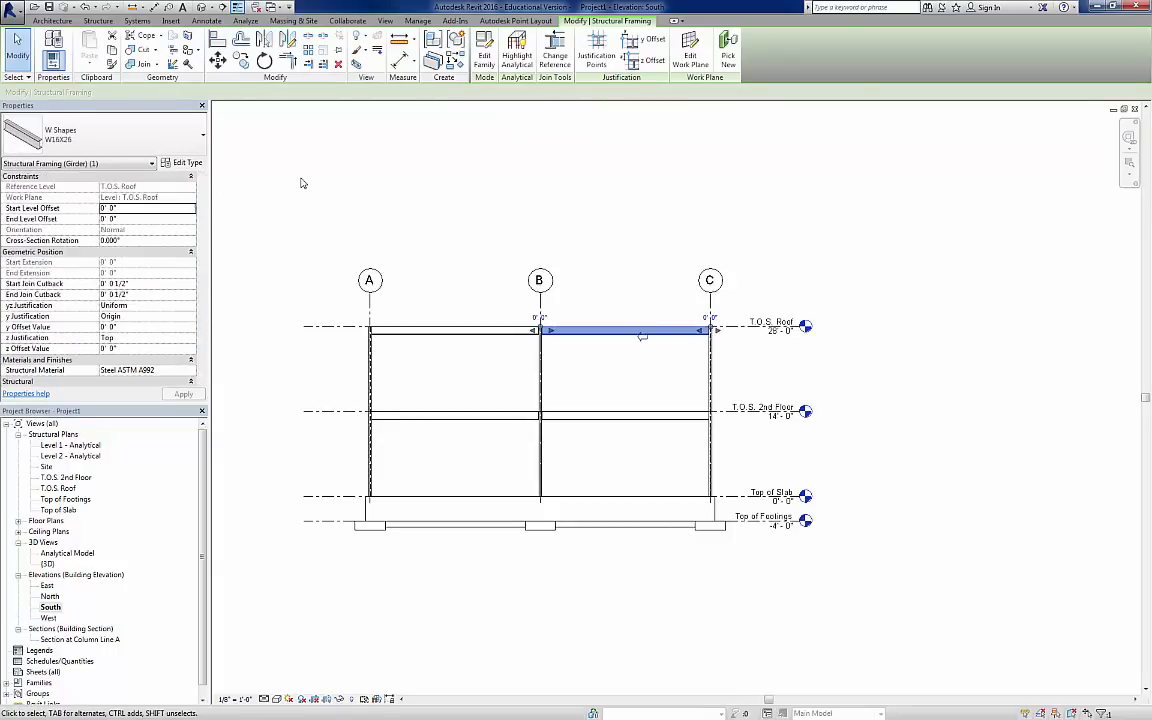
{"action": "left_click", "coordinate": [330, 196]}
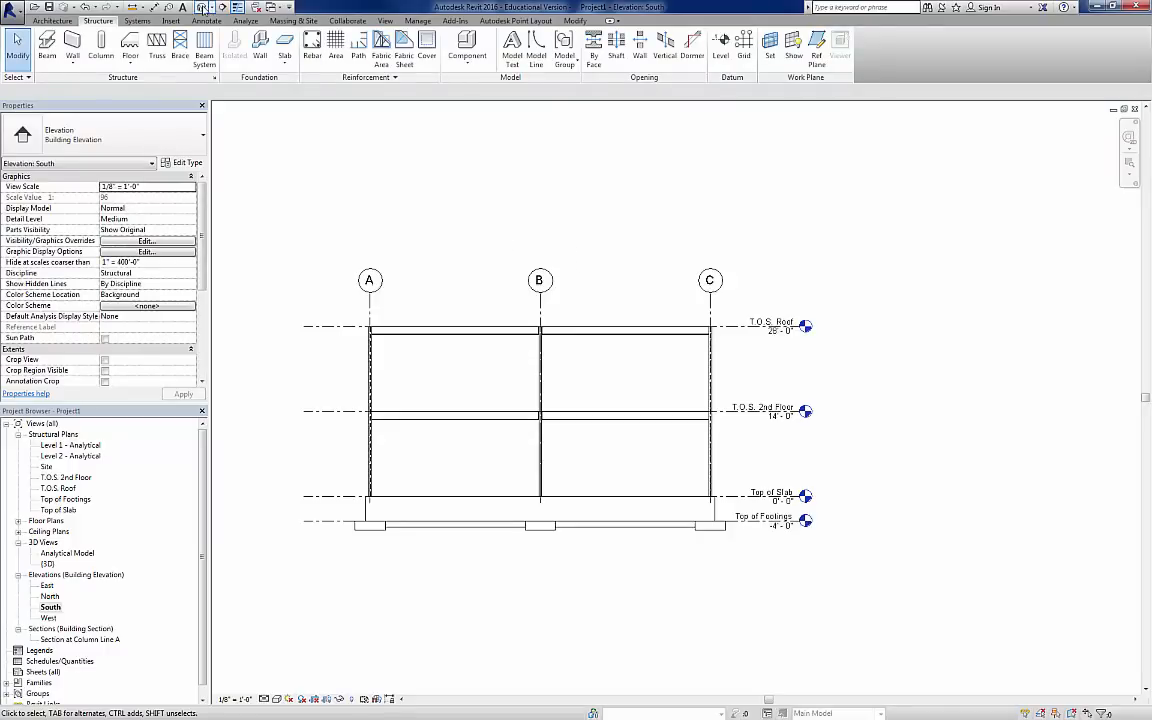
- In the 3D view, set the start and end level offsets of the three roof beams on grids A, B and C to -2.5"
{"action": "left_click", "coordinate": [201, 7]}
{"action": "middle_click_drag", "start_coordinate": [682, 318], "coordinate": [714, 395]}
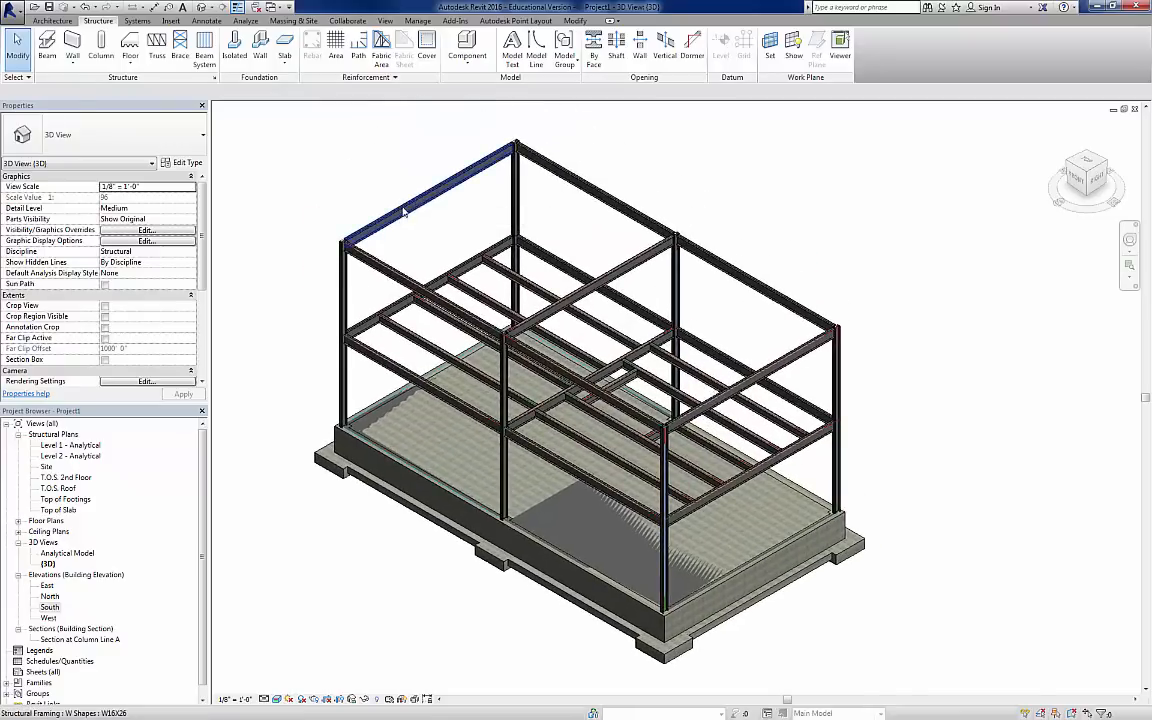
{"action": "left_click", "coordinate": [813, 350]}
{"action": "left_click", "coordinate": [646, 252], "text": "ctrl"}
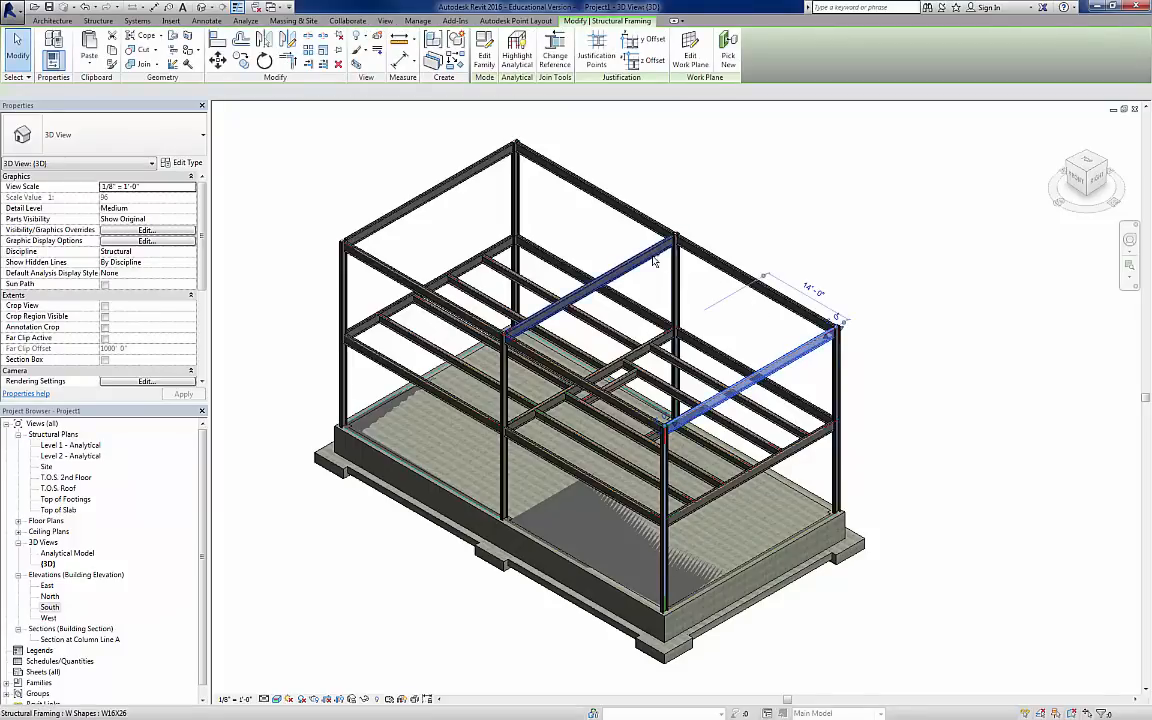
{"action": "left_click", "coordinate": [483, 168], "text": "ctrl"}
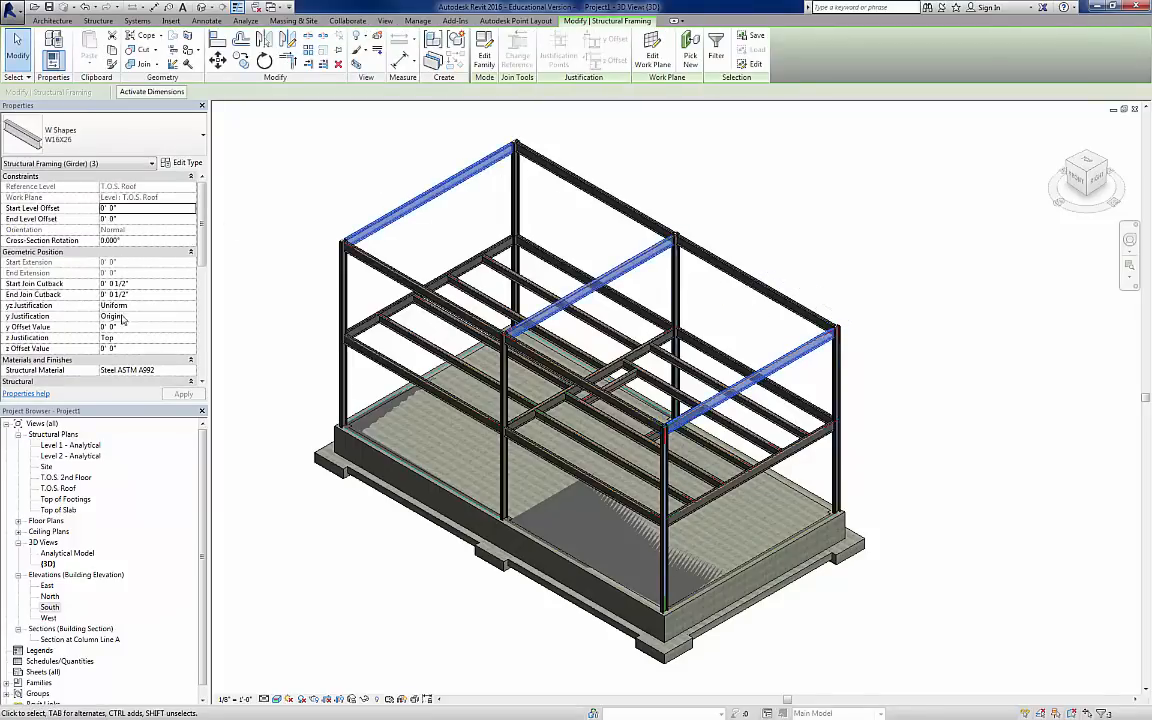
{"action": "left_click", "coordinate": [153, 208]}
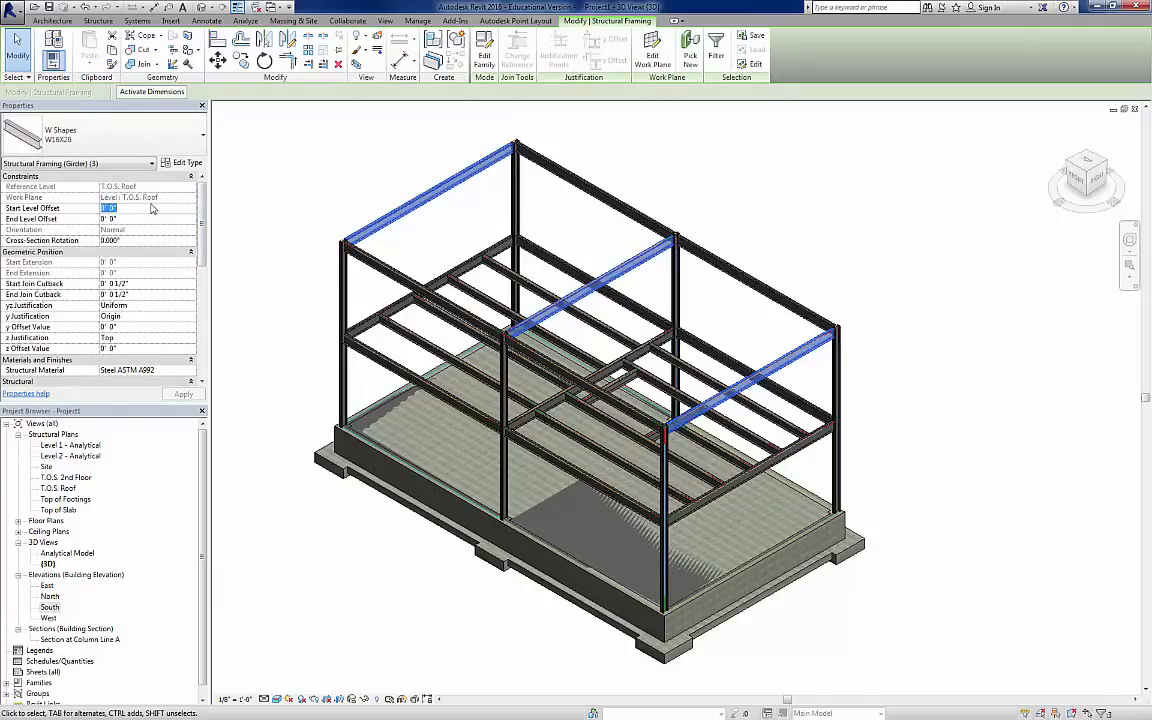
{"action": "type", "text": "-2.5\""}
{"action": "key", "text": "Tab"}
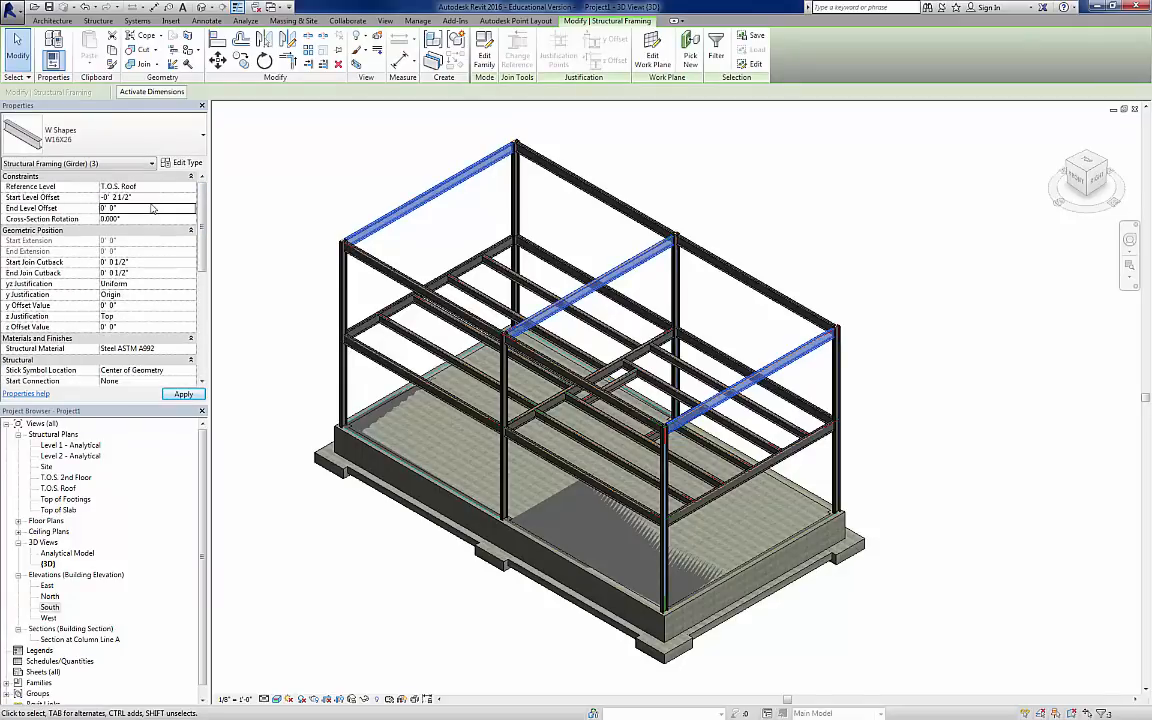
{"action": "left_click", "coordinate": [181, 393]}
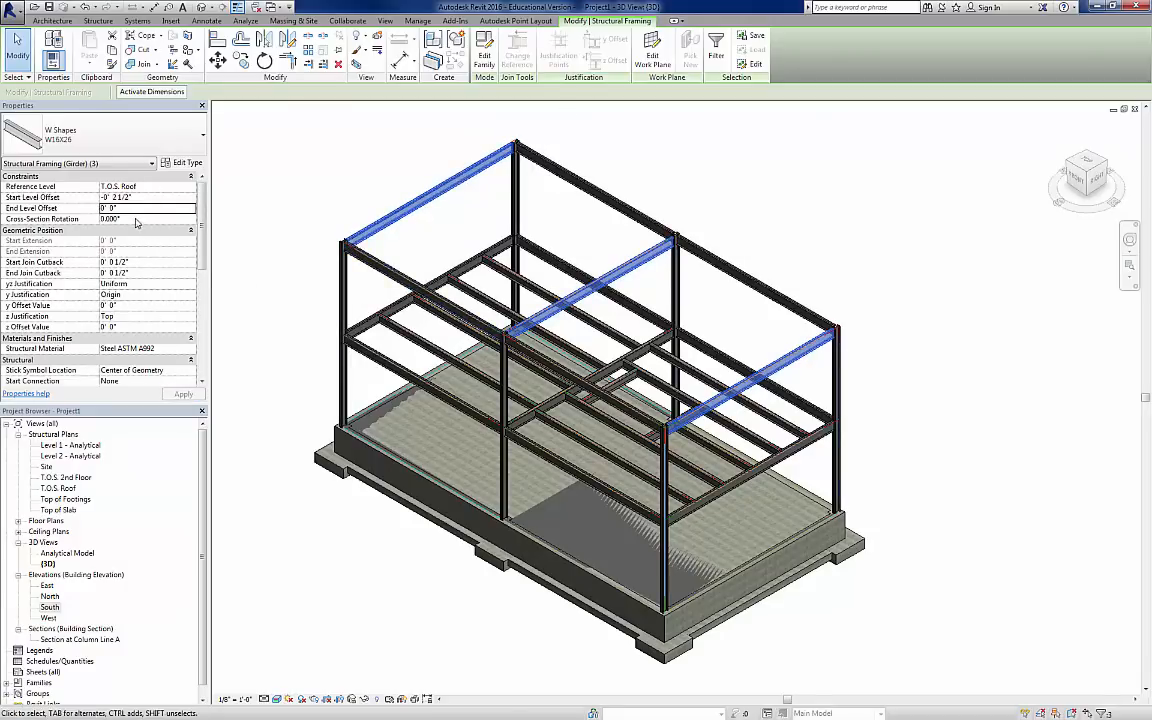
{"action": "left_click", "coordinate": [132, 210]}
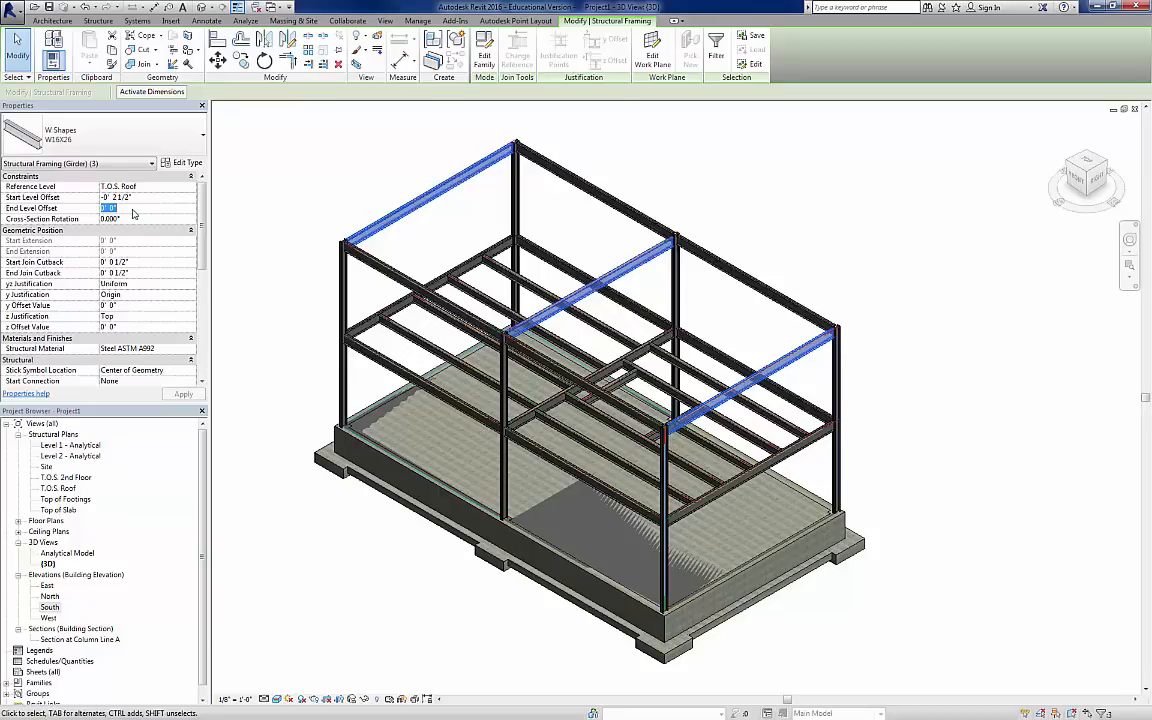
{"action": "type", "text": "-2.5\""}
{"action": "key", "text": "Return"}
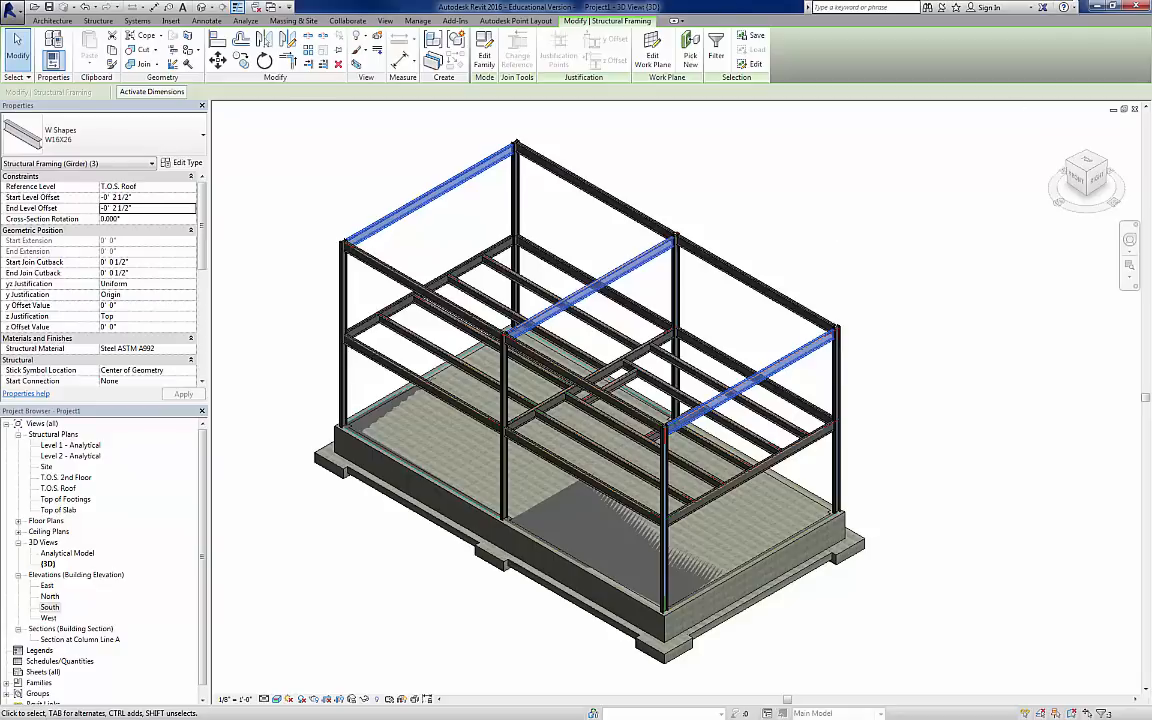
- Open the T.O.S. Roof structural plan and set its detail level to Medium
{"action": "left_click", "coordinate": [98, 21]}
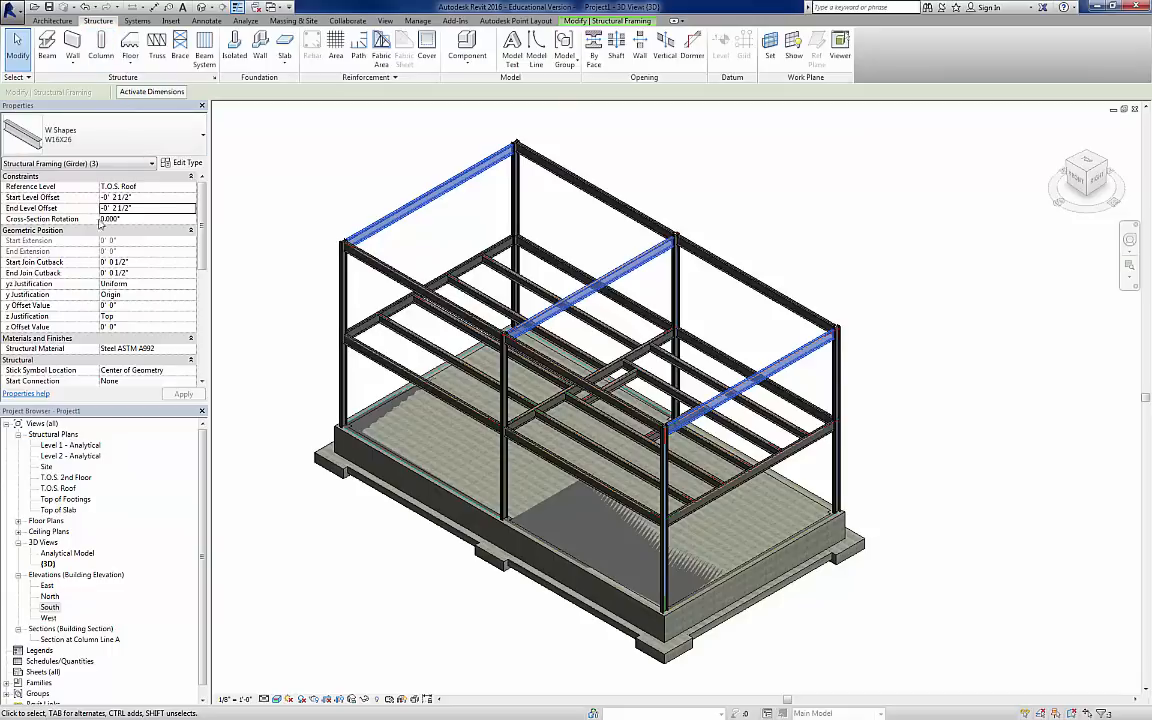
{"action": "left_click", "coordinate": [58, 488]}
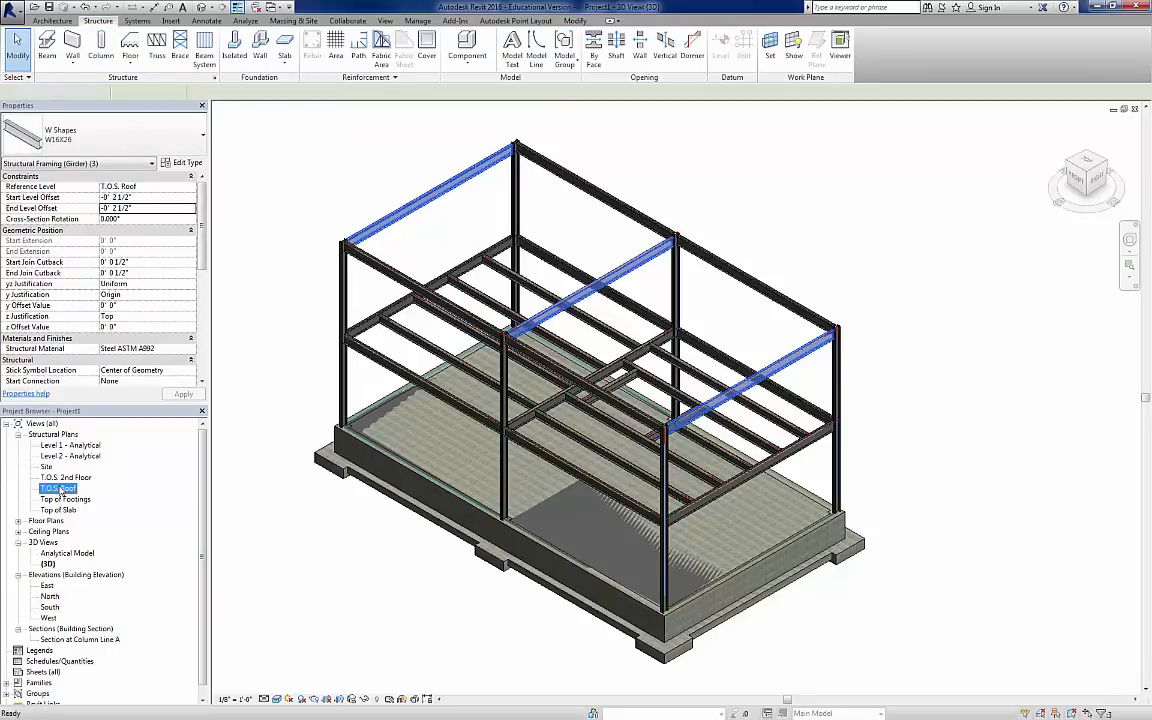
{"action": "double_click", "coordinate": [58, 488]}
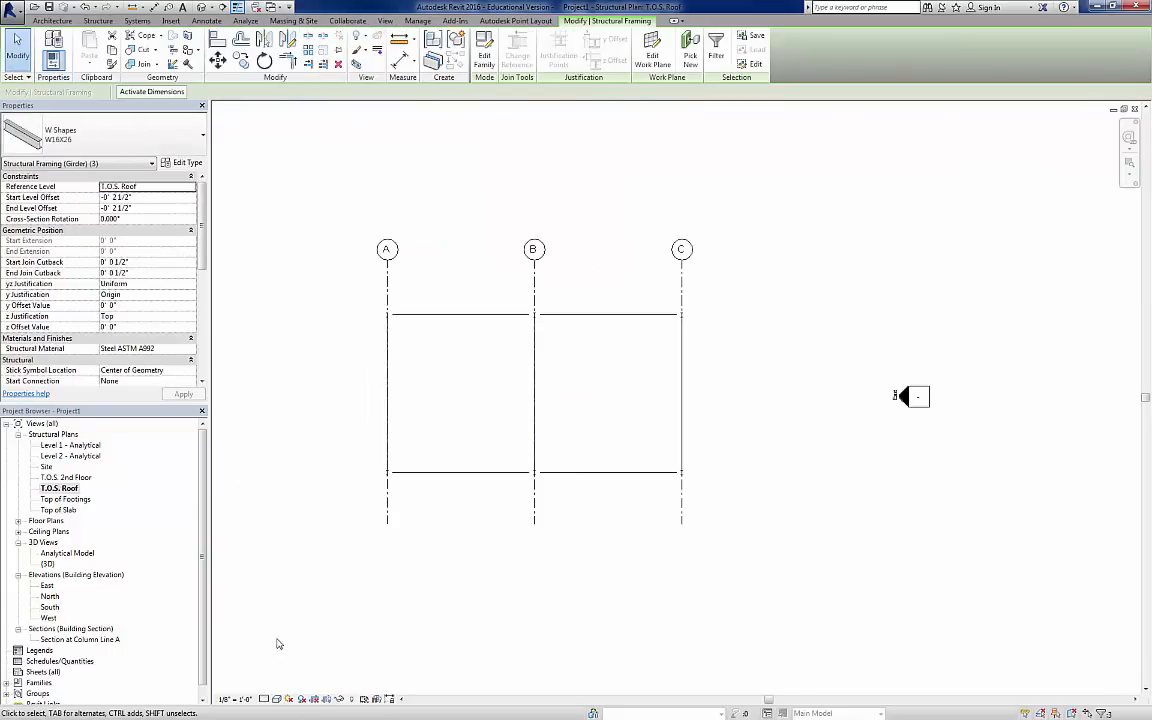
{"action": "left_click", "coordinate": [264, 699]}
{"action": "left_click", "coordinate": [285, 675]}
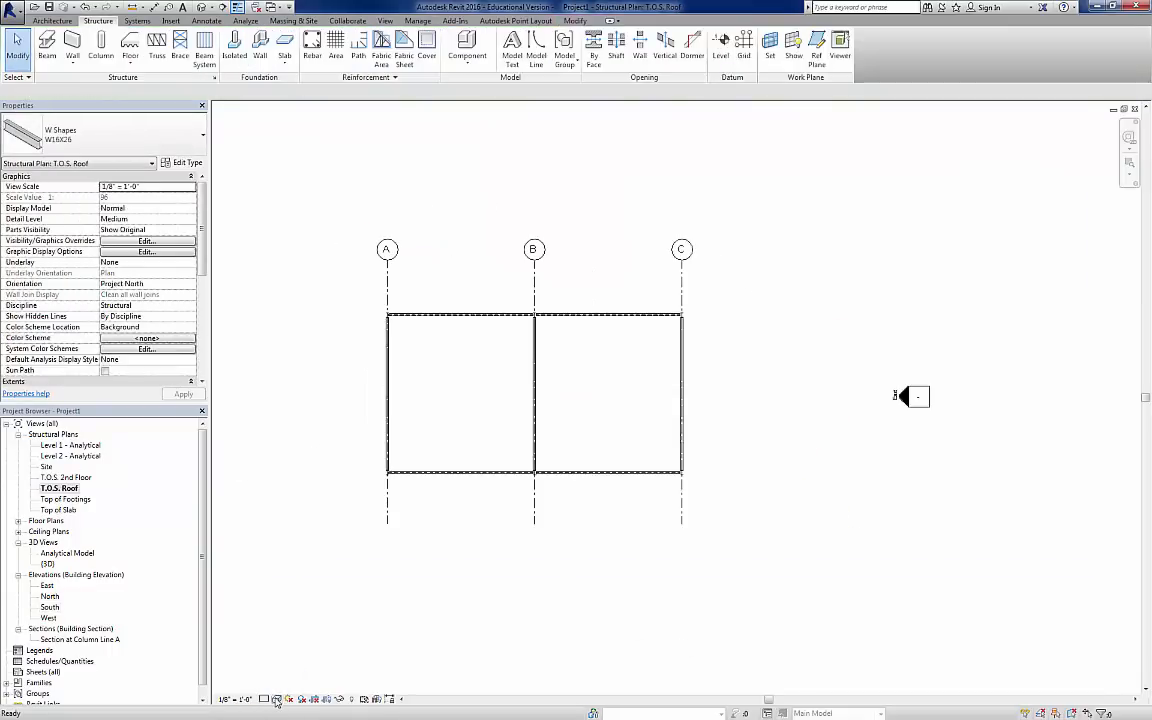
{"action": "left_click", "coordinate": [276, 699]}
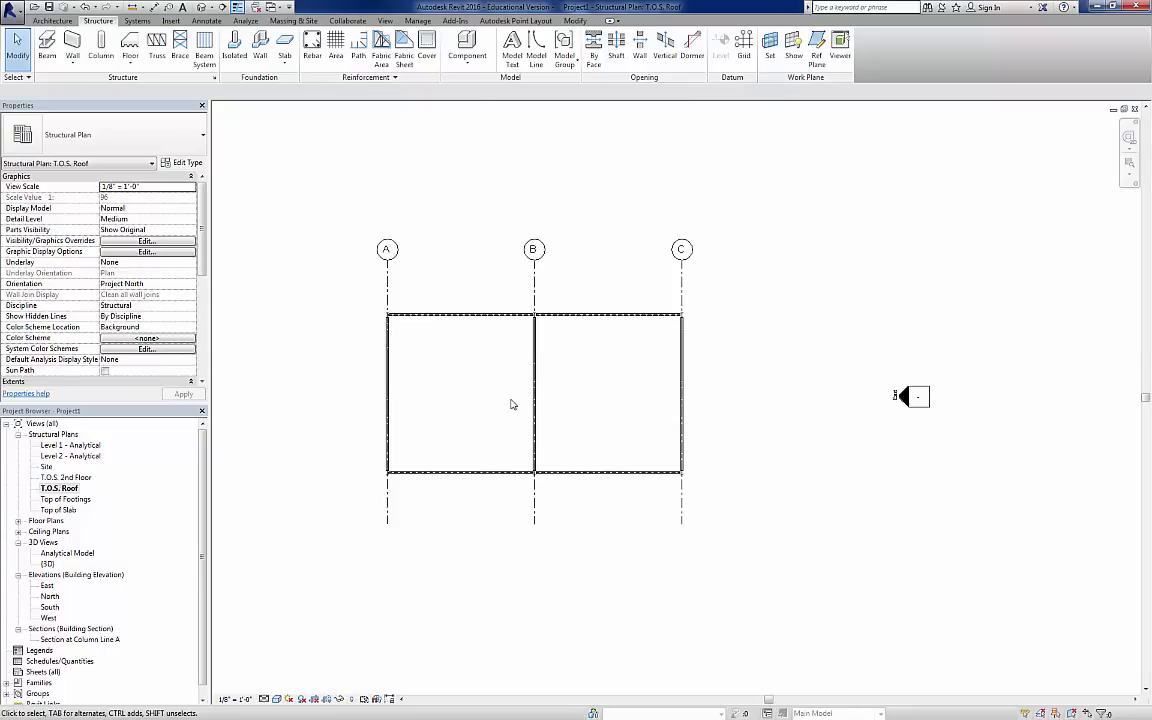
{"action": "scroll", "coordinate": [511, 403], "scroll_direction": "up", "scroll_amount": 4}
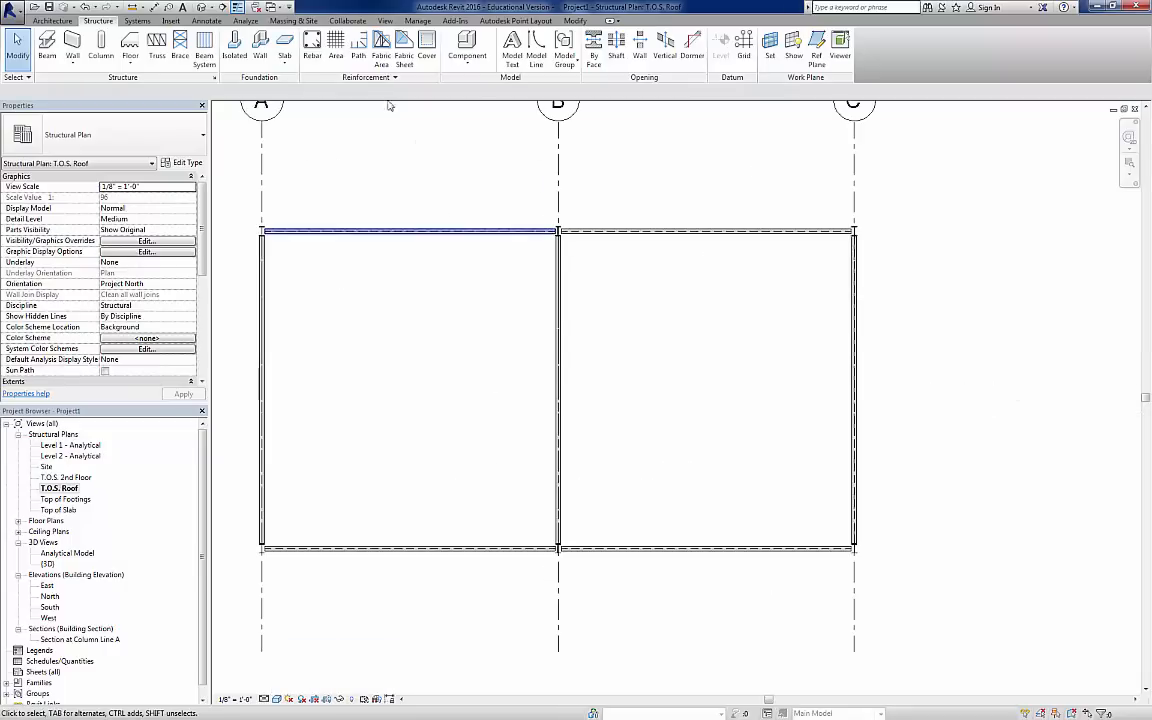
{"action": "left_click", "coordinate": [207, 48]}
{"action": "left_click", "coordinate": [153, 140]}
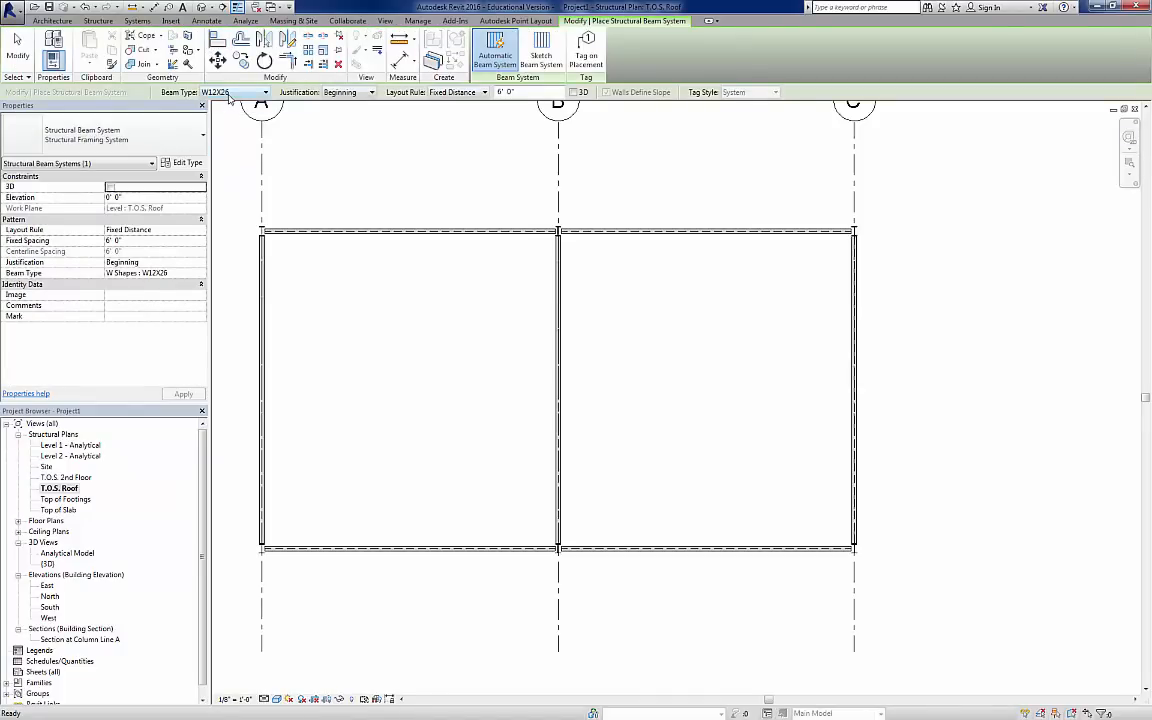
{"action": "left_click", "coordinate": [265, 92]}
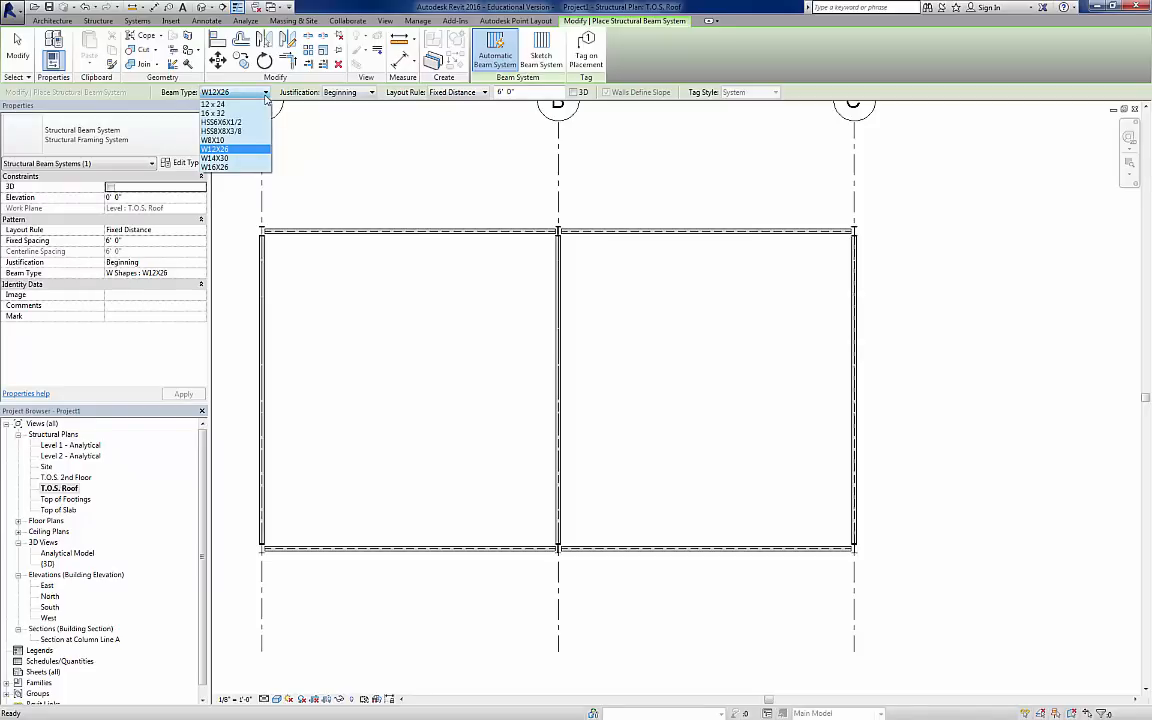
{"action": "left_click", "coordinate": [266, 95]}
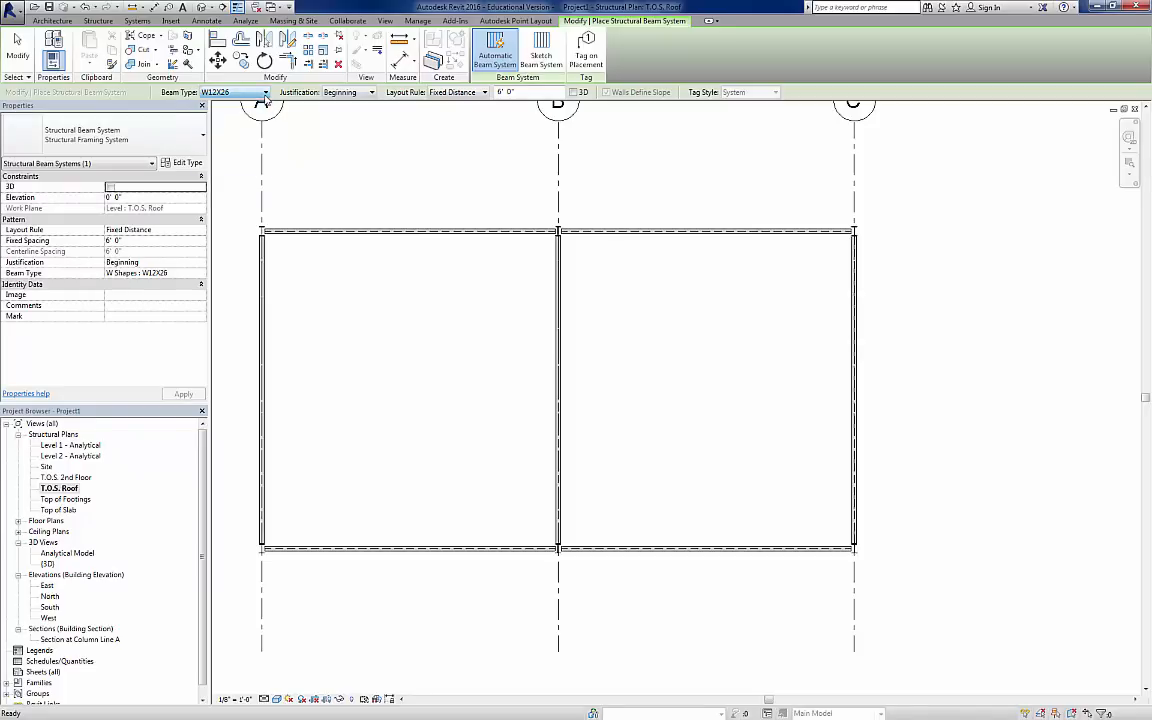
- Load the 14K3 type of the K-Series Bar Joist-Angle Web family from the Steel structural framing library
{"action": "left_click", "coordinate": [98, 21]}
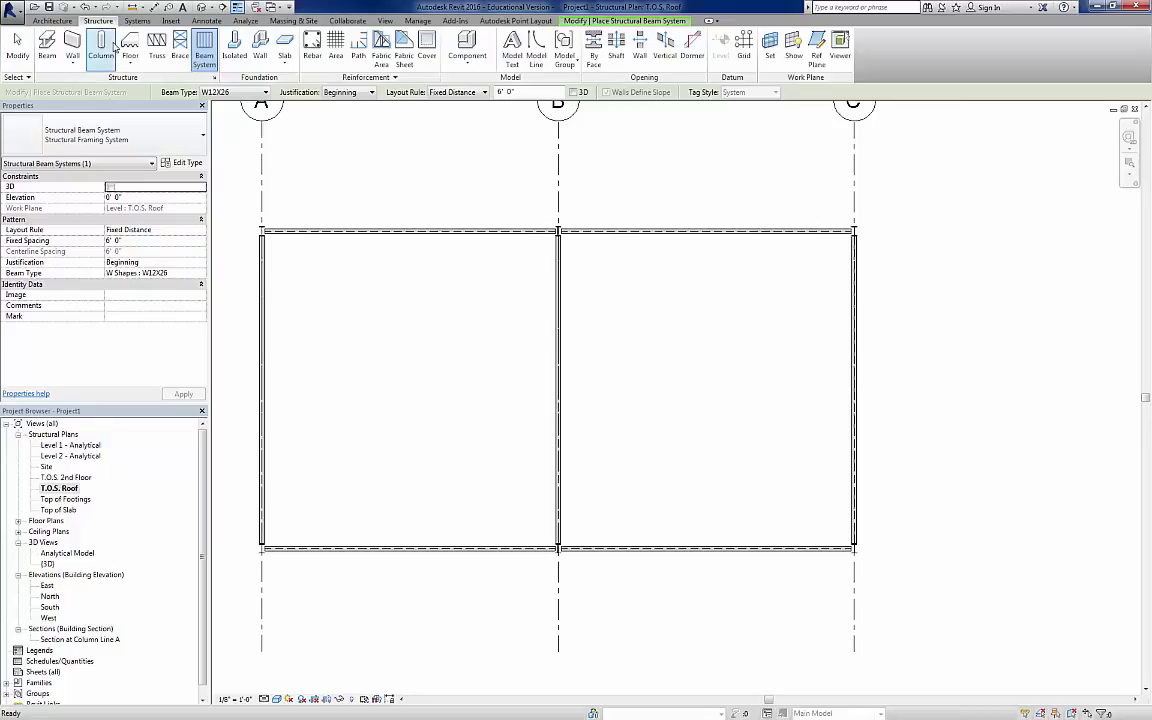
{"action": "left_click", "coordinate": [47, 45]}
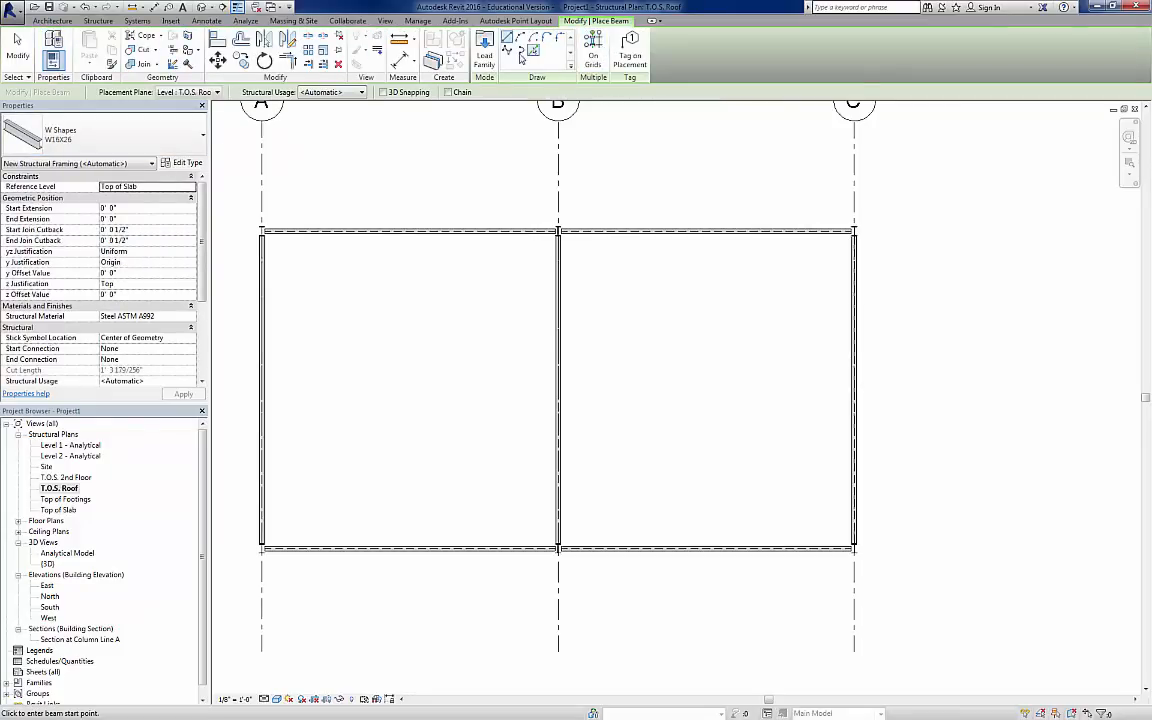
{"action": "left_click", "coordinate": [484, 44]}
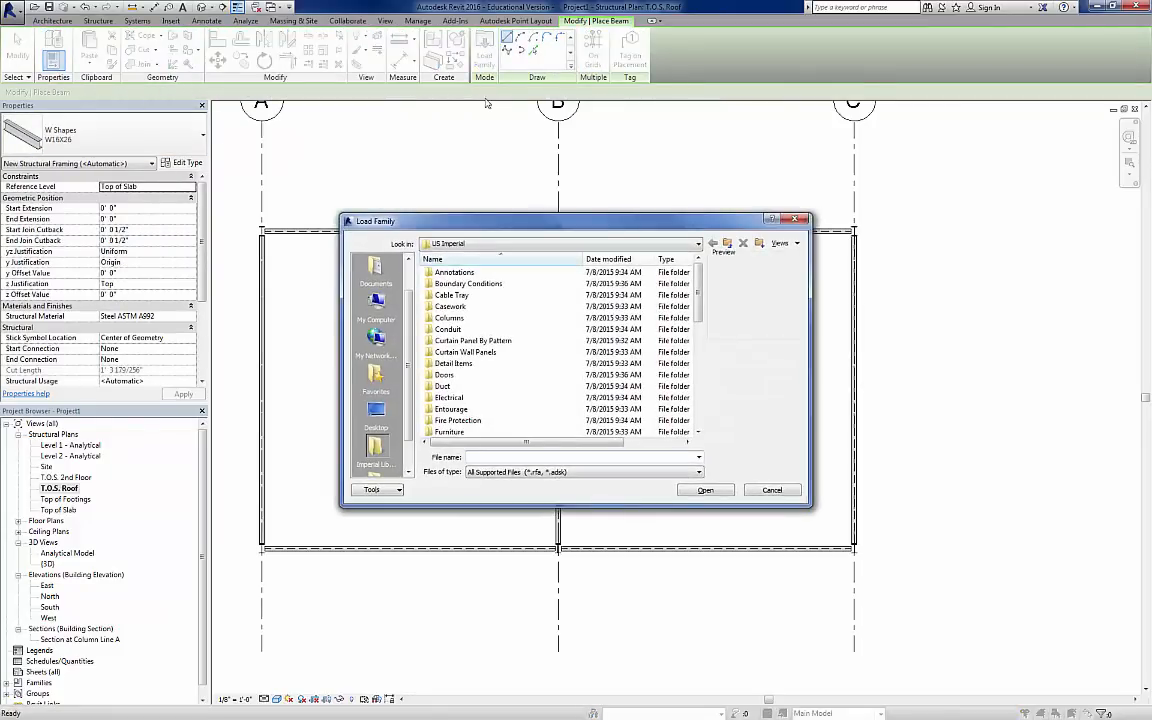
{"action": "left_click_drag", "start_coordinate": [697, 295], "coordinate": [698, 400]}
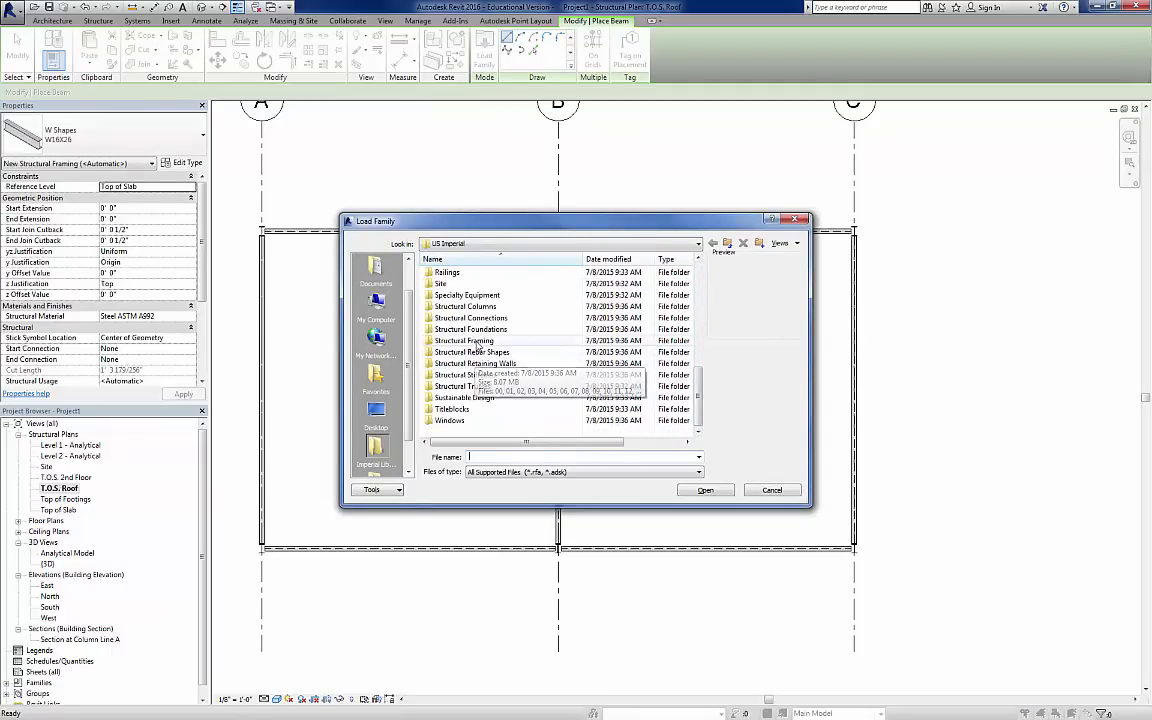
{"action": "double_click", "coordinate": [477, 341]}
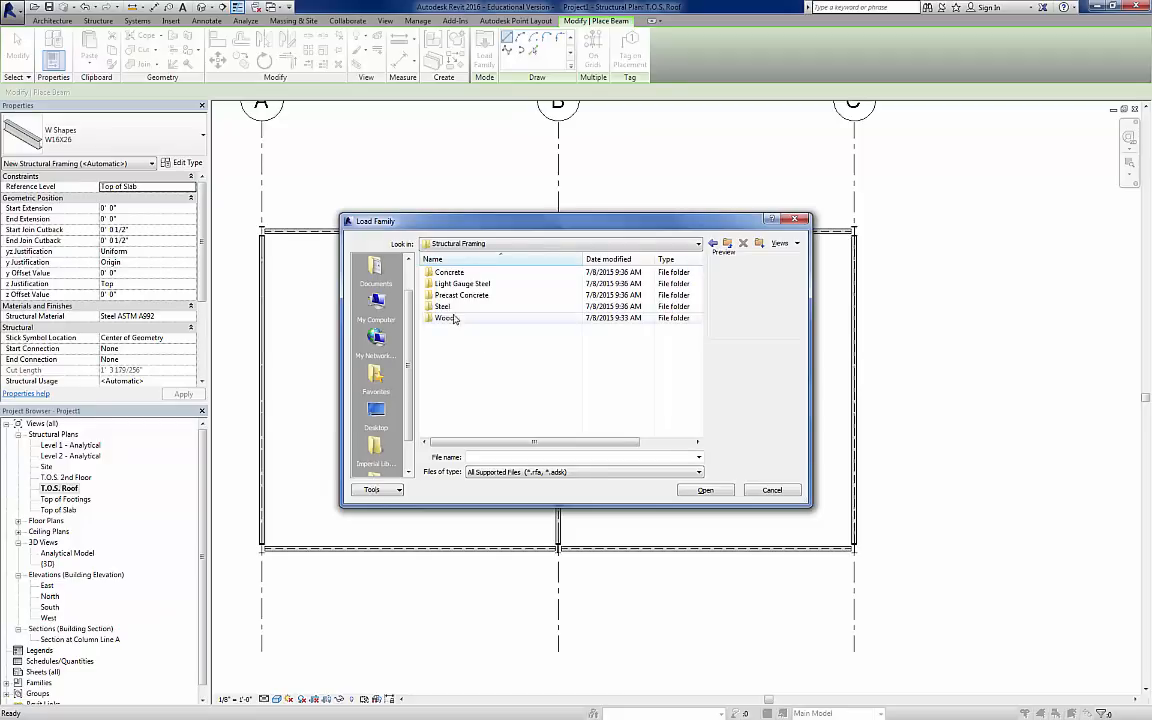
{"action": "double_click", "coordinate": [486, 305]}
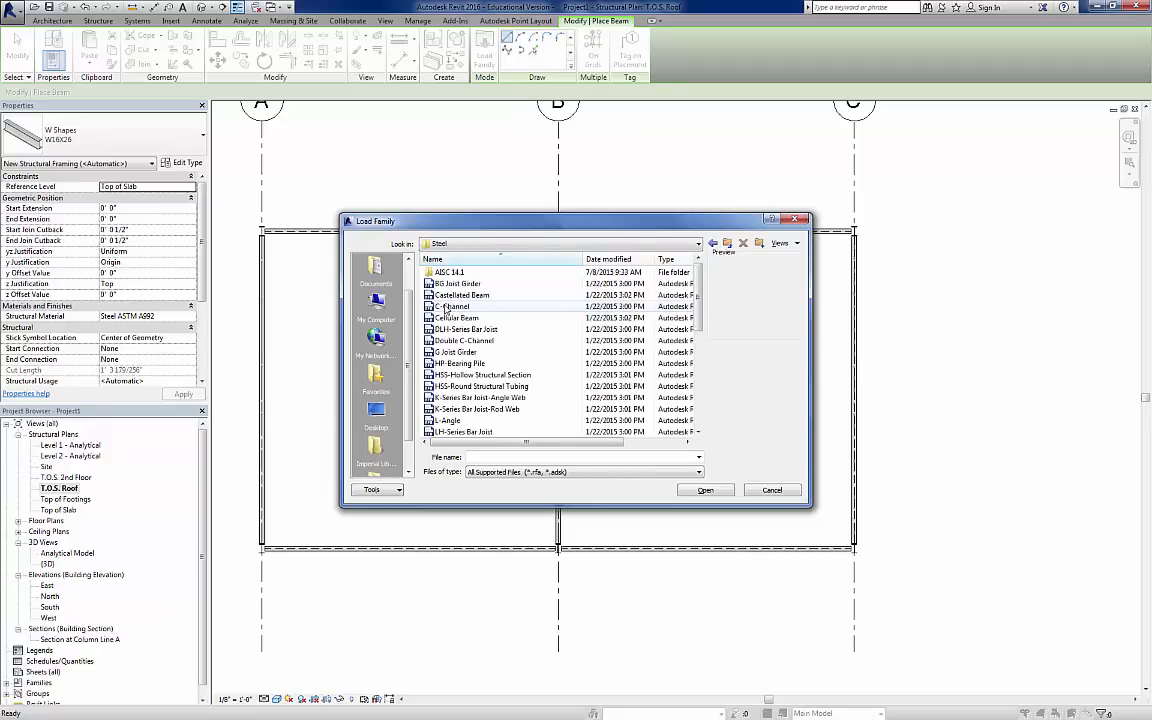
{"action": "left_click", "coordinate": [521, 399]}
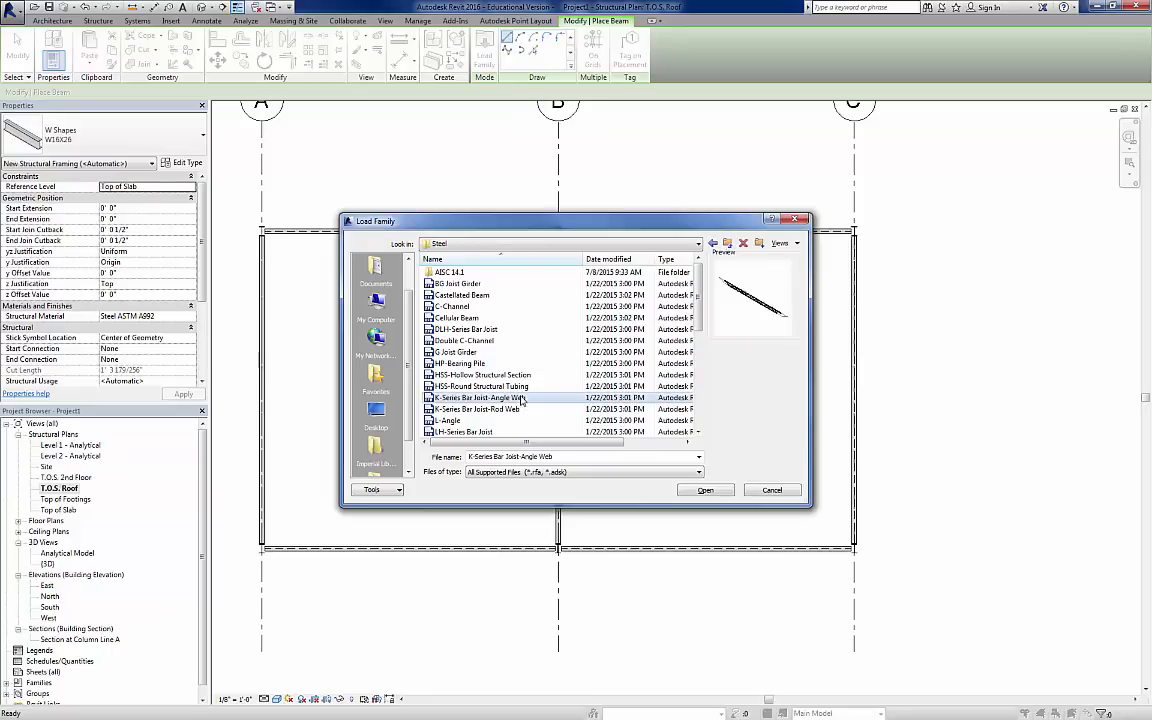
{"action": "left_click", "coordinate": [708, 490]}
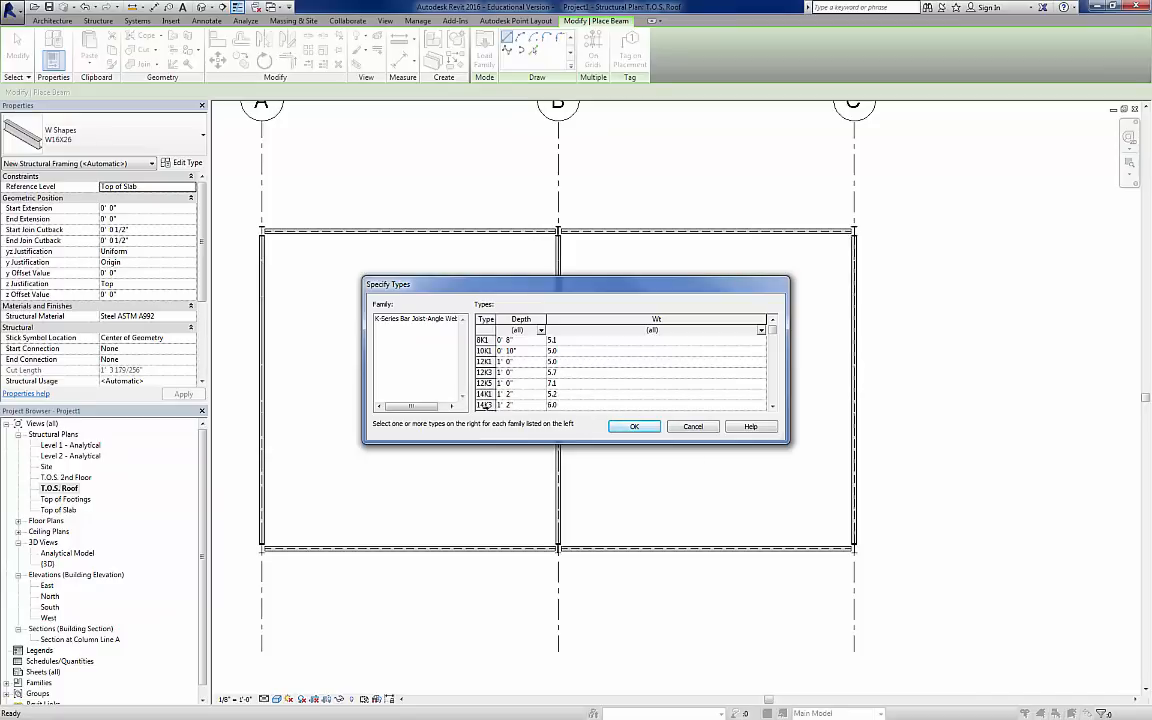
{"action": "left_click", "coordinate": [484, 404]}
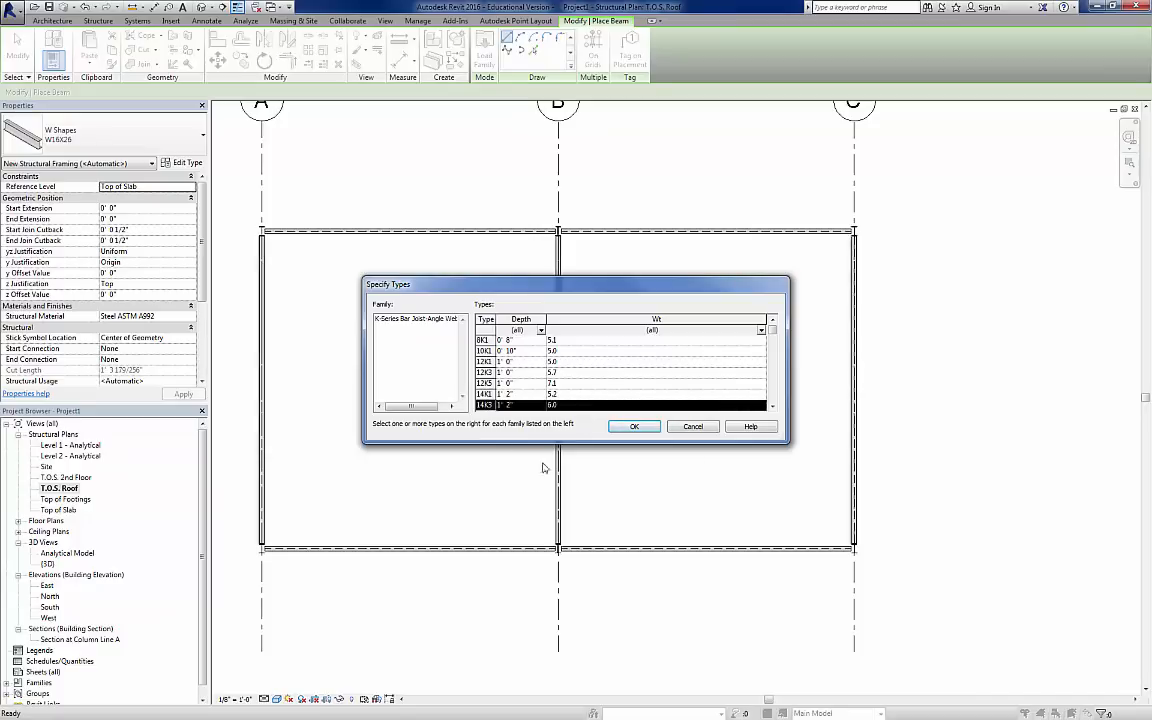
{"action": "left_click", "coordinate": [634, 427]}
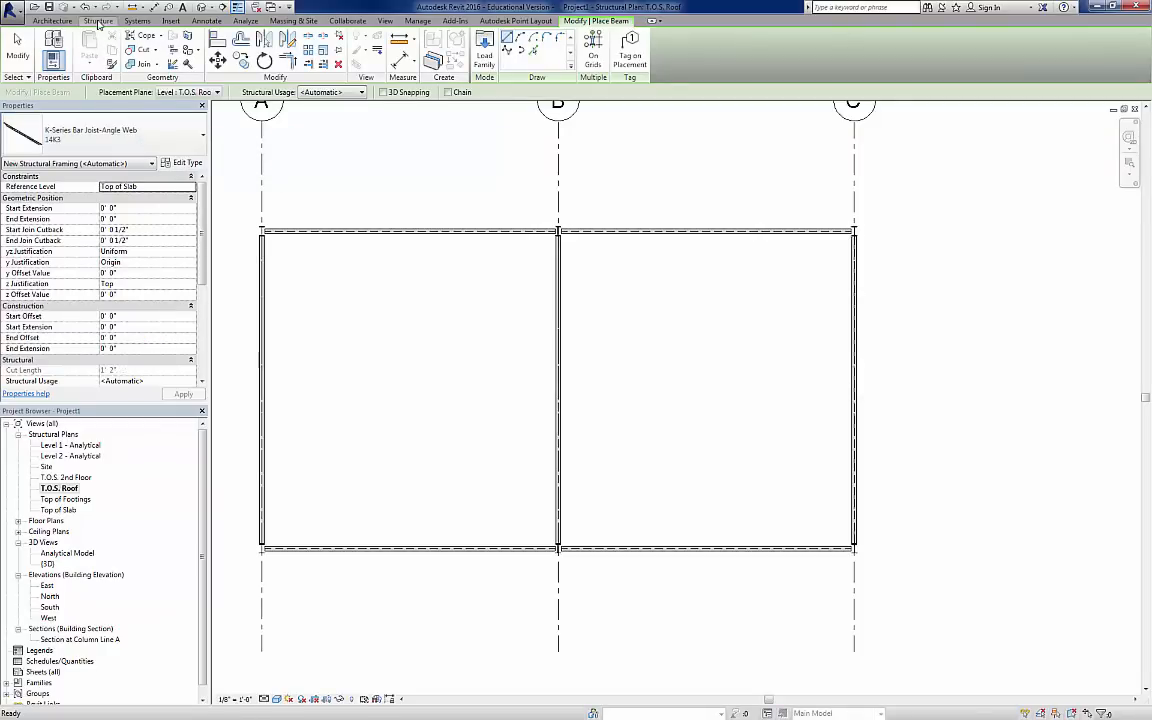
- Set up an automatic beam system on the roof plan with beam type 14K3 at a fixed distance of 5'
{"action": "left_click", "coordinate": [98, 21]}
{"action": "left_click", "coordinate": [204, 45]}
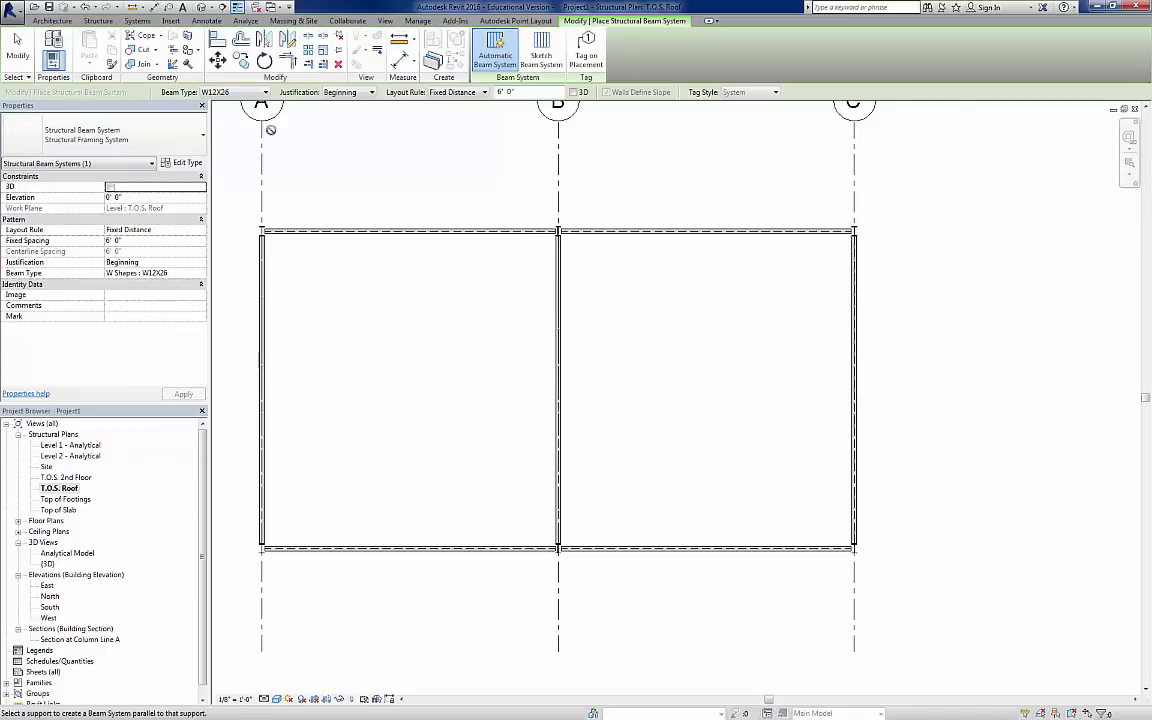
{"action": "left_click", "coordinate": [266, 92]}
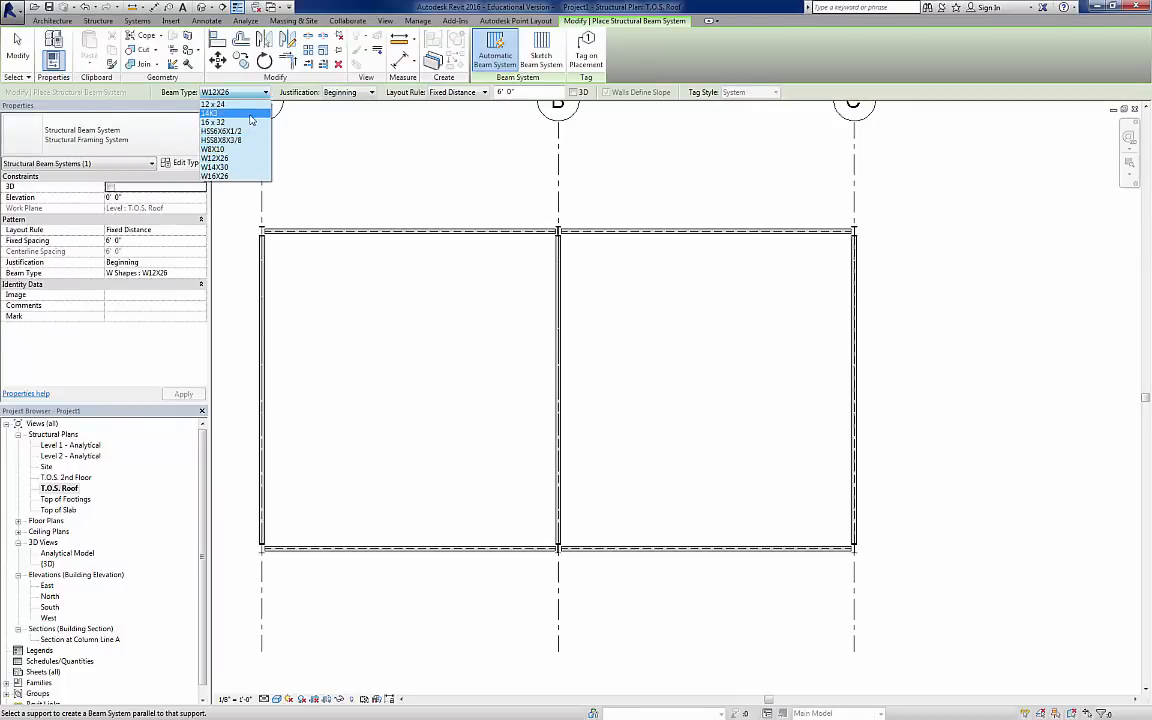
{"action": "left_click", "coordinate": [240, 113]}
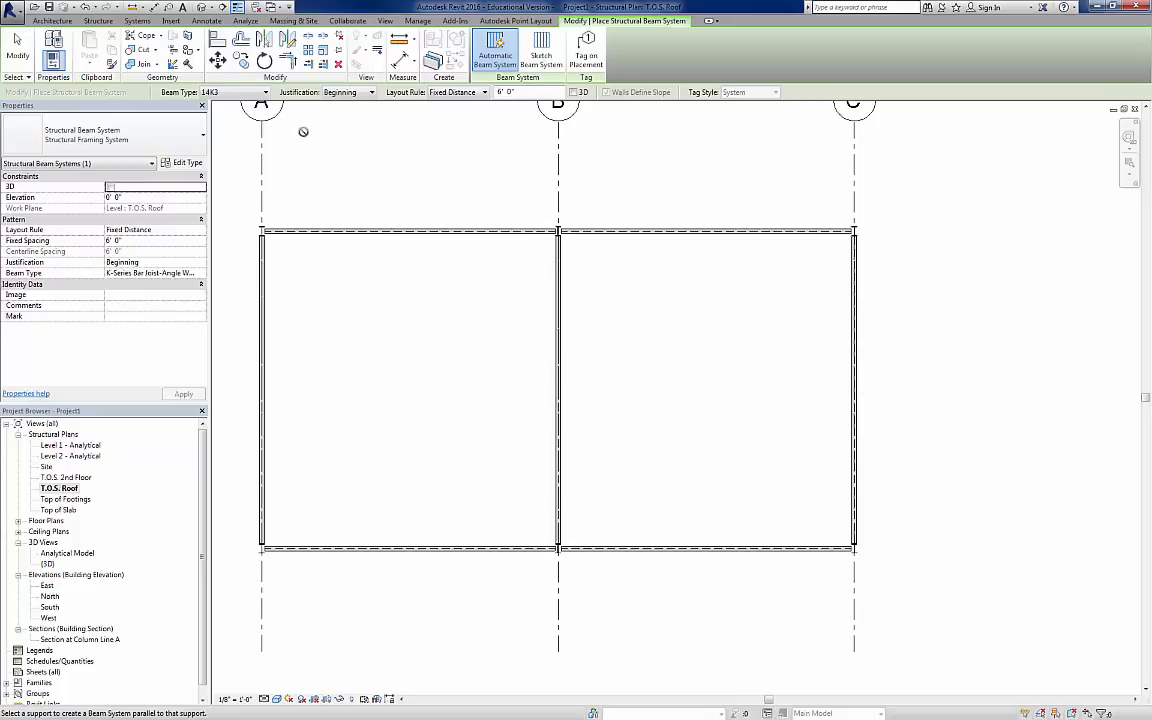
{"action": "left_click", "coordinate": [521, 97]}
{"action": "type", "text": "5"}
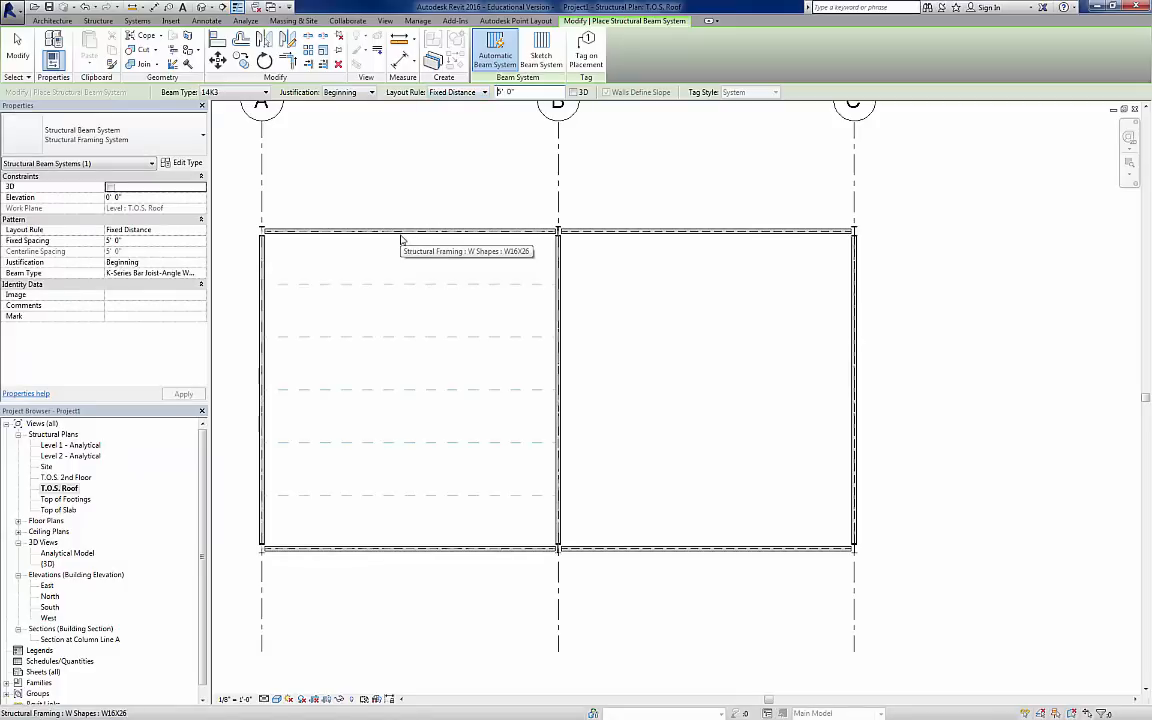
- Place the 14K3 joist systems parallel to the grid 2 beams in both roof bays, A–B and B–C
{"action": "left_click", "coordinate": [401, 237]}
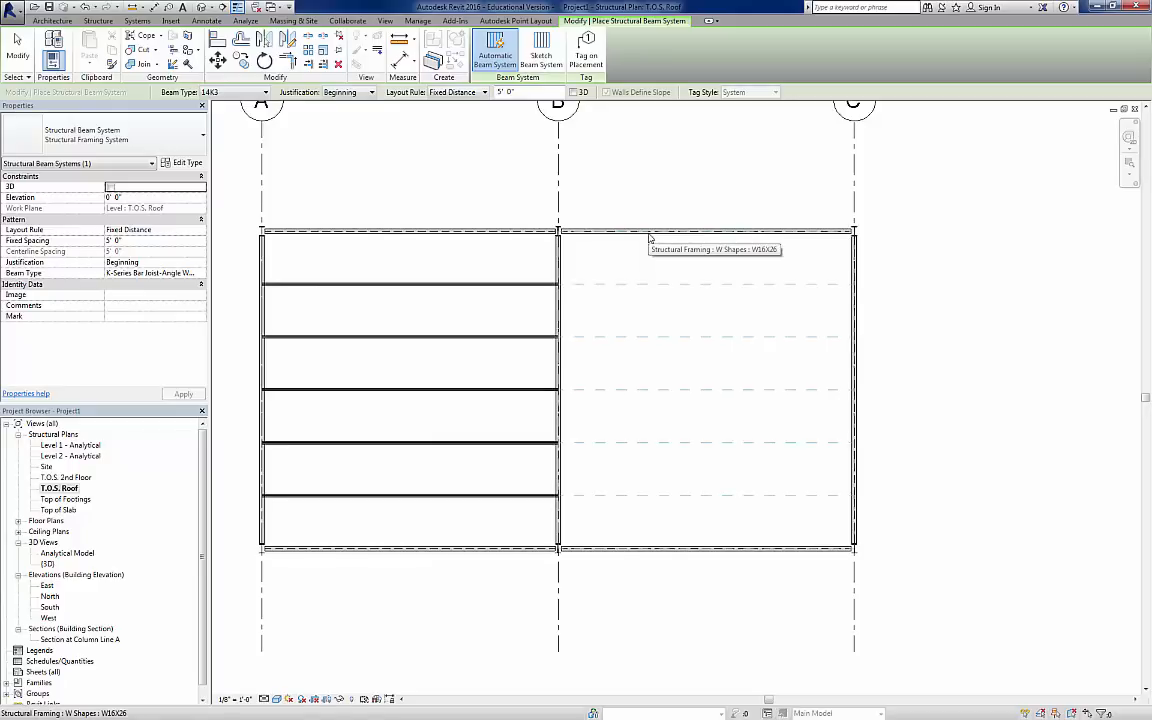
{"action": "left_click", "coordinate": [650, 237]}
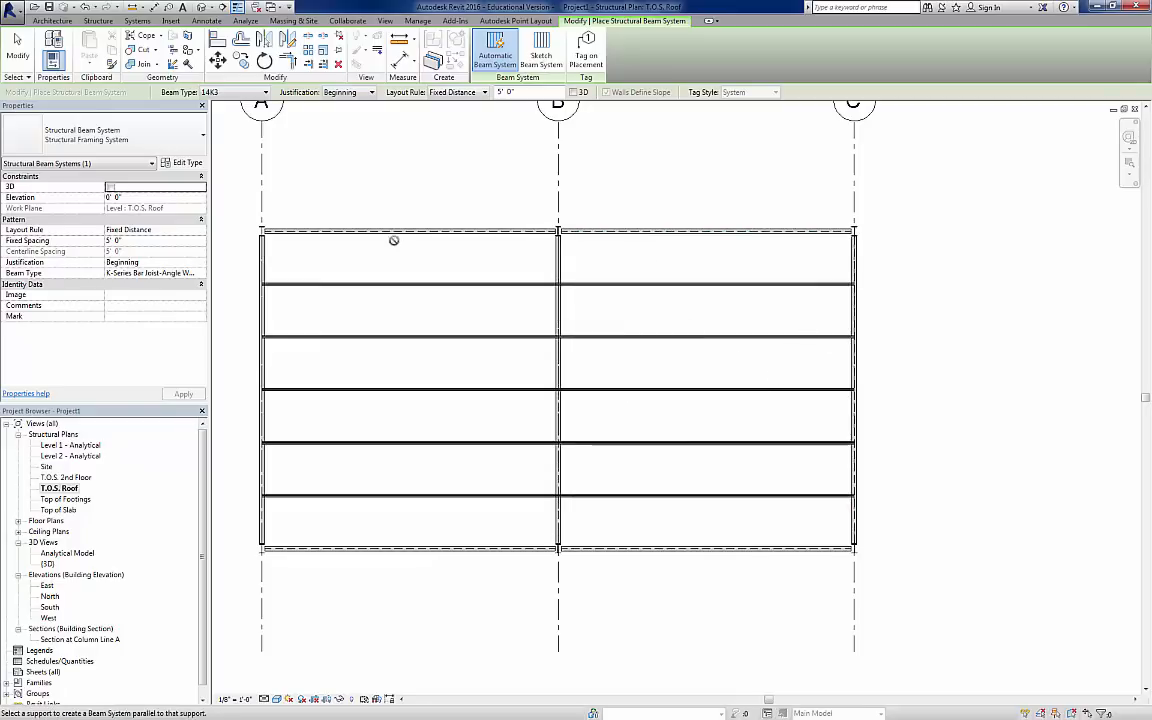
{"action": "key", "text": "Escape"}
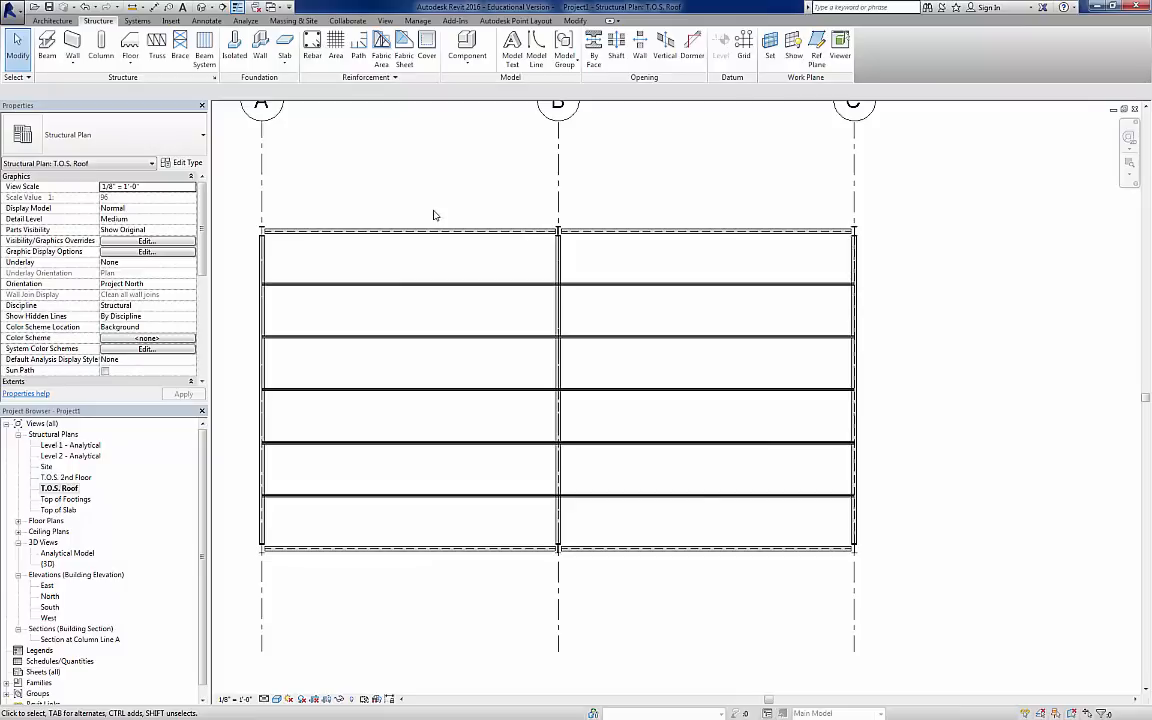
- On the Top of Slab structural plan, place framing elevations attached to grids 1 and 2 between grids A and B, facing inward
{"action": "double_click", "coordinate": [68, 510]}
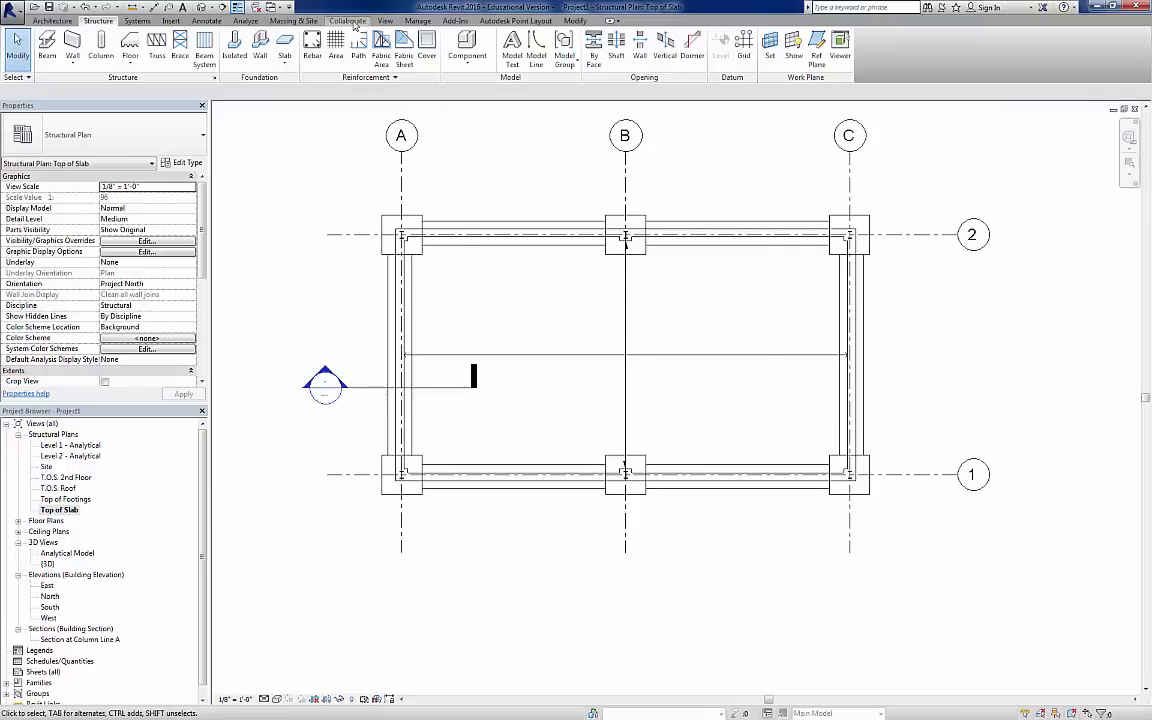
{"action": "left_click", "coordinate": [385, 21]}
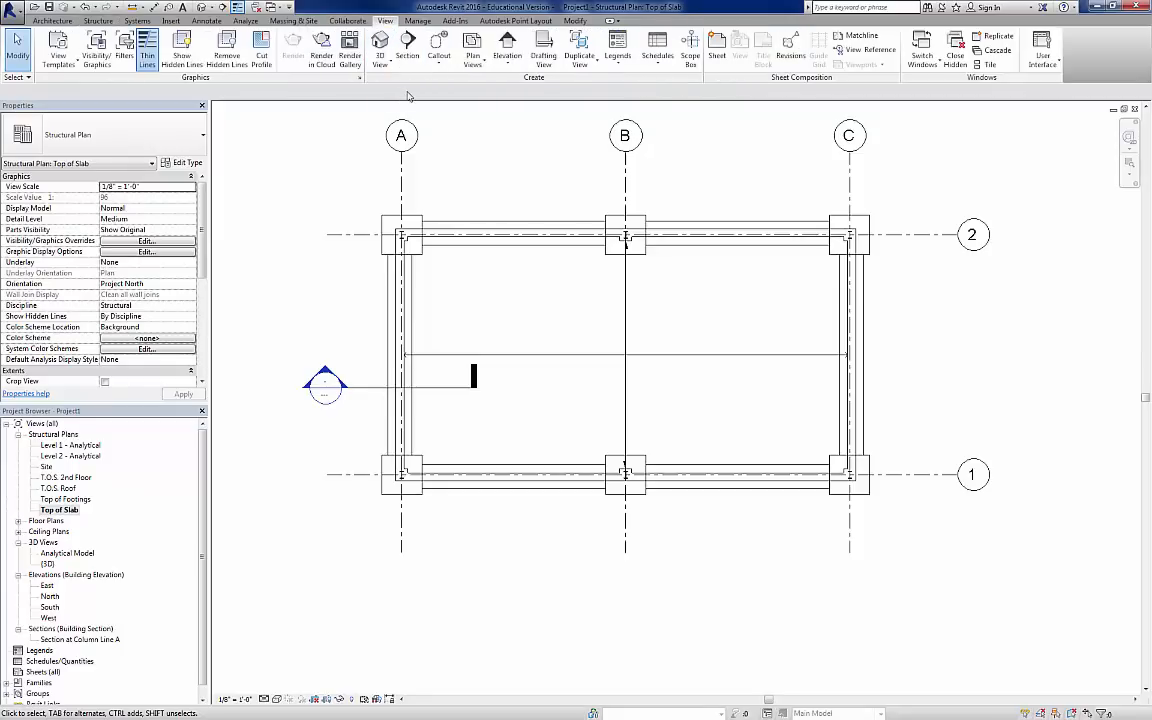
{"action": "left_click", "coordinate": [503, 66]}
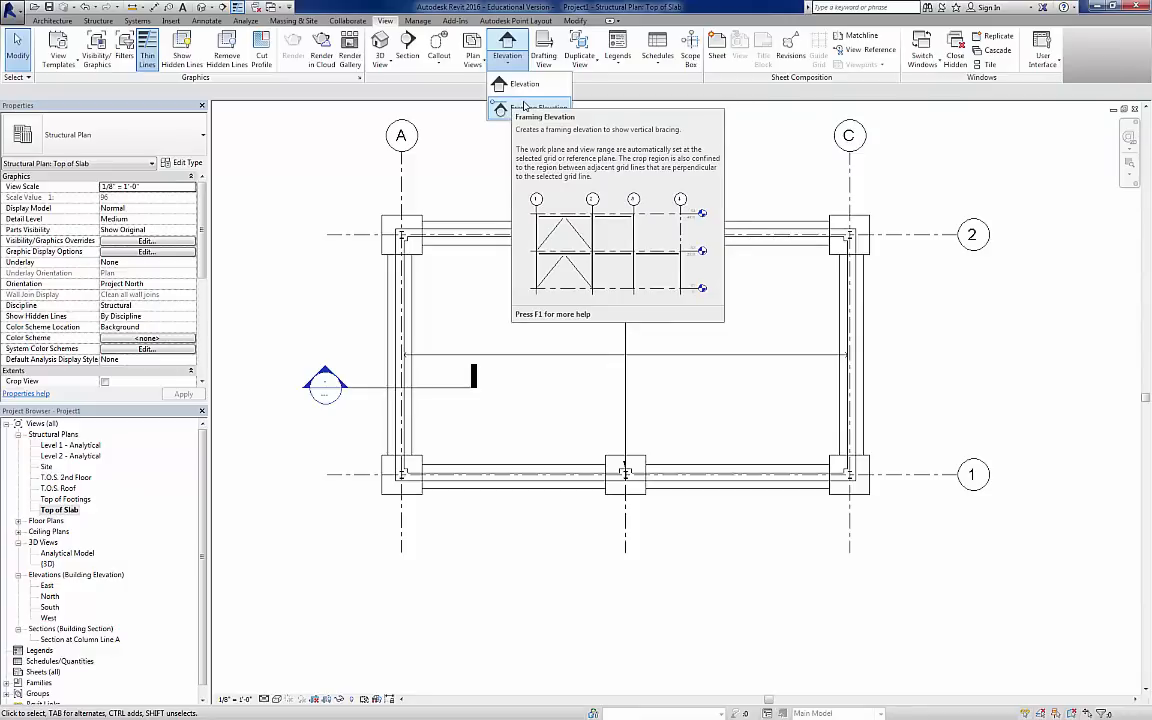
{"action": "left_click", "coordinate": [524, 107]}
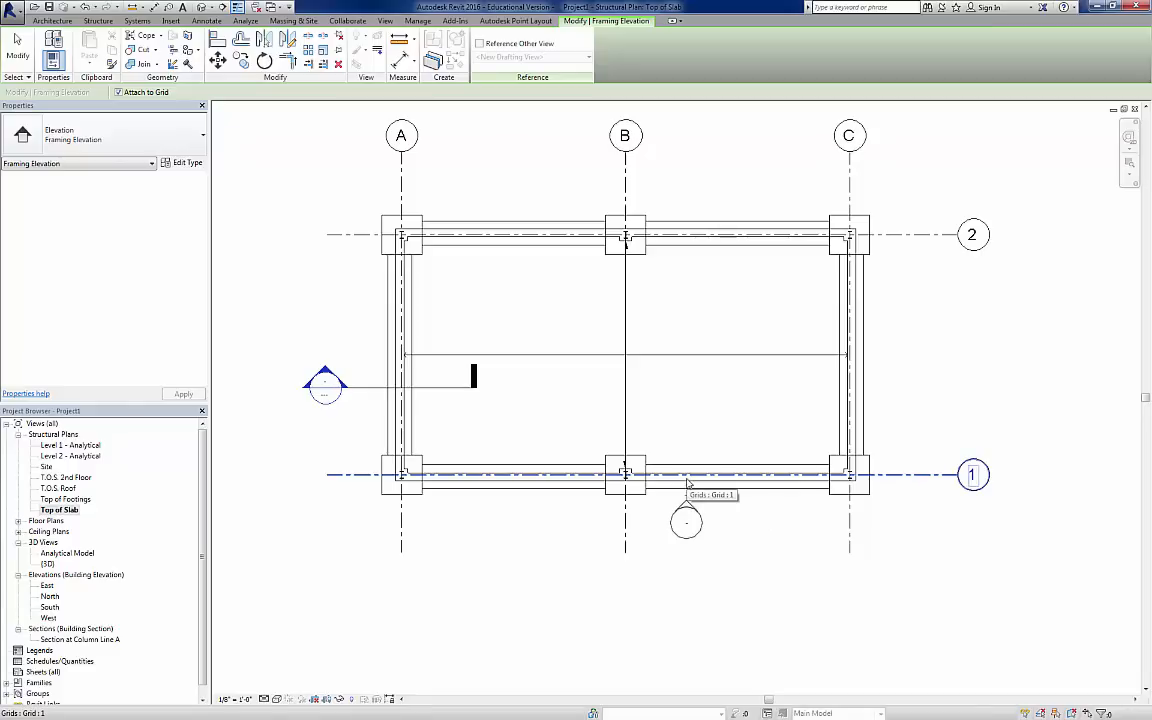
{"action": "left_click", "coordinate": [502, 483]}
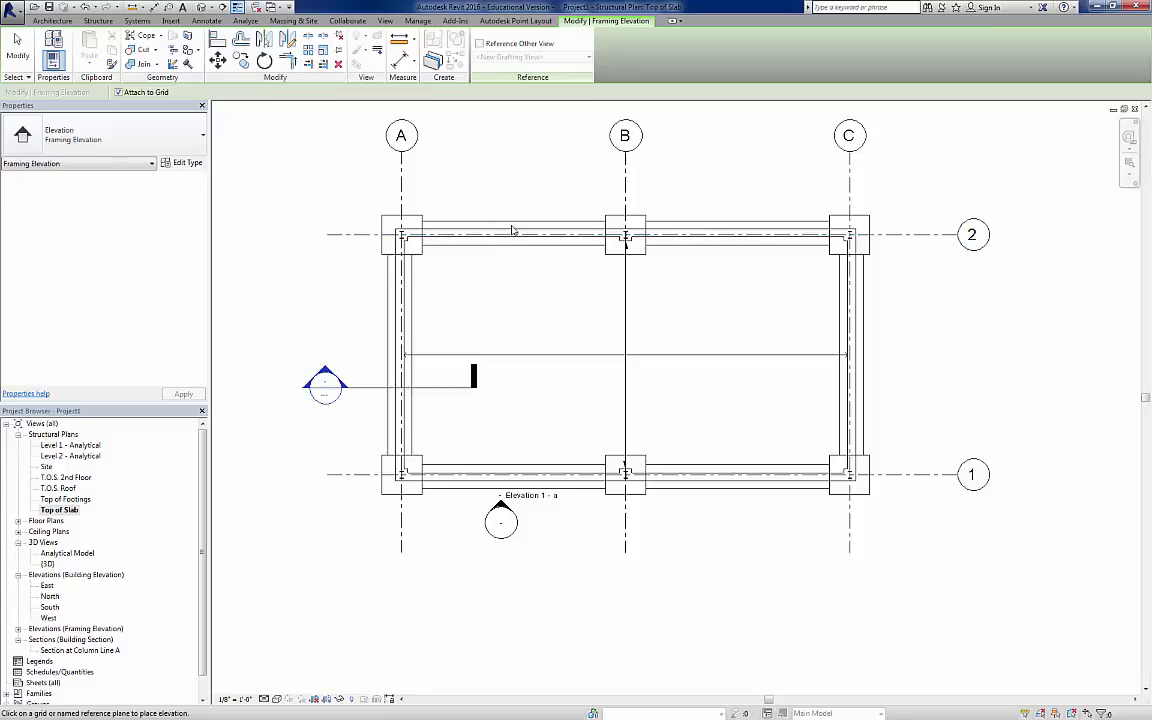
{"action": "left_click", "coordinate": [511, 237]}
{"action": "key", "text": "Escape"}
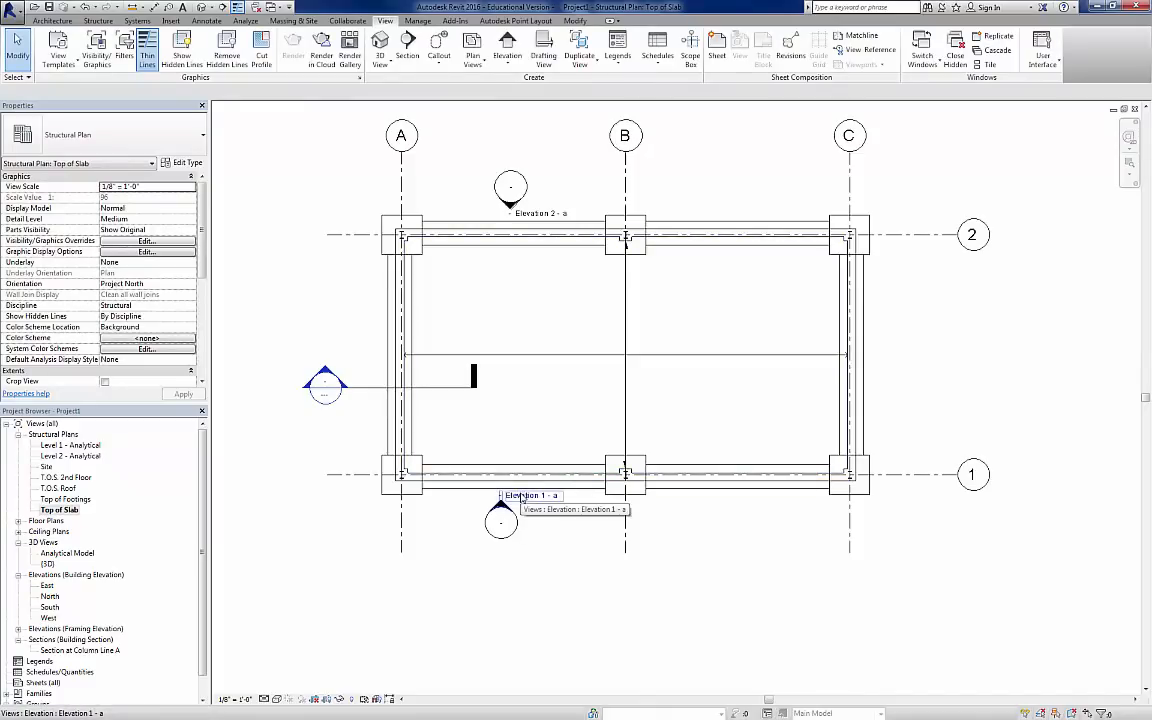
- Open the framing elevation view Elevation 1 - a and rename it South Framing Elevation
{"action": "left_click", "coordinate": [537, 216]}
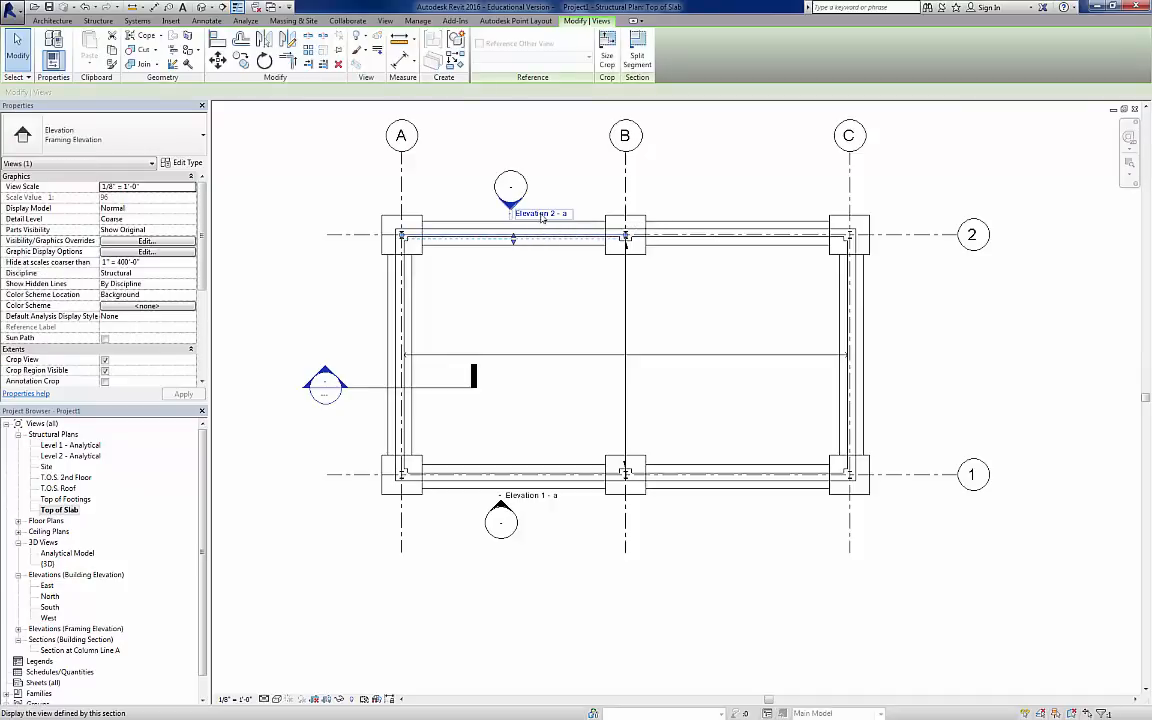
{"action": "right_click", "coordinate": [542, 217]}
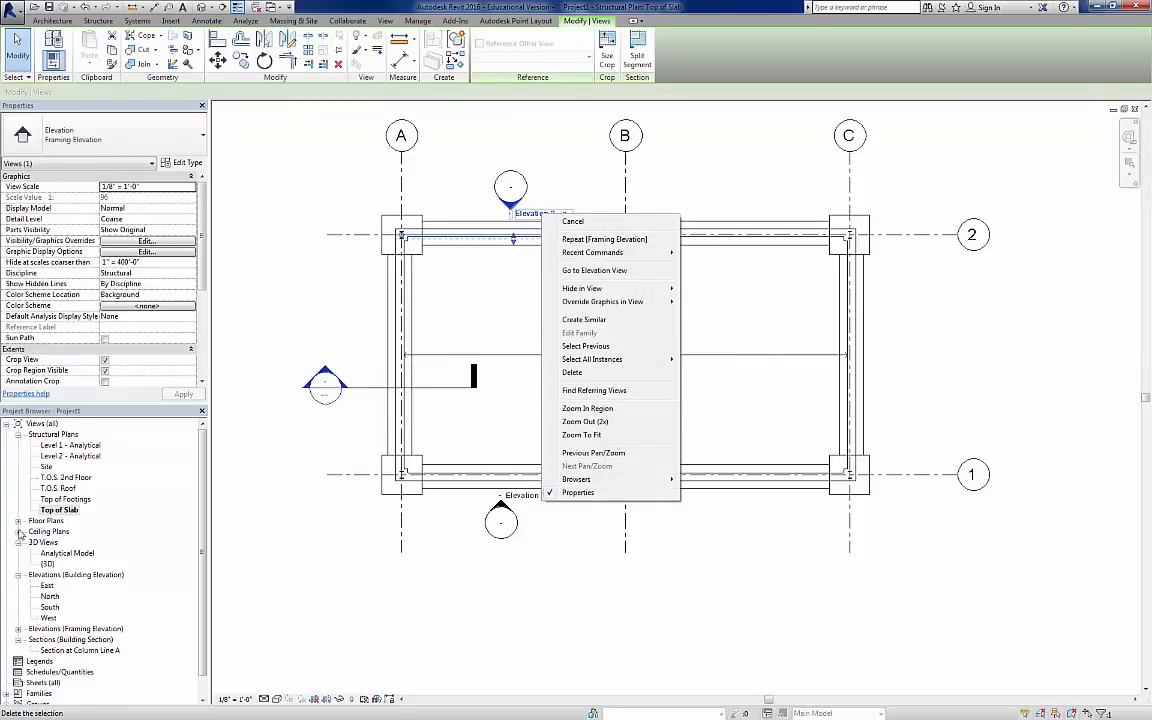
{"action": "left_click", "coordinate": [18, 628]}
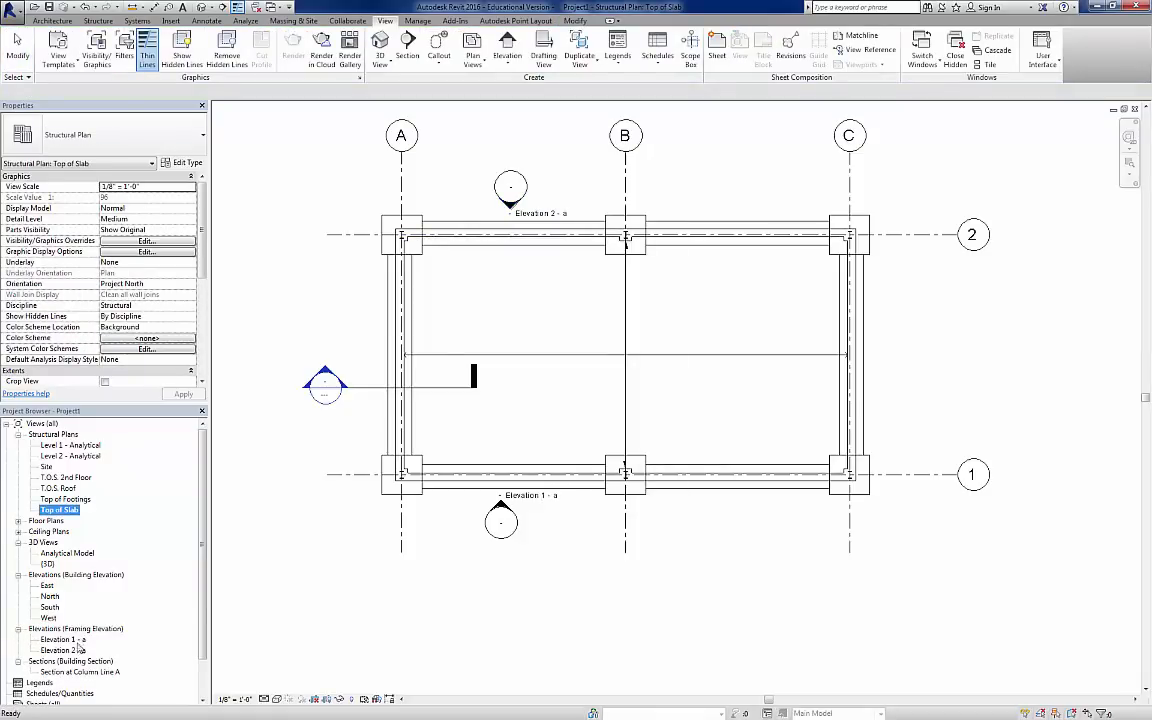
{"action": "left_click", "coordinate": [62, 640]}
{"action": "double_click", "coordinate": [64, 645]}
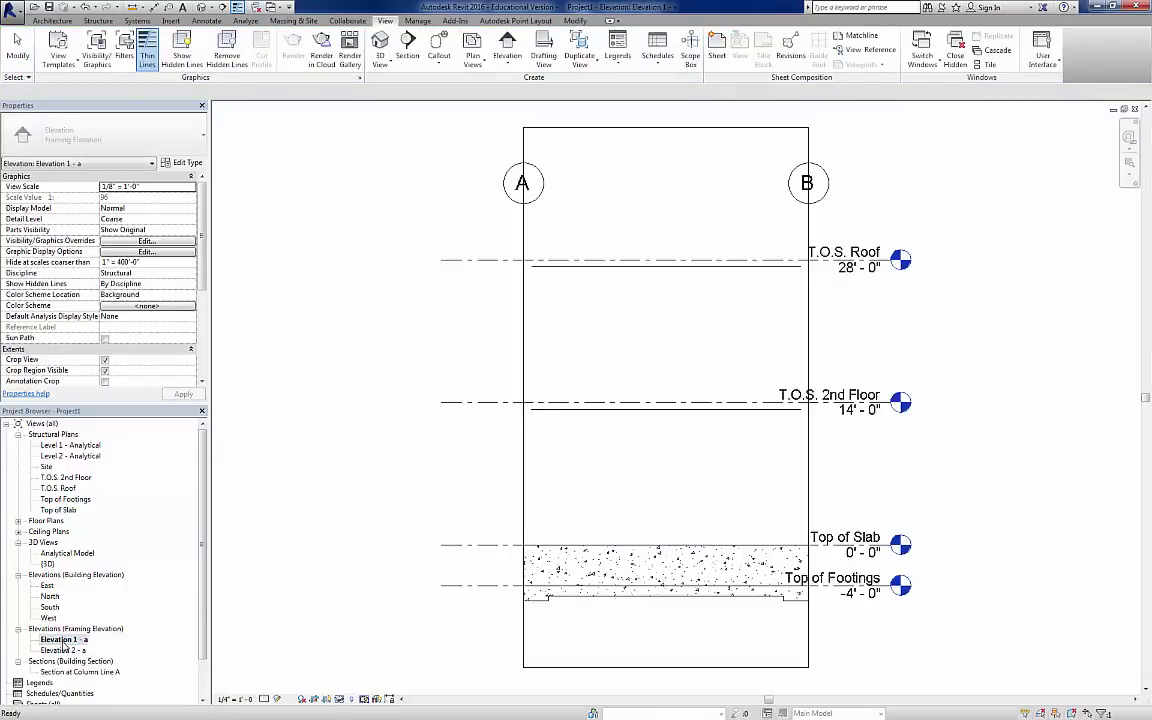
{"action": "right_click", "coordinate": [64, 642]}
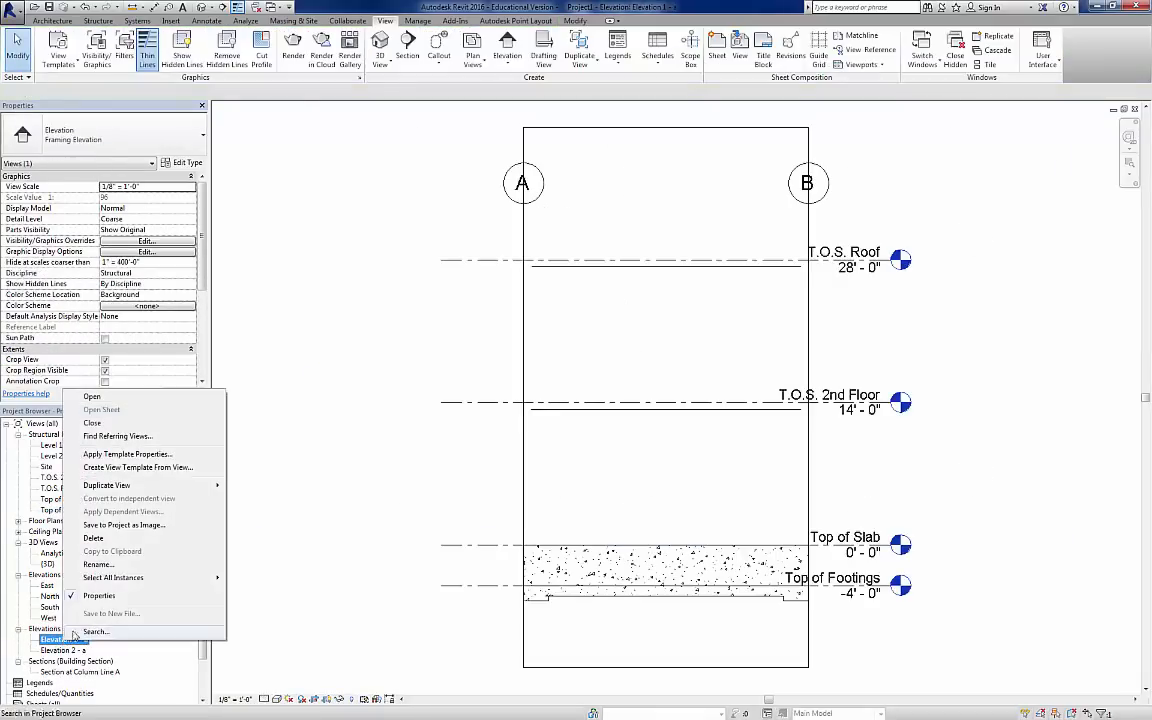
{"action": "left_click", "coordinate": [100, 565]}
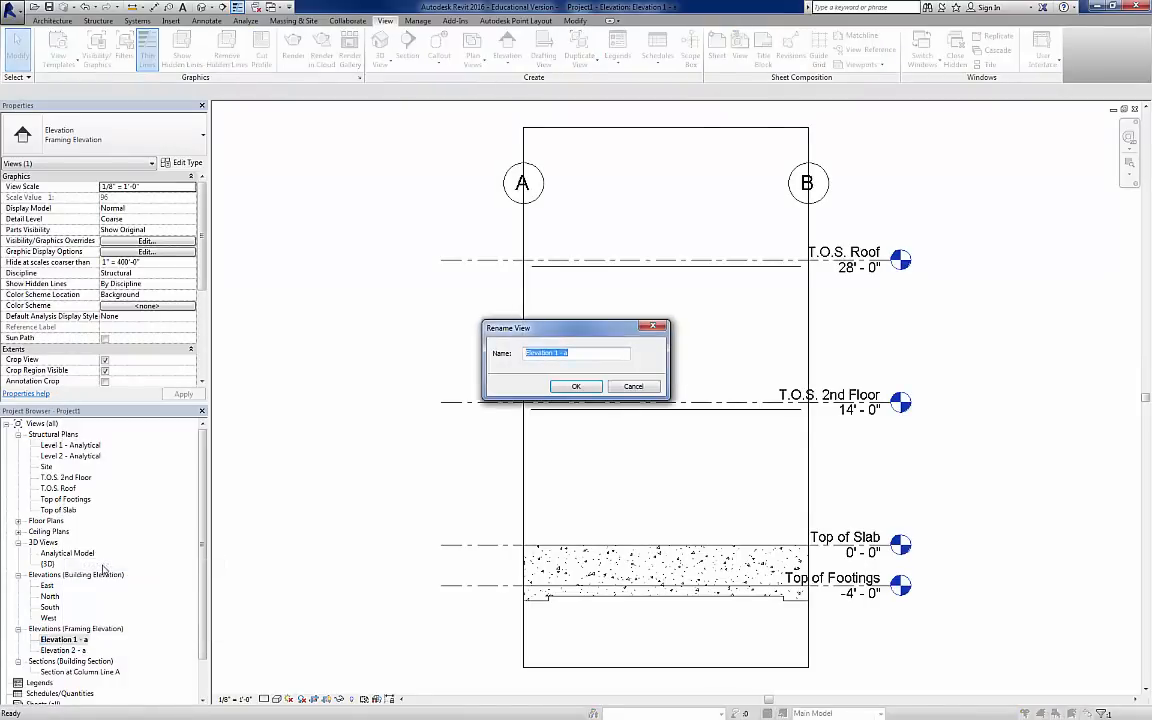
{"action": "type", "text": "South Framing"}
{"action": "key", "text": "Return"}
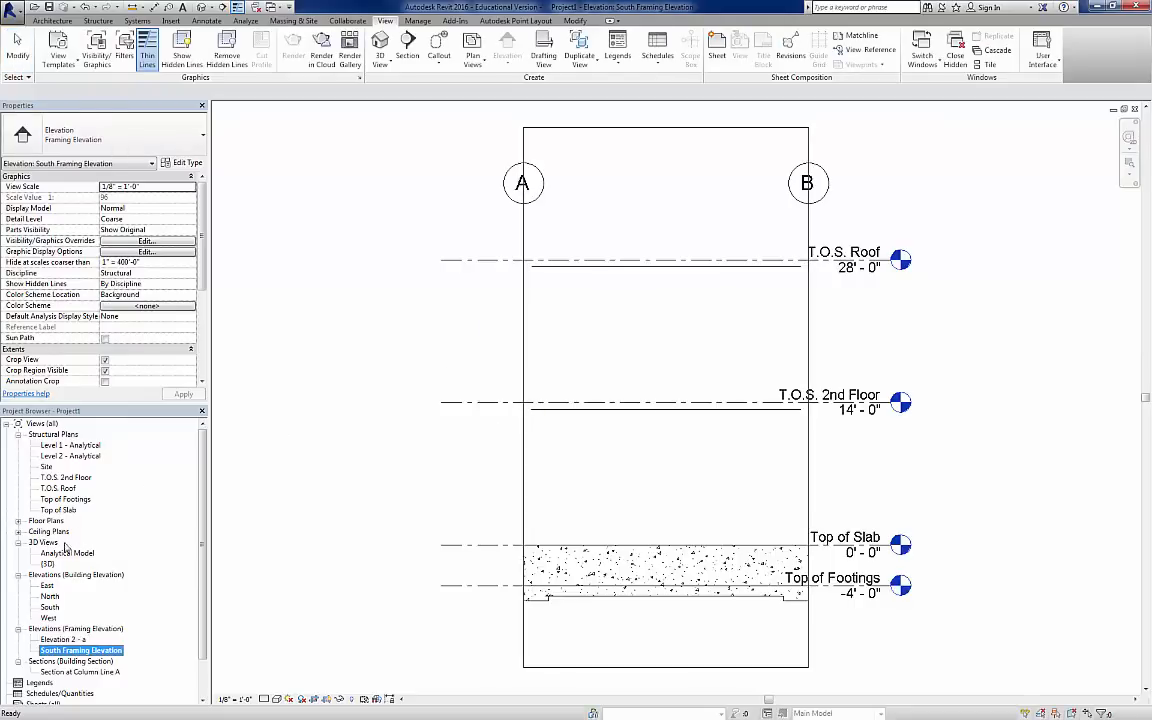
- Rename the framing elevation view Elevation 2 - a as North Framing Elevation
{"action": "left_click", "coordinate": [49, 641]}
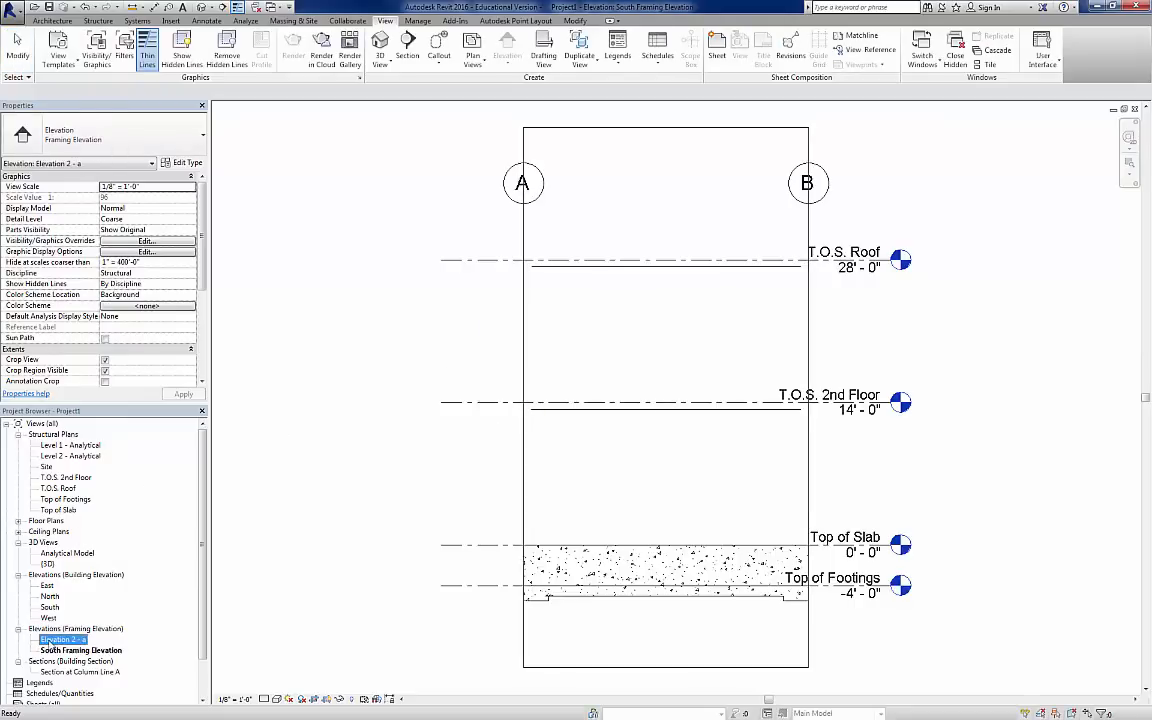
{"action": "right_click", "coordinate": [75, 641]}
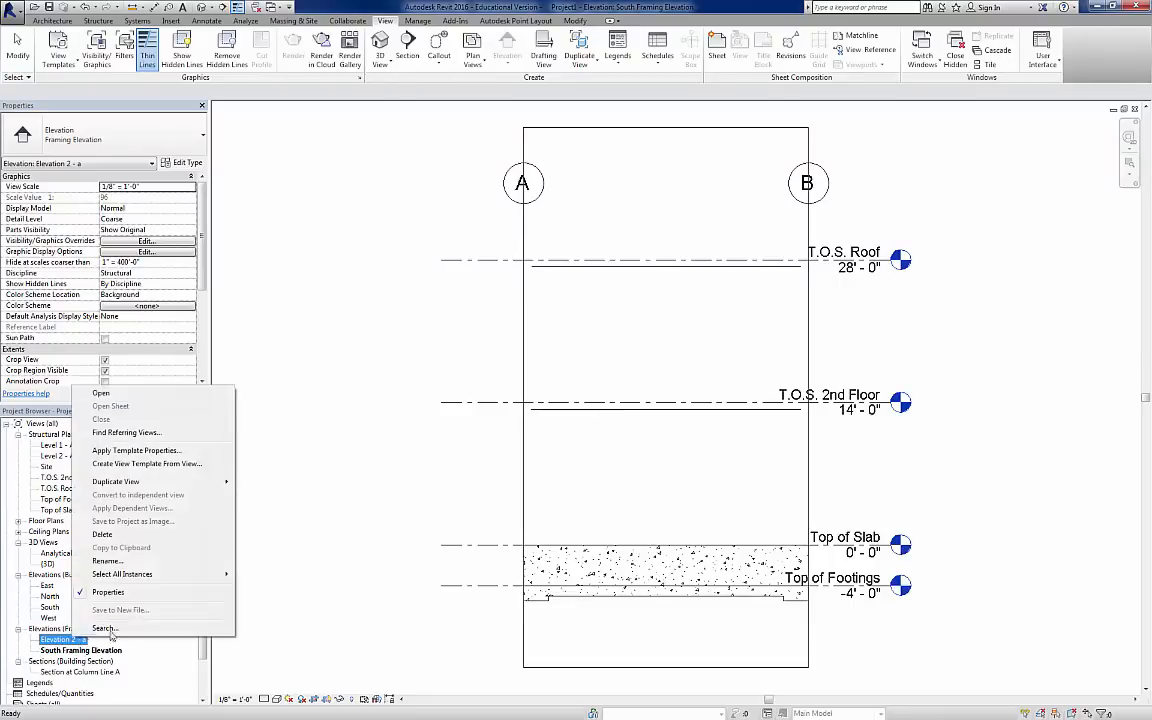
{"action": "left_click", "coordinate": [129, 565]}
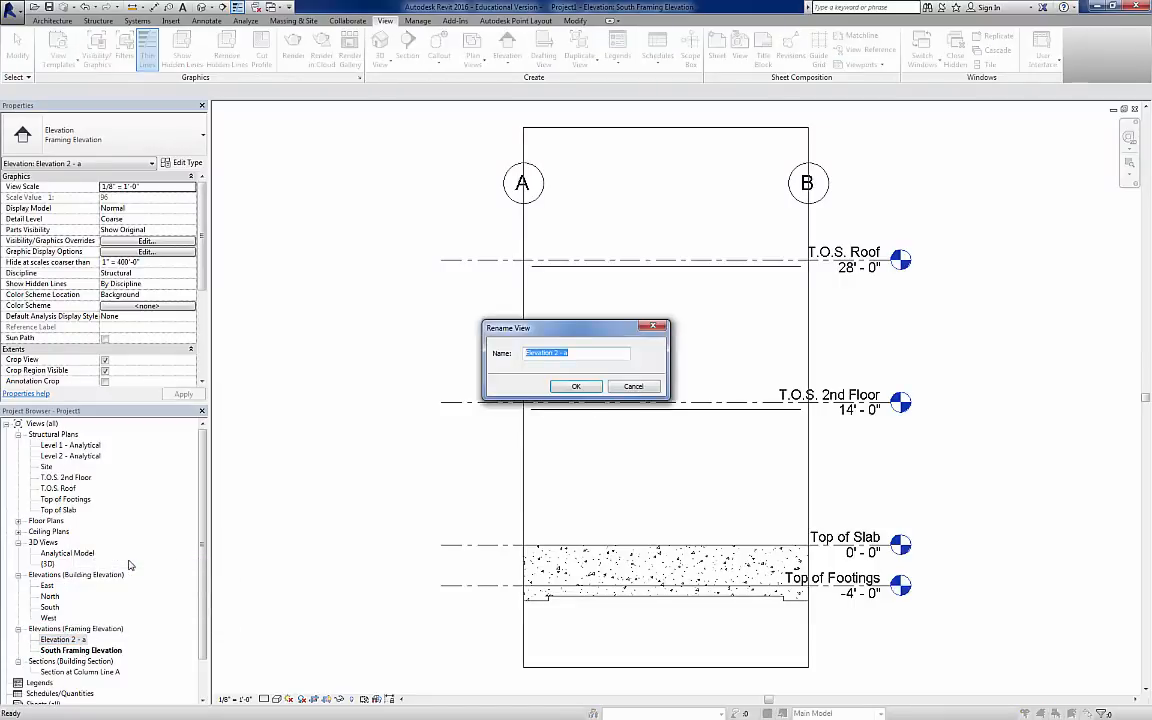
{"action": "type", "text": "North Framing"}
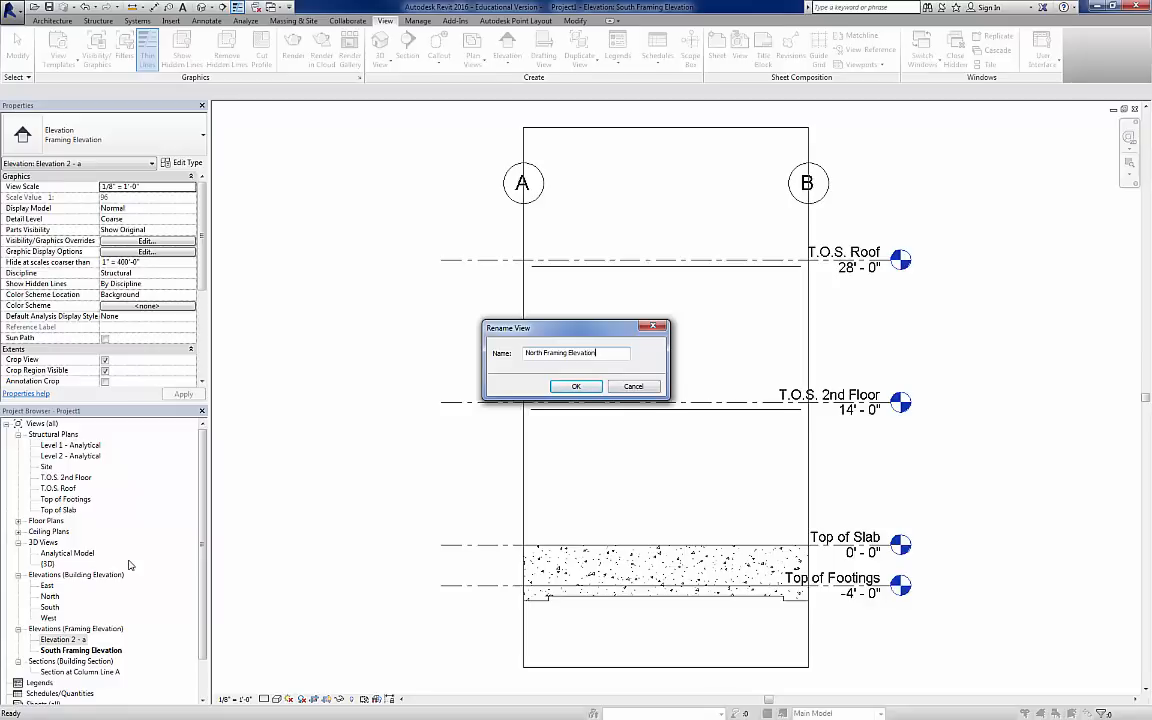
{"action": "key", "text": "Return"}
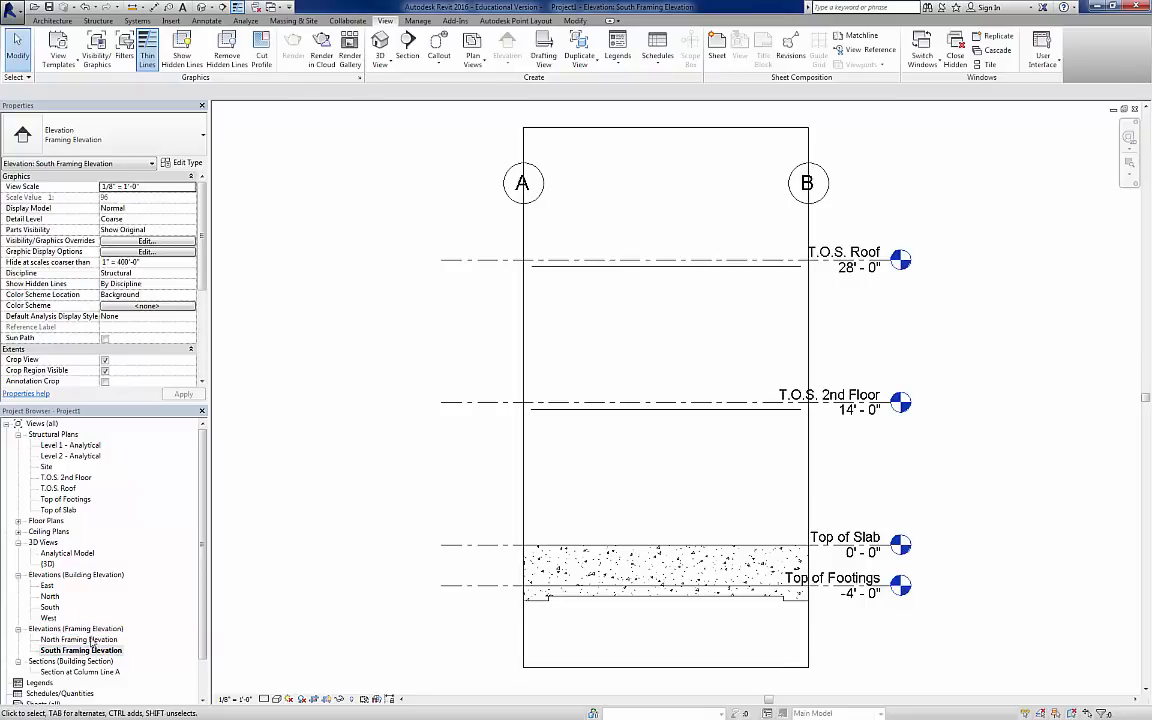
- In the North Framing Elevation, widen the crop region beyond grids C and A and move the level heads farther outward from grid A
{"action": "double_click", "coordinate": [80, 639]}
{"action": "scroll", "coordinate": [680, 340], "scroll_direction": "down", "scroll_amount": 2}
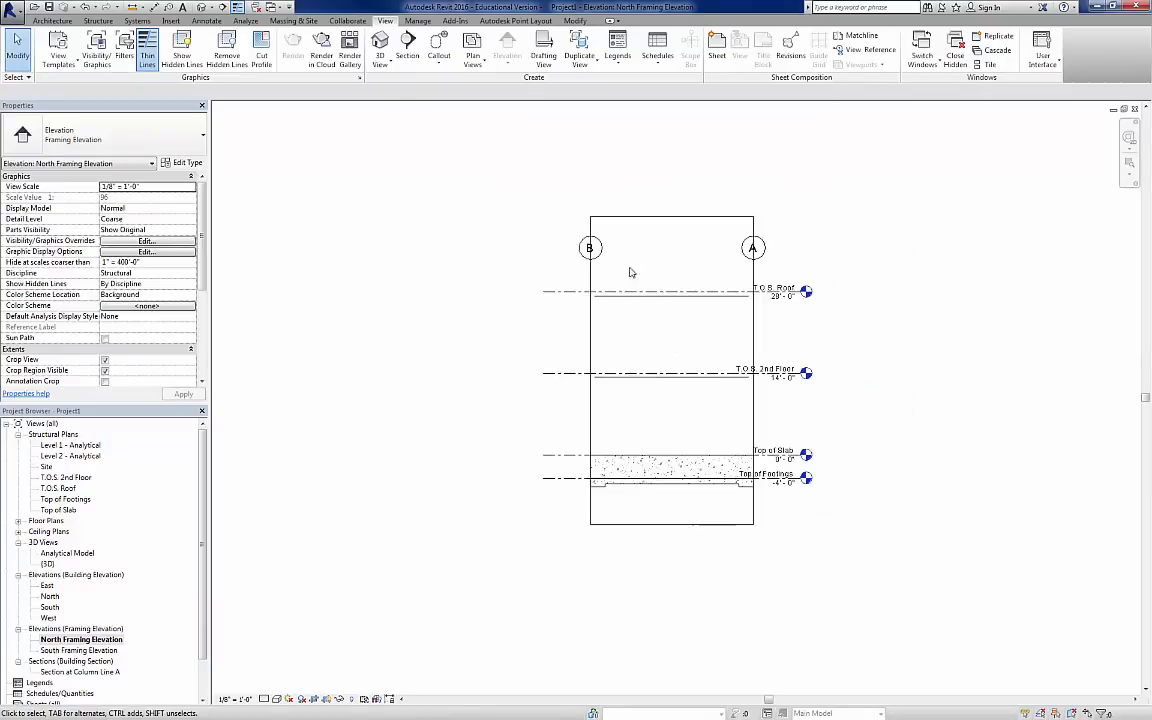
{"action": "left_click", "coordinate": [589, 343]}
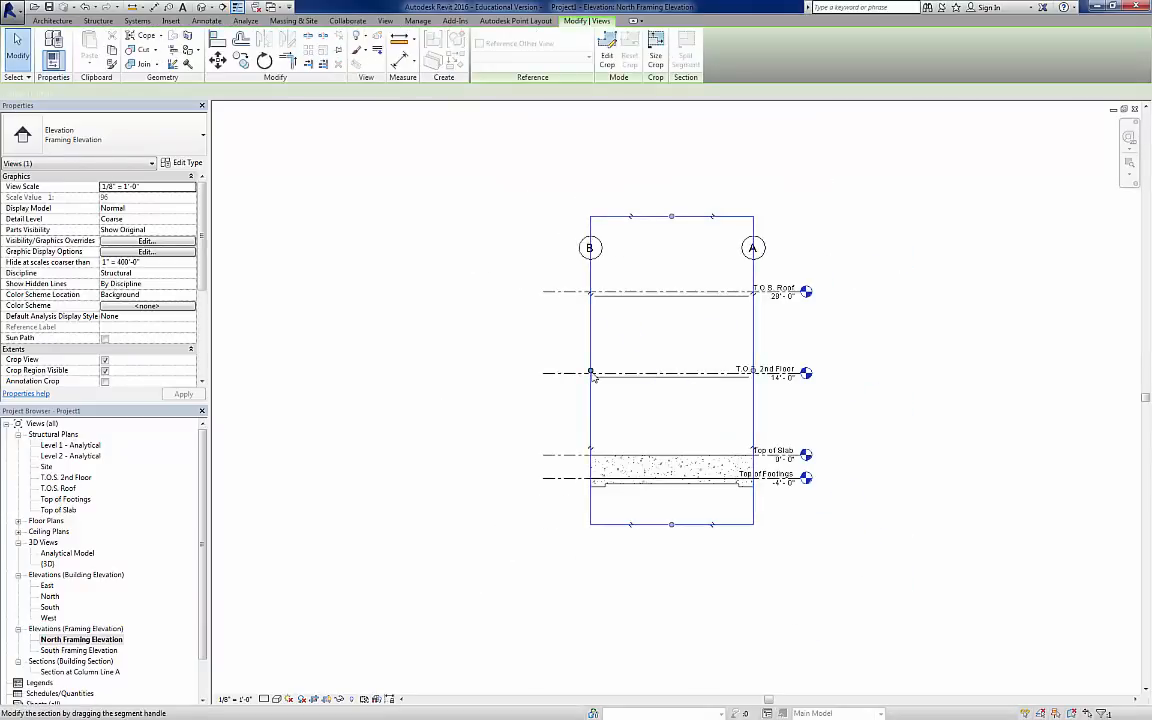
{"action": "left_click_drag", "start_coordinate": [590, 371], "coordinate": [352, 372]}
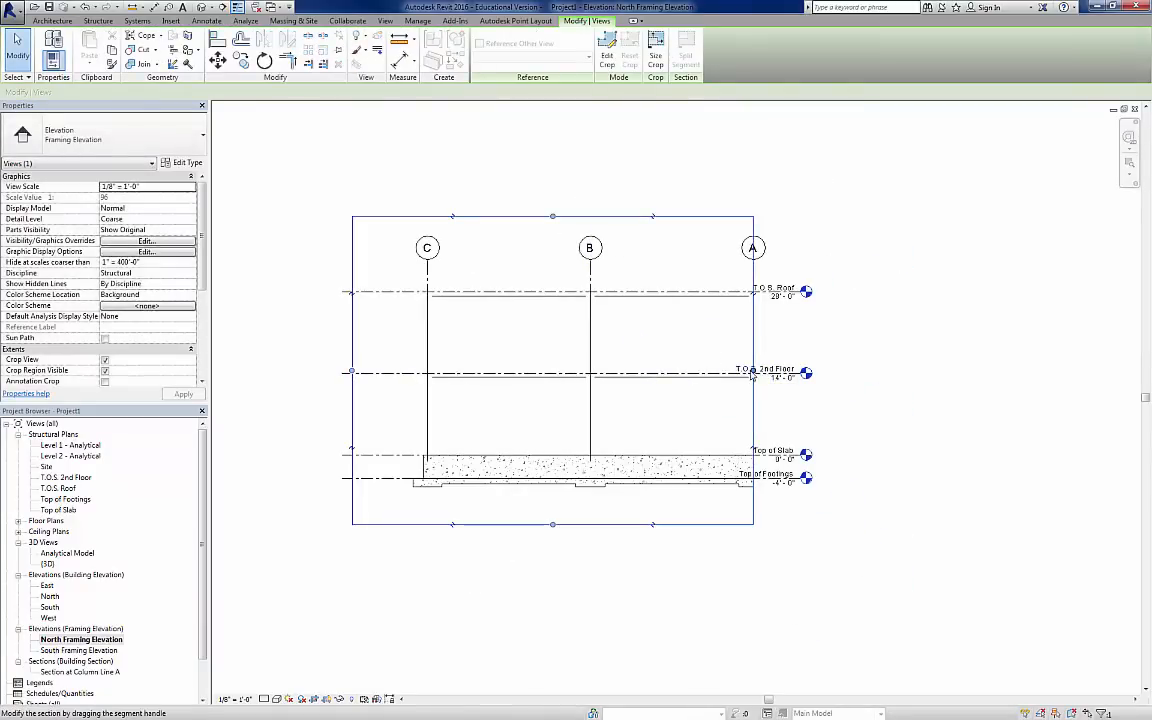
{"action": "left_click_drag", "start_coordinate": [753, 371], "coordinate": [883, 374]}
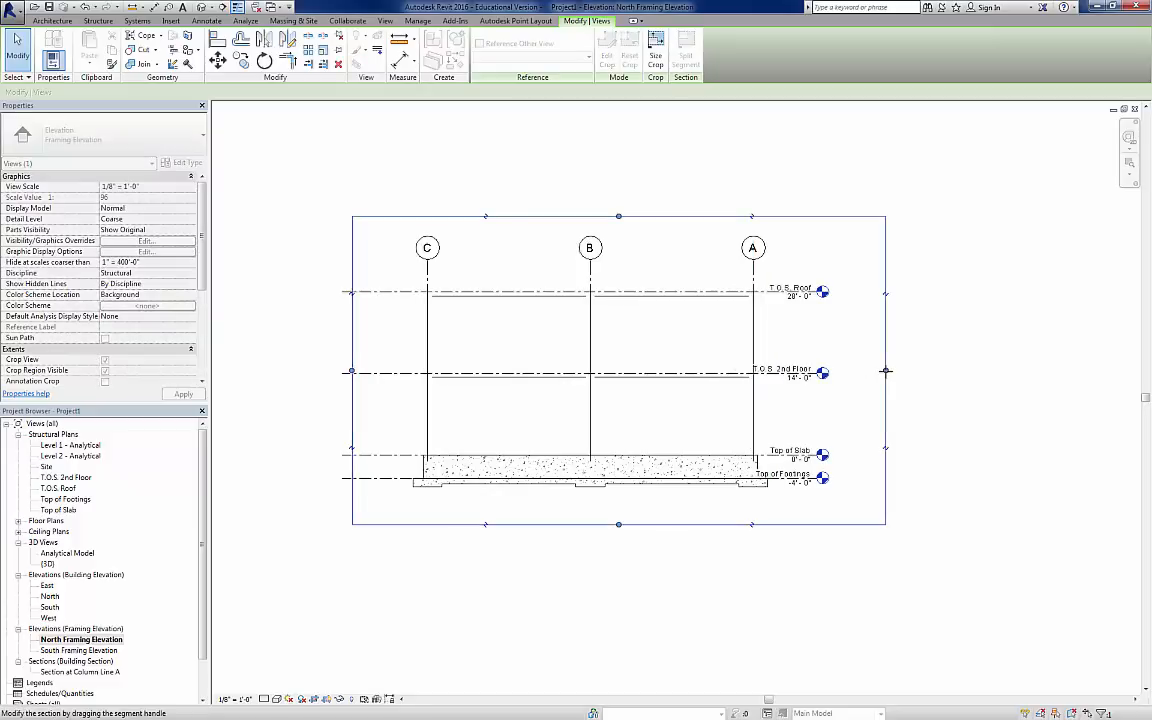
{"action": "left_click", "coordinate": [815, 376]}
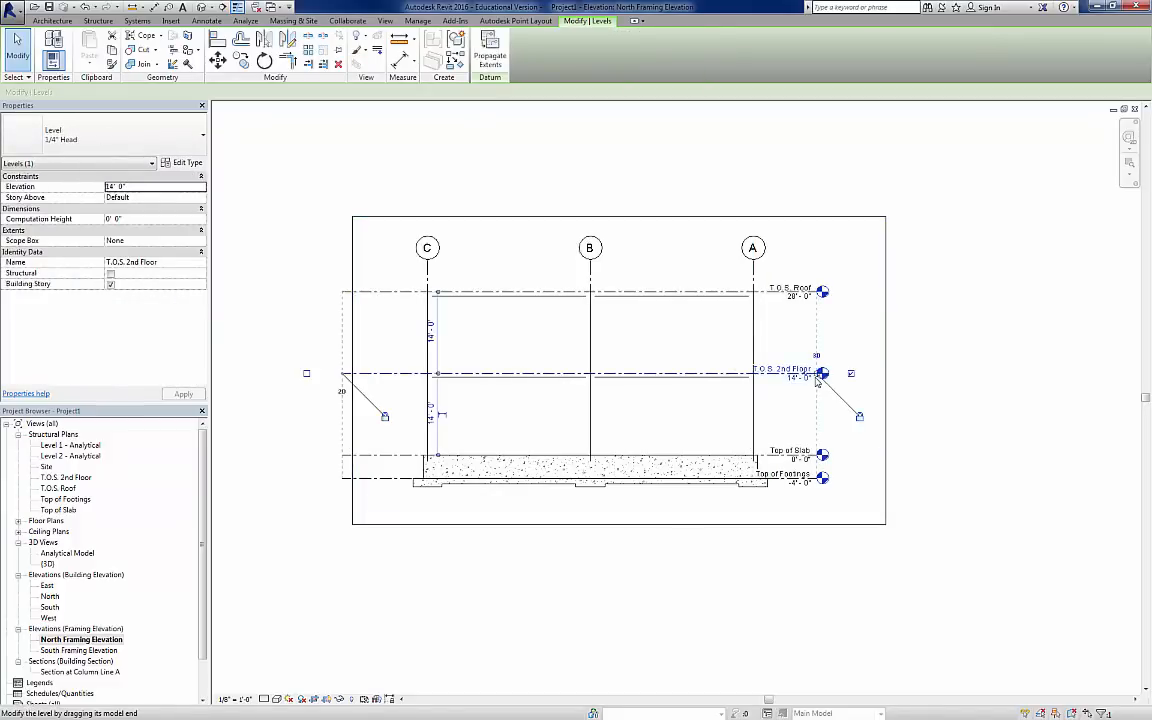
{"action": "left_click_drag", "start_coordinate": [821, 374], "coordinate": [862, 374]}
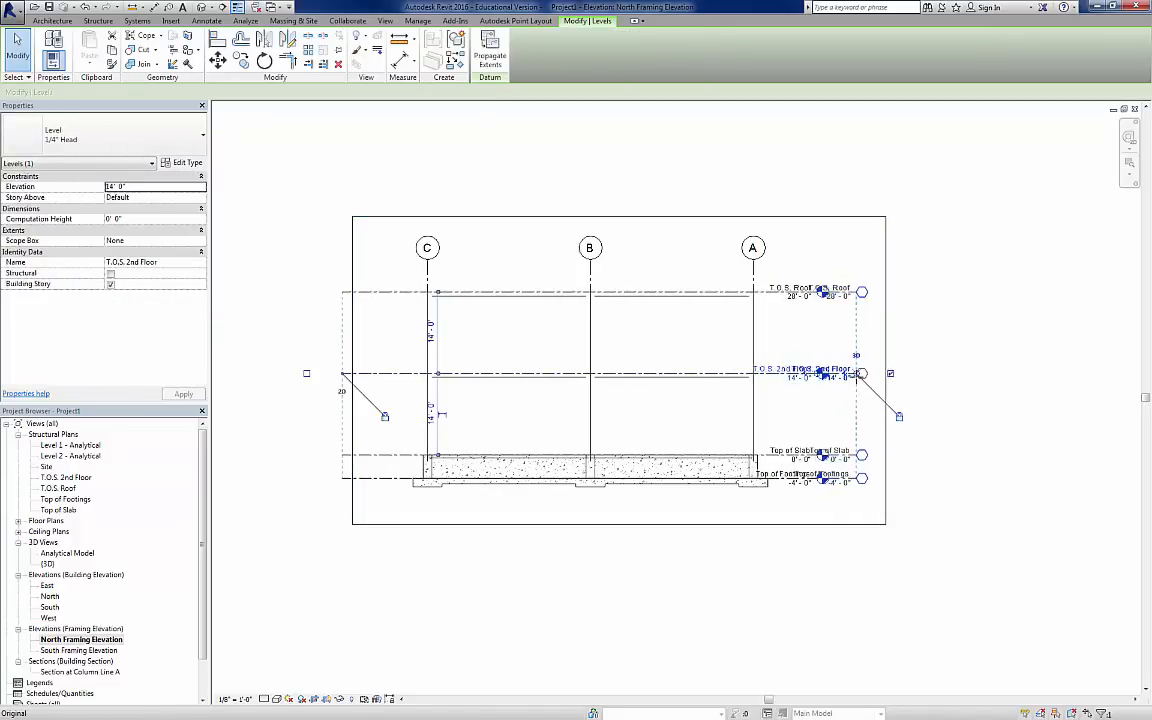
- Set the North Framing Elevation's detail level to Fine and its visual style to Consistent Colors
{"action": "left_click", "coordinate": [264, 699]}
{"action": "left_click", "coordinate": [270, 687]}
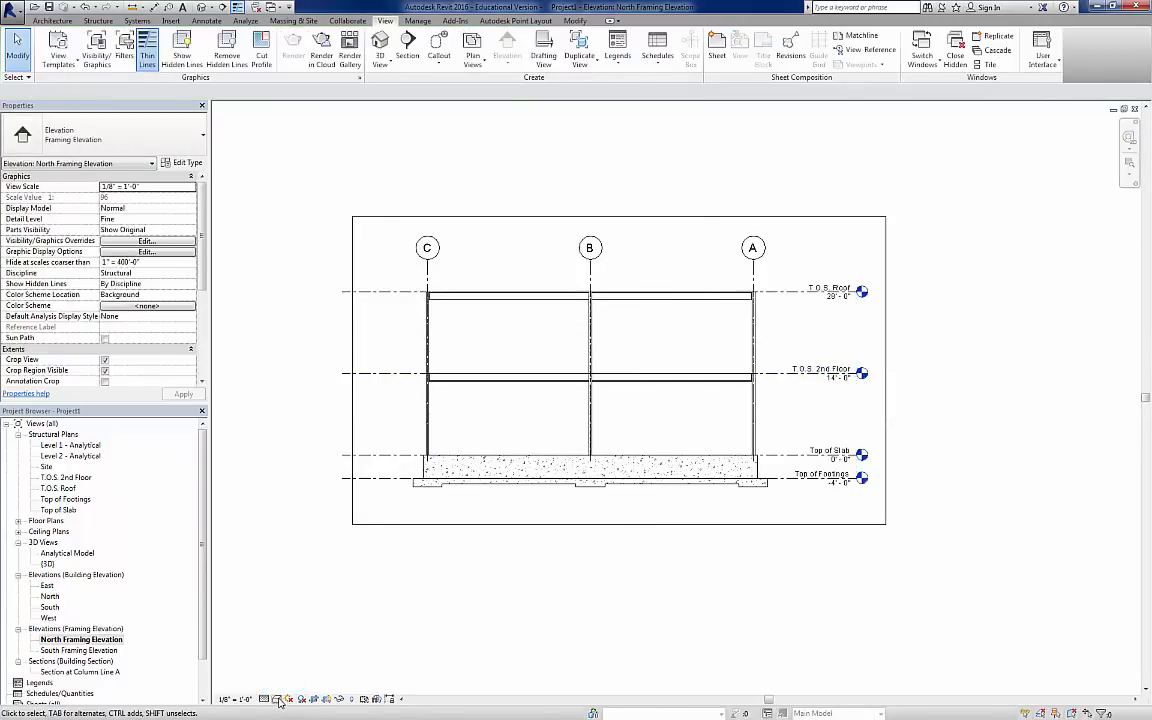
{"action": "left_click", "coordinate": [277, 699]}
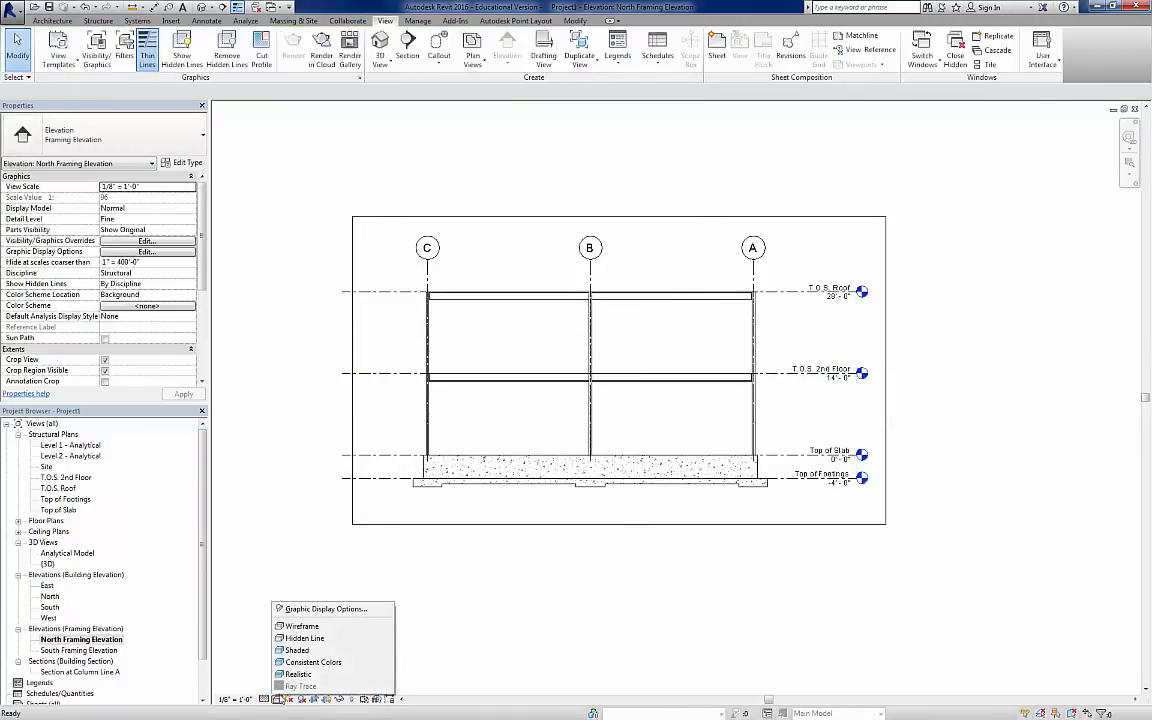
{"action": "left_click", "coordinate": [300, 663]}
{"action": "scroll", "coordinate": [622, 332], "scroll_direction": "up", "scroll_amount": 2}
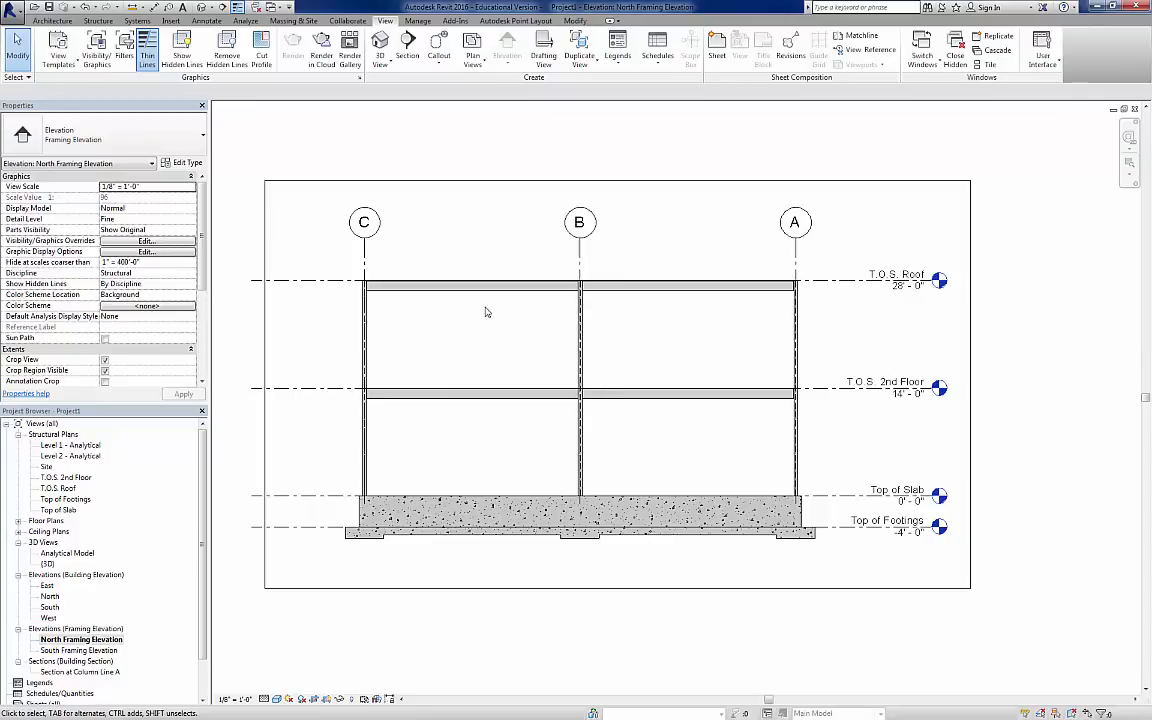
- Start the Brace command and choose the HSS Square HSS6X6X1/2 type
{"action": "left_click", "coordinate": [97, 21]}
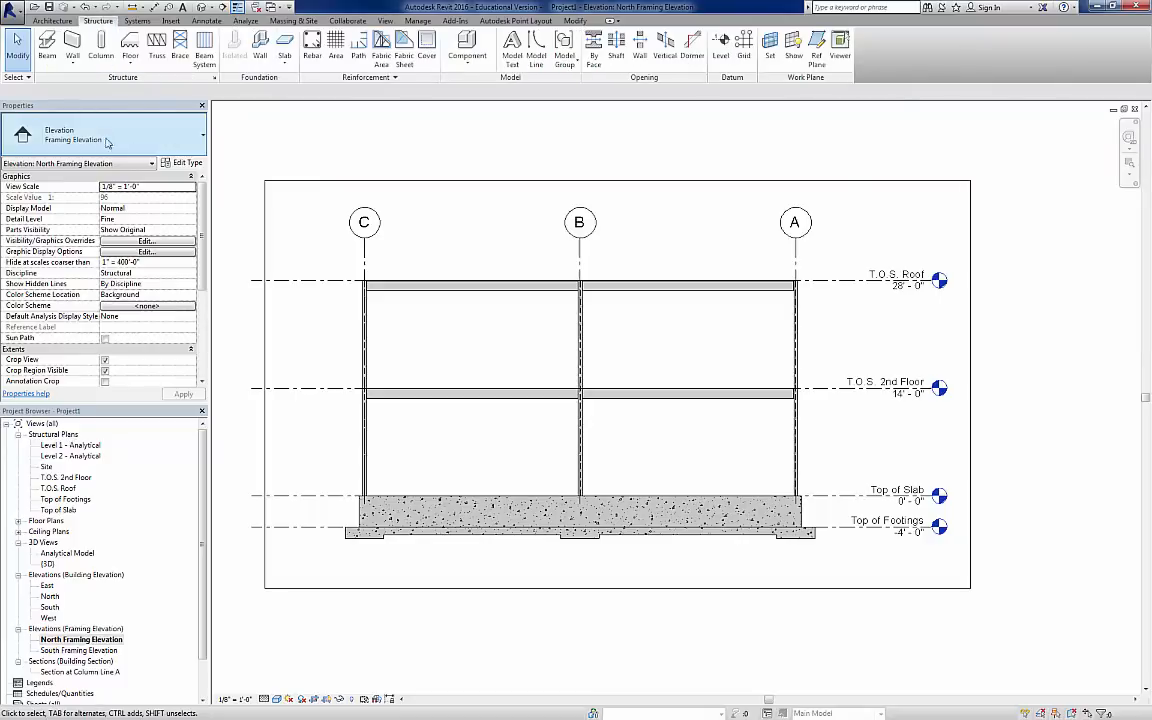
{"action": "left_click", "coordinate": [181, 44]}
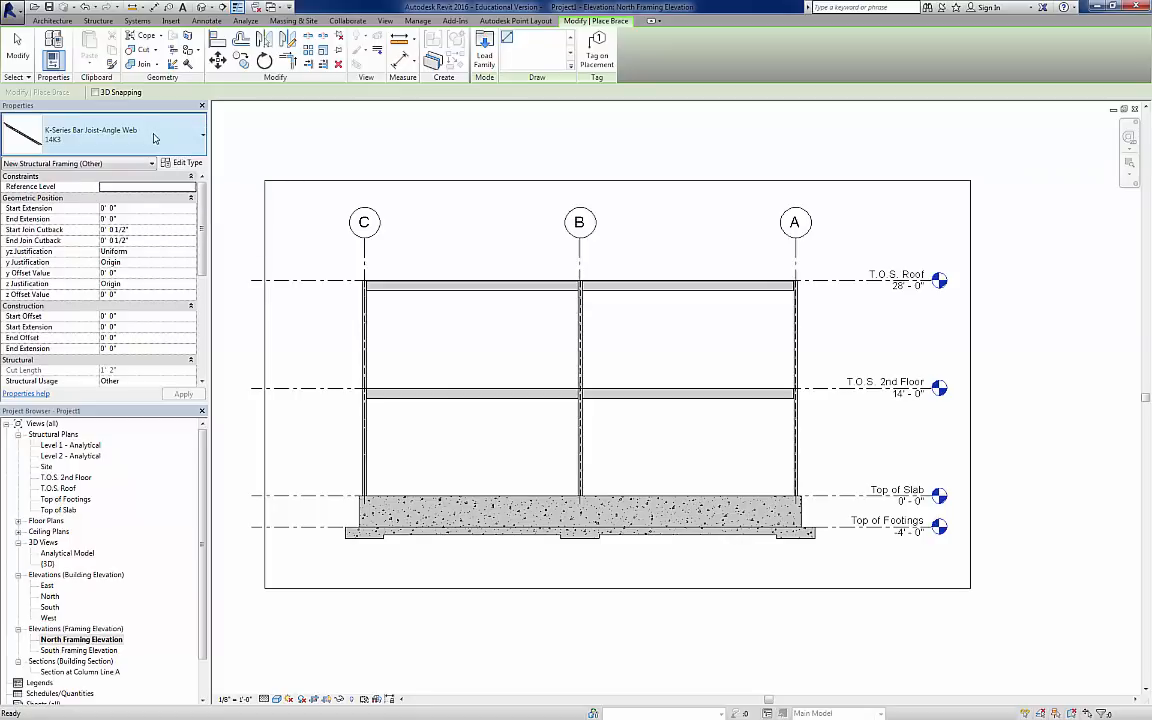
{"action": "left_click", "coordinate": [157, 135]}
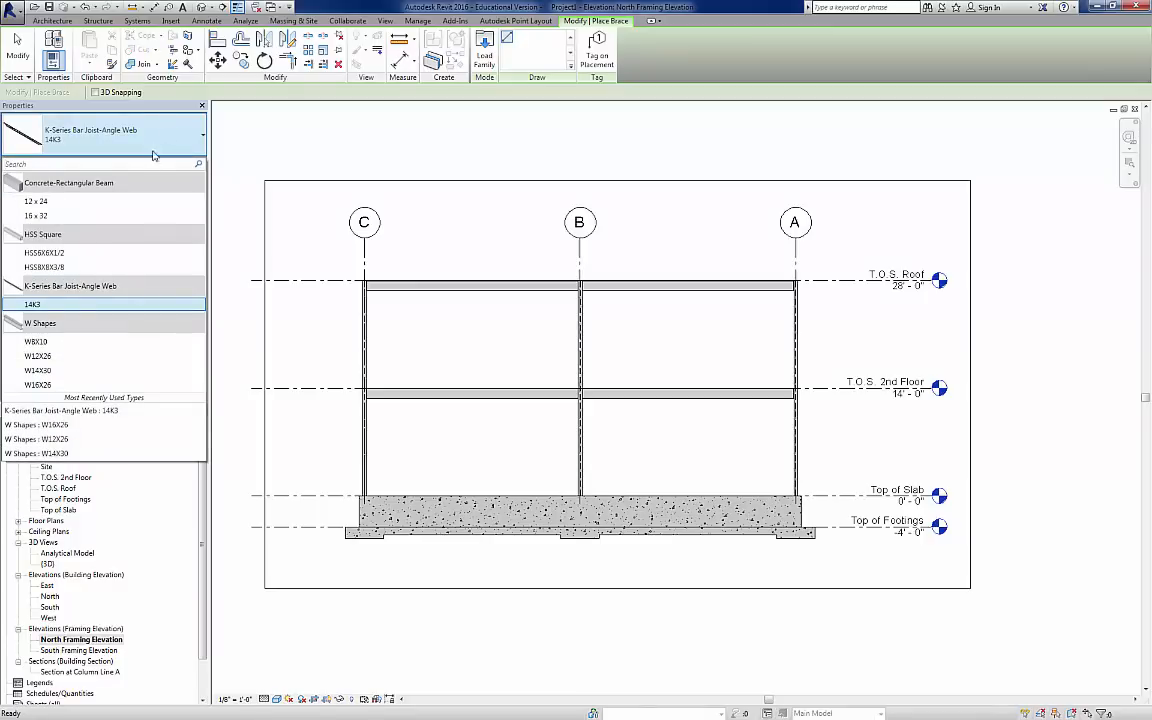
{"action": "left_click", "coordinate": [67, 260]}
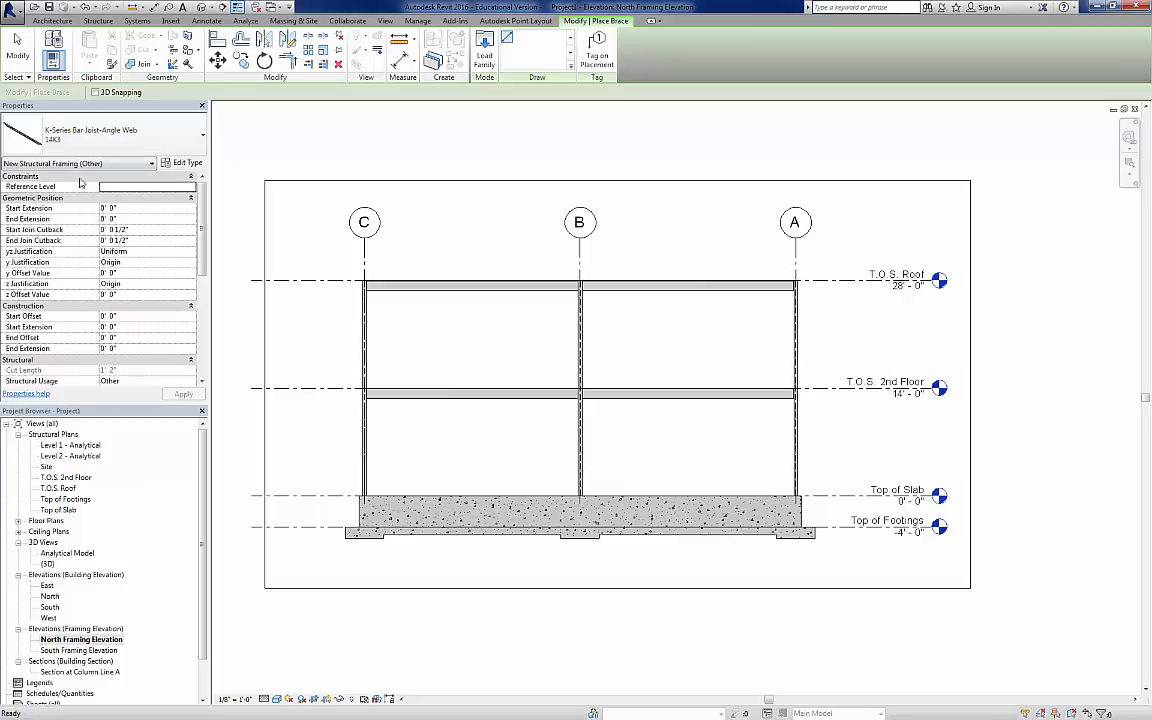
{"action": "left_click", "coordinate": [160, 138]}
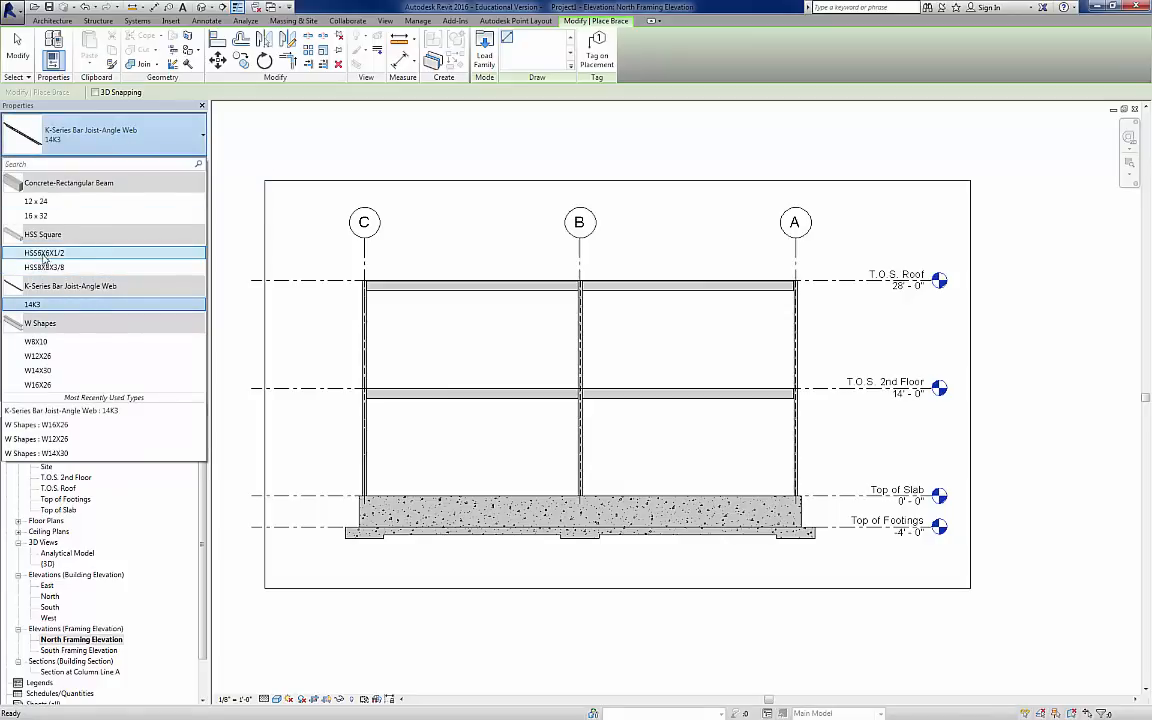
{"action": "key", "text": "Escape"}
{"action": "key", "text": "Escape"}
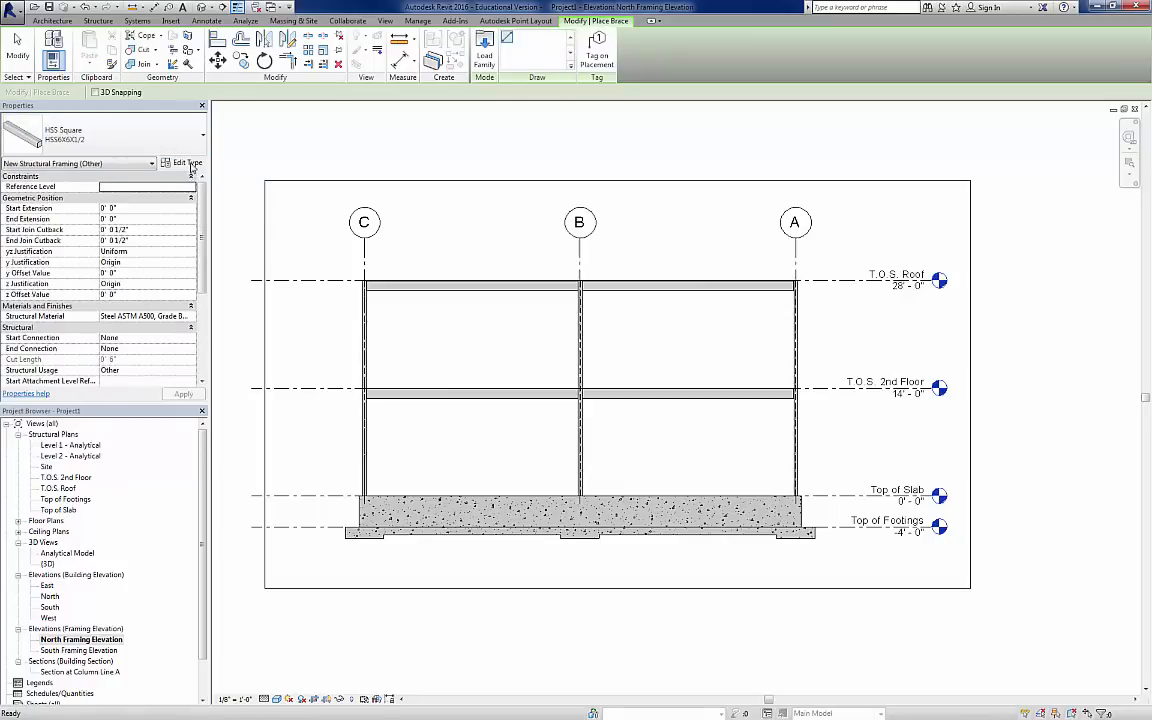
- From the brace's type properties, load the HSS-Hollow Structural Section family from the Steel folder under Structural Framing
{"action": "left_click", "coordinate": [188, 163]}
{"action": "left_click", "coordinate": [502, 197]}
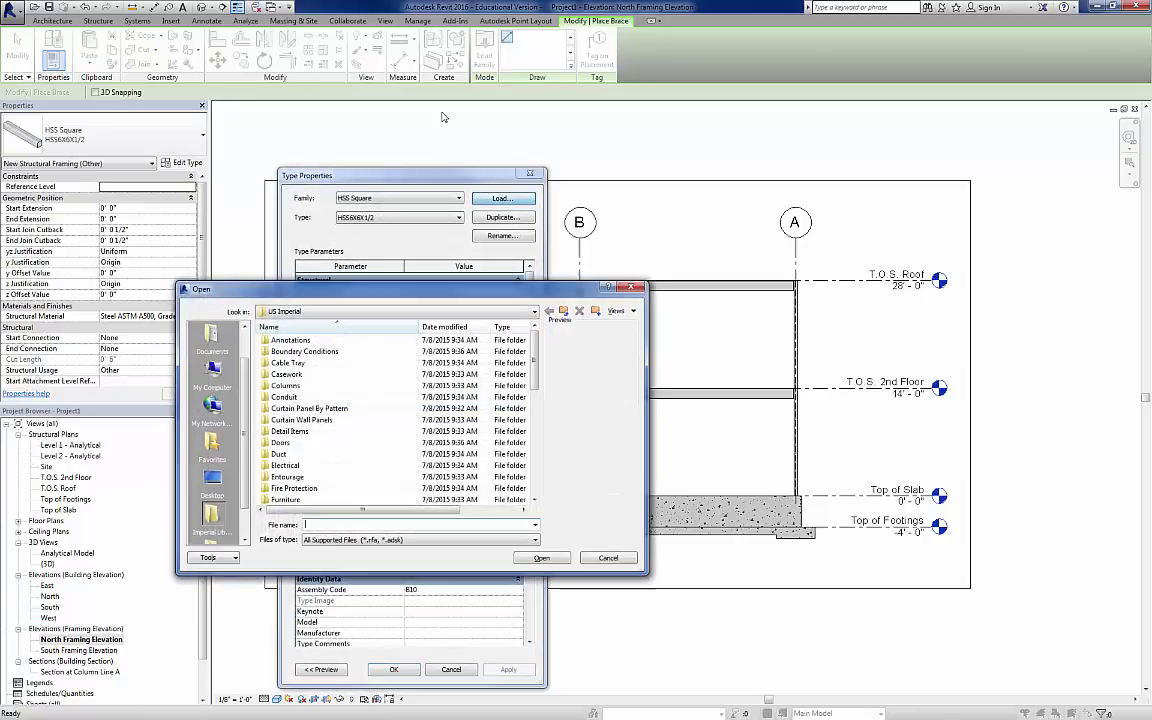
{"action": "left_click_drag", "start_coordinate": [535, 377], "coordinate": [562, 498]}
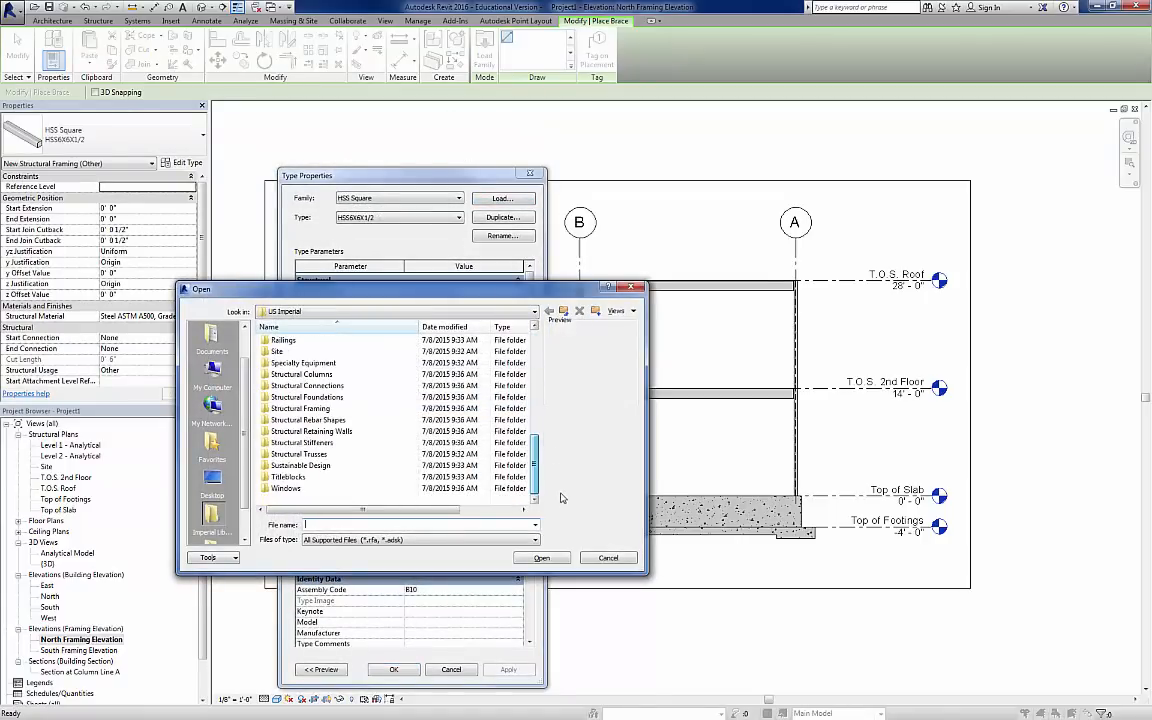
{"action": "double_click", "coordinate": [300, 408]}
{"action": "double_click", "coordinate": [282, 375]}
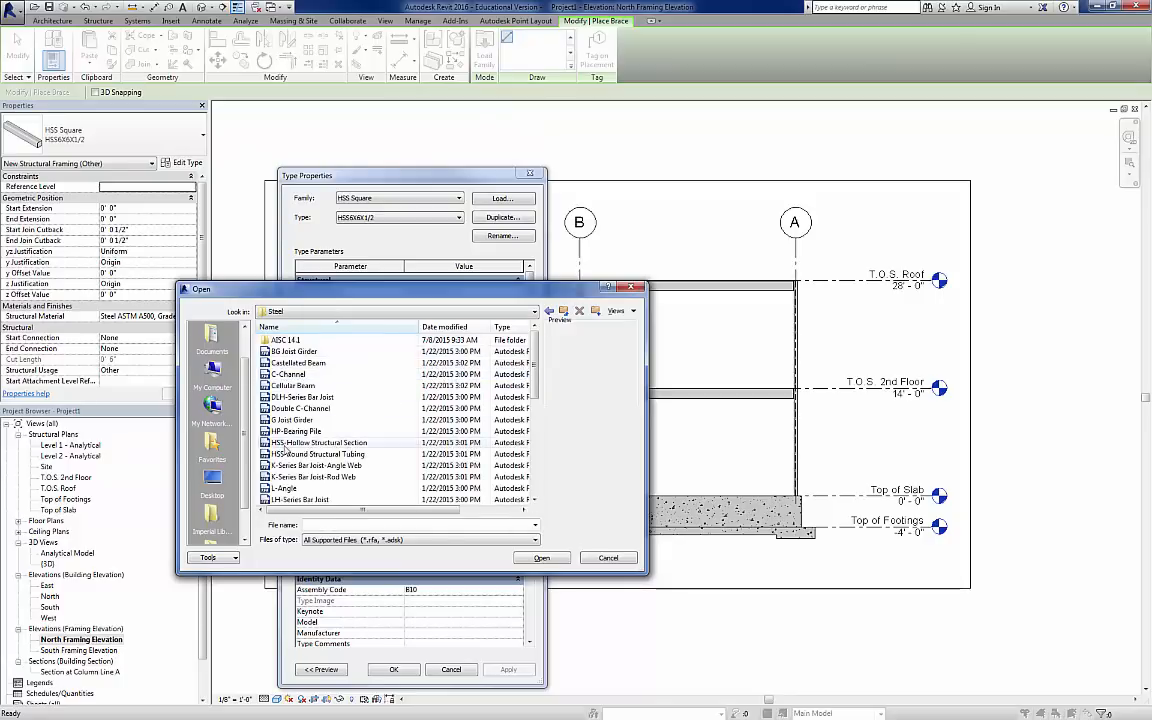
{"action": "left_click", "coordinate": [303, 445]}
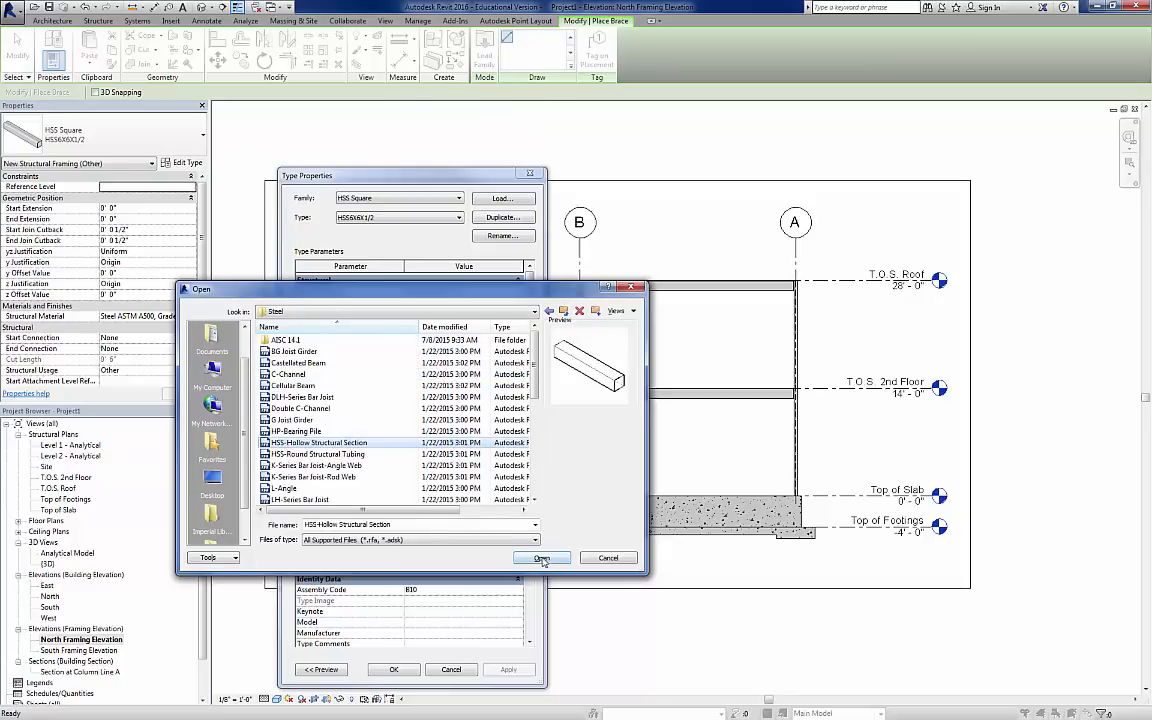
{"action": "left_click", "coordinate": [335, 452]}
{"action": "left_click", "coordinate": [330, 442]}
{"action": "left_click", "coordinate": [541, 558]}
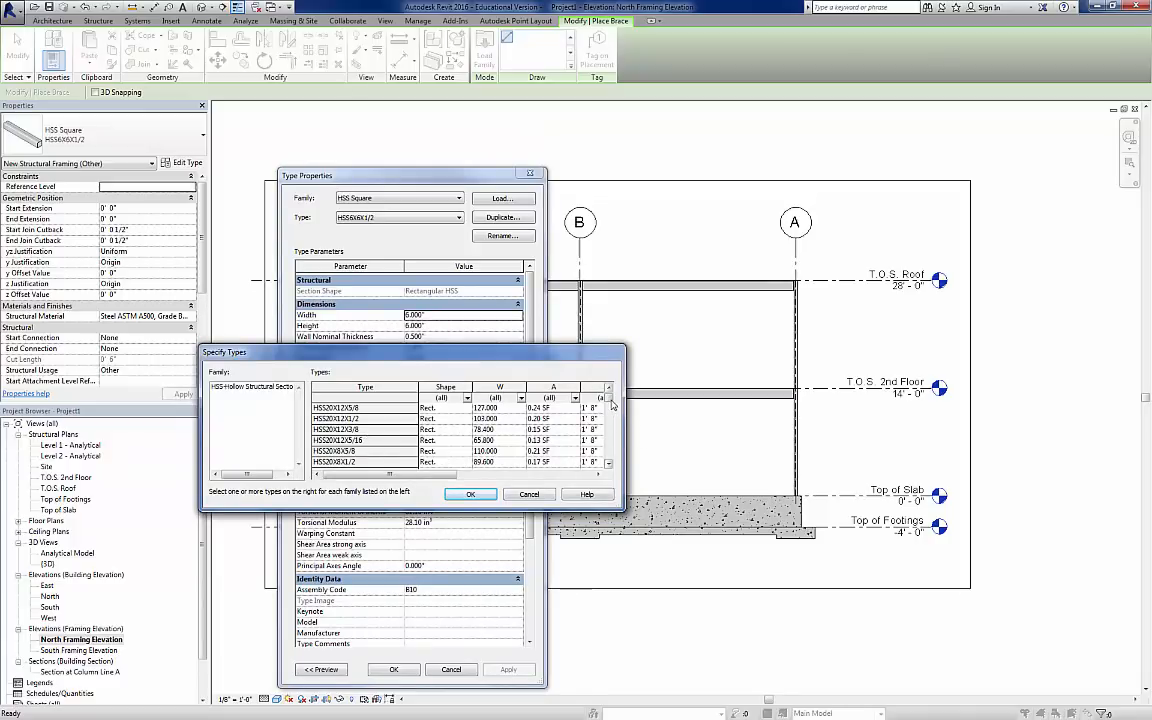
- Load the HSS4X4X1/4 size of the hollow section and apply it as the brace type
{"action": "left_click_drag", "start_coordinate": [609, 401], "coordinate": [609, 447]}
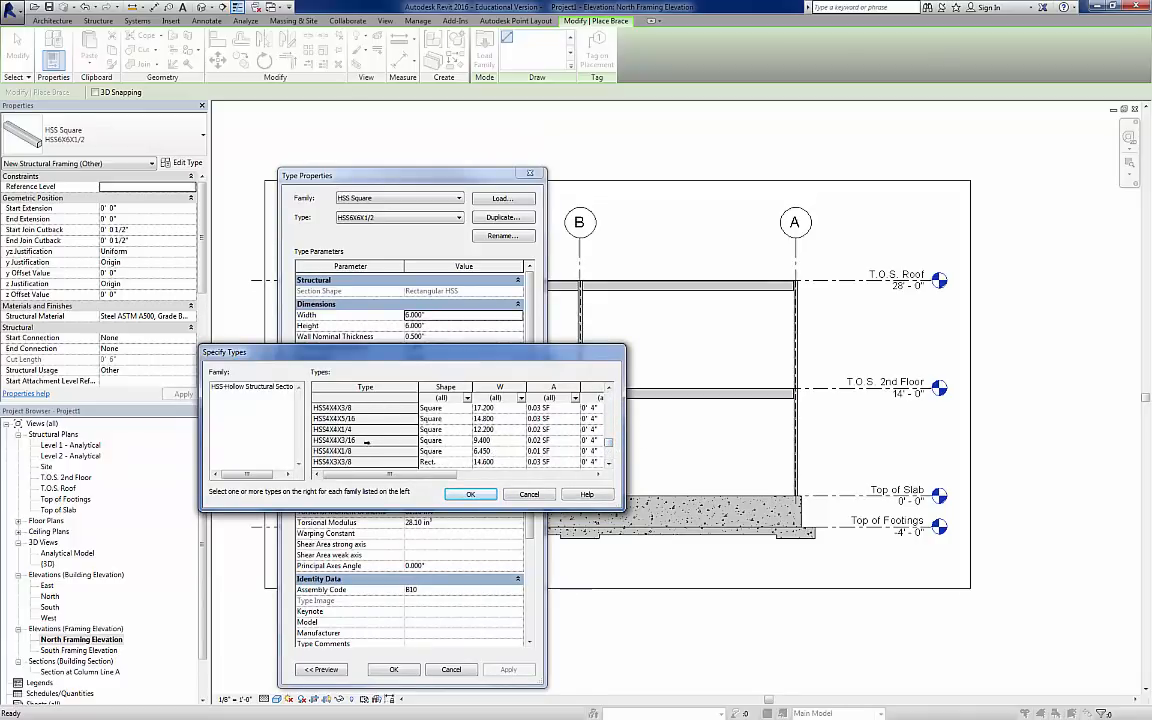
{"action": "left_click", "coordinate": [333, 429]}
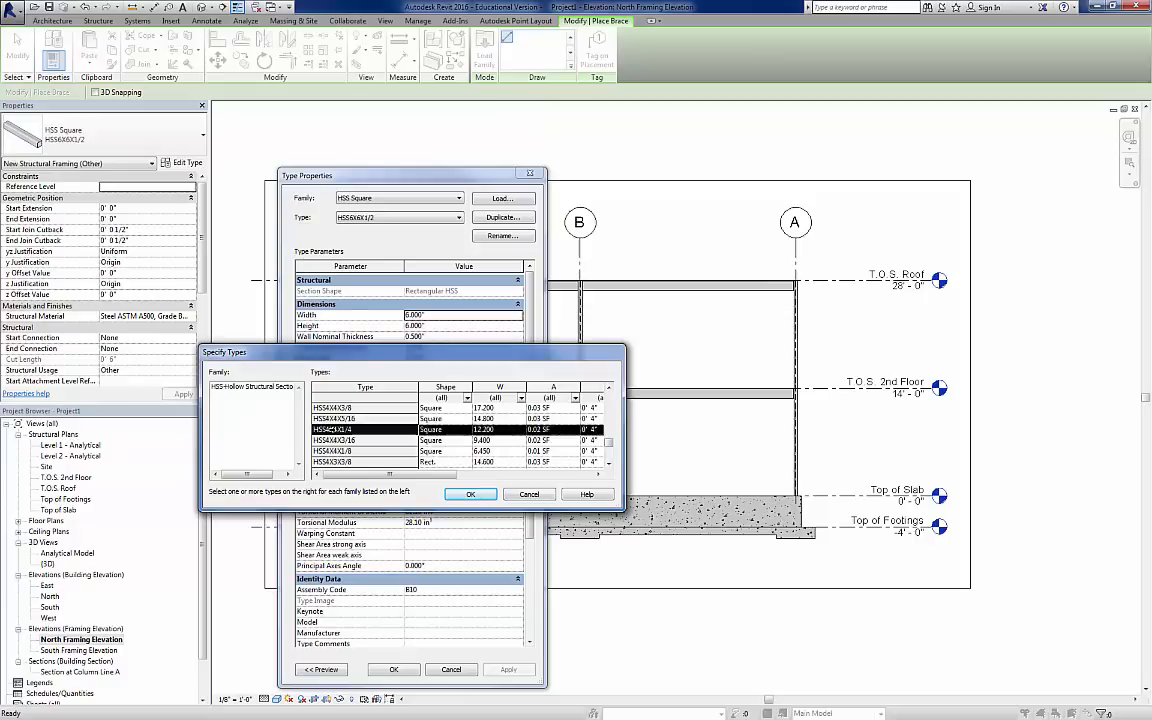
{"action": "left_click", "coordinate": [480, 496]}
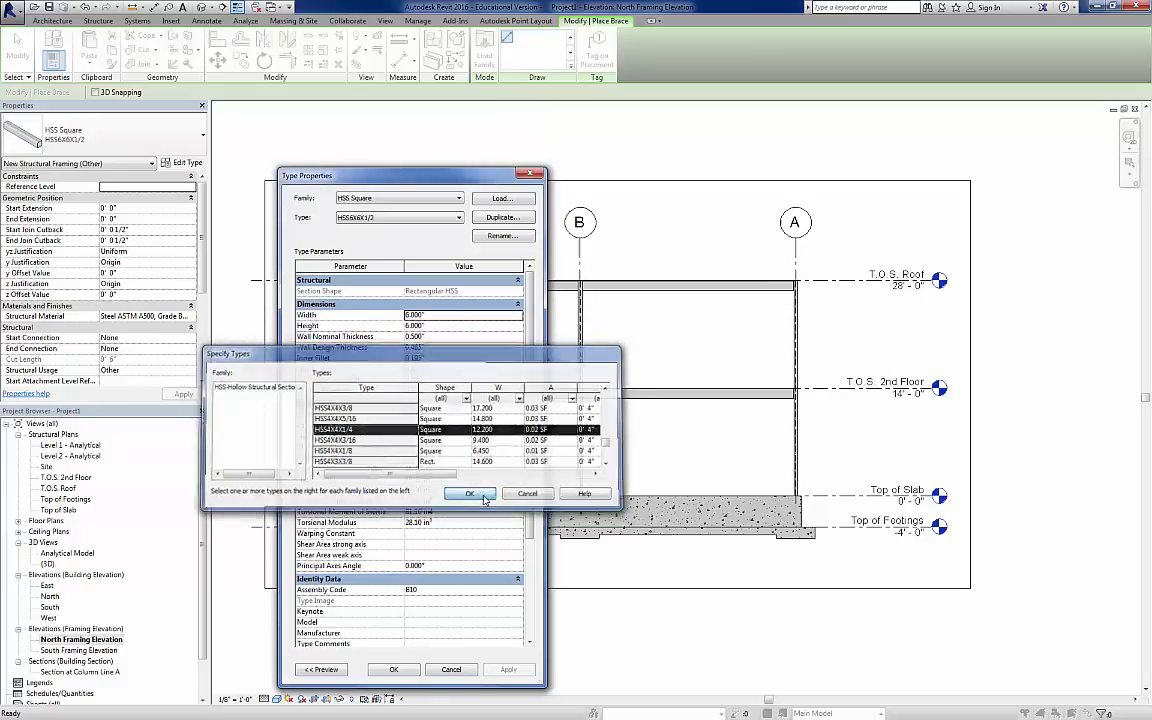
{"action": "left_click", "coordinate": [396, 670]}
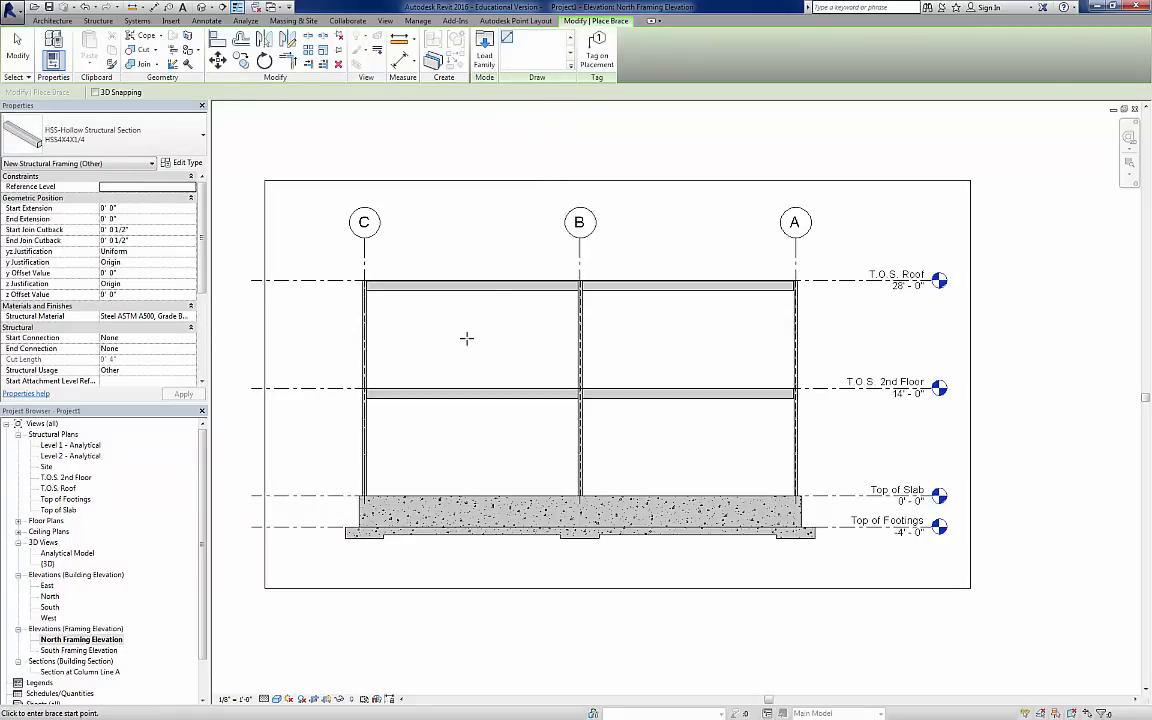
- Place two upper-storey braces between grids C and B, from the roof beam's ends to the midpoint of the second-floor beam
{"action": "left_click", "coordinate": [363, 286]}
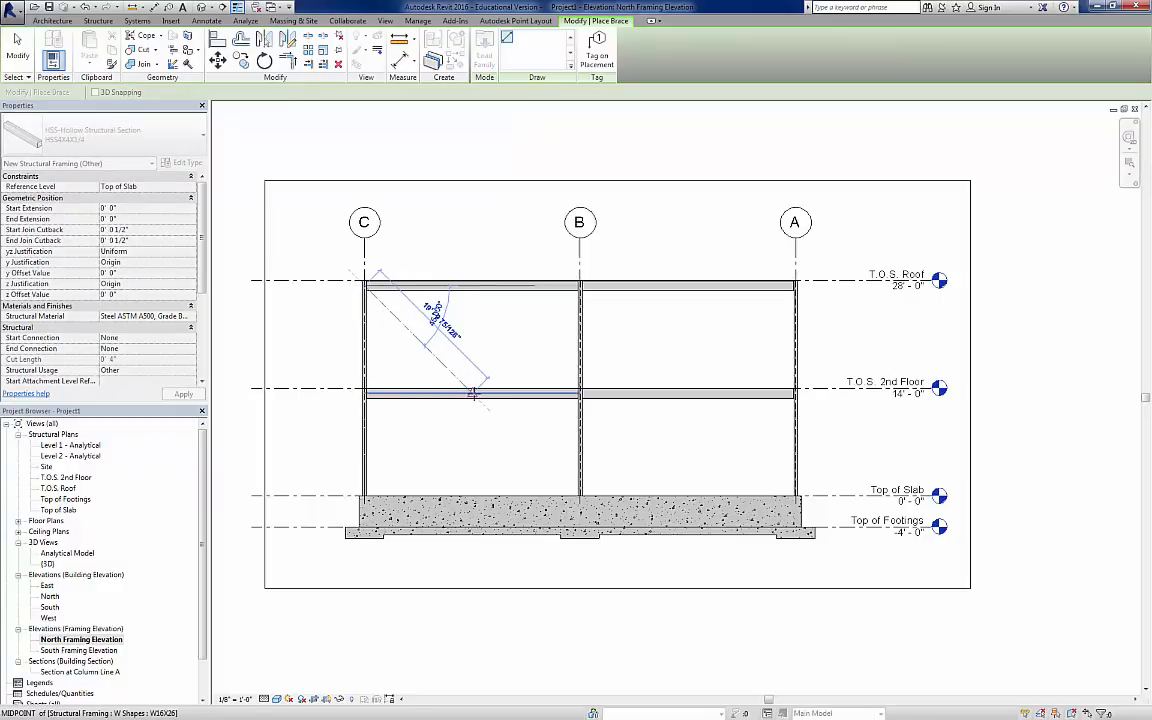
{"action": "left_click", "coordinate": [473, 393]}
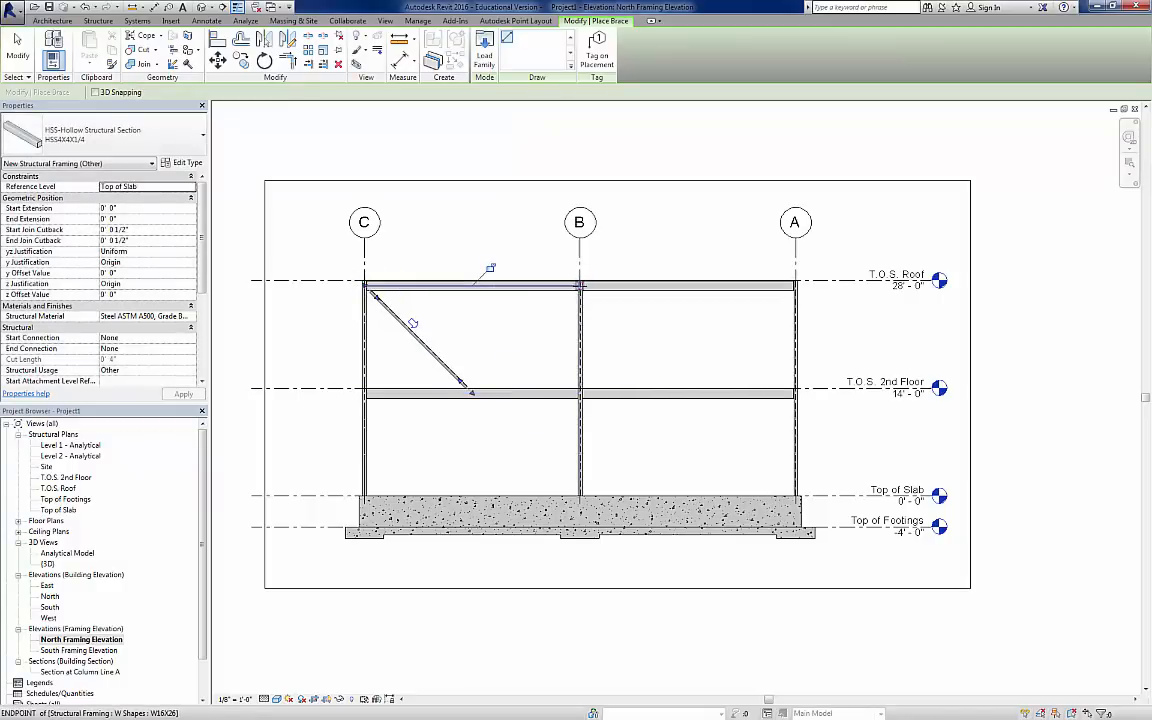
{"action": "left_click", "coordinate": [580, 288]}
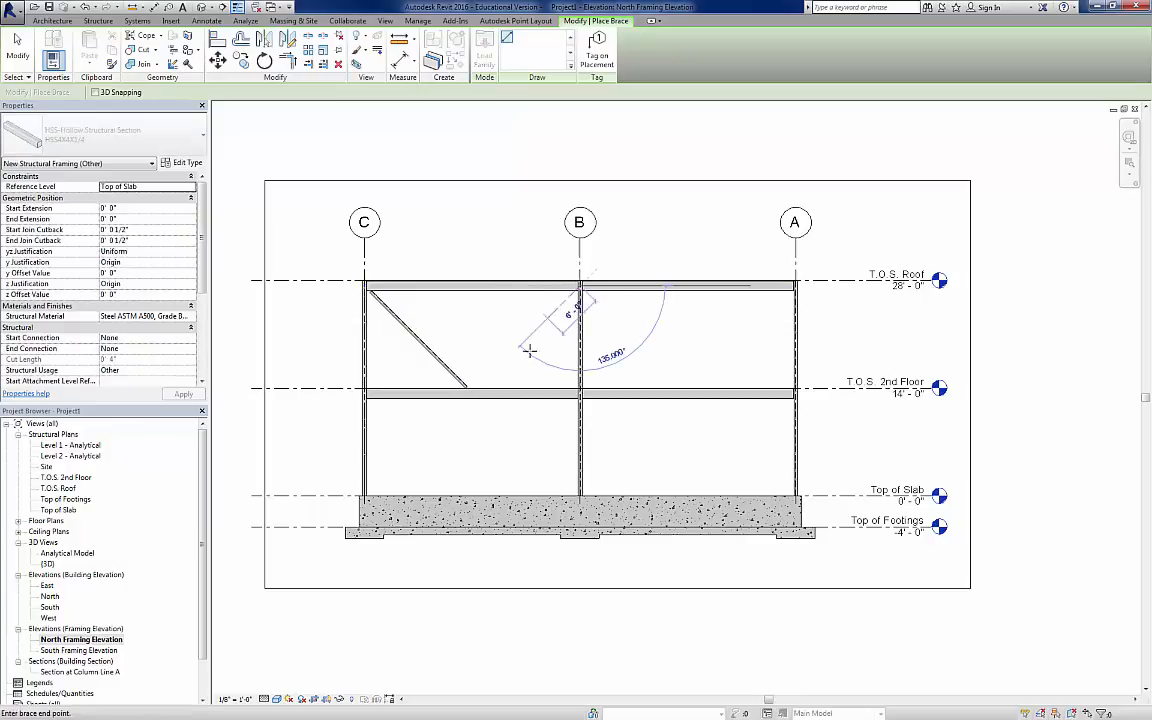
{"action": "left_click", "coordinate": [478, 396]}
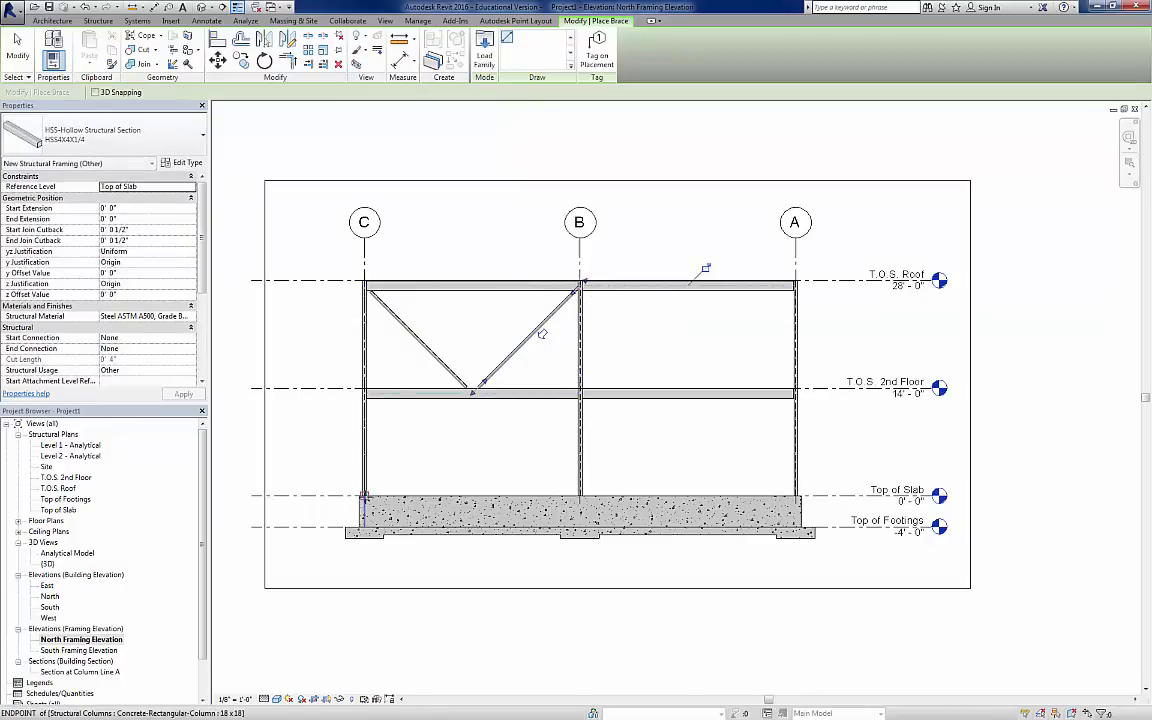
- Place two lower-storey braces from the column bases at grids C and B to the midpoint of the second-floor beam
{"action": "left_click", "coordinate": [364, 495]}
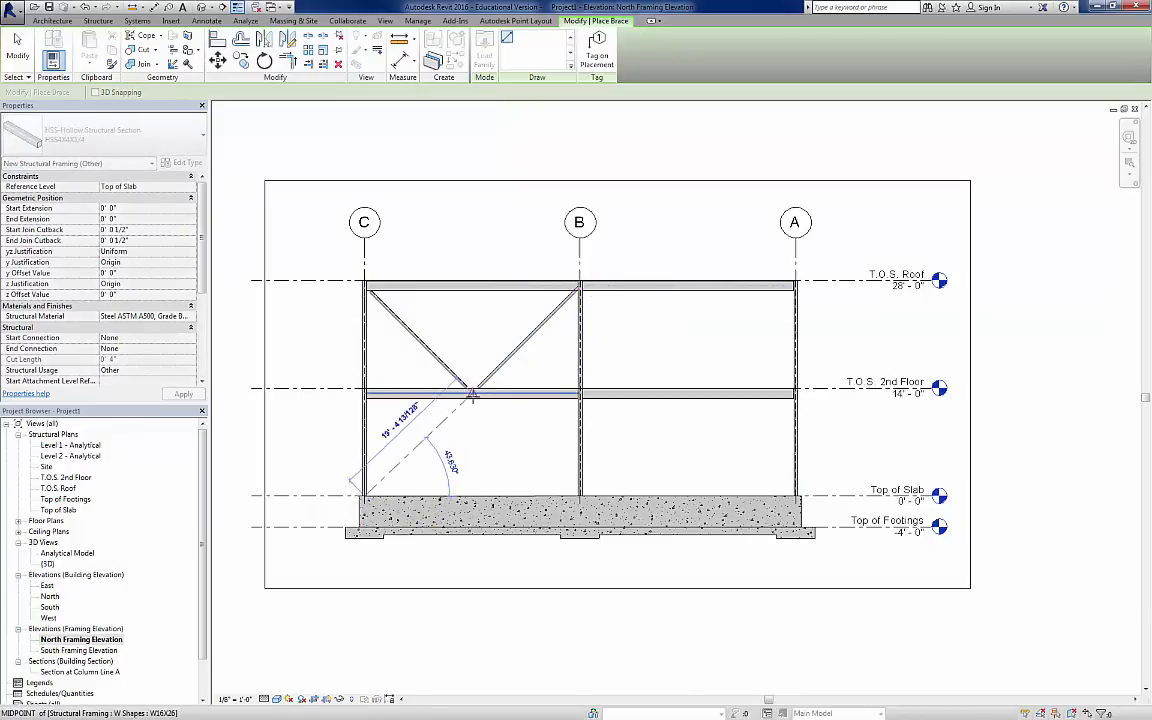
{"action": "left_click", "coordinate": [472, 393]}
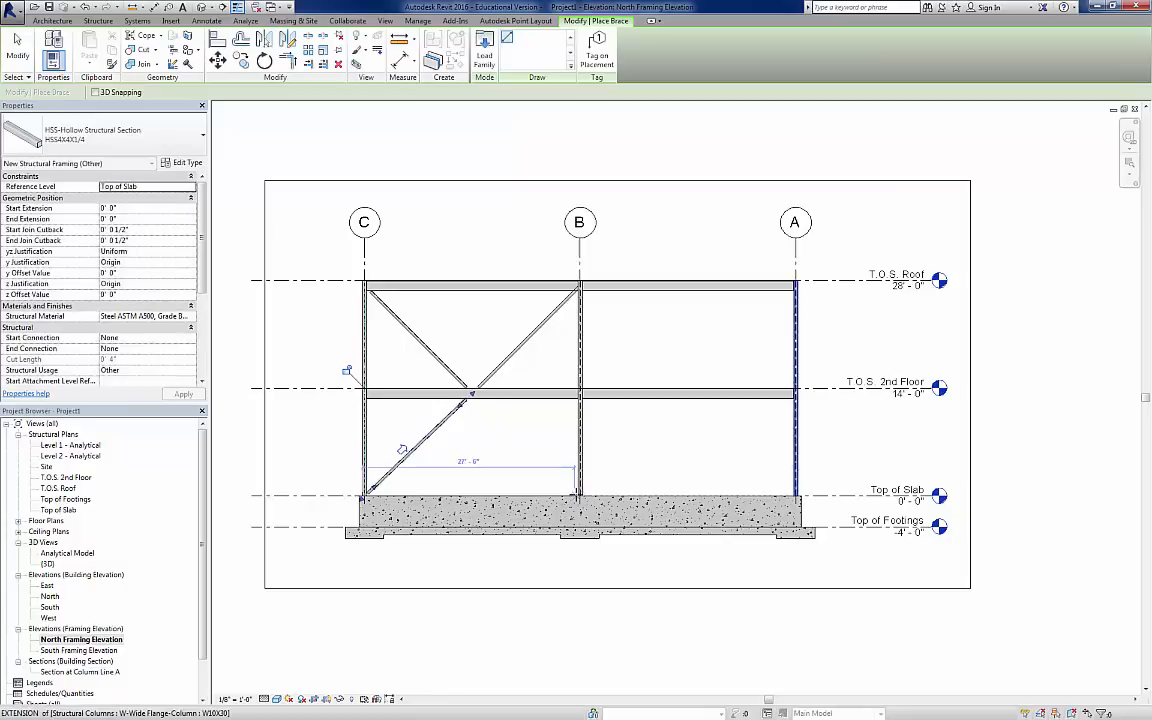
{"action": "left_click", "coordinate": [580, 495]}
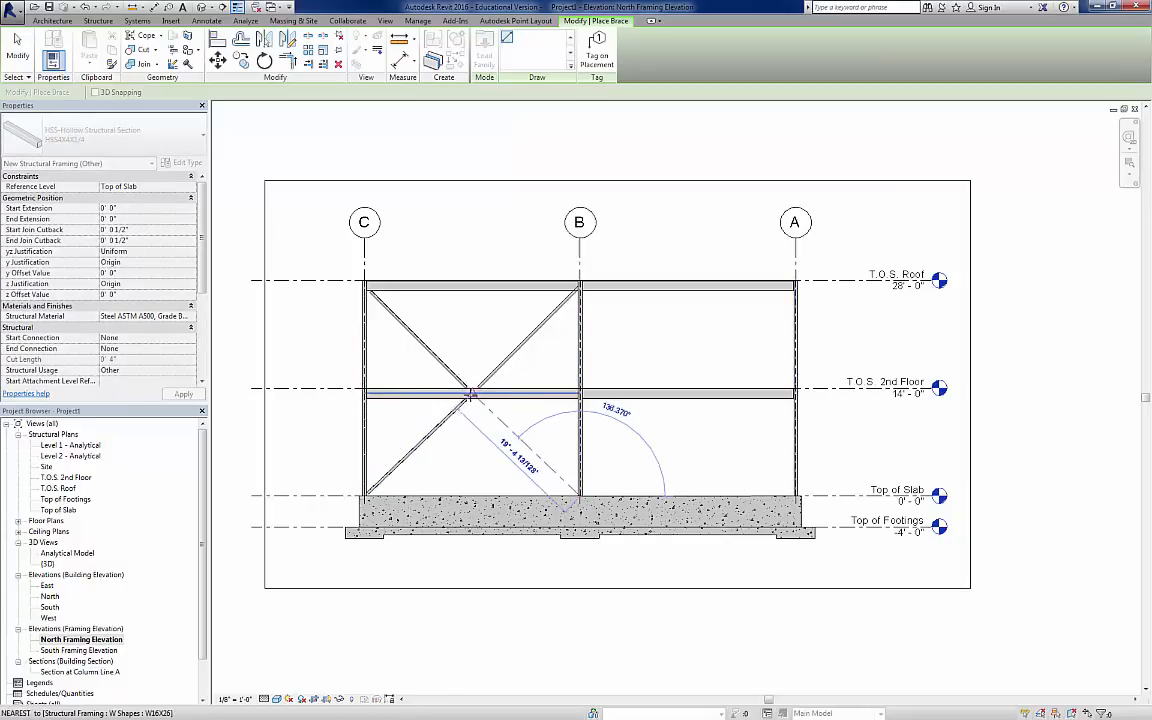
{"action": "left_click", "coordinate": [471, 394]}
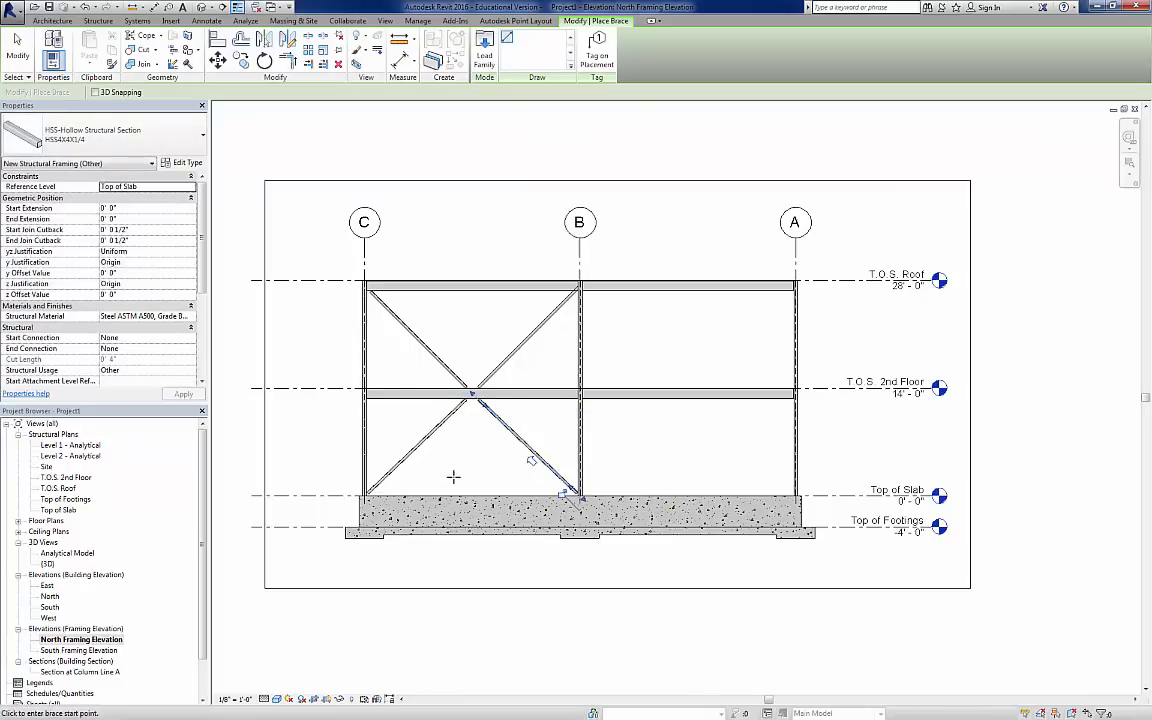
{"action": "left_click", "coordinate": [17, 48]}
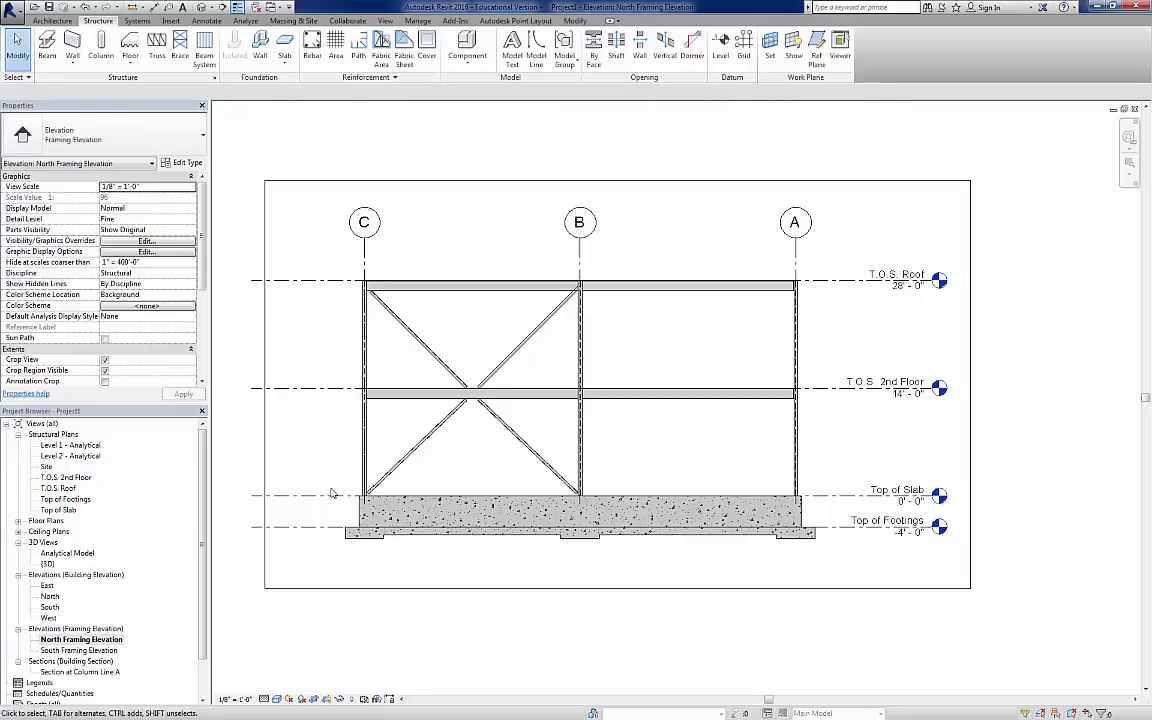
{"action": "scroll", "coordinate": [456, 438], "scroll_direction": "up", "scroll_amount": 1}
{"action": "scroll", "coordinate": [456, 438], "scroll_direction": "up", "scroll_amount": 1}
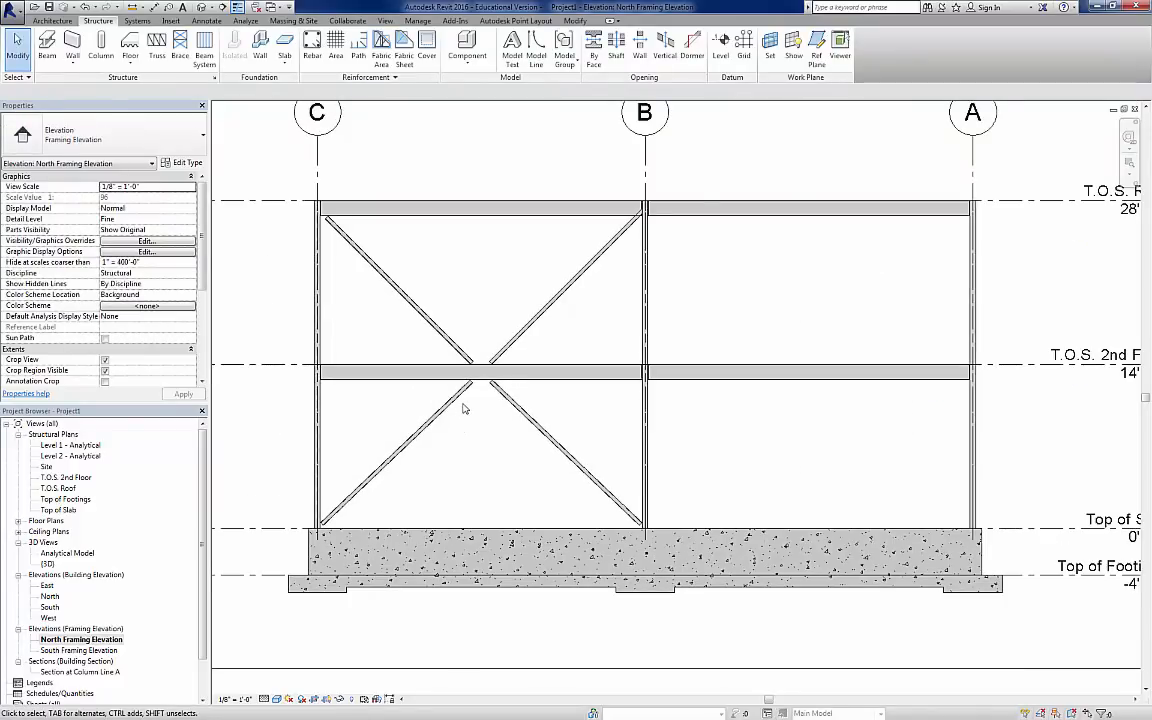
- Open the South Framing Elevation and widen its crop region beyond grids A and C and the level heads
{"action": "double_click", "coordinate": [66, 650]}
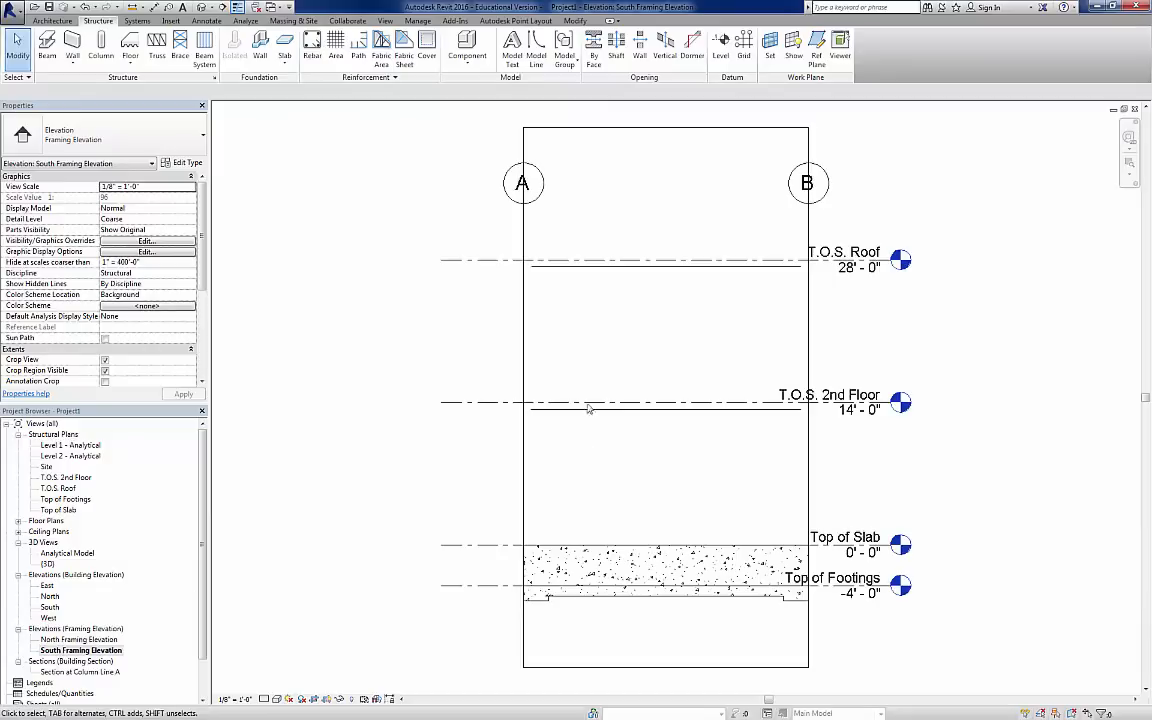
{"action": "left_click", "coordinate": [524, 324]}
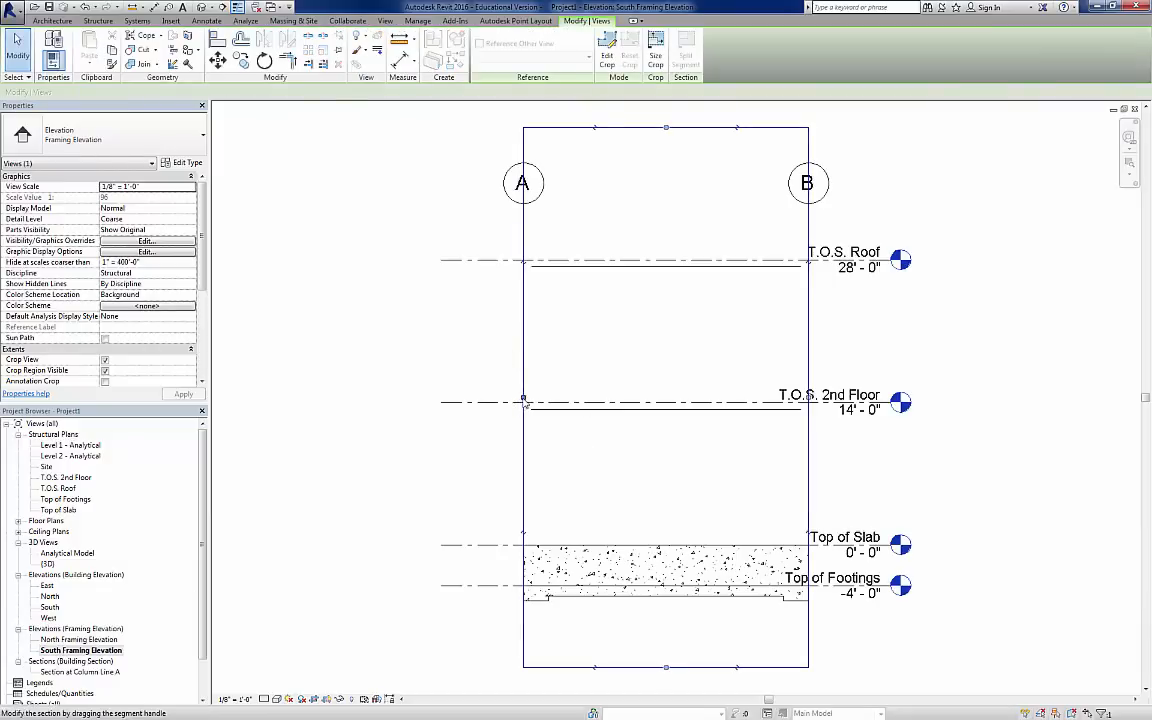
{"action": "left_click_drag", "start_coordinate": [524, 398], "coordinate": [326, 398]}
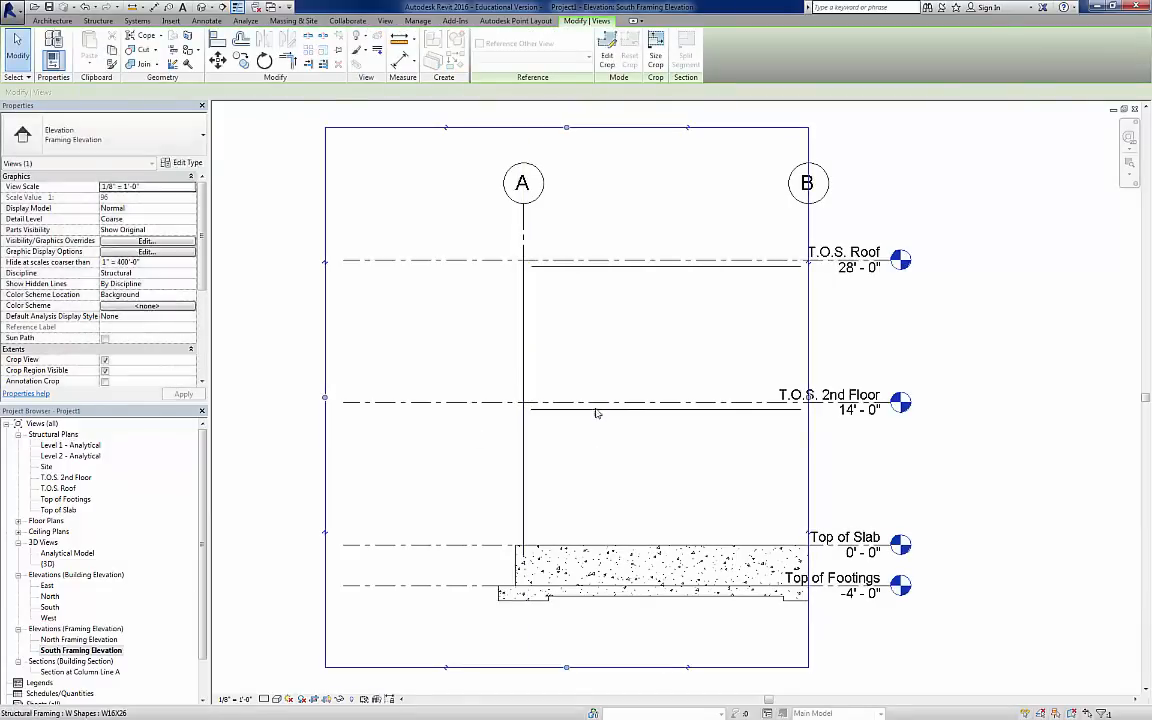
{"action": "scroll", "coordinate": [610, 410], "scroll_direction": "down", "scroll_amount": 3}
{"action": "left_click_drag", "start_coordinate": [737, 402], "coordinate": [1040, 398]}
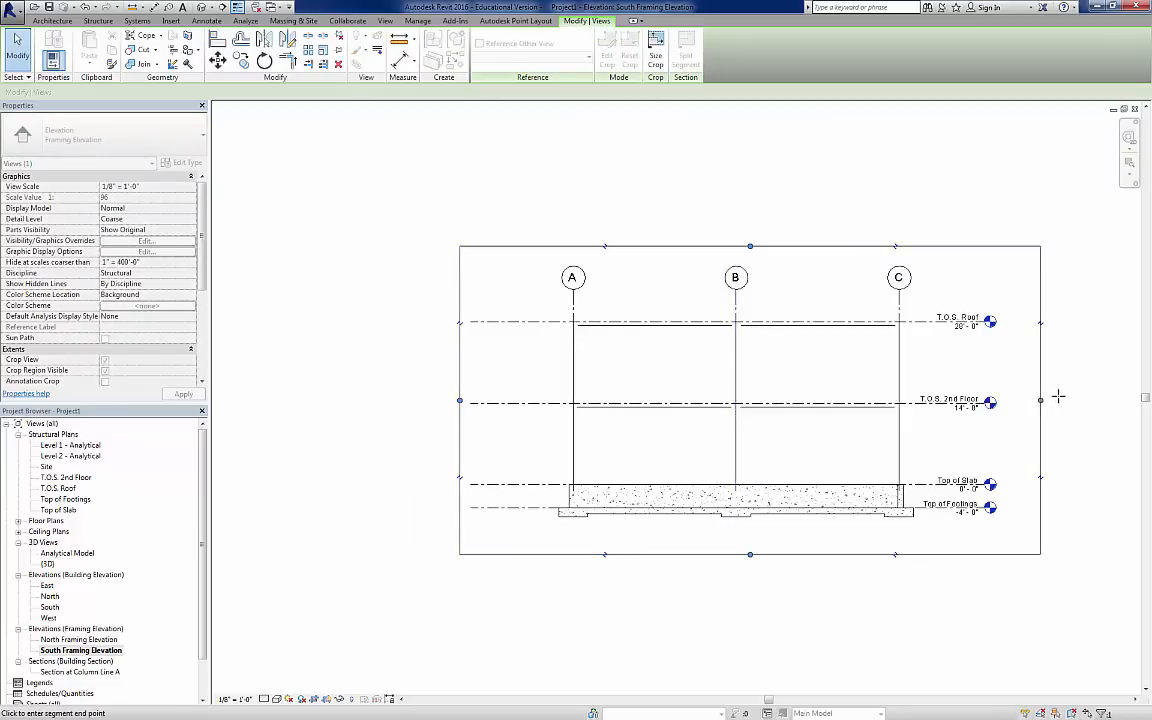
{"action": "left_click", "coordinate": [1076, 395]}
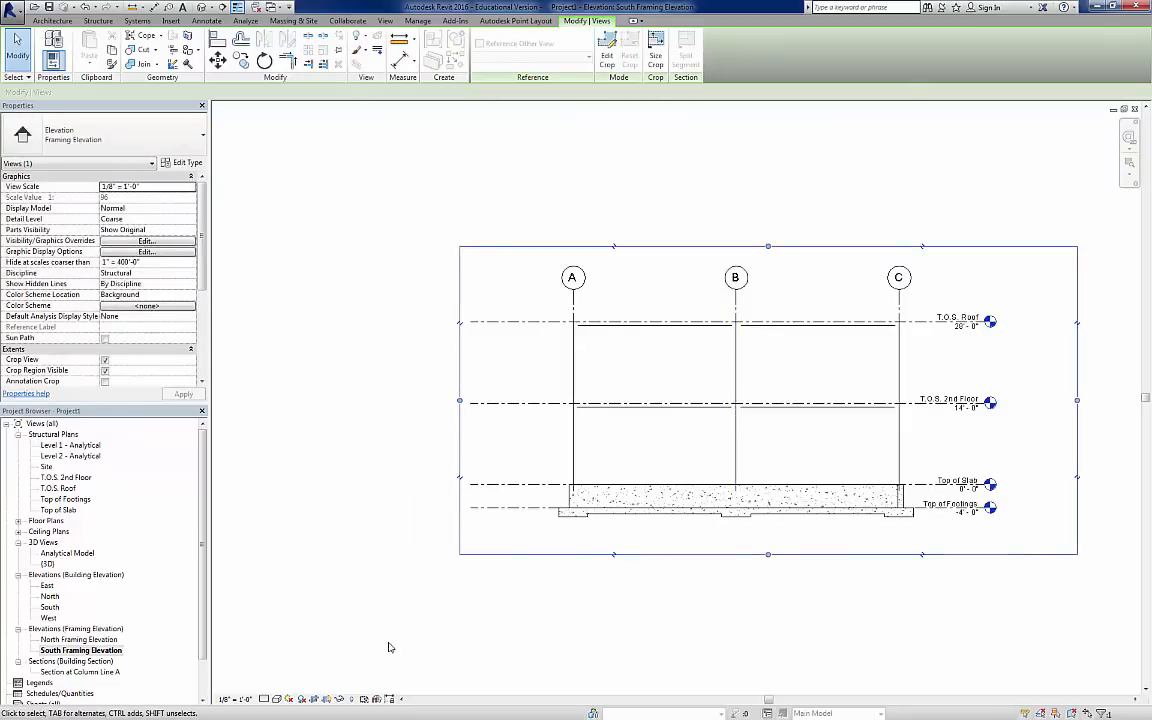
- Set the South Framing Elevation's detail level to Fine and its visual style to Shaded
{"action": "left_click", "coordinate": [263, 699]}
{"action": "left_click", "coordinate": [272, 685]}
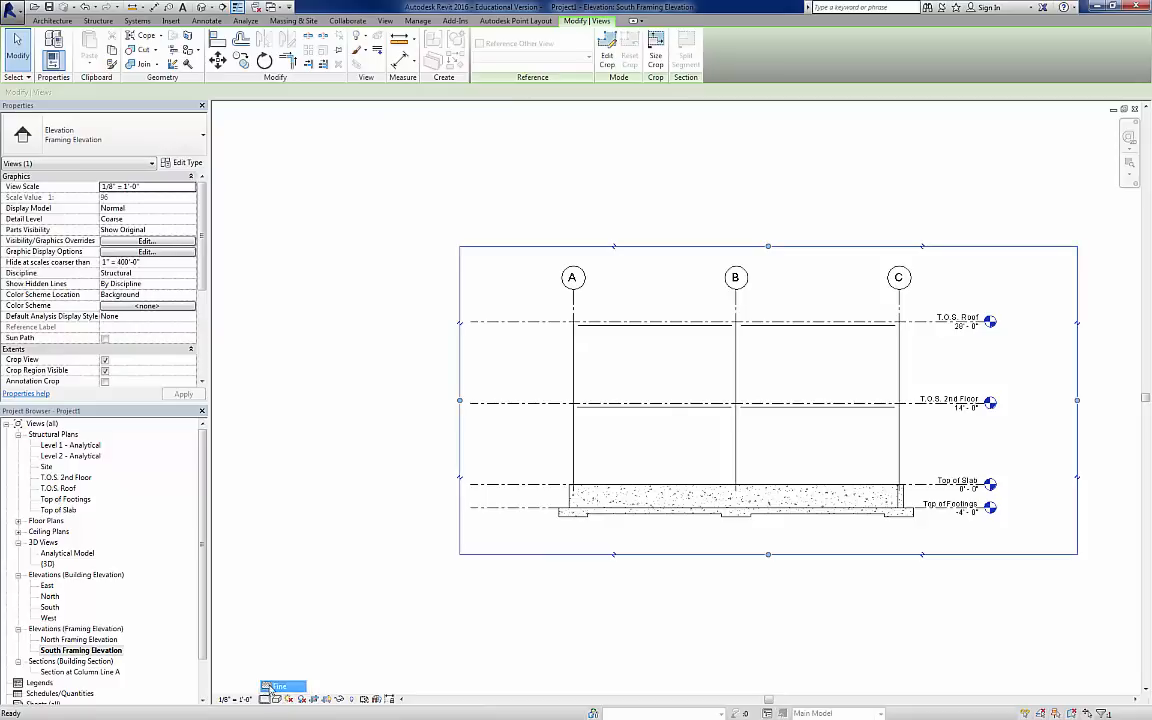
{"action": "left_click", "coordinate": [276, 699]}
{"action": "left_click", "coordinate": [290, 591]}
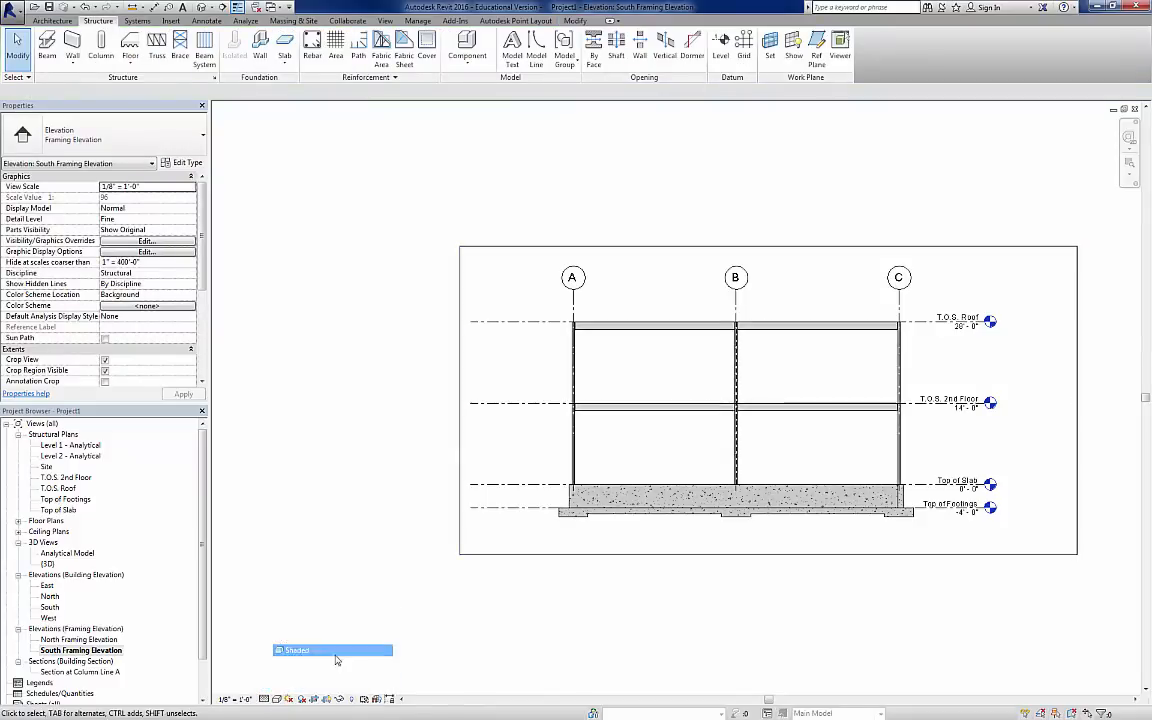
- Place two upper-storey HSS4X4X1/4 braces between grids B and C, from the roof beam's ends to the midpoint of the second-floor beam
{"action": "middle_click_drag", "start_coordinate": [901, 508], "coordinate": [606, 521]}
{"action": "scroll", "coordinate": [576, 462], "scroll_direction": "up", "scroll_amount": 1}
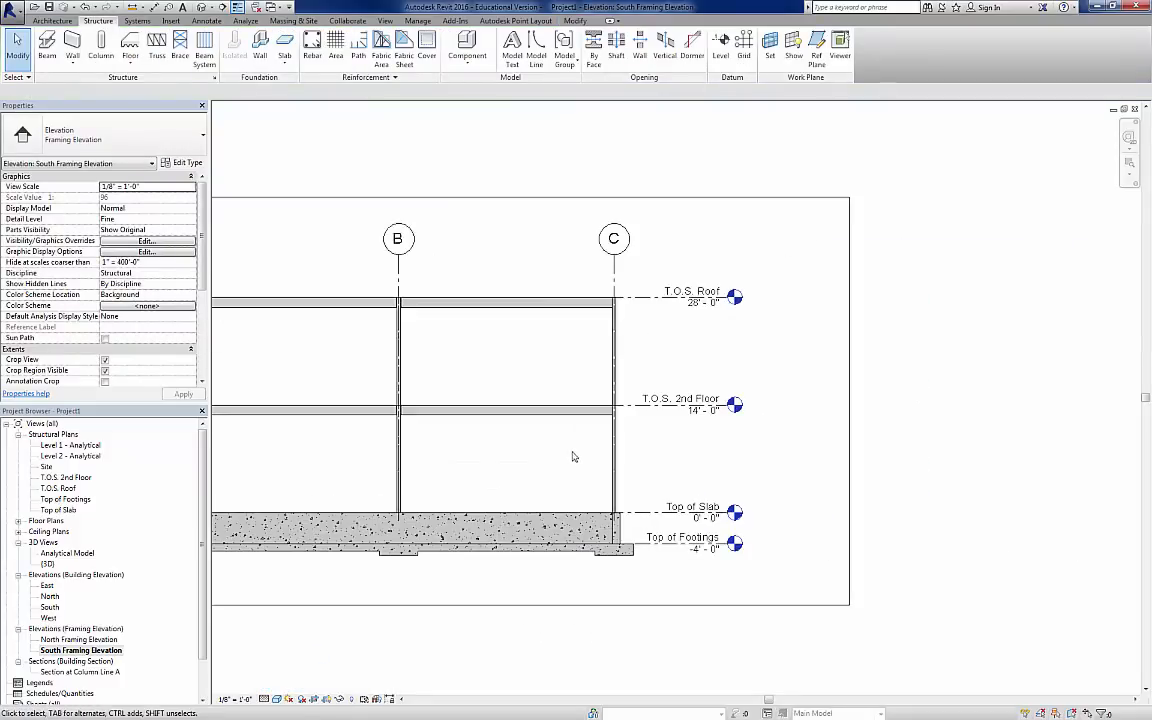
{"action": "left_click", "coordinate": [174, 45]}
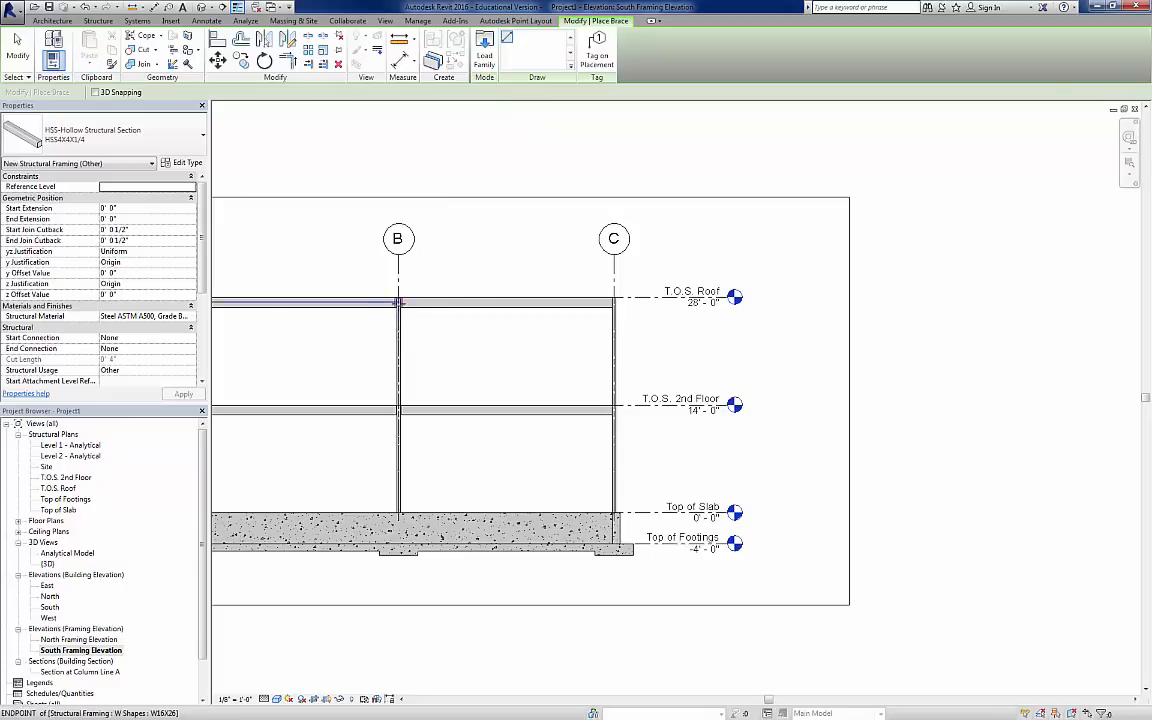
{"action": "left_click", "coordinate": [398, 302]}
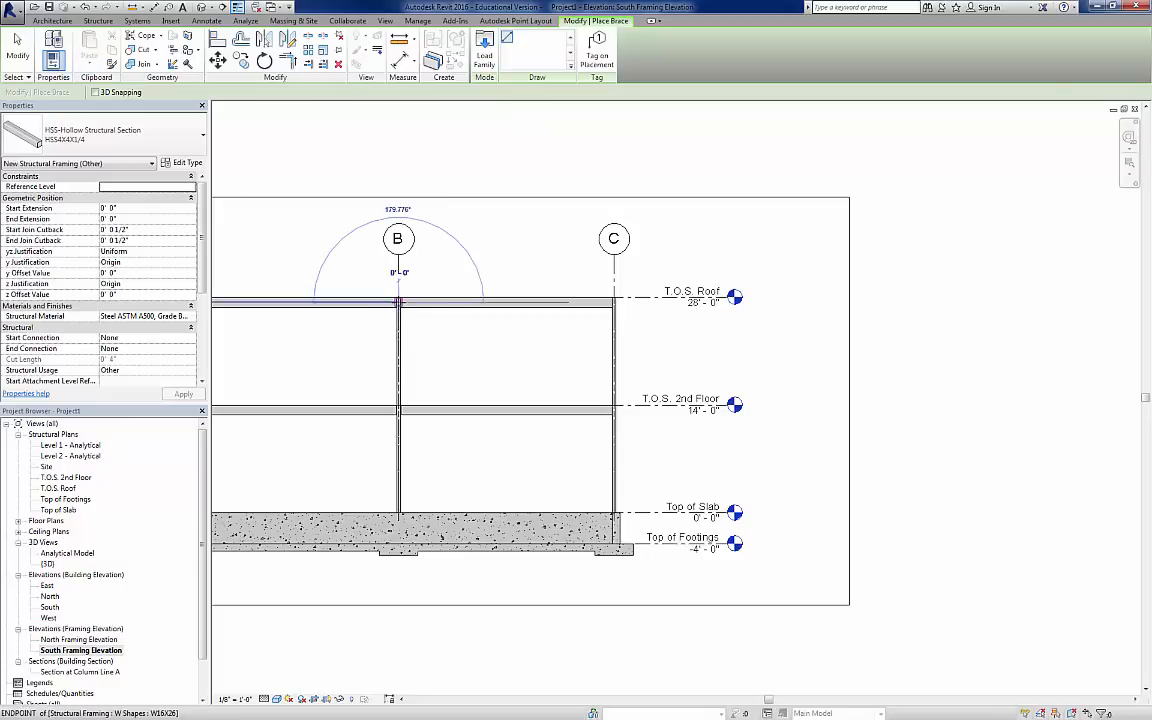
{"action": "left_click", "coordinate": [507, 405]}
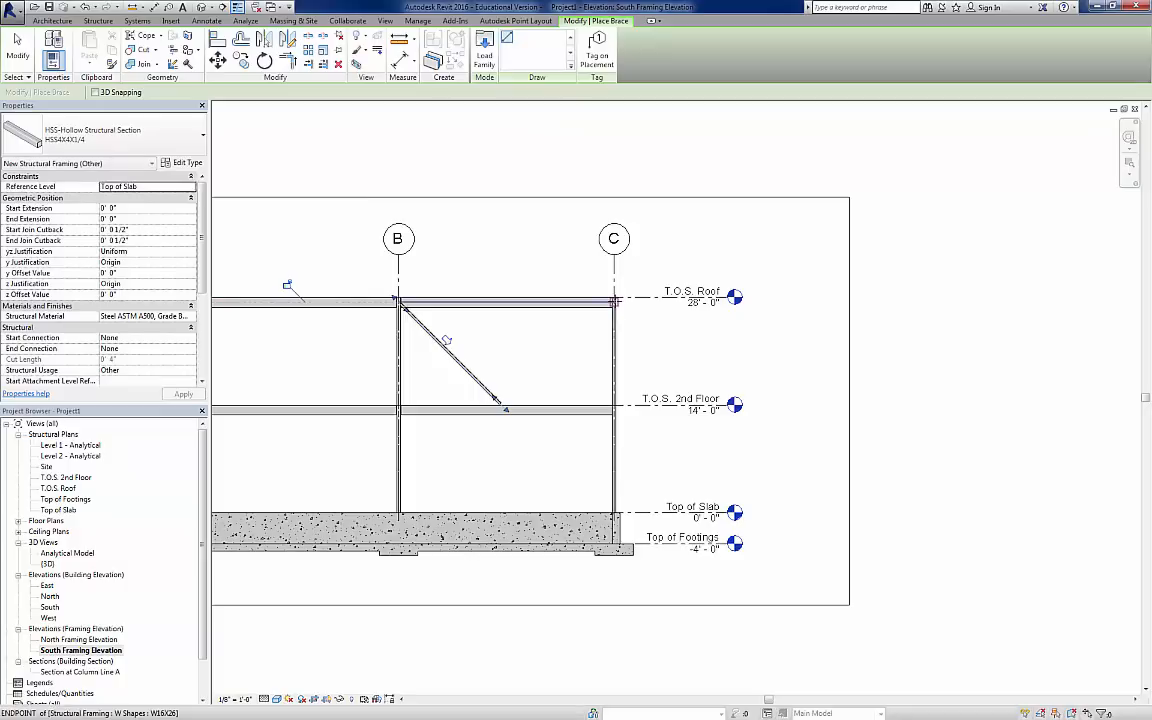
{"action": "left_click", "coordinate": [612, 302]}
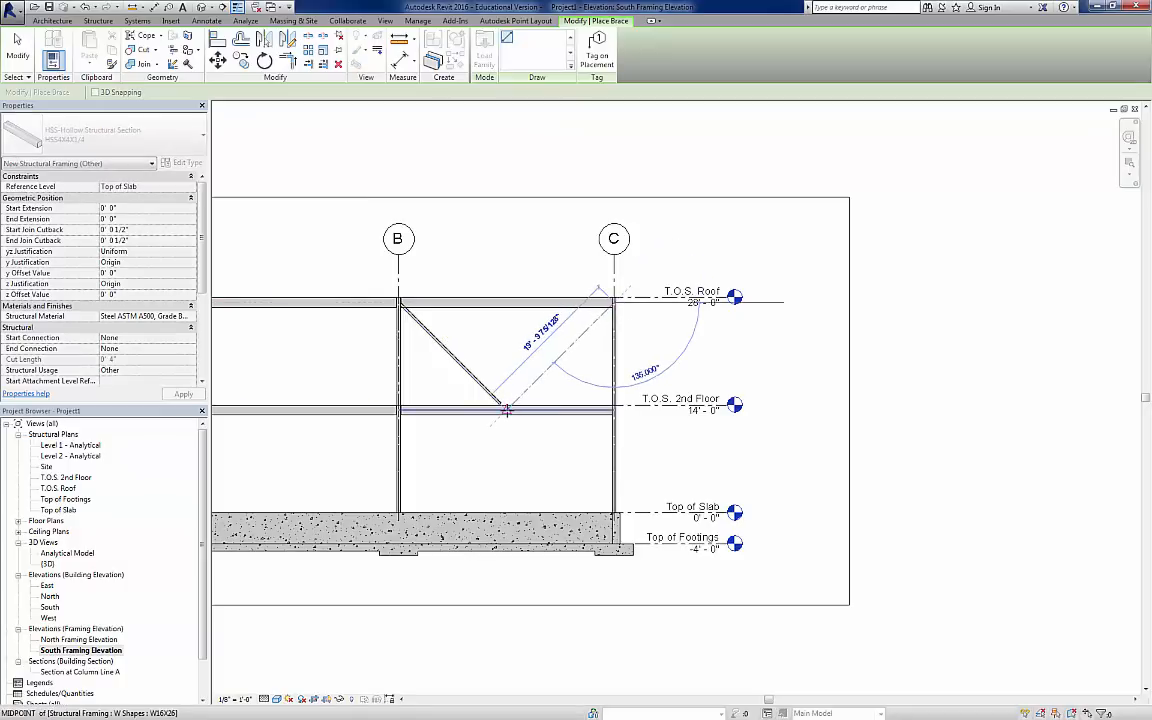
{"action": "left_click", "coordinate": [507, 405]}
- Place two lower-storey braces between the column bases at grids C and B and the second-floor beam's midpoint in the South Framing Elevation
{"action": "left_click", "coordinate": [507, 405]}
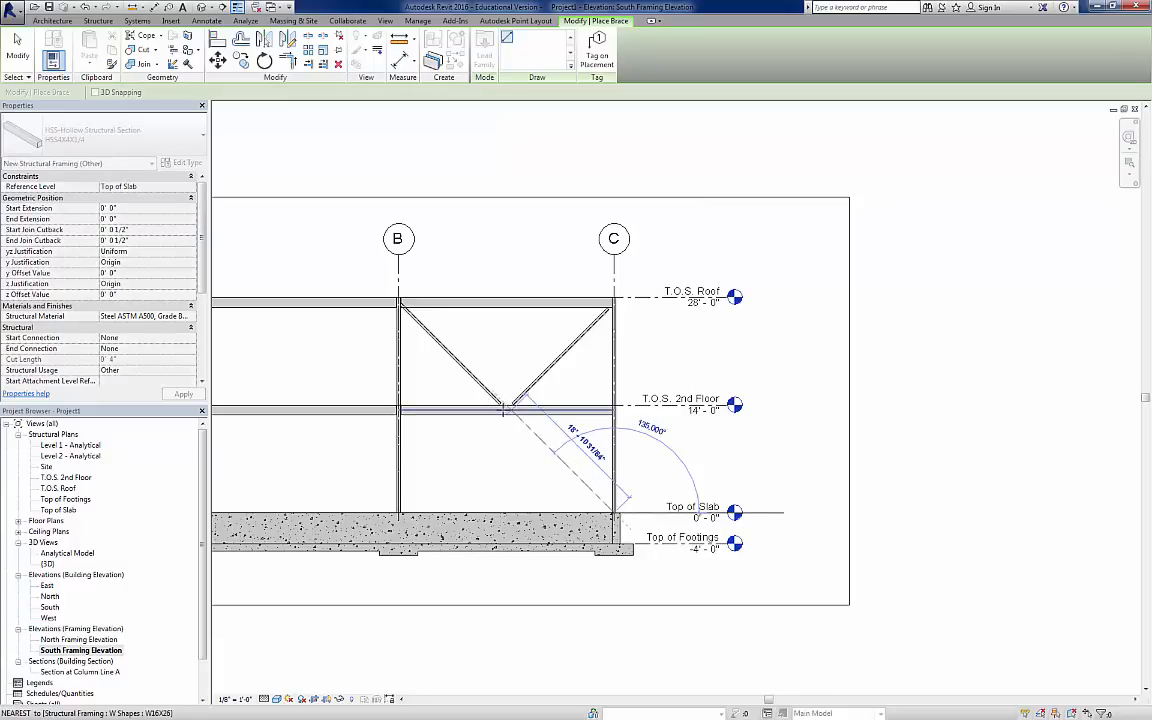
{"action": "scroll", "coordinate": [507, 410], "scroll_direction": "down", "scroll_amount": 1}
{"action": "scroll", "coordinate": [507, 410], "scroll_direction": "up", "scroll_amount": 3}
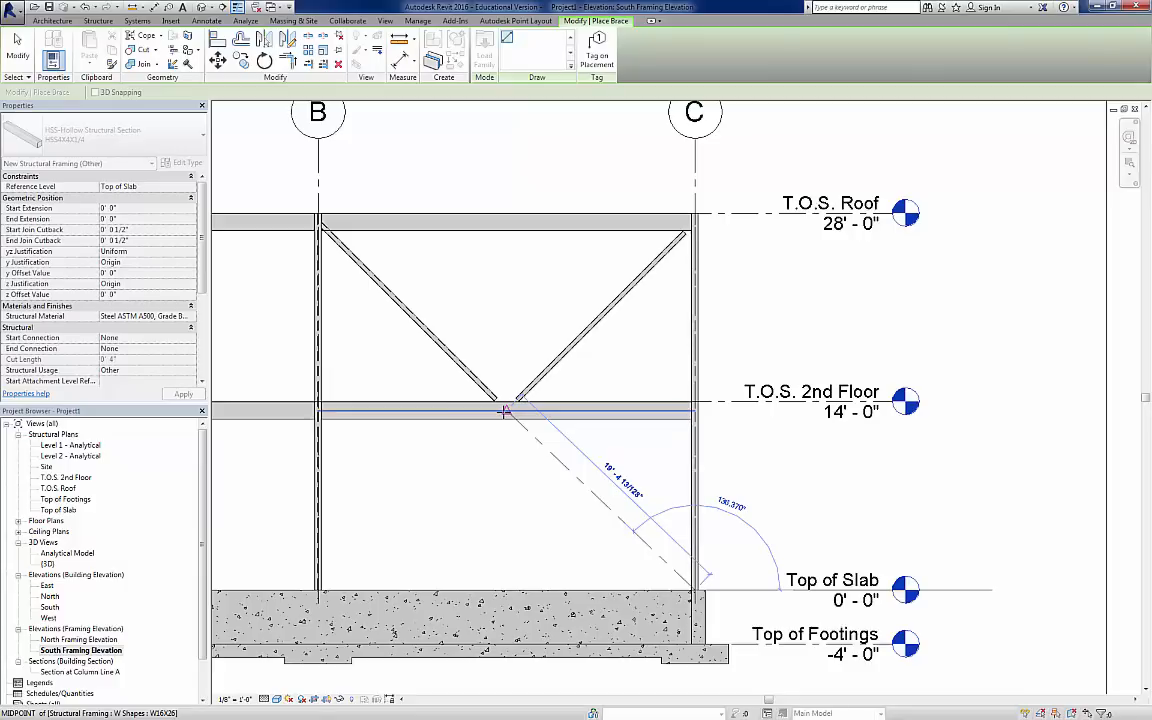
{"action": "left_click", "coordinate": [700, 580]}
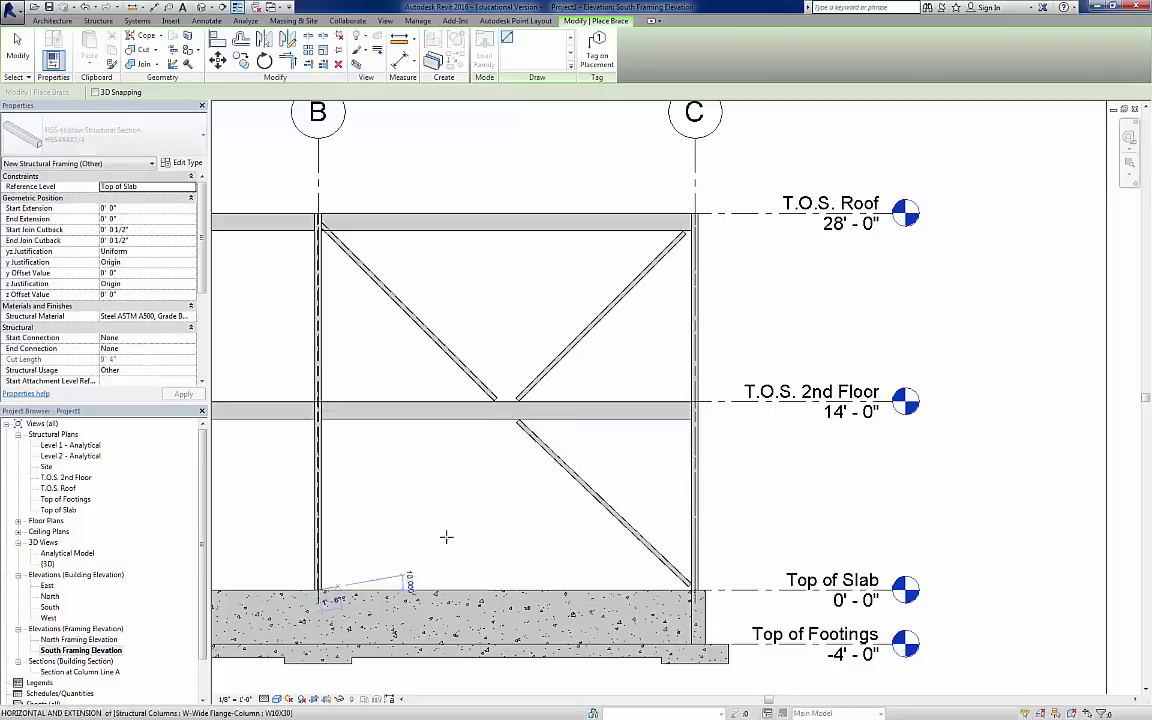
{"action": "left_click", "coordinate": [507, 411]}
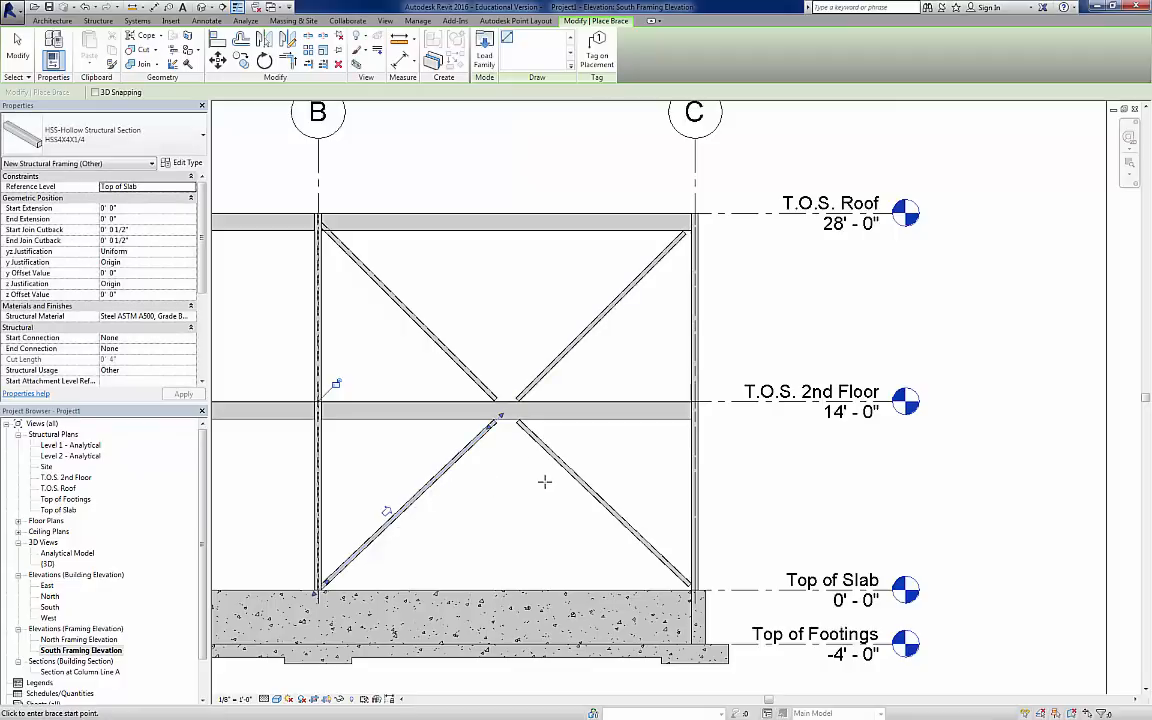
{"action": "key", "text": "Escape"}
{"action": "key", "text": "Escape"}
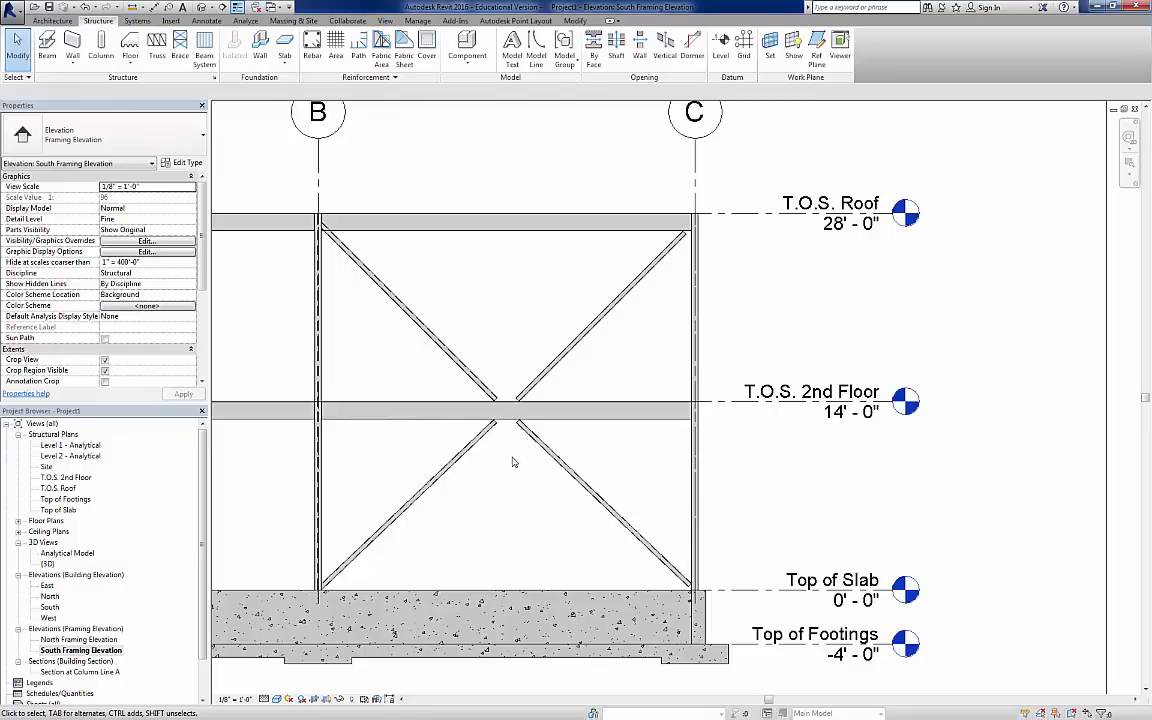
- In the T.O.S. 2nd Floor plan, start a shaft opening with boundary lines picked from the four beams framing the opening between grids B and C
{"action": "double_click", "coordinate": [66, 477]}
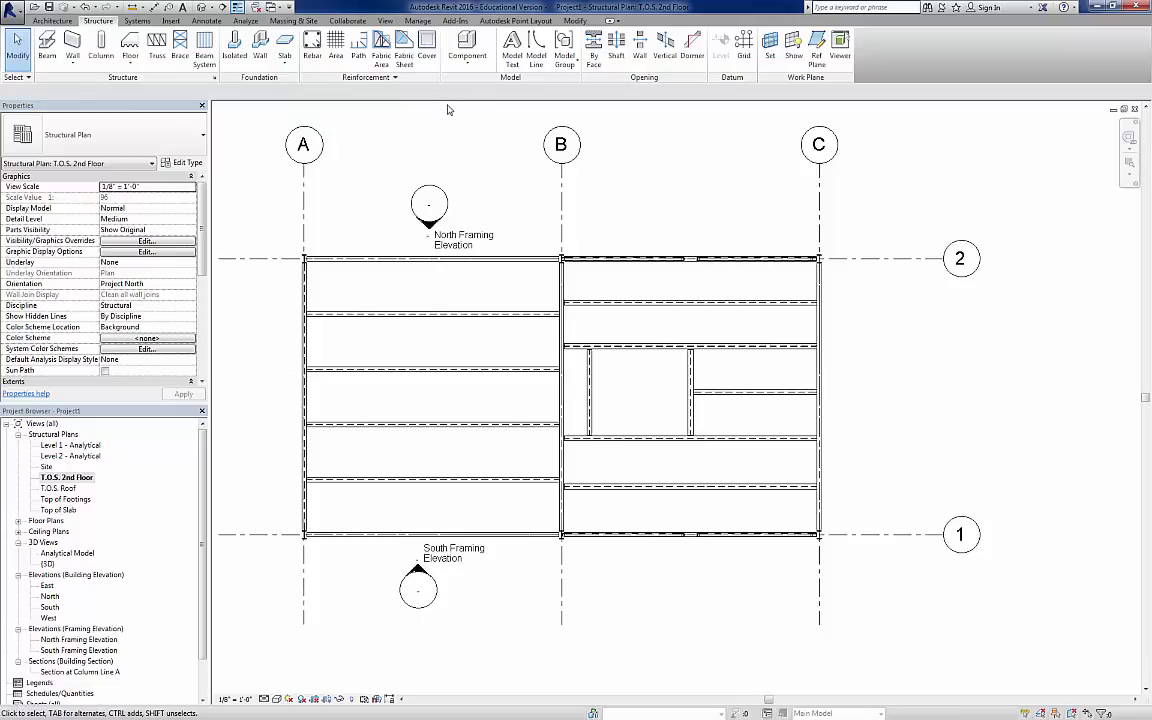
{"action": "left_click", "coordinate": [617, 57]}
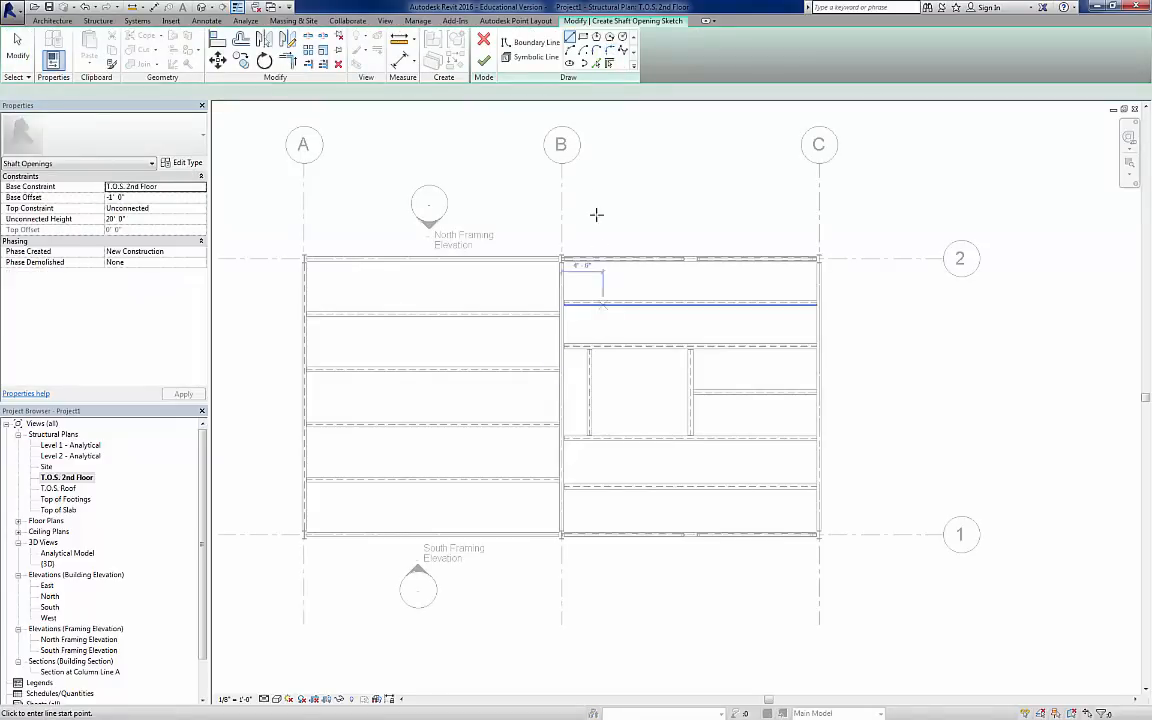
{"action": "left_click", "coordinate": [596, 62]}
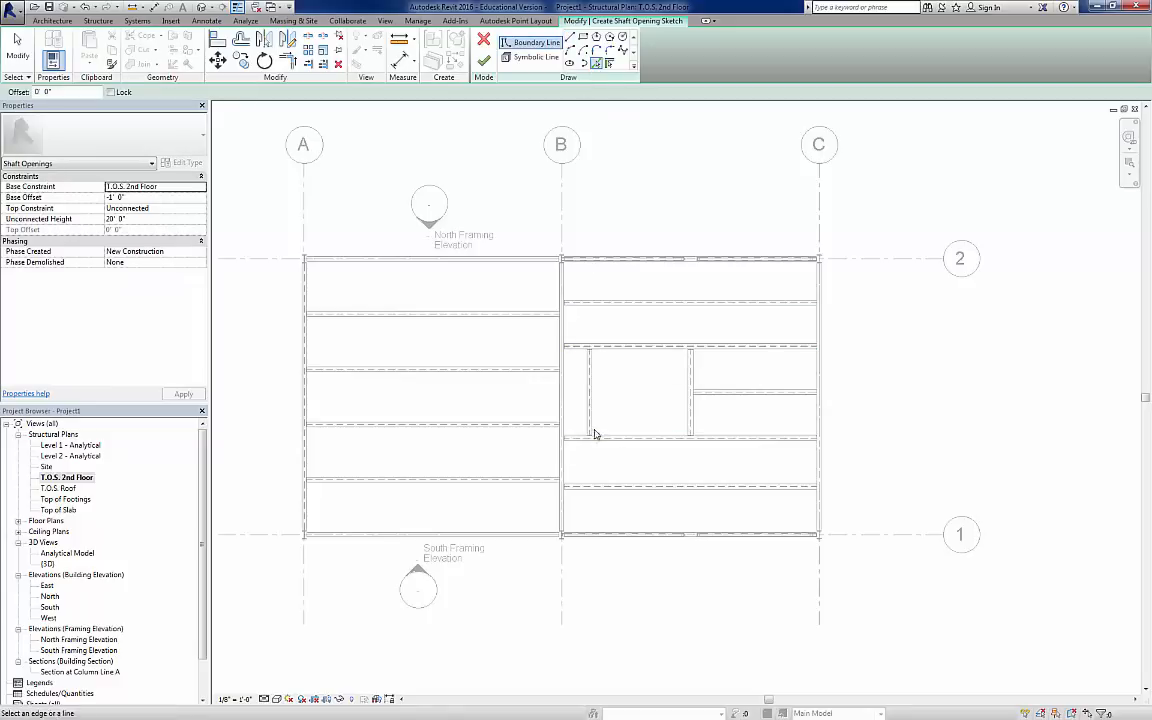
{"action": "left_click", "coordinate": [689, 400]}
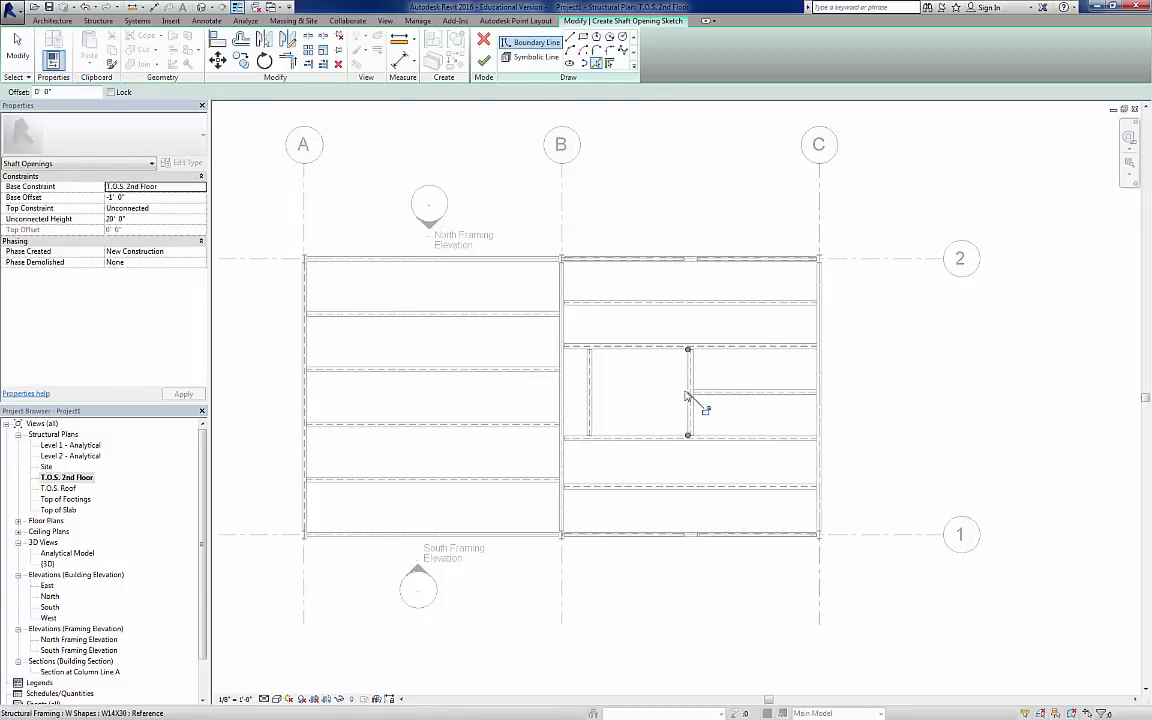
{"action": "left_click", "coordinate": [668, 350]}
{"action": "left_click", "coordinate": [591, 395]}
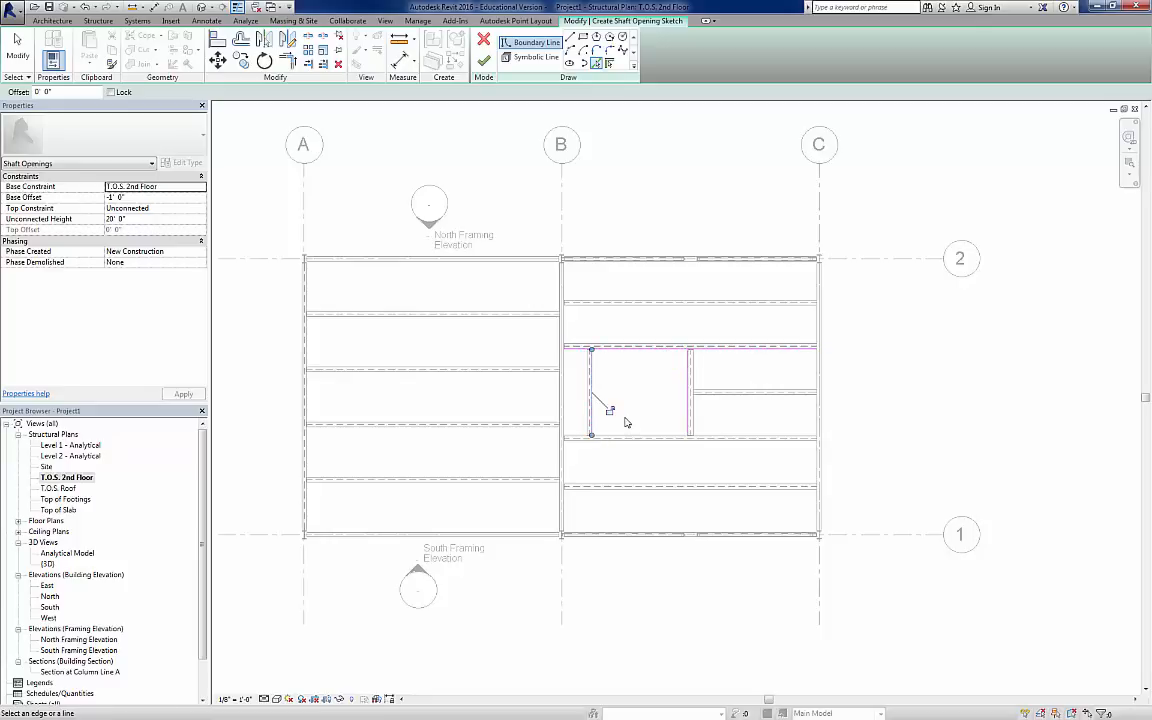
{"action": "left_click", "coordinate": [632, 437]}
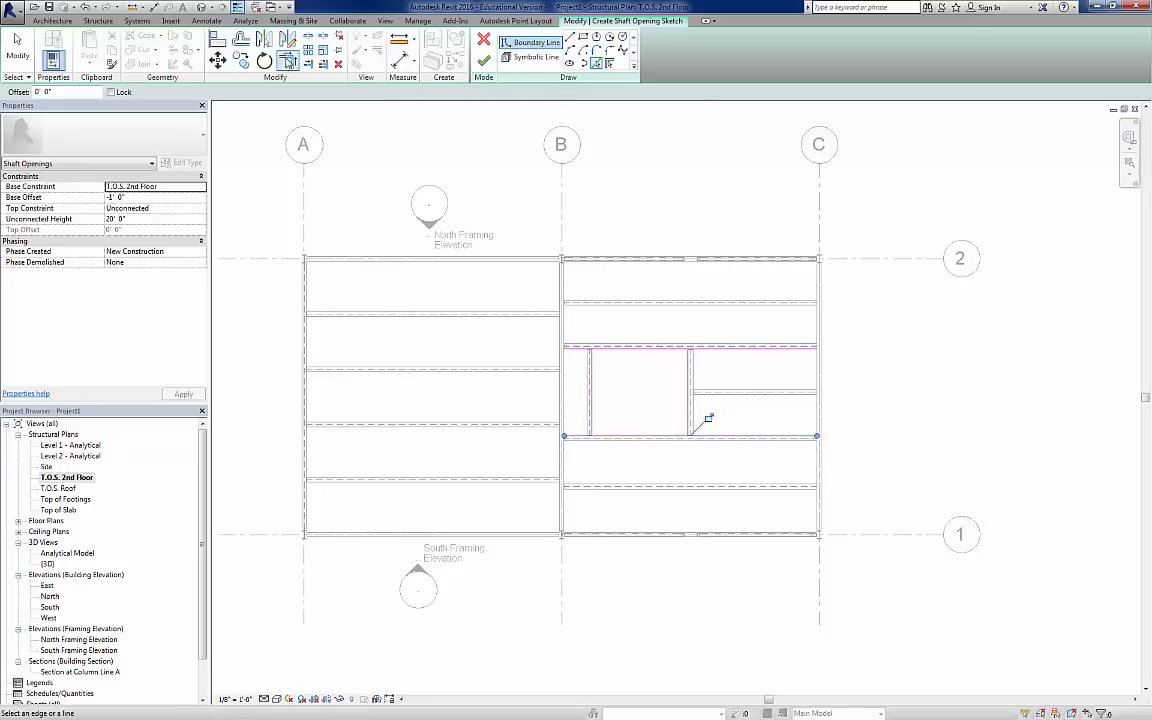
- Trim the shaft boundary lines to corners so they form a closed rectangle inside the framed opening, and finish the sketch
{"action": "left_click", "coordinate": [288, 62]}
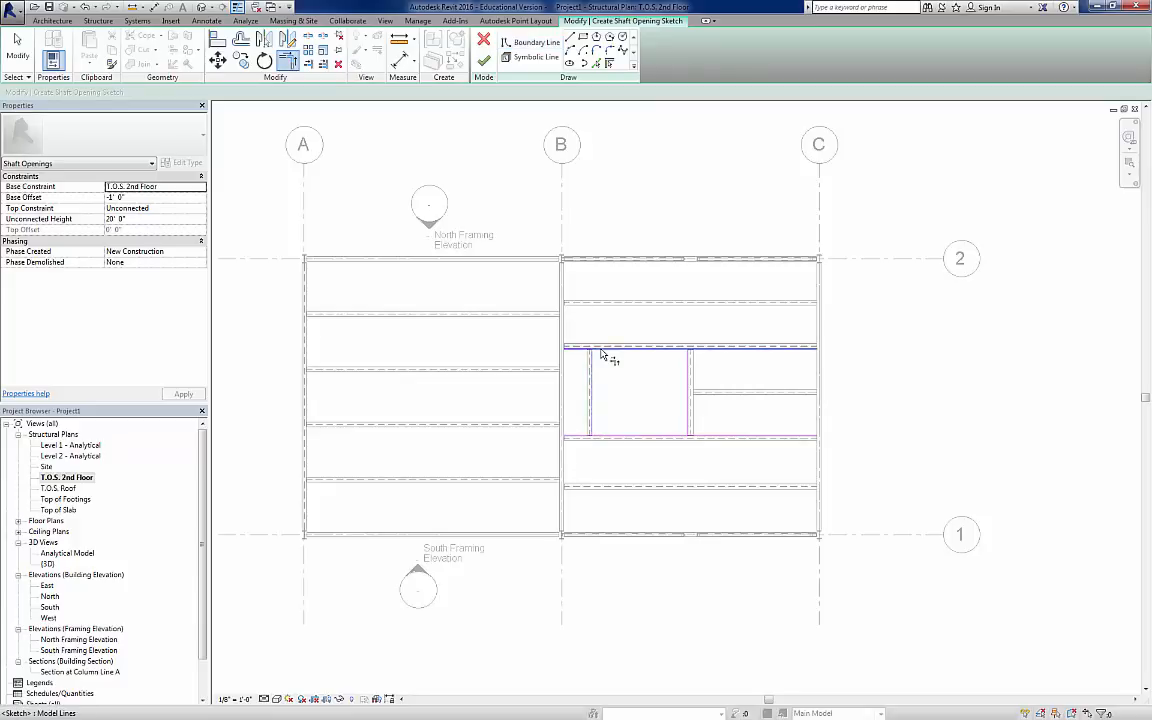
{"action": "left_click", "coordinate": [688, 410]}
{"action": "left_click", "coordinate": [673, 436]}
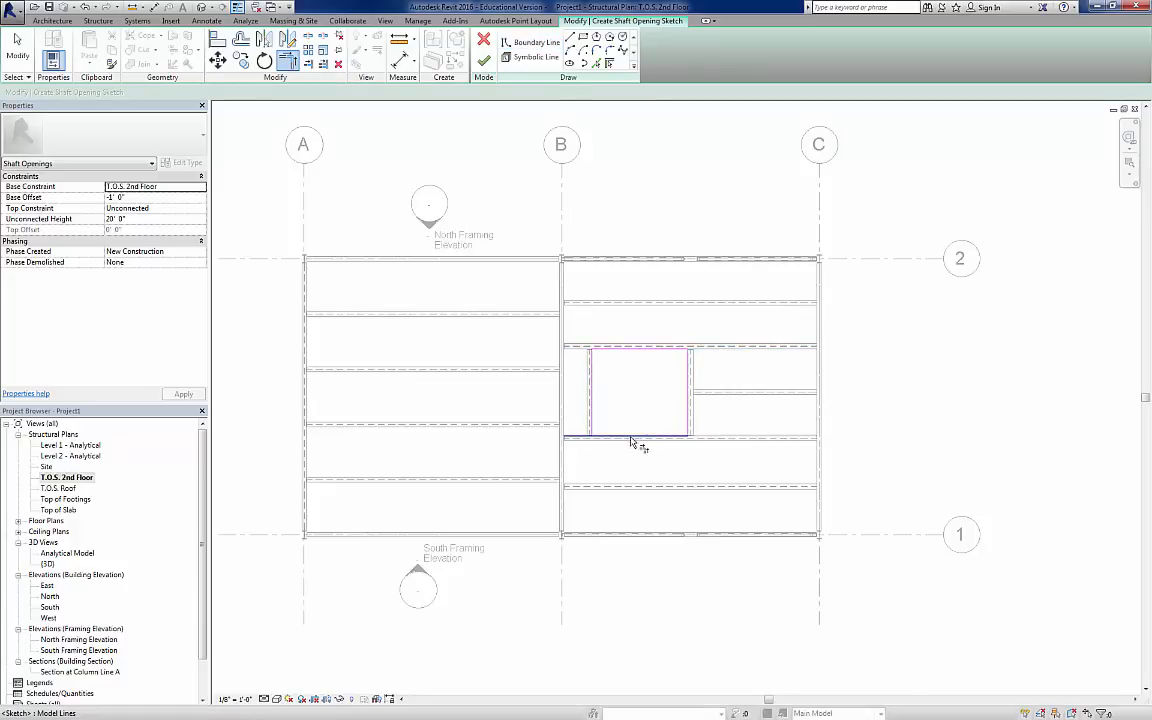
{"action": "left_click", "coordinate": [592, 428]}
{"action": "left_click", "coordinate": [614, 436]}
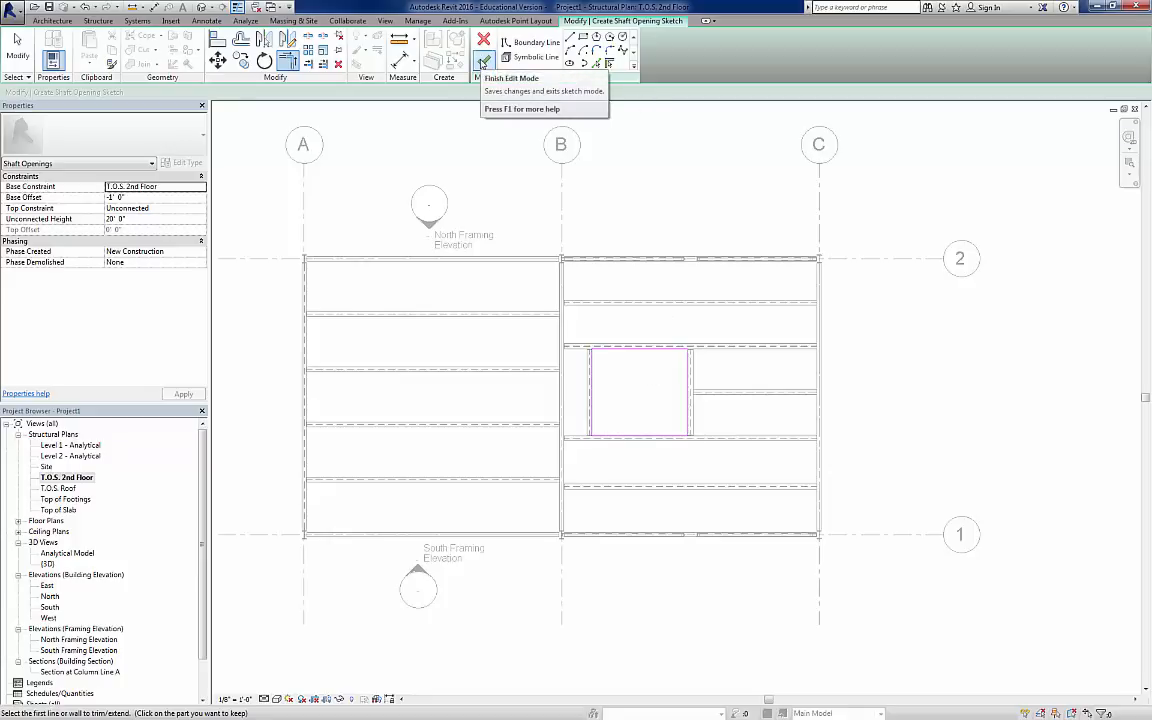
{"action": "left_click", "coordinate": [483, 62]}
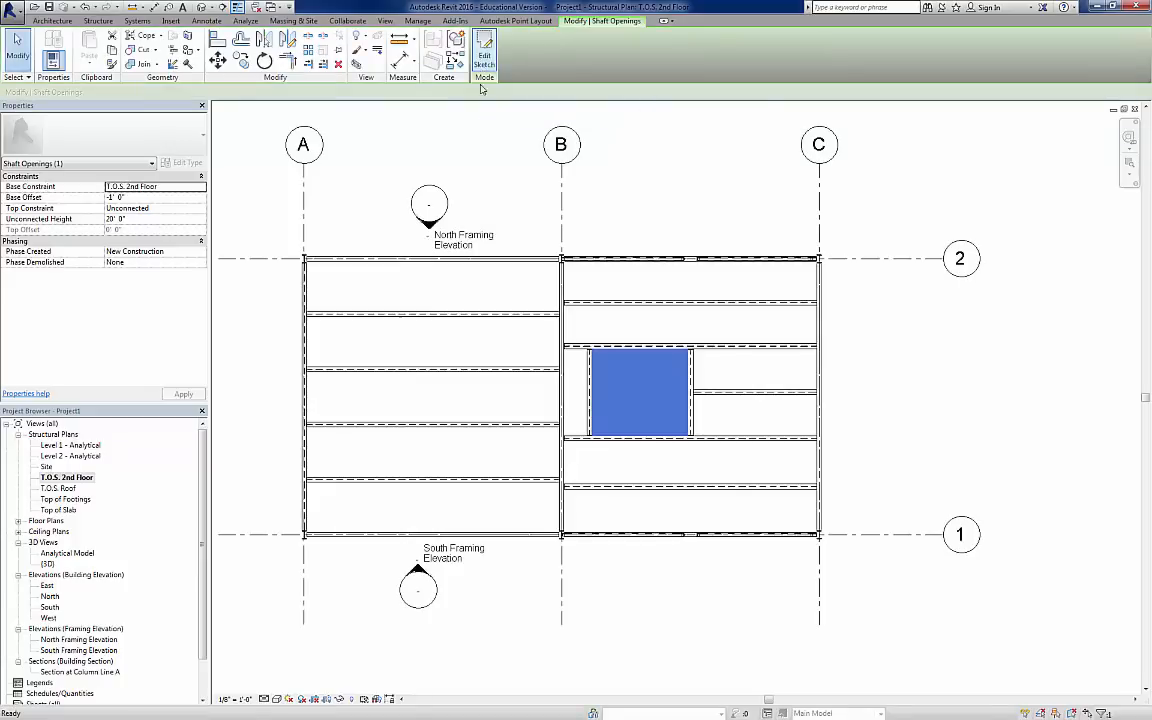
- In the South building elevation, stretch the shaft opening to a base offset of about -10' 10" and a height of about 22' 1"
{"action": "left_click", "coordinate": [201, 7]}
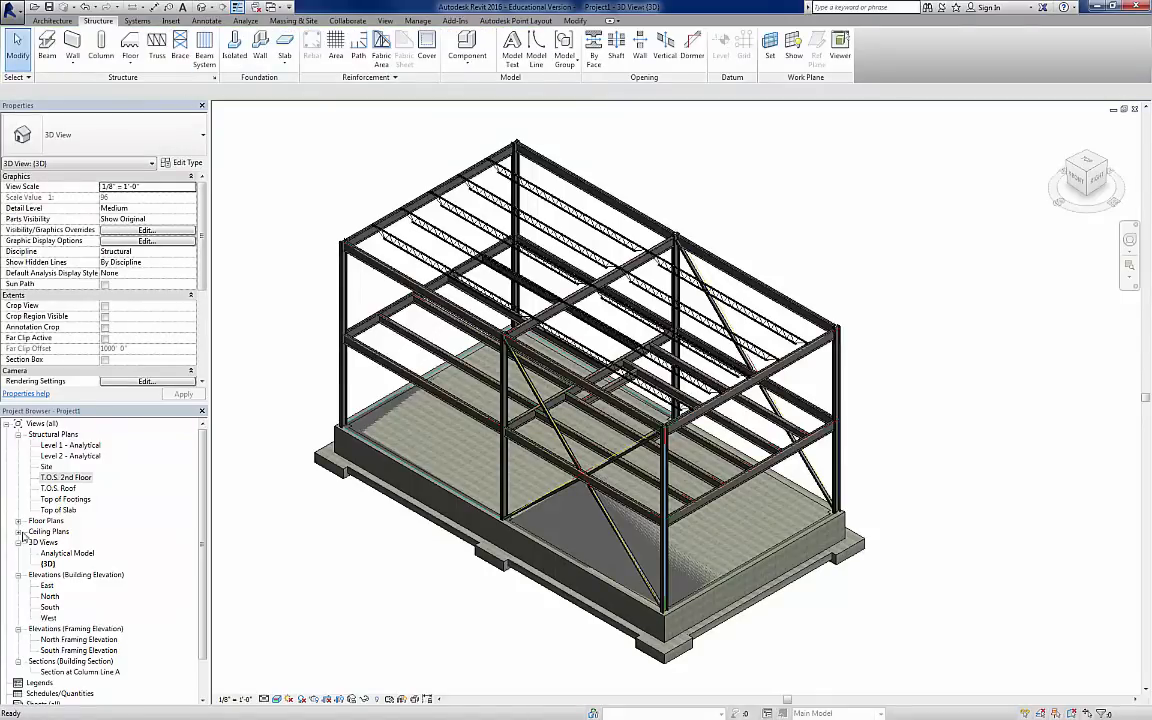
{"action": "double_click", "coordinate": [48, 618]}
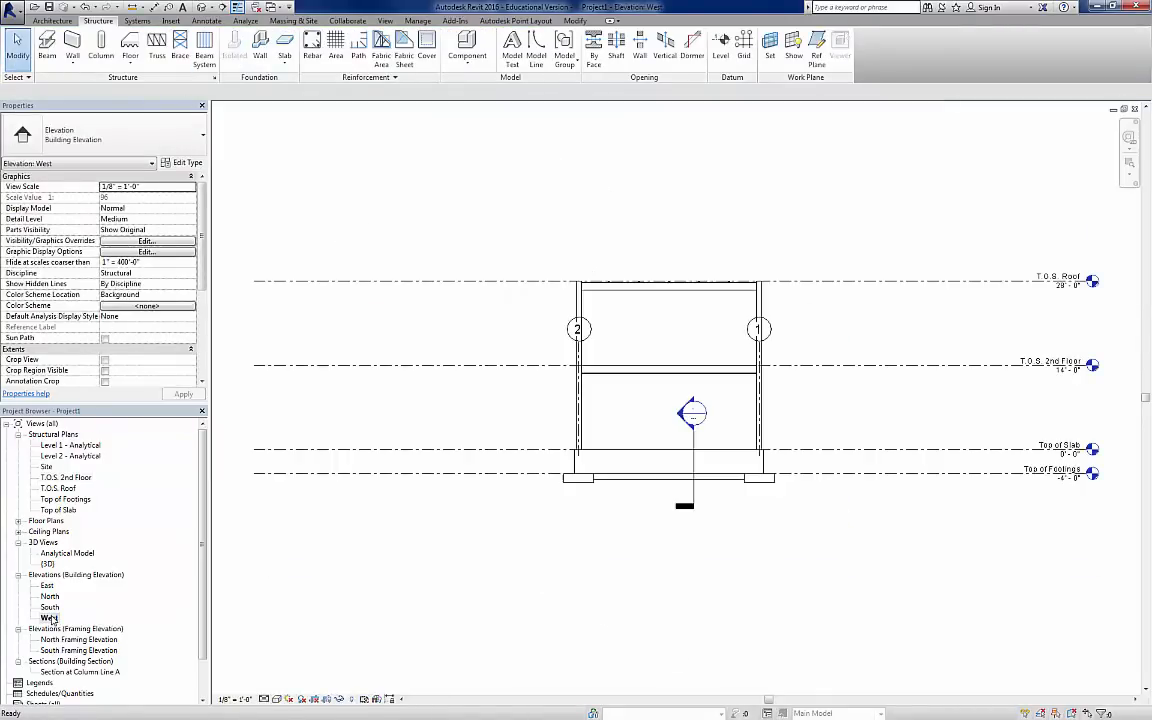
{"action": "double_click", "coordinate": [49, 607]}
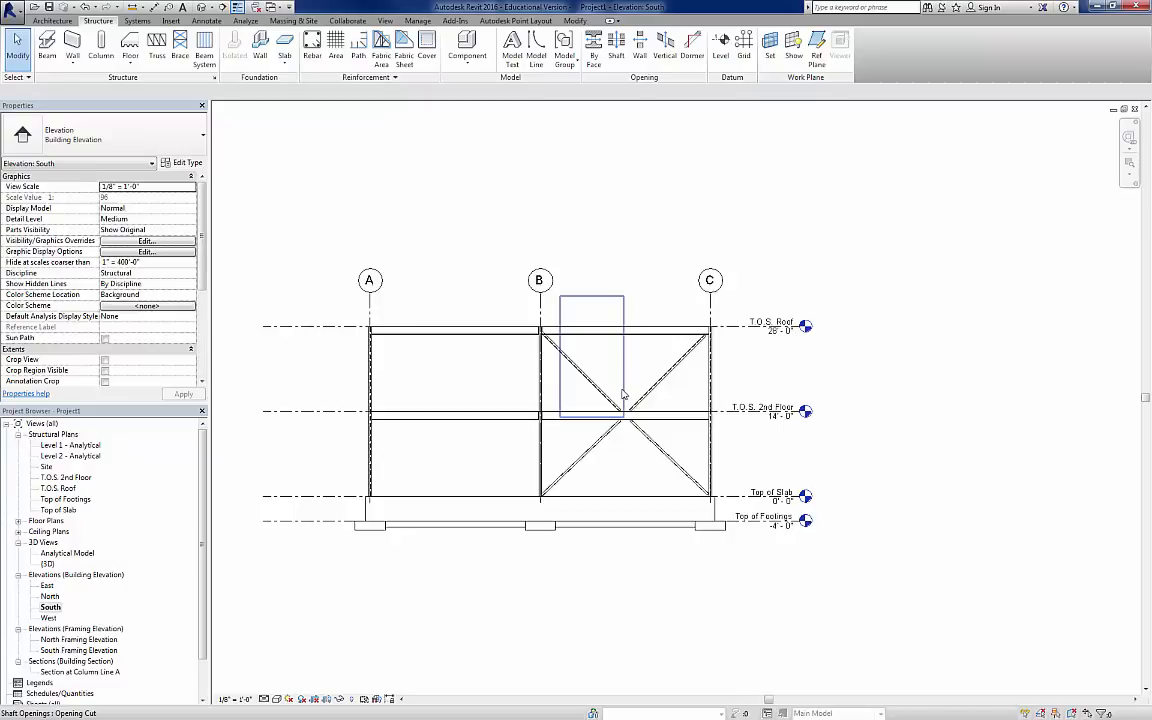
{"action": "left_click", "coordinate": [622, 395]}
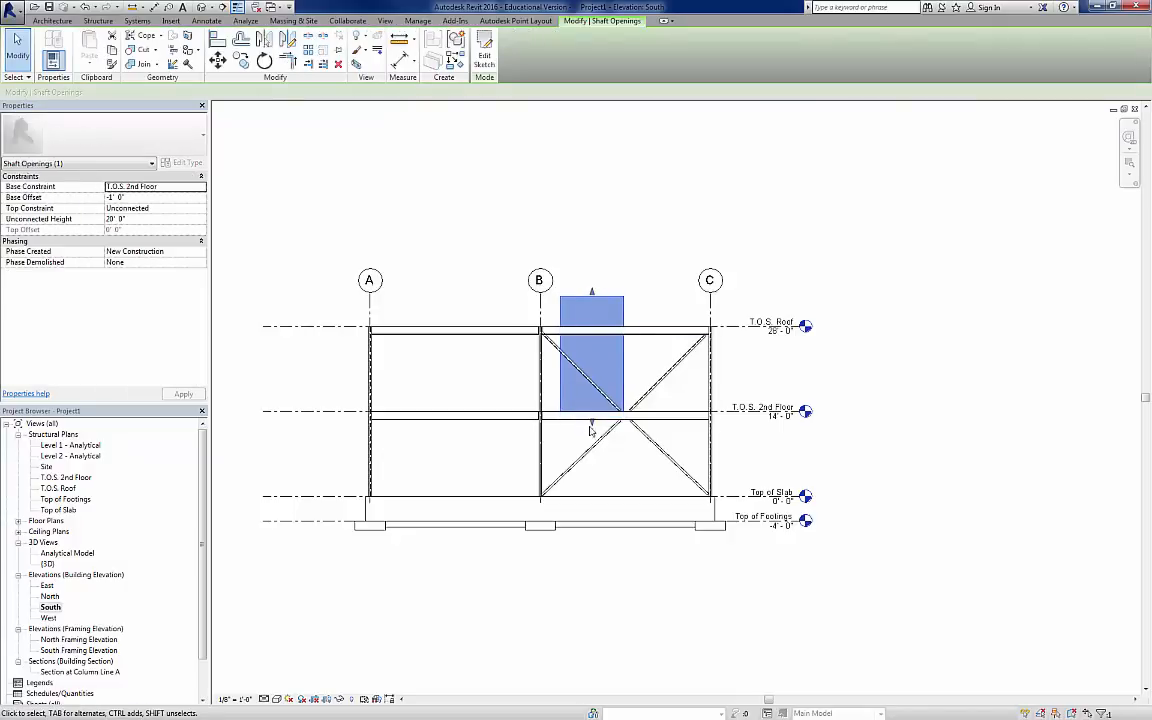
{"action": "left_click_drag", "start_coordinate": [591, 423], "coordinate": [591, 481]}
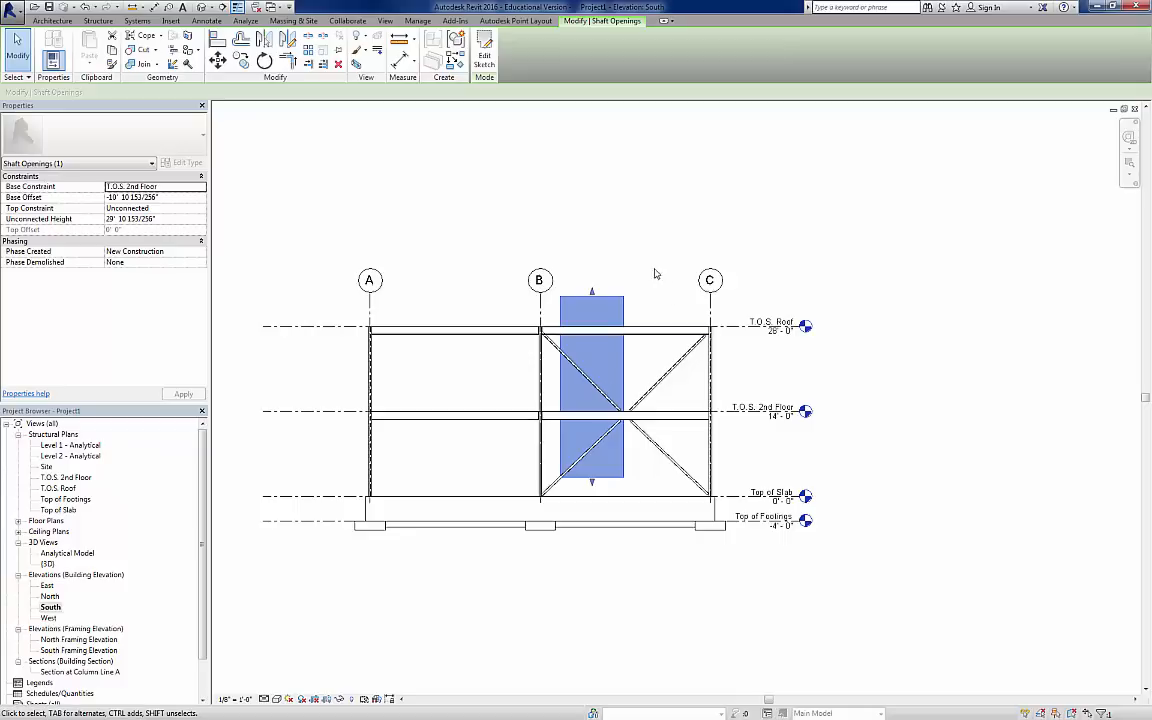
{"action": "left_click_drag", "start_coordinate": [592, 294], "coordinate": [597, 338]}
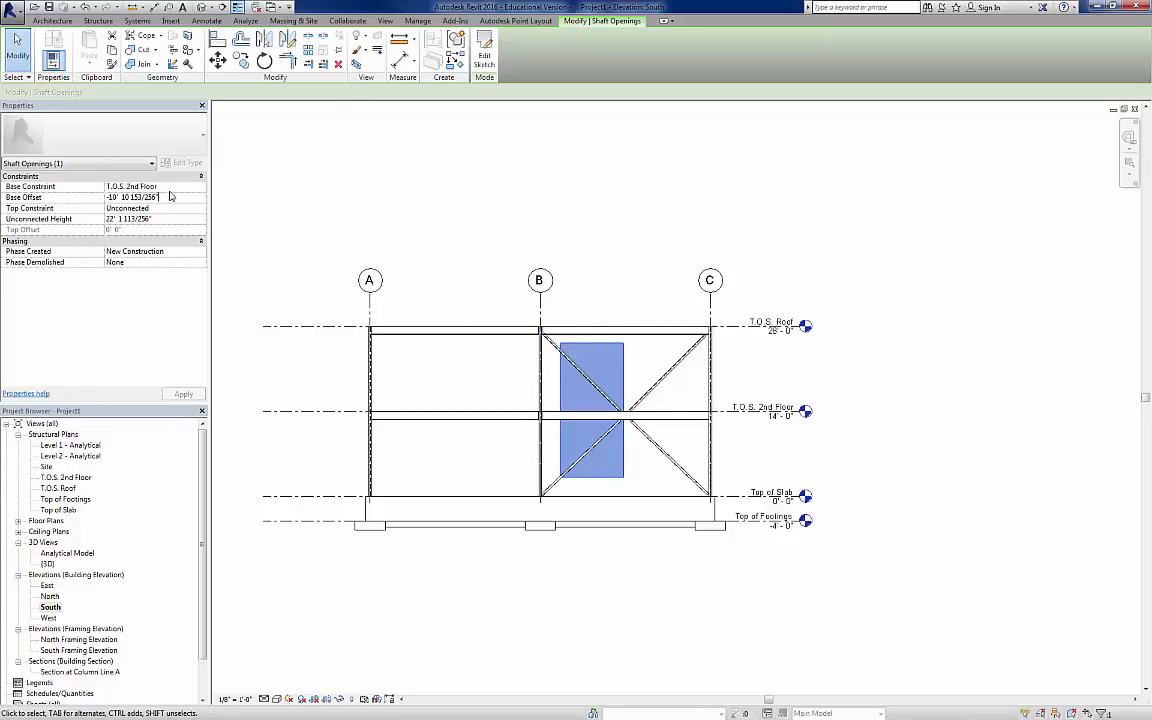
- Constrain the shaft opening's base to Top of Slab with a base offset of 1' 0"
{"action": "left_click", "coordinate": [194, 187]}
{"action": "left_click", "coordinate": [201, 190]}
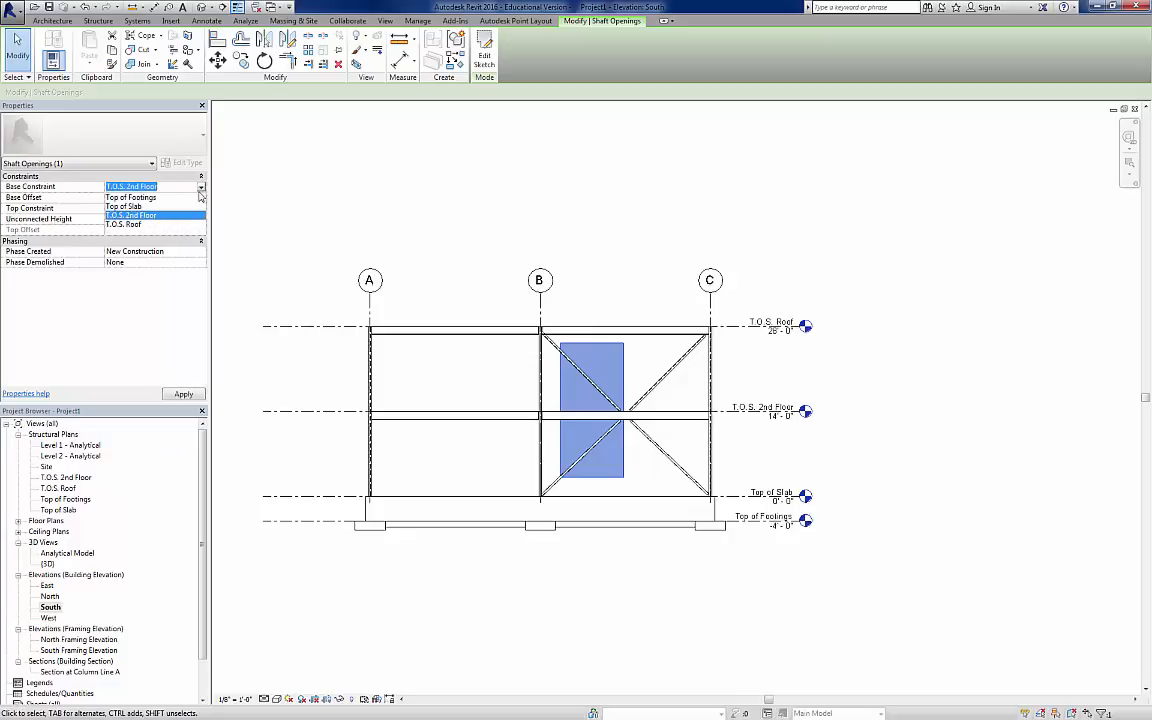
{"action": "left_click", "coordinate": [163, 206]}
{"action": "left_click", "coordinate": [166, 199]}
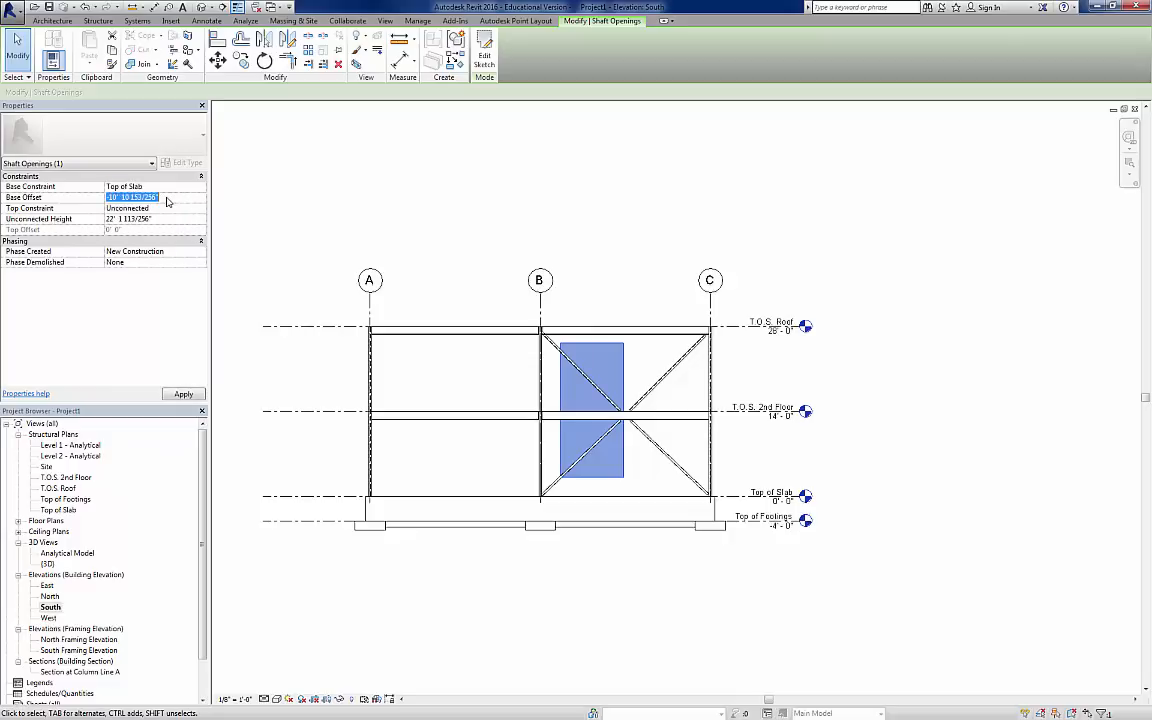
{"action": "type", "text": "1"}
{"action": "key", "text": "Tab"}
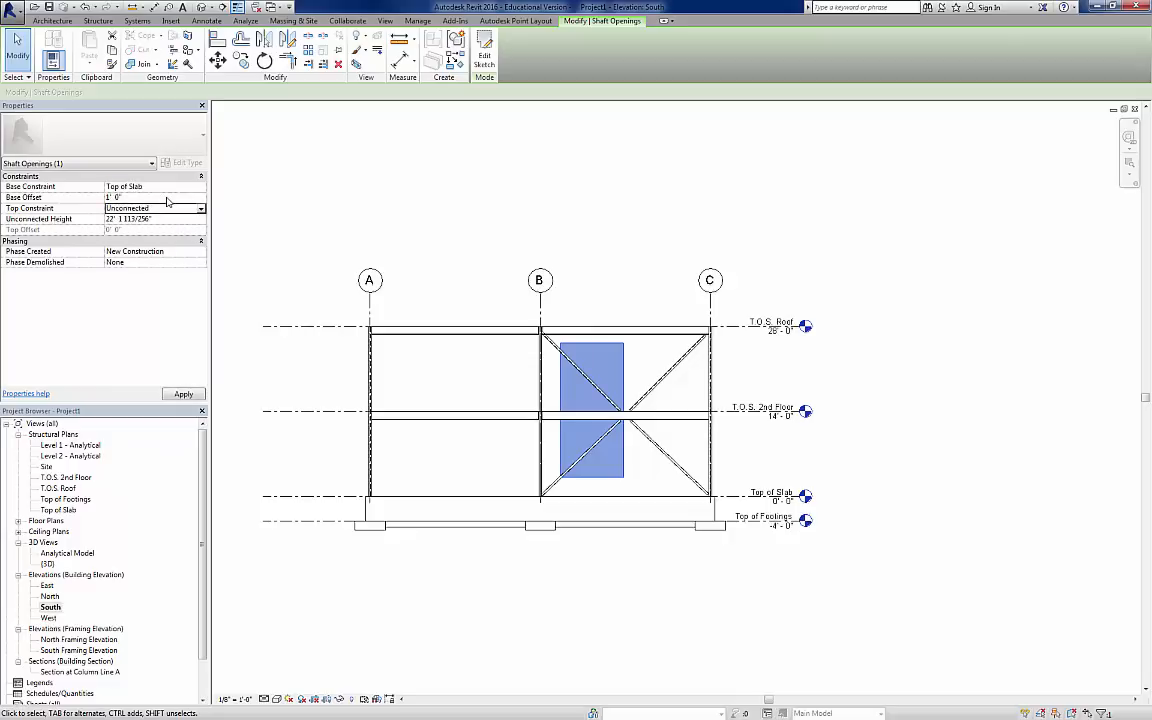
- Constrain the shaft opening's top up to level T.O.S. 2nd Floor with a top offset of 10' 0" and apply the changes
{"action": "left_click", "coordinate": [201, 211]}
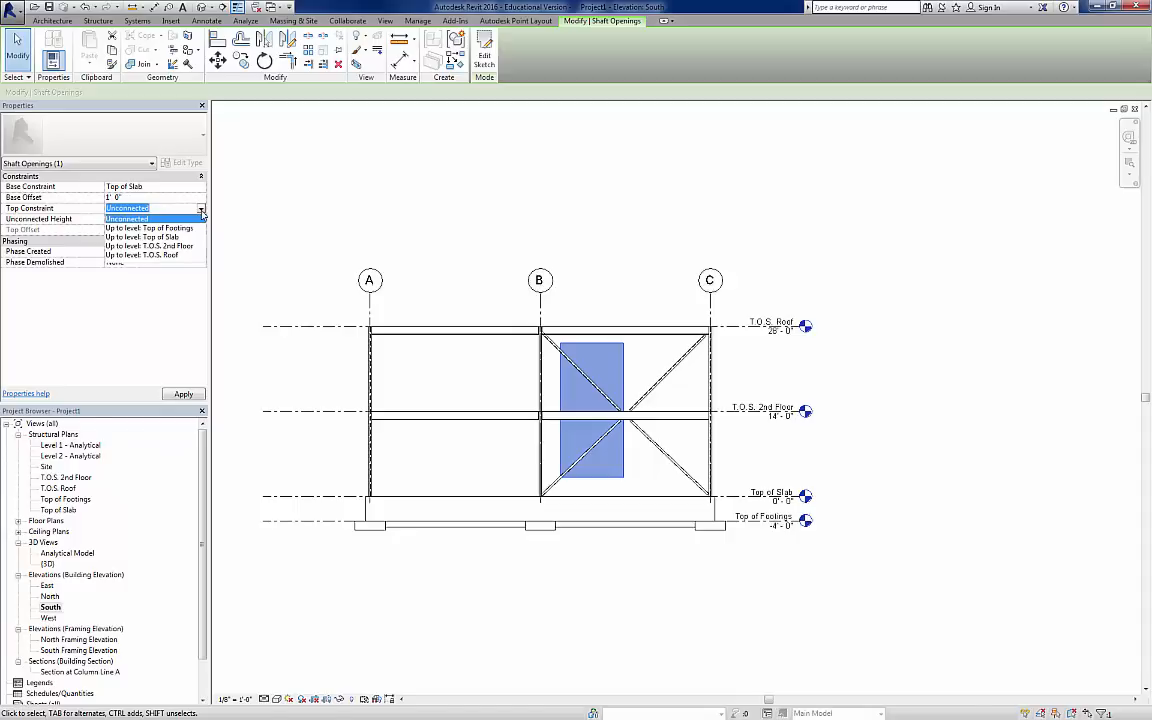
{"action": "left_click", "coordinate": [150, 245]}
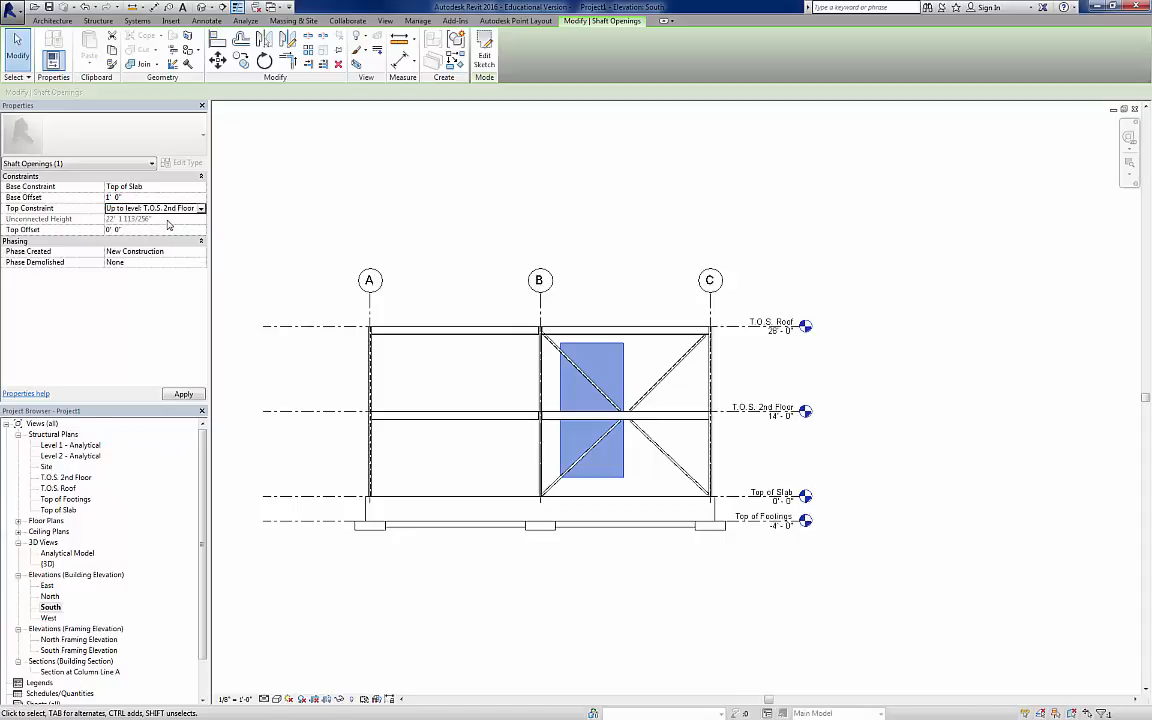
{"action": "left_click", "coordinate": [172, 230]}
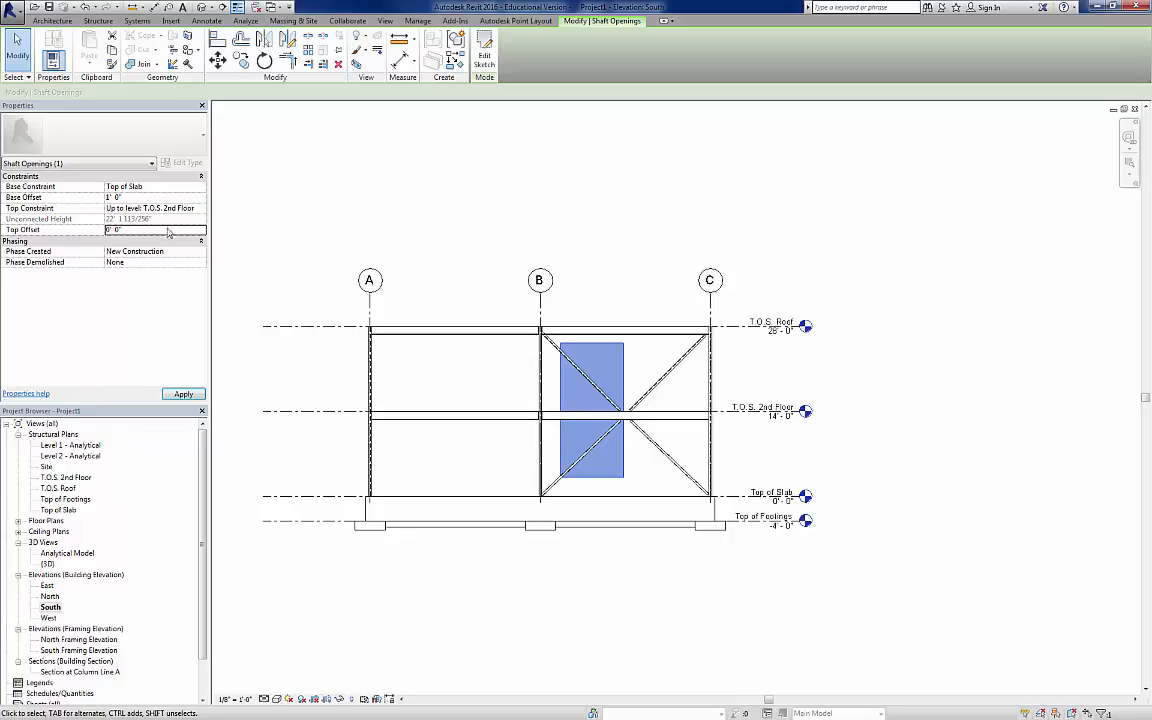
{"action": "type", "text": "10"}
{"action": "left_click", "coordinate": [183, 393]}
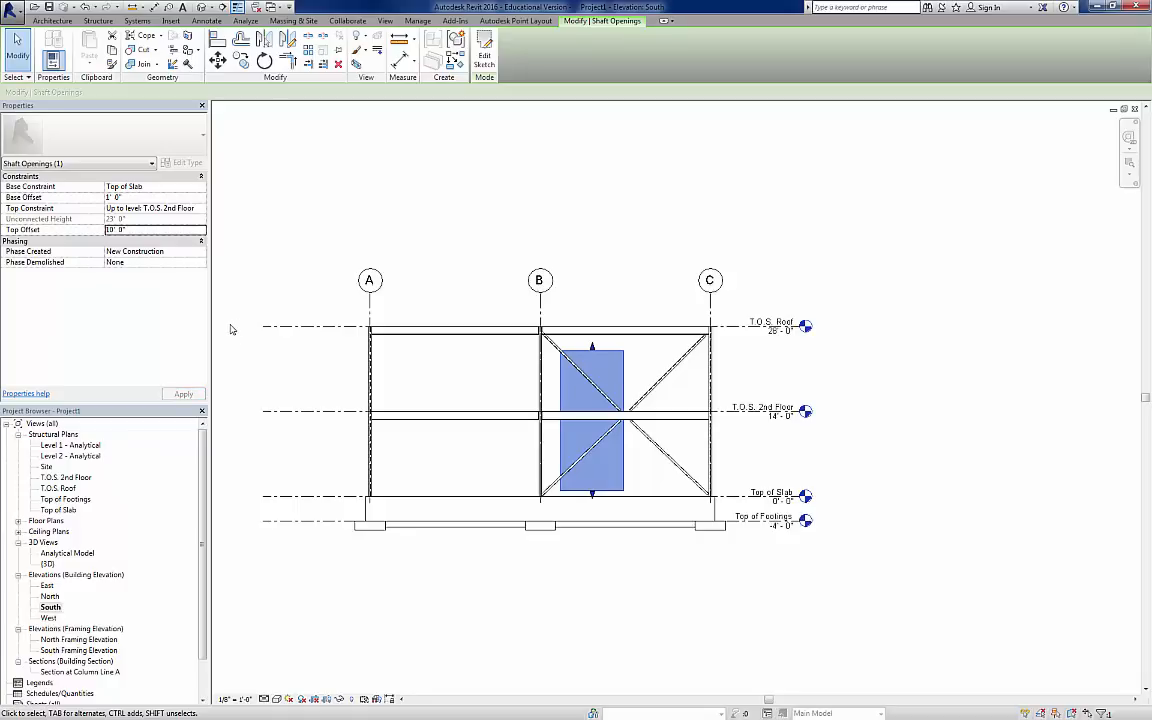
{"action": "left_click", "coordinate": [251, 350]}
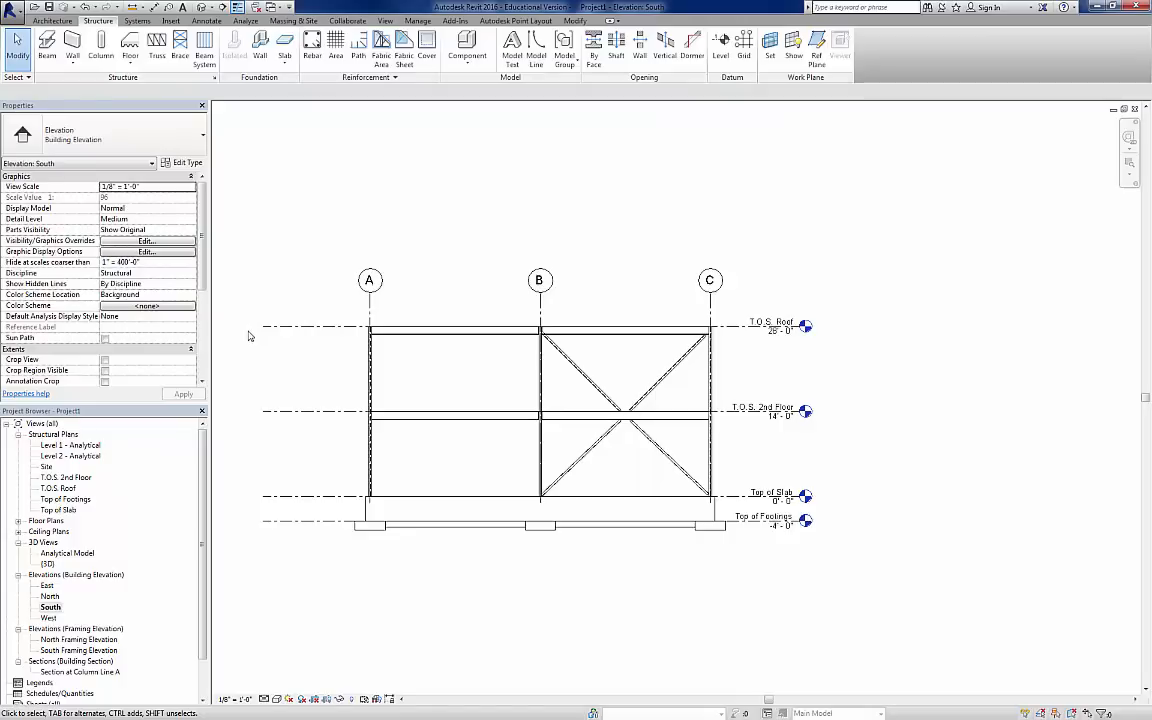
- In the T.O.S. 2nd Floor plan, start a structural floor of type 3" LW Concrete on 2" Metal Deck
{"action": "double_click", "coordinate": [65, 477]}
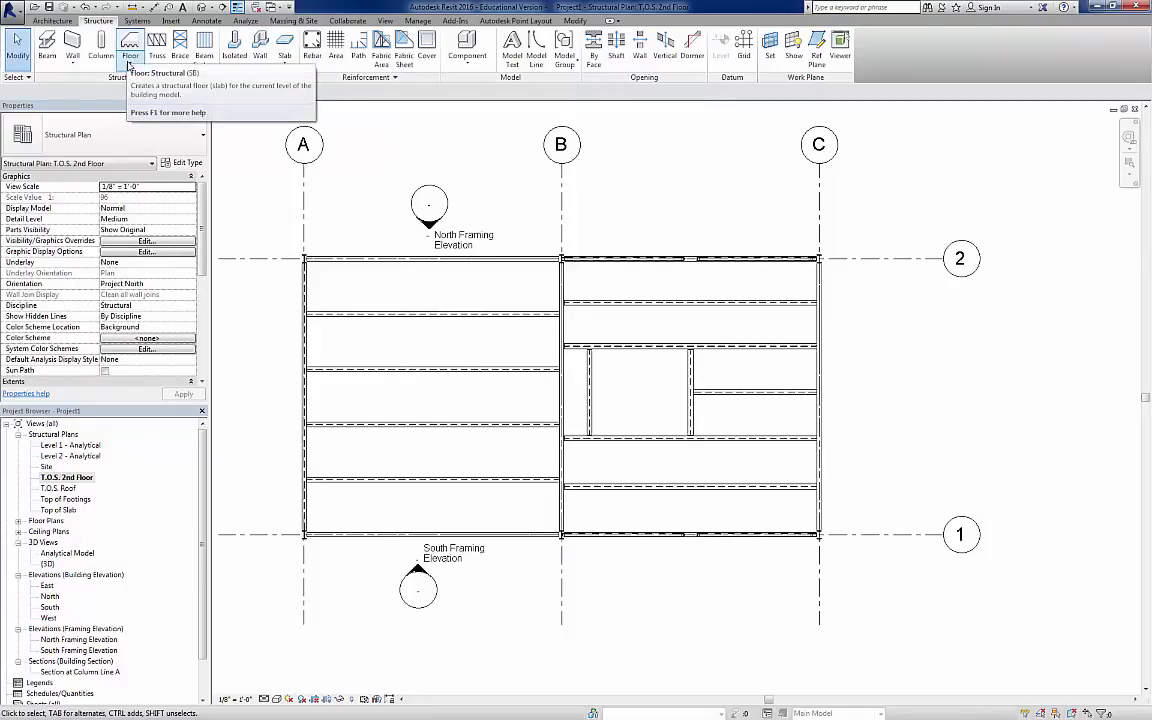
{"action": "left_click", "coordinate": [129, 65]}
{"action": "left_click", "coordinate": [150, 84]}
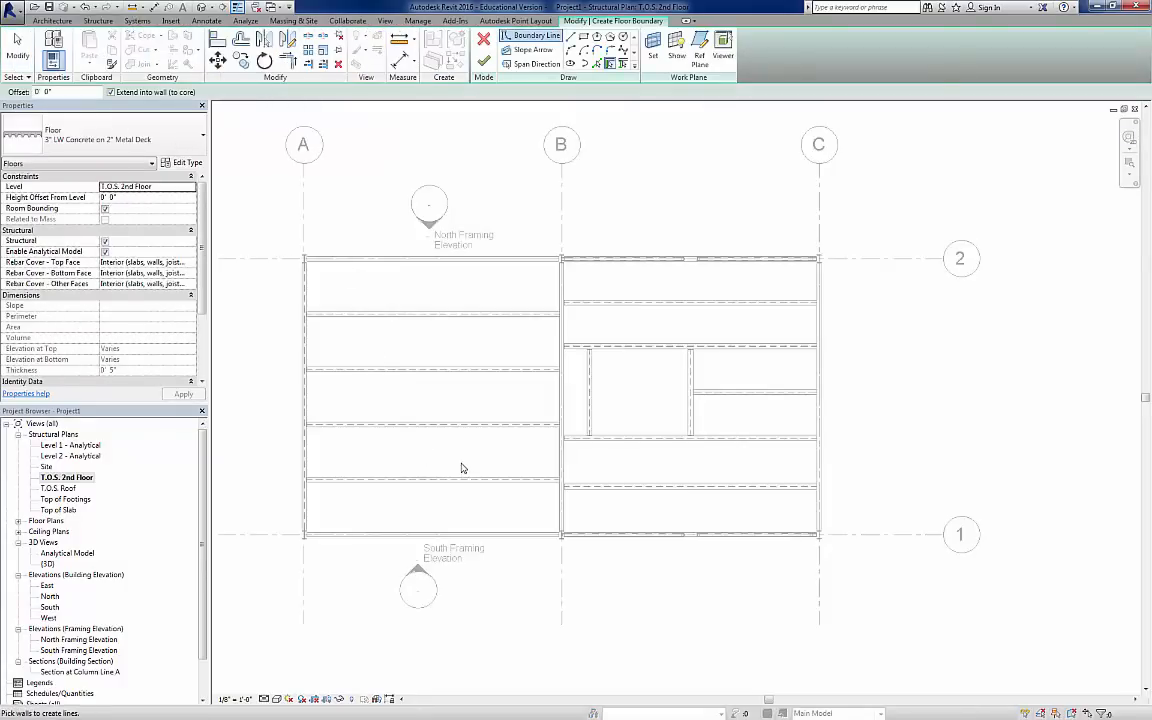
{"action": "left_click", "coordinate": [192, 166]}
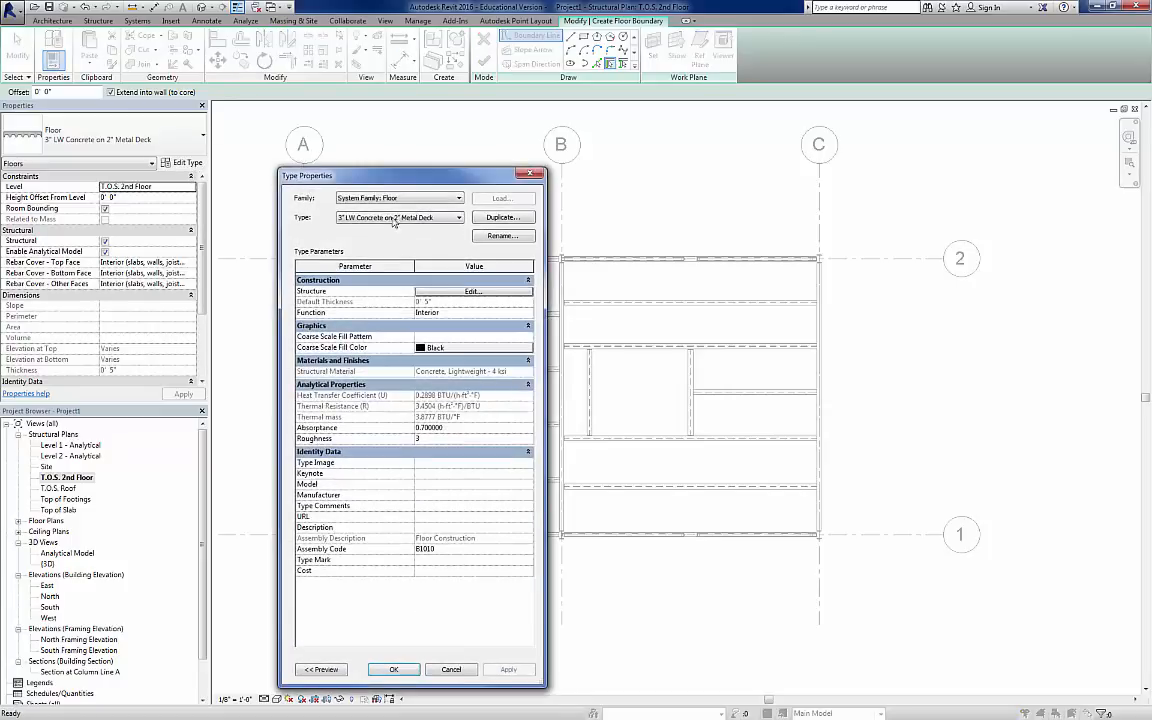
{"action": "left_click", "coordinate": [405, 218]}
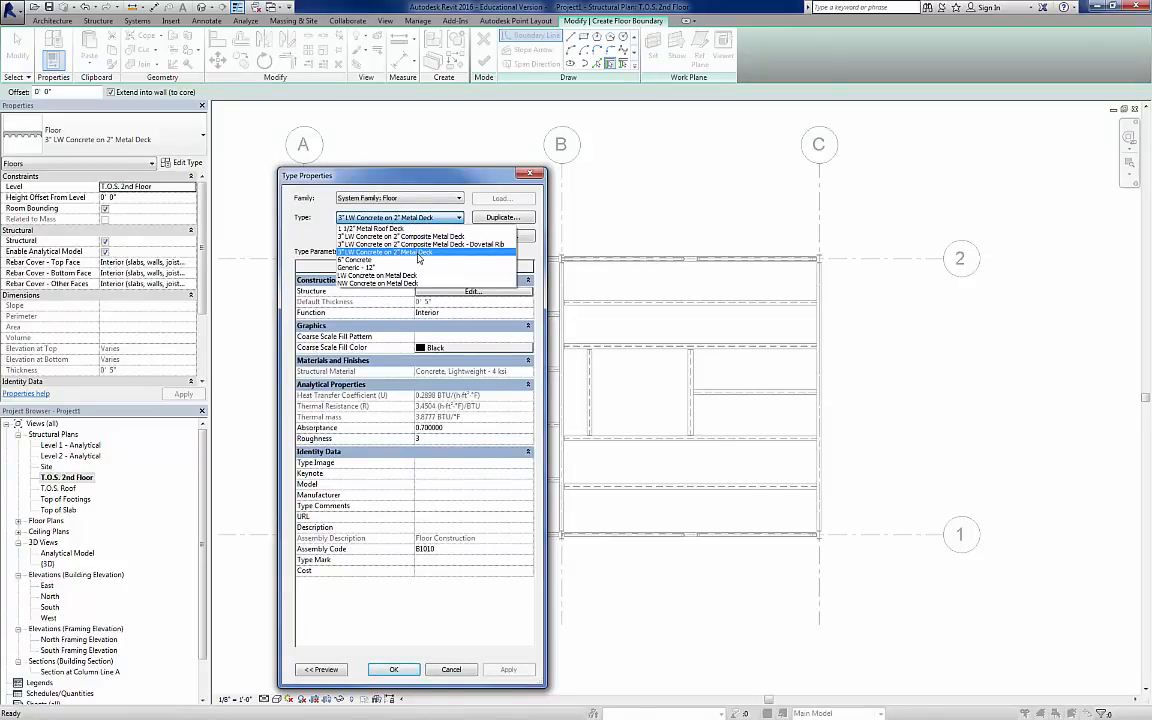
{"action": "left_click", "coordinate": [420, 256]}
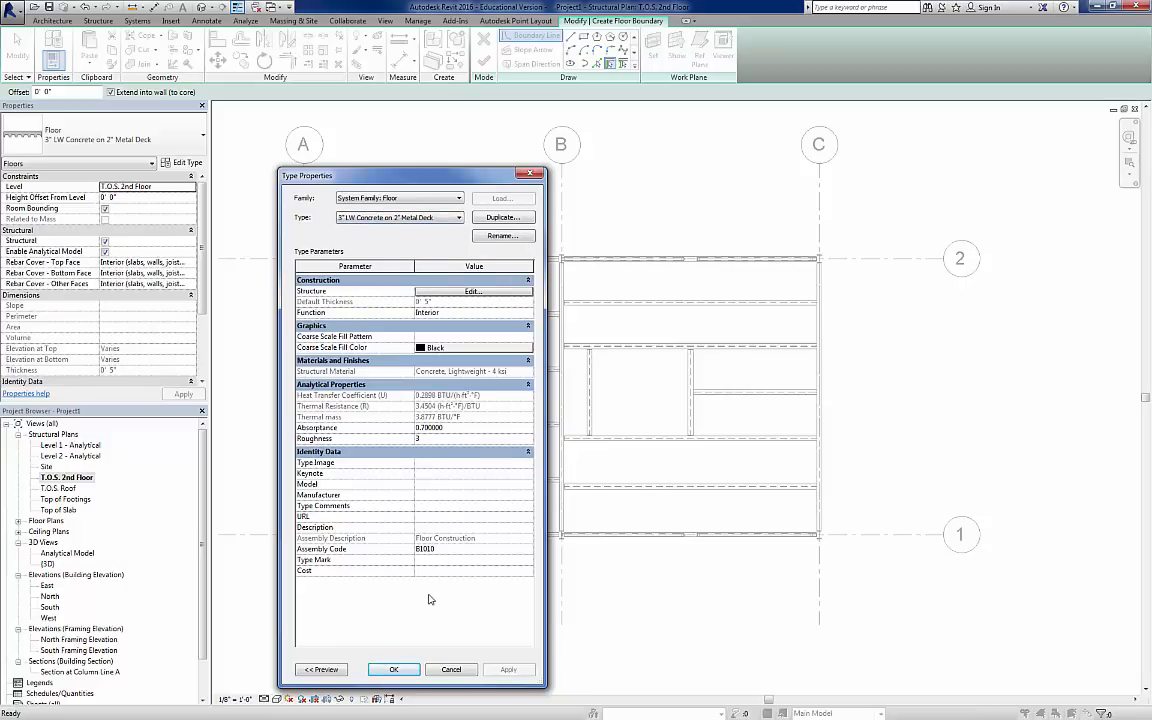
{"action": "left_click", "coordinate": [394, 669]}
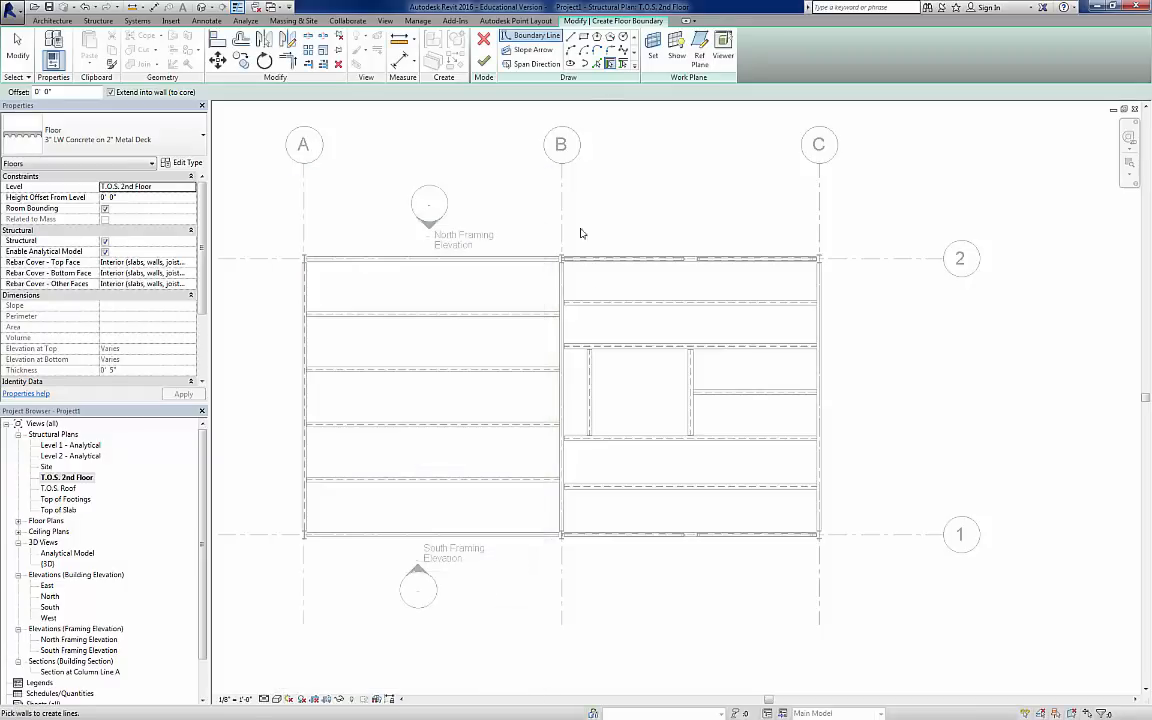
- Pick floor boundary lines from the beams along grid 2 between B and C, along grid C and along grid A
{"action": "left_click", "coordinate": [597, 65]}
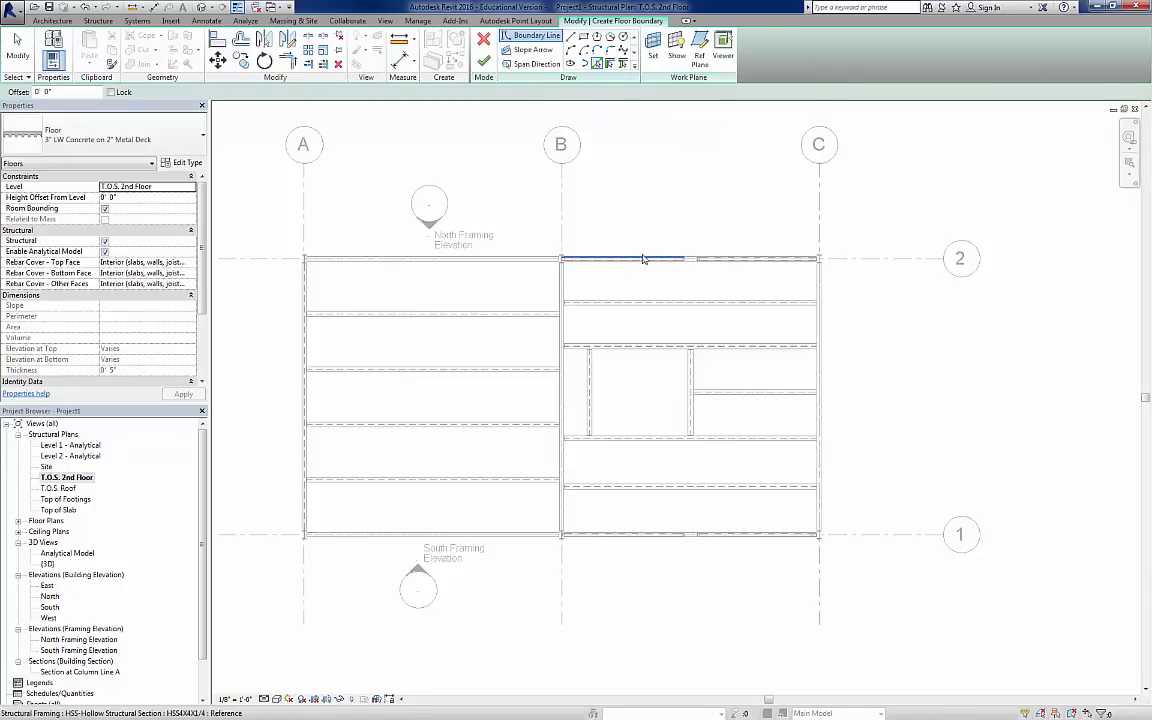
{"action": "left_click", "coordinate": [691, 259]}
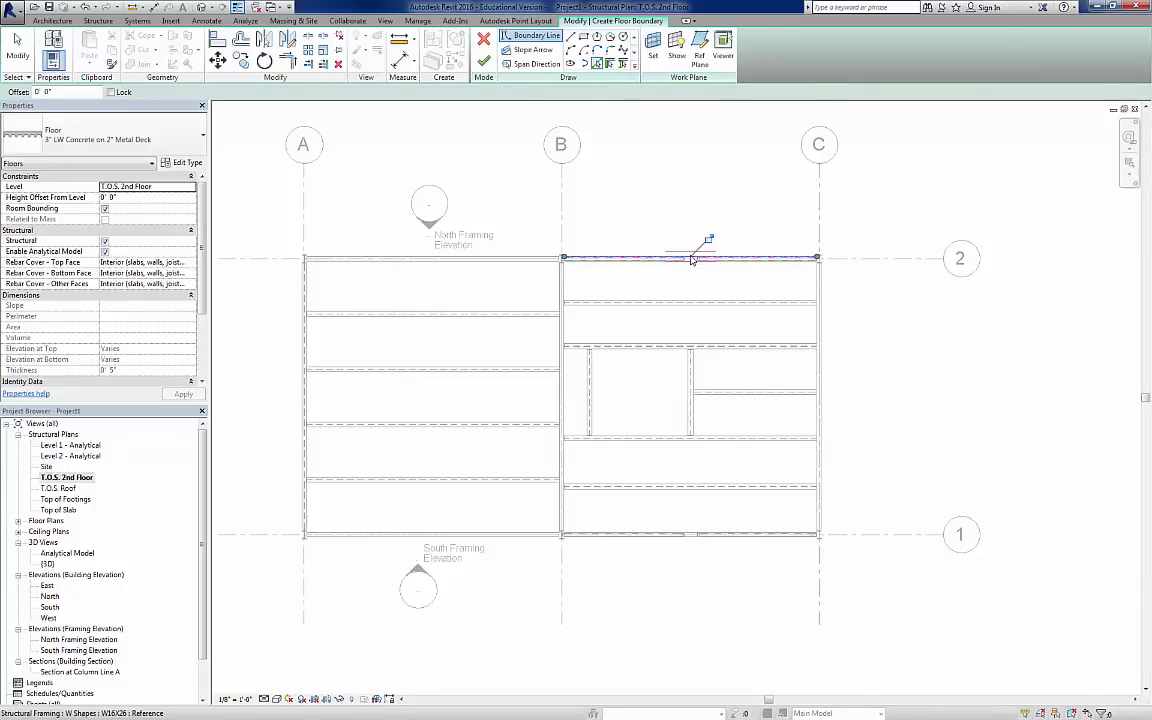
{"action": "left_click", "coordinate": [823, 306]}
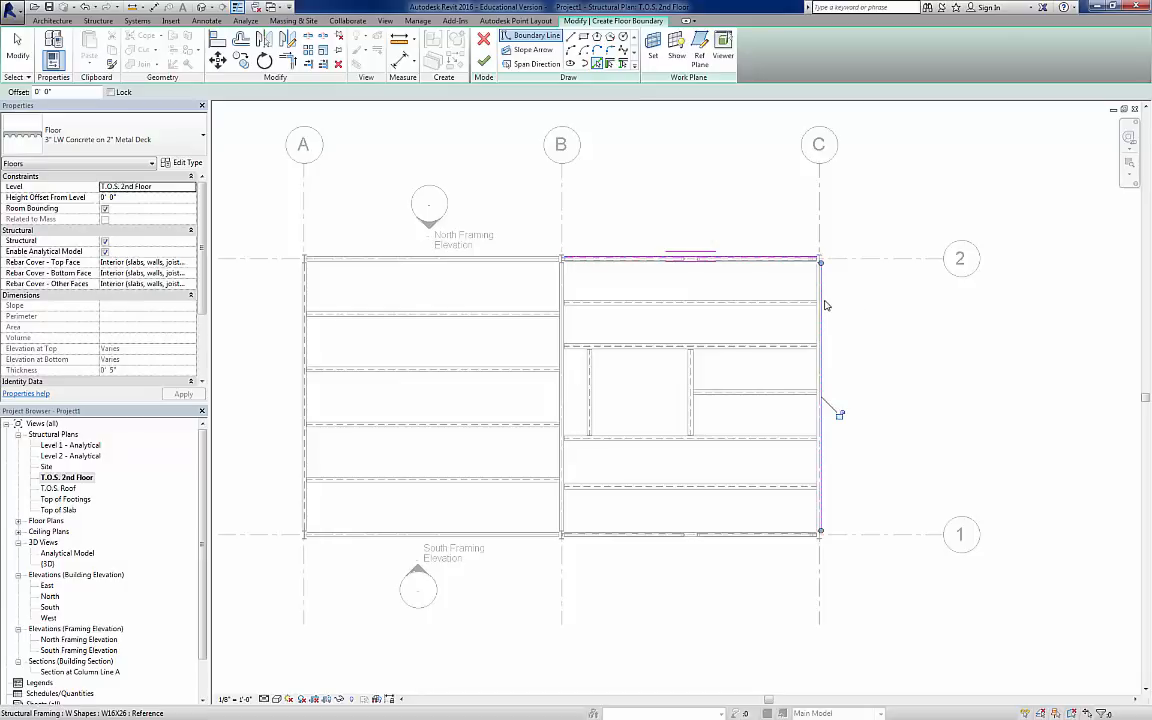
{"action": "left_click", "coordinate": [305, 462]}
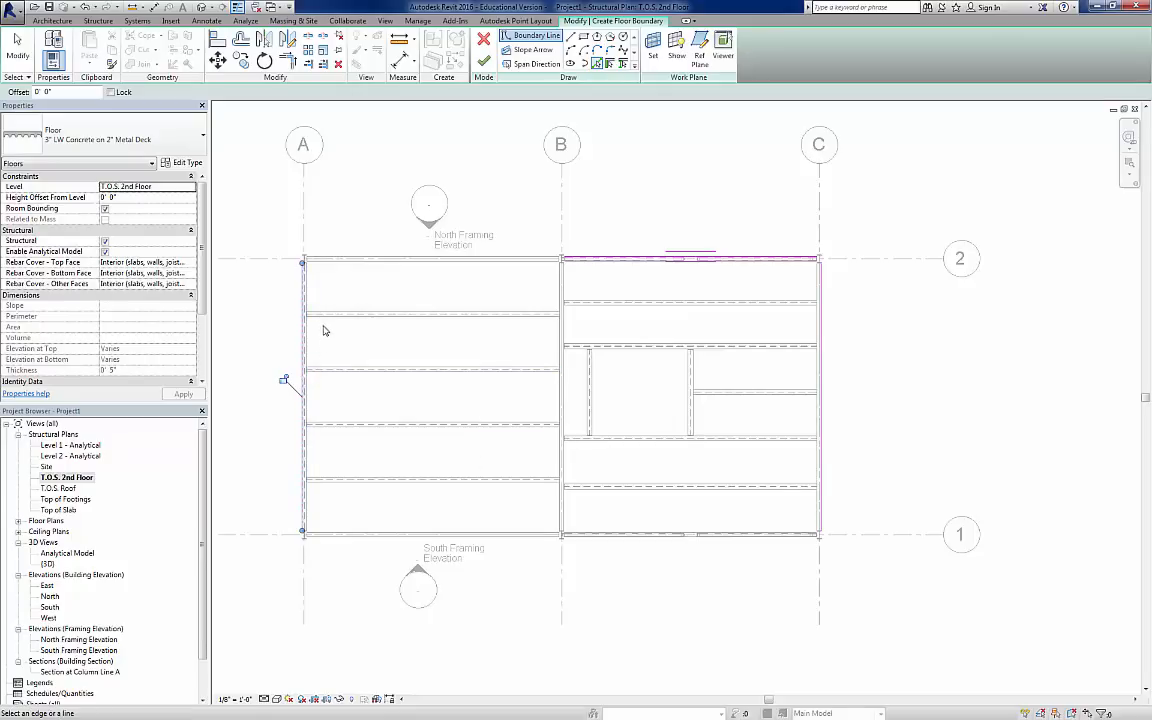
{"action": "left_click", "coordinate": [694, 260]}
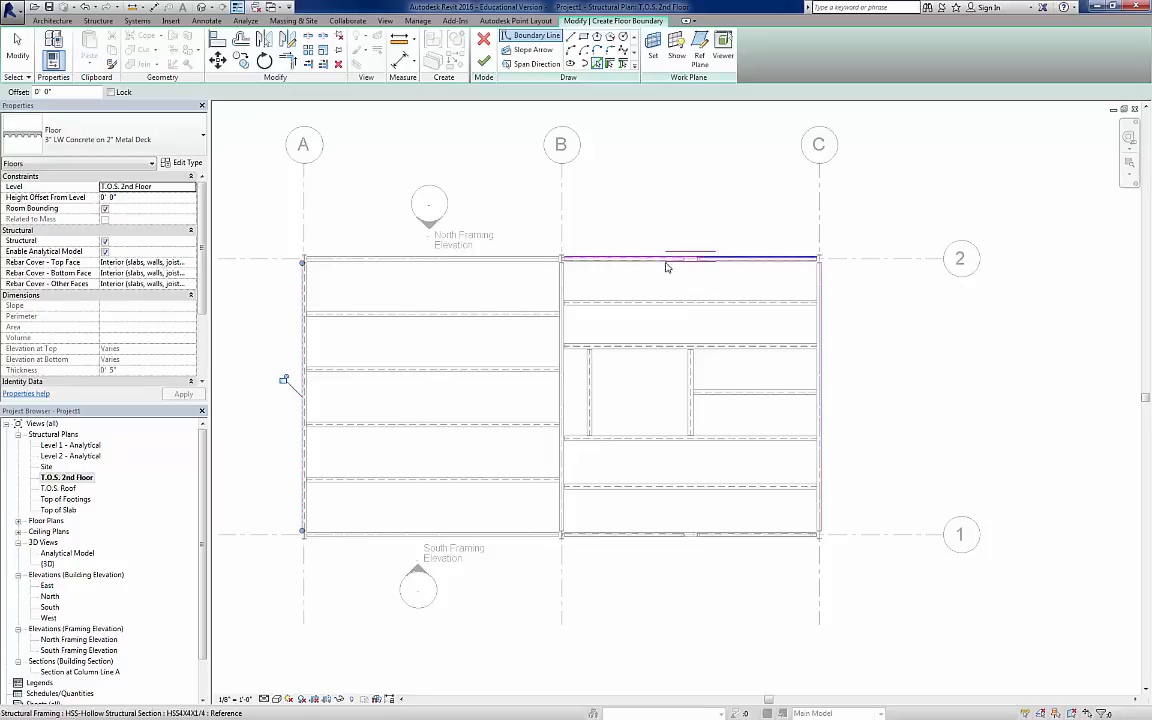
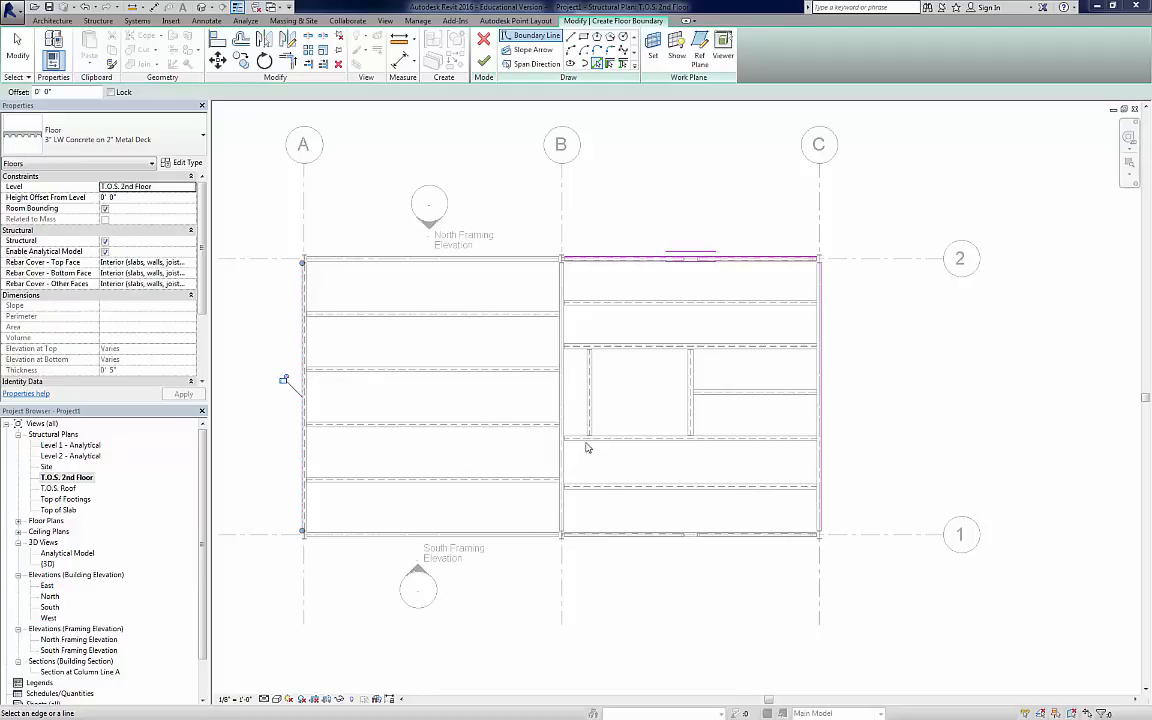
- Set the deck span direction from the grid C boundary line, and trim the grid 2 line to corners with the lines on grids A and C
{"action": "left_click", "coordinate": [536, 63]}
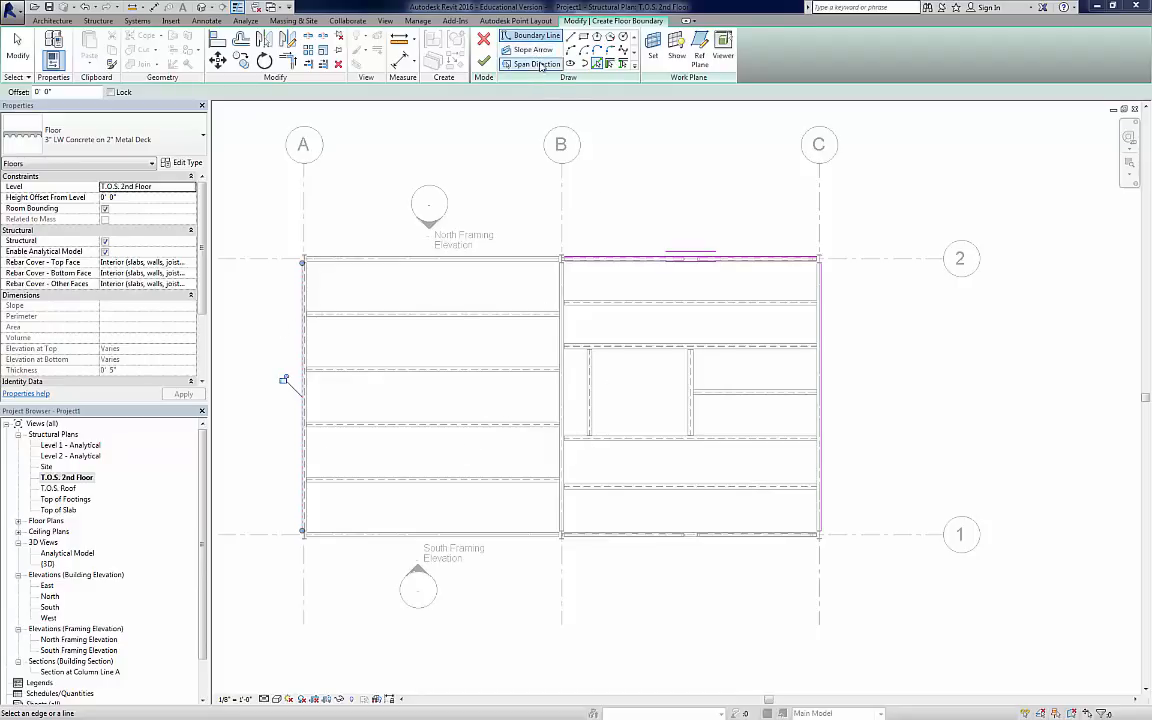
{"action": "left_click", "coordinate": [821, 354]}
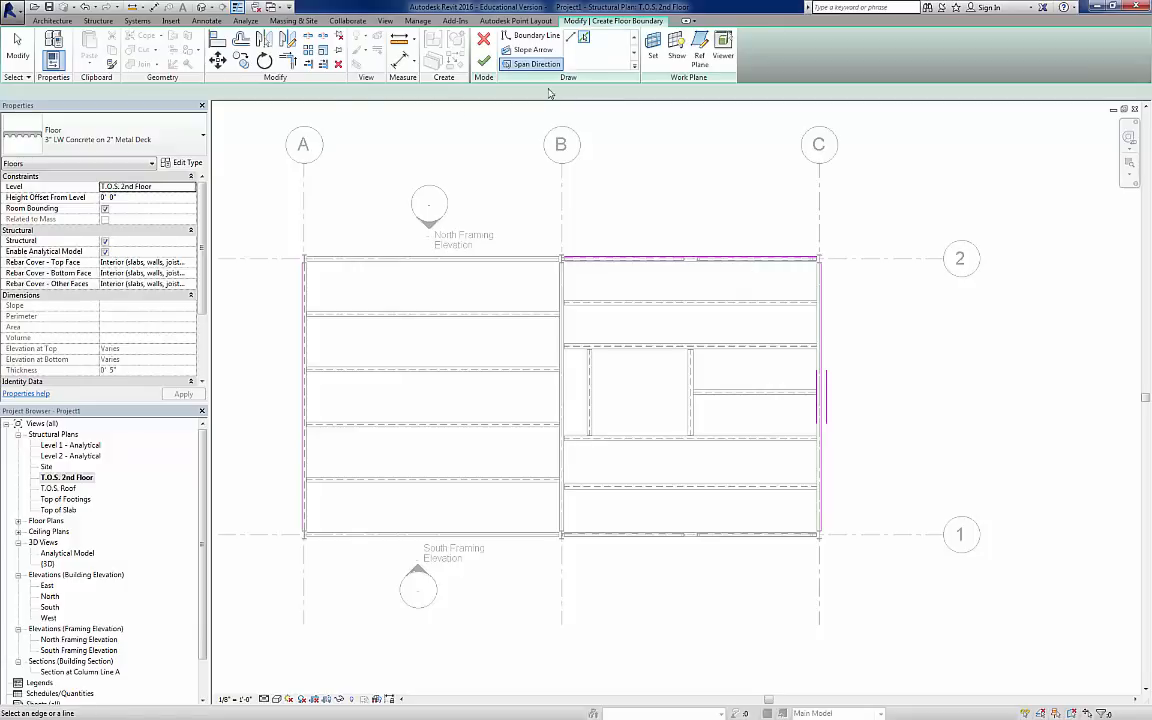
{"action": "left_click", "coordinate": [287, 62]}
{"action": "left_click", "coordinate": [307, 287]}
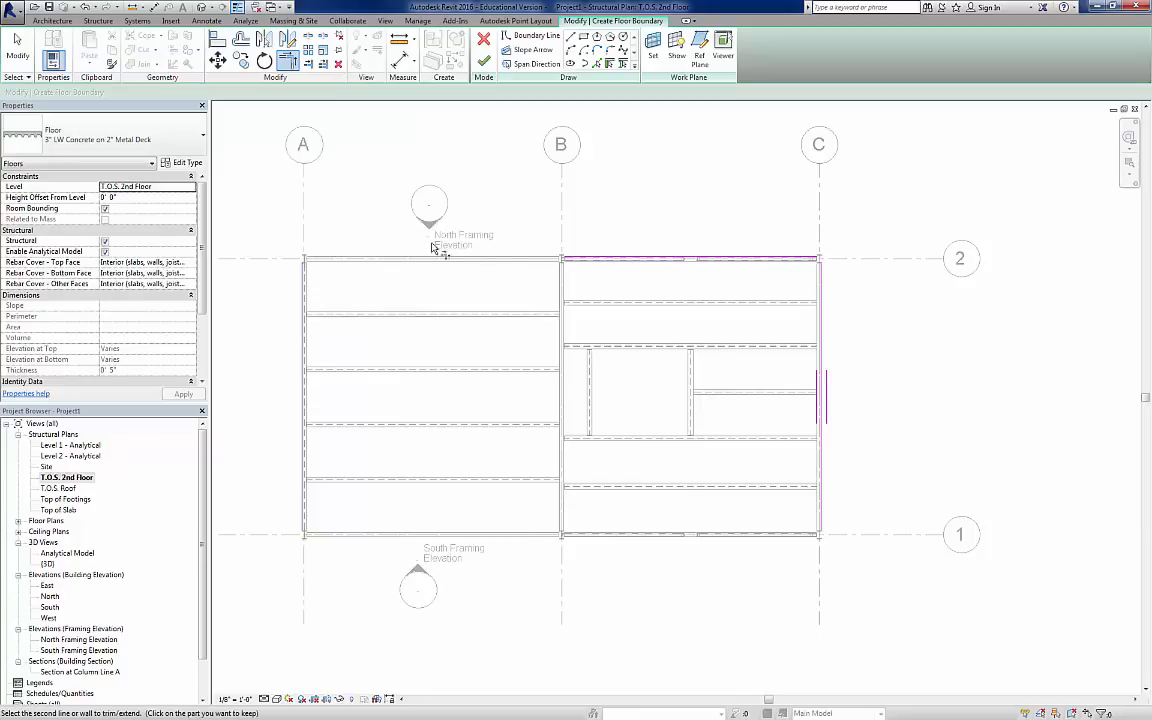
{"action": "left_click", "coordinate": [766, 258]}
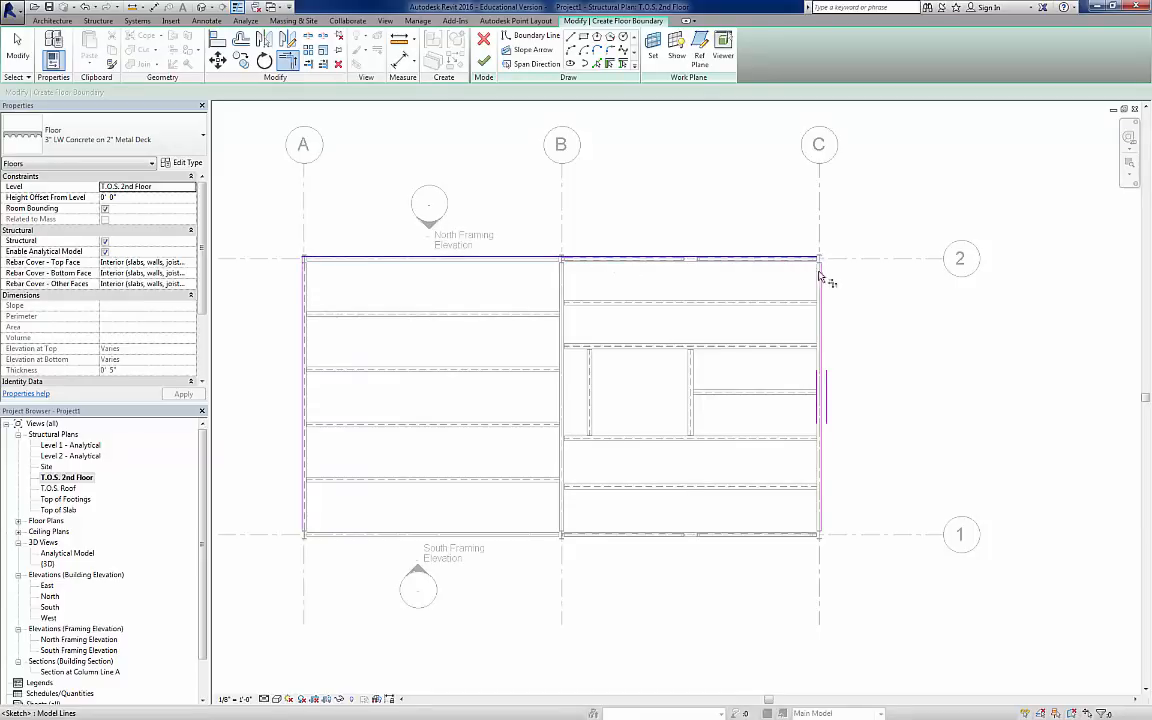
{"action": "left_click", "coordinate": [826, 521]}
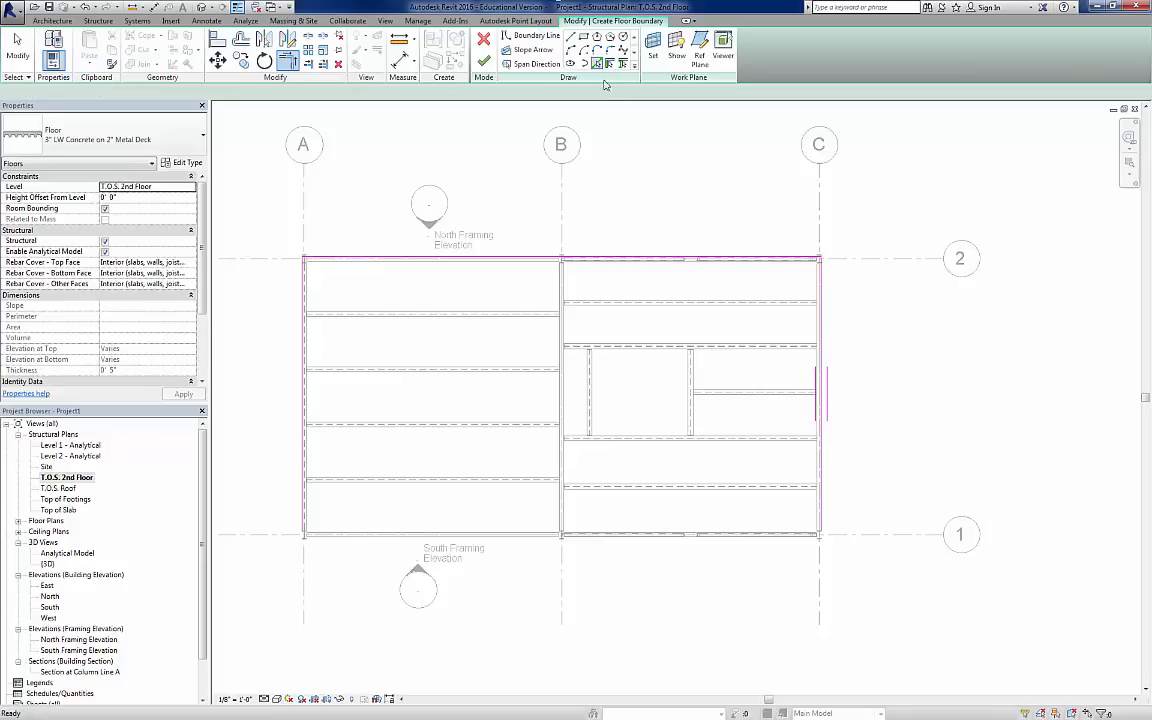
- Pick the boundary line along the grid 1 beam and trim it to the lines on grids A and C to close the rectangle
{"action": "left_click", "coordinate": [541, 35]}
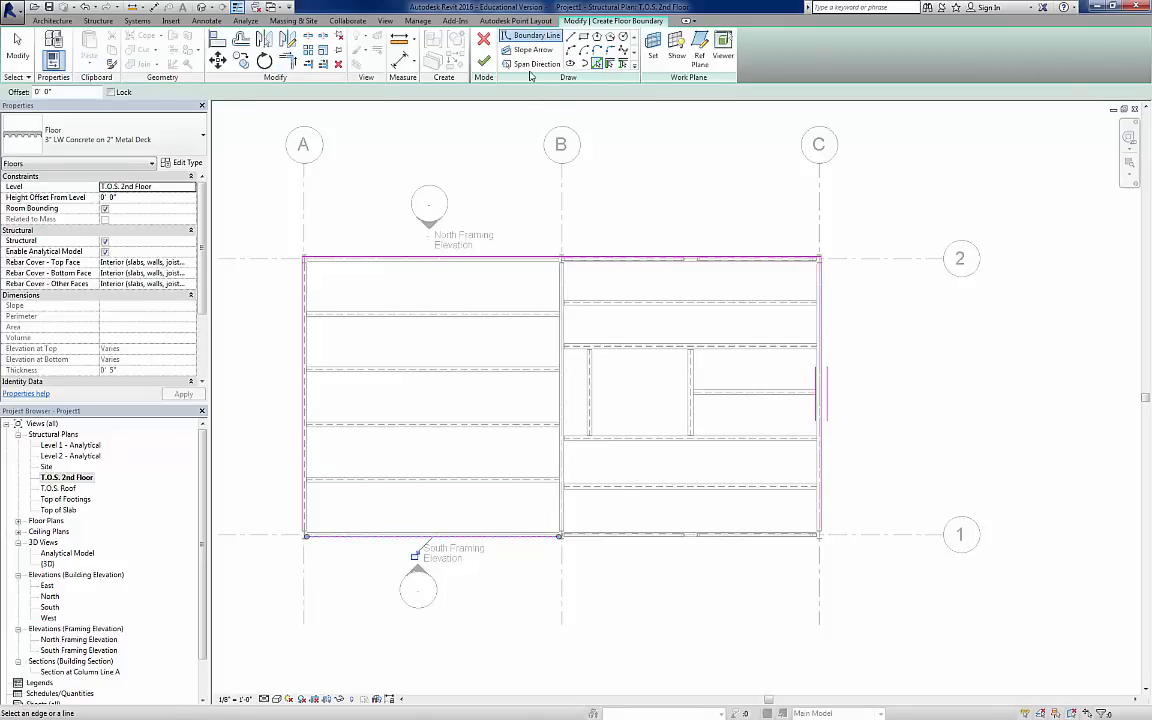
{"action": "left_click", "coordinate": [286, 60]}
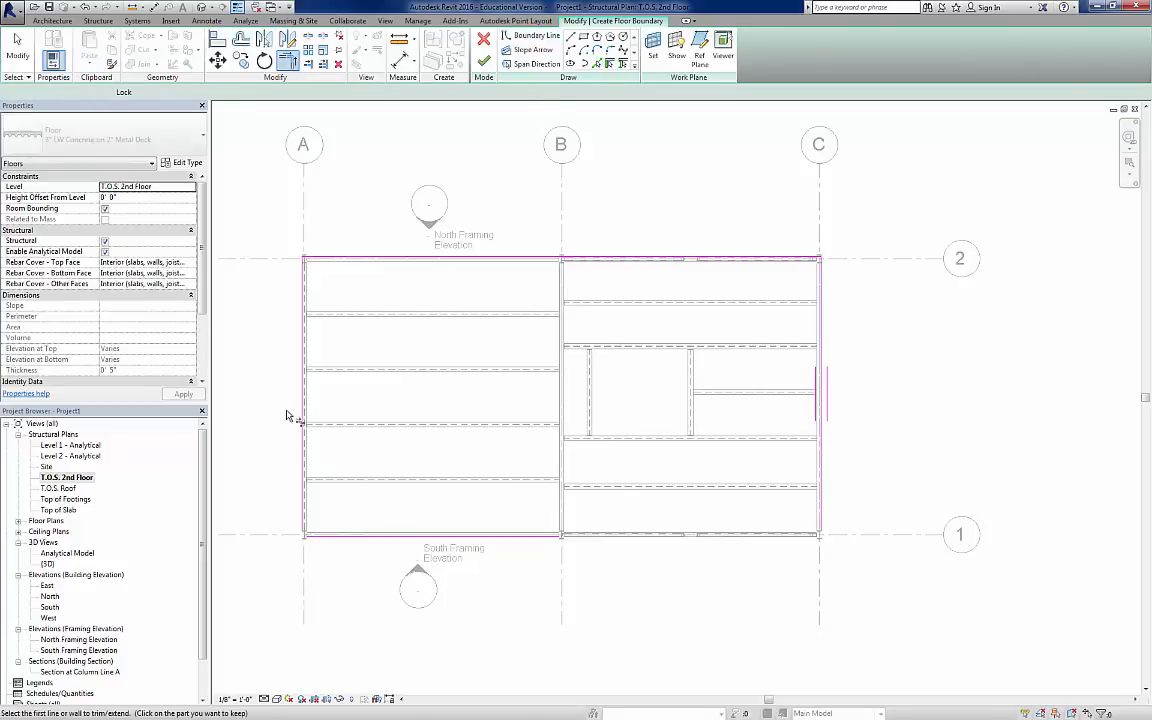
{"action": "left_click", "coordinate": [306, 526]}
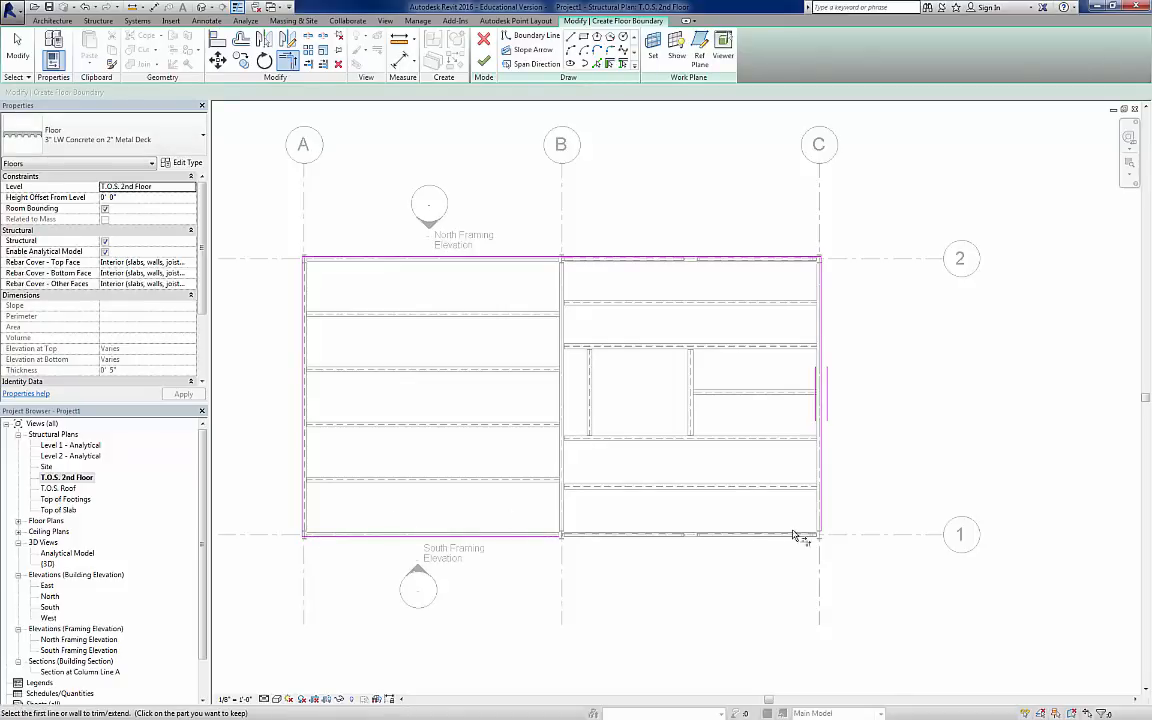
{"action": "left_click", "coordinate": [521, 543]}
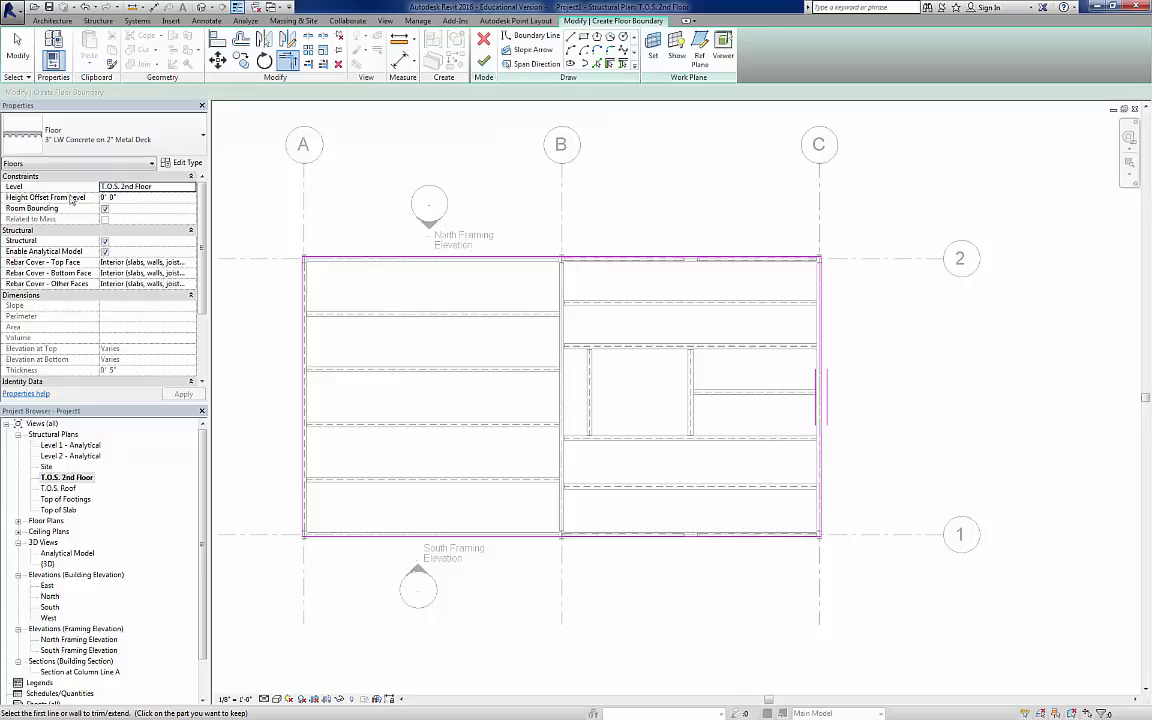
- Set the floor's height offset from level to 5" and finish the floor sketch
{"action": "left_click", "coordinate": [125, 197]}
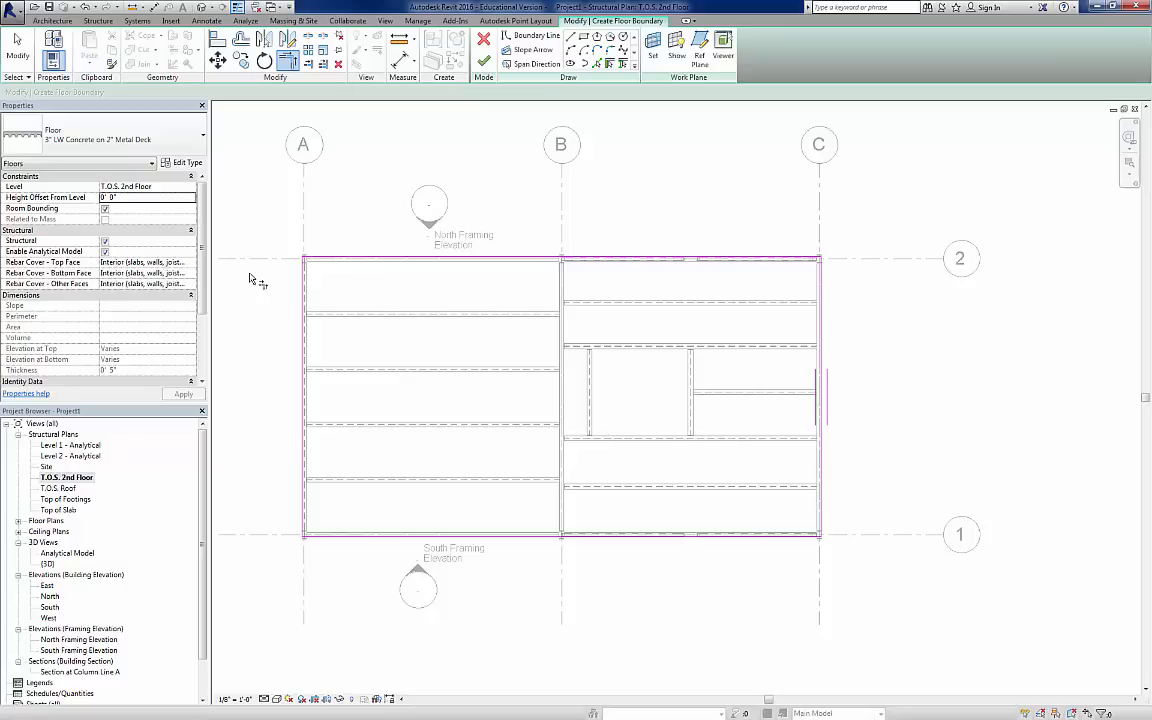
{"action": "key", "text": "t"}
{"action": "key", "text": "r"}
{"action": "left_click", "coordinate": [151, 198]}
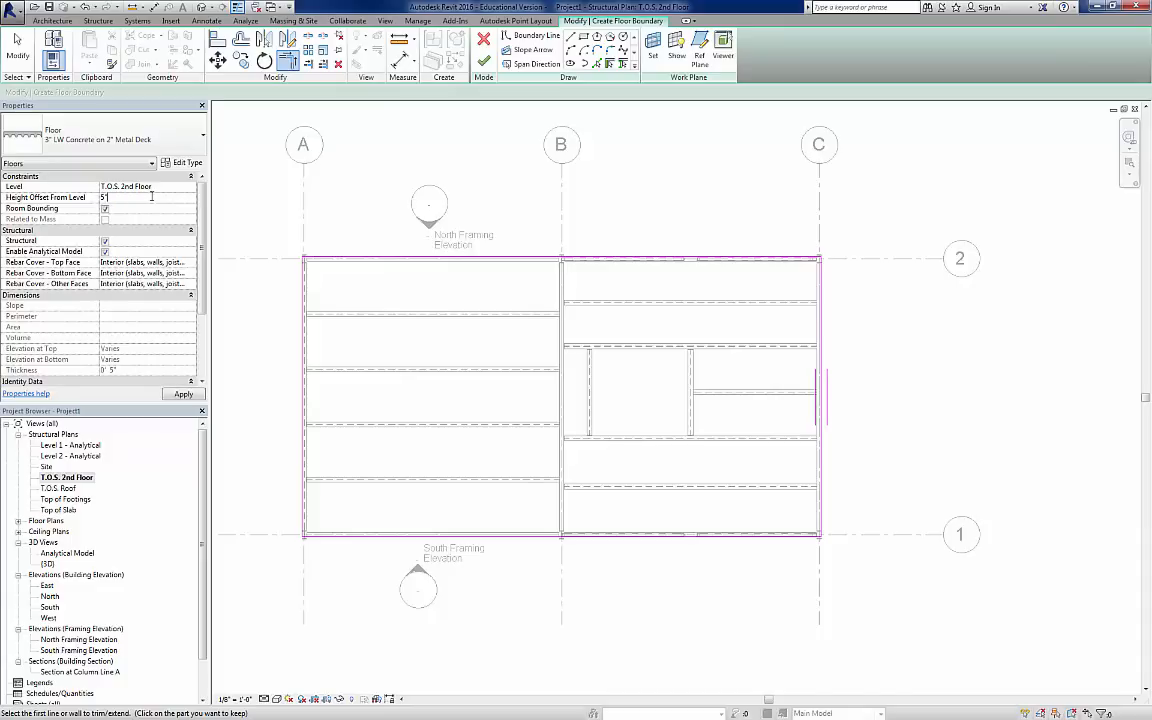
{"action": "left_click", "coordinate": [185, 395]}
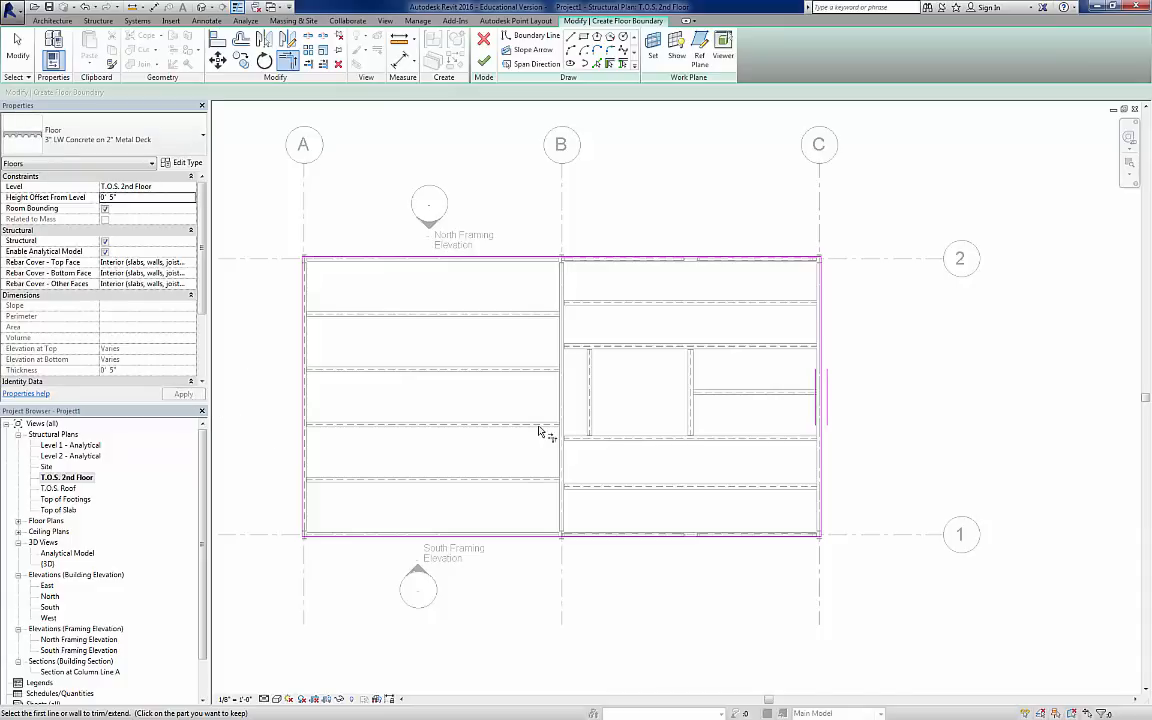
{"action": "left_click", "coordinate": [485, 62]}
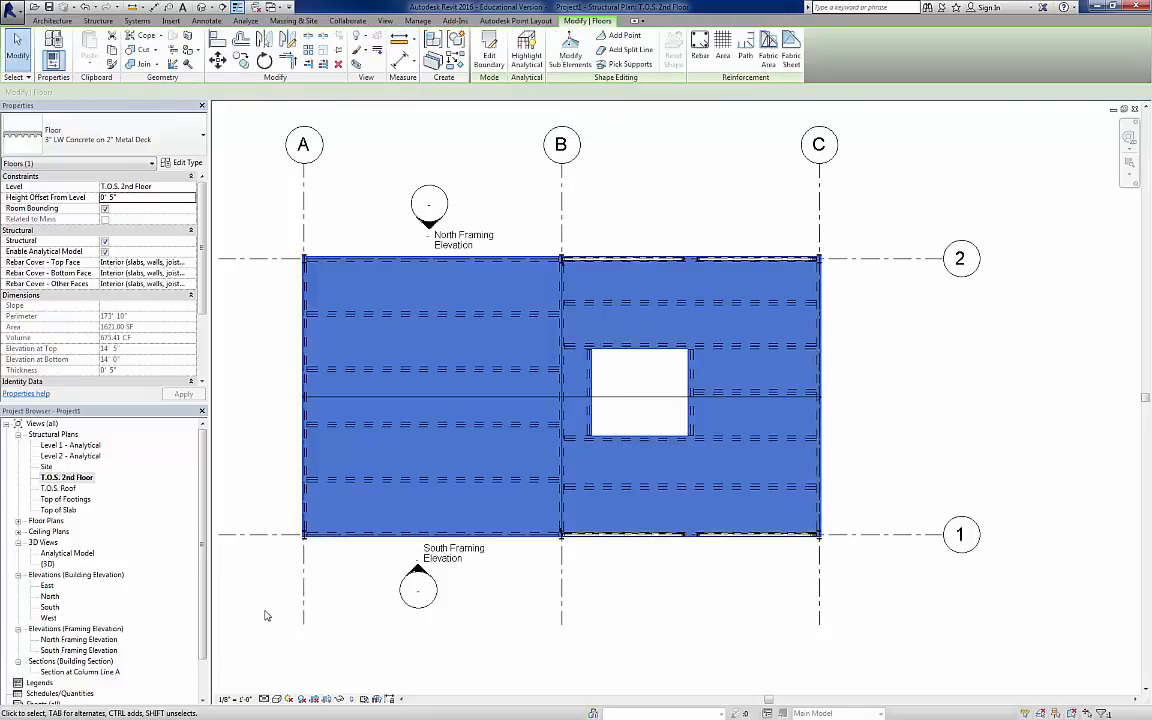
{"action": "left_click", "coordinate": [268, 614]}
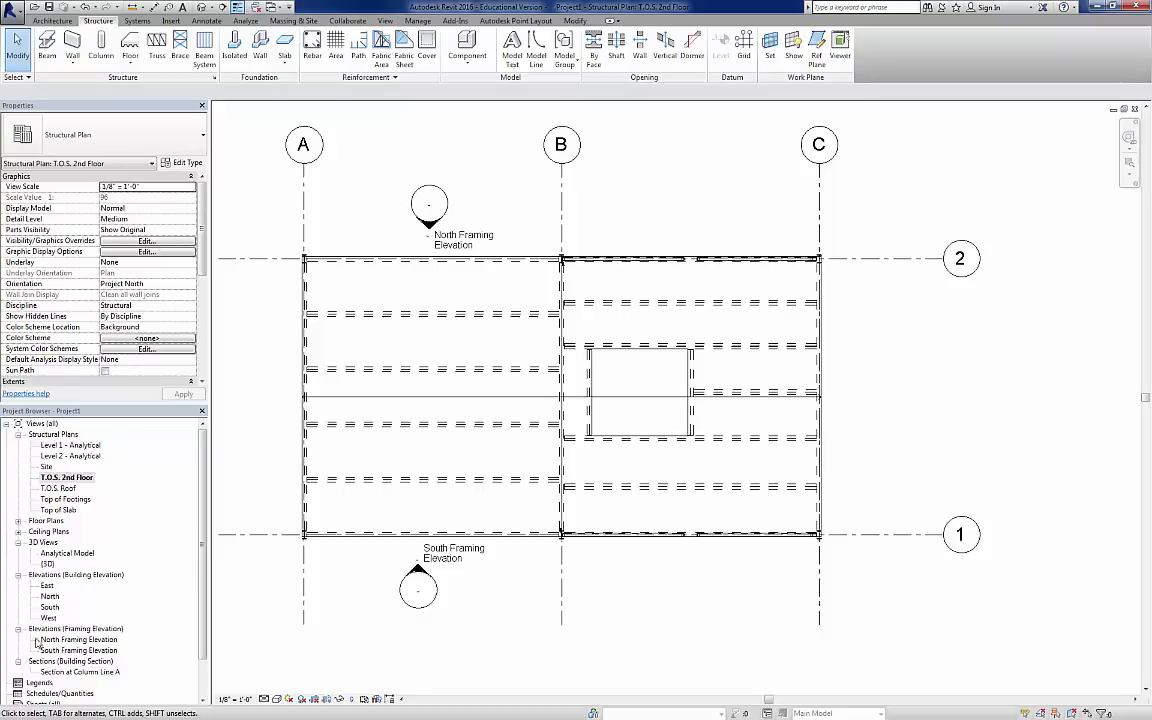
- In Section at Column Line A, stretch the crop region's upper edge up past level T.O.S. Roof
{"action": "double_click", "coordinate": [66, 672]}
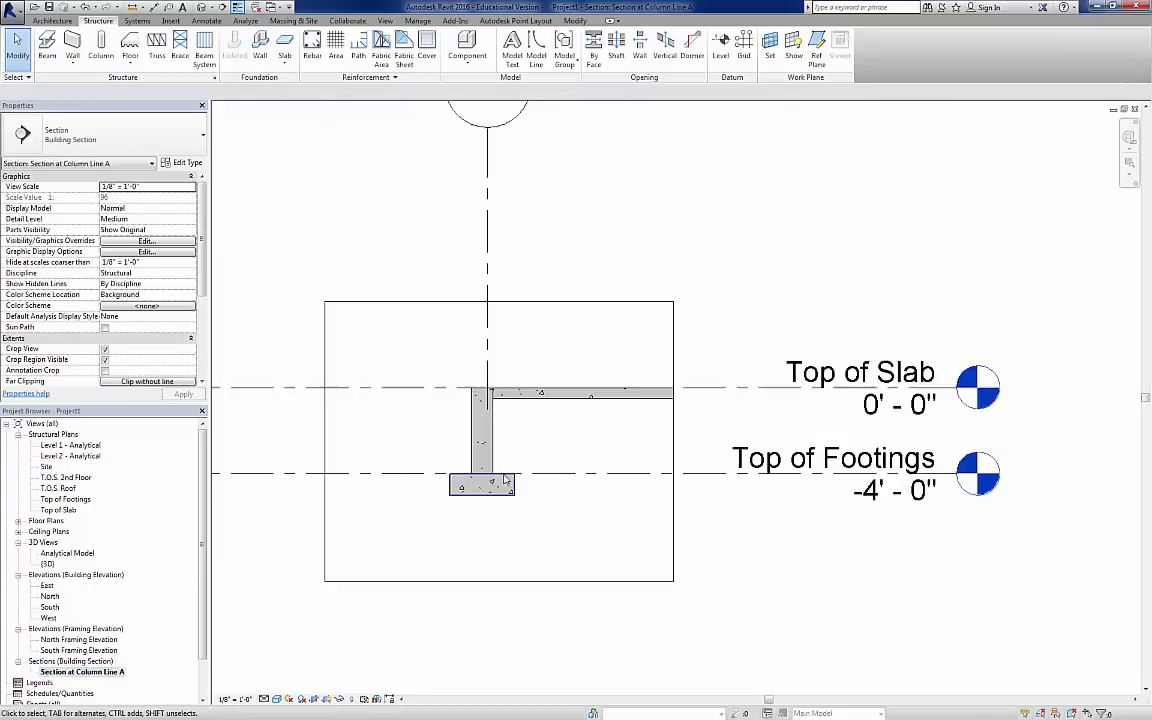
{"action": "scroll", "coordinate": [535, 444], "scroll_direction": "down", "scroll_amount": 2}
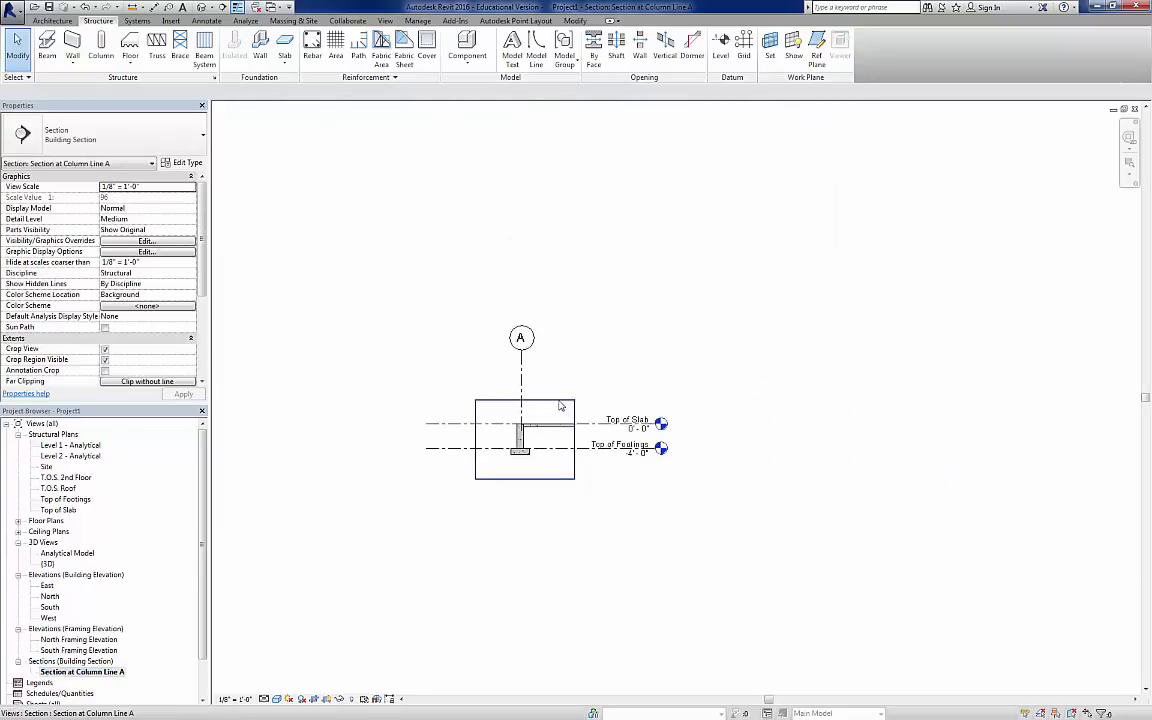
{"action": "left_click", "coordinate": [527, 401]}
{"action": "left_click_drag", "start_coordinate": [525, 401], "coordinate": [512, 110]}
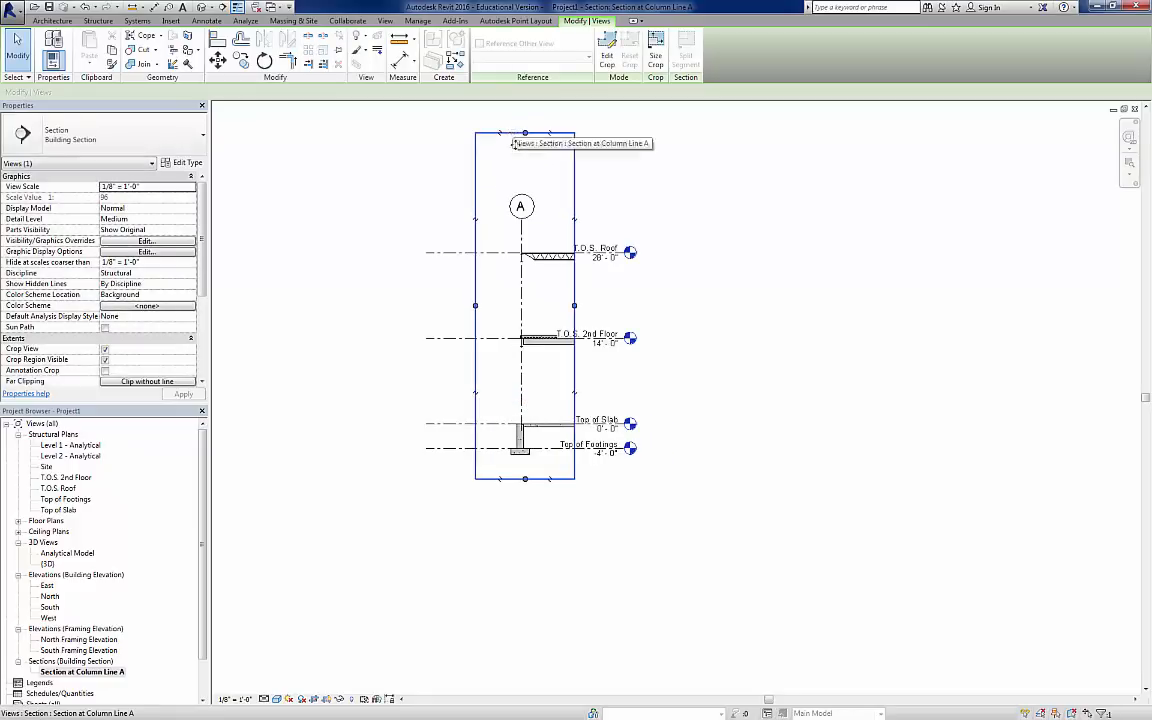
- Examine the second-floor deck at grid A in the section, and move the aligned level heads outward, clear of the crop region
{"action": "scroll", "coordinate": [537, 343], "scroll_direction": "up", "scroll_amount": 2}
{"action": "scroll", "coordinate": [505, 340], "scroll_direction": "up", "scroll_amount": 4}
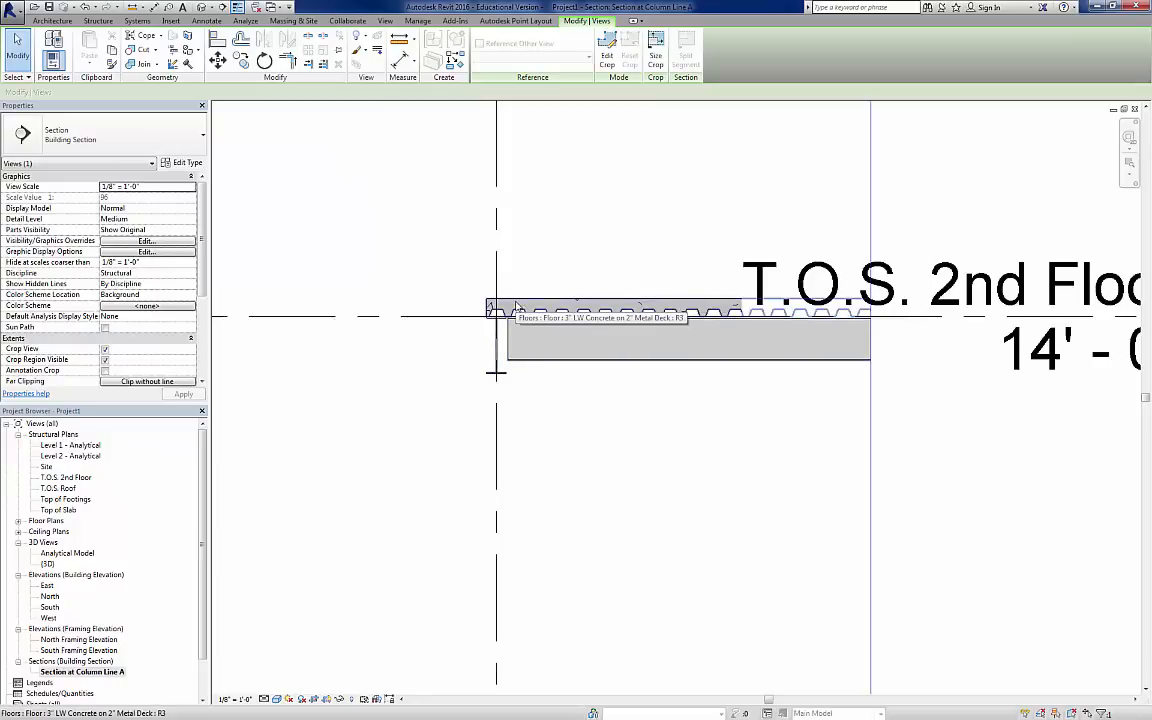
{"action": "scroll", "coordinate": [540, 312], "scroll_direction": "down", "scroll_amount": 4}
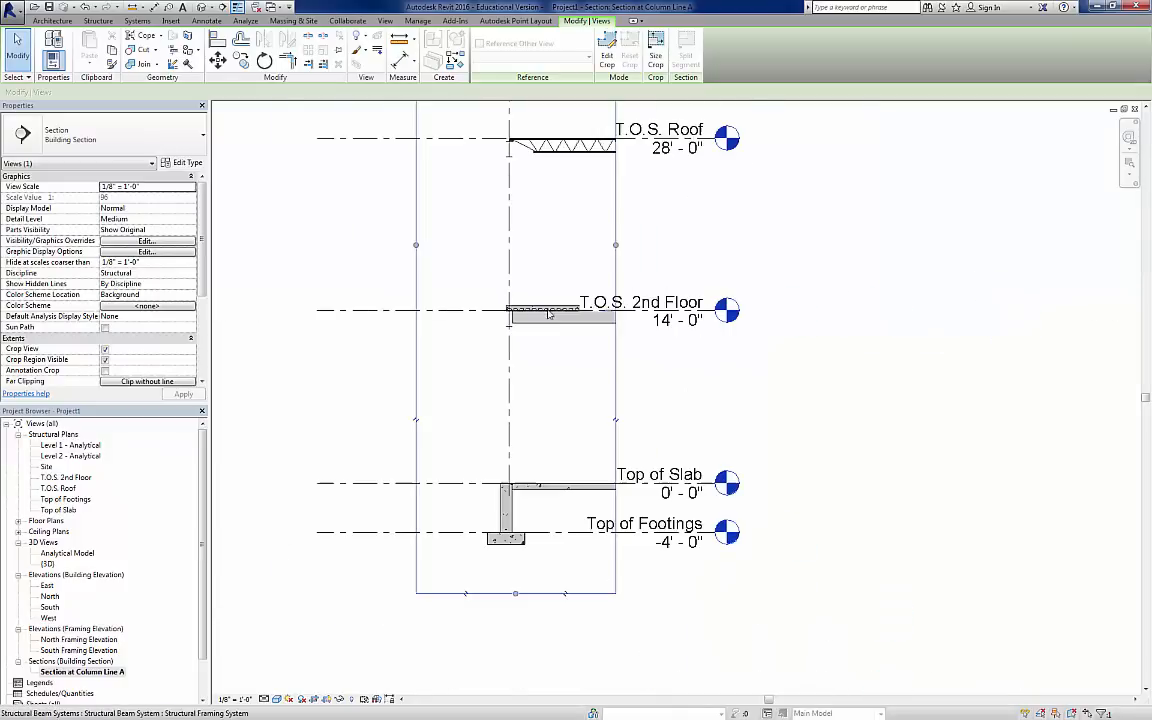
{"action": "left_click", "coordinate": [730, 310]}
{"action": "left_click_drag", "start_coordinate": [743, 311], "coordinate": [833, 311]}
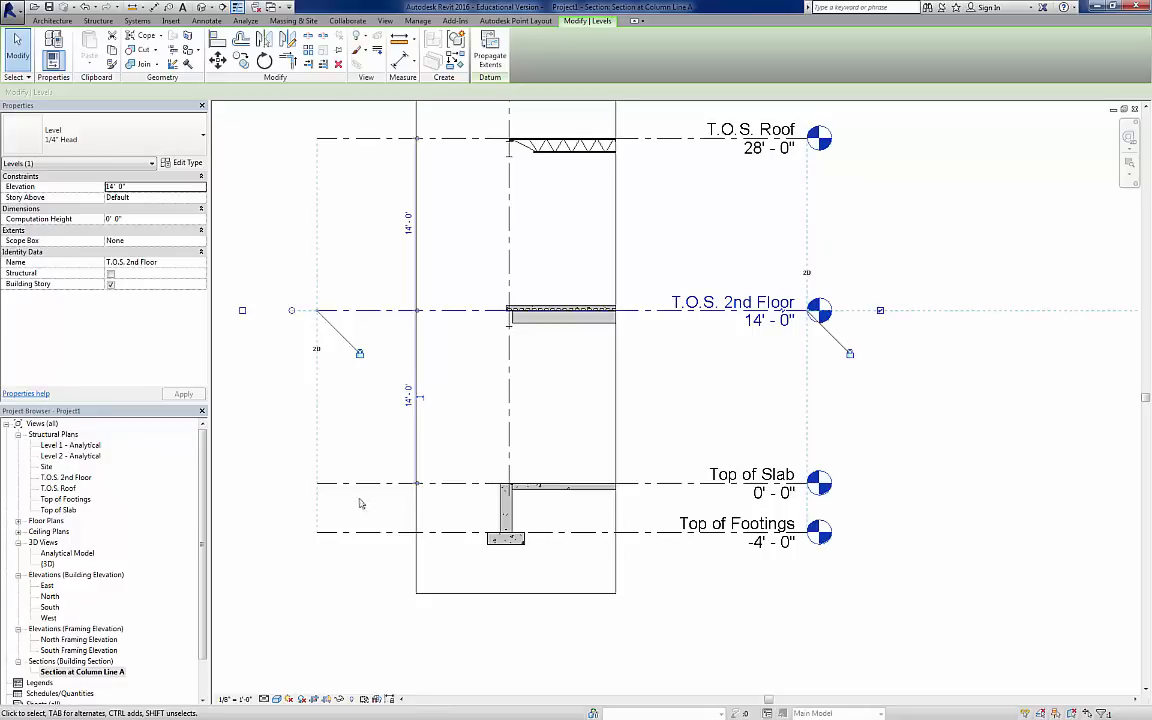
- Open the T.O.S. 2nd Floor structural plan and start editing the boundary of the metal deck floor
{"action": "double_click", "coordinate": [64, 478]}
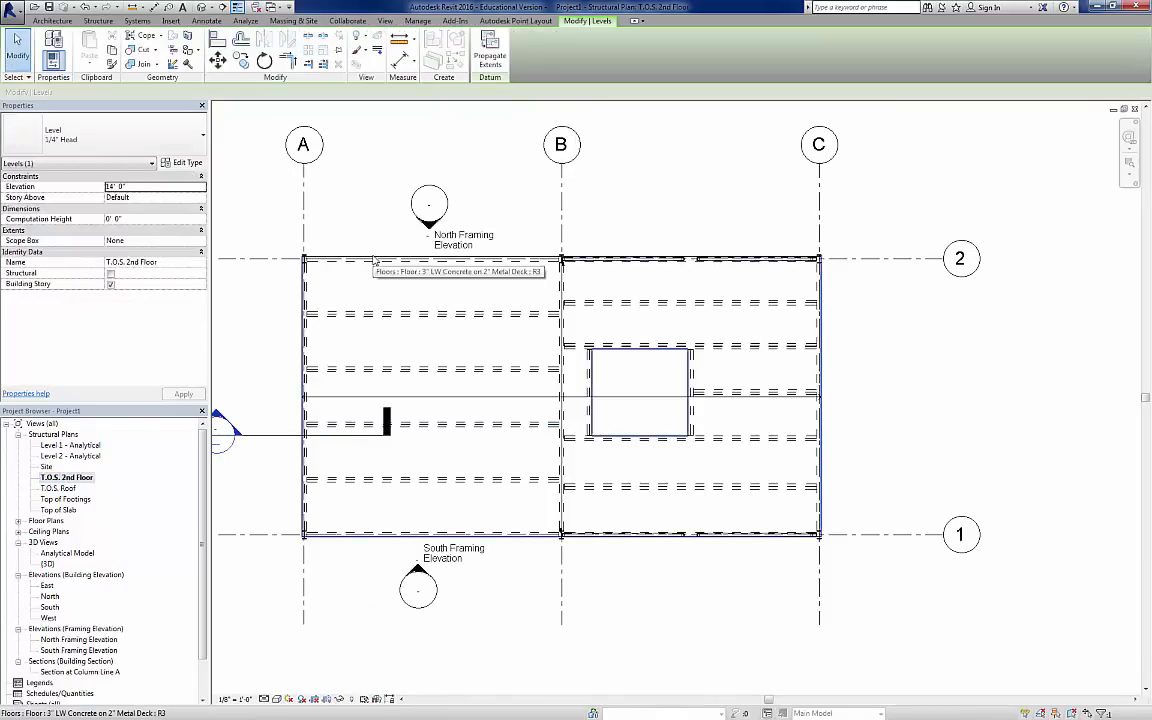
{"action": "left_click", "coordinate": [374, 259]}
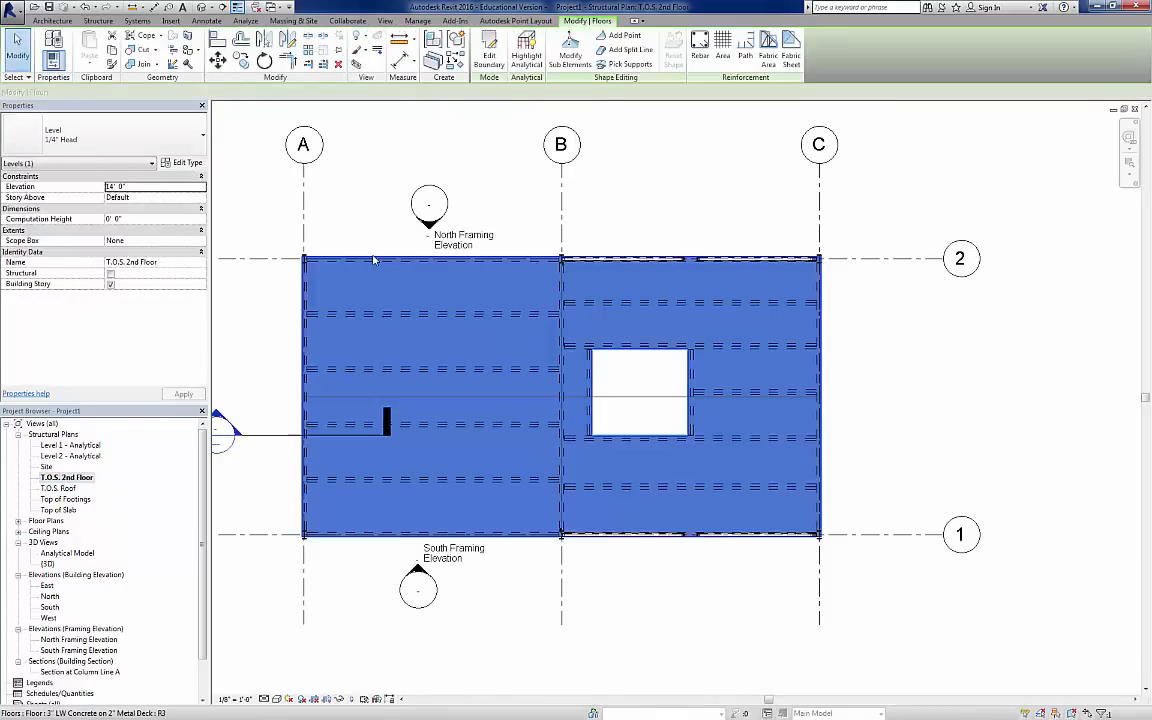
{"action": "left_click", "coordinate": [490, 55]}
- Pick floor boundary lines along the two beam ends framing into the column at grids A and 2
{"action": "scroll", "coordinate": [315, 280], "scroll_direction": "up", "scroll_amount": 5}
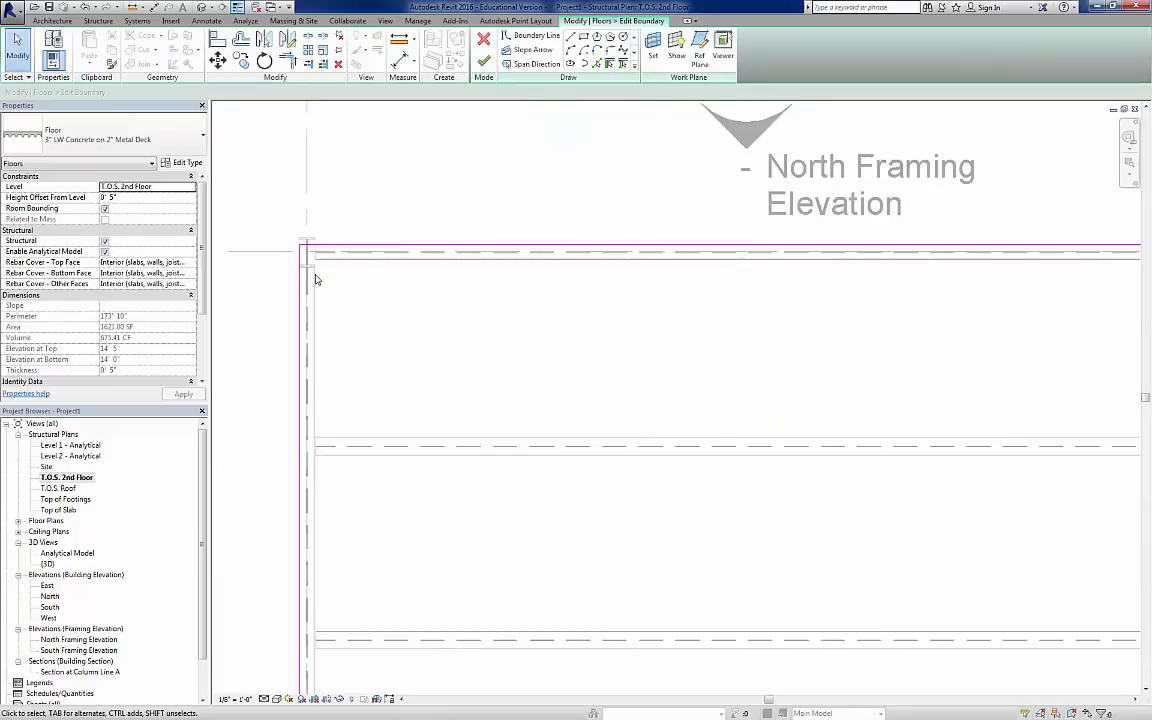
{"action": "scroll", "coordinate": [315, 280], "scroll_direction": "up", "scroll_amount": 4}
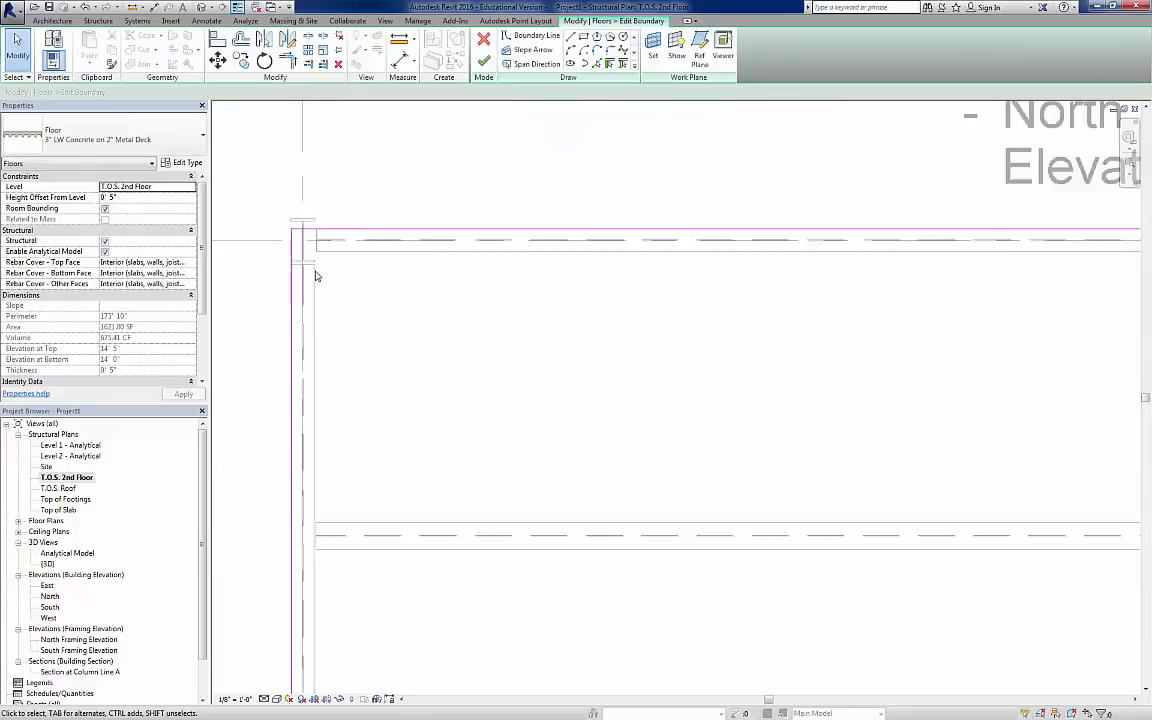
{"action": "left_click", "coordinate": [597, 63]}
{"action": "left_click", "coordinate": [326, 183]}
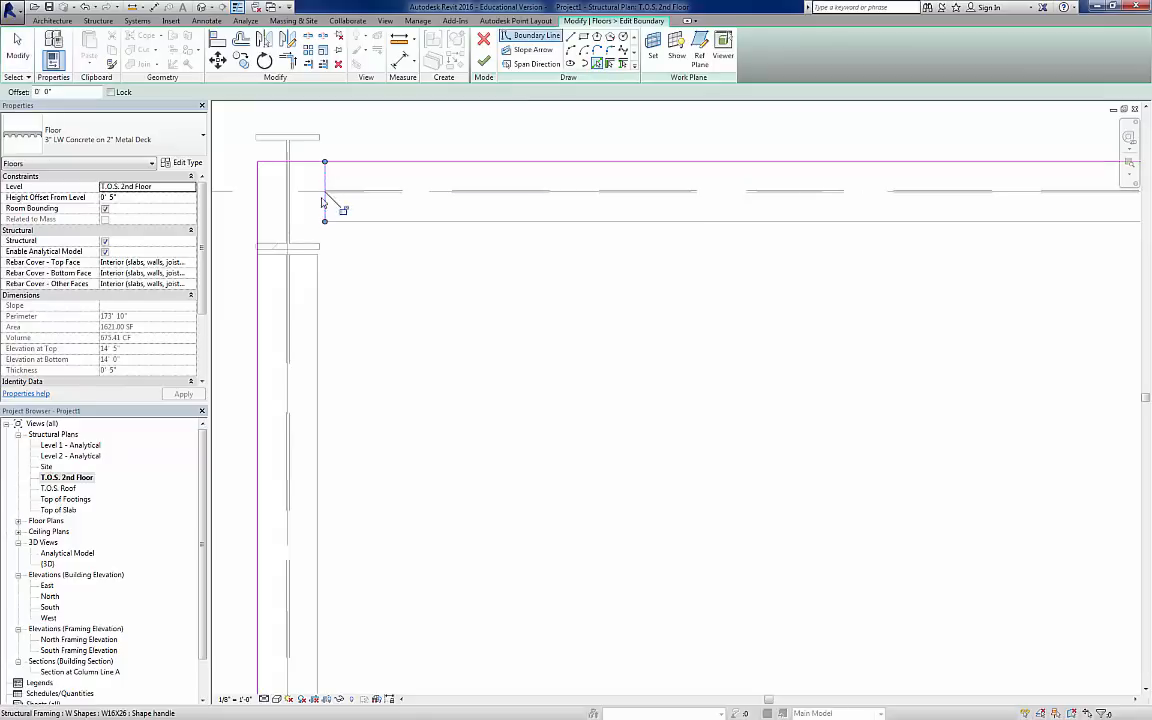
{"action": "left_click", "coordinate": [293, 256]}
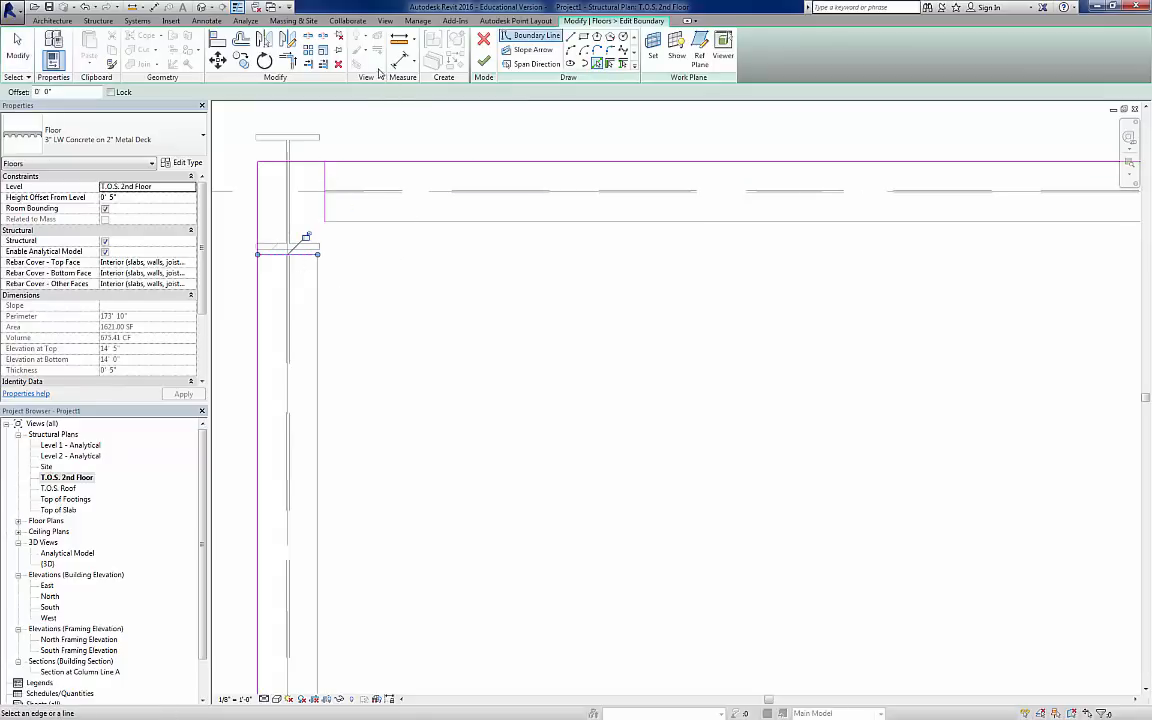
- Trim the picked lines and the outer floor boundary into a notch around the column at grids A and 2
{"action": "left_click", "coordinate": [288, 60]}
{"action": "left_click", "coordinate": [301, 254]}
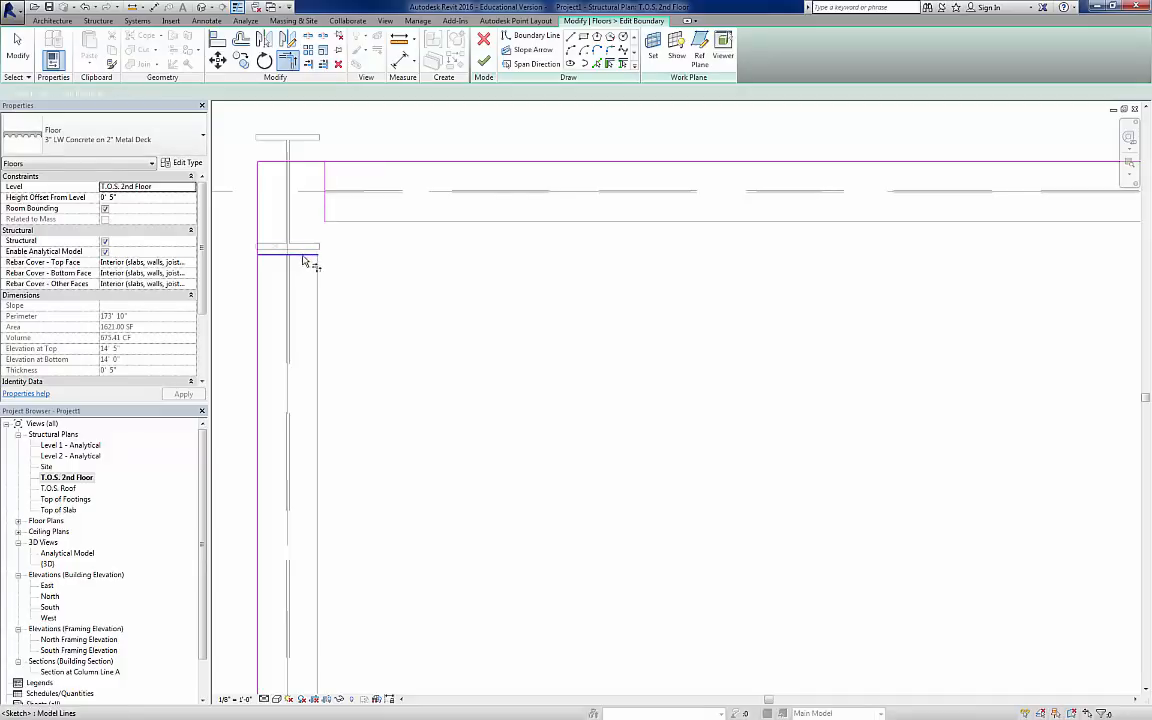
{"action": "left_click", "coordinate": [324, 207]}
{"action": "left_click", "coordinate": [325, 179]}
{"action": "left_click", "coordinate": [337, 161]}
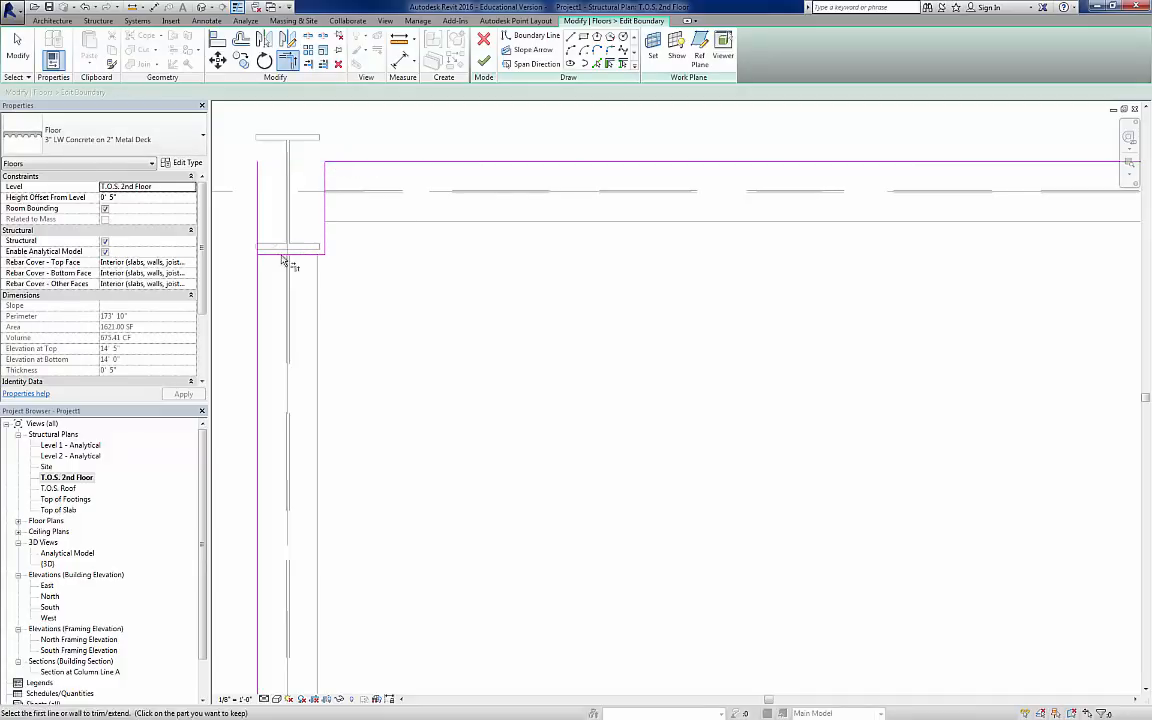
{"action": "left_click", "coordinate": [271, 255]}
{"action": "left_click", "coordinate": [257, 271]}
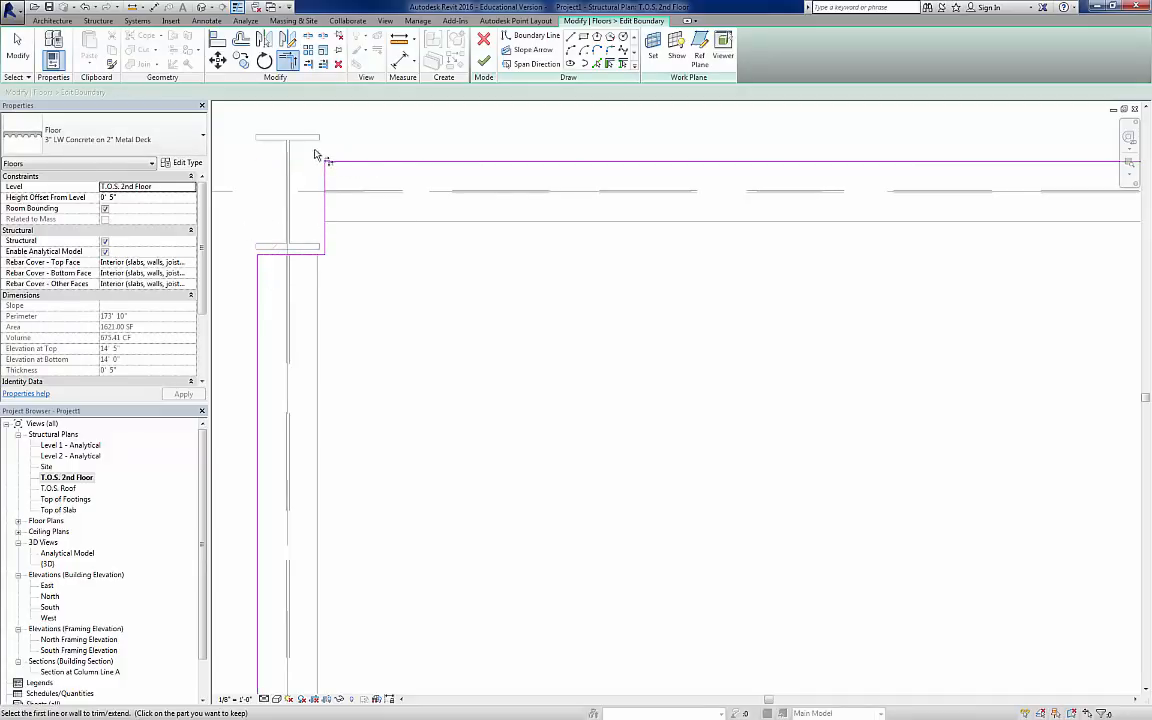
- Pick floor boundary lines along the three beam ends surrounding the column at grids B and 2
{"action": "scroll", "coordinate": [378, 310], "scroll_direction": "up", "scroll_amount": 3}
{"action": "scroll", "coordinate": [391, 311], "scroll_direction": "down", "scroll_amount": 10}
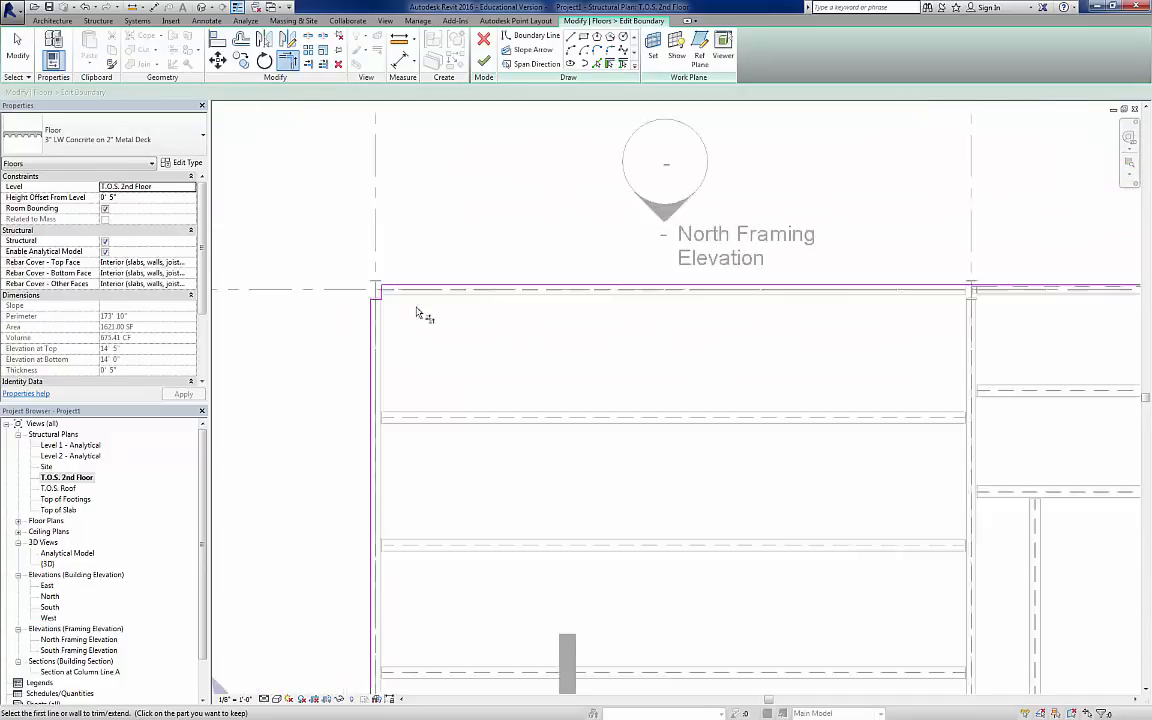
{"action": "middle_click_drag", "start_coordinate": [706, 358], "coordinate": [257, 315]}
{"action": "scroll", "coordinate": [540, 250], "scroll_direction": "up", "scroll_amount": 2}
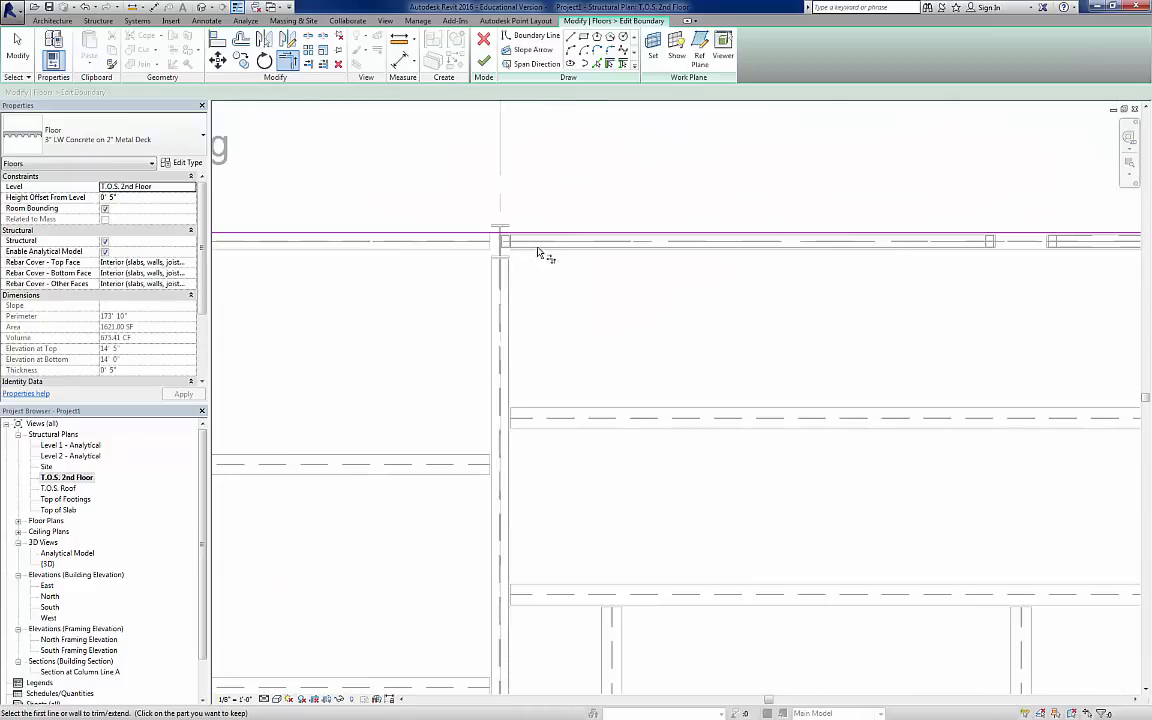
{"action": "scroll", "coordinate": [540, 253], "scroll_direction": "up", "scroll_amount": 4}
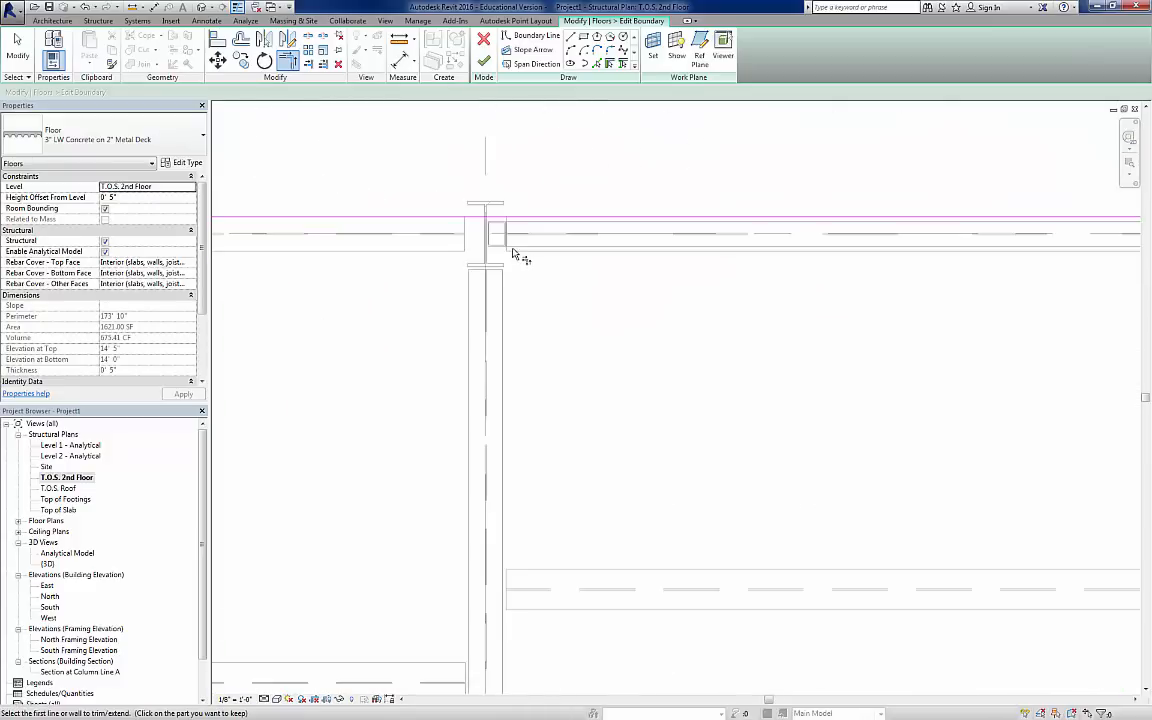
{"action": "left_click", "coordinate": [597, 64]}
{"action": "left_click", "coordinate": [426, 200]}
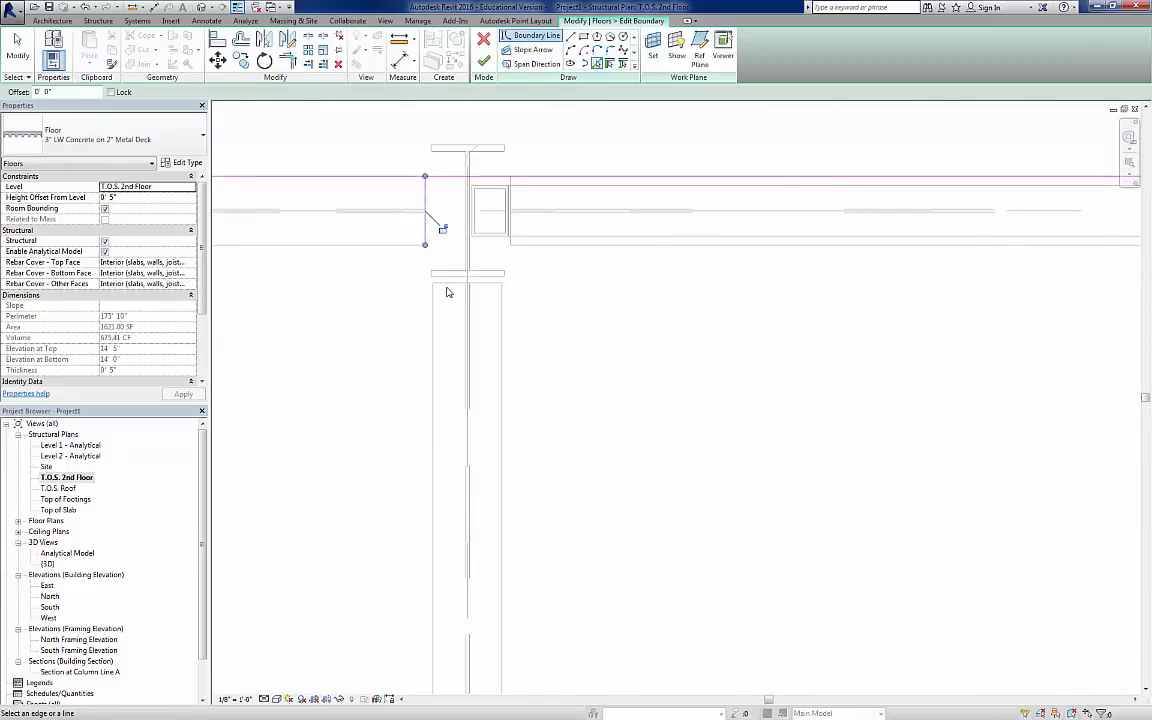
{"action": "left_click", "coordinate": [445, 284]}
{"action": "left_click", "coordinate": [510, 240]}
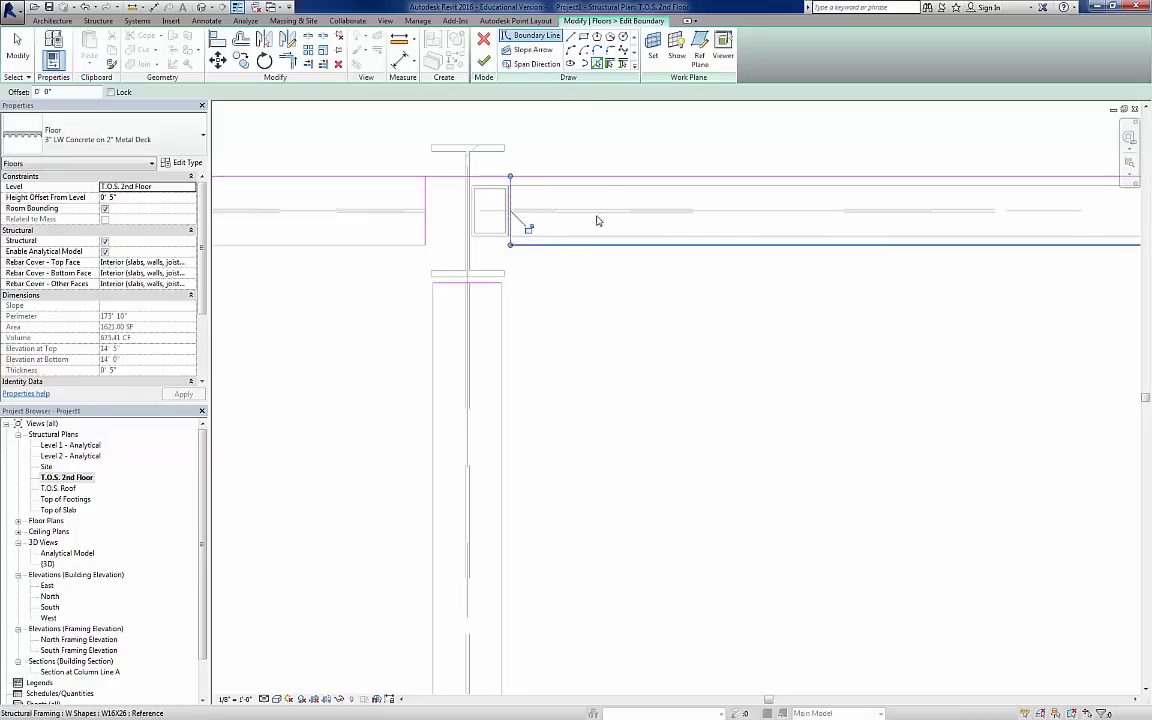
- Split the grid 2 boundary line at the grid B column and trim the lines into a notch around that column
{"action": "left_click", "coordinate": [308, 37]}
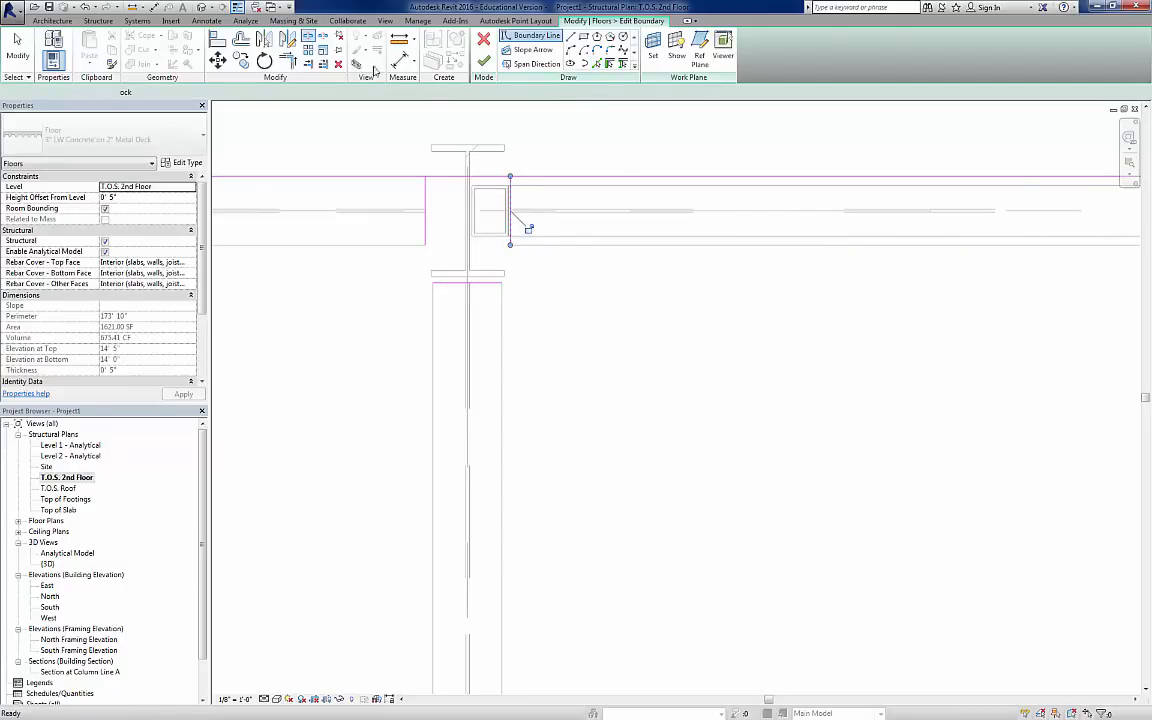
{"action": "left_click", "coordinate": [462, 172]}
{"action": "key", "text": "t"}
{"action": "key", "text": "r"}
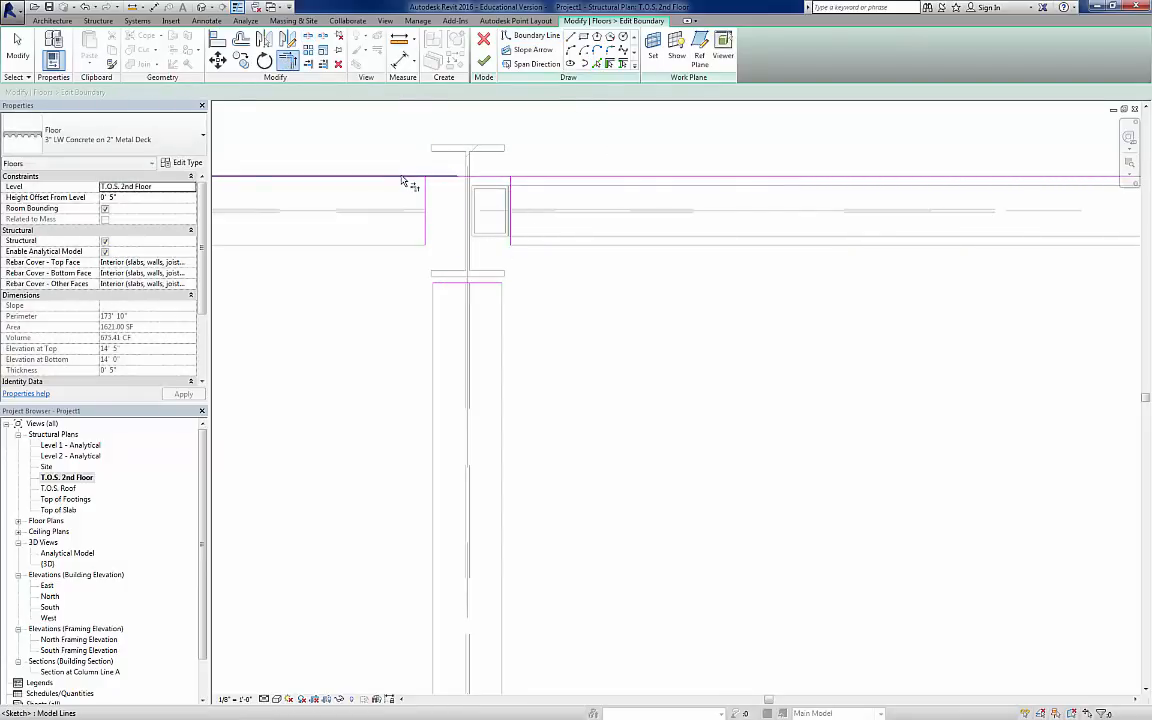
{"action": "left_click", "coordinate": [403, 180]}
{"action": "left_click", "coordinate": [426, 216]}
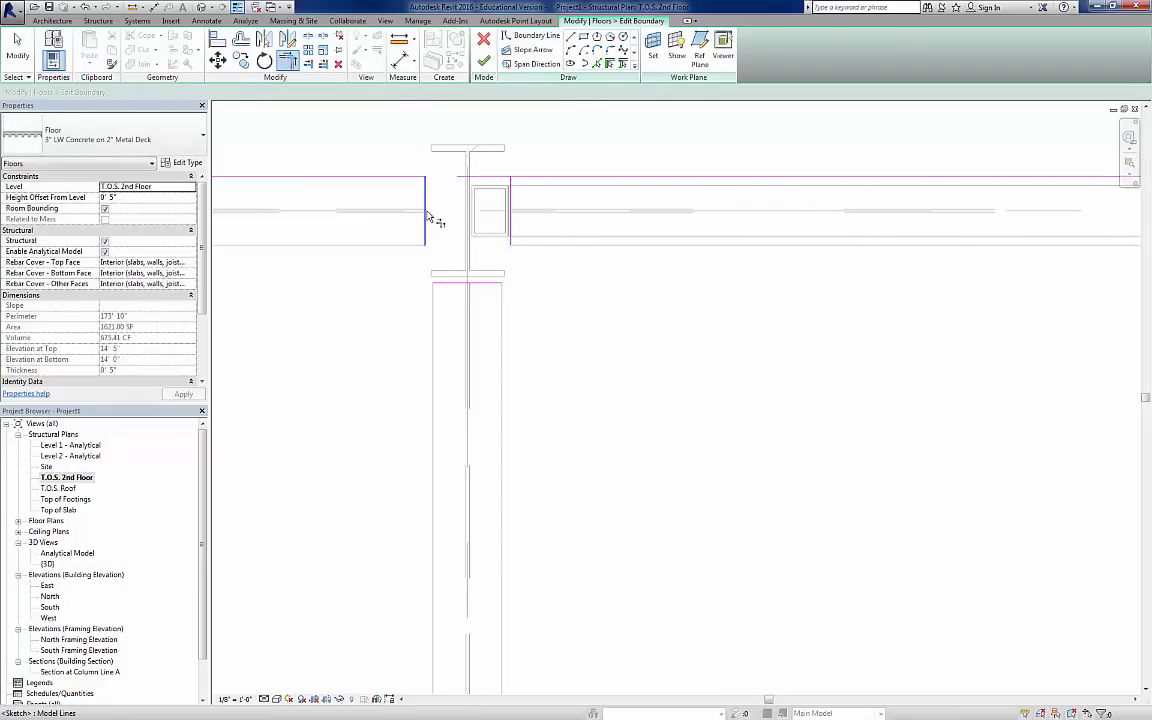
{"action": "left_click", "coordinate": [427, 283]}
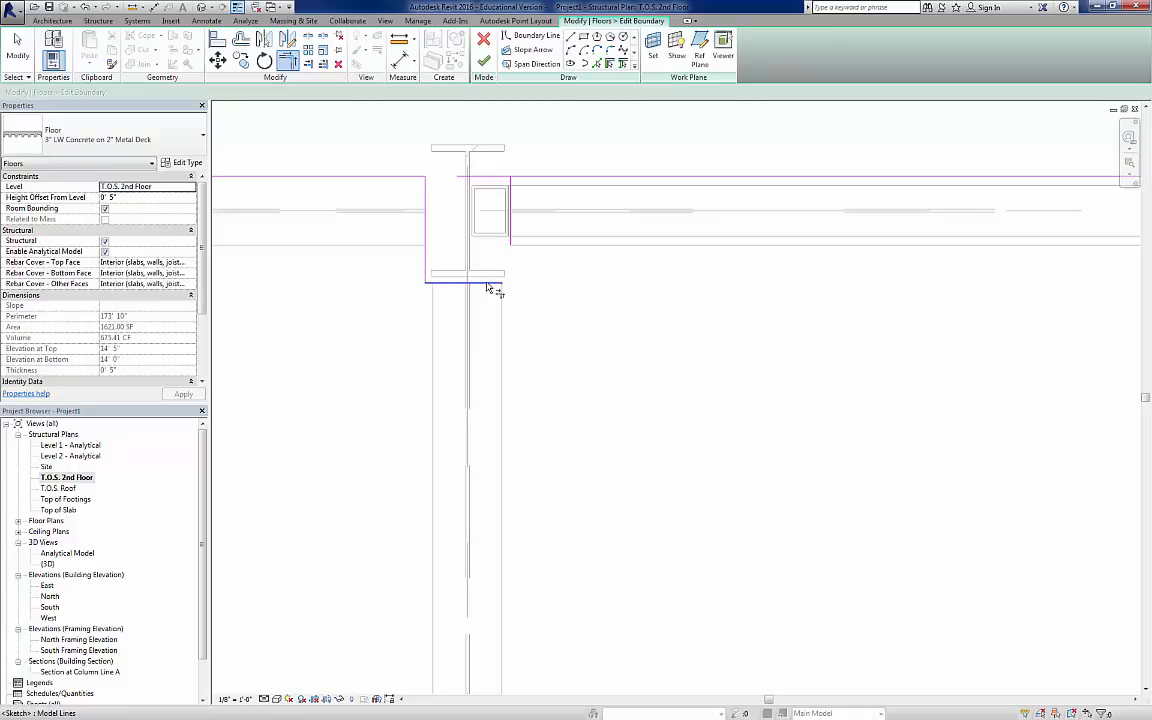
{"action": "left_click", "coordinate": [512, 210]}
{"action": "left_click", "coordinate": [512, 190]}
{"action": "left_click", "coordinate": [534, 180]}
{"action": "scroll", "coordinate": [507, 275], "scroll_direction": "up", "scroll_amount": 3}
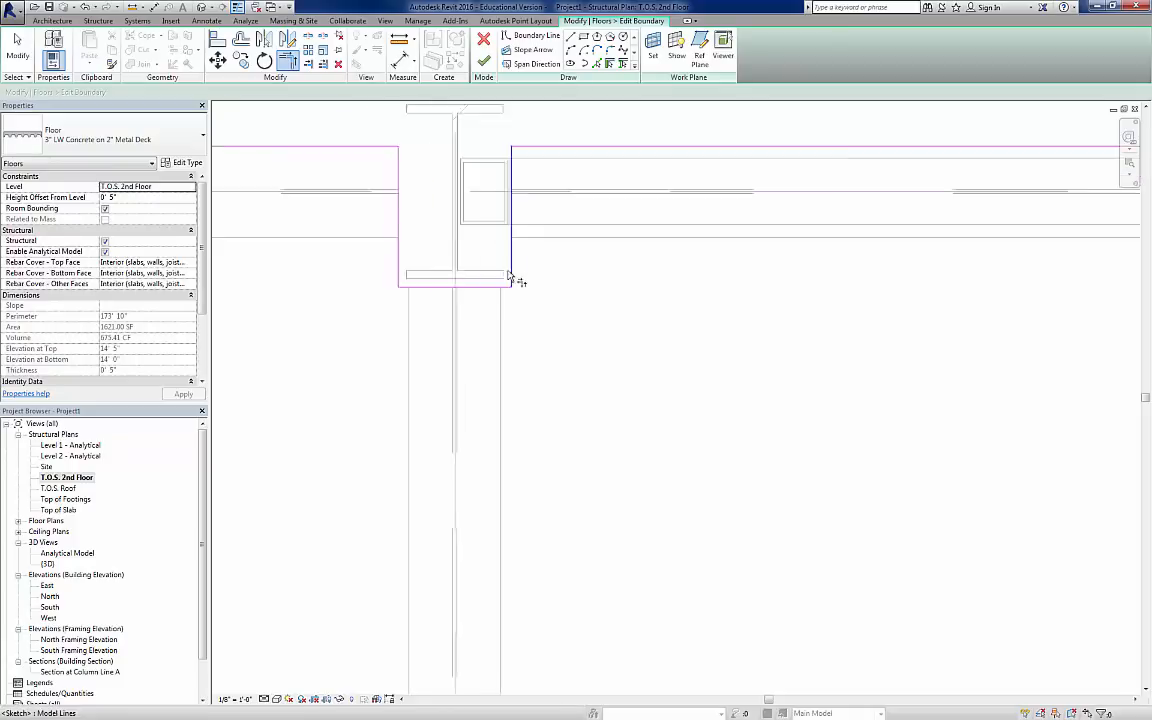
- Pick floor boundary lines along the two beam ends framing into the column at grids C and 2
{"action": "scroll", "coordinate": [507, 275], "scroll_direction": "down", "scroll_amount": 3}
{"action": "scroll", "coordinate": [507, 275], "scroll_direction": "down", "scroll_amount": 4}
{"action": "middle_click_drag", "start_coordinate": [797, 314], "coordinate": [257, 306]}
{"action": "scroll", "coordinate": [757, 245], "scroll_direction": "up", "scroll_amount": 2}
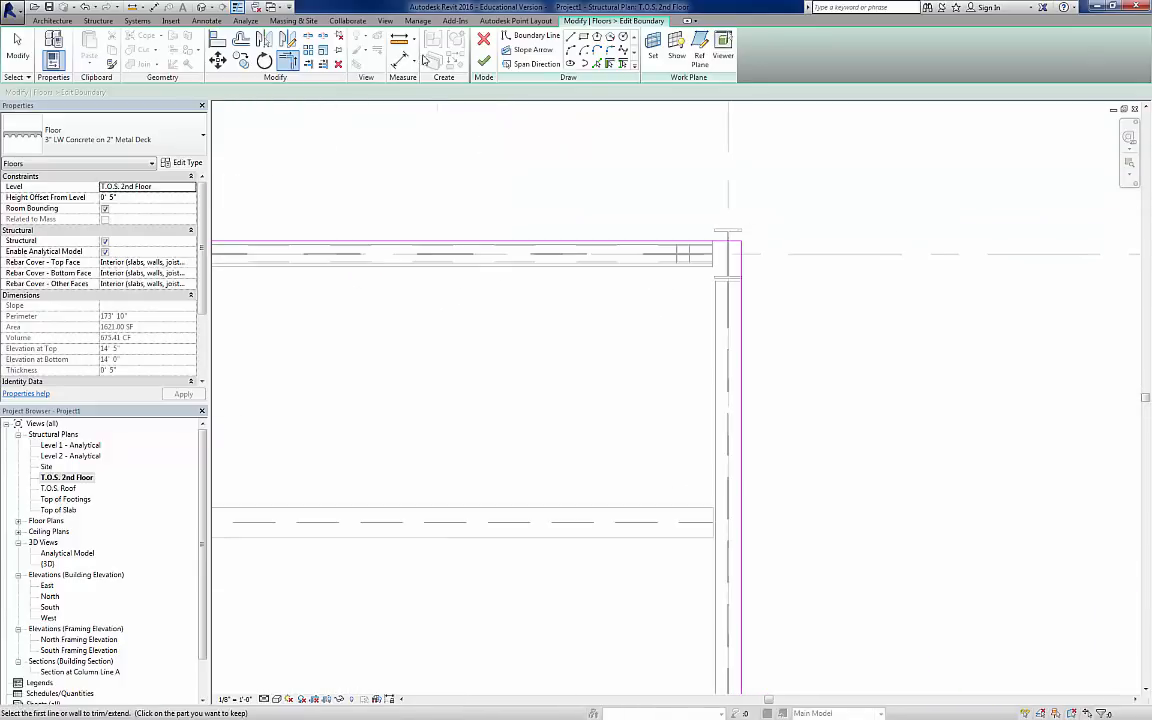
{"action": "left_click", "coordinate": [597, 64]}
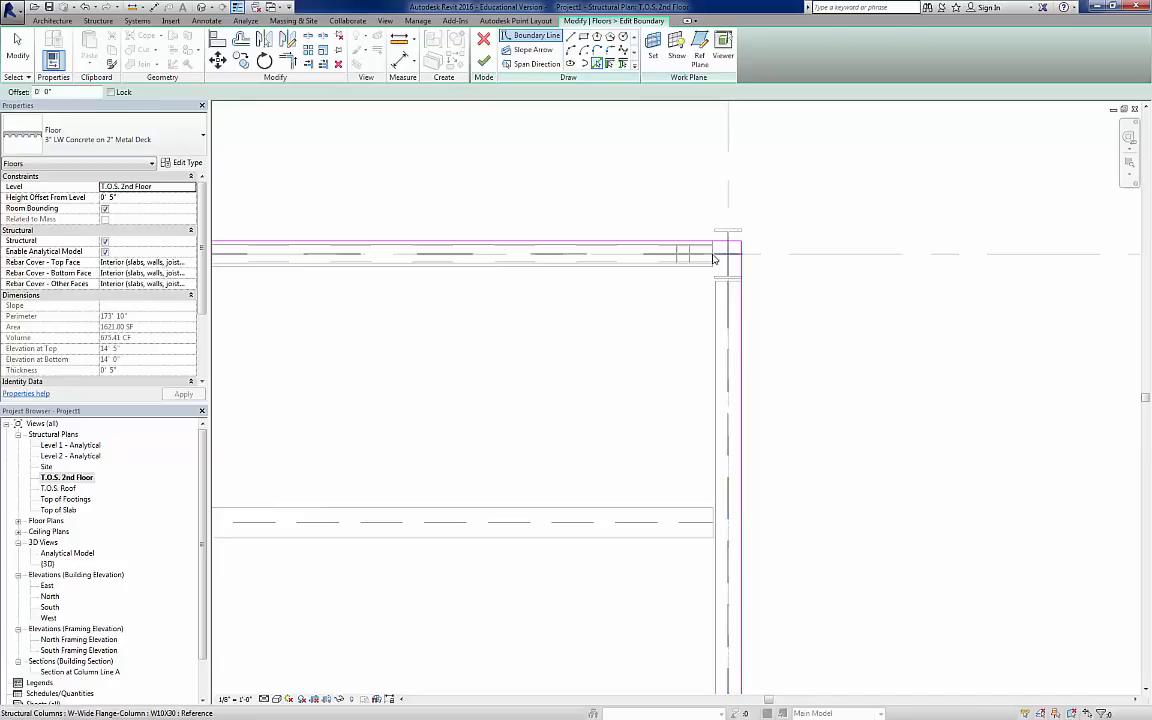
{"action": "scroll", "coordinate": [716, 249], "scroll_direction": "down", "scroll_amount": 3}
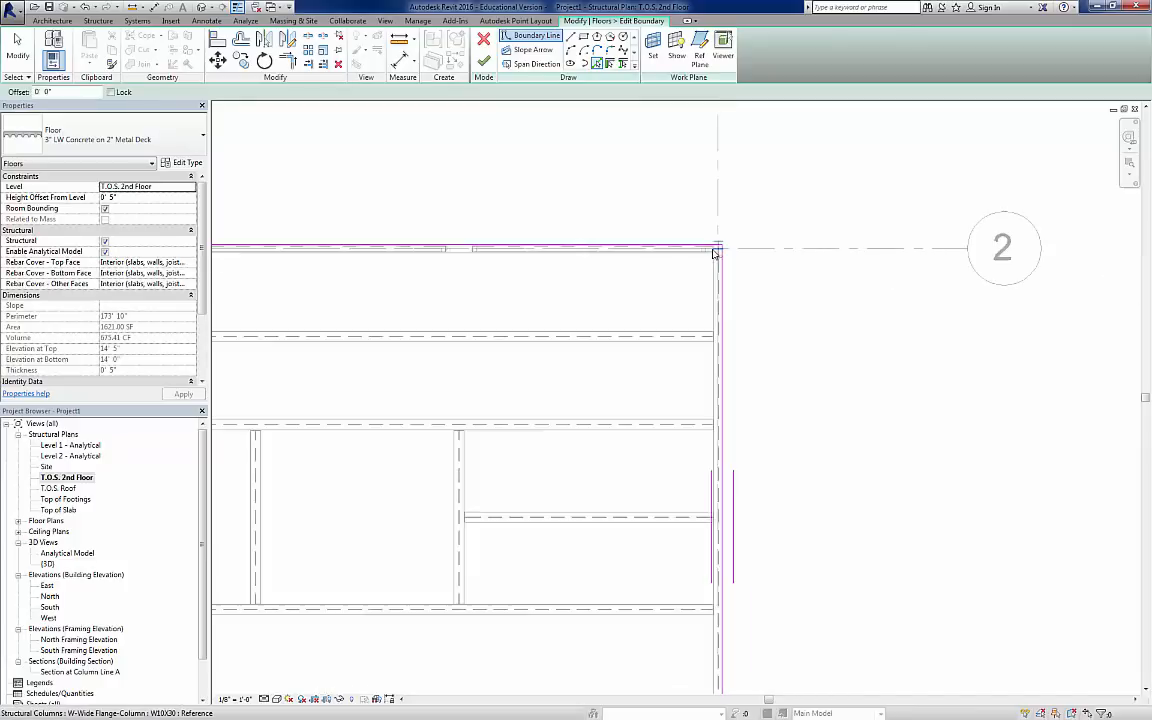
{"action": "scroll", "coordinate": [716, 252], "scroll_direction": "up", "scroll_amount": 4}
{"action": "scroll", "coordinate": [716, 265], "scroll_direction": "up", "scroll_amount": 2}
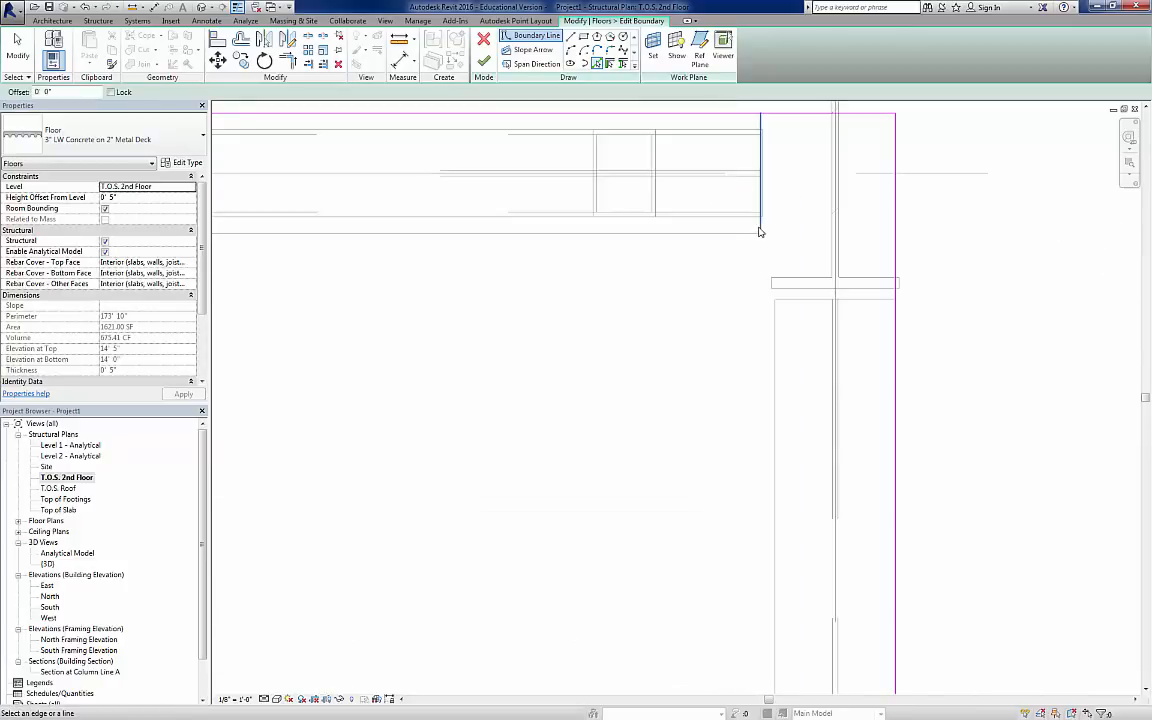
{"action": "left_click", "coordinate": [761, 226]}
{"action": "left_click", "coordinate": [800, 299]}
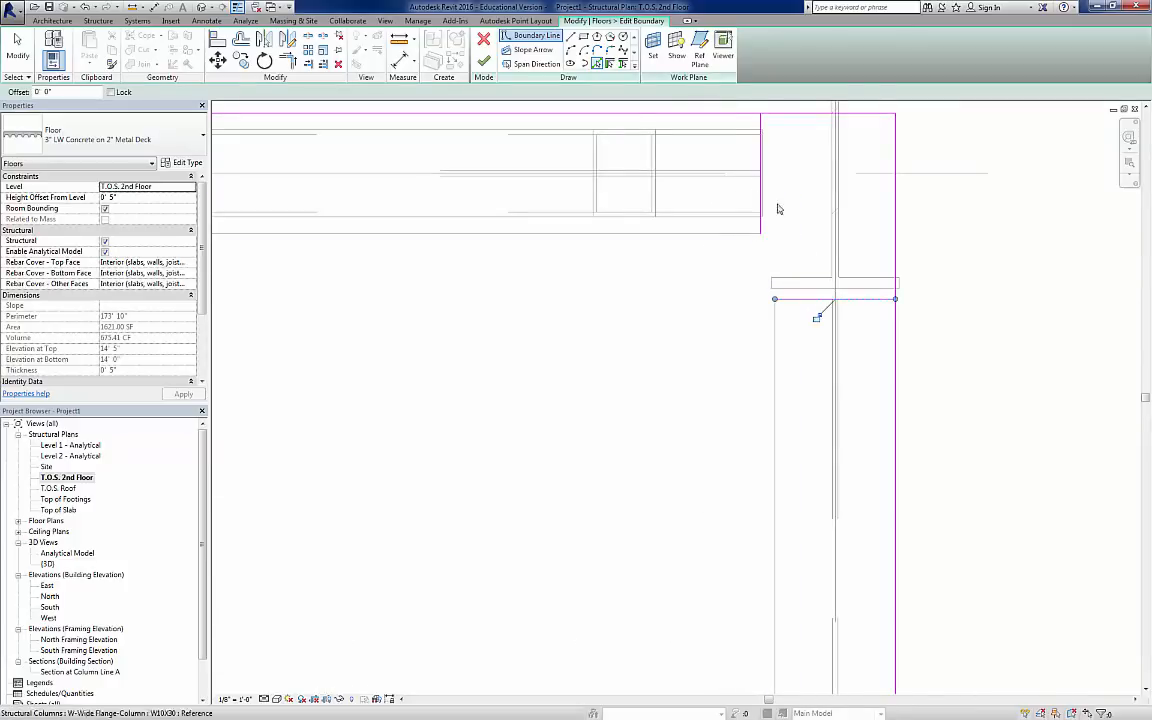
- Trim the picked lines and the outer floor boundary into a notch around the column at grids C and 2
{"action": "left_click", "coordinate": [288, 62]}
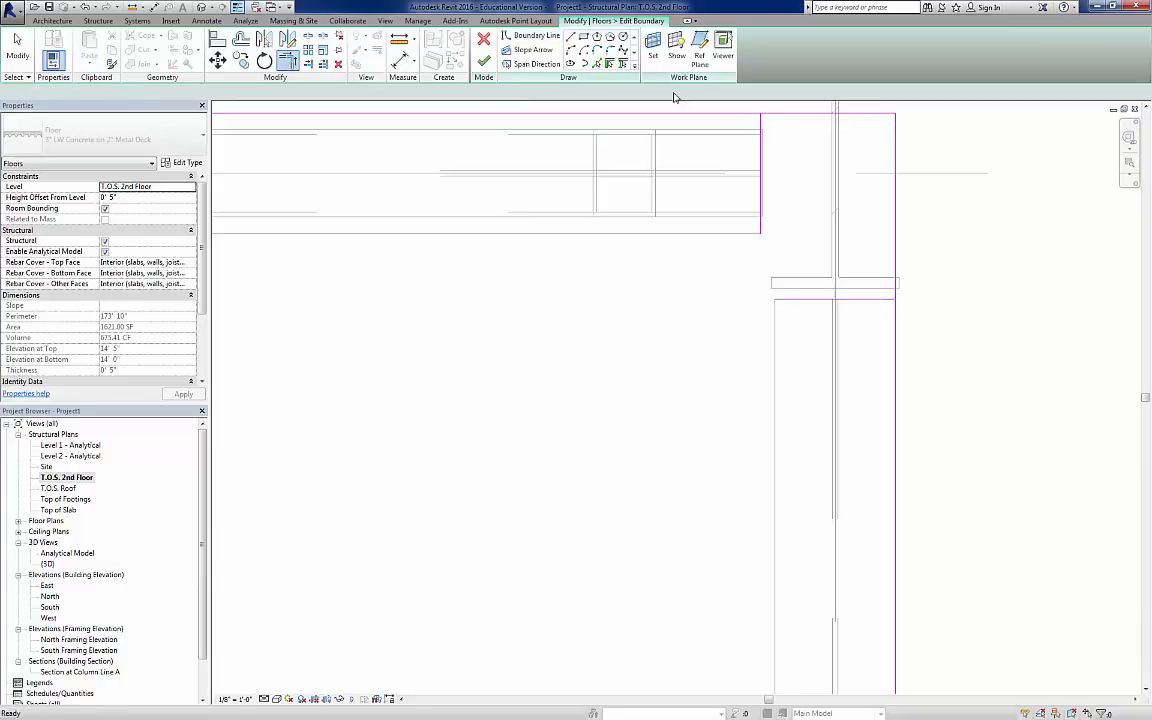
{"action": "left_click", "coordinate": [752, 116]}
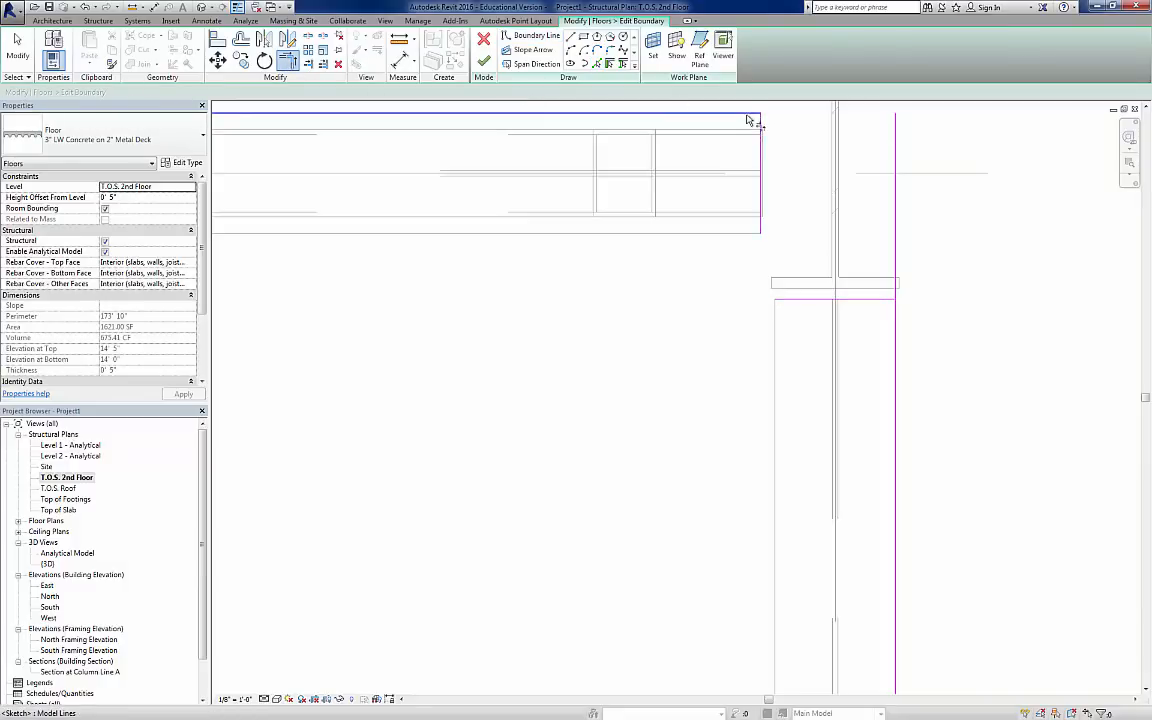
{"action": "left_click", "coordinate": [760, 130]}
{"action": "left_click", "coordinate": [764, 236]}
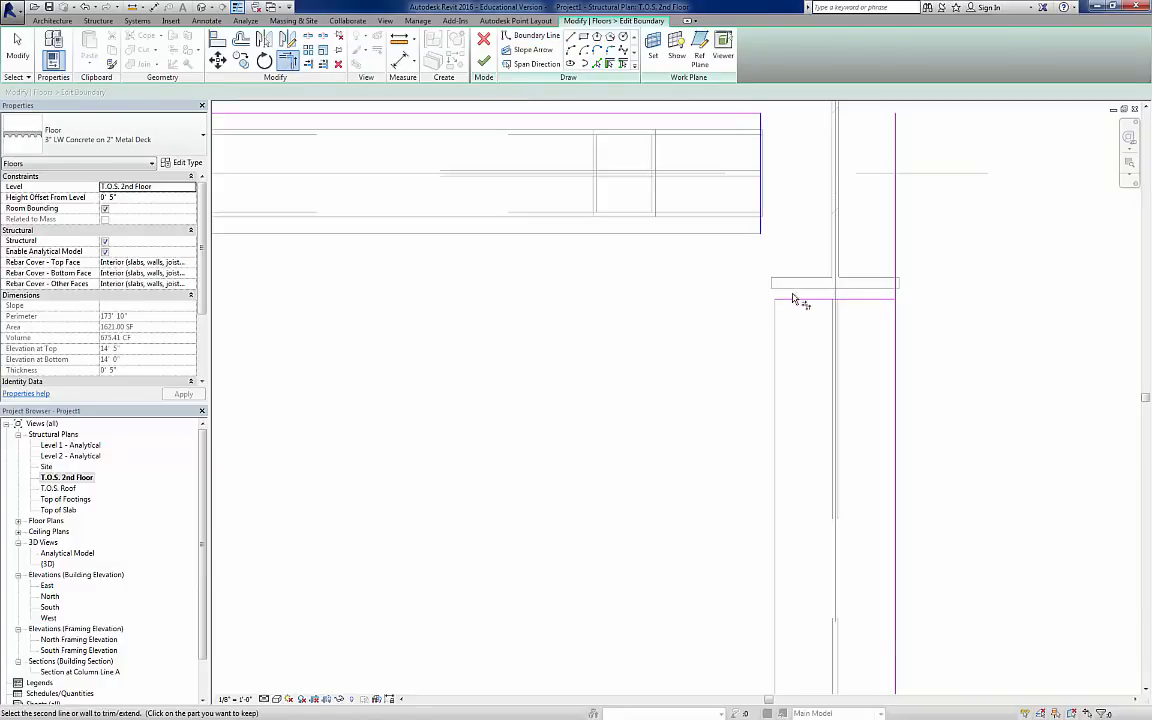
{"action": "left_click", "coordinate": [798, 299]}
{"action": "left_click", "coordinate": [868, 301]}
{"action": "left_click", "coordinate": [897, 320]}
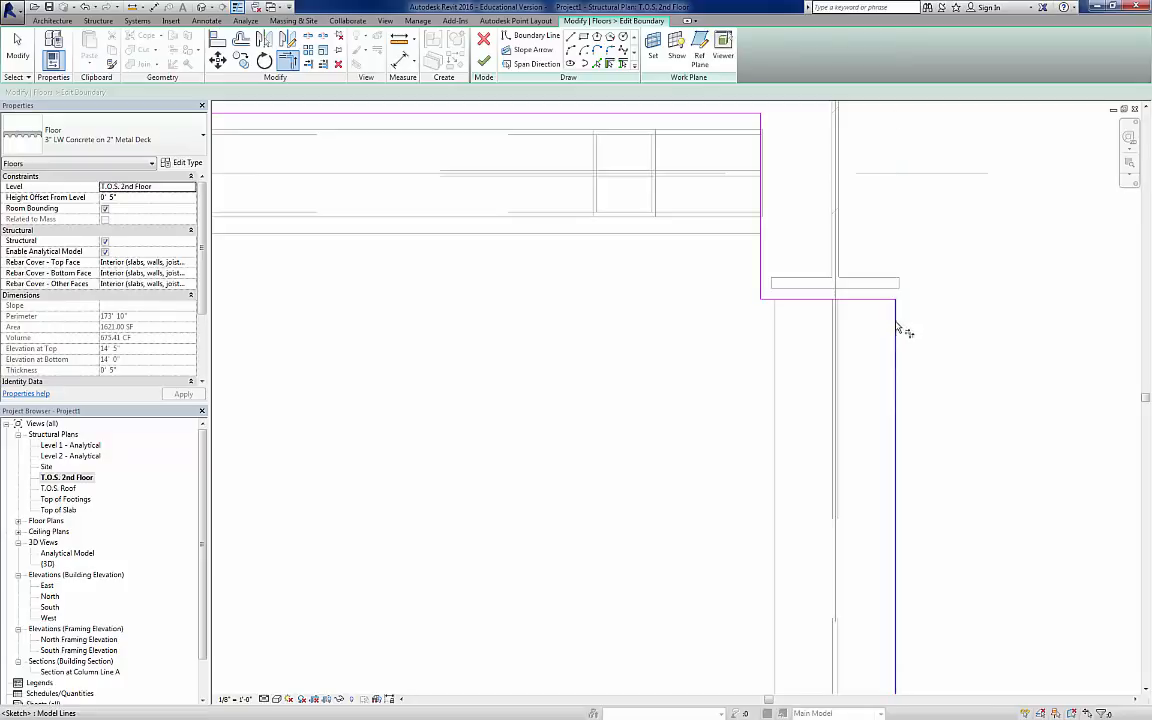
- Pick floor boundary lines along the two beam ends framing into the column at grids C and 1
{"action": "scroll", "coordinate": [503, 355], "scroll_direction": "down", "scroll_amount": 1}
{"action": "scroll", "coordinate": [503, 358], "scroll_direction": "down", "scroll_amount": 3}
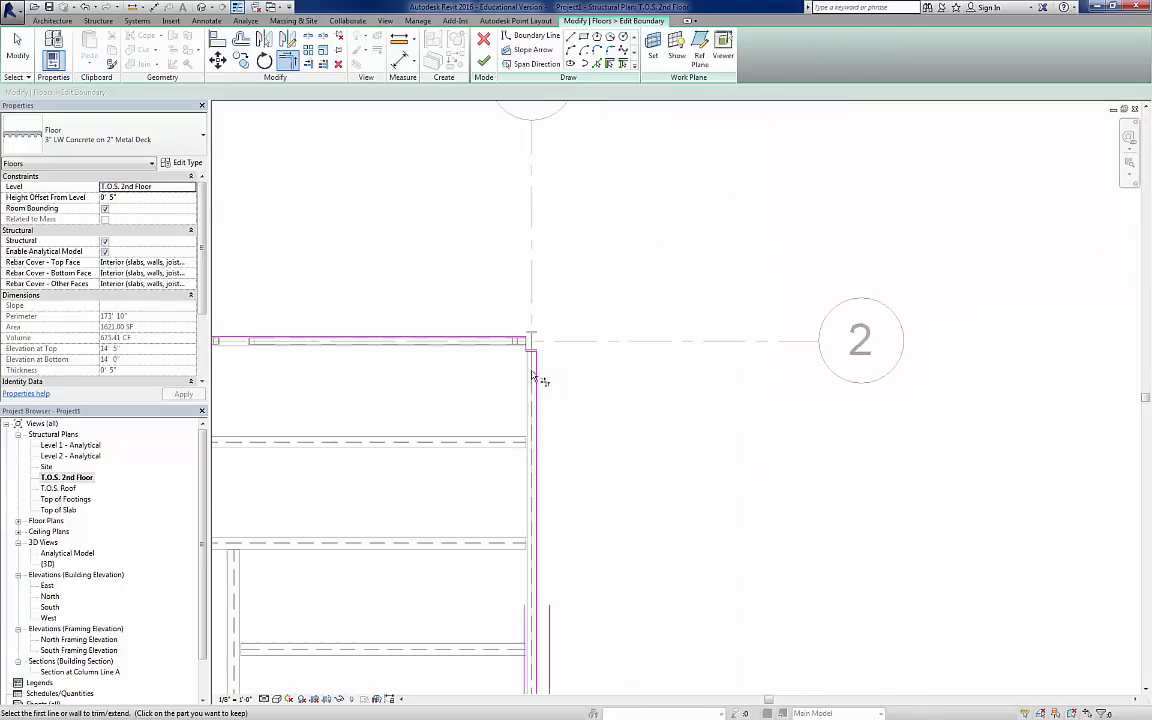
{"action": "middle_click_drag", "start_coordinate": [549, 522], "coordinate": [540, 126]}
{"action": "middle_click_drag", "start_coordinate": [550, 439], "coordinate": [558, 266]}
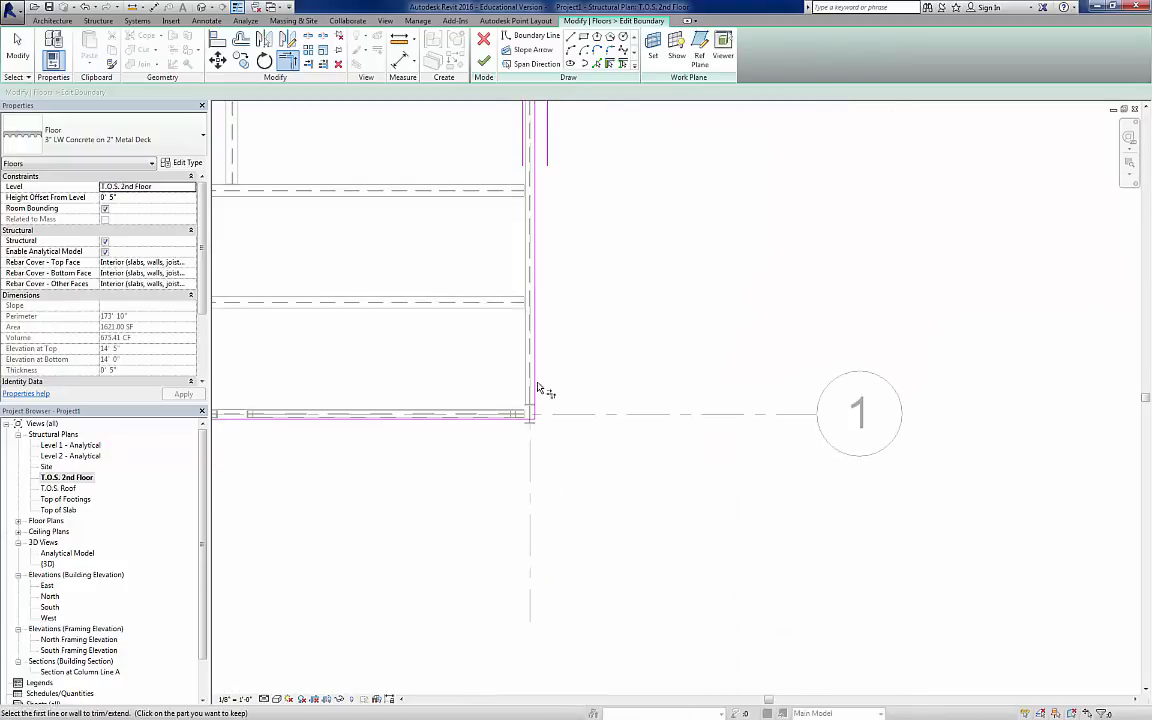
{"action": "scroll", "coordinate": [539, 382], "scroll_direction": "up", "scroll_amount": 3}
{"action": "scroll", "coordinate": [500, 458], "scroll_direction": "up", "scroll_amount": 2}
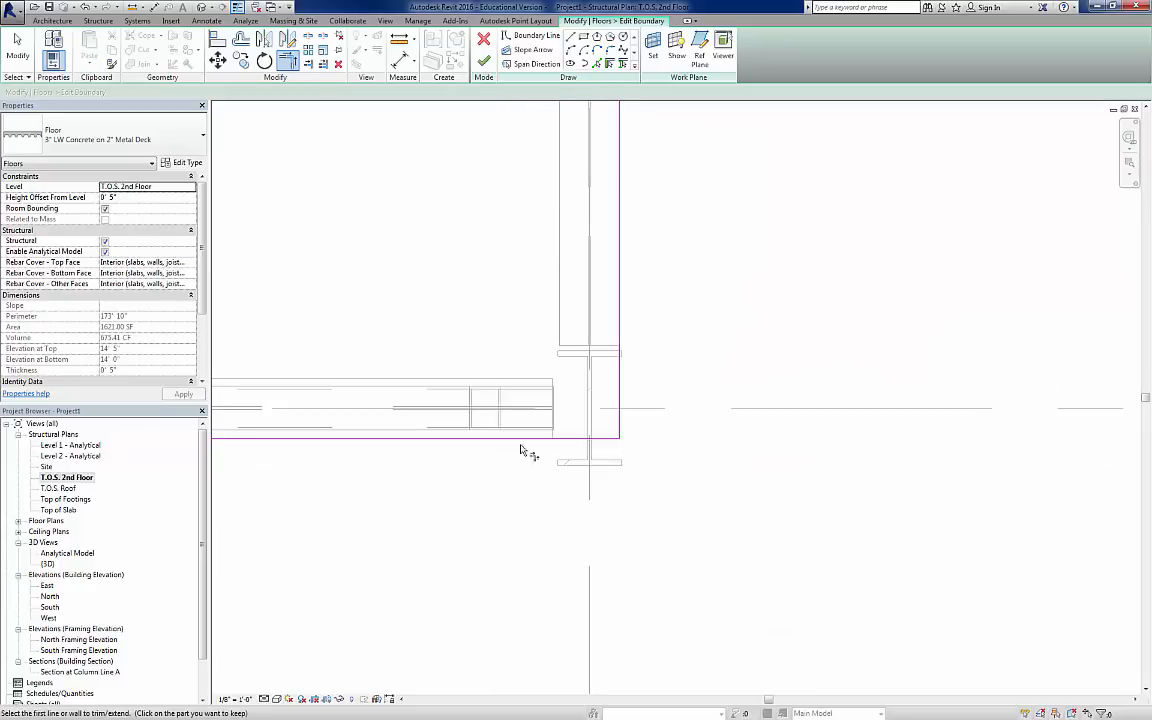
{"action": "left_click", "coordinate": [531, 36]}
{"action": "left_click", "coordinate": [574, 347]}
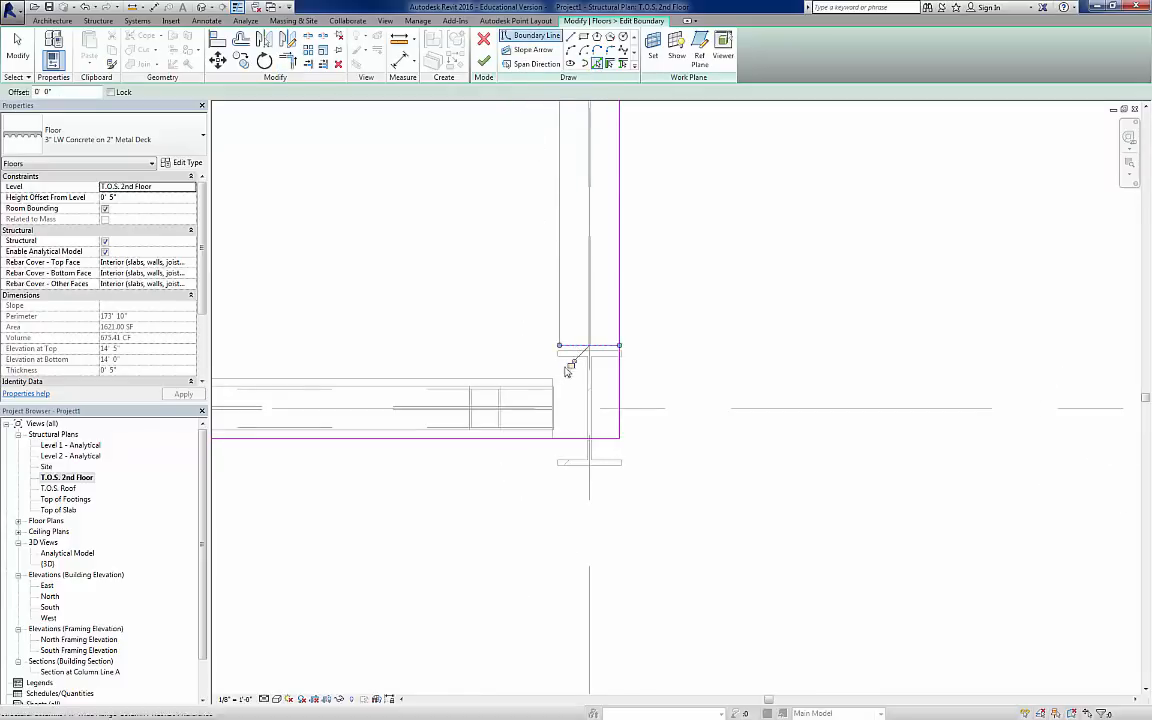
{"action": "left_click", "coordinate": [553, 385]}
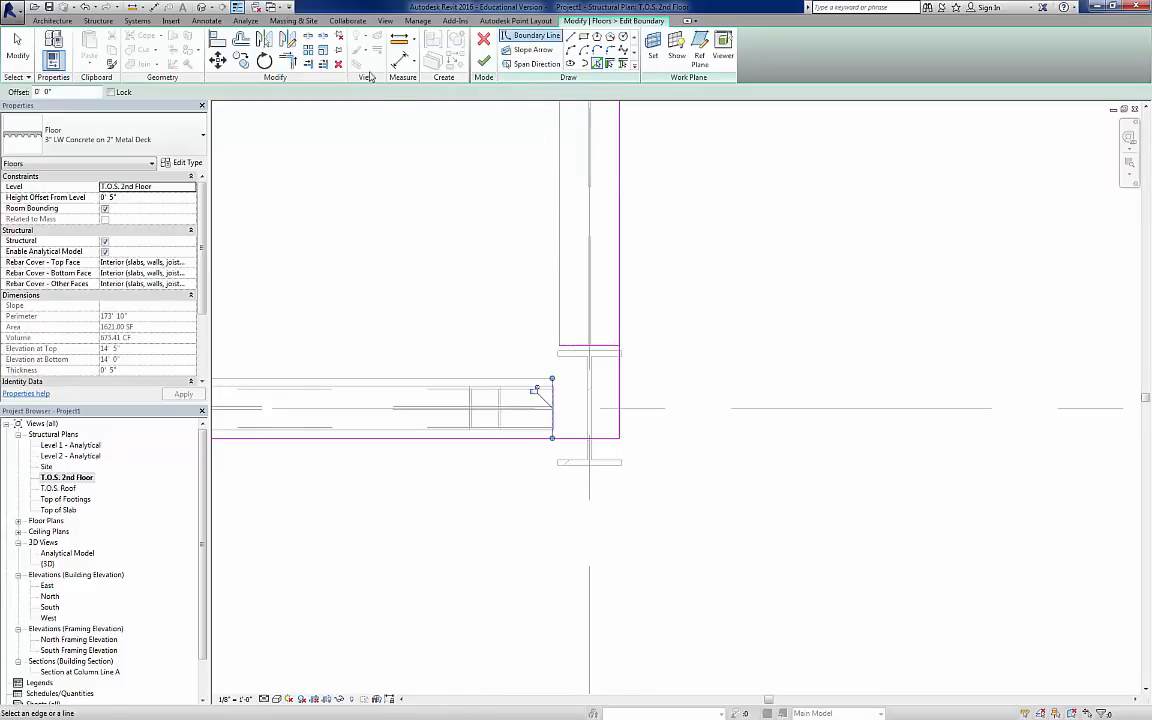
- Trim the picked lines and the outer floor boundary into a notch around the column at grids C and 1
{"action": "left_click", "coordinate": [289, 62]}
{"action": "left_click", "coordinate": [554, 392]}
{"action": "left_click", "coordinate": [584, 350]}
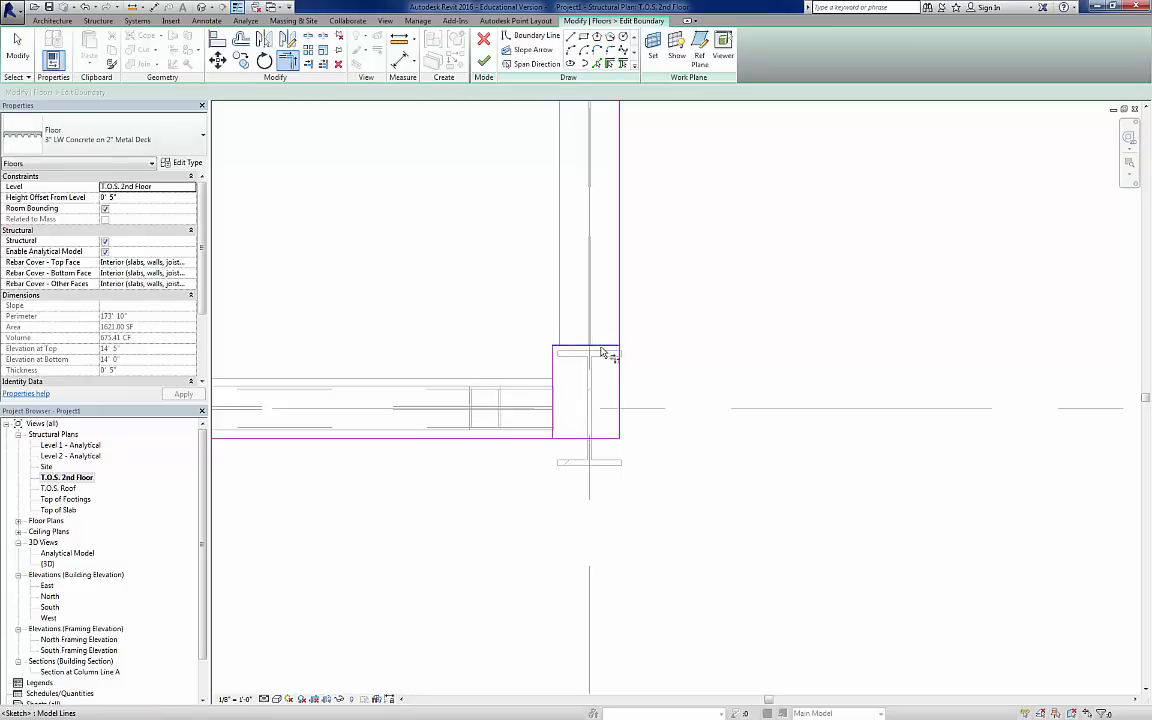
{"action": "left_click", "coordinate": [554, 428]}
{"action": "left_click", "coordinate": [538, 440]}
{"action": "scroll", "coordinate": [476, 420], "scroll_direction": "down", "scroll_amount": 2}
{"action": "scroll", "coordinate": [478, 424], "scroll_direction": "down", "scroll_amount": 2}
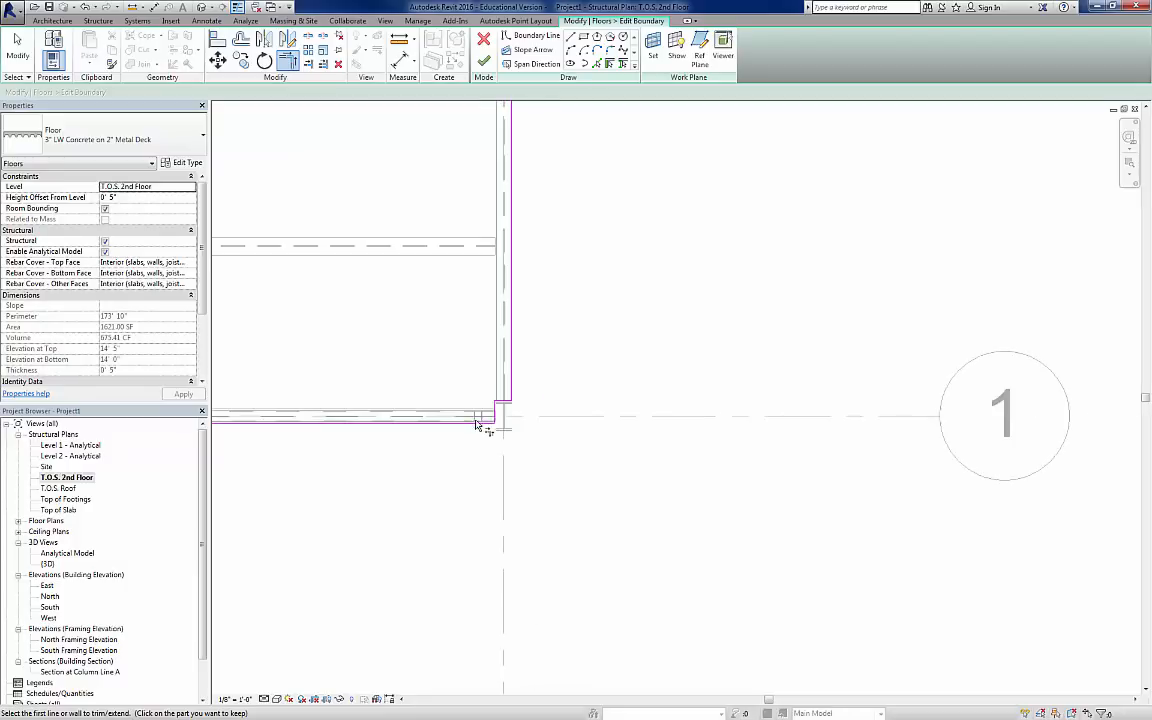
- Pick floor boundary lines along the three beam ends framing into the column at grids B and 1
{"action": "middle_click_drag", "start_coordinate": [411, 442], "coordinate": [918, 429]}
{"action": "middle_click_drag", "start_coordinate": [402, 415], "coordinate": [932, 410]}
{"action": "scroll", "coordinate": [680, 418], "scroll_direction": "up", "scroll_amount": 5}
{"action": "scroll", "coordinate": [701, 431], "scroll_direction": "up", "scroll_amount": 2}
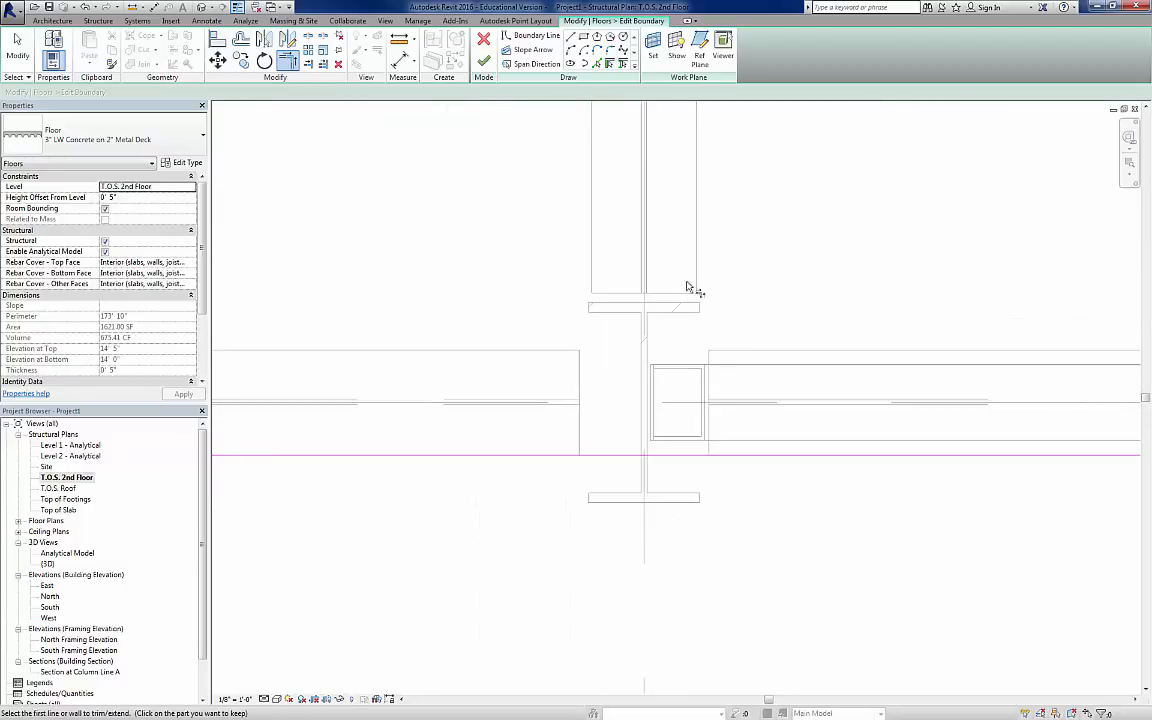
{"action": "left_click", "coordinate": [597, 64]}
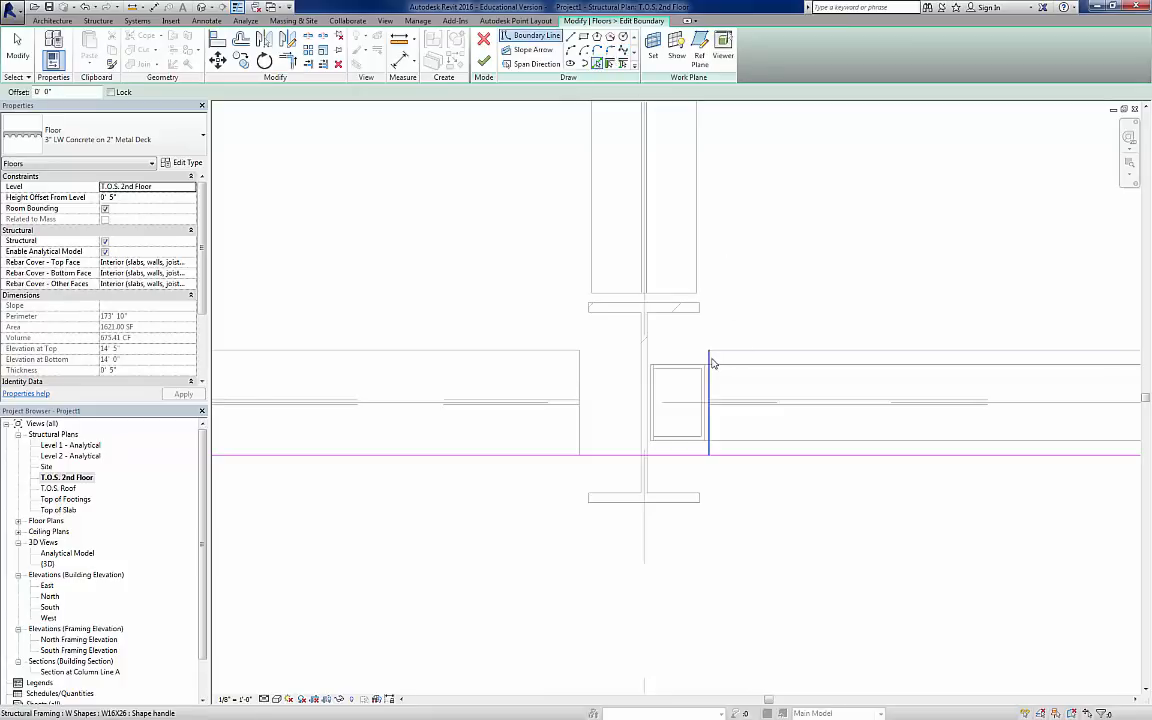
{"action": "left_click", "coordinate": [709, 375]}
{"action": "left_click", "coordinate": [687, 299]}
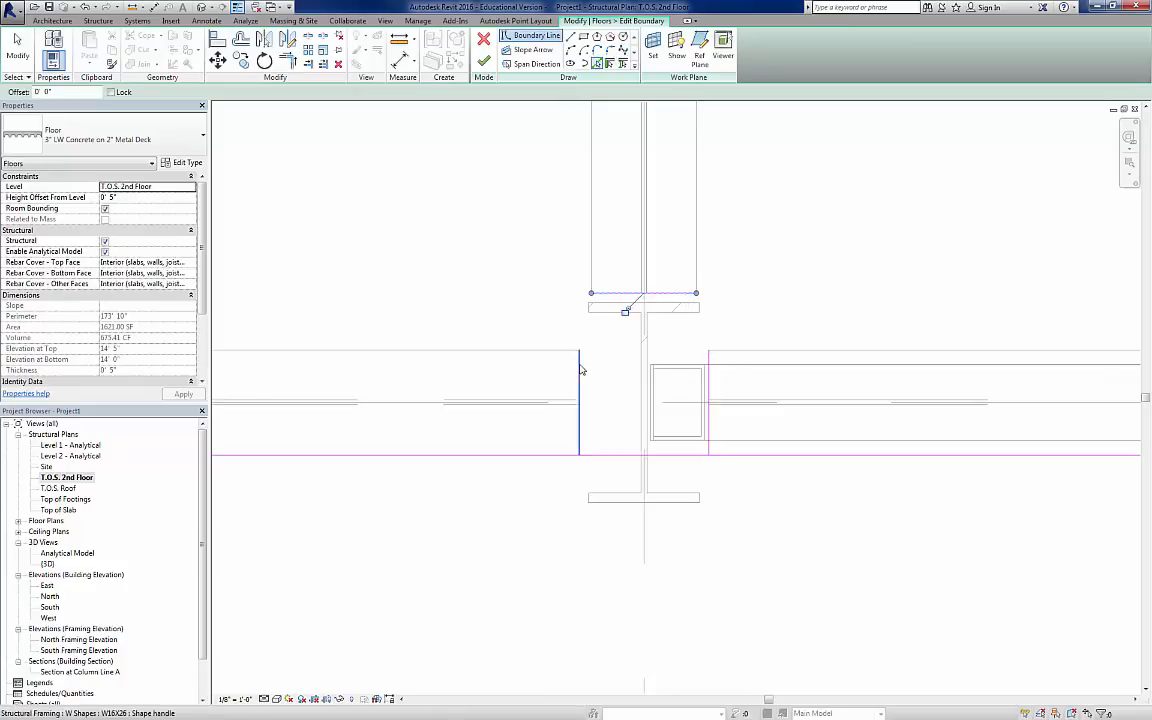
- Split the outer floor boundary at the column at grids B and 1 and trim it with the picked lines into a notch
{"action": "left_click", "coordinate": [308, 36]}
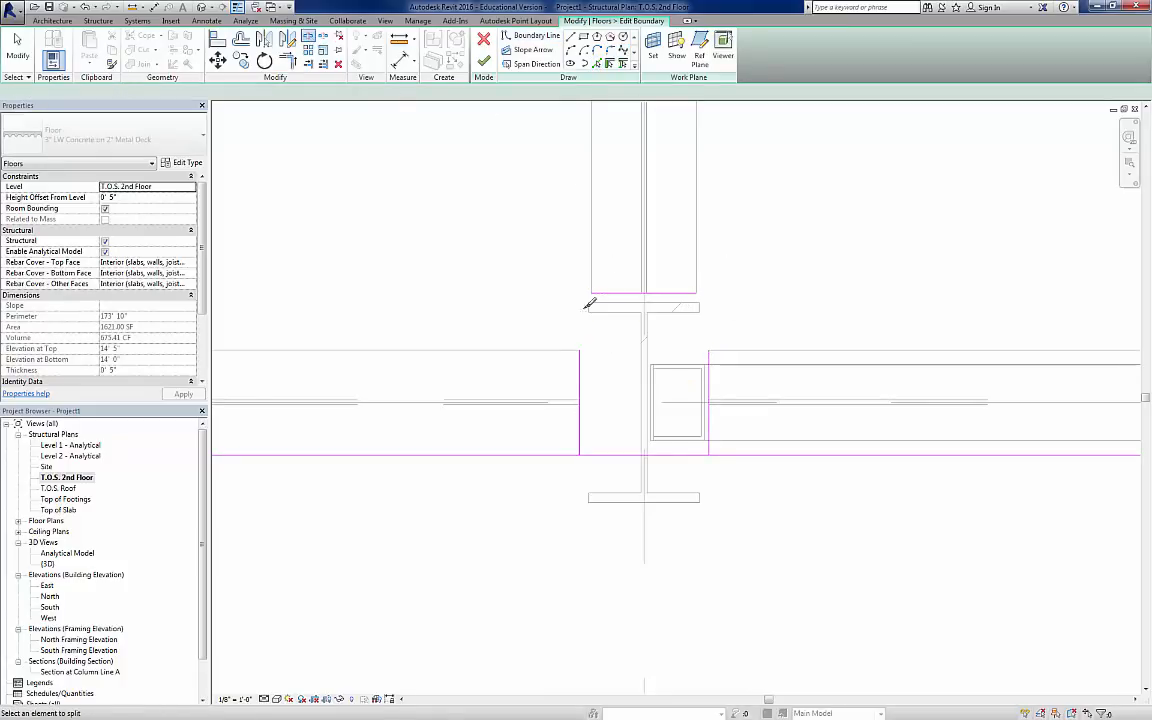
{"action": "left_click", "coordinate": [631, 455]}
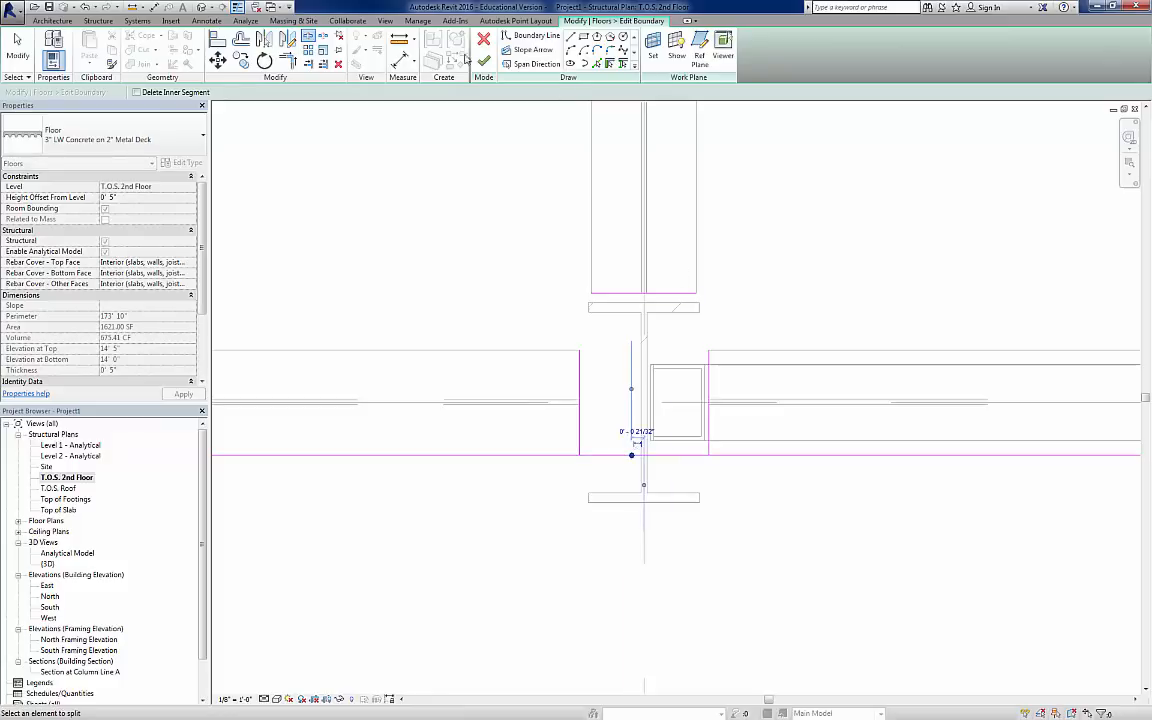
{"action": "left_click", "coordinate": [288, 62]}
{"action": "left_click", "coordinate": [580, 370]}
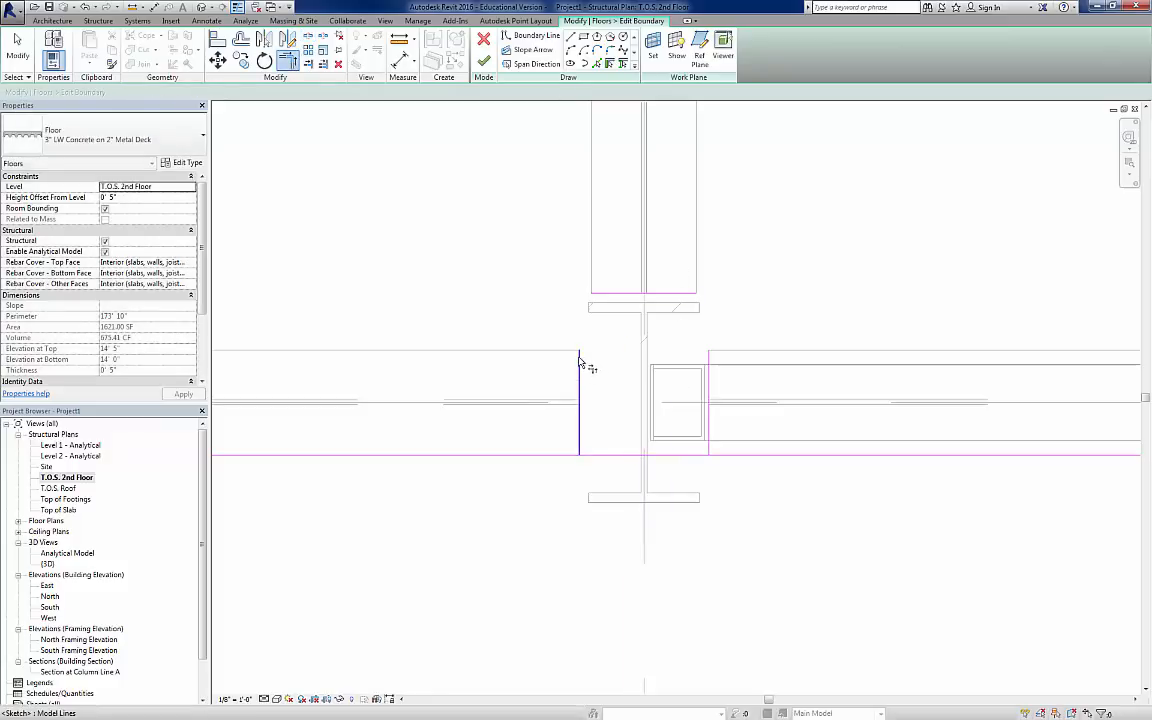
{"action": "left_click", "coordinate": [617, 294]}
{"action": "left_click", "coordinate": [698, 296]}
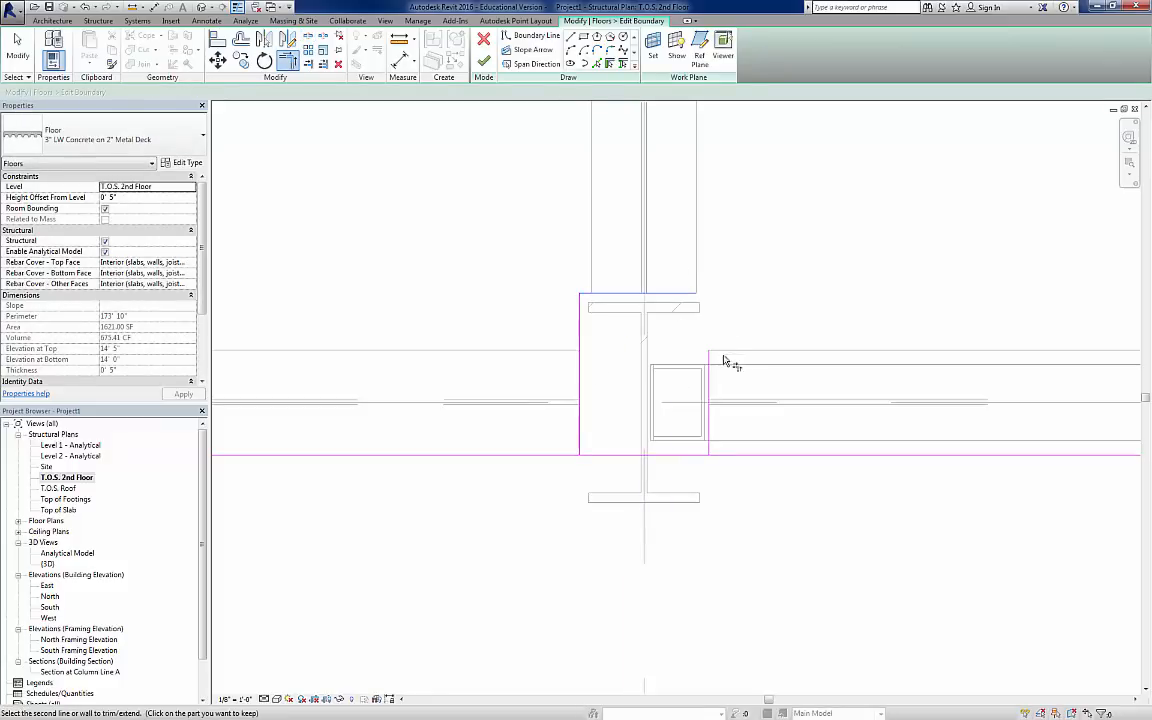
{"action": "left_click", "coordinate": [714, 372]}
{"action": "left_click", "coordinate": [709, 448]}
{"action": "left_click", "coordinate": [714, 456]}
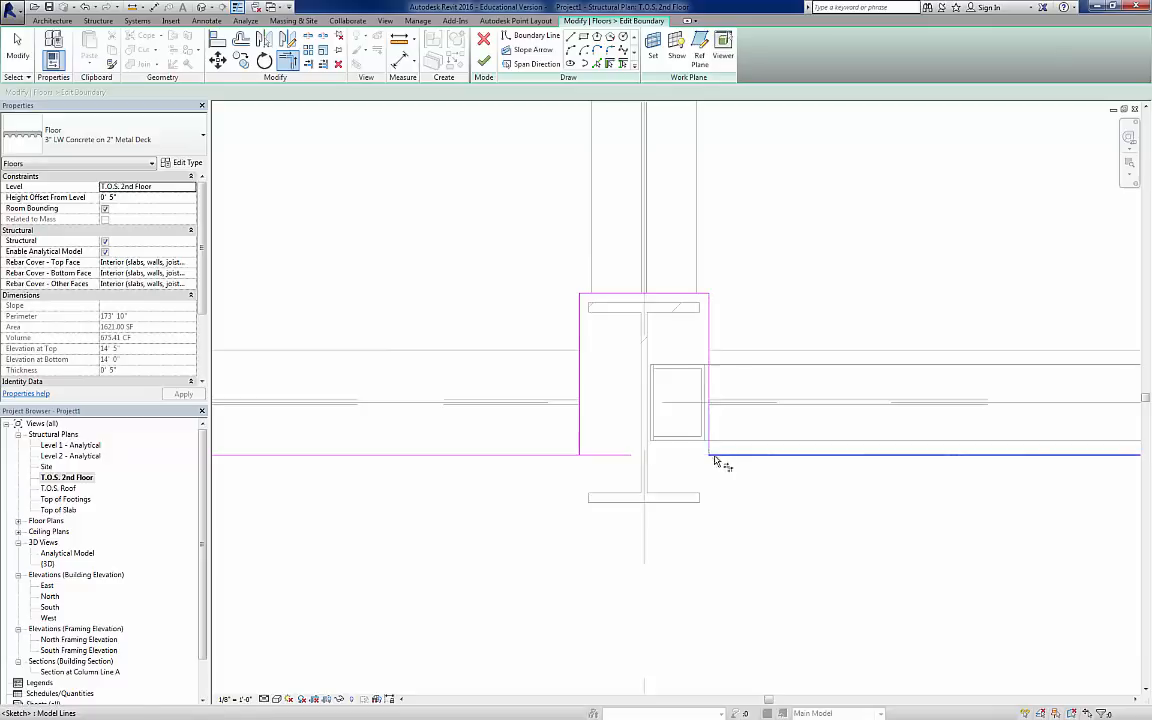
{"action": "left_click", "coordinate": [578, 449]}
{"action": "left_click", "coordinate": [552, 456]}
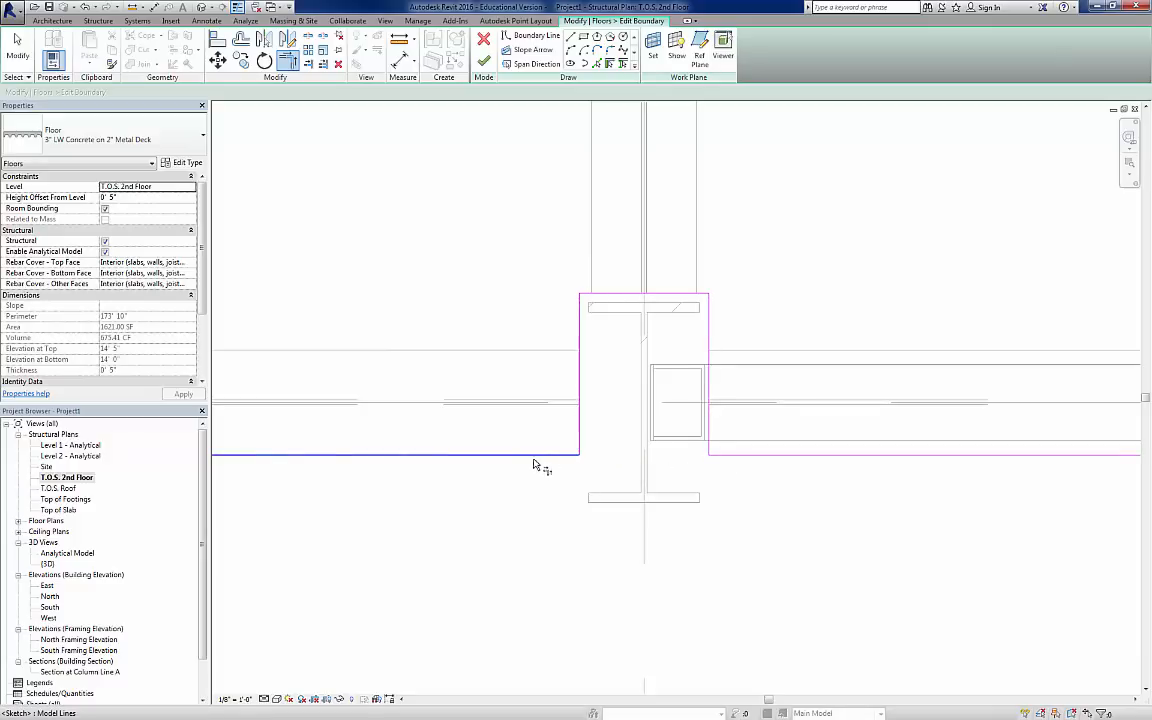
- Pick floor boundary lines along the two beam ends framing into the column at grids A and 1
{"action": "scroll", "coordinate": [520, 455], "scroll_direction": "up", "scroll_amount": 3}
{"action": "scroll", "coordinate": [507, 451], "scroll_direction": "down", "scroll_amount": 8}
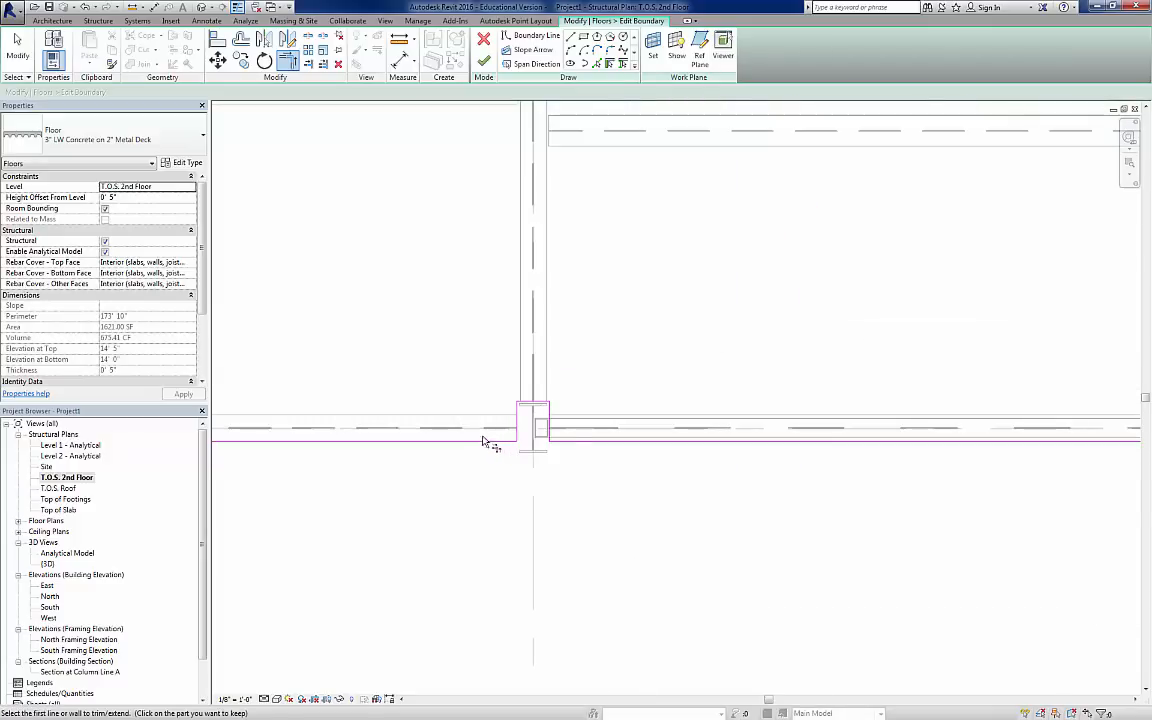
{"action": "middle_click_drag", "start_coordinate": [484, 441], "coordinate": [1122, 459]}
{"action": "middle_click_drag", "start_coordinate": [548, 462], "coordinate": [1034, 450]}
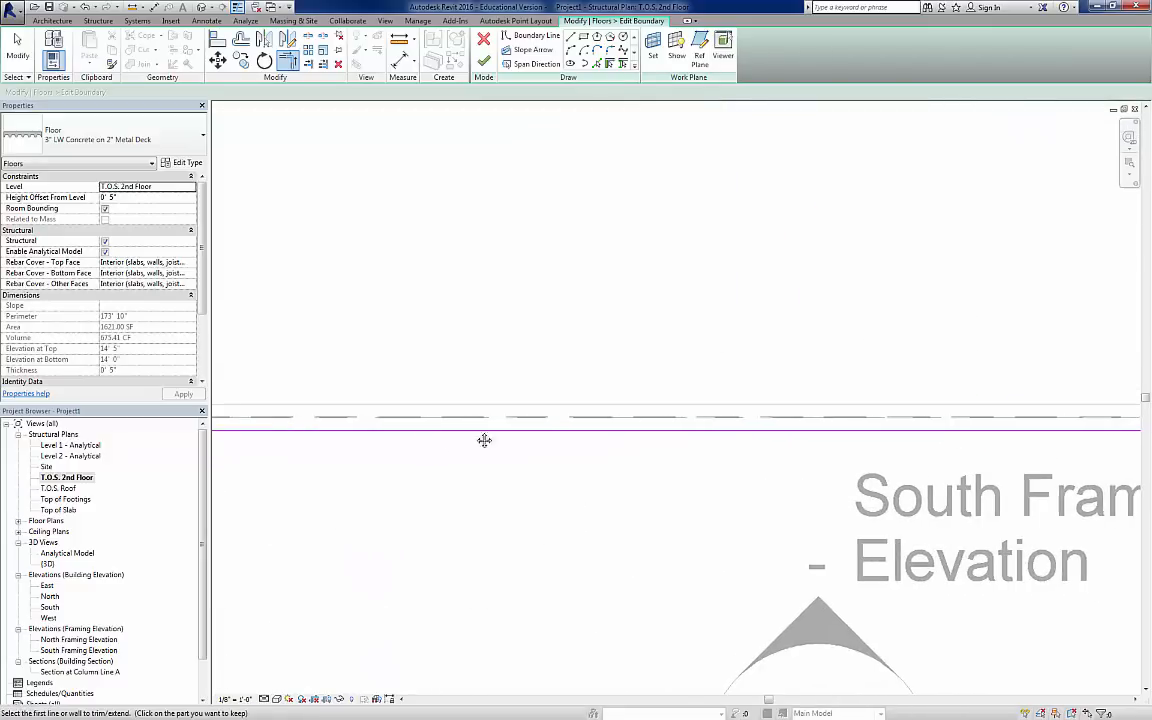
{"action": "middle_click_drag", "start_coordinate": [483, 442], "coordinate": [830, 429]}
{"action": "scroll", "coordinate": [659, 392], "scroll_direction": "up", "scroll_amount": 4}
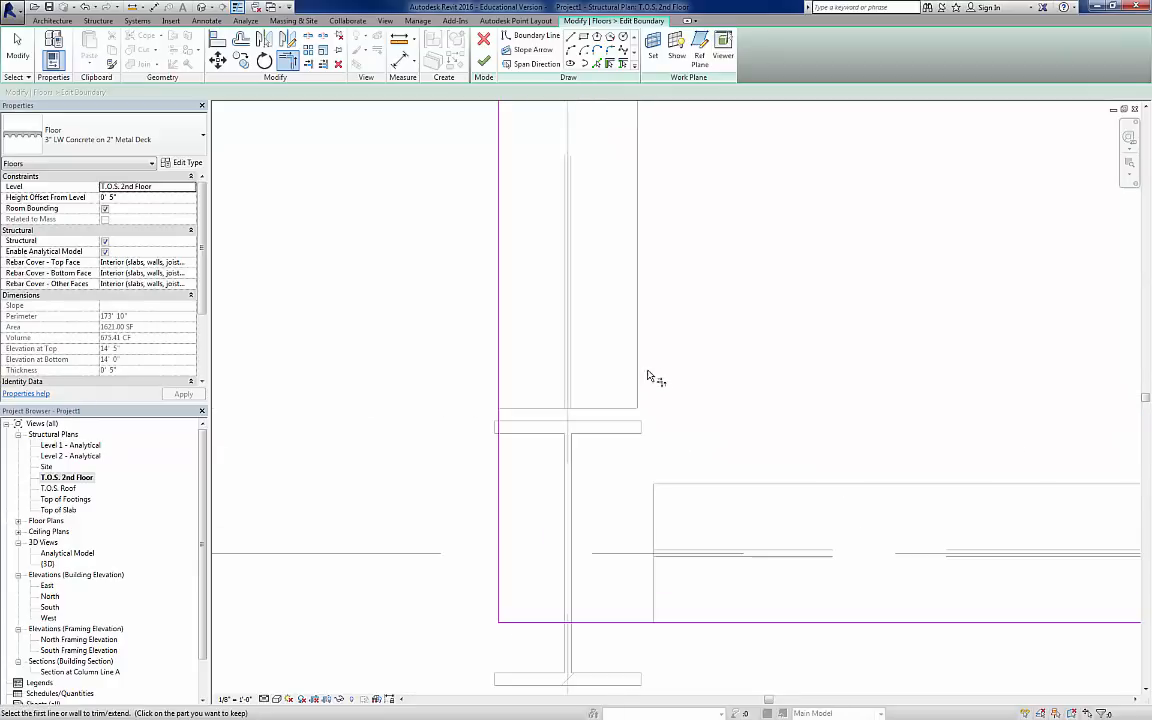
{"action": "left_click", "coordinate": [600, 63]}
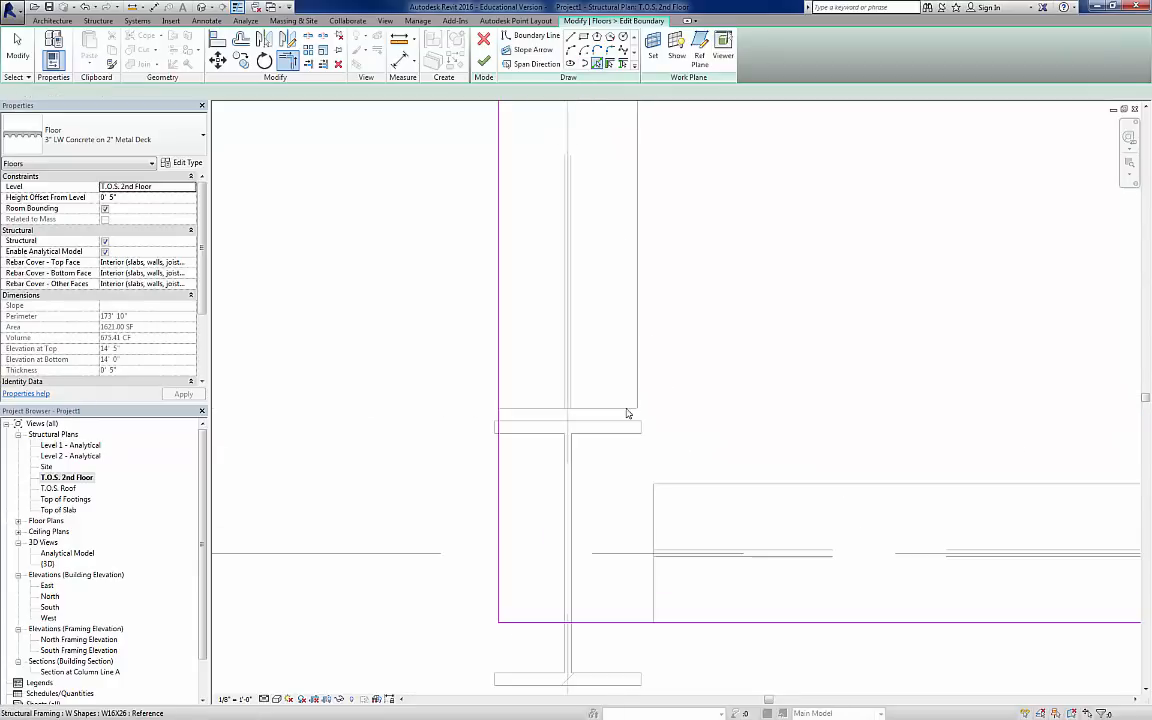
{"action": "left_click", "coordinate": [653, 506]}
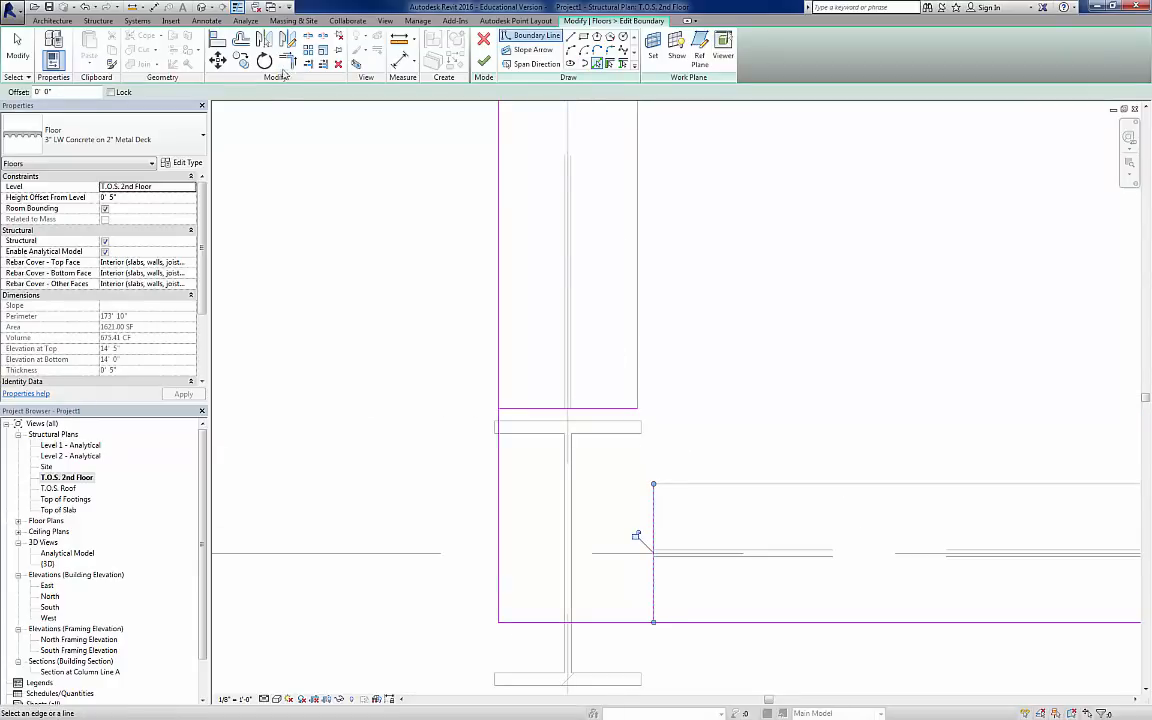
- Trim the picked lines and the outer floor boundary into a notch around the column at grids A and 1
{"action": "key", "text": "t"}
{"action": "key", "text": "r"}
{"action": "left_click", "coordinate": [626, 409]}
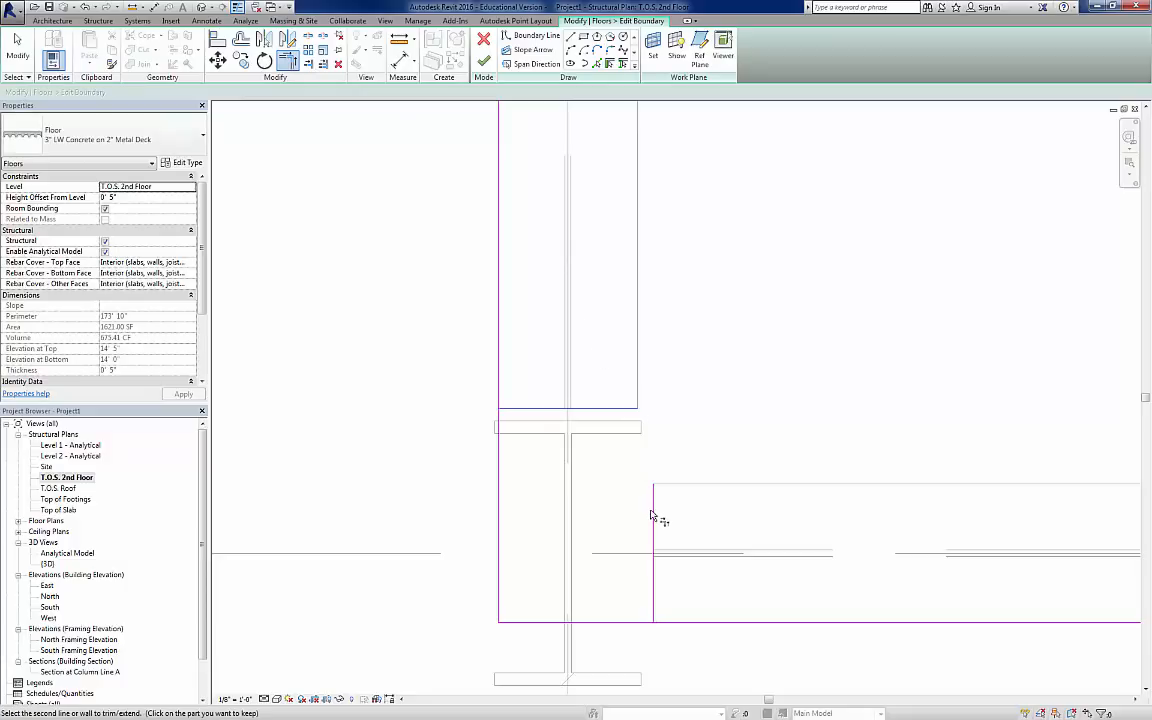
{"action": "left_click", "coordinate": [655, 518]}
{"action": "left_click", "coordinate": [670, 630]}
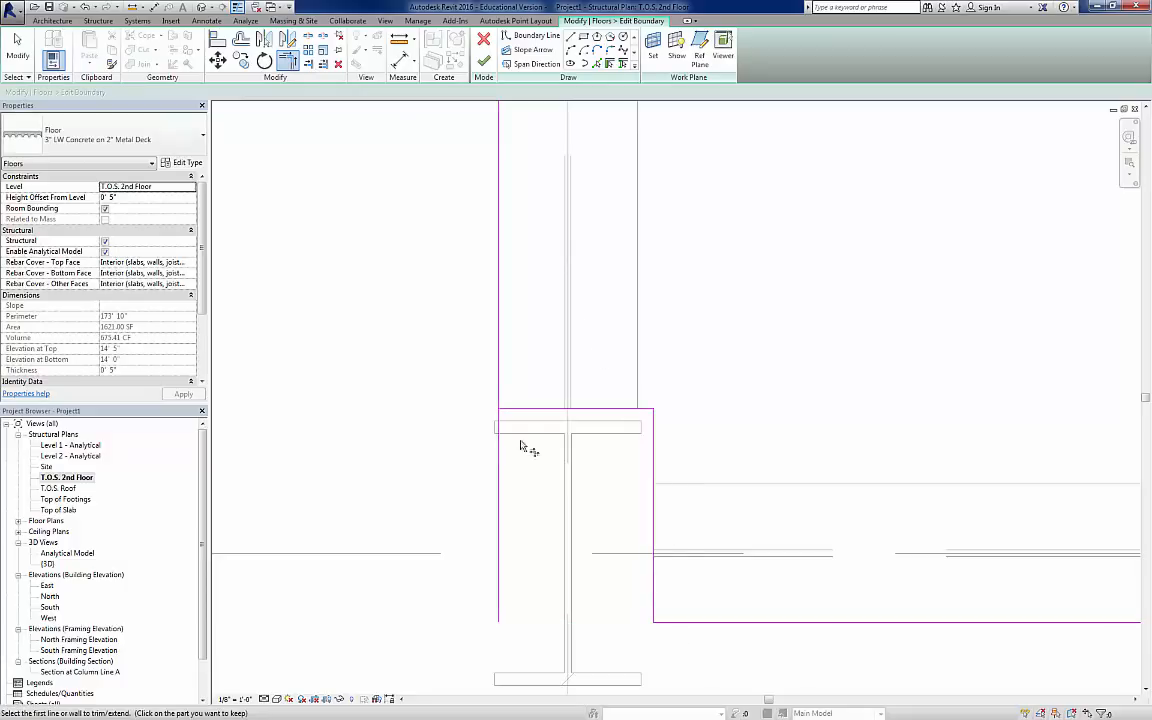
{"action": "left_click", "coordinate": [517, 411]}
{"action": "left_click", "coordinate": [504, 401]}
{"action": "scroll", "coordinate": [590, 375], "scroll_direction": "up", "scroll_amount": 5}
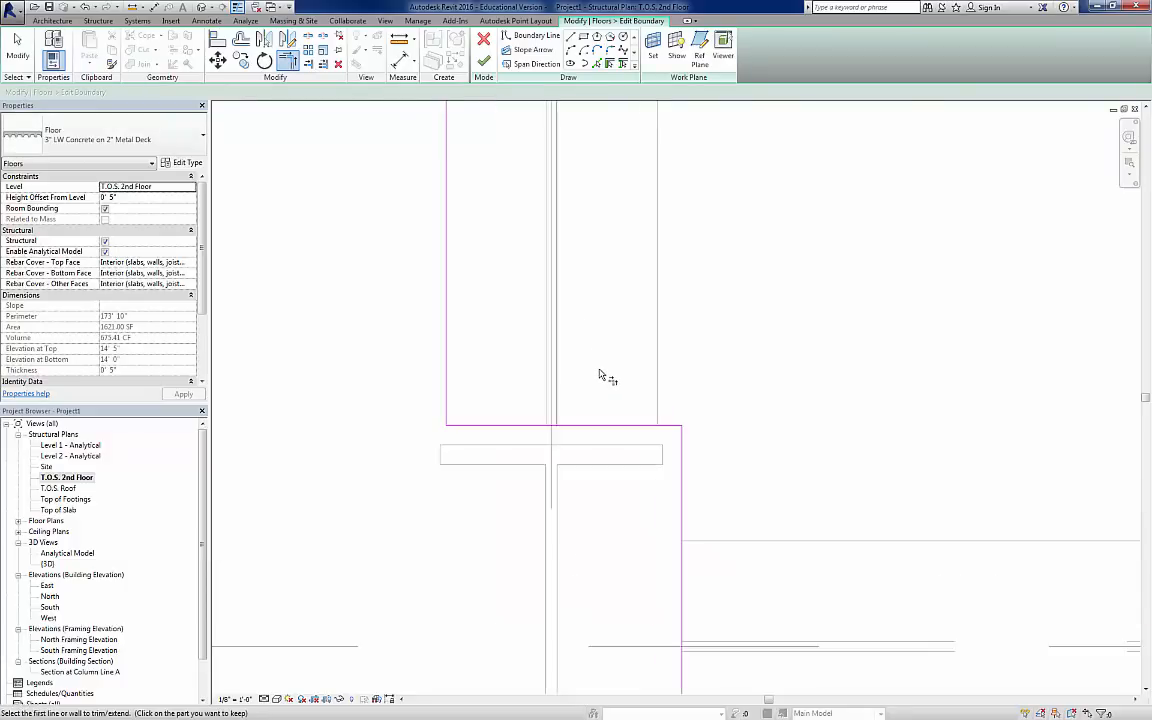
- Finish editing the second floor's boundary and clear the floor selection
{"action": "scroll", "coordinate": [597, 368], "scroll_direction": "down", "scroll_amount": 5}
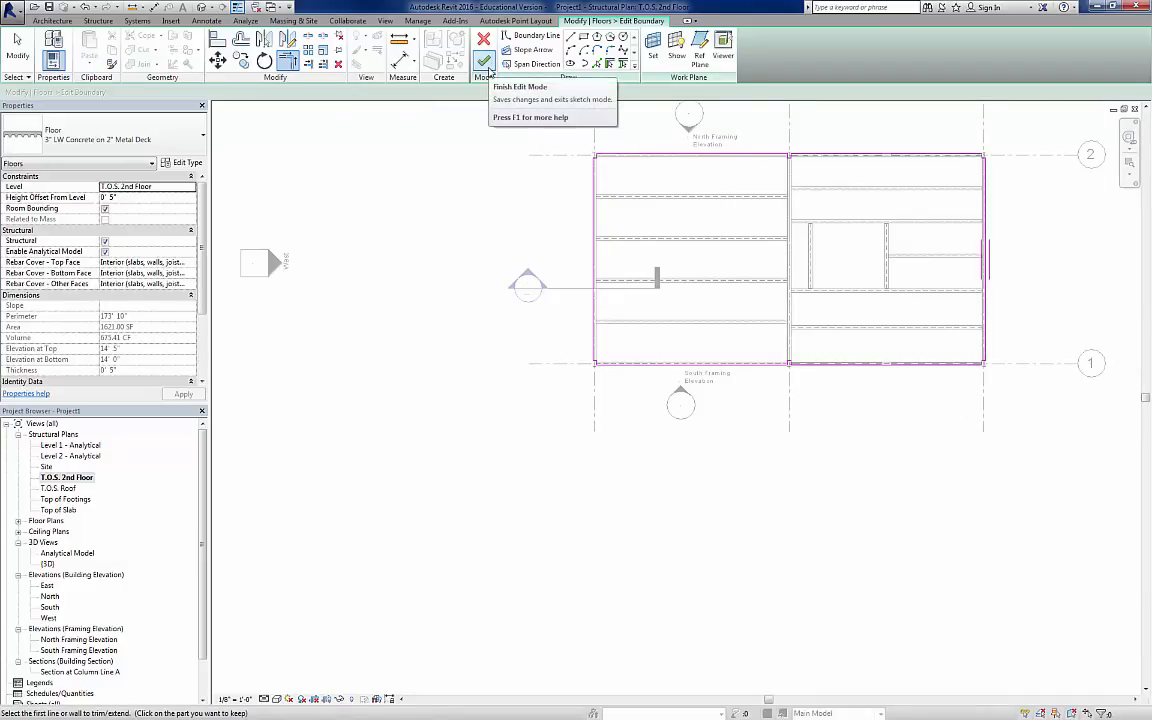
{"action": "left_click", "coordinate": [485, 63]}
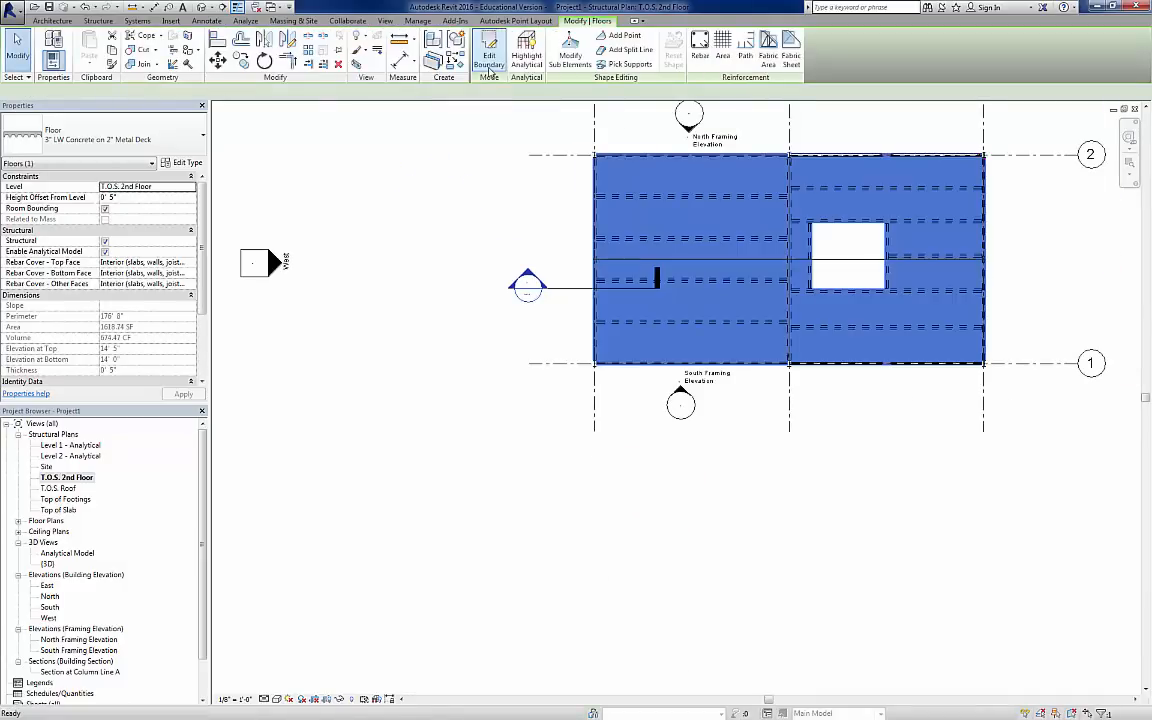
{"action": "left_click", "coordinate": [451, 263]}
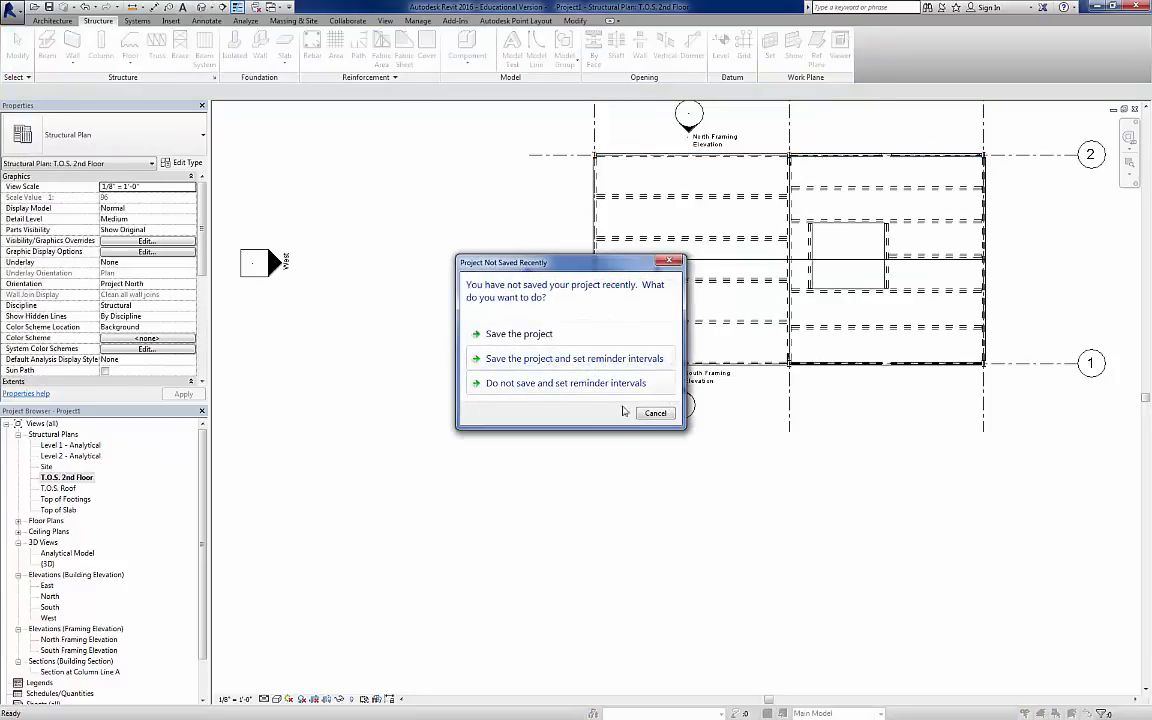
- Dismiss the save reminder without saving and examine the slab notch around a perimeter column in the 3D view
{"action": "left_click", "coordinate": [655, 413]}
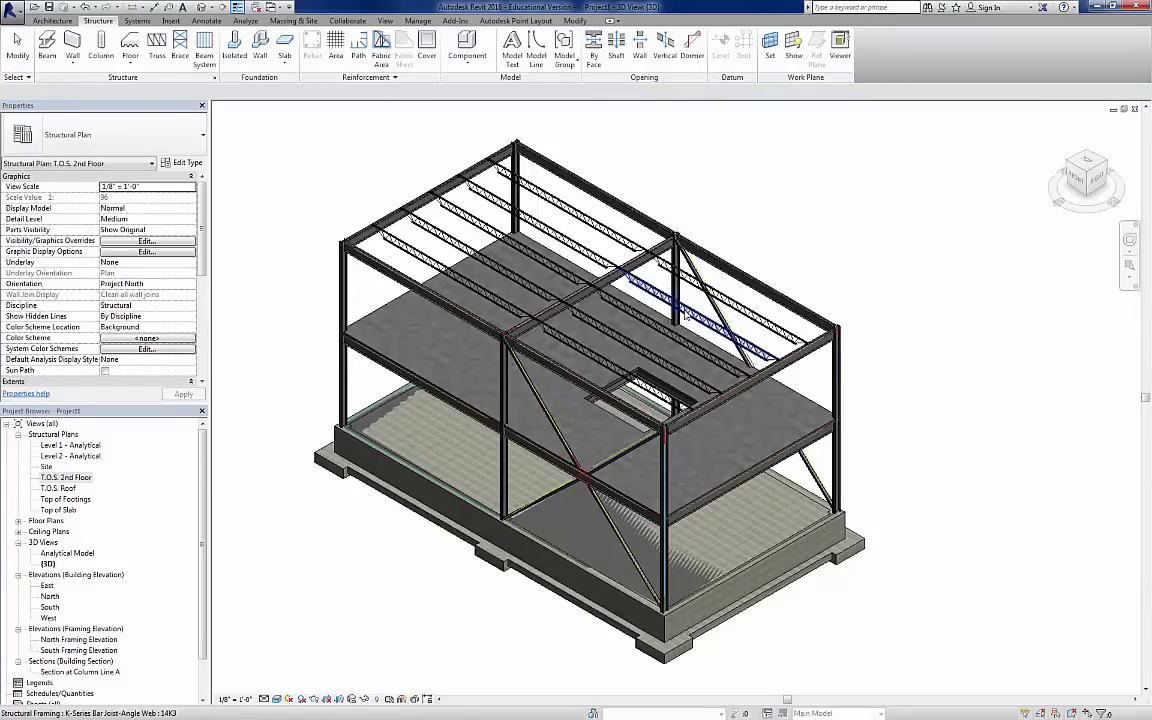
{"action": "scroll", "coordinate": [676, 329], "scroll_direction": "up", "scroll_amount": 10}
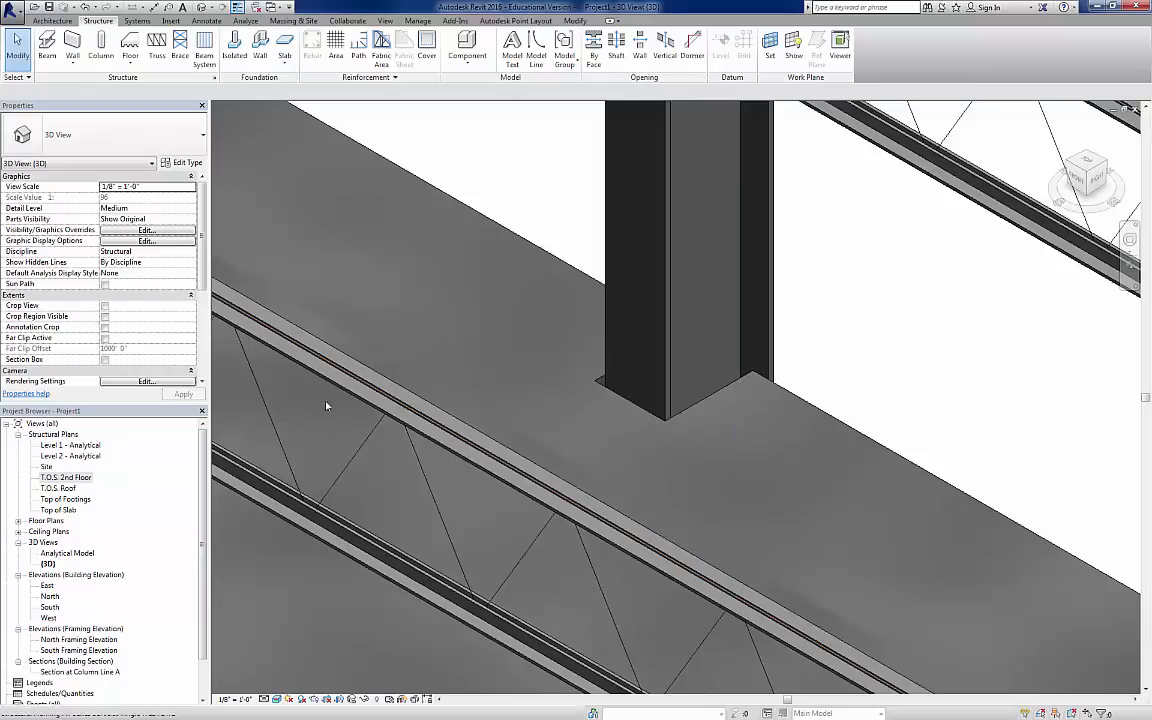
- Start a structural floor in the T.O.S. Roof structural plan
{"action": "double_click", "coordinate": [58, 489]}
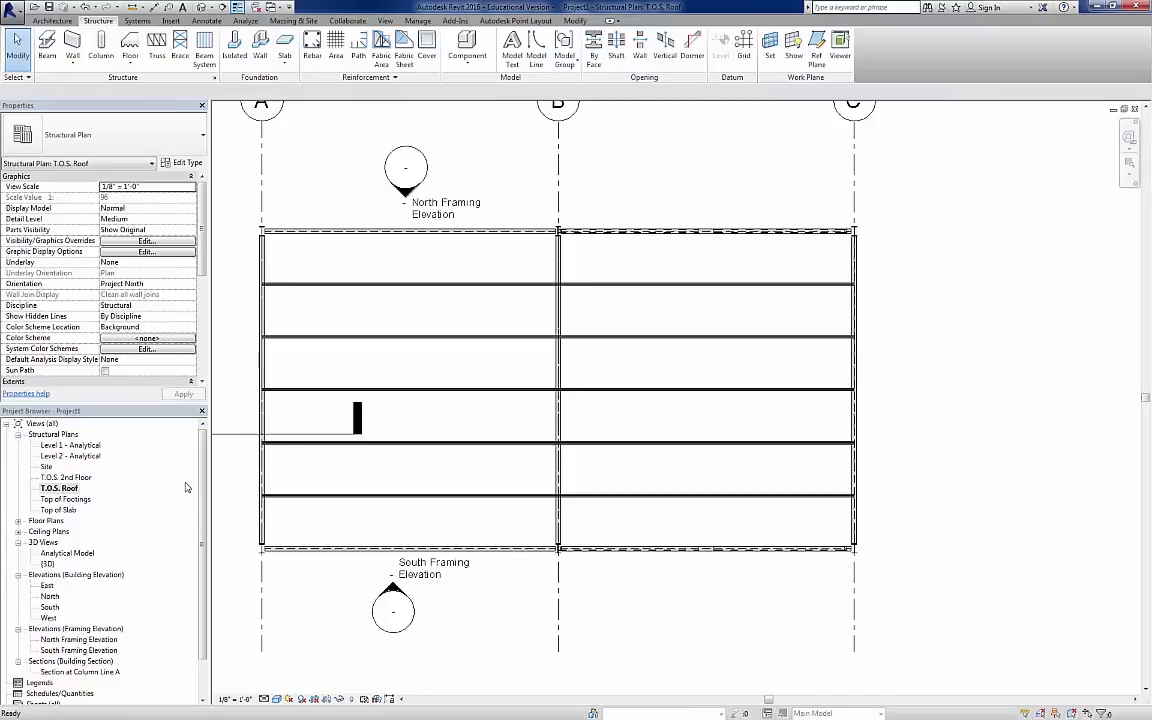
{"action": "left_click", "coordinate": [132, 58]}
{"action": "left_click", "coordinate": [120, 80]}
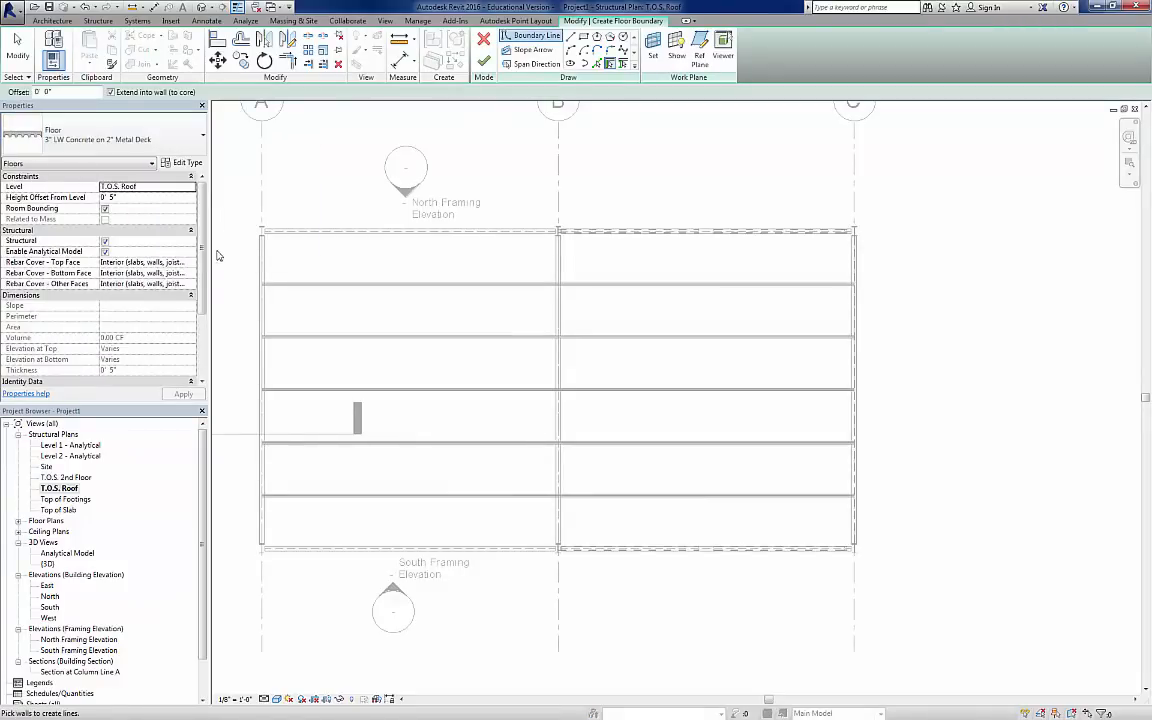
- Assign the 1 1/2" Metal Roof Deck type to the floor and set its height offset from level to 1.5"
{"action": "left_click", "coordinate": [187, 162]}
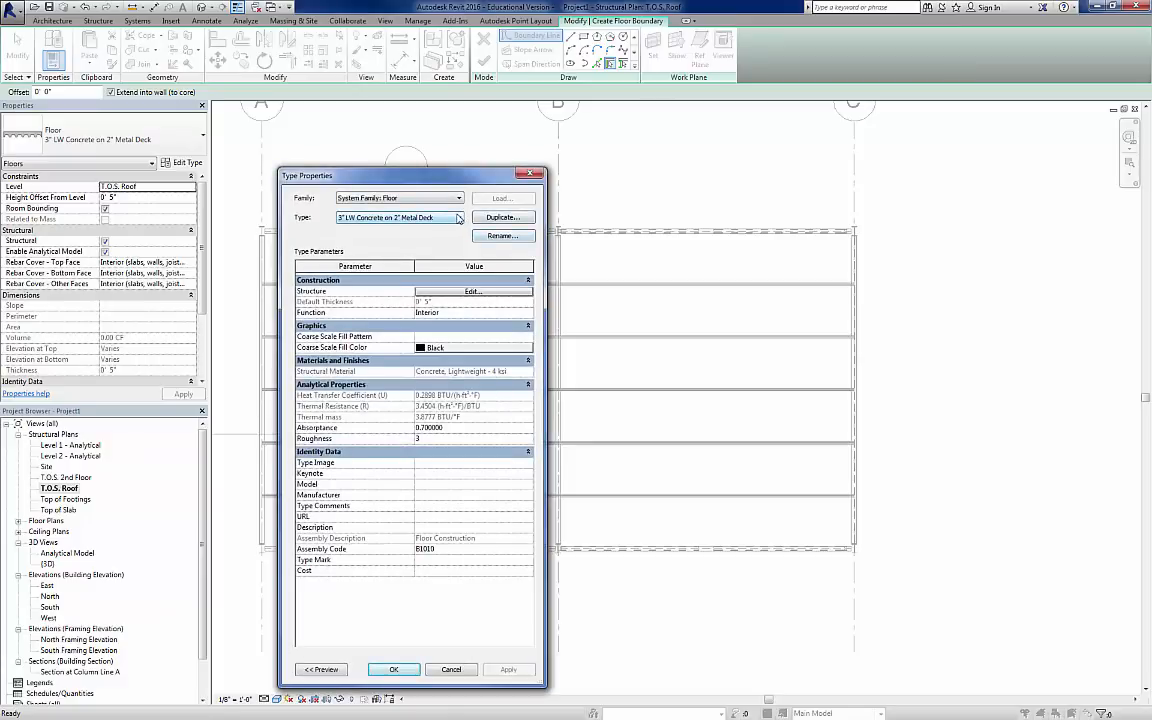
{"action": "left_click", "coordinate": [459, 218]}
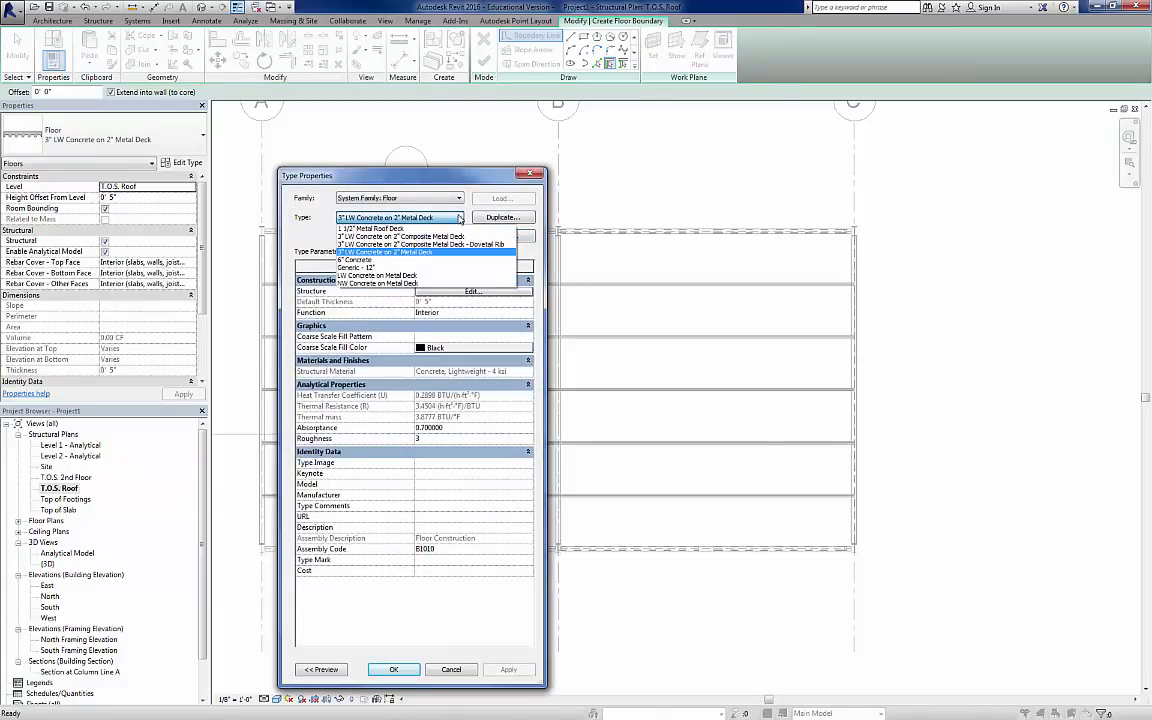
{"action": "left_click", "coordinate": [362, 229]}
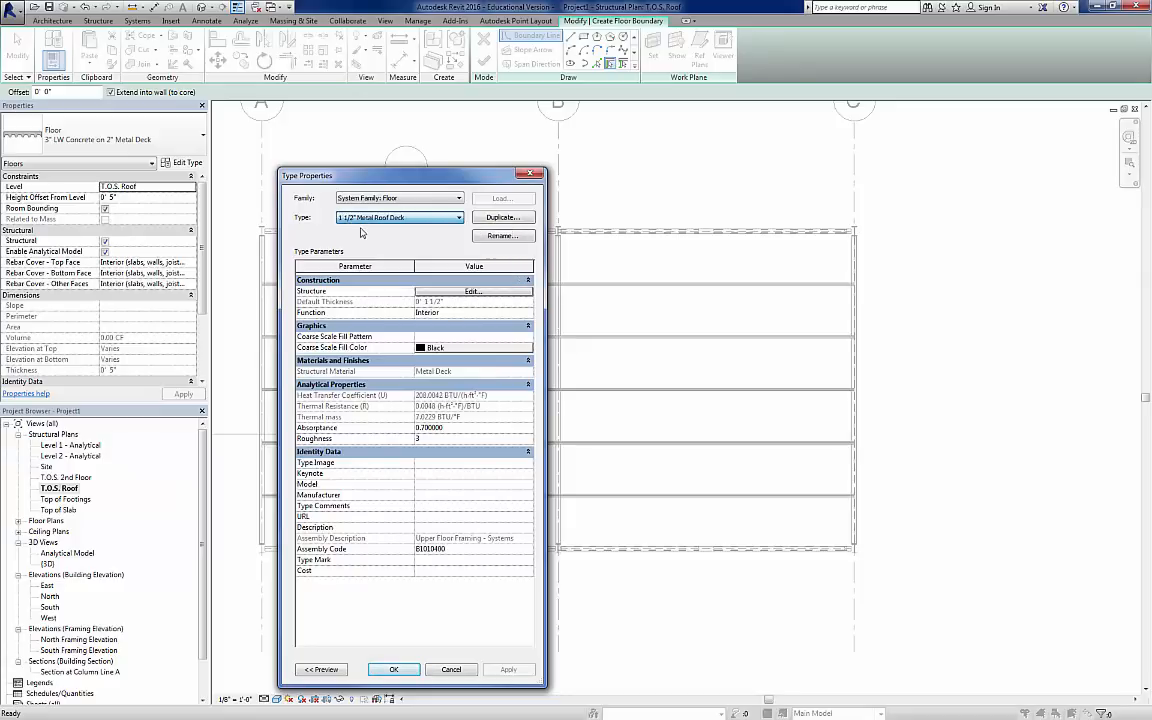
{"action": "left_click", "coordinate": [395, 669]}
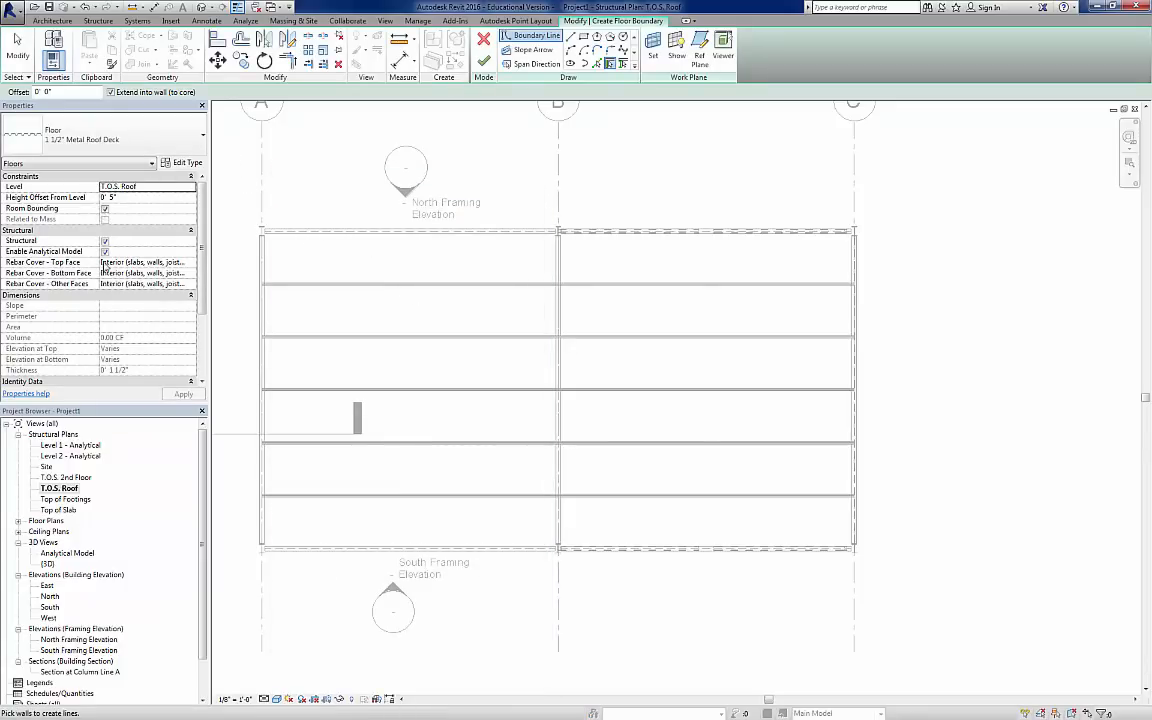
{"action": "left_click", "coordinate": [128, 199]}
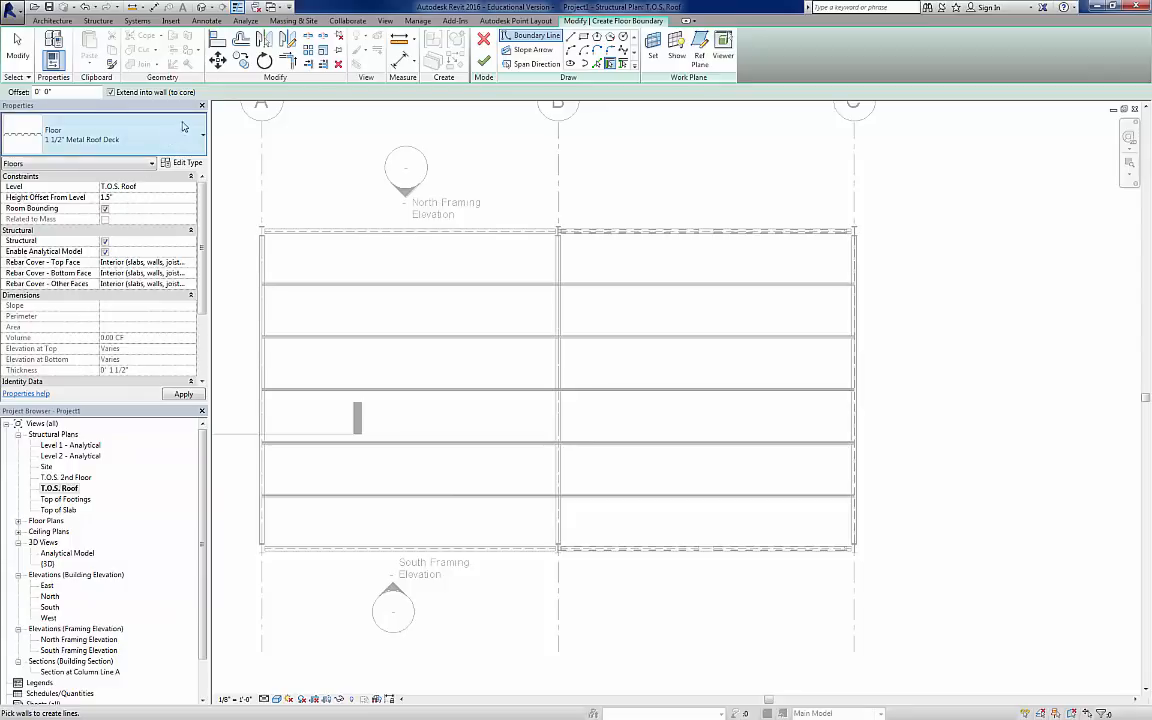
{"action": "left_click", "coordinate": [184, 394]}
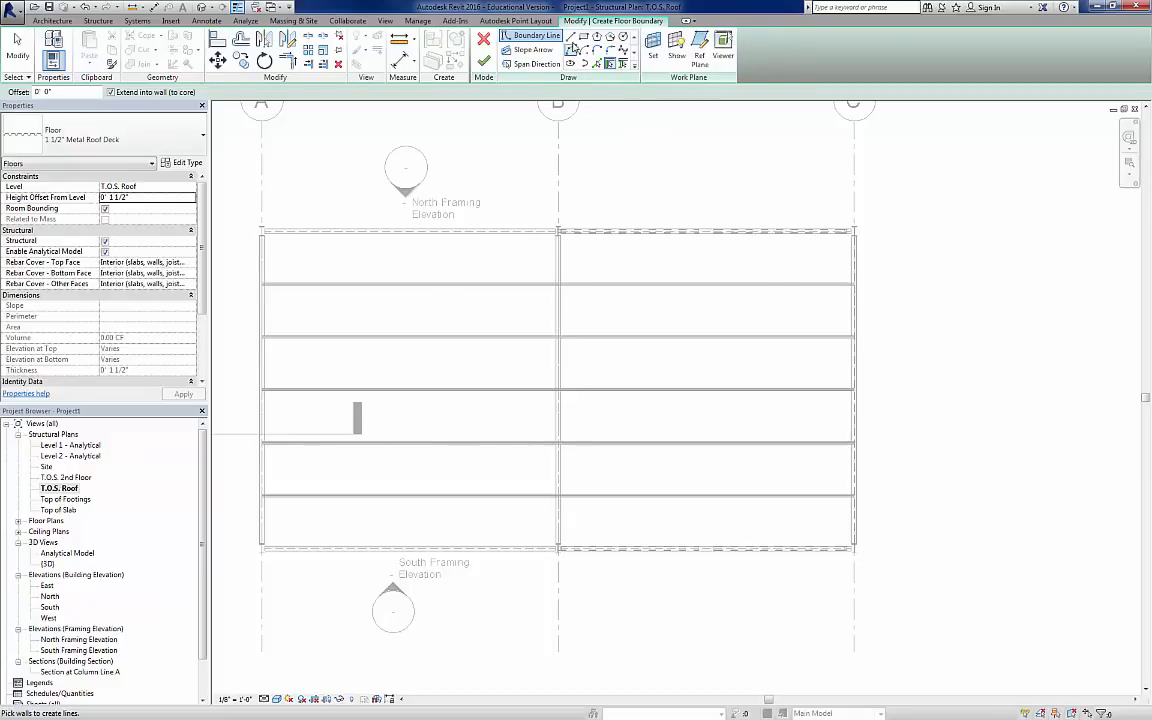
- Create the roof deck from a rectangular boundary about 27'-6" by 23'-0" over the middle joists, with its span direction perpendicular to the joists
{"action": "left_click", "coordinate": [583, 38]}
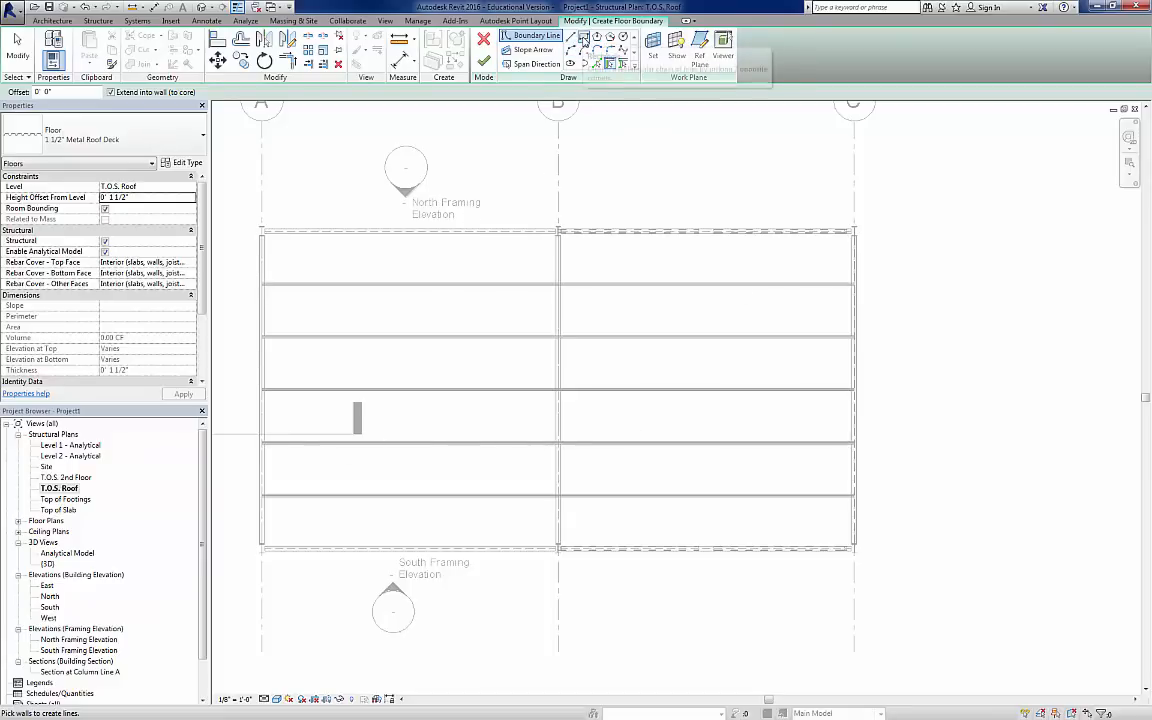
{"action": "left_click", "coordinate": [420, 266]}
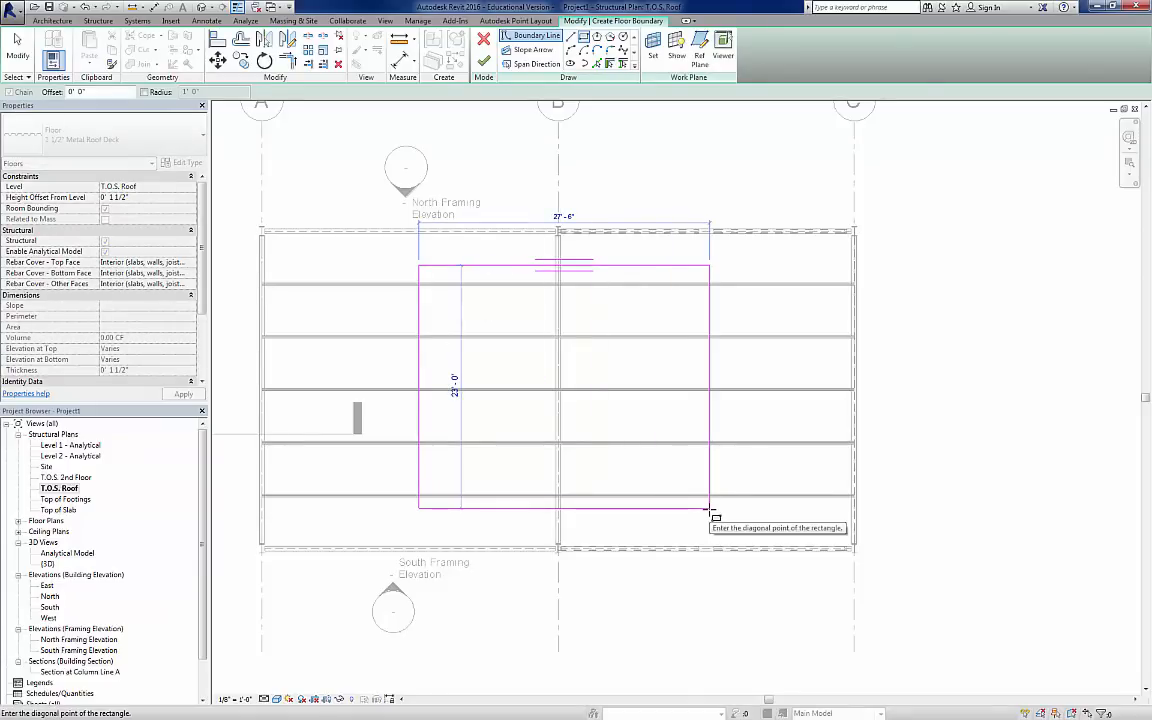
{"action": "left_click", "coordinate": [711, 509]}
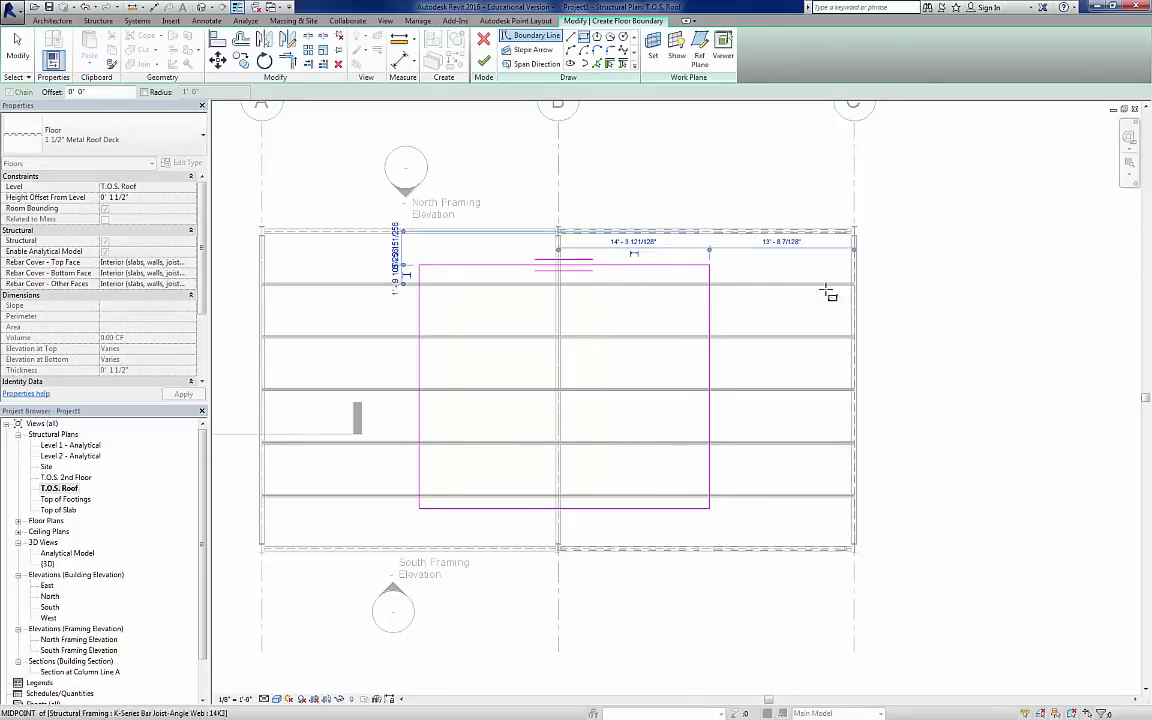
{"action": "left_click", "coordinate": [597, 65]}
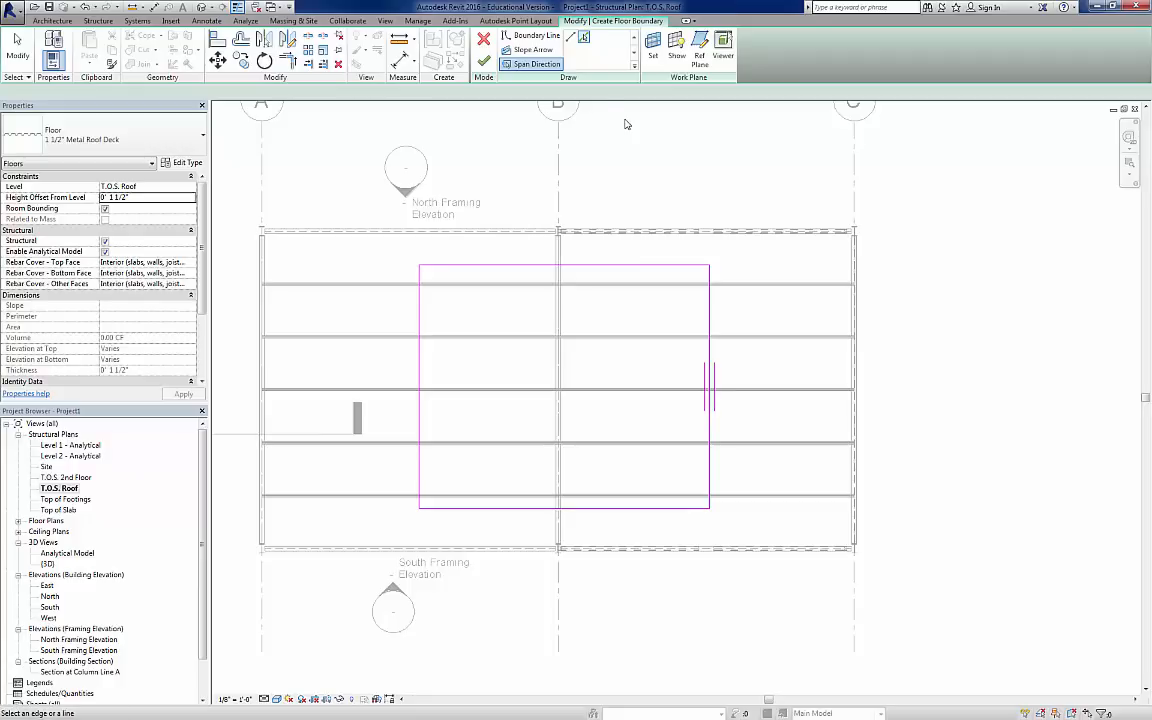
{"action": "left_click", "coordinate": [484, 60]}
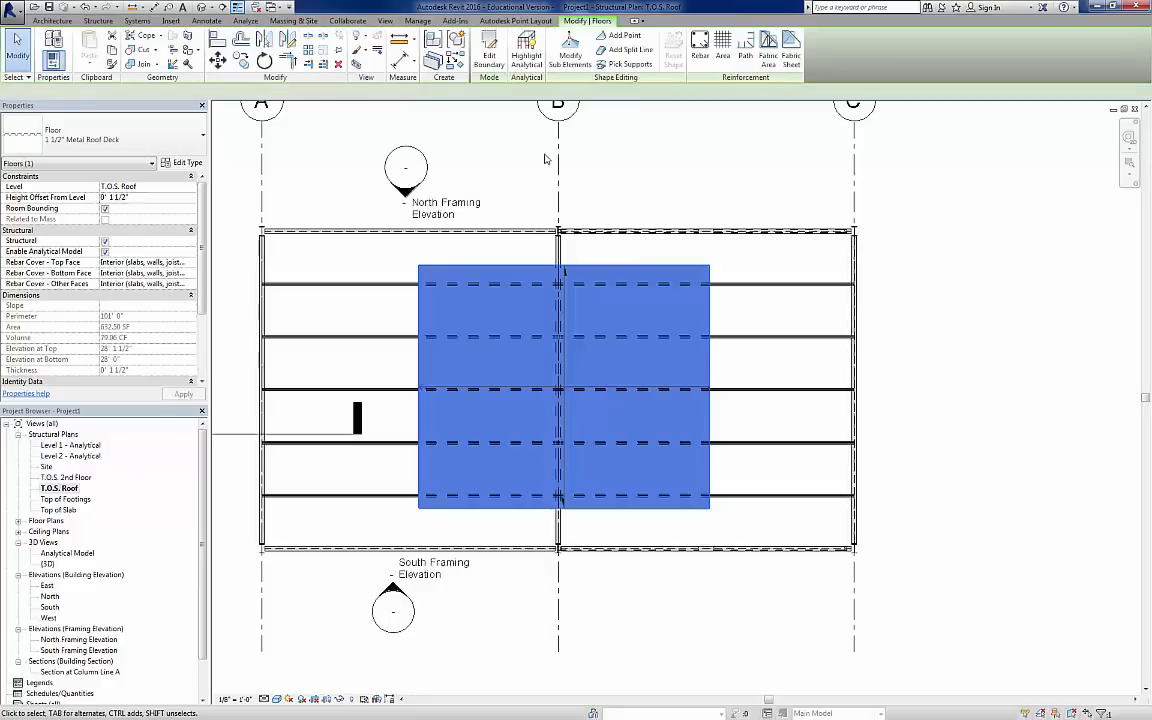
- Copy the second-floor slab's full boundary lines, including the column notches, from its sketch in the T.O.S. 2nd Floor plan
{"action": "left_click", "coordinate": [540, 160]}
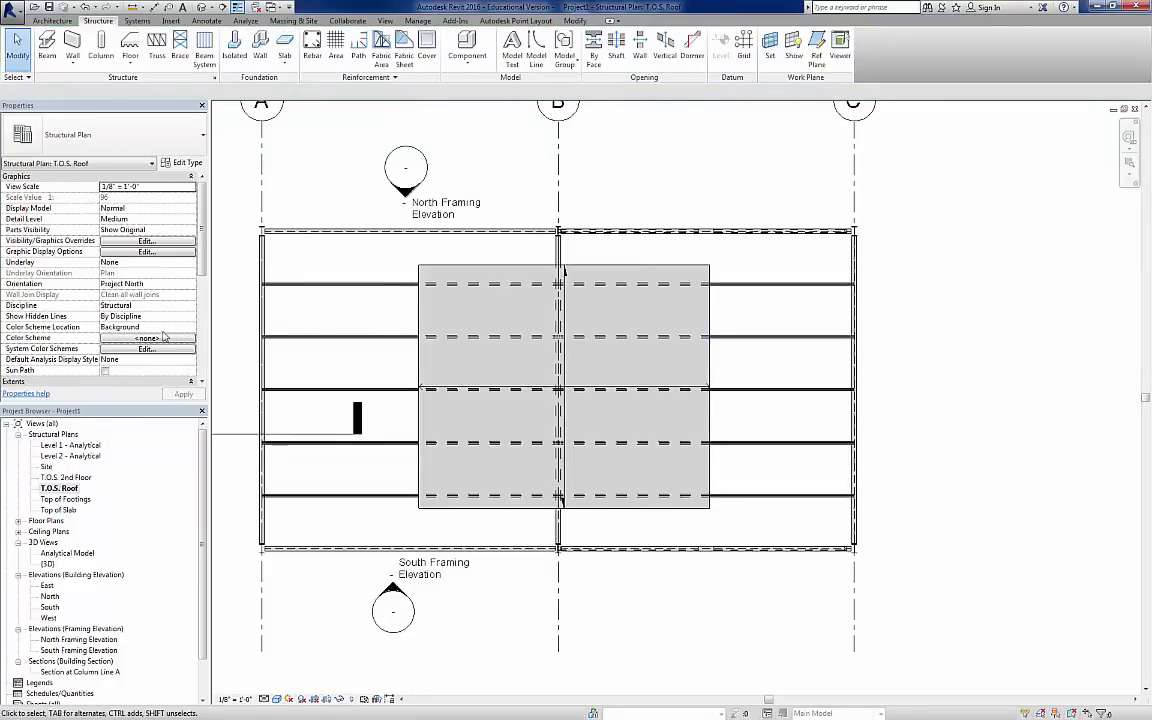
{"action": "double_click", "coordinate": [68, 477]}
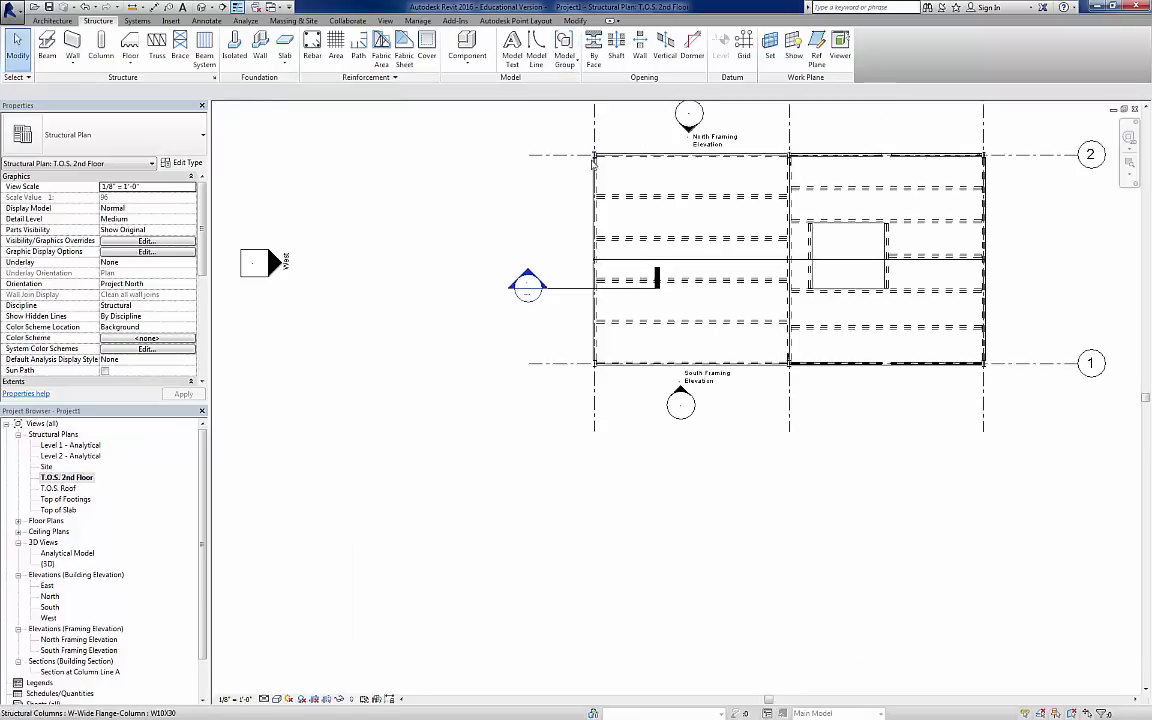
{"action": "left_click", "coordinate": [596, 175]}
{"action": "middle_click_drag", "start_coordinate": [596, 175], "coordinate": [345, 316]}
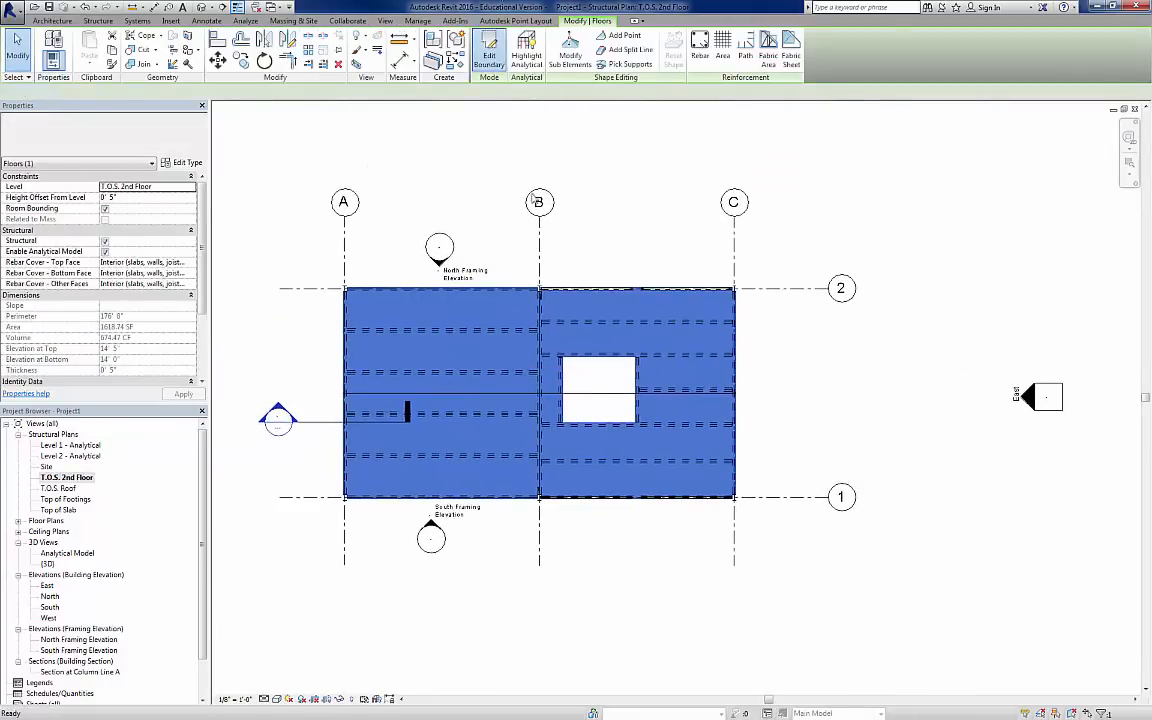
{"action": "left_click", "coordinate": [489, 50]}
{"action": "mouse_move", "coordinate": [303, 254]}
{"action": "left_mouse_down"}
{"action": "mouse_move", "coordinate": [806, 534]}
{"action": "mouse_move", "coordinate": [794, 522]}
{"action": "left_mouse_up"}
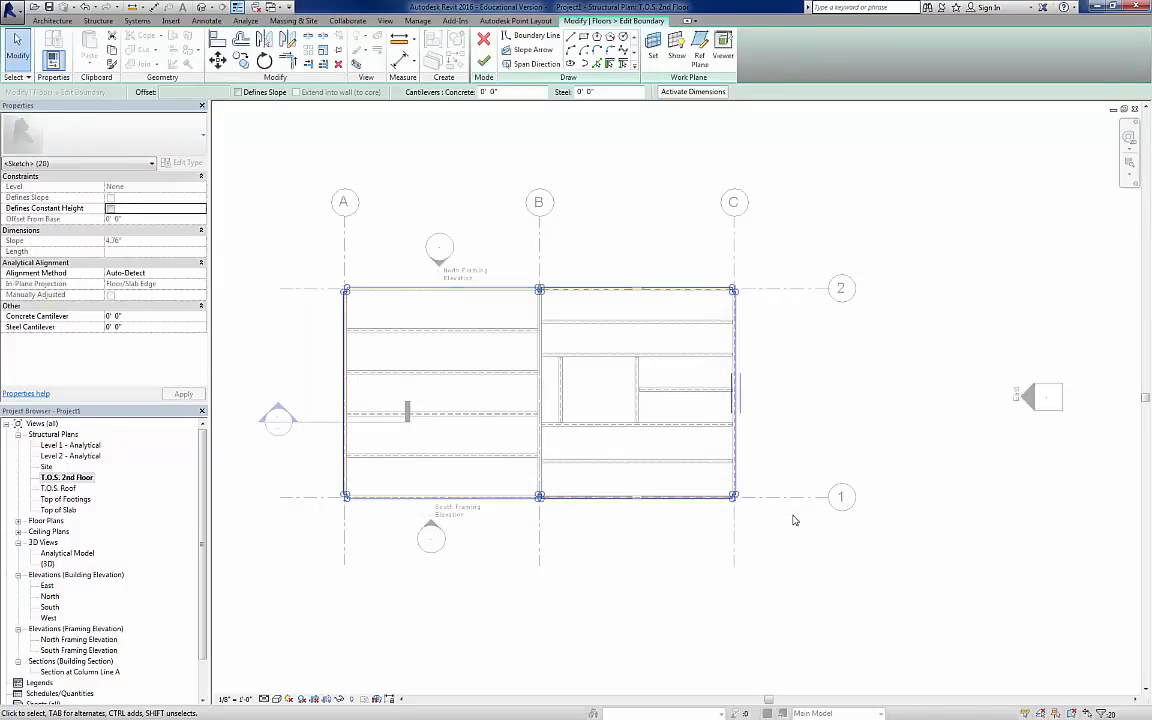
{"action": "left_click", "coordinate": [112, 54]}
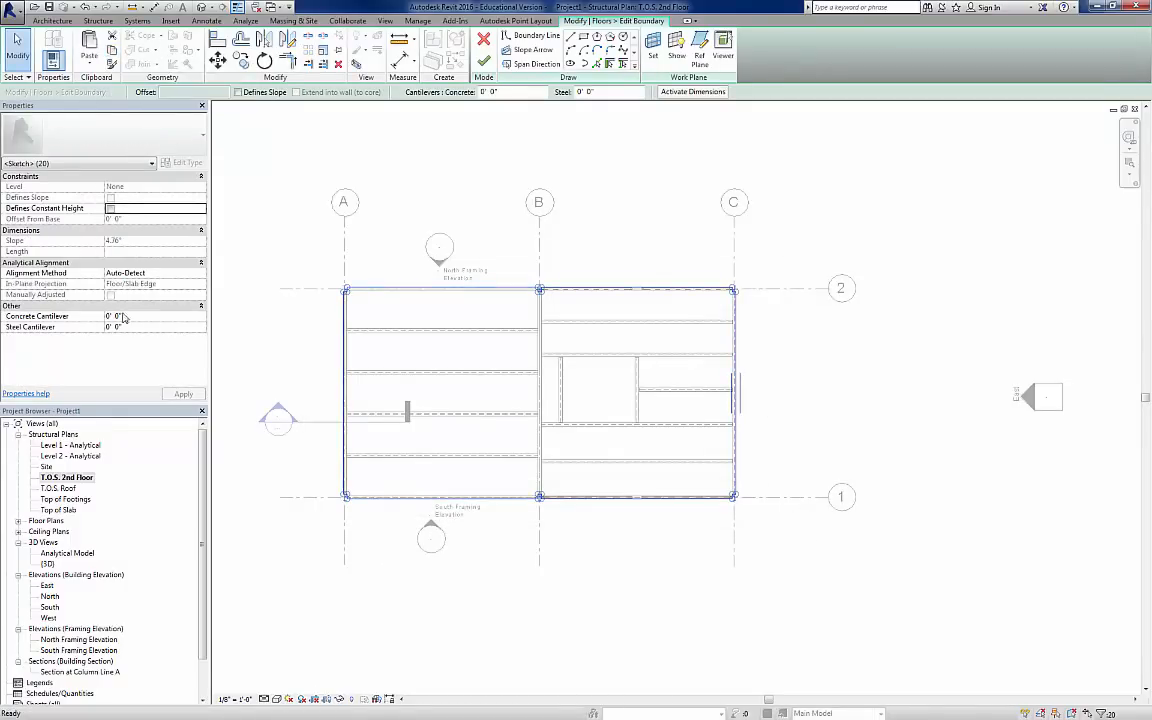
{"action": "left_click", "coordinate": [485, 62]}
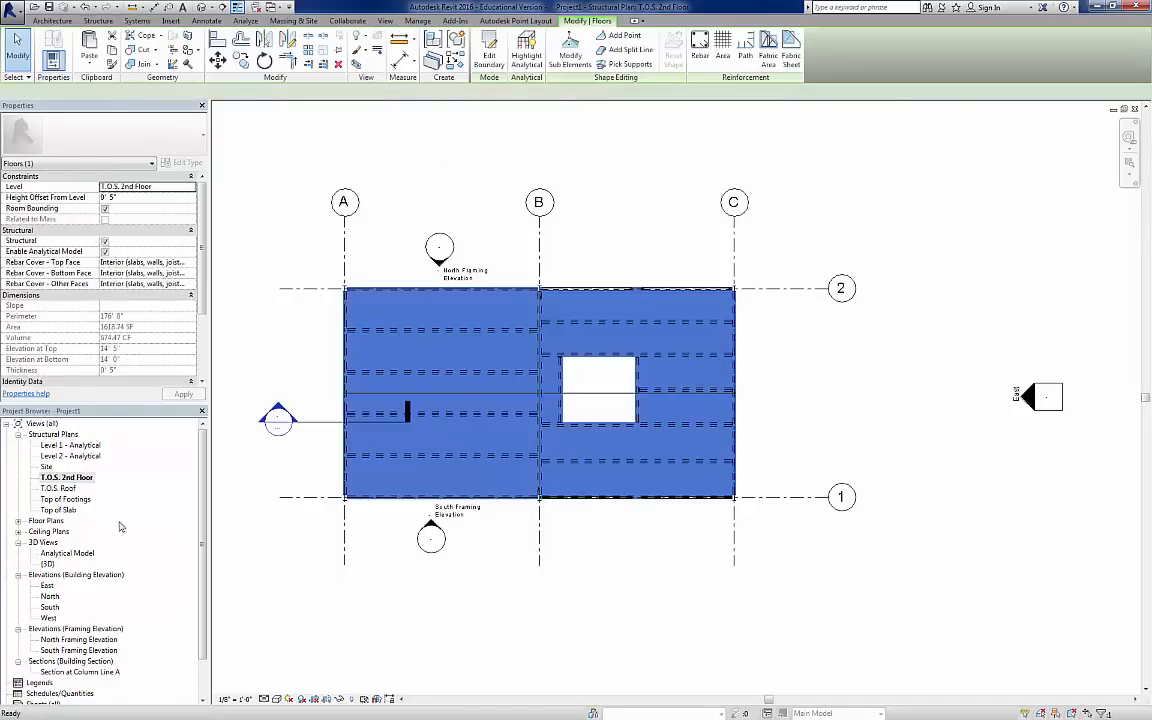
- In the T.O.S. Roof plan, paste the copied boundary lines into the metal roof deck's boundary sketch, aligned to the current view
{"action": "double_click", "coordinate": [66, 489]}
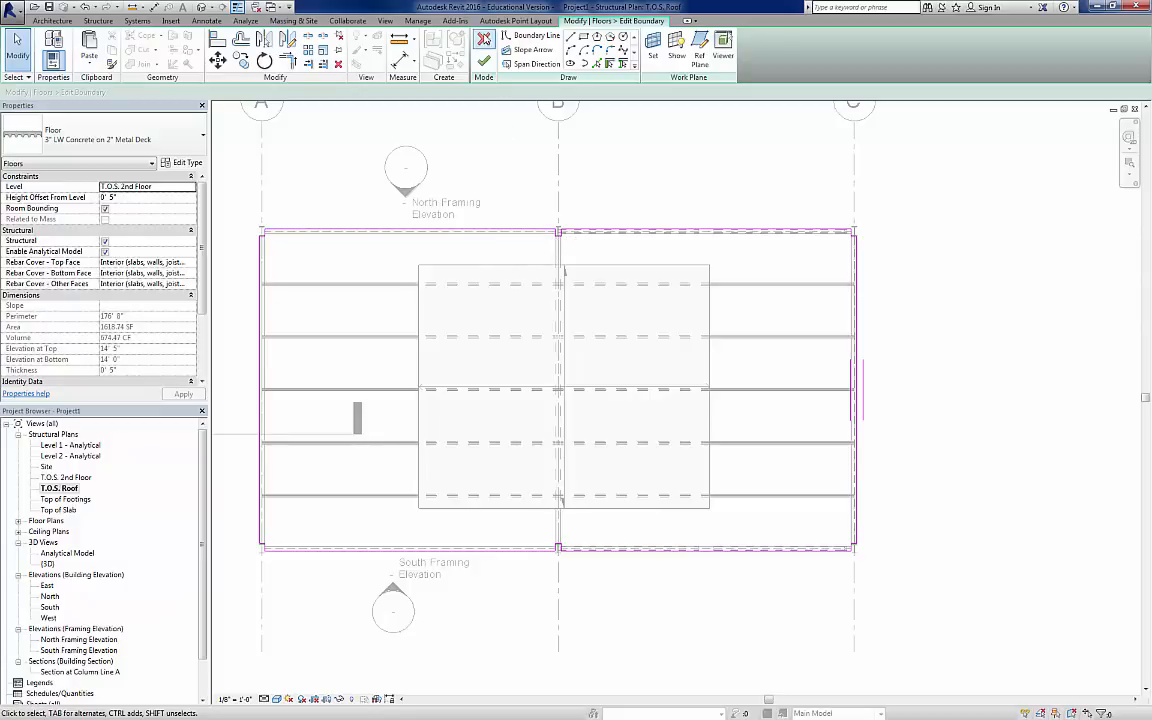
{"action": "left_click", "coordinate": [484, 61]}
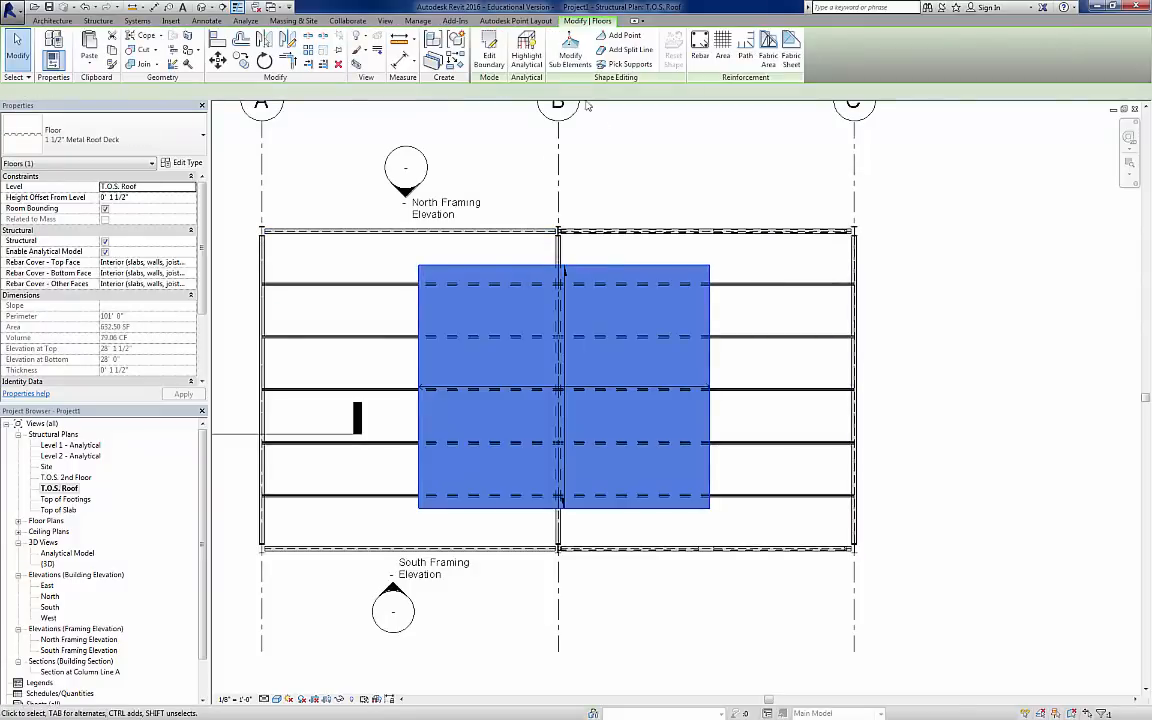
{"action": "left_click", "coordinate": [489, 52]}
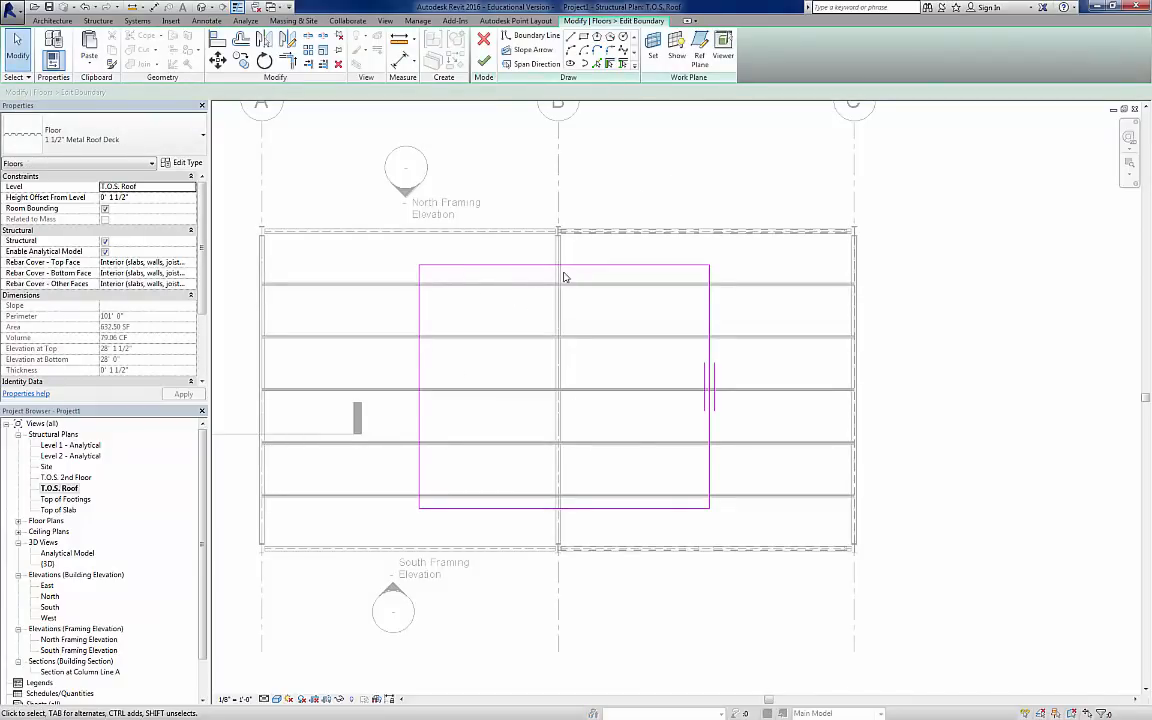
{"action": "left_click", "coordinate": [89, 58]}
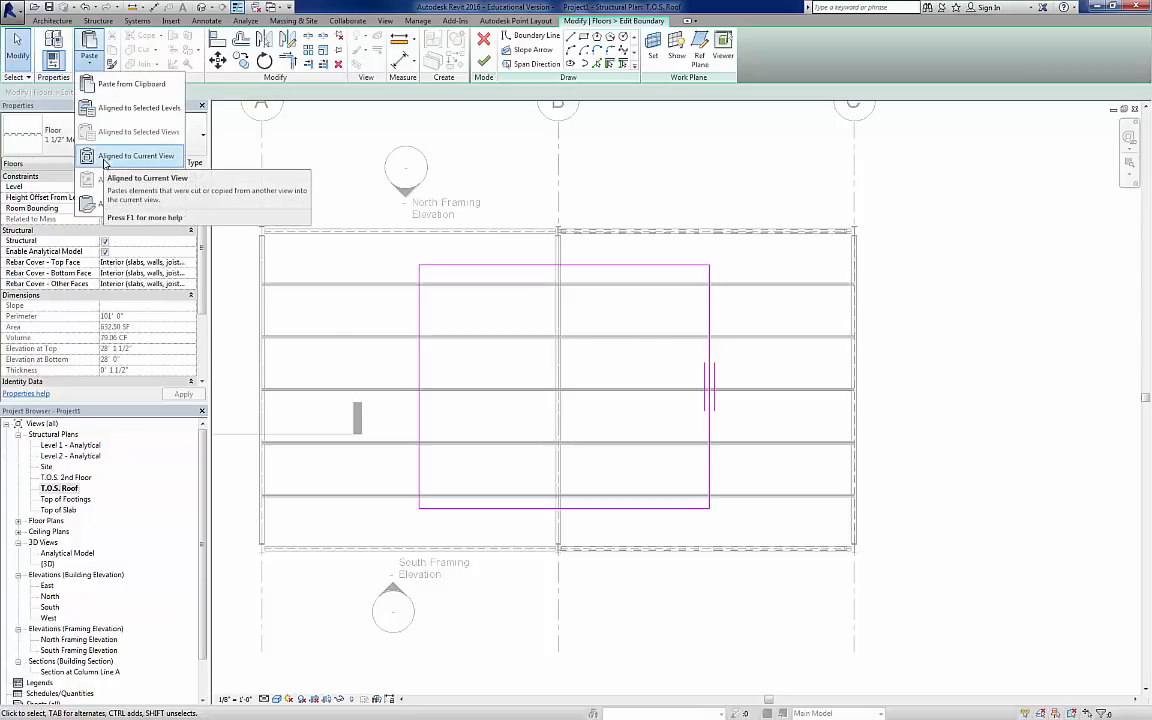
{"action": "left_click", "coordinate": [104, 157]}
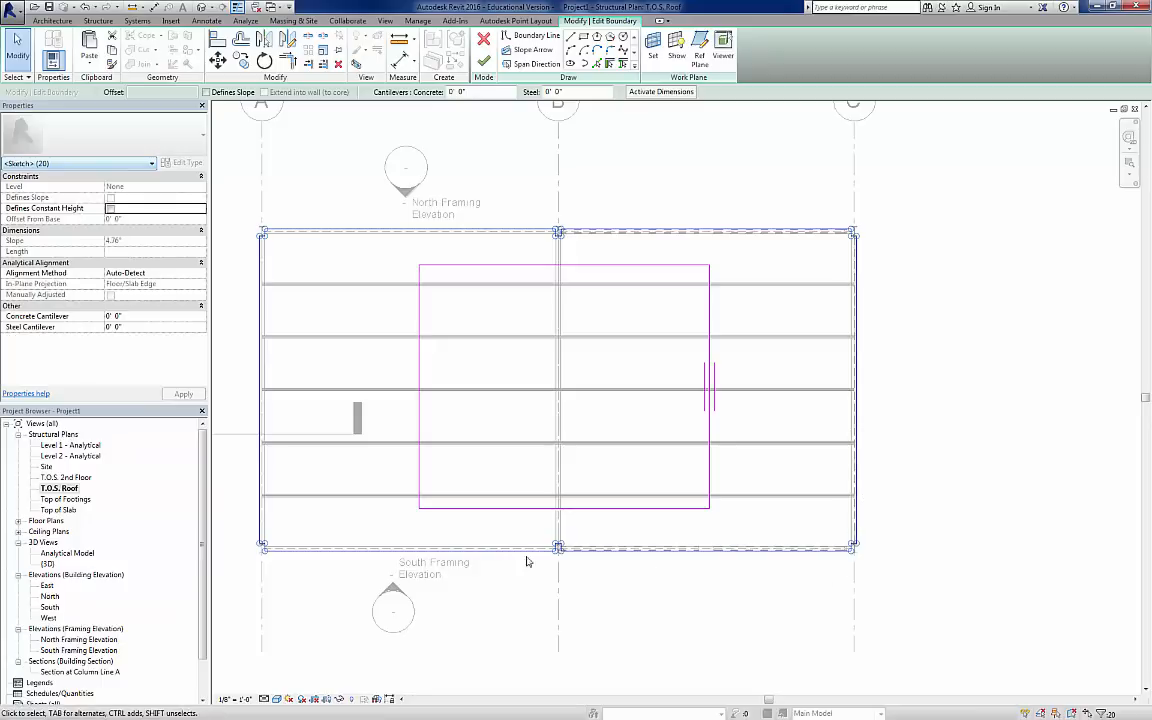
{"action": "key", "text": "Escape"}
- Delete the four lines of the original inner rectangle from the roof deck's boundary sketch
{"action": "left_click", "coordinate": [544, 267]}
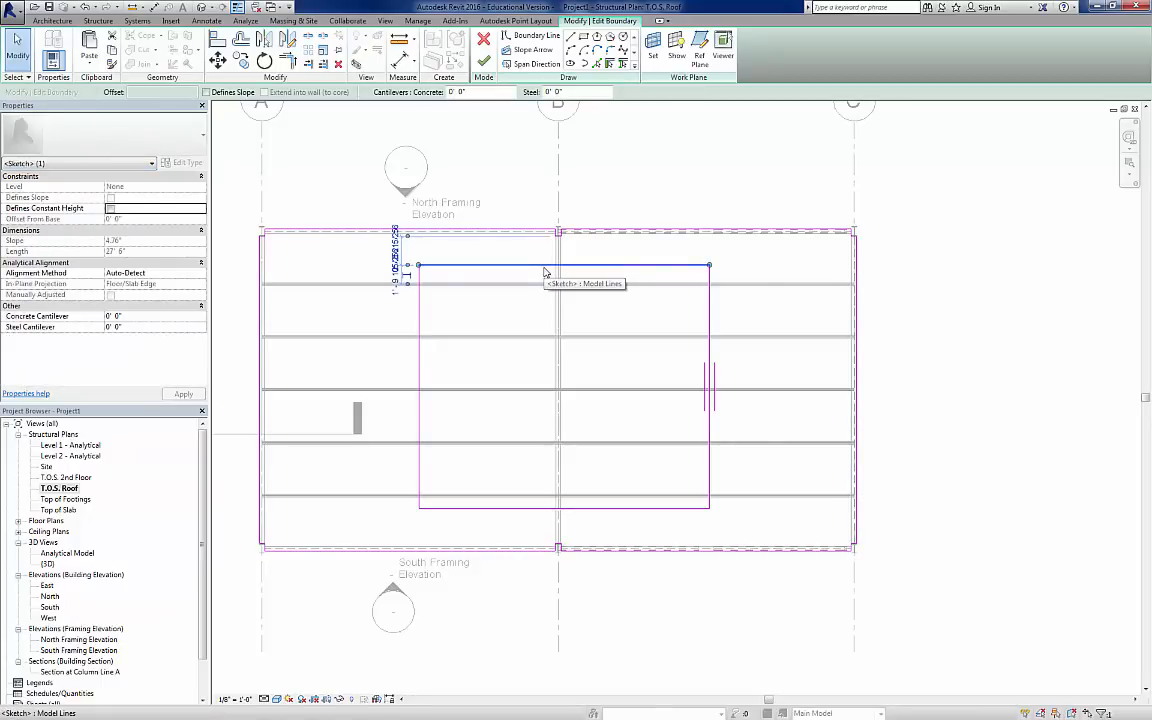
{"action": "key", "text": "Delete"}
{"action": "left_click", "coordinate": [710, 304]}
{"action": "key", "text": "Delete"}
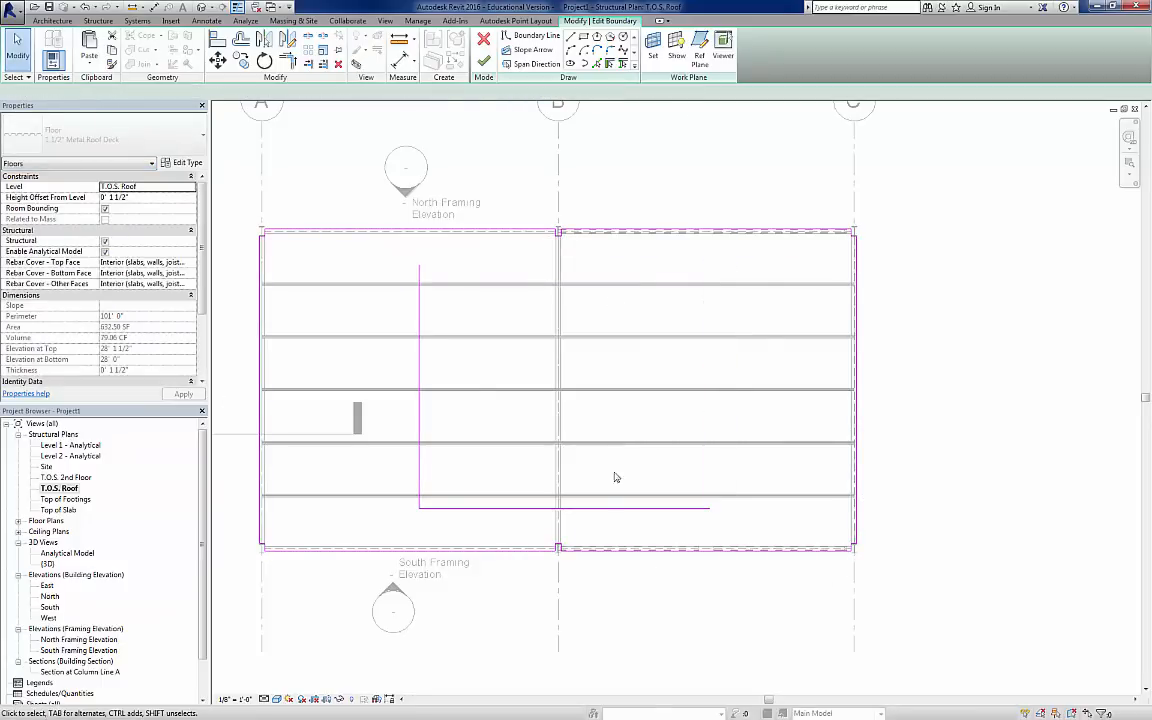
{"action": "left_click", "coordinate": [590, 507]}
{"action": "key", "text": "Delete"}
{"action": "left_click", "coordinate": [419, 398]}
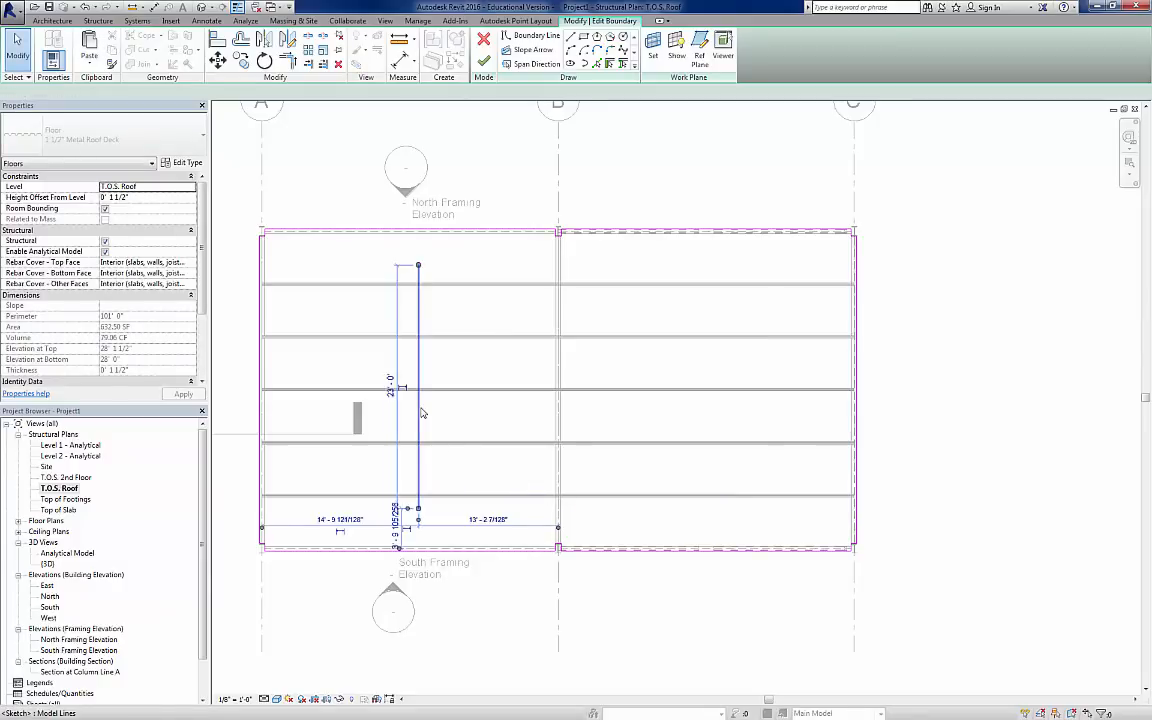
{"action": "key", "text": "Delete"}
- Set the roof deck's span direction parallel to the boundary edge along grid C and finish the boundary sketch
{"action": "left_click", "coordinate": [540, 64]}
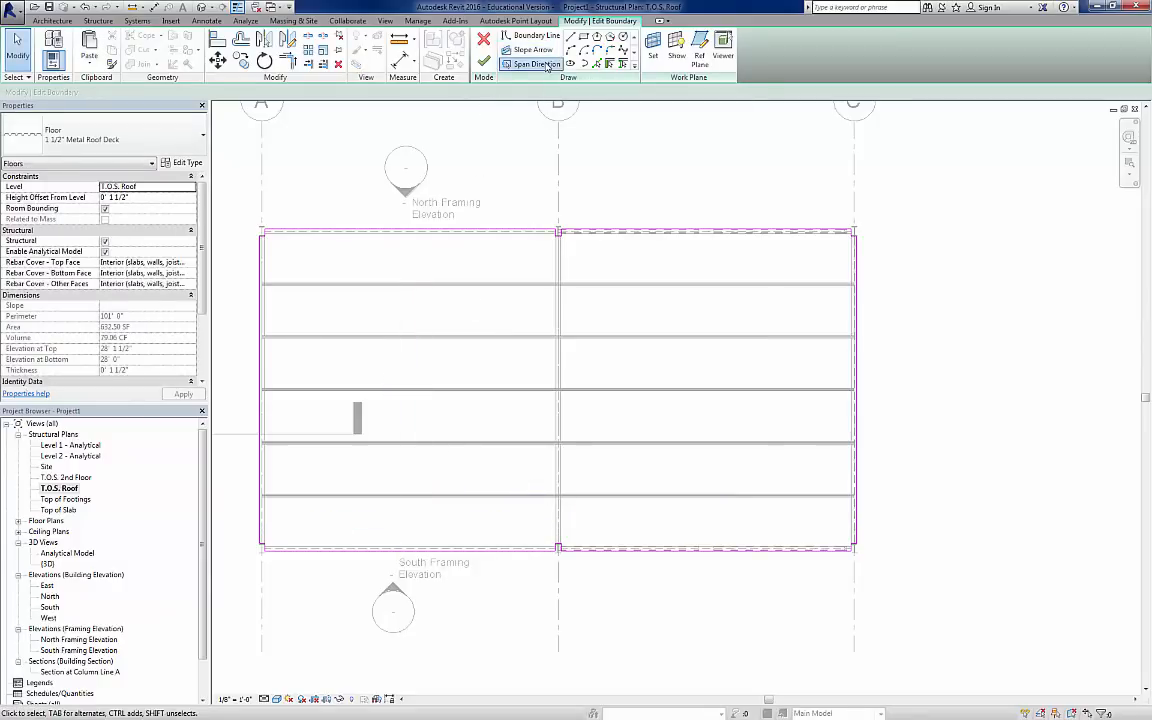
{"action": "left_click", "coordinate": [858, 347]}
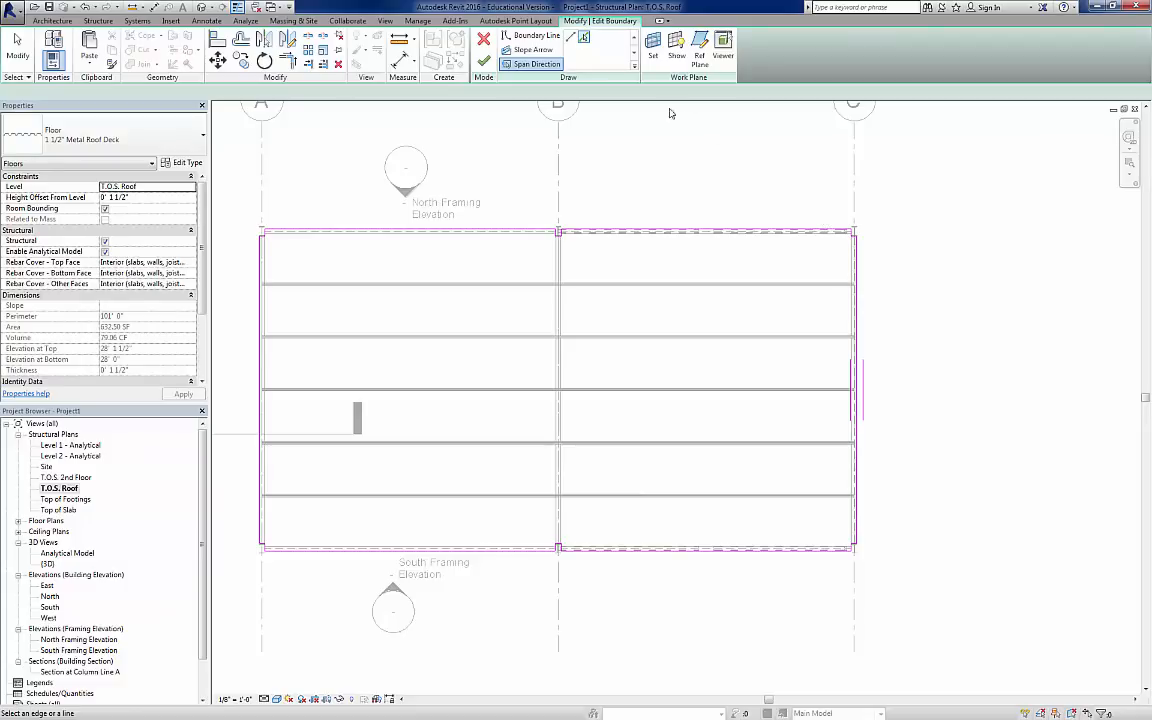
{"action": "left_click", "coordinate": [484, 64]}
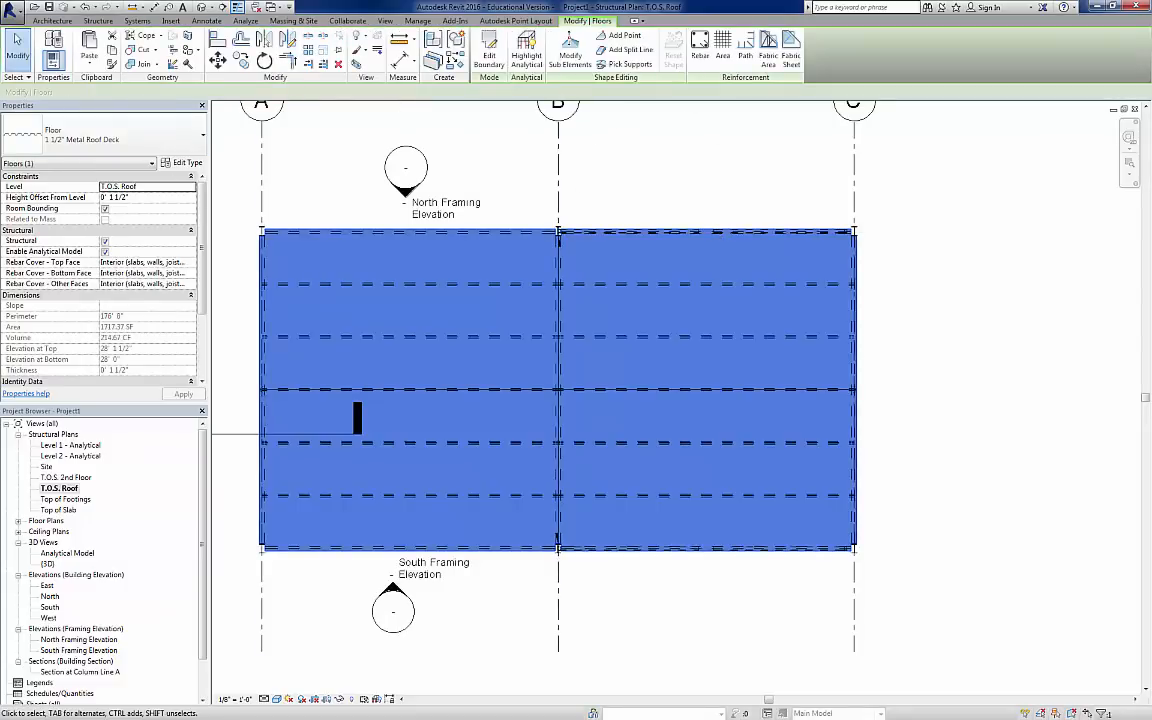
- Examine the roof deck profile above the joist and edge beam in the Section at Column Line A
{"action": "double_click", "coordinate": [64, 676]}
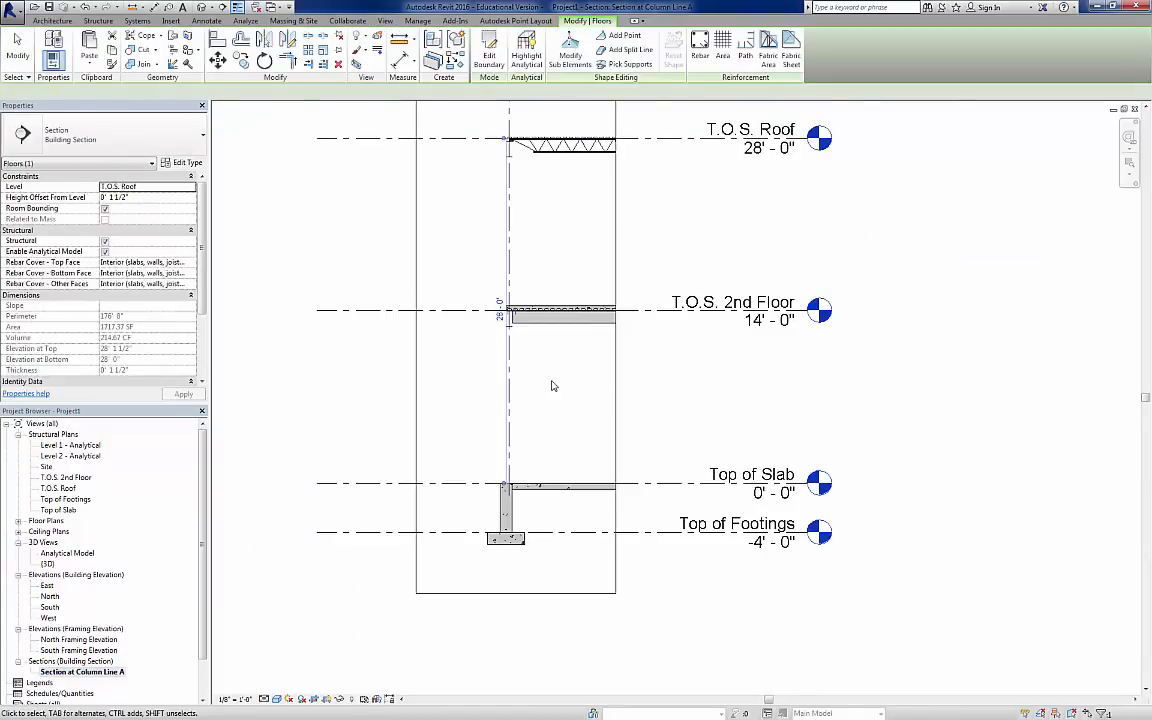
{"action": "left_click", "coordinate": [552, 384]}
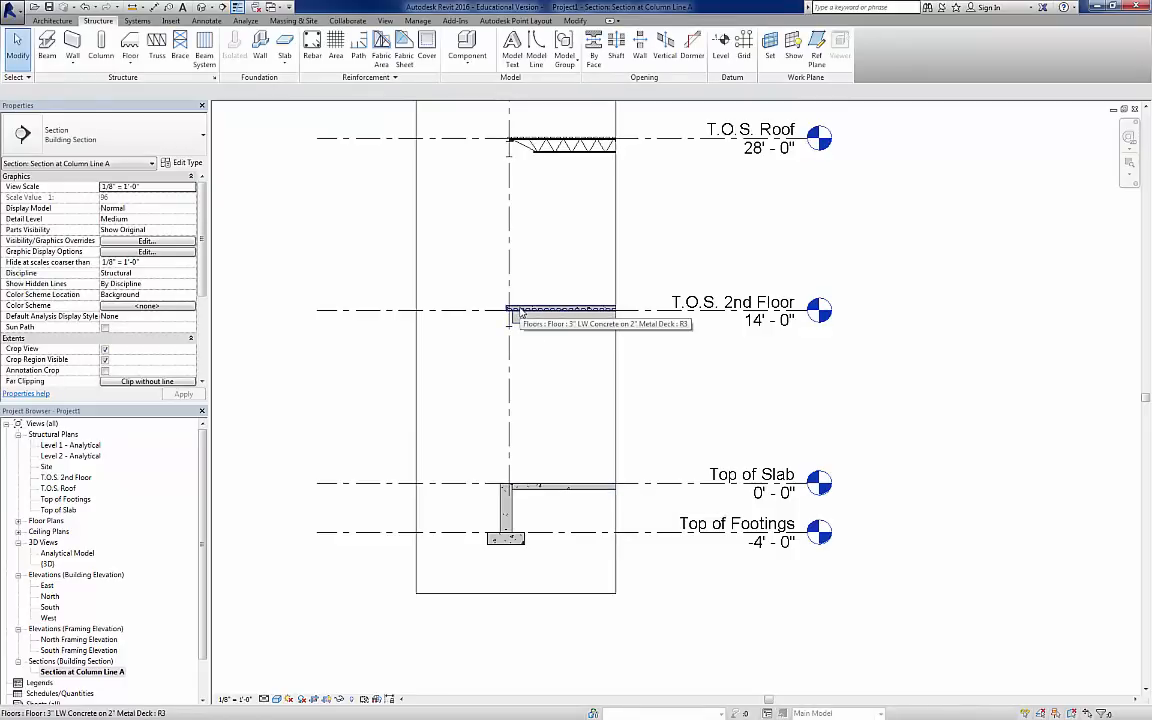
{"action": "middle_click_drag", "start_coordinate": [563, 180], "coordinate": [555, 363]}
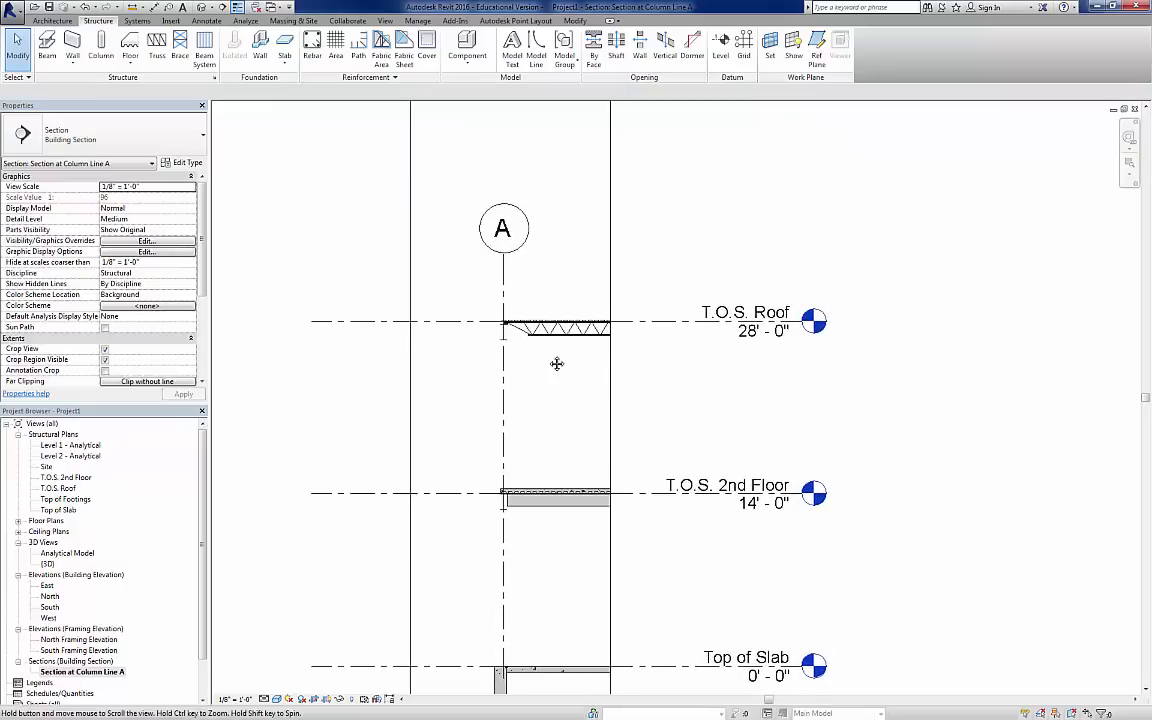
{"action": "scroll", "coordinate": [524, 327], "scroll_direction": "up", "scroll_amount": 4}
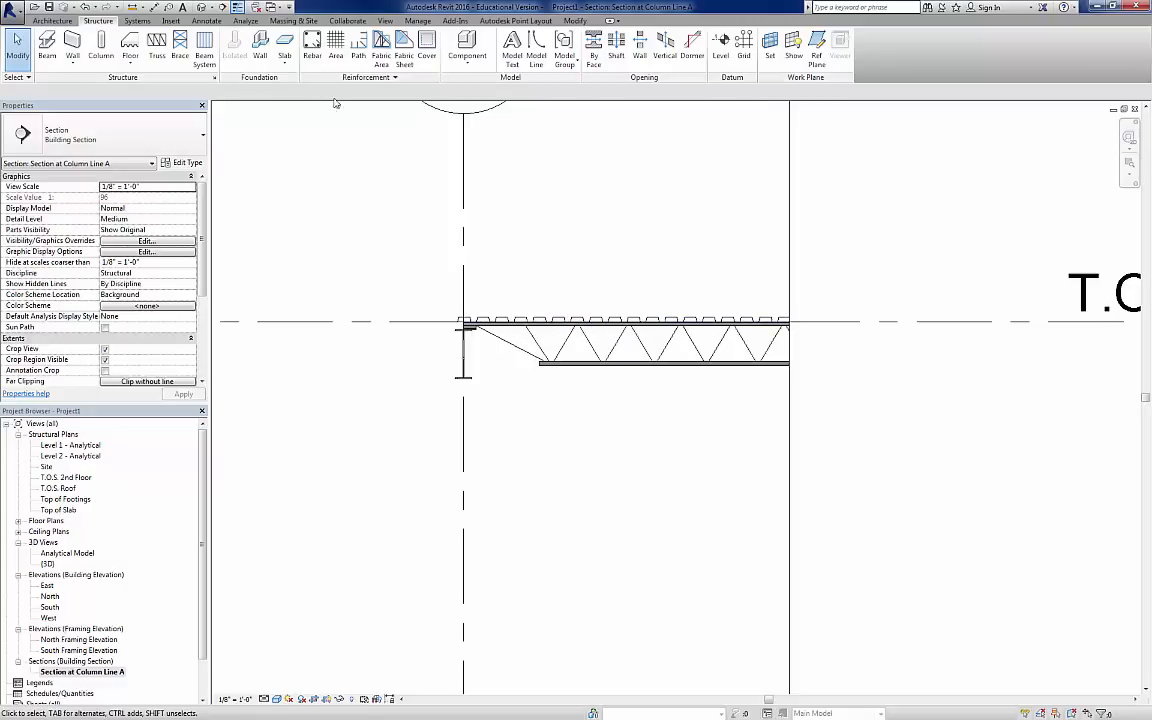
- Examine the completed roof deck in the 3D view, close up along its edge and from the right-back side of the building
{"action": "left_click", "coordinate": [201, 8]}
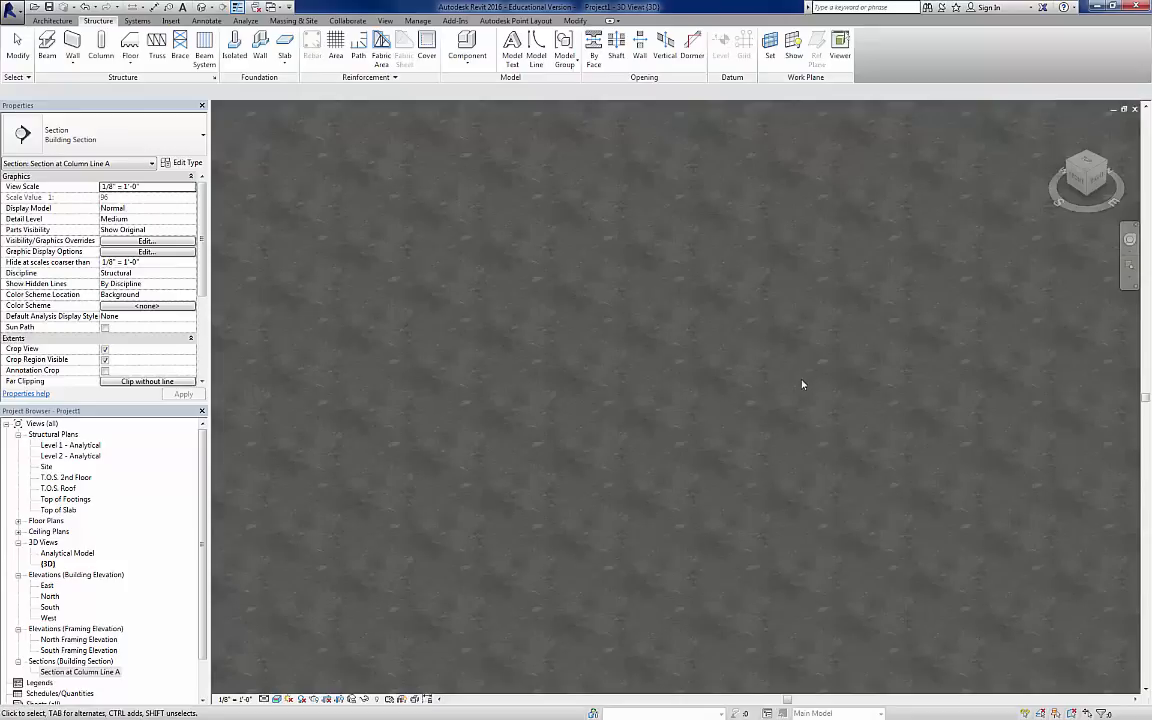
{"action": "left_click", "coordinate": [1086, 173]}
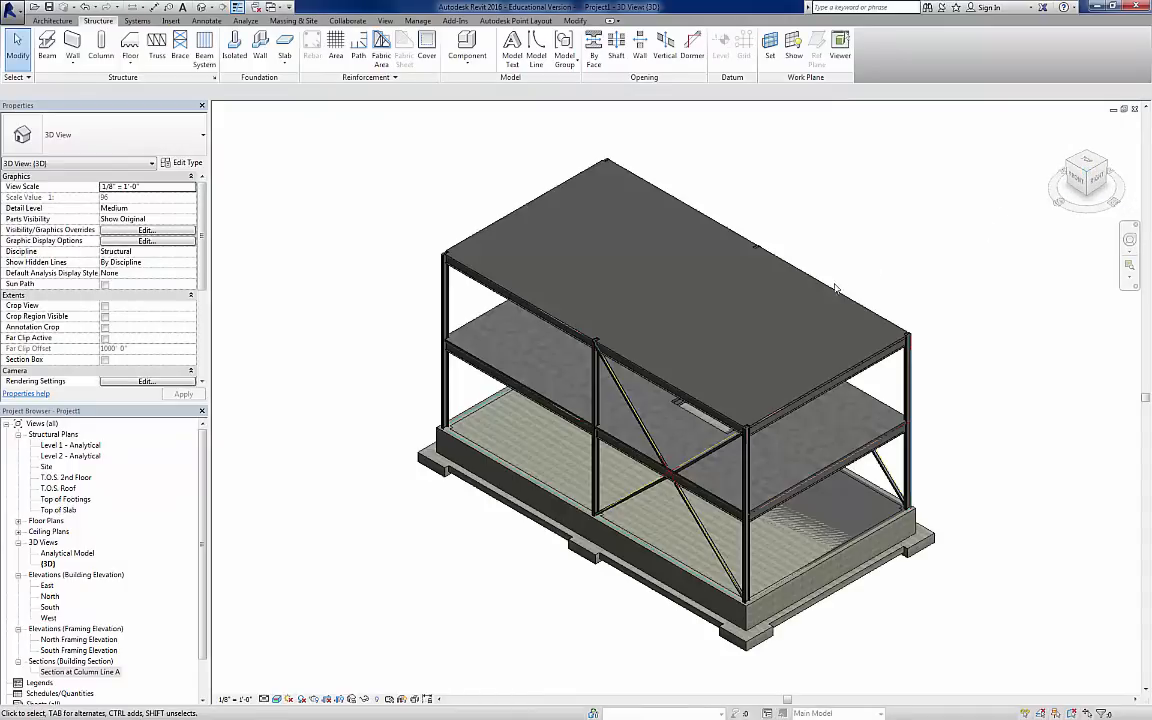
{"action": "scroll", "coordinate": [698, 377], "scroll_direction": "up", "scroll_amount": 4}
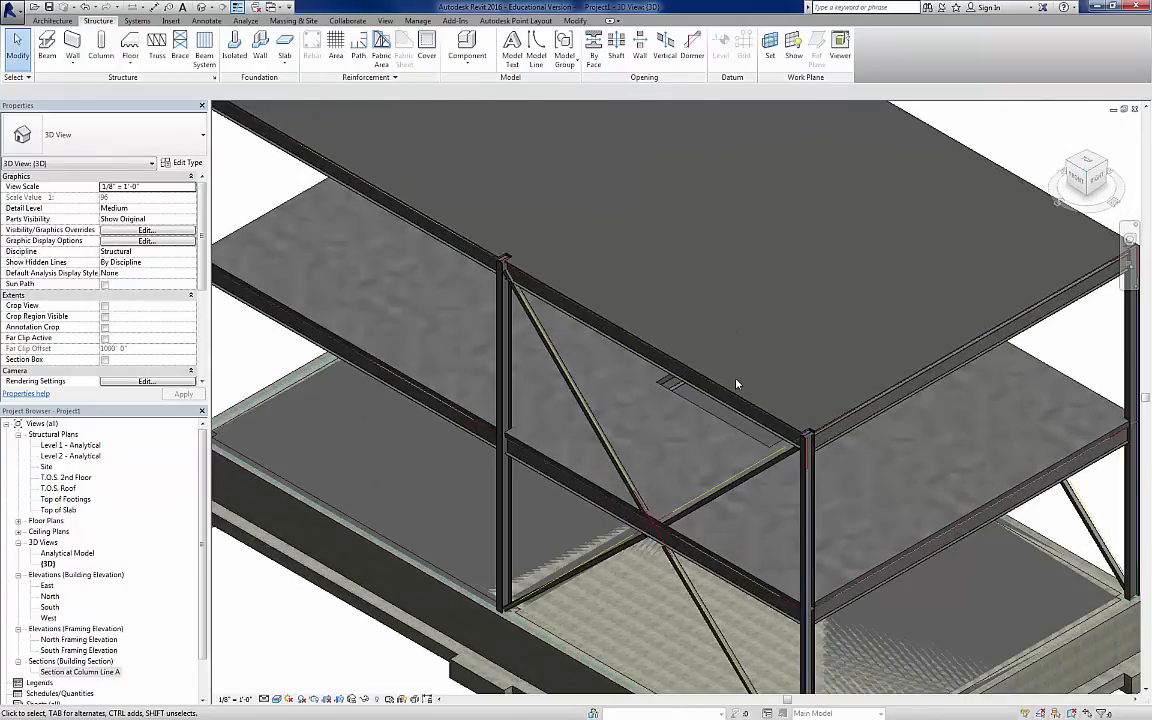
{"action": "scroll", "coordinate": [733, 386], "scroll_direction": "up", "scroll_amount": 3}
{"action": "scroll", "coordinate": [735, 386], "scroll_direction": "up", "scroll_amount": 5}
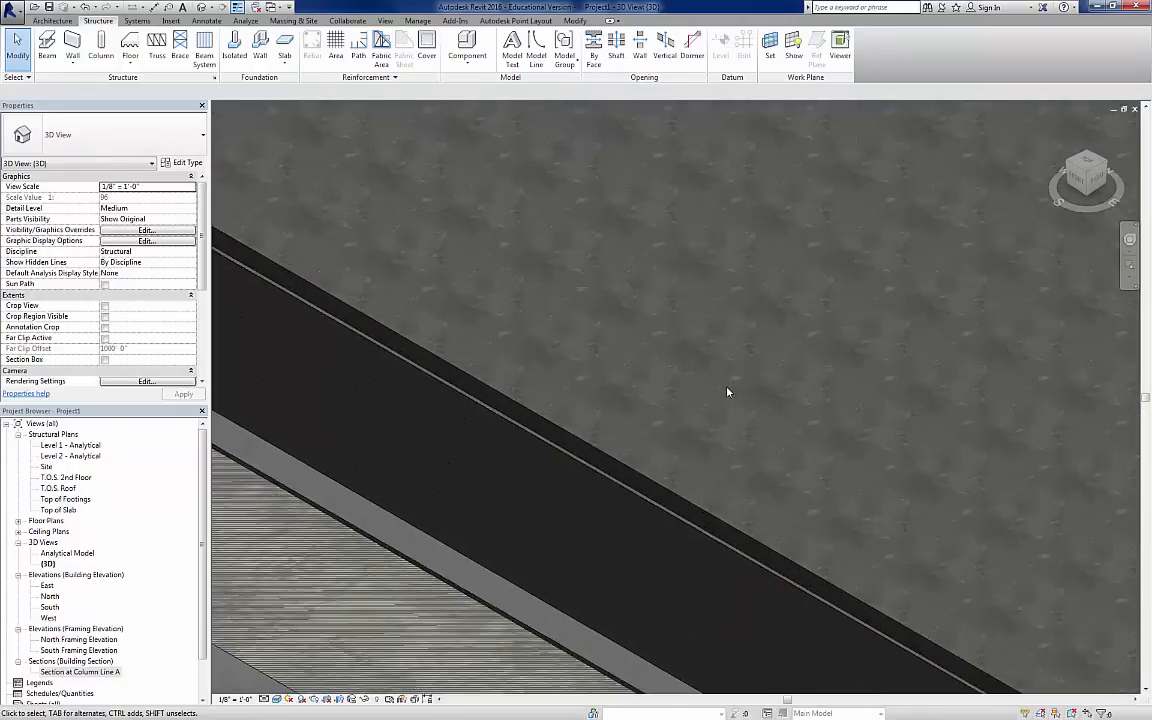
{"action": "scroll", "coordinate": [728, 393], "scroll_direction": "down", "scroll_amount": 10}
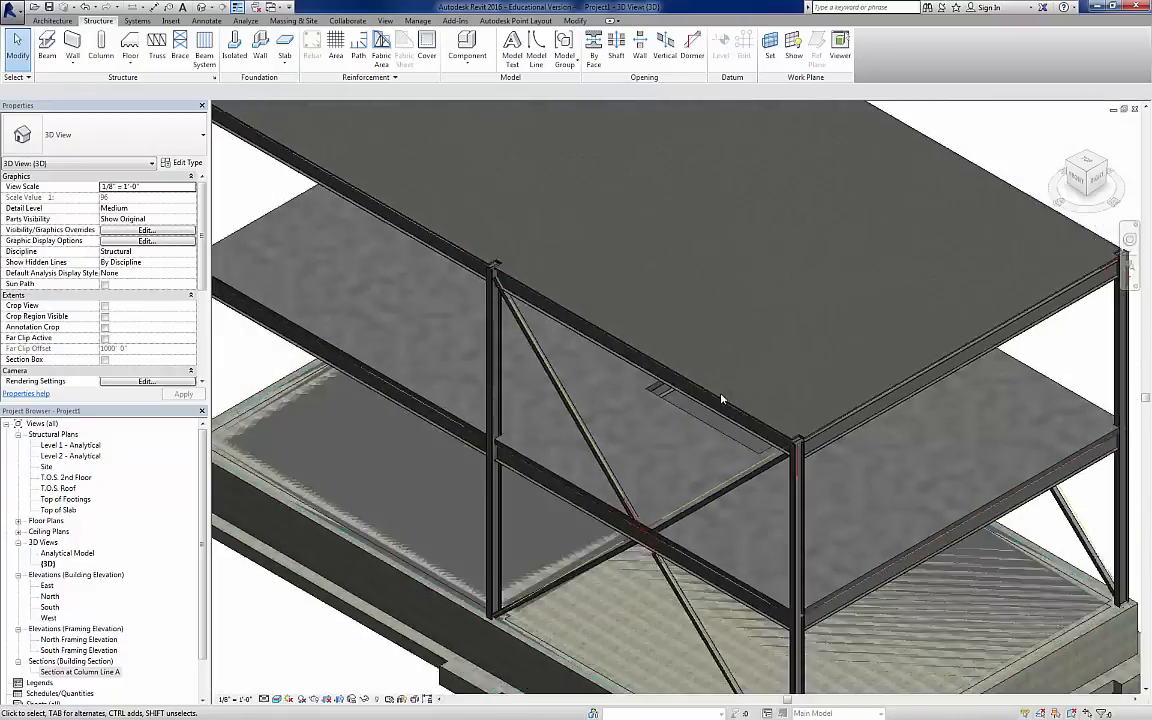
{"action": "scroll", "coordinate": [722, 399], "scroll_direction": "down", "scroll_amount": 5}
{"action": "middle_click_drag", "start_coordinate": [722, 399], "coordinate": [477, 425], "text": "shift"}
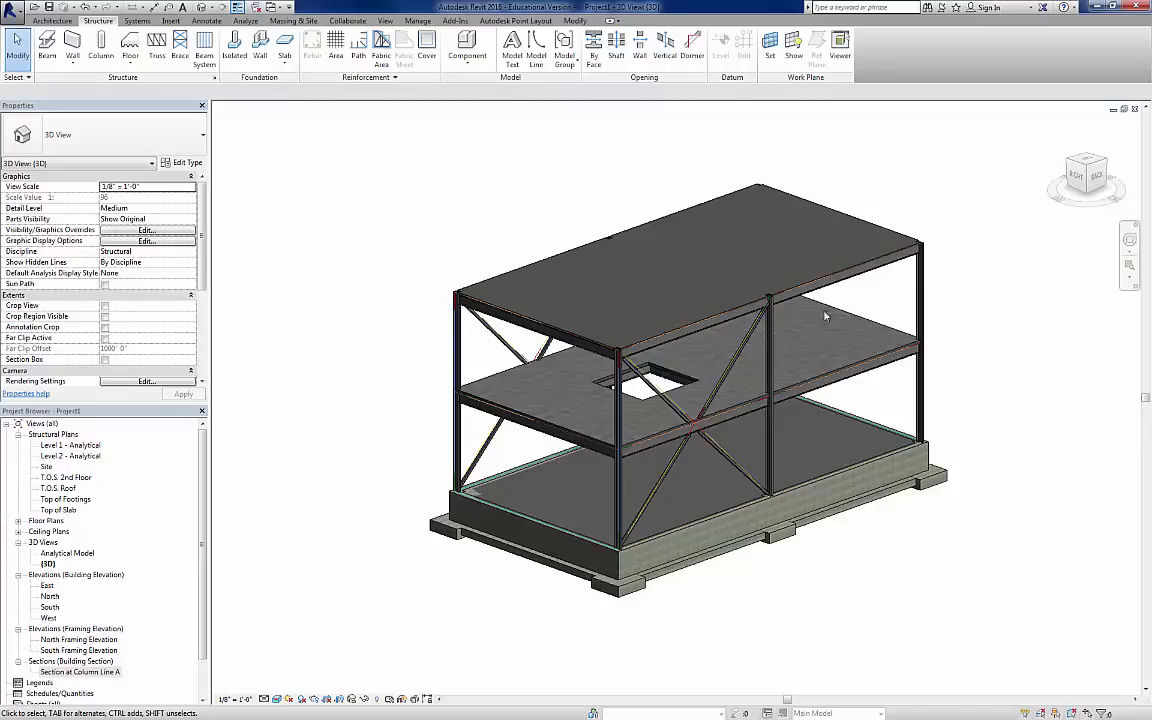
- Examine the roof deck's notch around the middle perimeter column up close, and restore the overall front-right isometric view
{"action": "scroll", "coordinate": [745, 300], "scroll_direction": "up", "scroll_amount": 4}
{"action": "scroll", "coordinate": [776, 323], "scroll_direction": "up", "scroll_amount": 5}
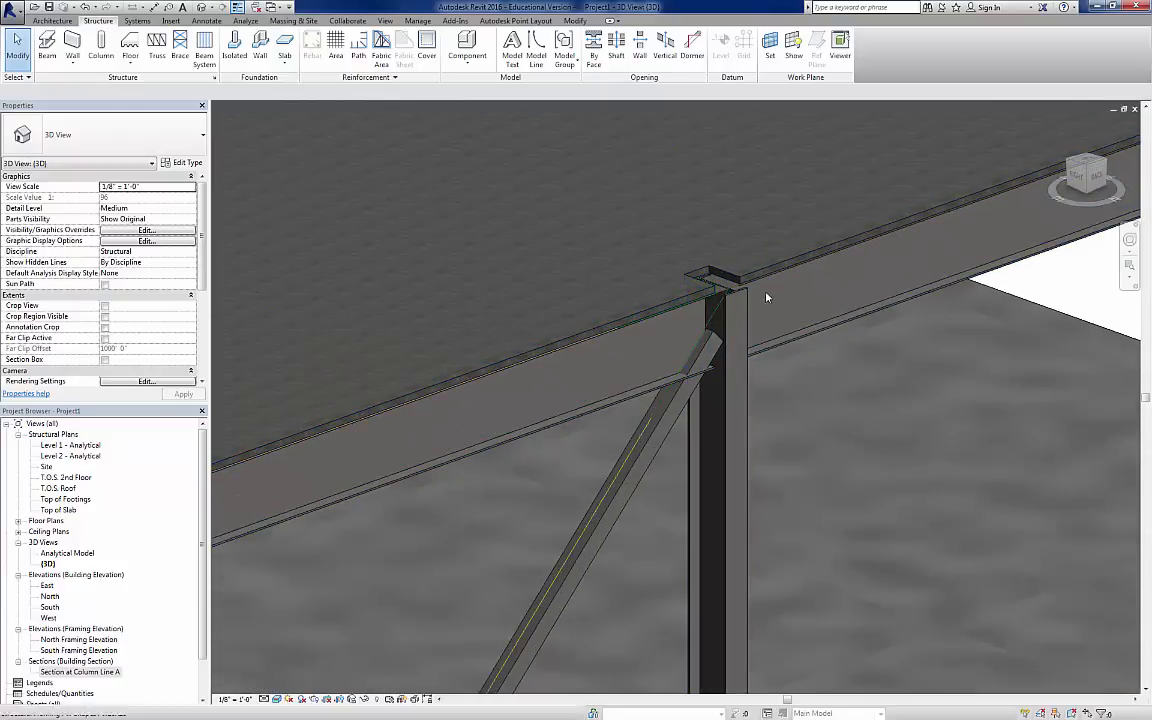
{"action": "scroll", "coordinate": [741, 293], "scroll_direction": "down", "scroll_amount": 1}
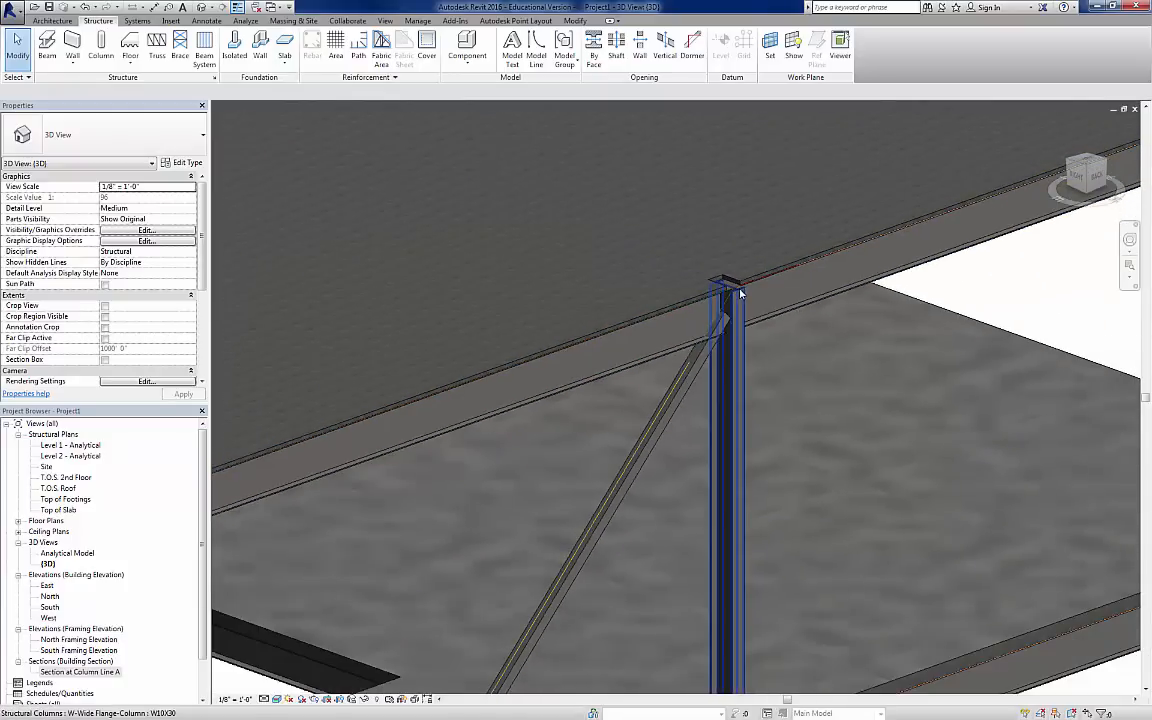
{"action": "scroll", "coordinate": [741, 293], "scroll_direction": "up", "scroll_amount": 6}
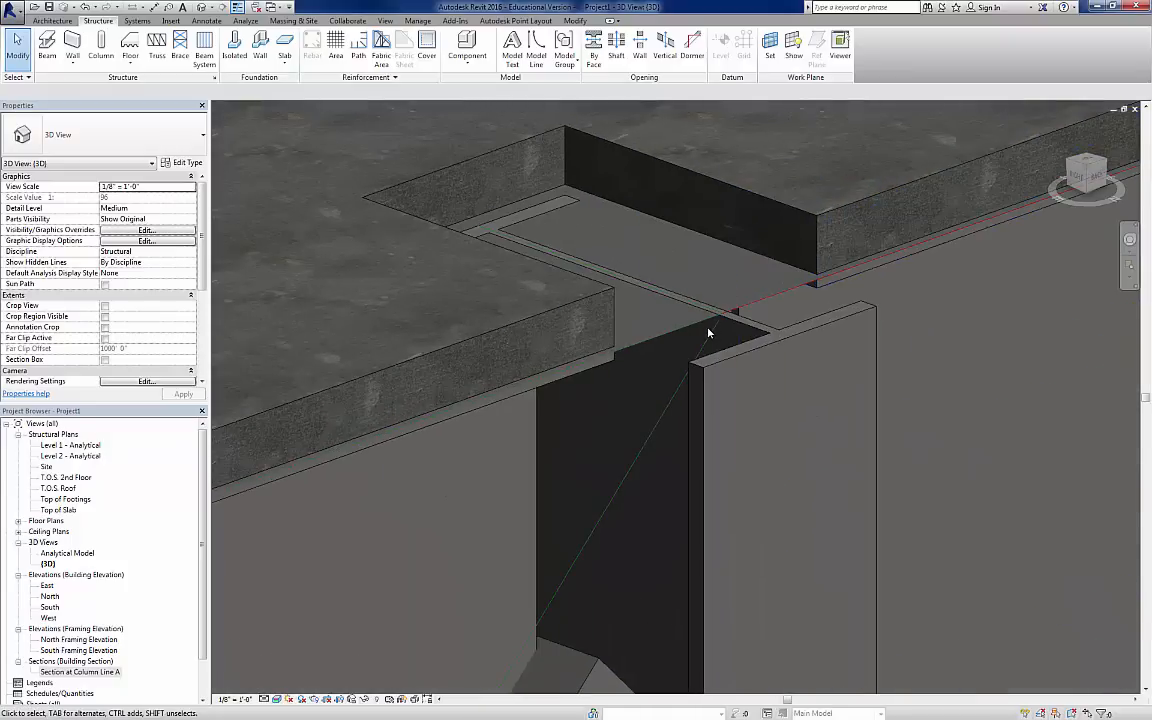
{"action": "scroll", "coordinate": [708, 332], "scroll_direction": "down", "scroll_amount": 6}
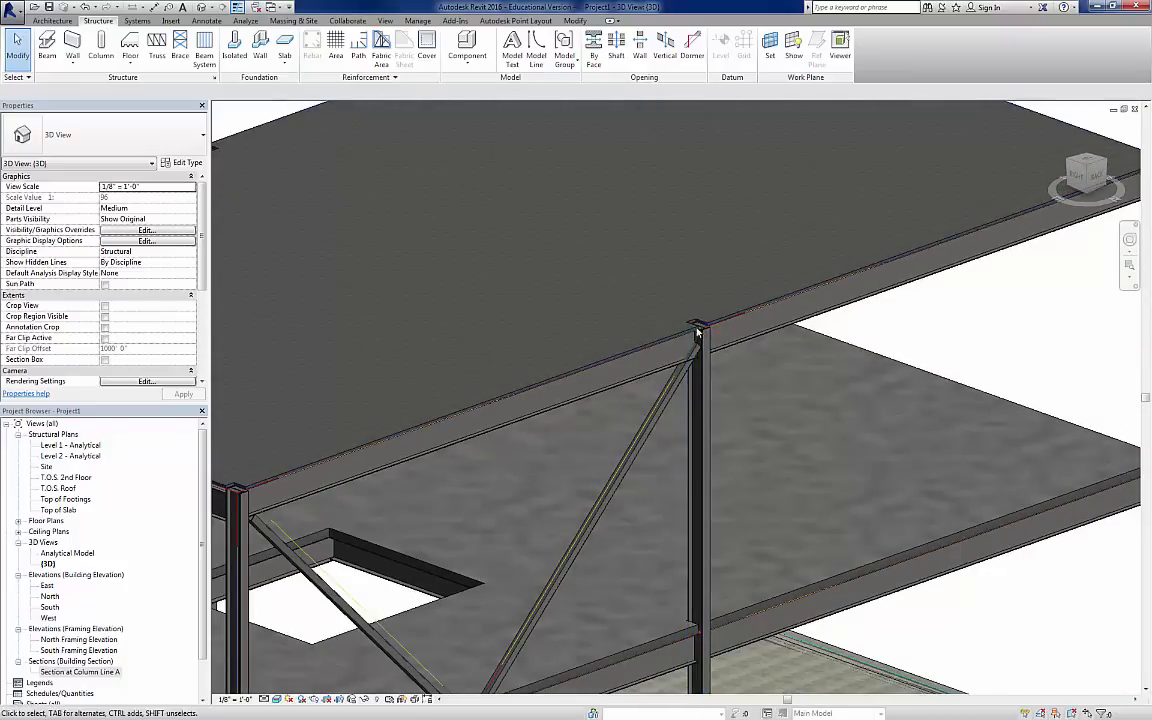
{"action": "scroll", "coordinate": [697, 333], "scroll_direction": "down", "scroll_amount": 4}
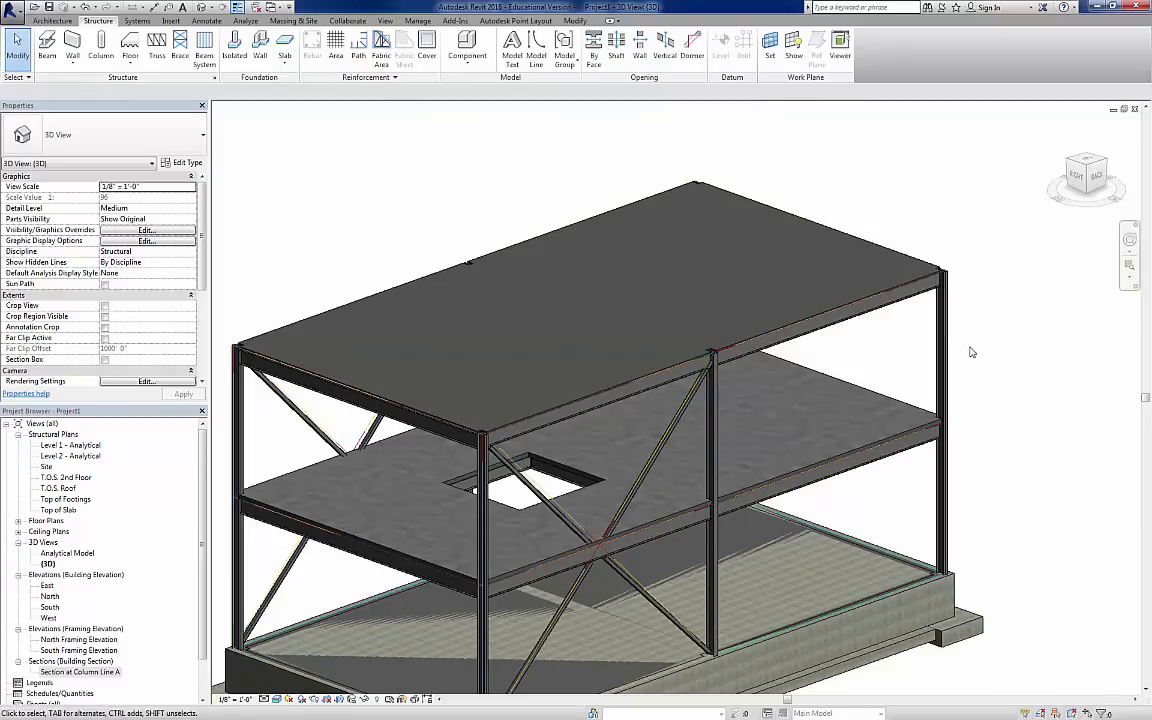
{"action": "left_click", "coordinate": [1060, 162]}
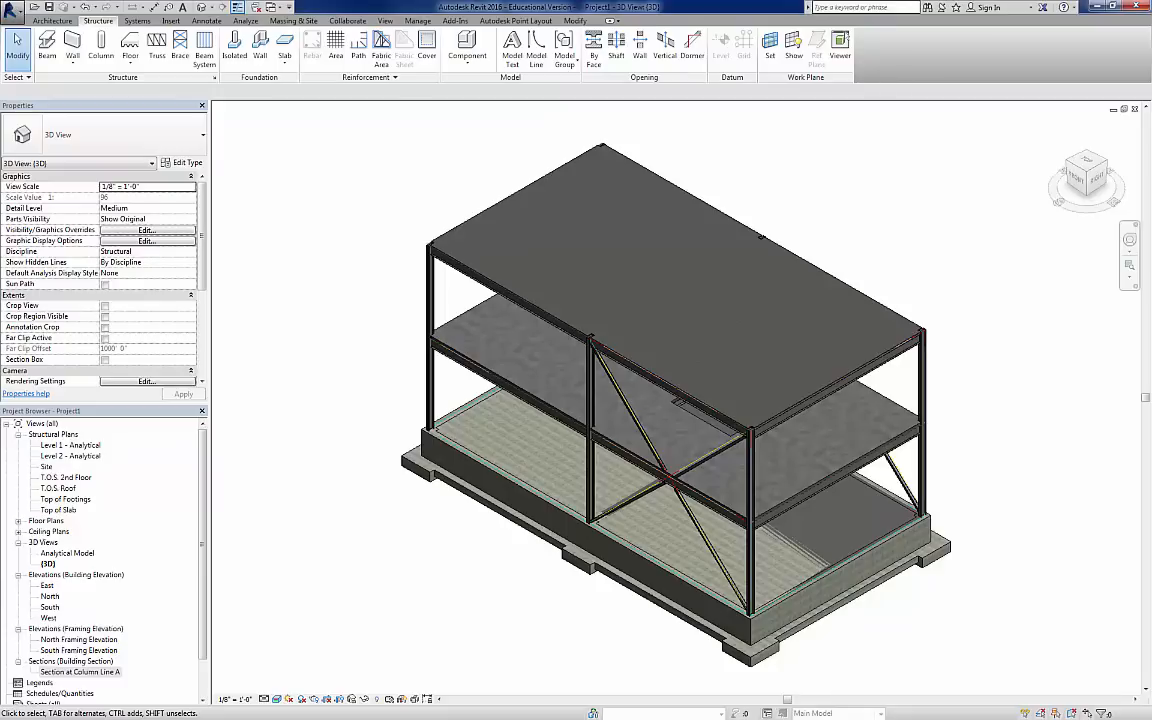
- Begin saving the model as a new project file and browse to Dropbox's PSU - Pittsburg State University folder, CMCET 340 - BIM subfolder
{"action": "left_click", "coordinate": [12, 14]}
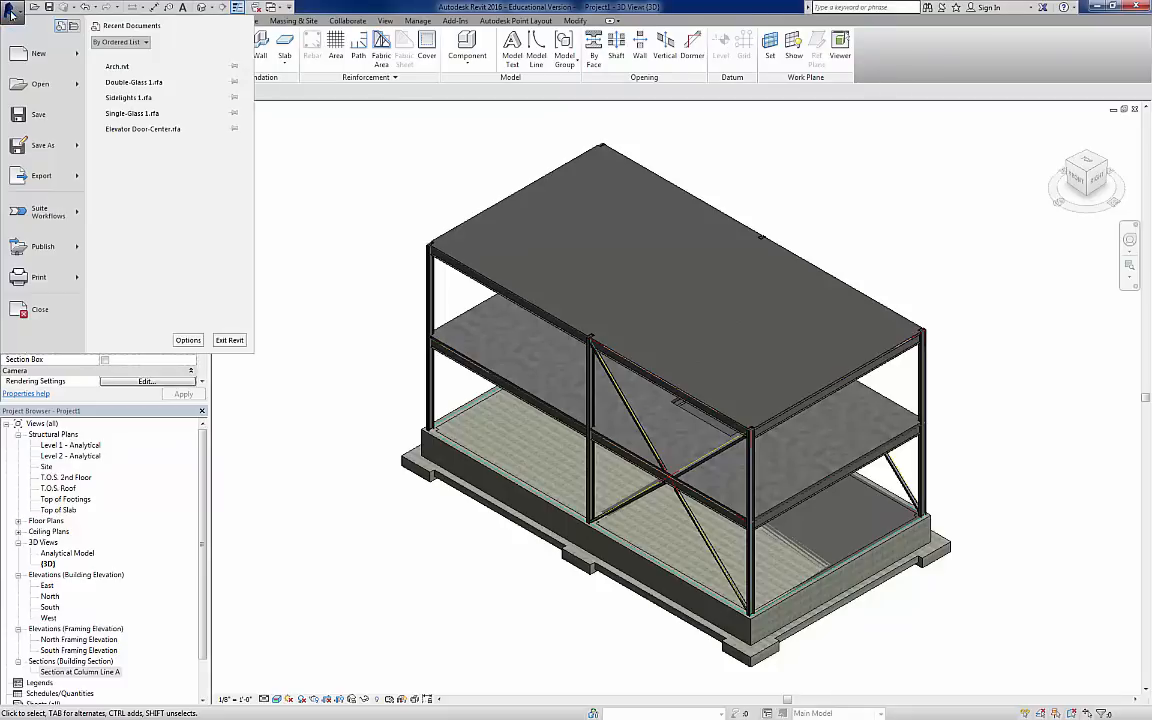
{"action": "mouse_move", "coordinate": [55, 145]}
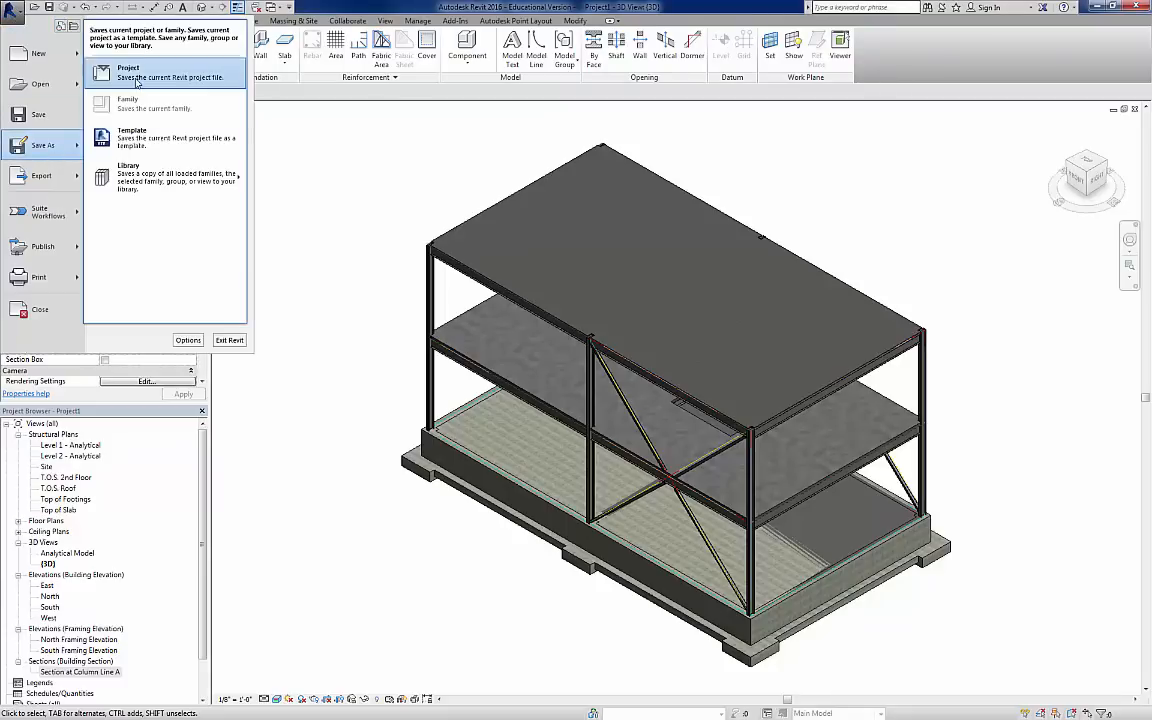
{"action": "left_click", "coordinate": [136, 83]}
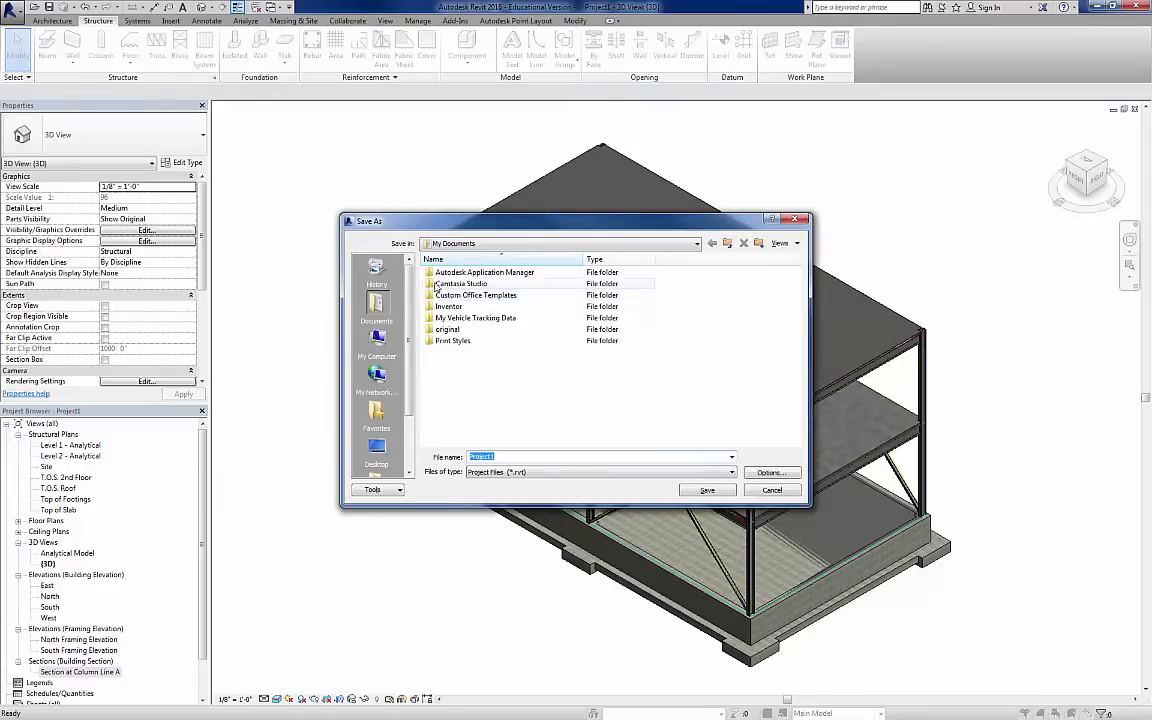
{"action": "left_click", "coordinate": [377, 450]}
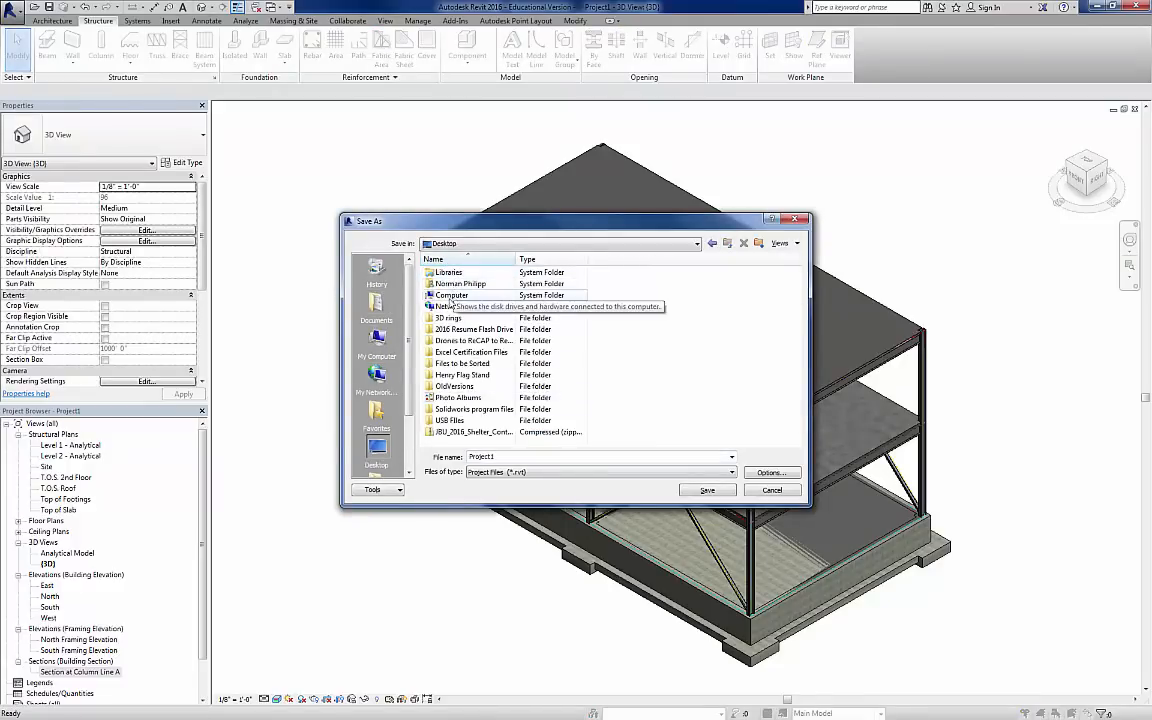
{"action": "double_click", "coordinate": [460, 284]}
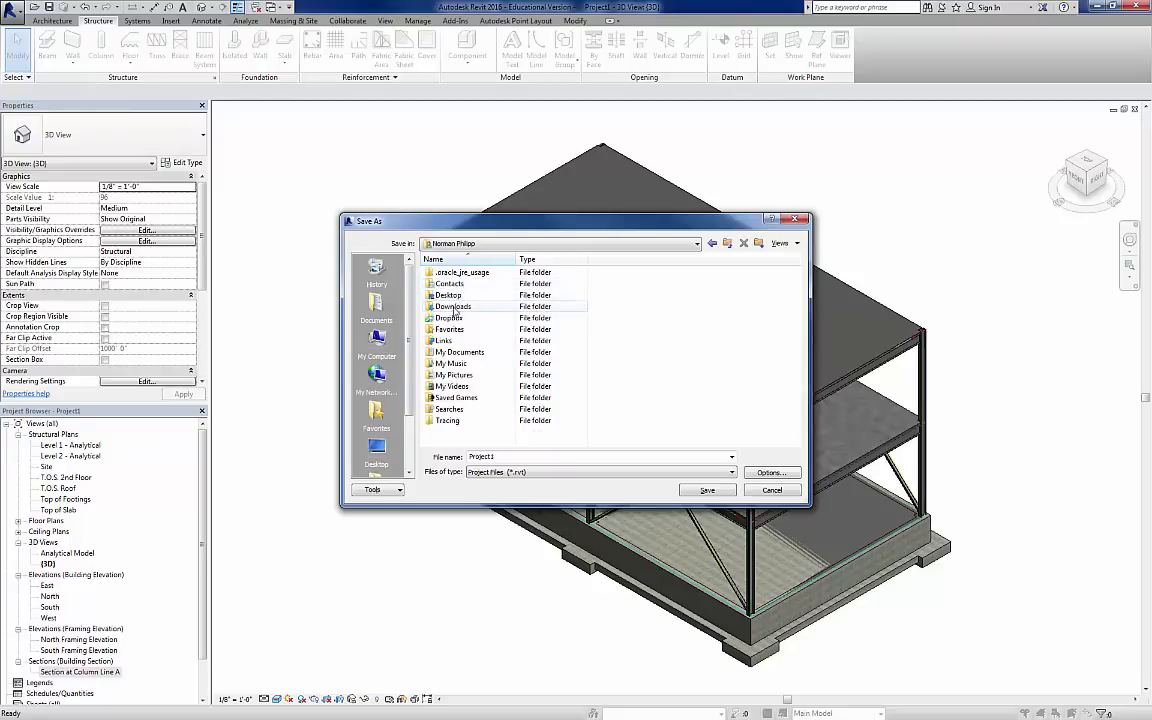
{"action": "double_click", "coordinate": [450, 317]}
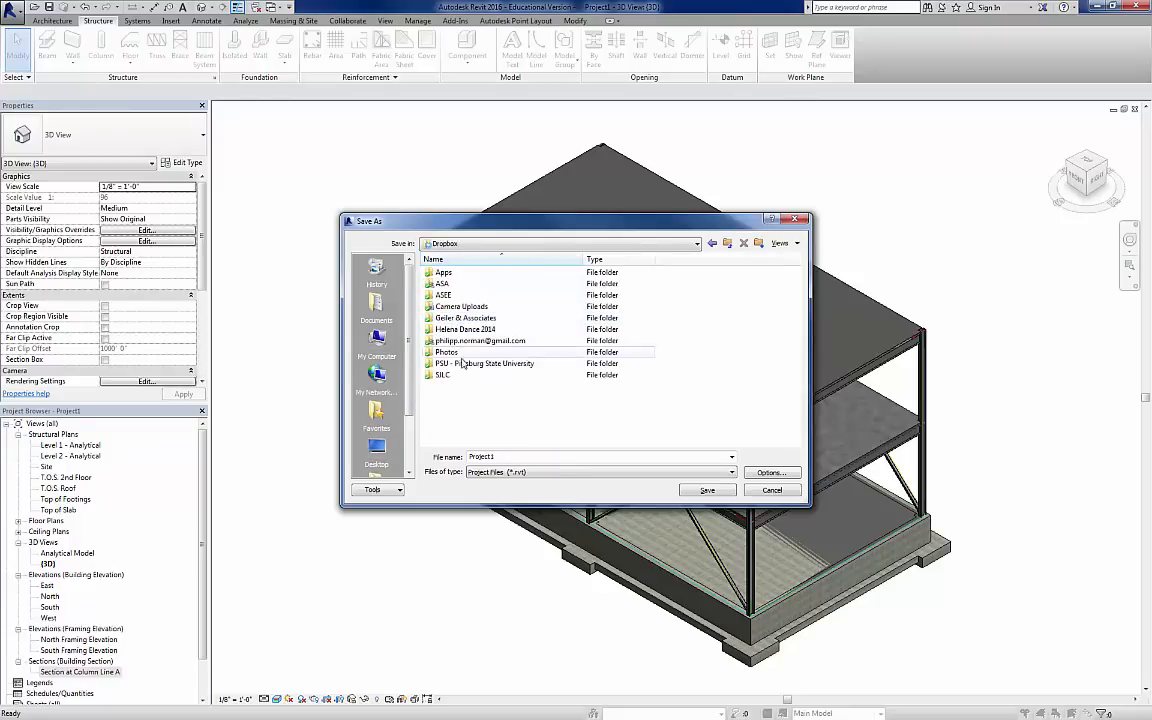
{"action": "double_click", "coordinate": [463, 364]}
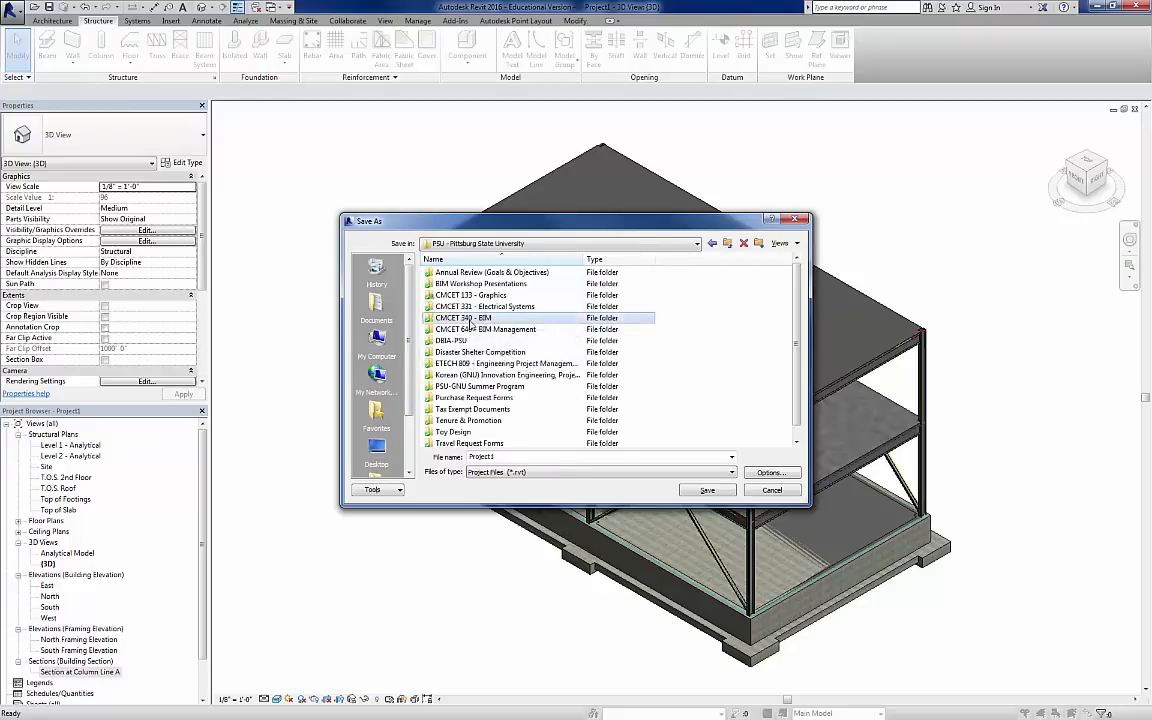
{"action": "double_click", "coordinate": [463, 318]}
- Name the project file "Revit Structural Tutorial 1 - Example" and save it
{"action": "double_click", "coordinate": [533, 456]}
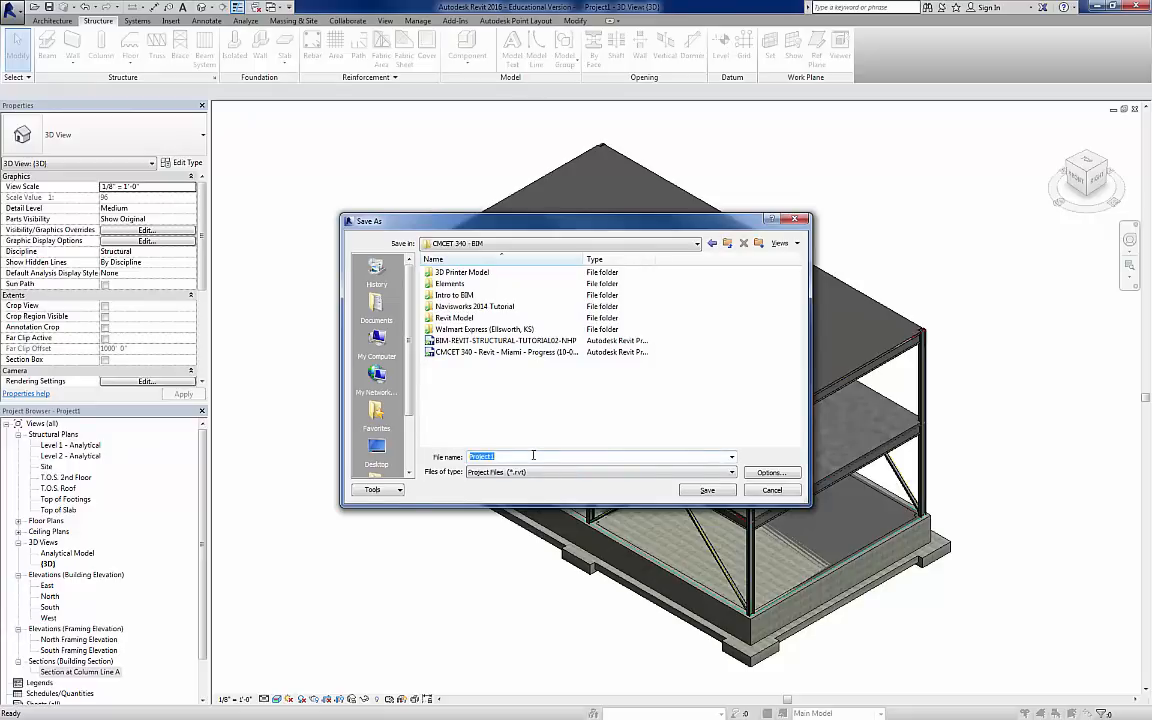
{"action": "type", "text": "Revit Structural Tutorial 1 - Example"}
{"action": "left_click", "coordinate": [708, 490]}
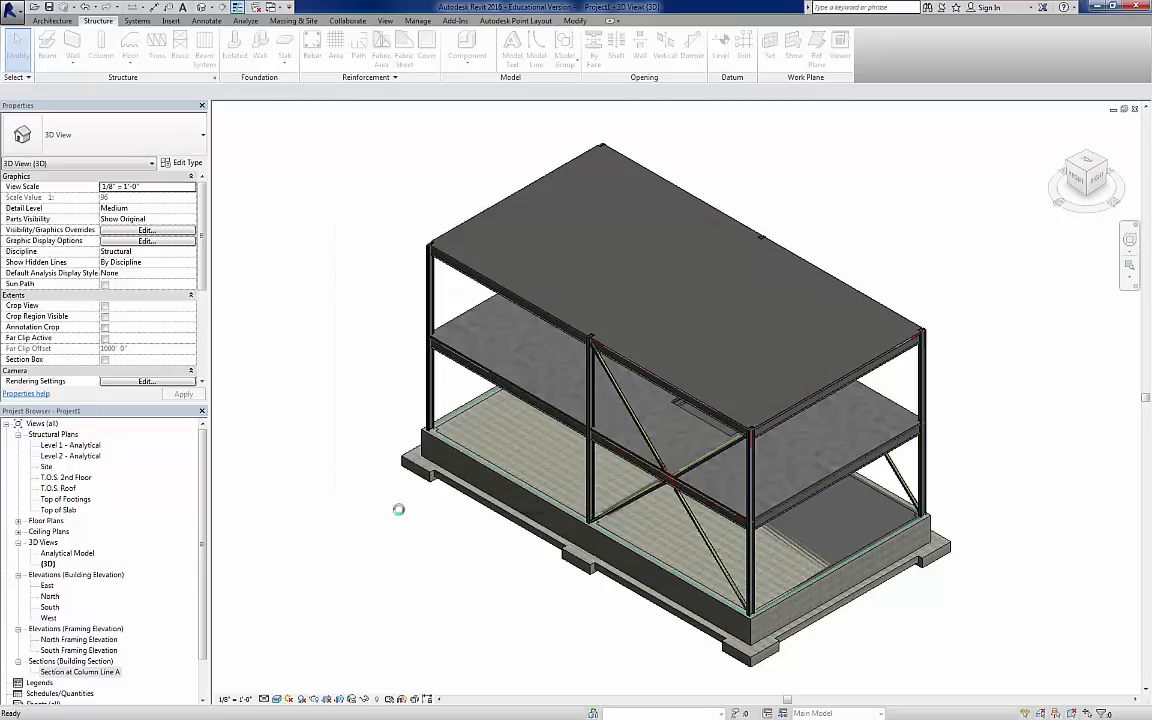